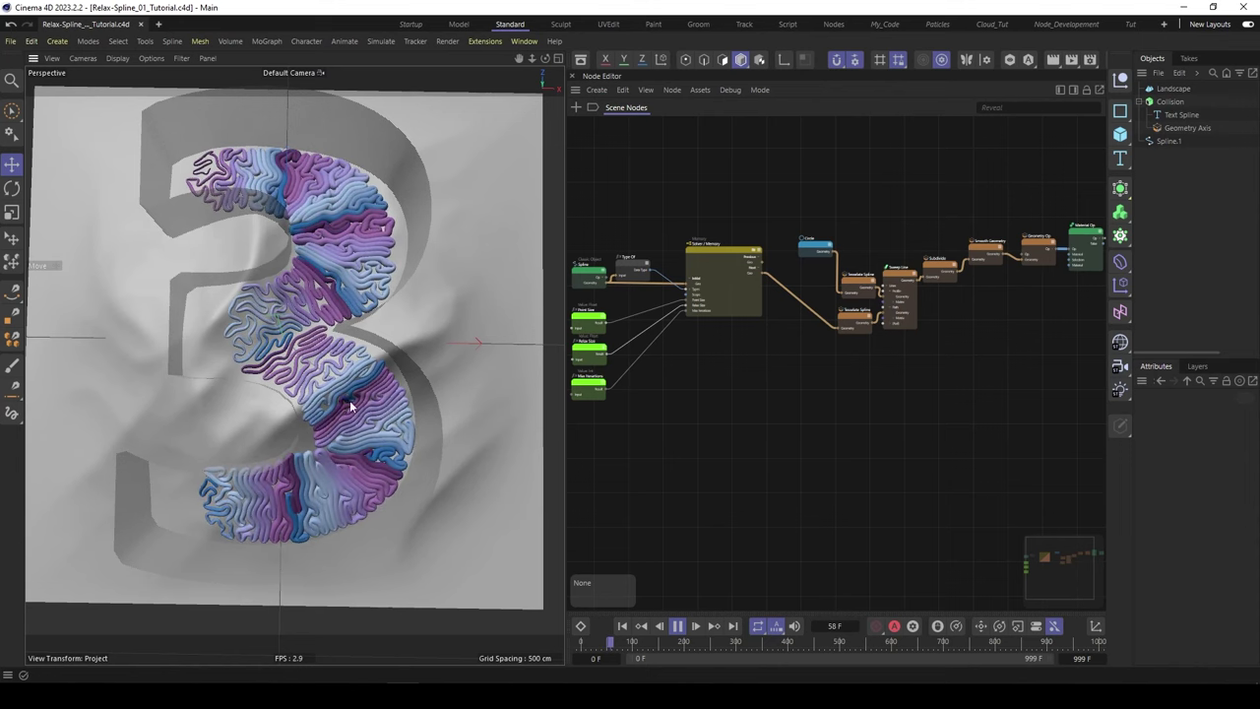
Examine the coloured relaxed-spline pattern inside the number 3 from above and at an angle, and pause the playback.
{"action": "left_click_drag", "start_coordinate": [372, 426], "coordinate": [280, 260], "text": "alt"}
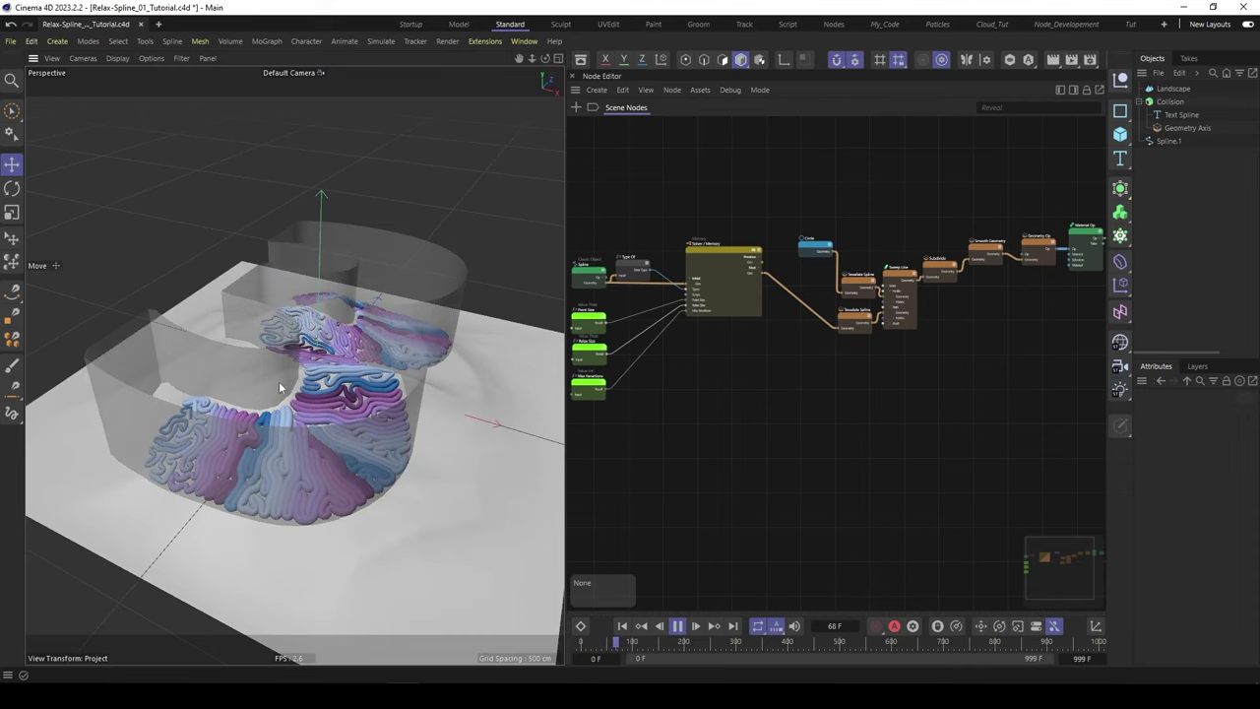
{"action": "left_click_drag", "start_coordinate": [393, 491], "coordinate": [385, 491], "text": "alt"}
{"action": "middle_click_drag", "start_coordinate": [335, 372], "coordinate": [363, 384], "text": "alt"}
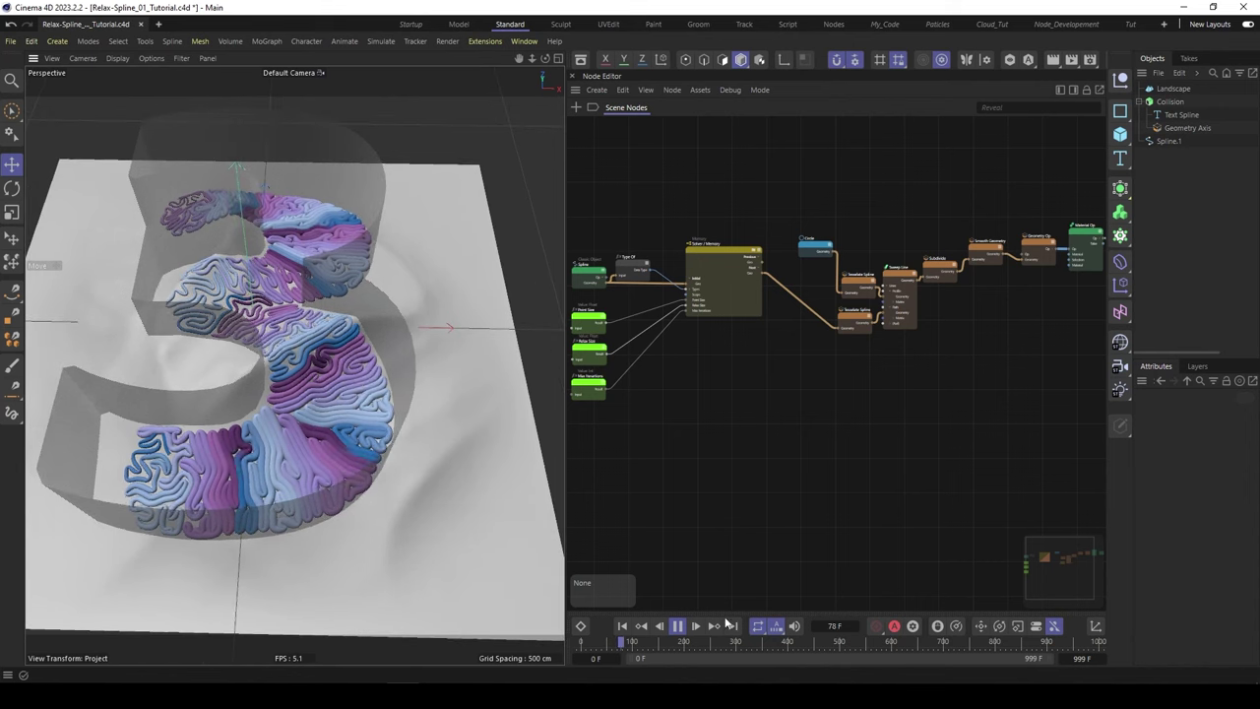
{"action": "left_click", "coordinate": [678, 627]}
{"action": "middle_click_drag", "start_coordinate": [297, 276], "coordinate": [313, 281], "text": "alt"}
{"action": "left_click_drag", "start_coordinate": [313, 283], "coordinate": [230, 208], "text": "alt"}
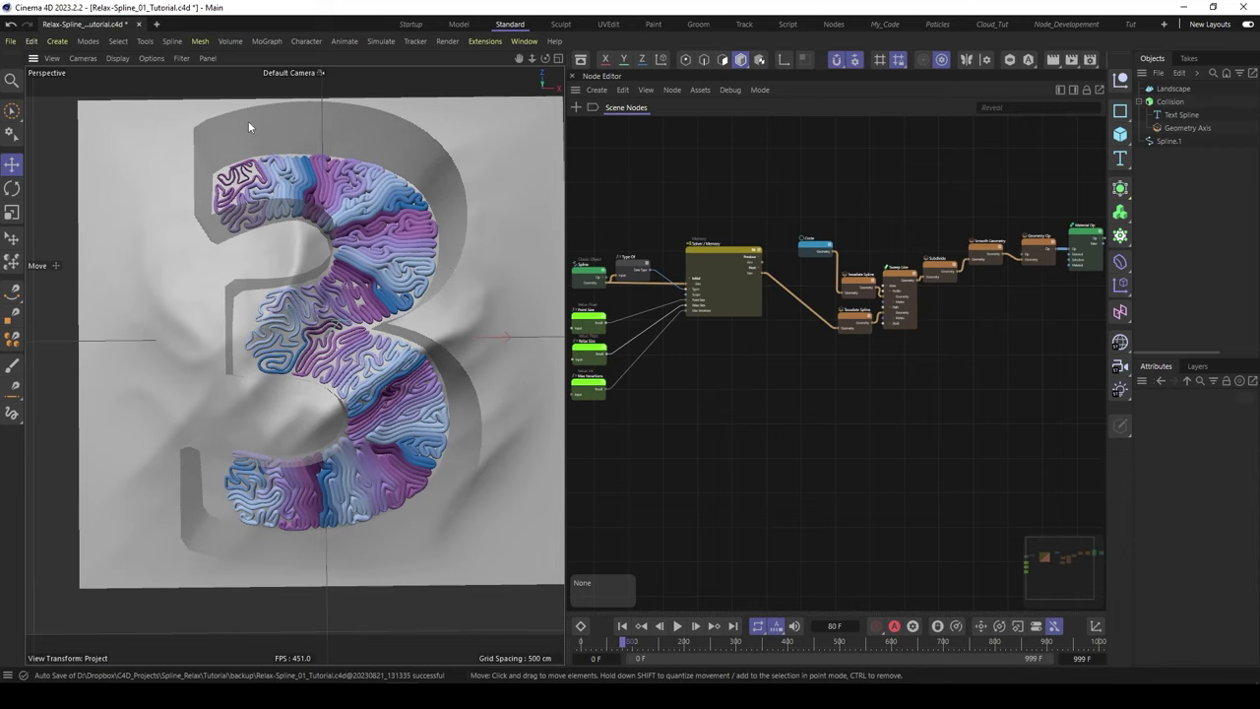
{"action": "middle_click_drag", "start_coordinate": [386, 334], "coordinate": [363, 327], "text": "alt"}
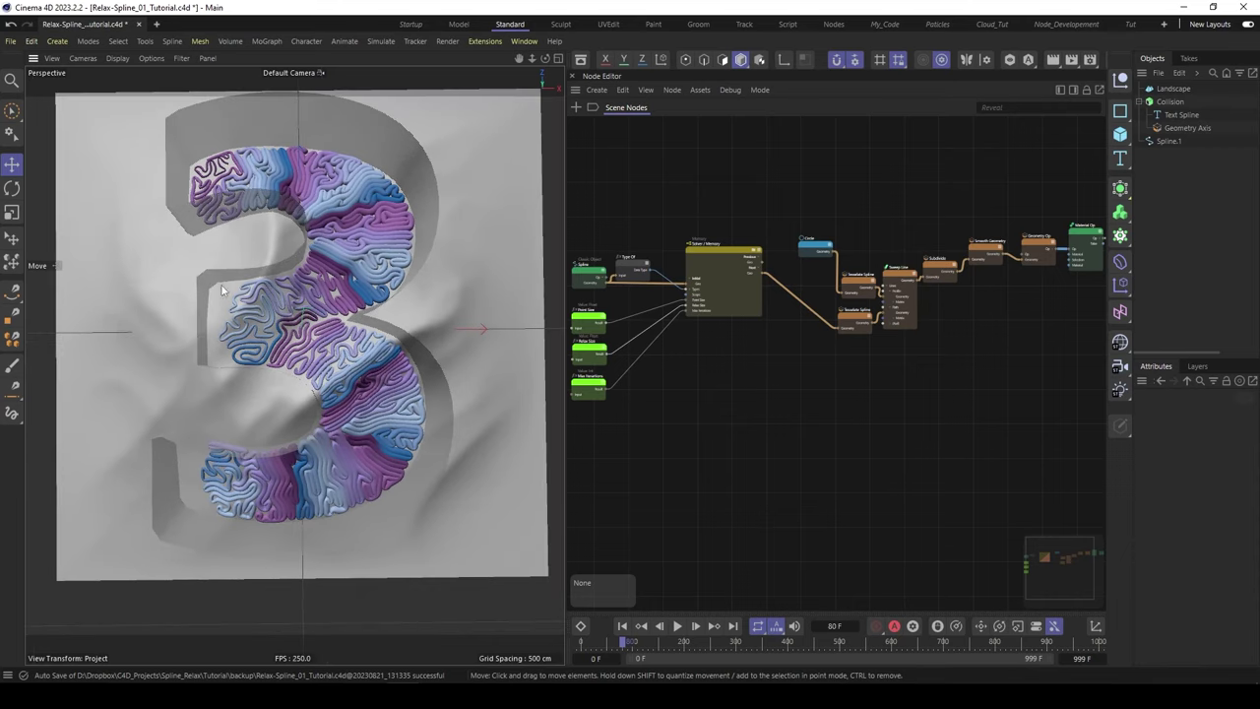
{"action": "left_click_drag", "start_coordinate": [348, 214], "coordinate": [366, 354], "text": "alt"}
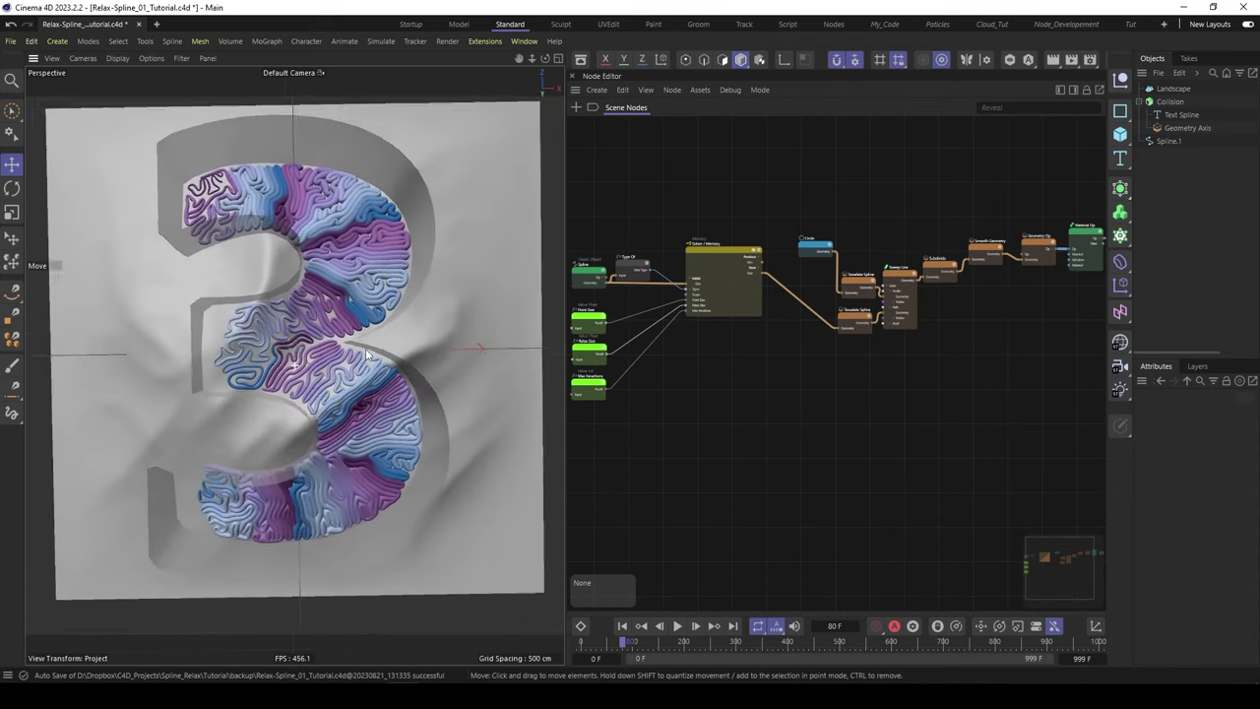
{"action": "middle_click_drag", "start_coordinate": [366, 355], "coordinate": [358, 362], "text": "alt"}
Examine the contents of the Solver / Memory node and the downstream nodes from Tesselate Spline to Scene Root.
{"action": "middle_click_drag", "start_coordinate": [706, 213], "coordinate": [741, 239], "text": "alt"}
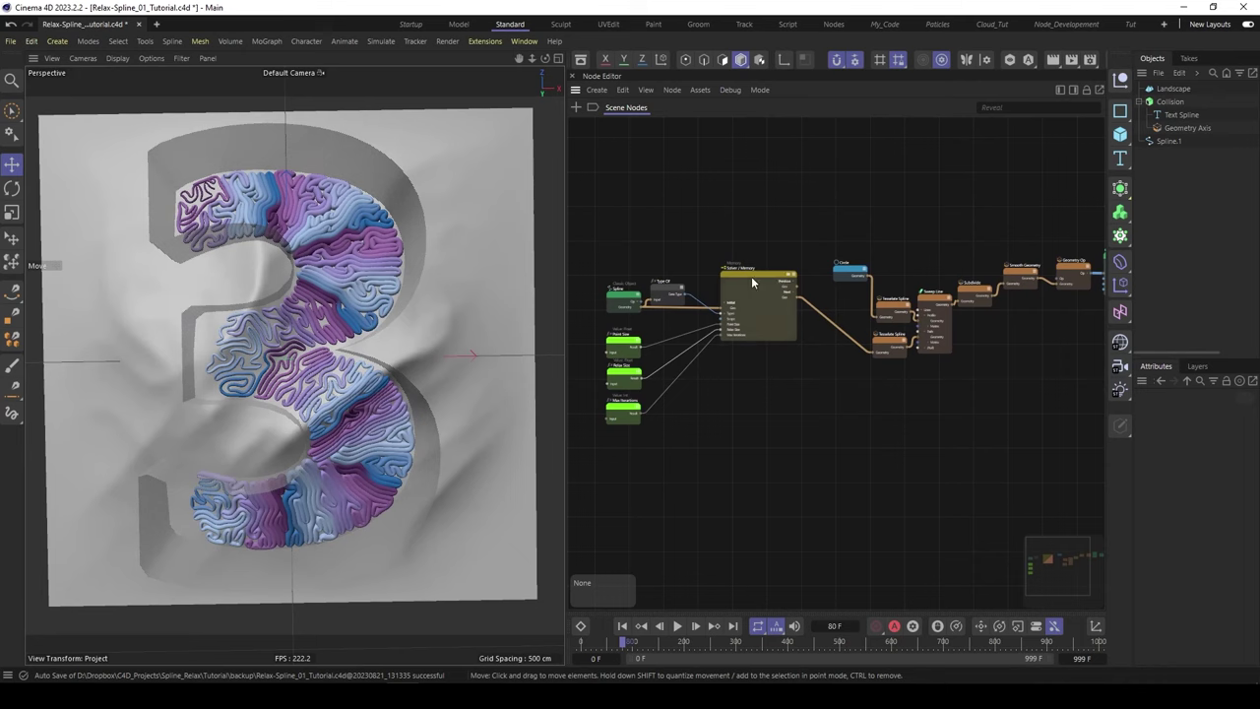
{"action": "left_click", "coordinate": [752, 282]}
{"action": "double_click", "coordinate": [753, 276]}
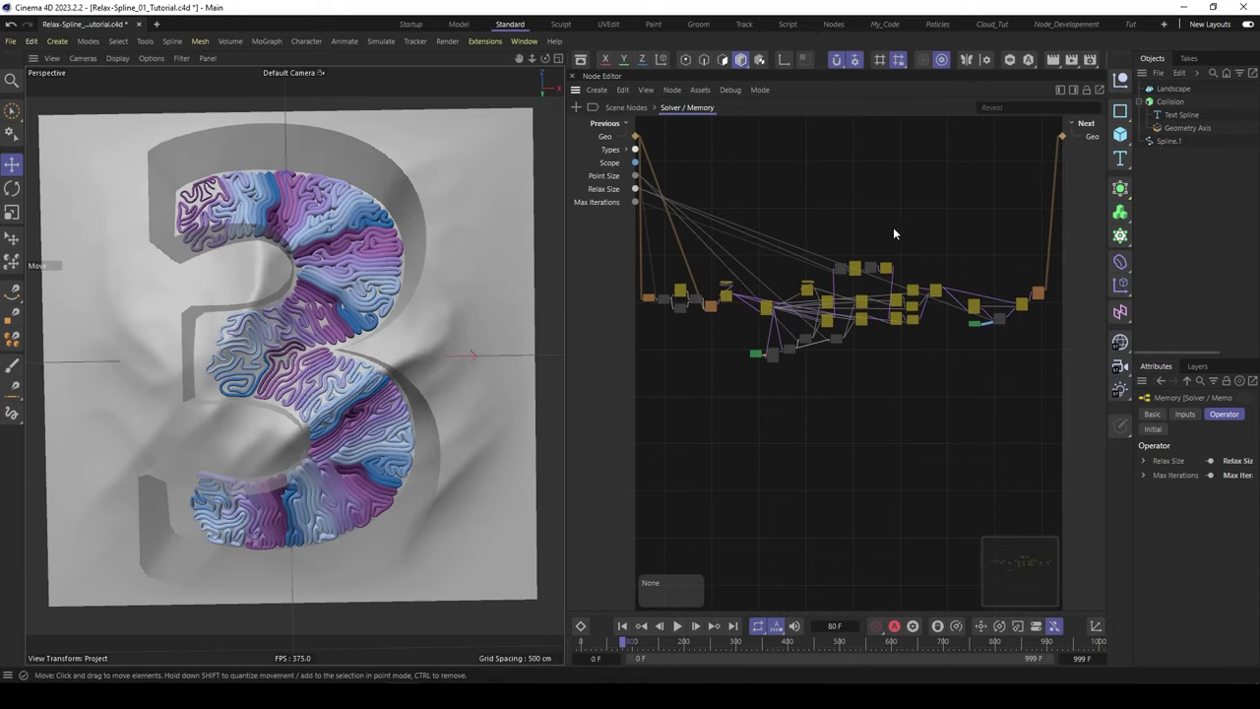
{"action": "left_click", "coordinate": [626, 107]}
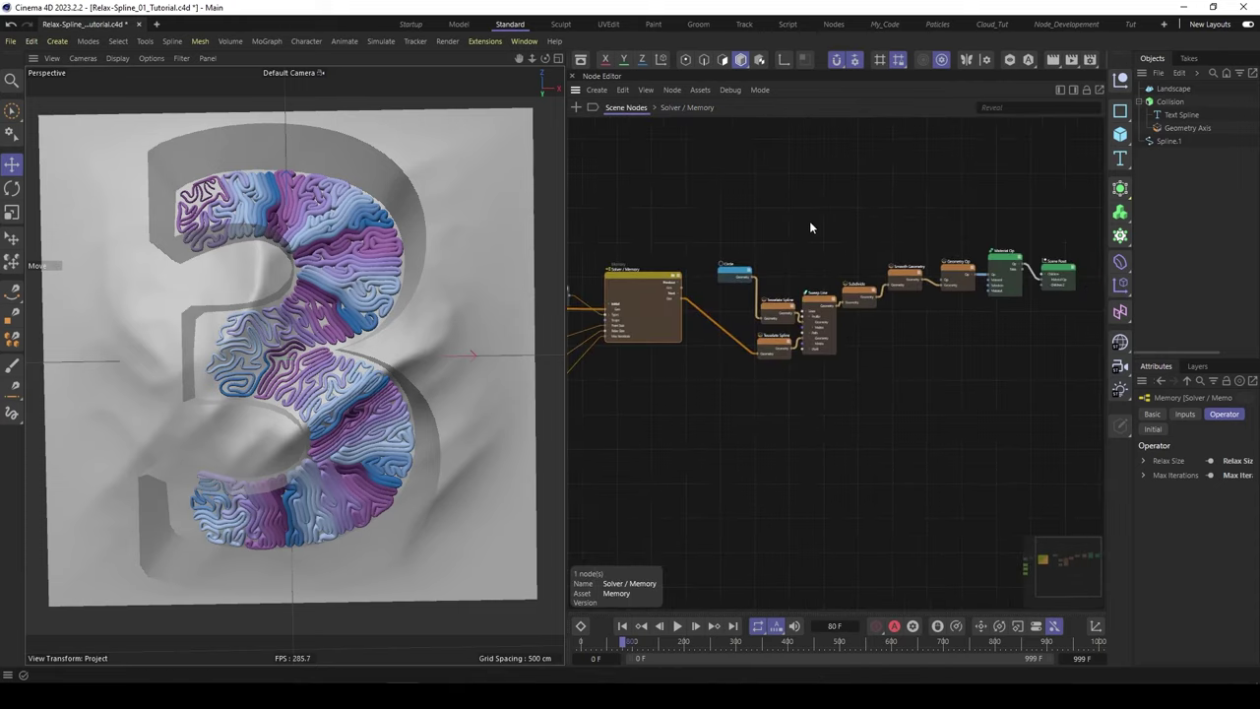
{"action": "left_click_drag", "start_coordinate": [689, 197], "coordinate": [1073, 412]}
{"action": "scroll", "coordinate": [802, 336], "scroll_direction": "up", "scroll_amount": 2}
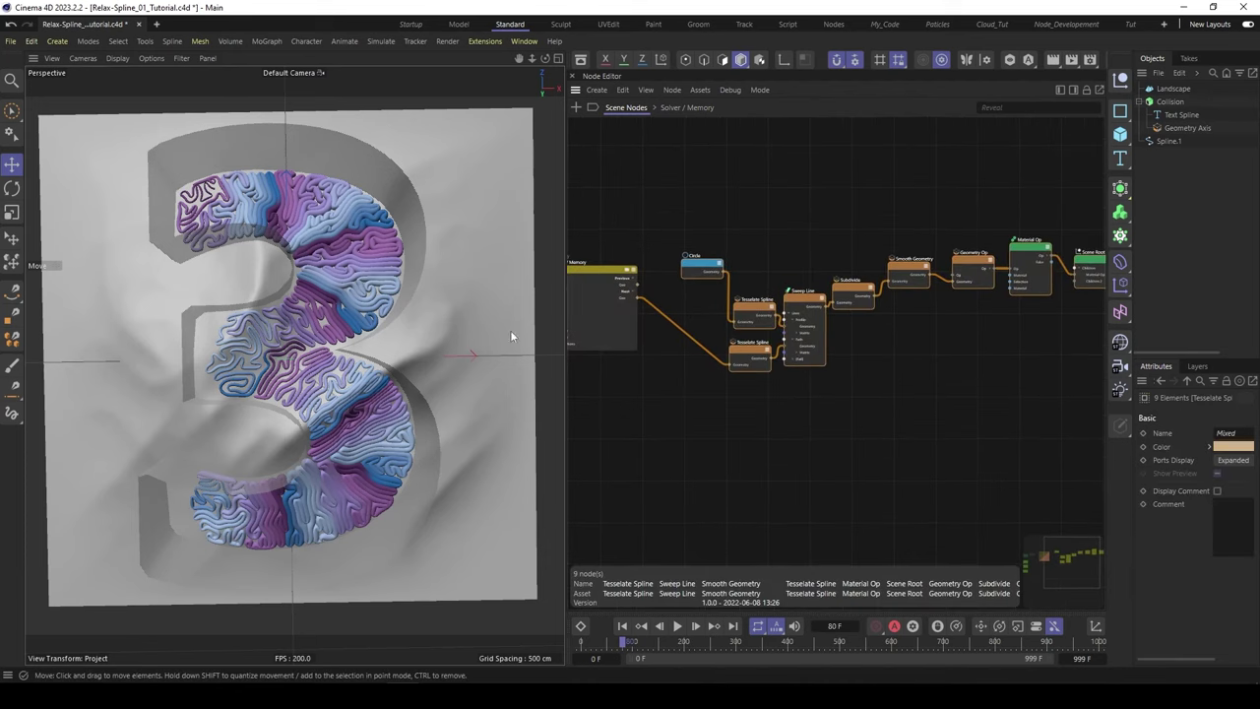
{"action": "middle_click_drag", "start_coordinate": [832, 220], "coordinate": [798, 227]}
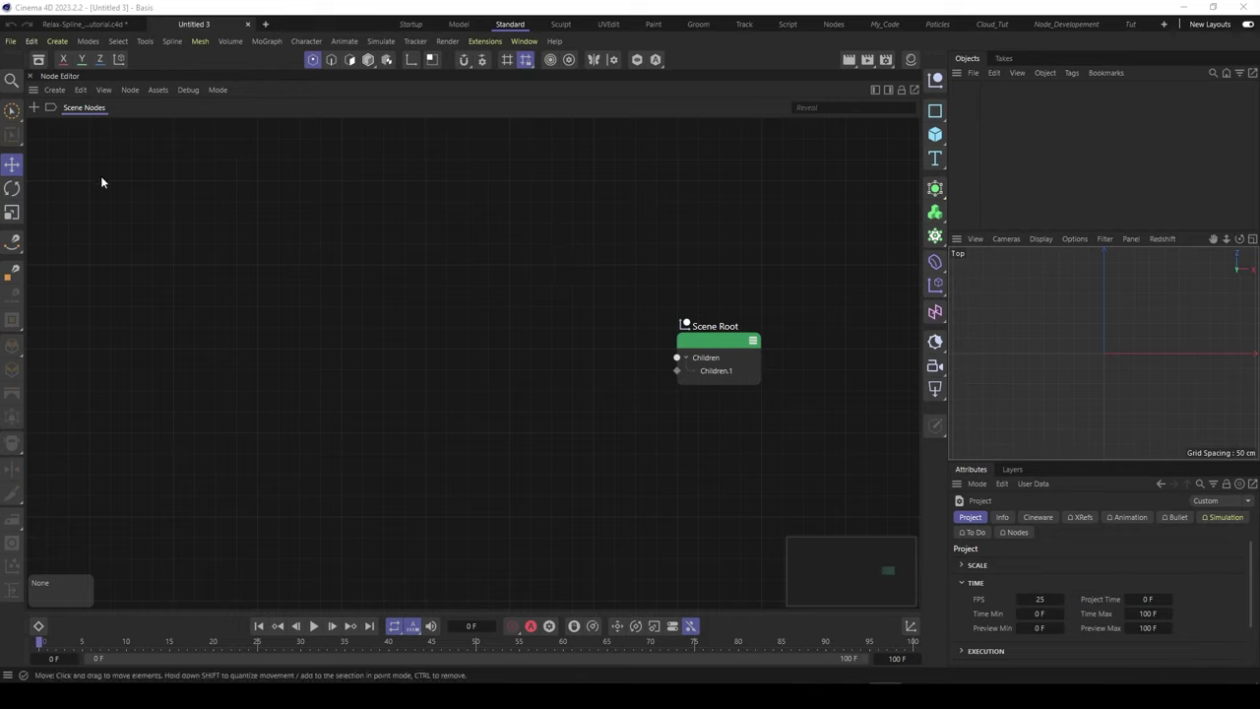
Draw a freehand S-shaped spline in the top view with the Sketch tool.
{"action": "left_click", "coordinate": [11, 241]}
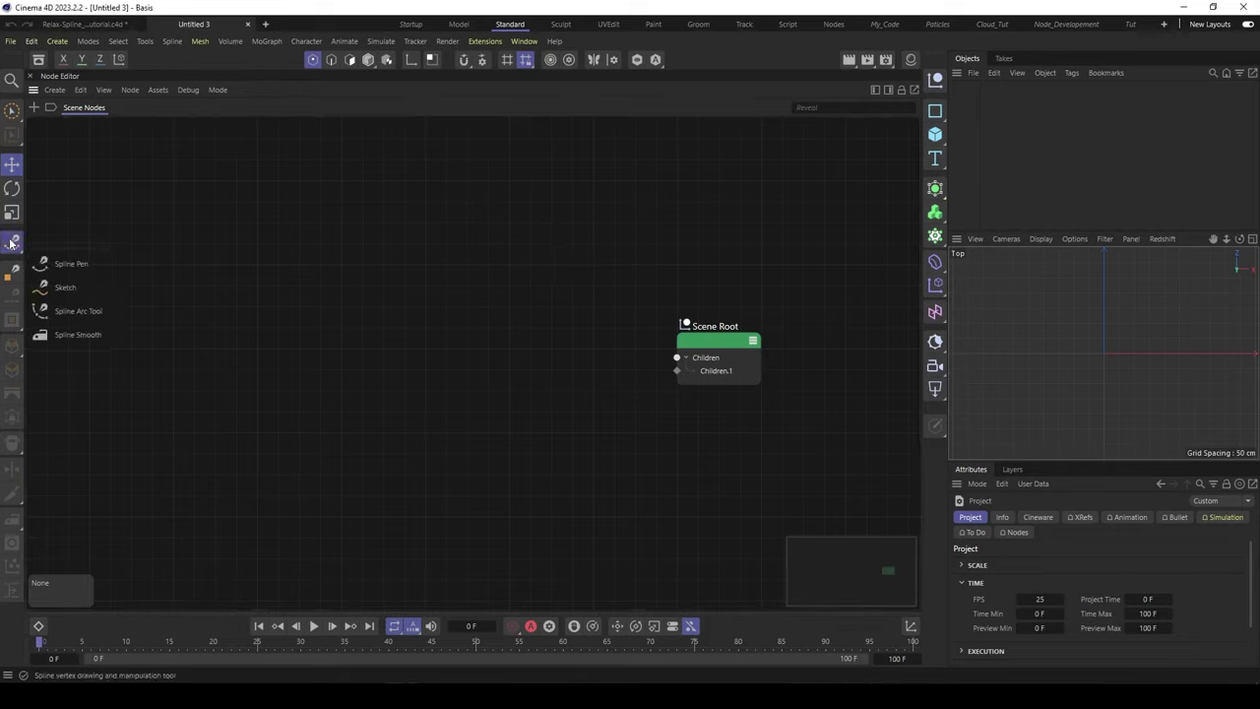
{"action": "left_click", "coordinate": [66, 288]}
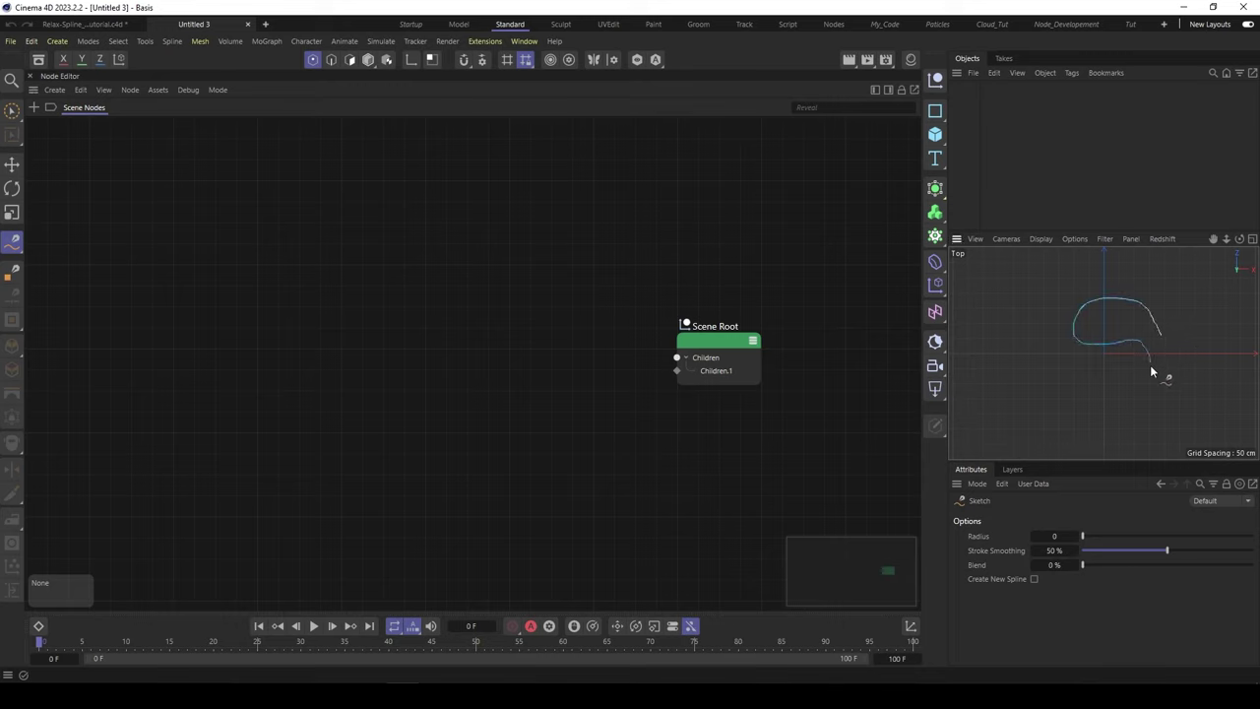
{"action": "left_click_drag", "start_coordinate": [1089, 389], "coordinate": [1088, 384]}
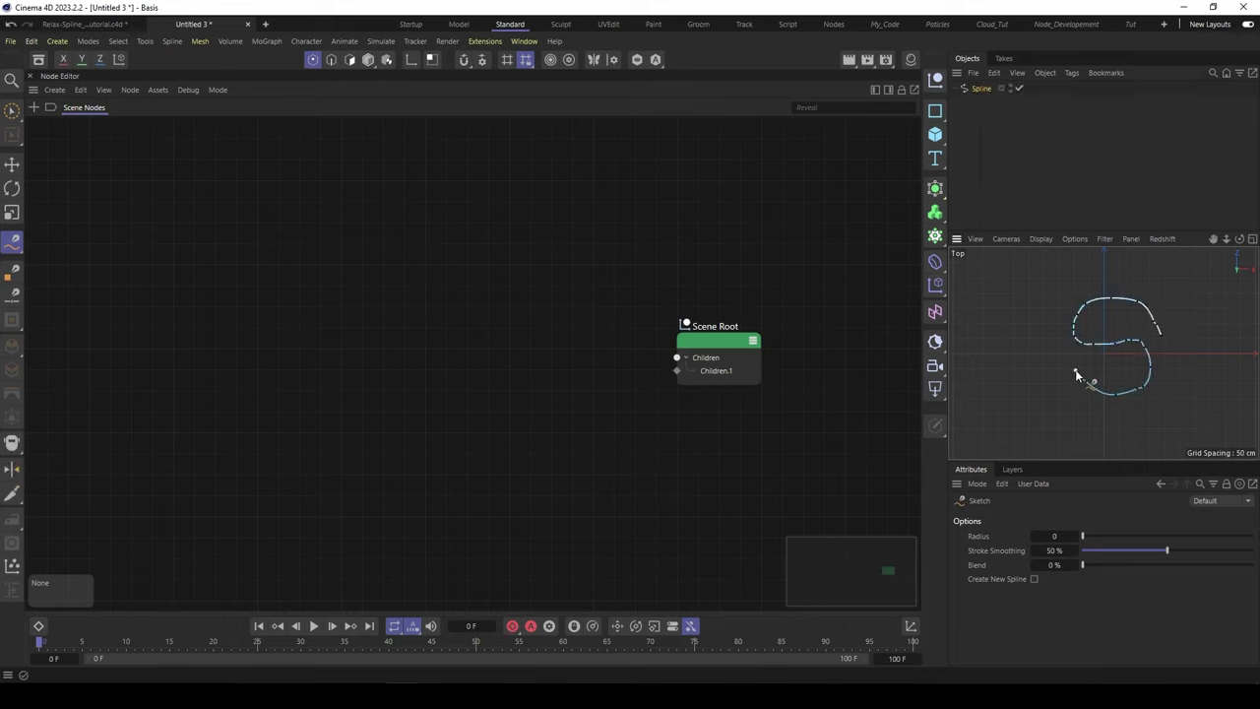
Bring the Spline object into the Scene Nodes graph and place its node at the upper left, far from Scene Root.
{"action": "left_click", "coordinate": [963, 88]}
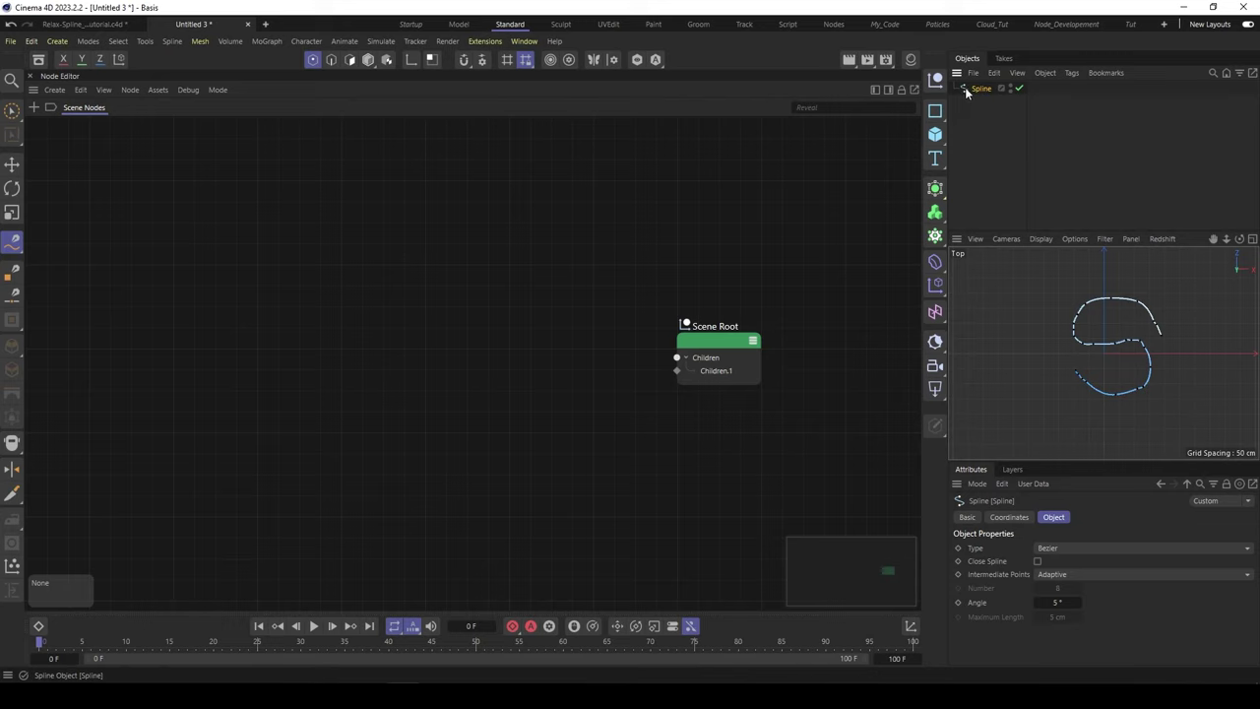
{"action": "left_click_drag", "start_coordinate": [965, 87], "coordinate": [139, 222]}
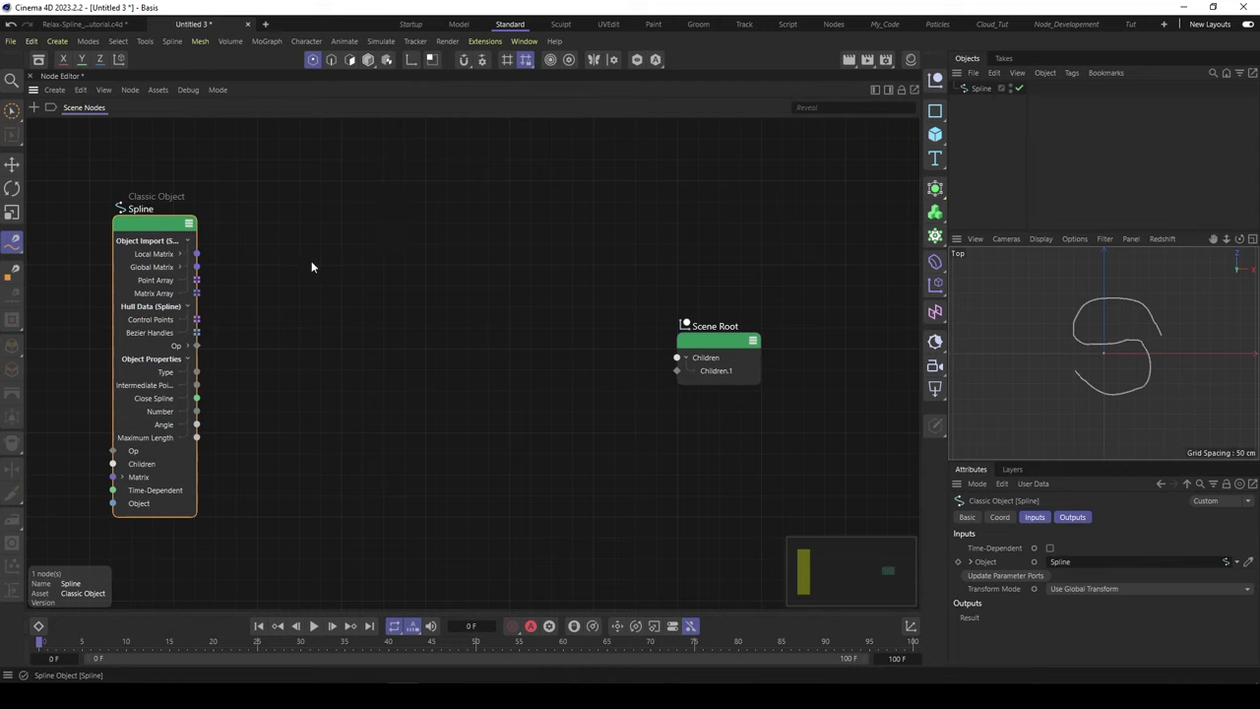
{"action": "middle_click_drag", "start_coordinate": [412, 259], "coordinate": [473, 233]}
{"action": "left_click_drag", "start_coordinate": [212, 198], "coordinate": [200, 189]}
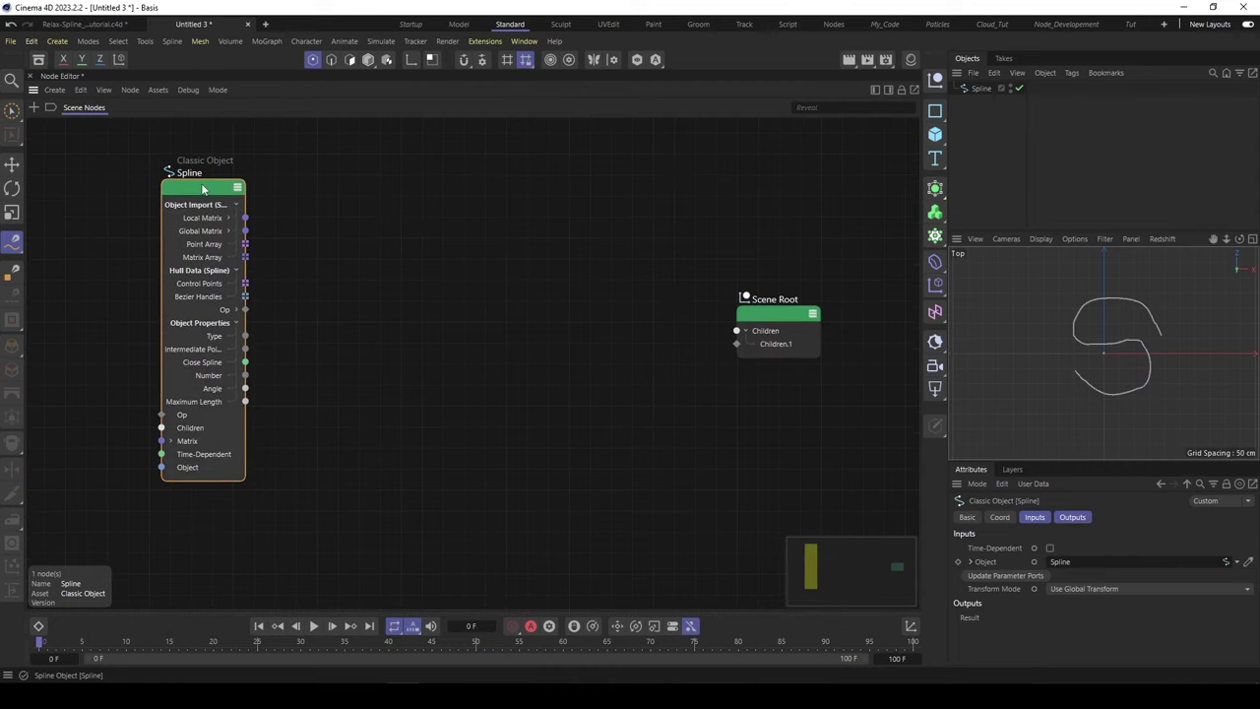
{"action": "left_click_drag", "start_coordinate": [198, 193], "coordinate": [185, 172]}
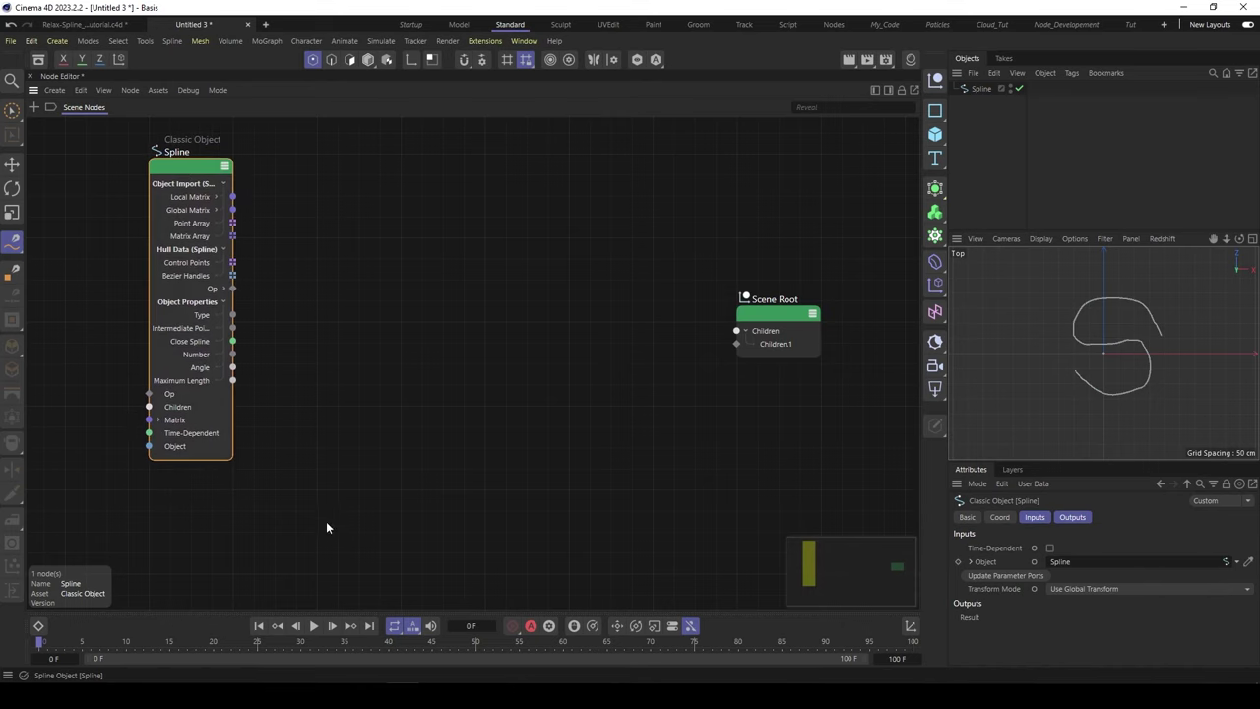
Add a Value node below the Spline node and rename it "Point Size".
{"action": "double_click", "coordinate": [324, 454]}
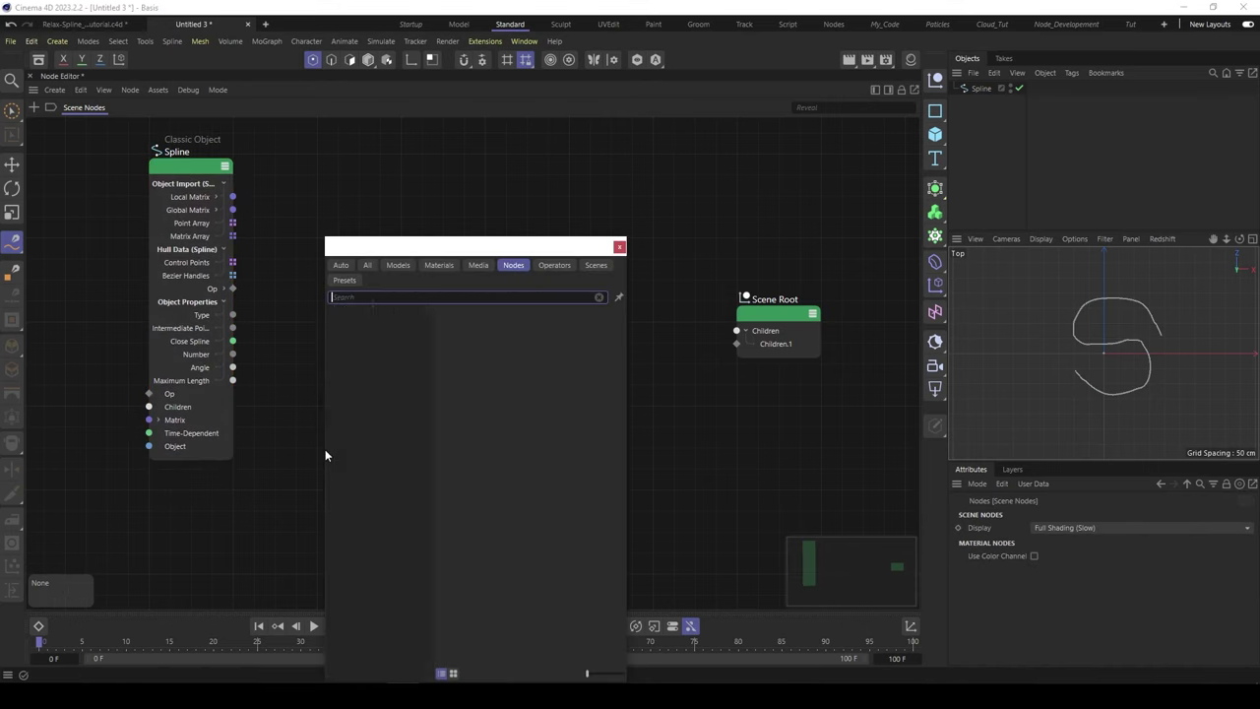
{"action": "type", "text": "value"}
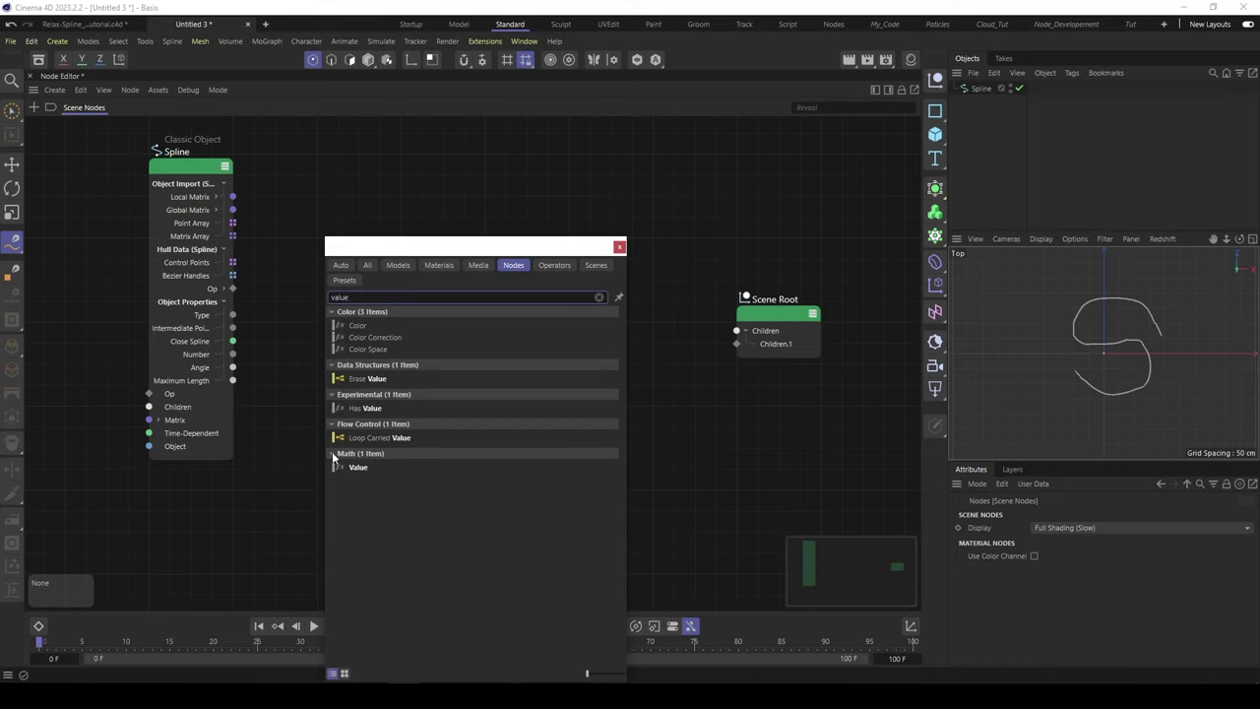
{"action": "double_click", "coordinate": [350, 468]}
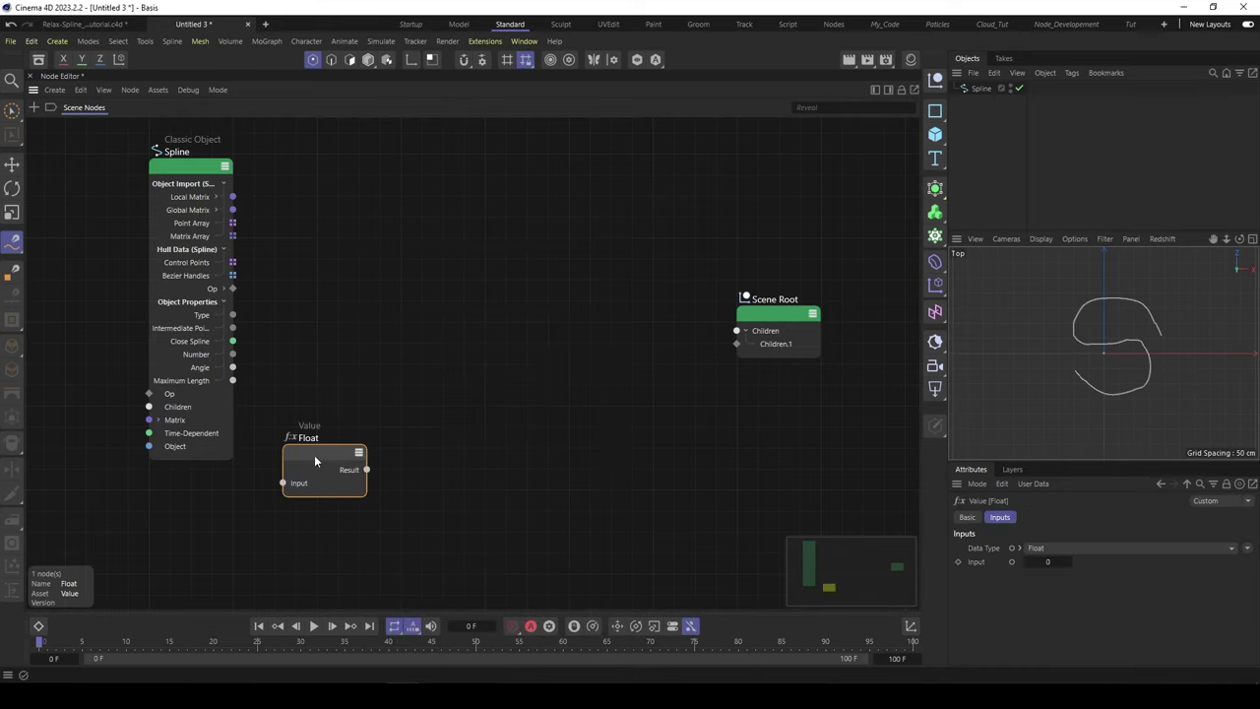
{"action": "left_click_drag", "start_coordinate": [311, 455], "coordinate": [240, 500]}
{"action": "double_click", "coordinate": [238, 484]}
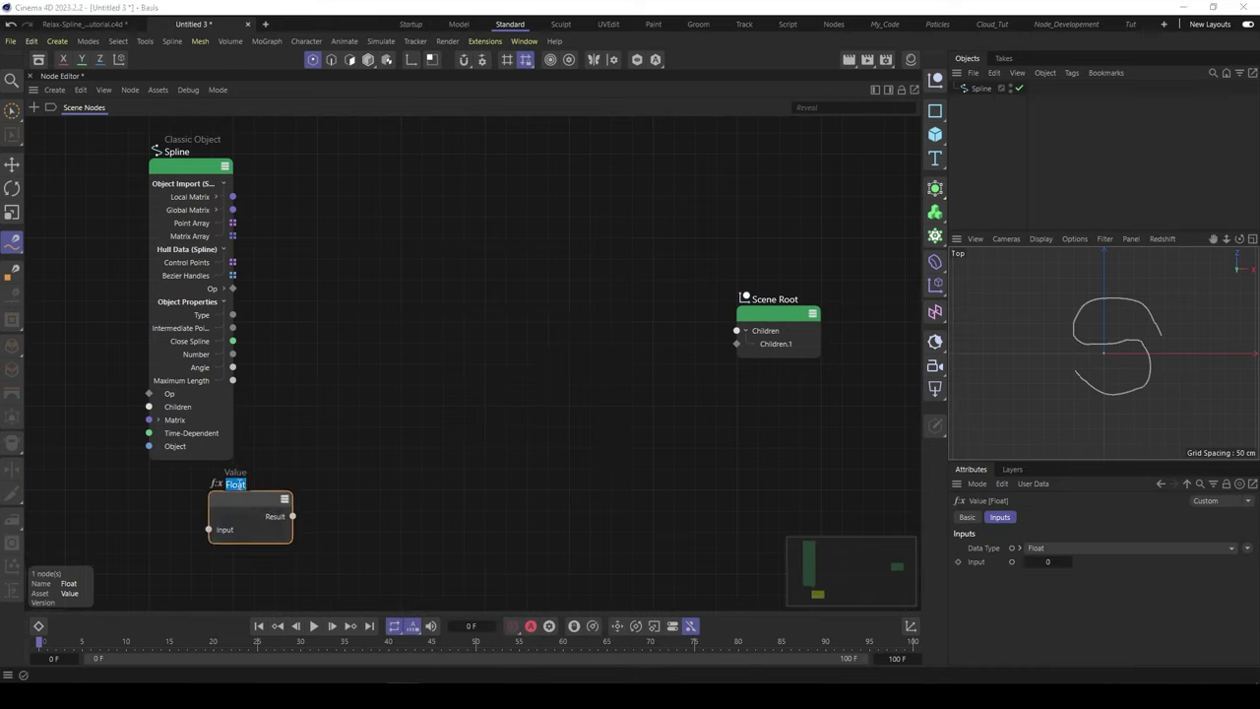
{"action": "type", "text": "Point S"}
{"action": "type", "text": "ize"}
{"action": "key", "text": "Return"}
Duplicate the Point Size node directly below the original and rename the copy "Relax Point Size".
{"action": "middle_click_drag", "start_coordinate": [294, 417], "coordinate": [330, 315], "text": "alt"}
{"action": "left_click_drag", "start_coordinate": [289, 396], "coordinate": [264, 480]}
{"action": "double_click", "coordinate": [254, 466]}
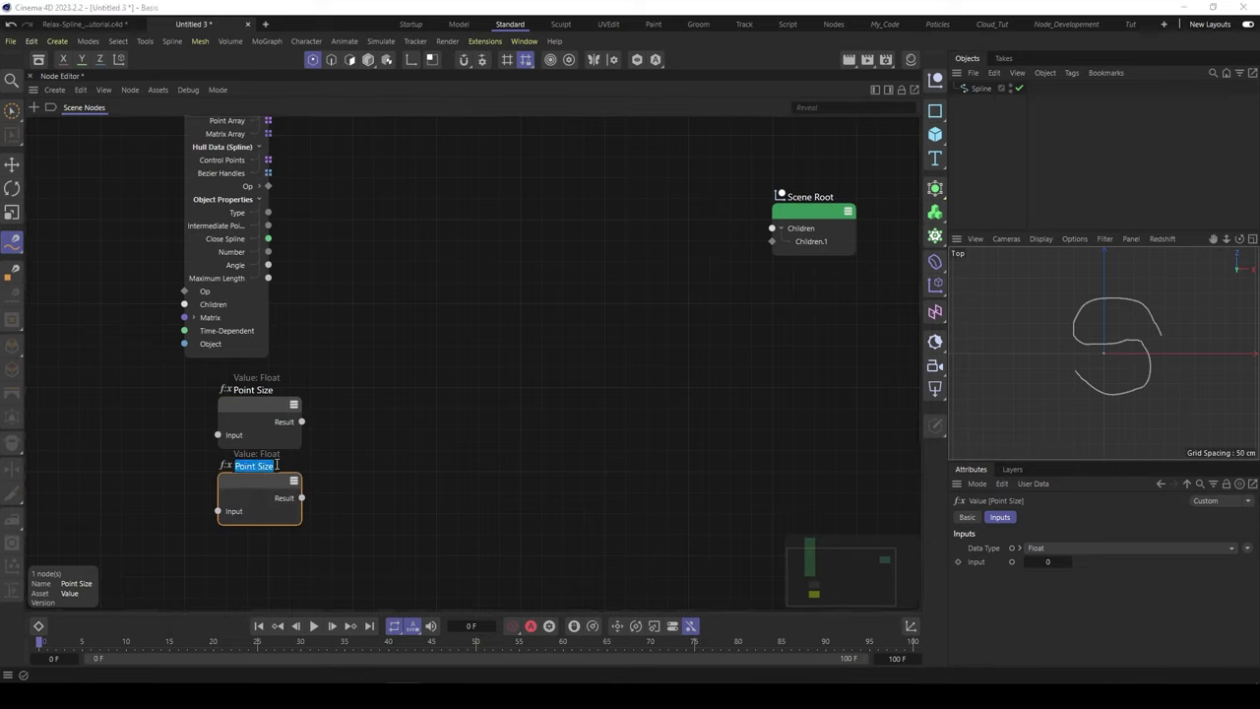
{"action": "type", "text": "Re"}
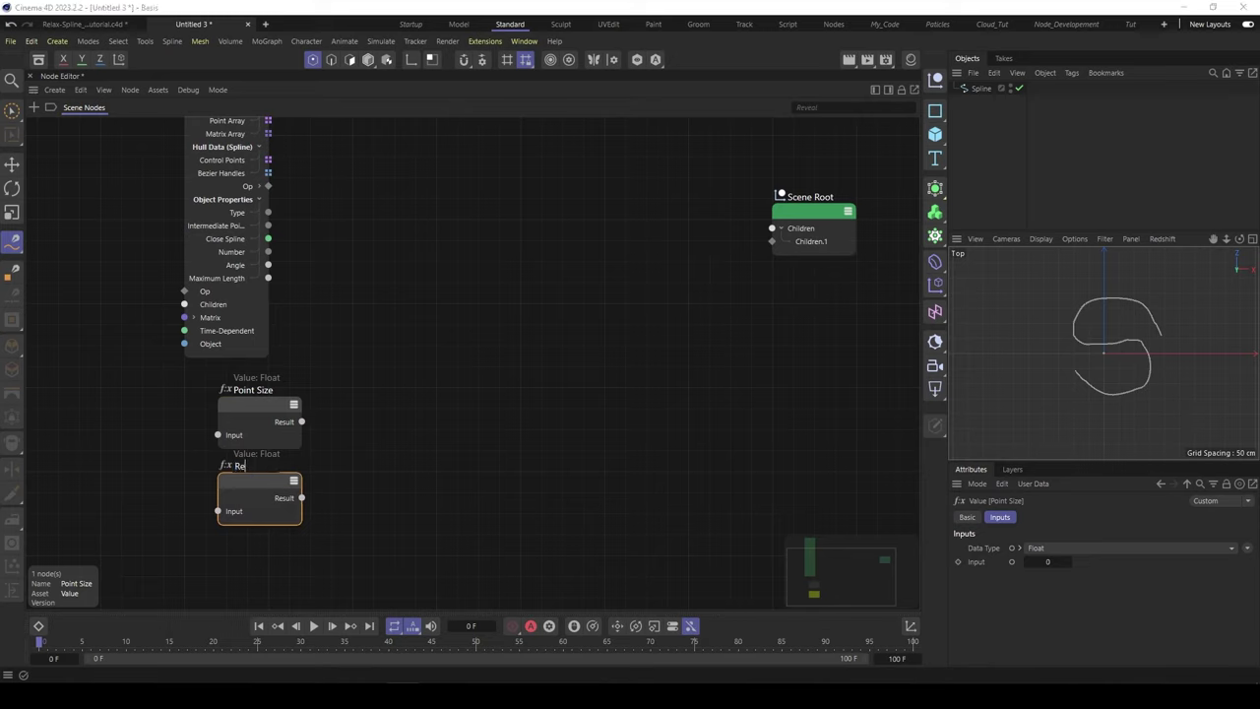
{"action": "type", "text": "lax Point"}
{"action": "type", "text": " Size"}
{"action": "left_click", "coordinate": [259, 407]}
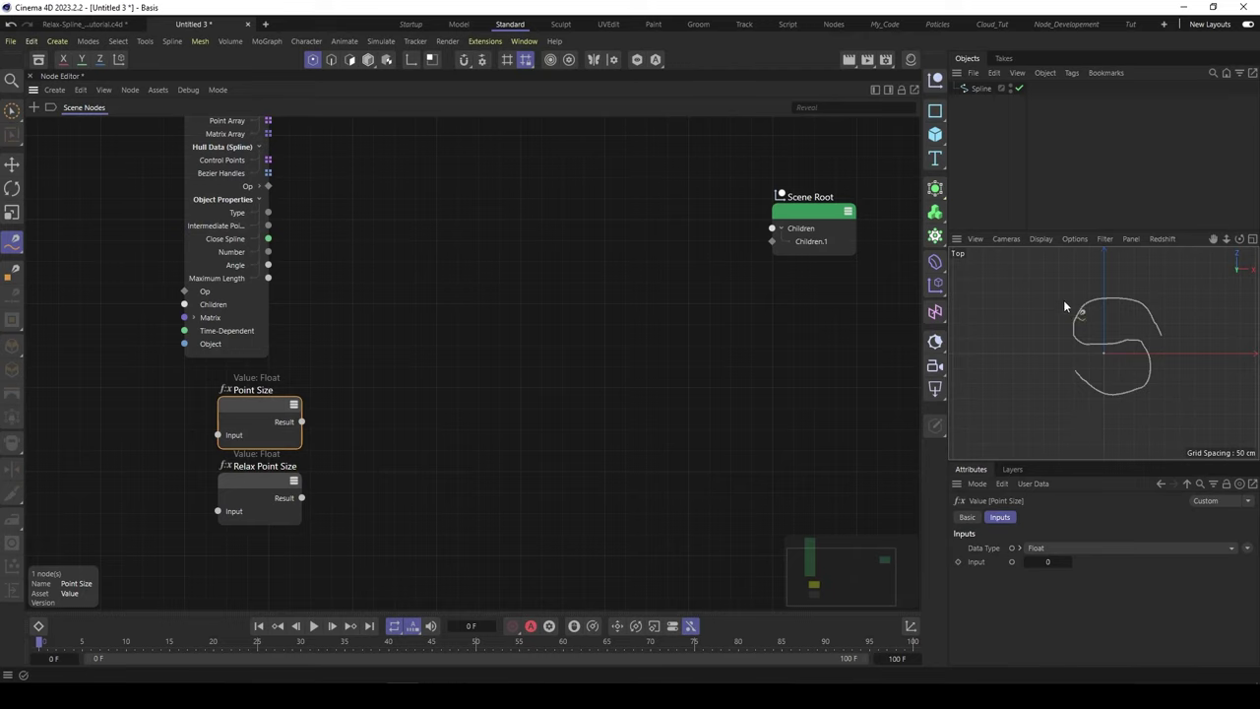
{"action": "left_click", "coordinate": [935, 135]}
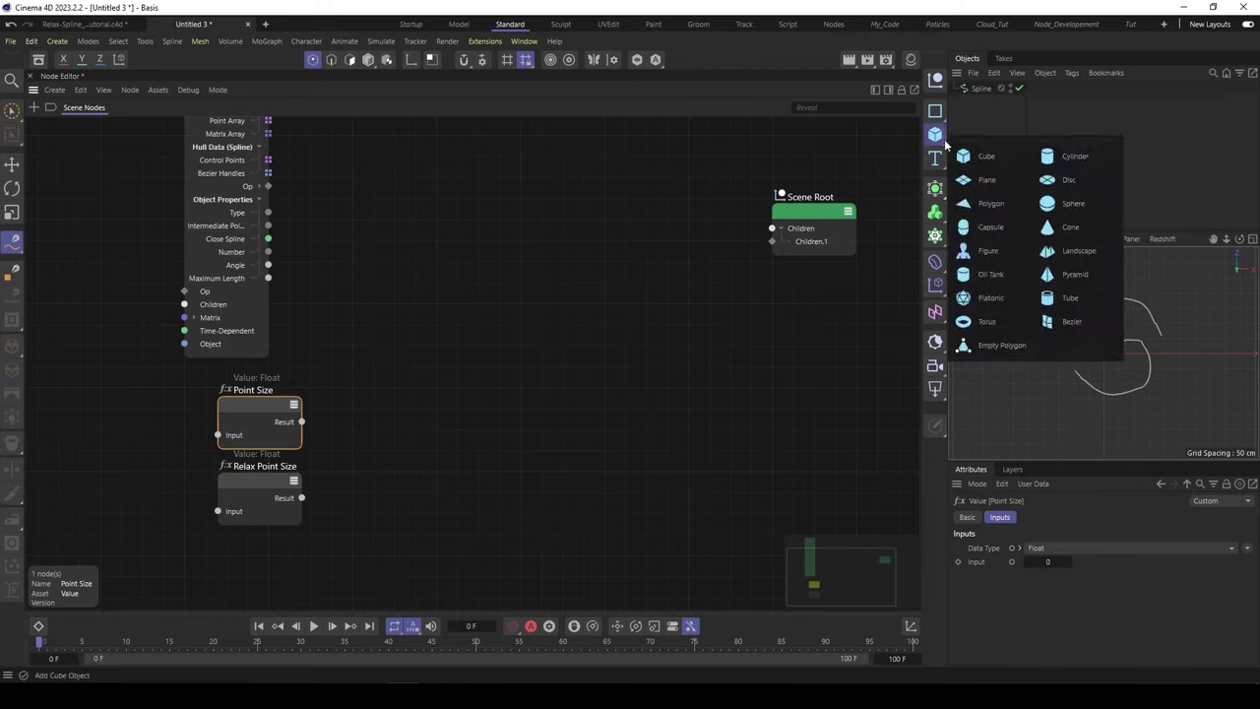
{"action": "left_click", "coordinate": [965, 158]}
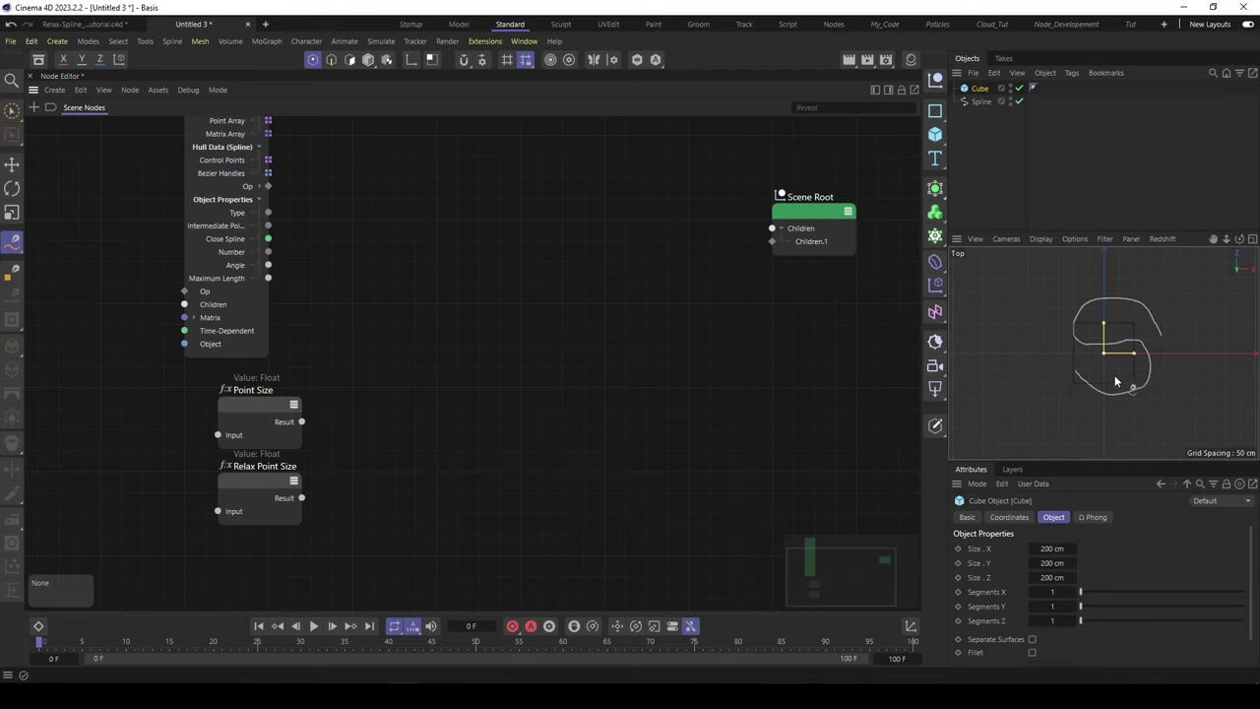
{"action": "key", "text": "Delete"}
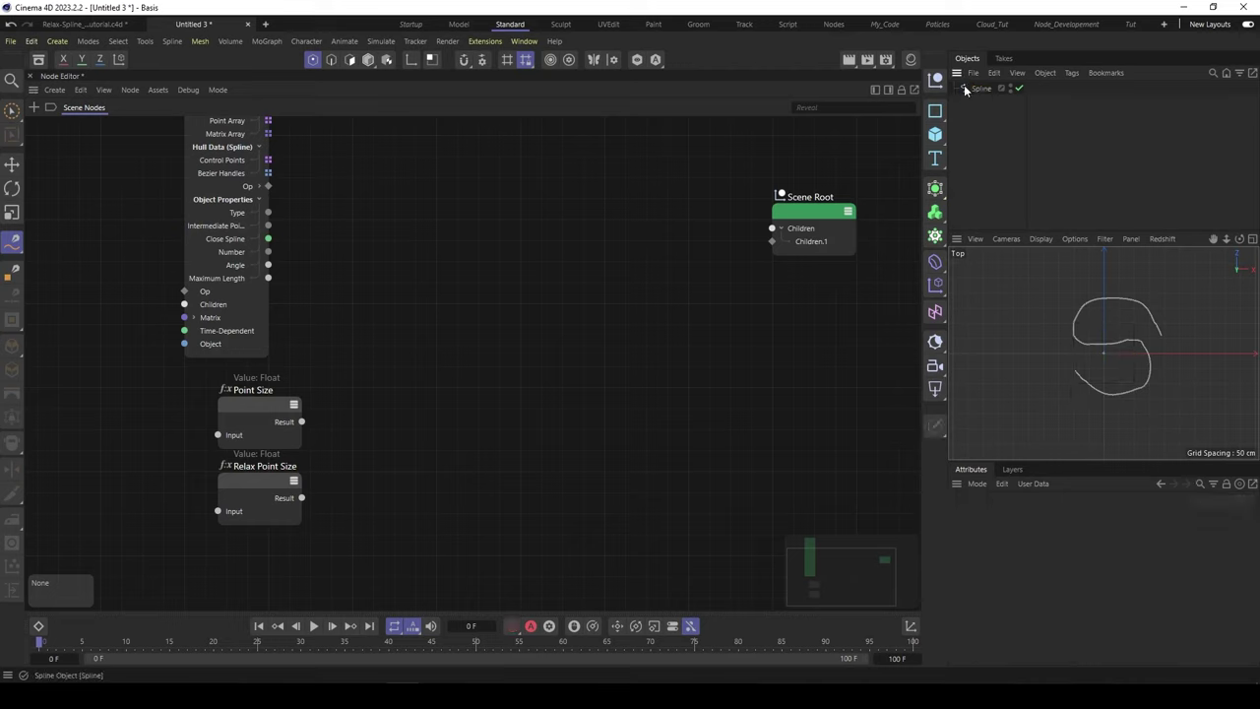
Set the input of the Point Size node to 10 and that of the Relax Point Size node to 10.5.
{"action": "left_click", "coordinate": [261, 394]}
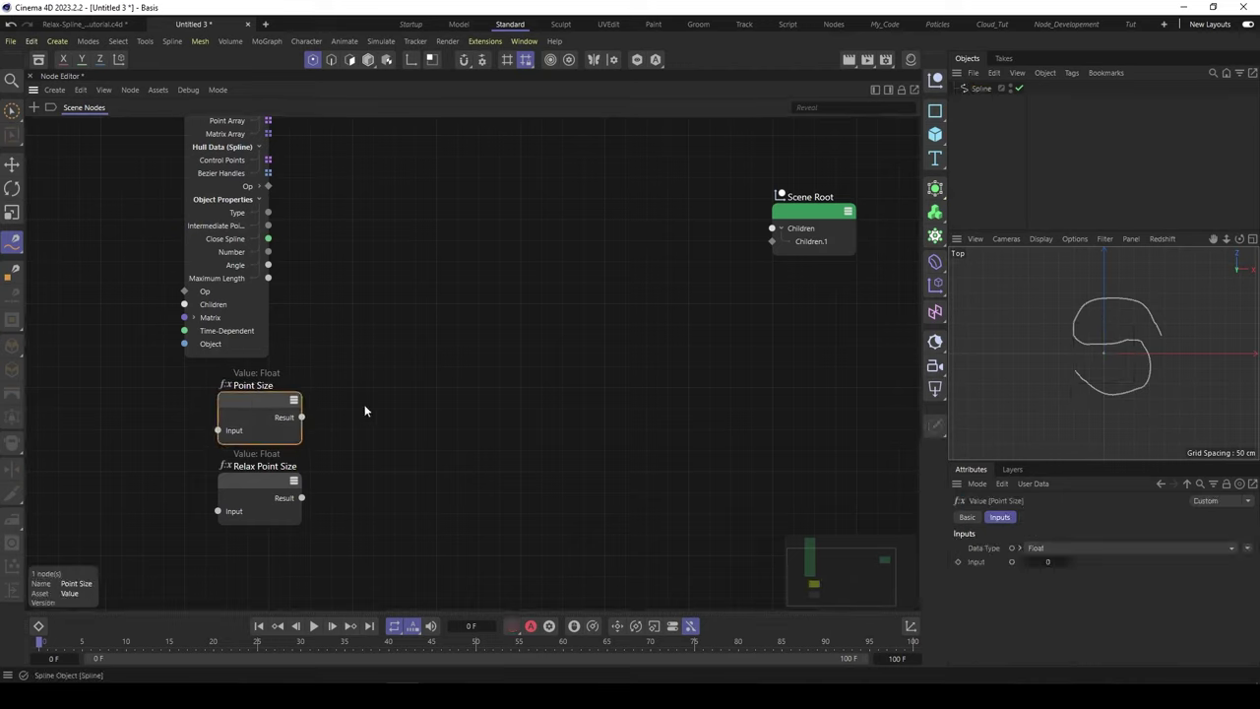
{"action": "left_click", "coordinate": [1040, 561]}
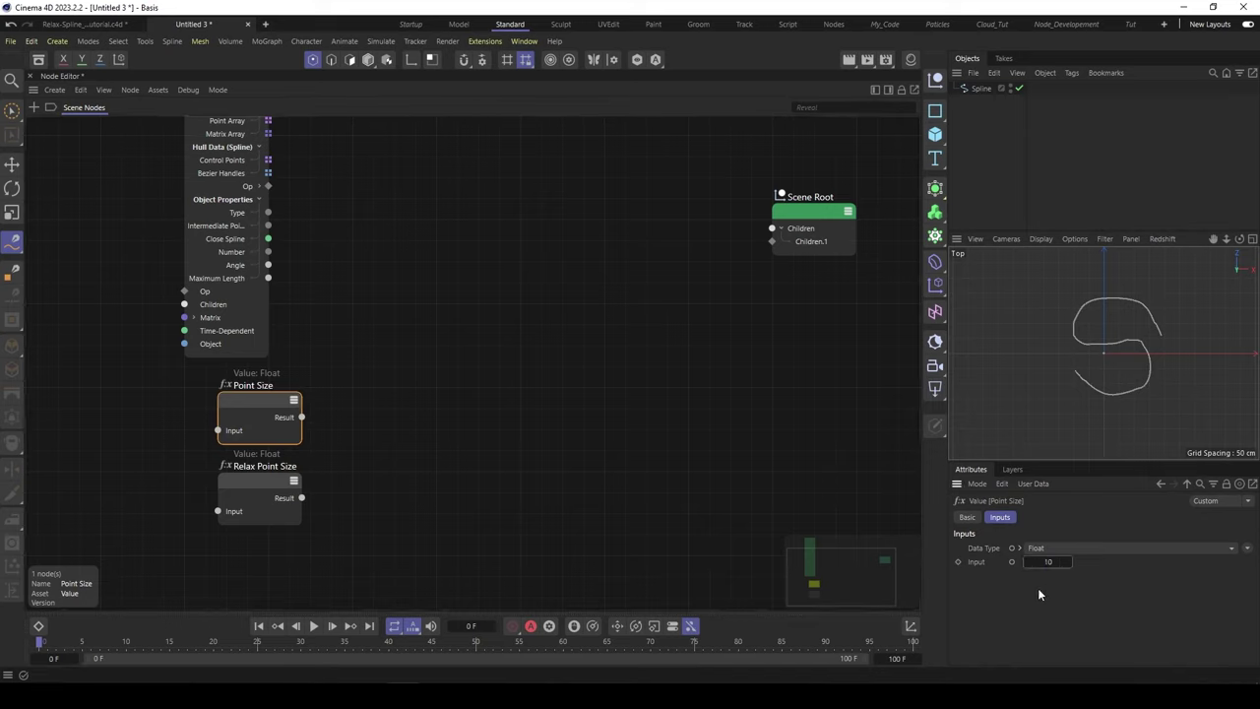
{"action": "key", "text": "Return"}
{"action": "left_click", "coordinate": [258, 483]}
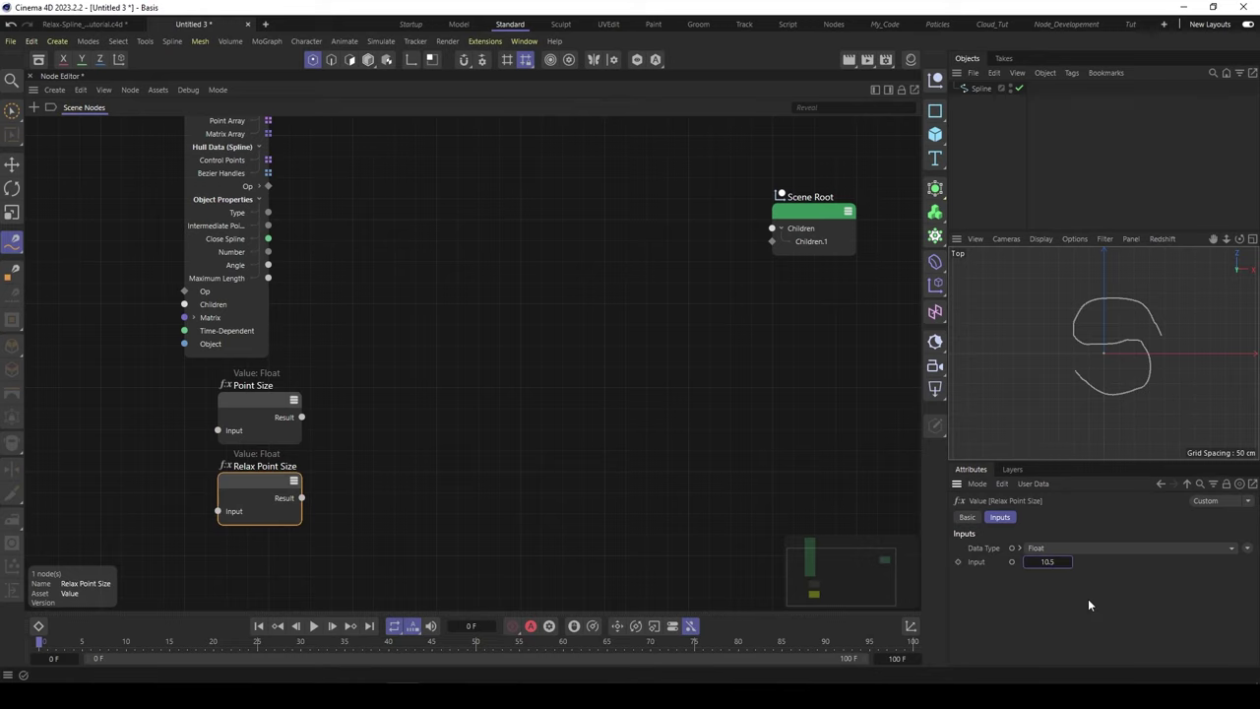
Add a Memory node between the Spline and Scene Root nodes.
{"action": "middle_click_drag", "start_coordinate": [475, 214], "coordinate": [467, 255]}
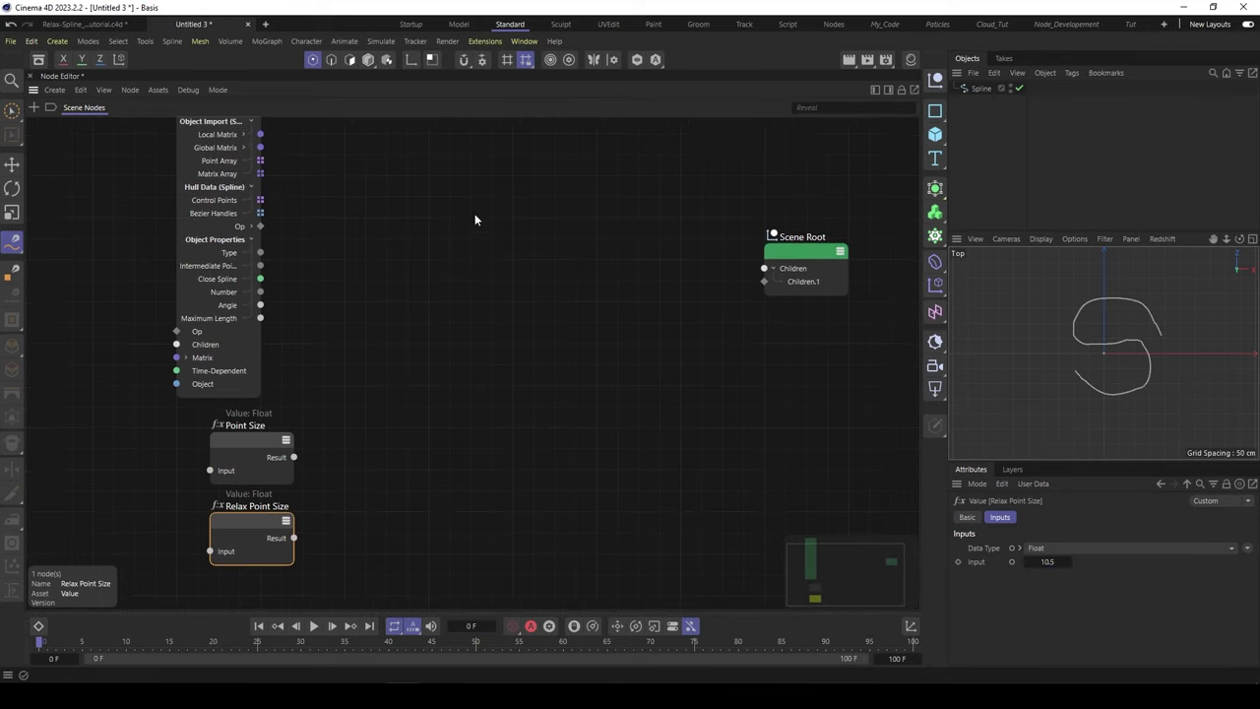
{"action": "scroll", "coordinate": [445, 258], "scroll_direction": "down", "scroll_amount": 2}
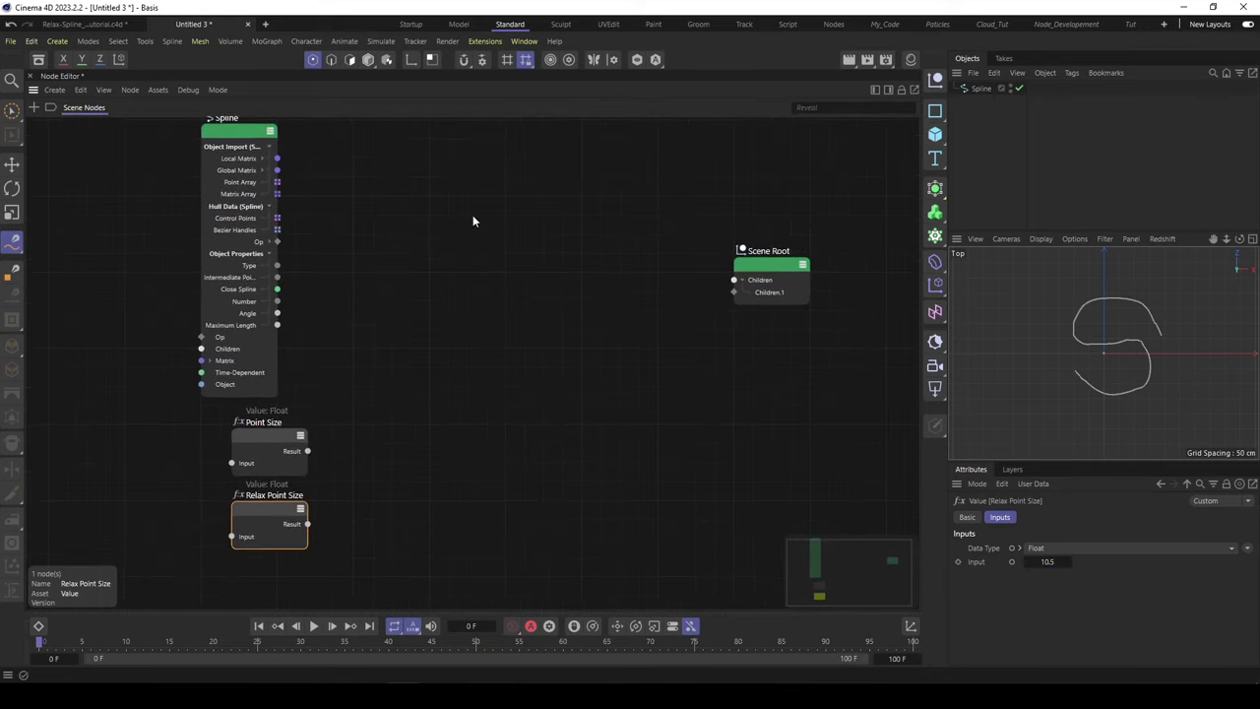
{"action": "double_click", "coordinate": [431, 262]}
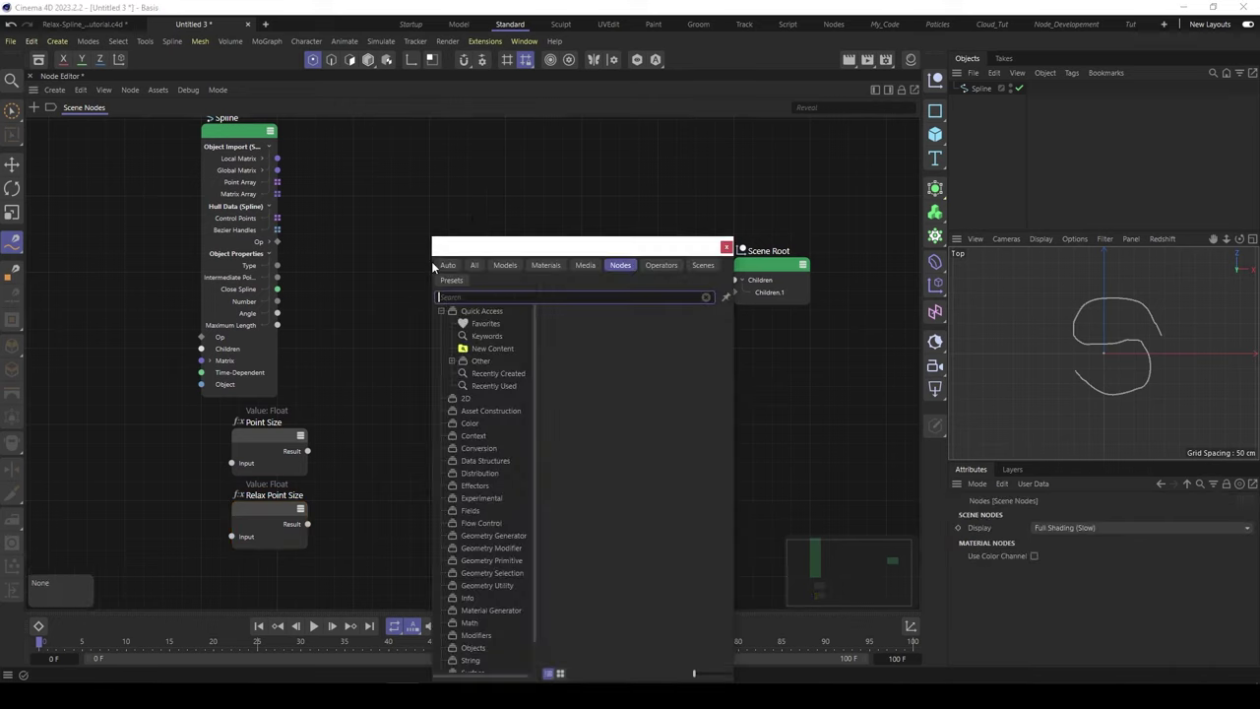
{"action": "type", "text": "memo"}
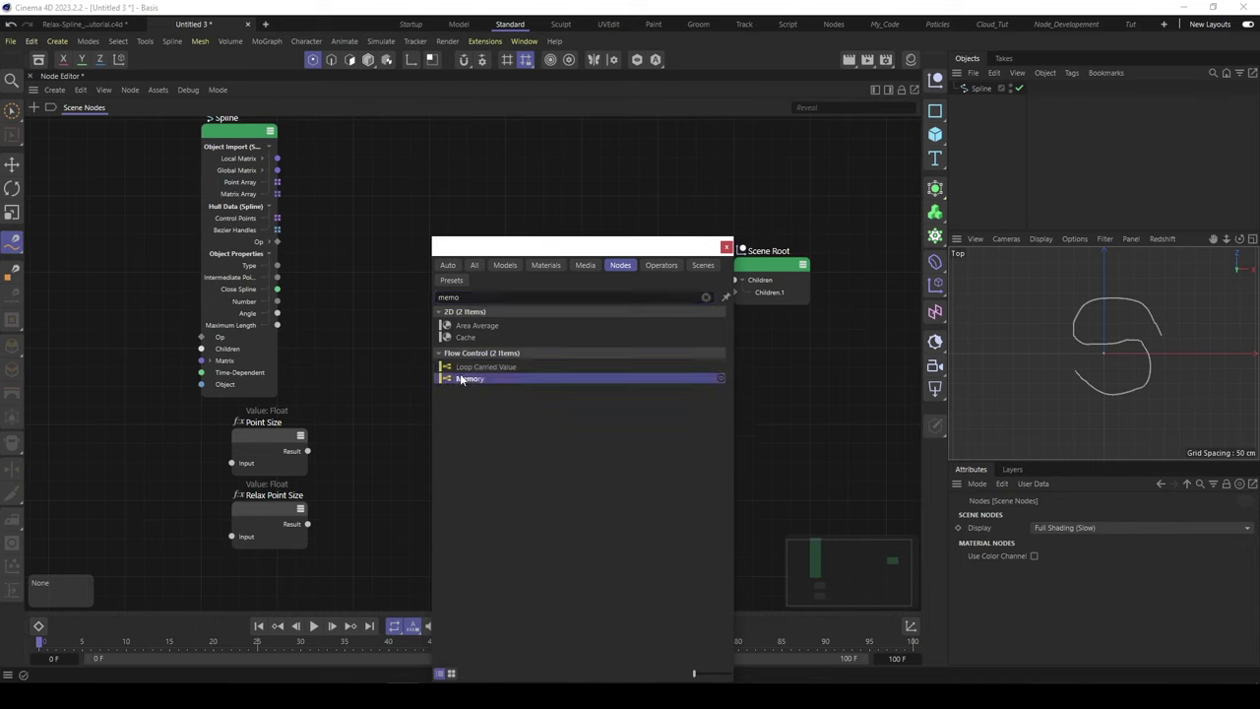
{"action": "left_click", "coordinate": [469, 378]}
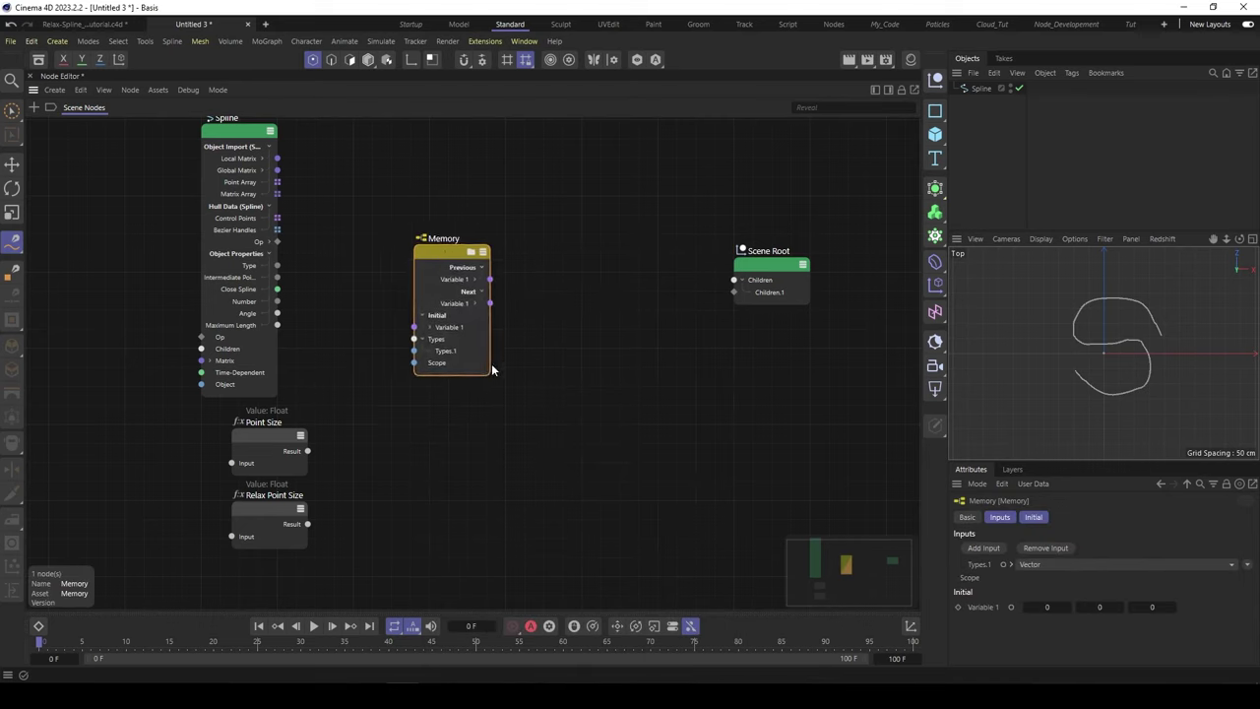
Widen the Memory node and set its first variable type to GeometryObject.
{"action": "left_click_drag", "start_coordinate": [492, 371], "coordinate": [535, 373]}
{"action": "left_click_drag", "start_coordinate": [440, 250], "coordinate": [443, 256]}
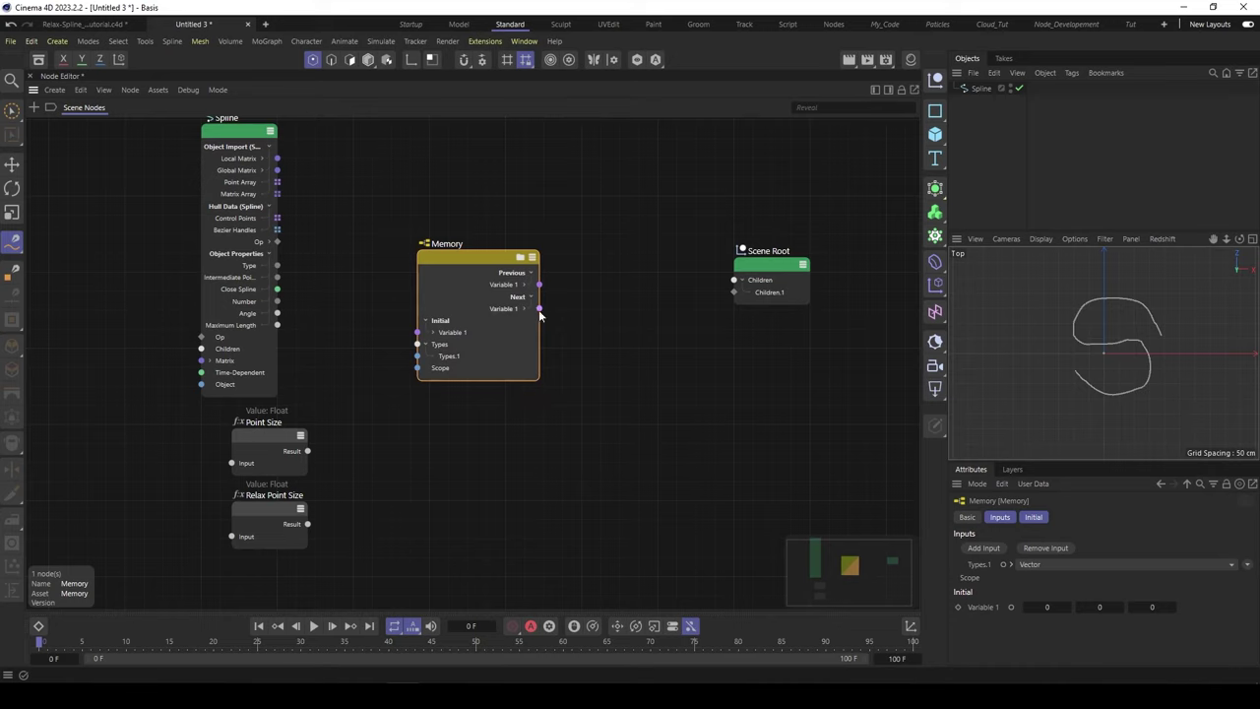
{"action": "left_click_drag", "start_coordinate": [462, 258], "coordinate": [451, 256]}
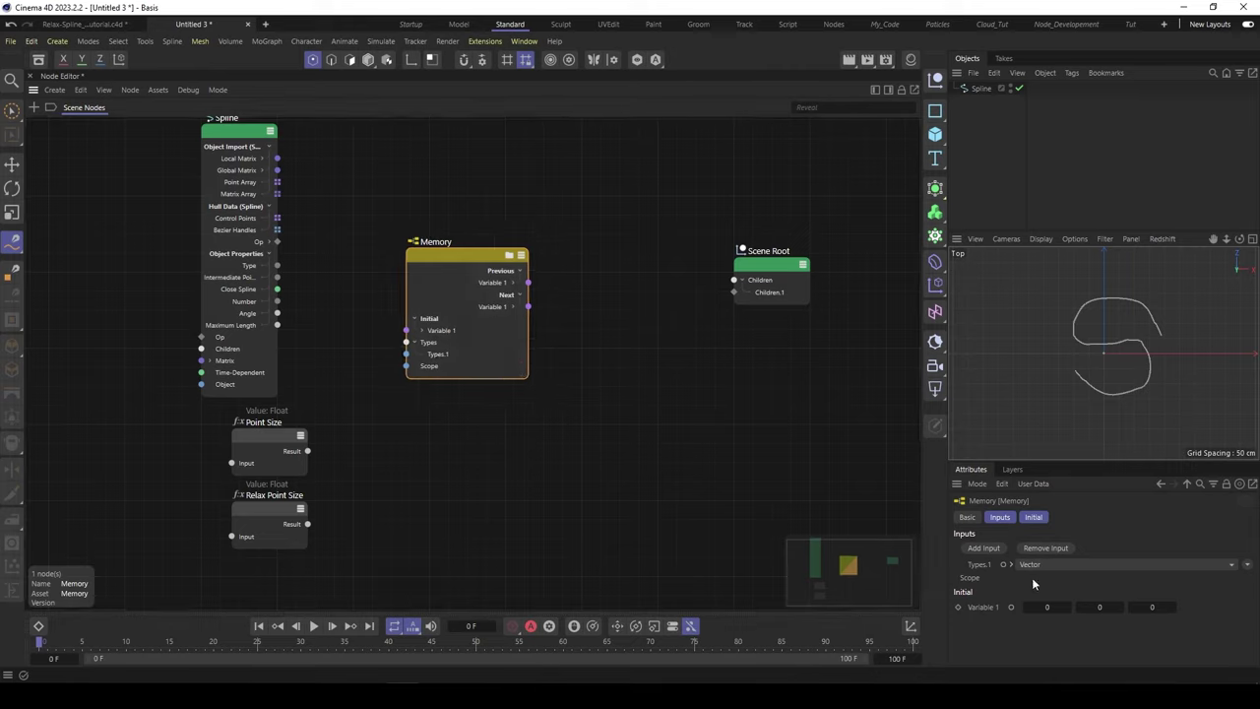
{"action": "left_click", "coordinate": [1109, 563]}
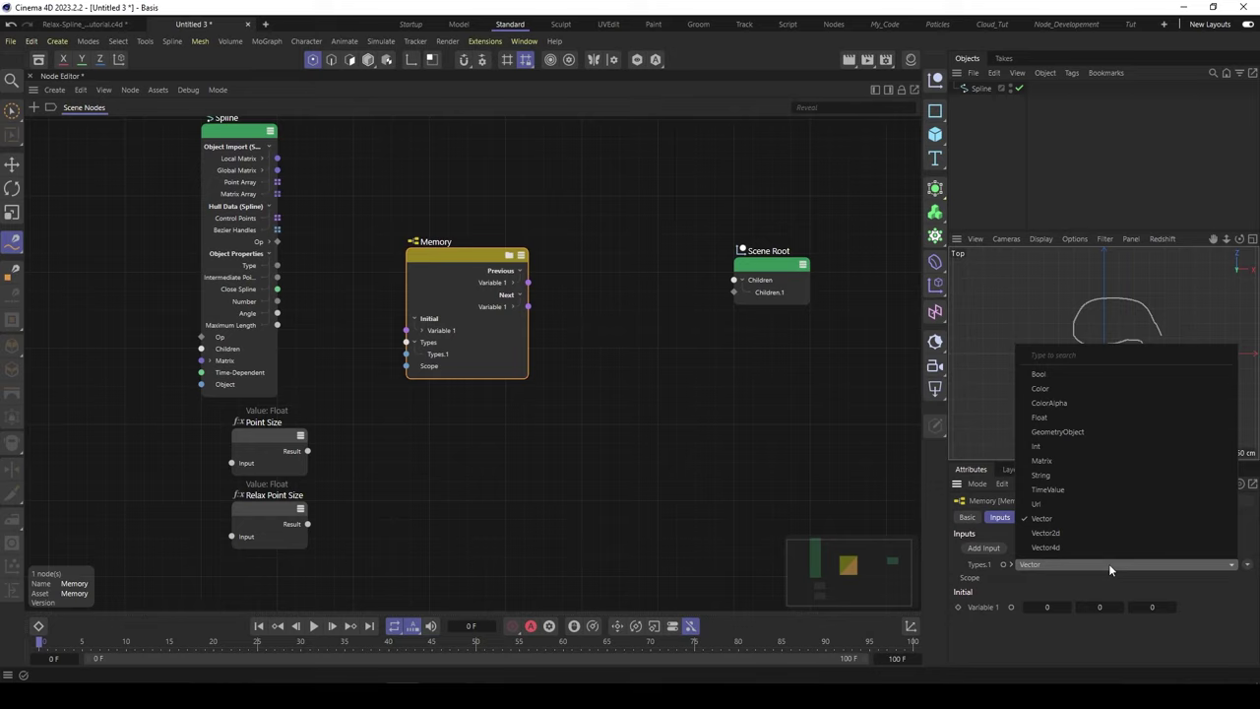
{"action": "left_click", "coordinate": [1068, 431]}
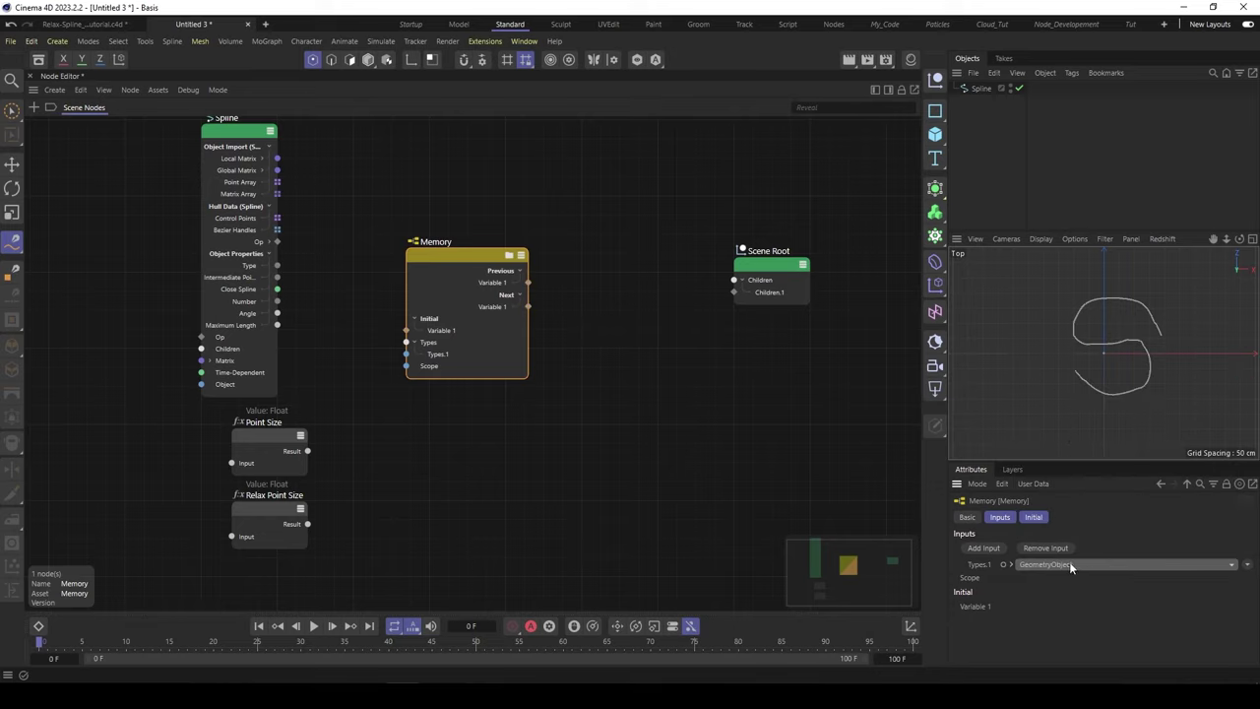
Expand the Spline node's Op output and connect its Geometry port to the Memory node's initial Variable 1.
{"action": "left_click", "coordinate": [260, 241]}
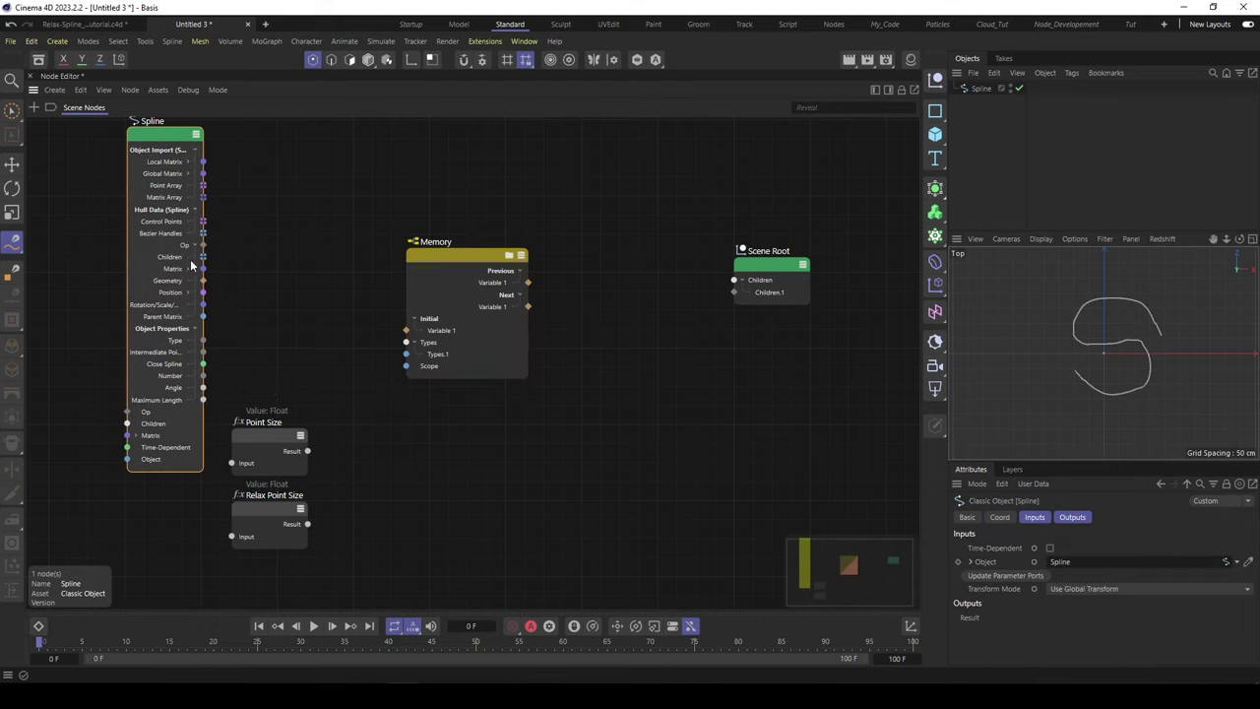
{"action": "left_click_drag", "start_coordinate": [202, 282], "coordinate": [416, 329]}
{"action": "left_click_drag", "start_coordinate": [453, 253], "coordinate": [439, 250]}
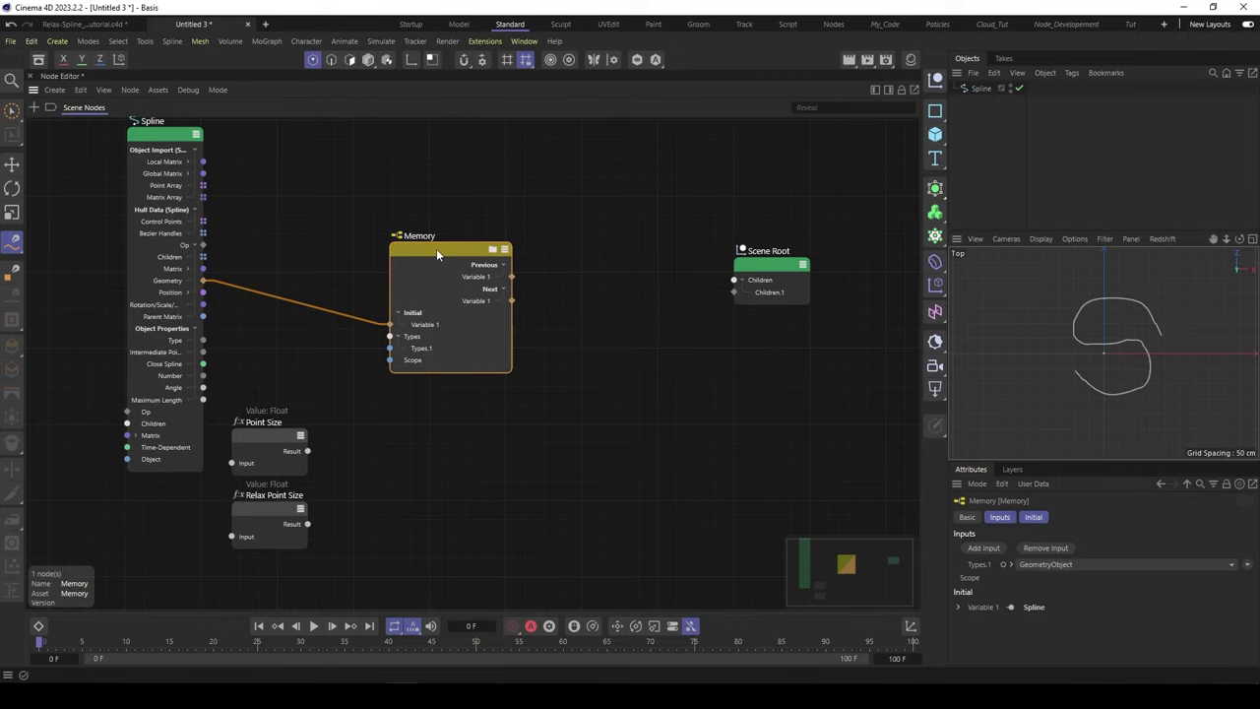
Go inside the Memory node and add an Evaluate Spline node.
{"action": "double_click", "coordinate": [437, 248]}
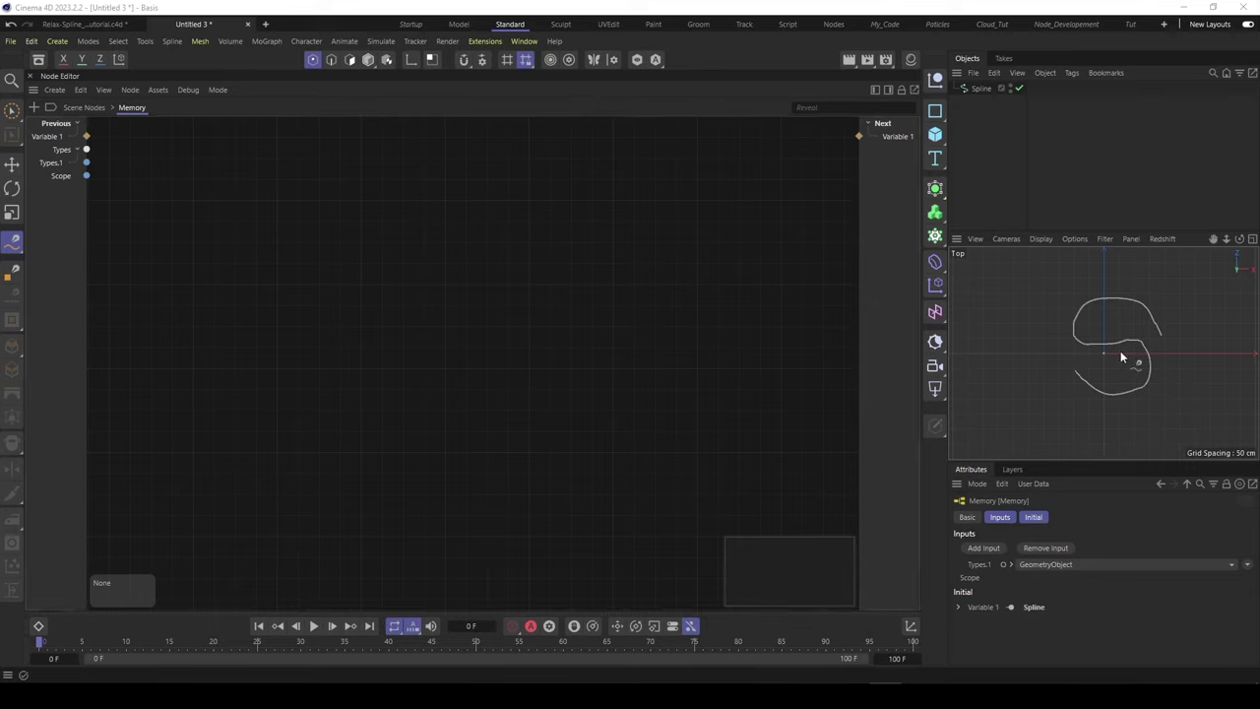
{"action": "double_click", "coordinate": [334, 272]}
{"action": "type", "text": "ev"}
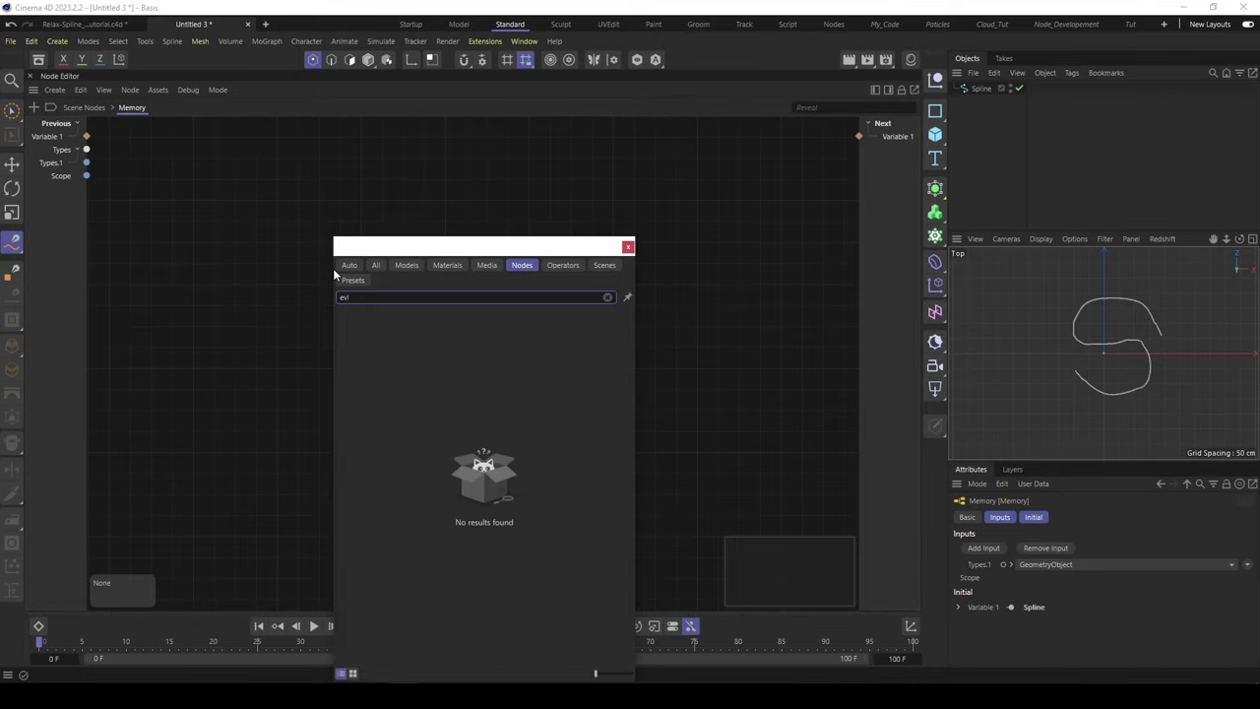
{"action": "type", "text": "a"}
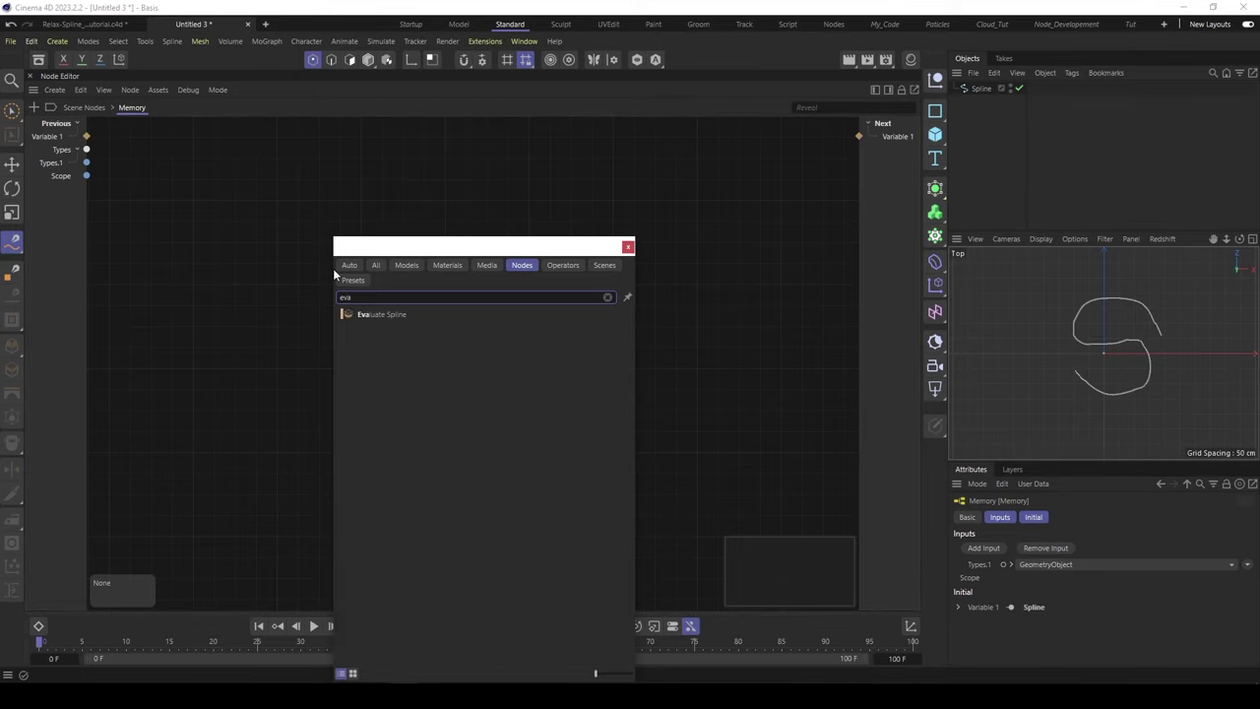
{"action": "double_click", "coordinate": [371, 314]}
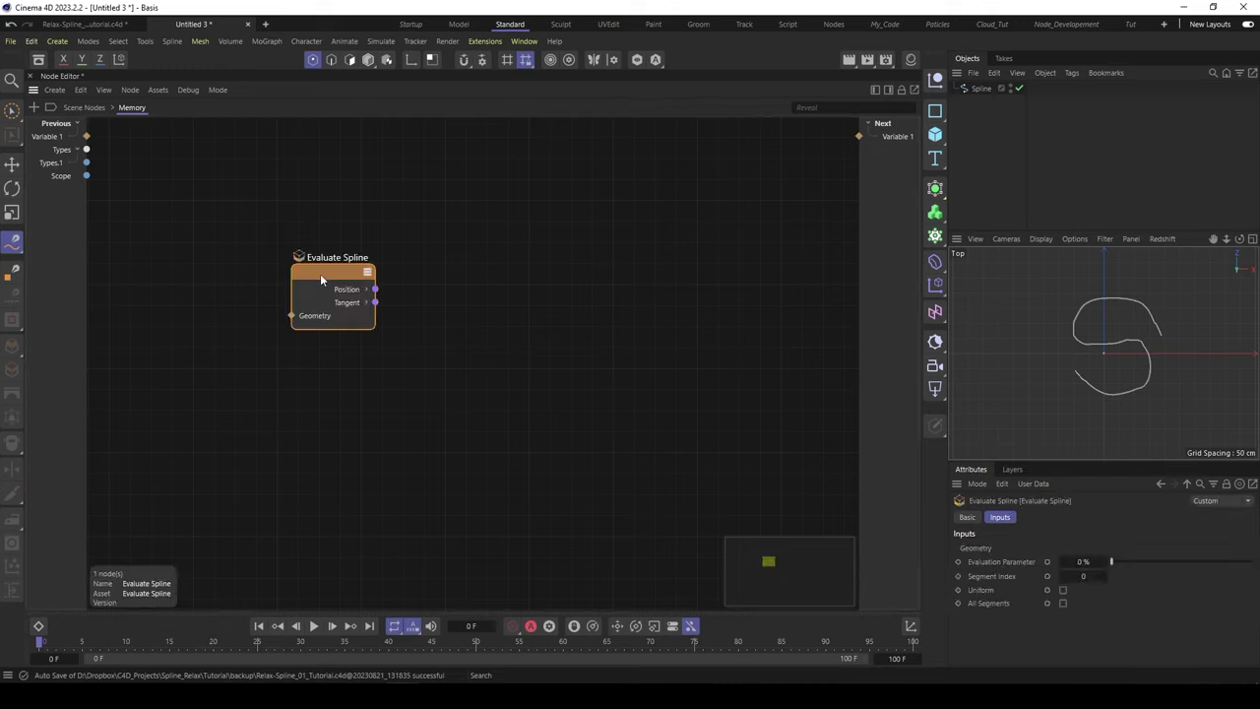
Connect the previous Variable 1 to the Geometry input of the Evaluate Spline node and adjust the node's placement.
{"action": "left_click_drag", "start_coordinate": [320, 281], "coordinate": [320, 294]}
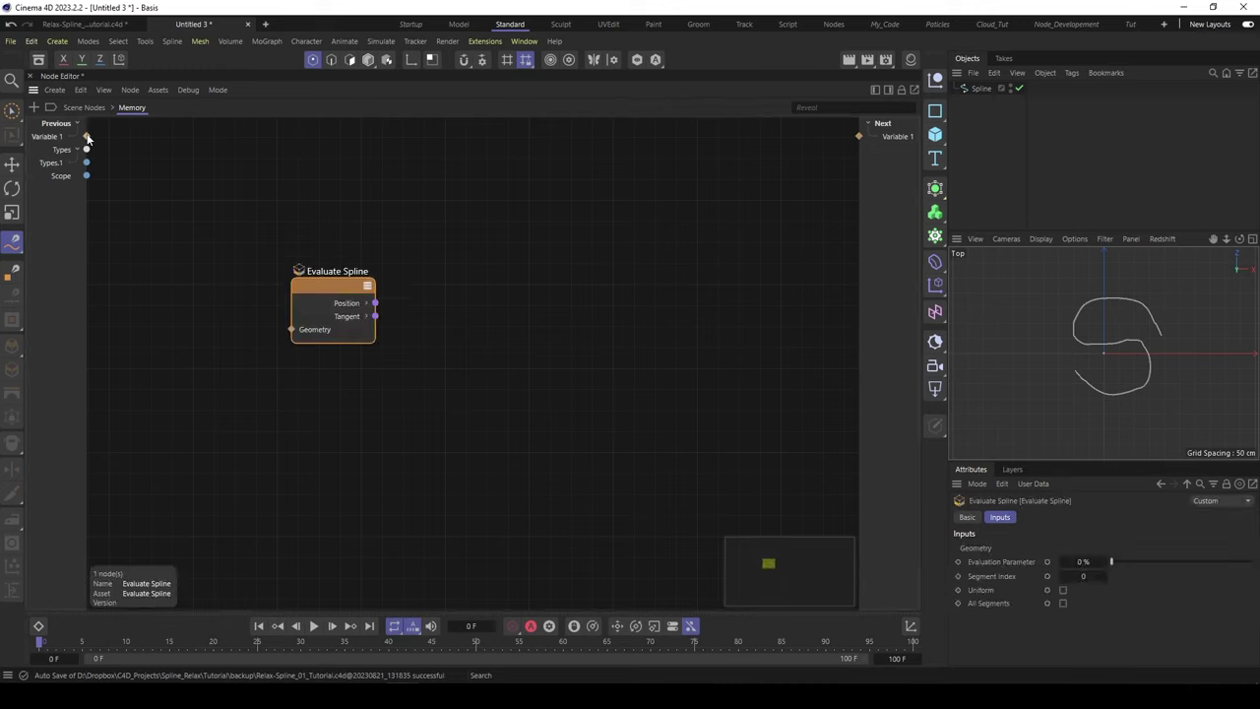
{"action": "left_click_drag", "start_coordinate": [87, 137], "coordinate": [292, 329]}
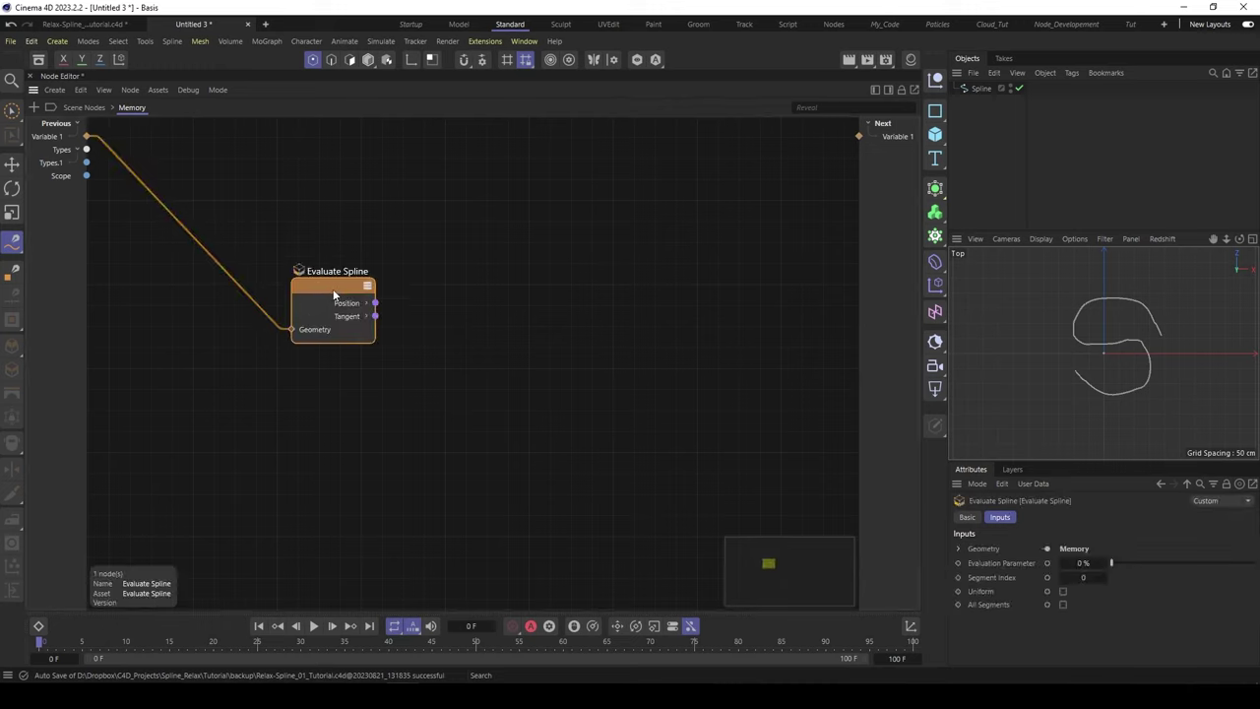
{"action": "left_click_drag", "start_coordinate": [333, 289], "coordinate": [338, 290]}
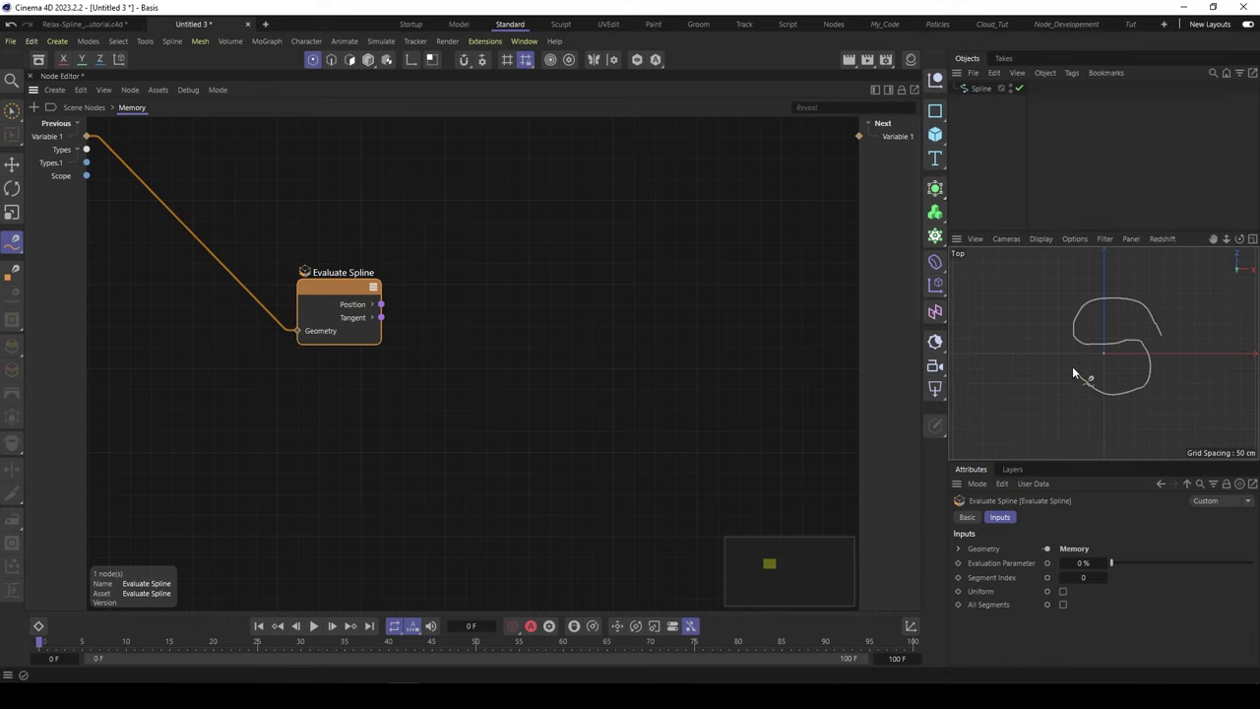
{"action": "left_click_drag", "start_coordinate": [336, 289], "coordinate": [350, 308]}
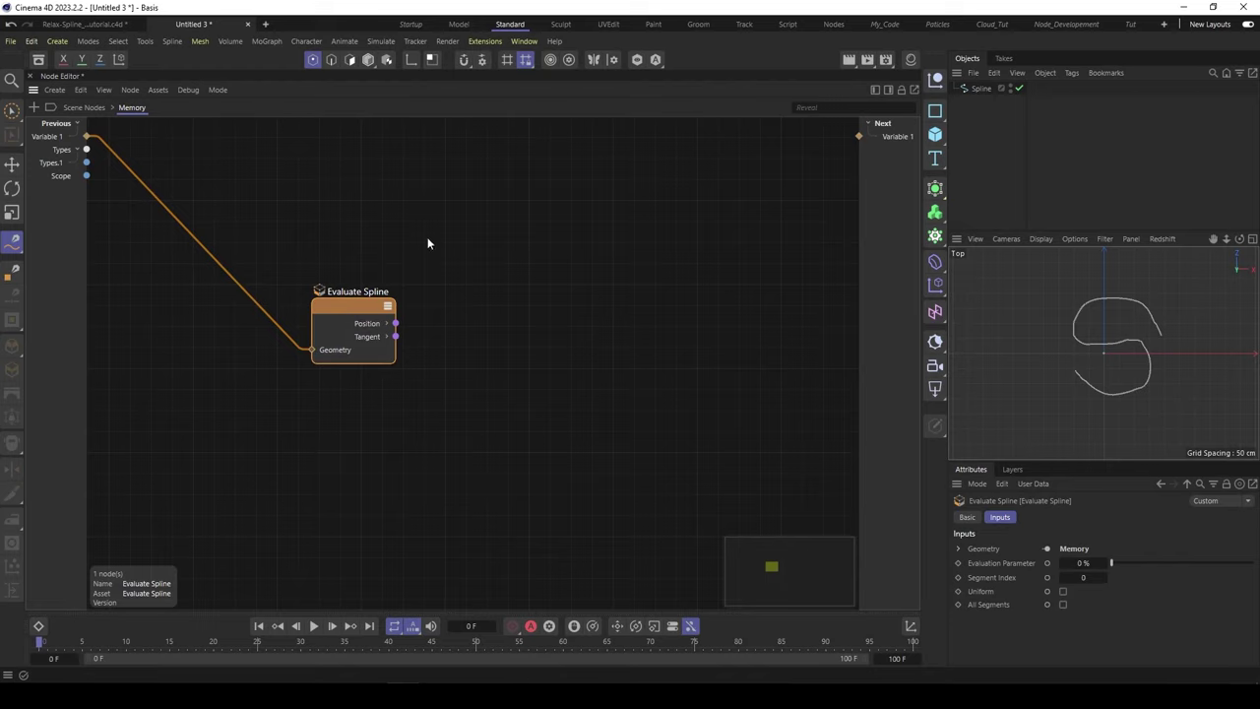
Add a Spline Length node beside Evaluate Spline and feed the previous Variable 1 into its Geometry input.
{"action": "double_click", "coordinate": [288, 202]}
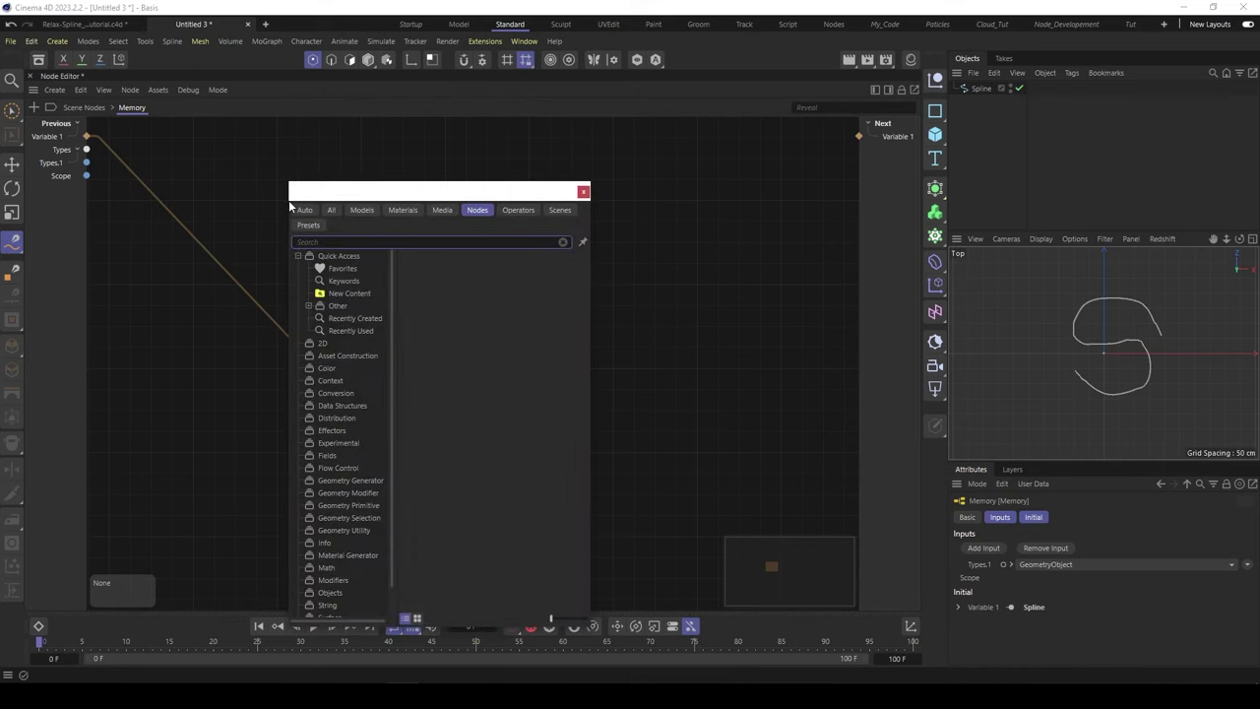
{"action": "type", "text": "ler"}
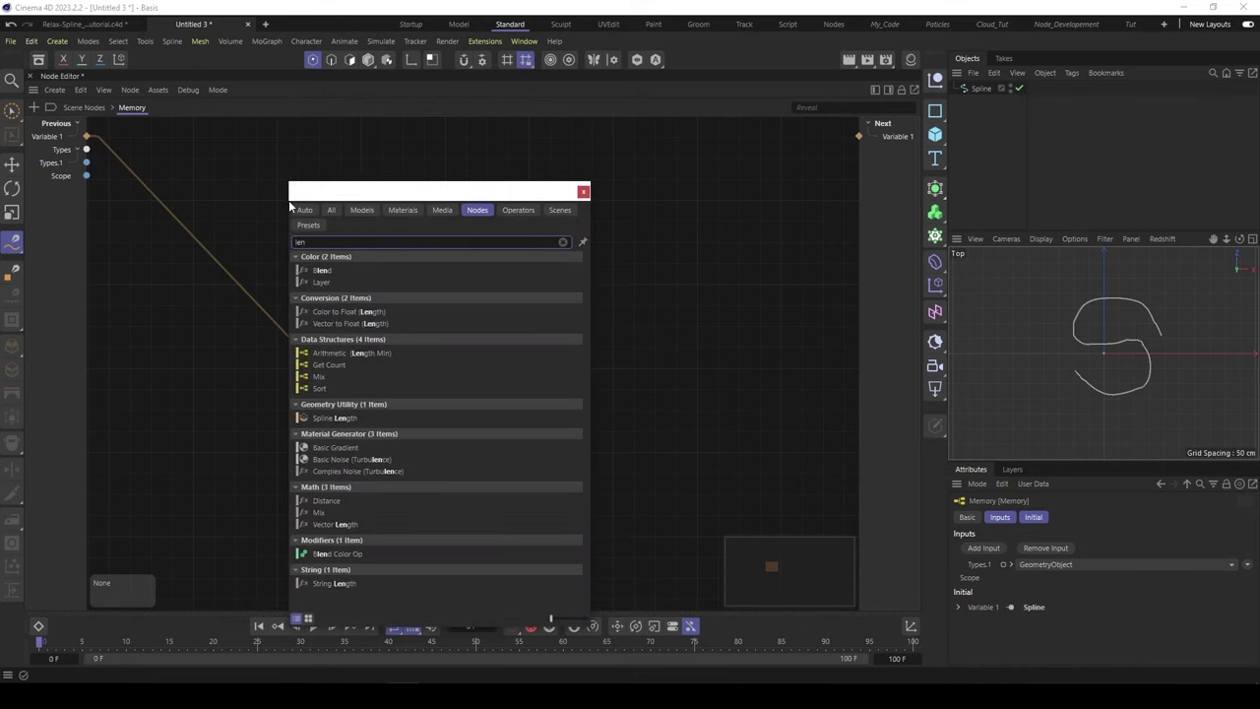
{"action": "type", "text": "gth"}
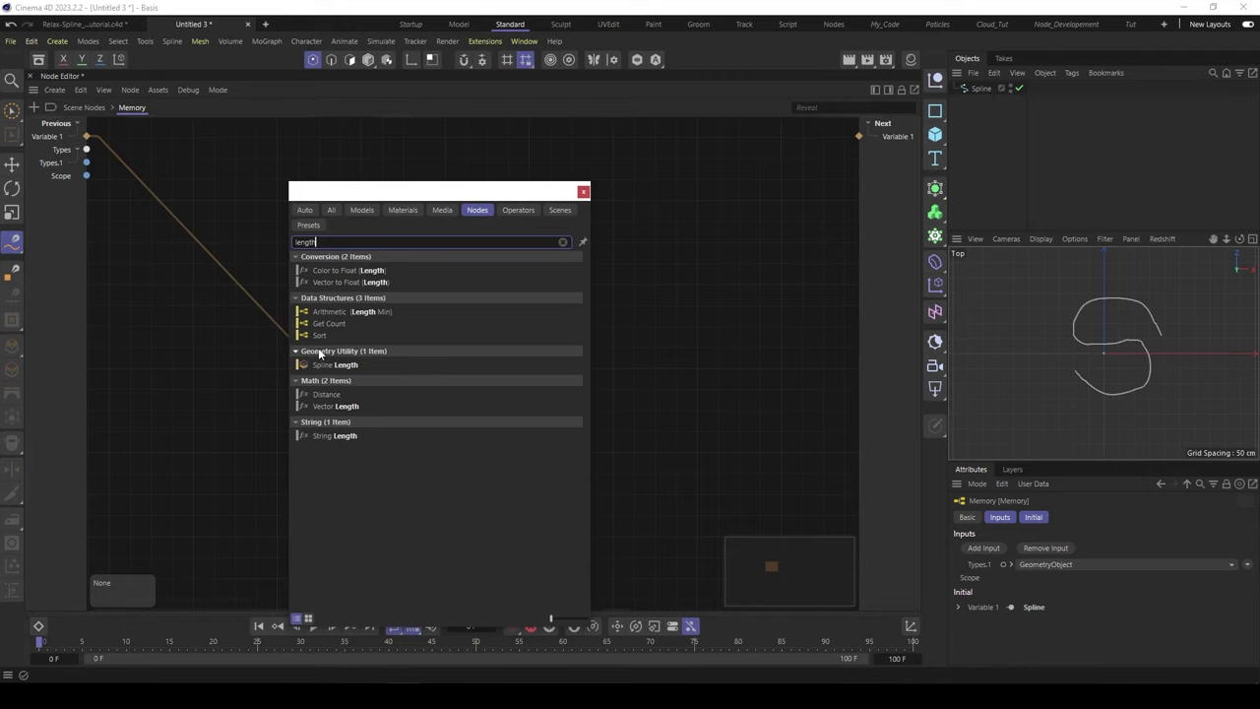
{"action": "left_click", "coordinate": [328, 365]}
{"action": "left_click_drag", "start_coordinate": [287, 206], "coordinate": [232, 178]}
{"action": "left_click_drag", "start_coordinate": [86, 136], "coordinate": [180, 297]}
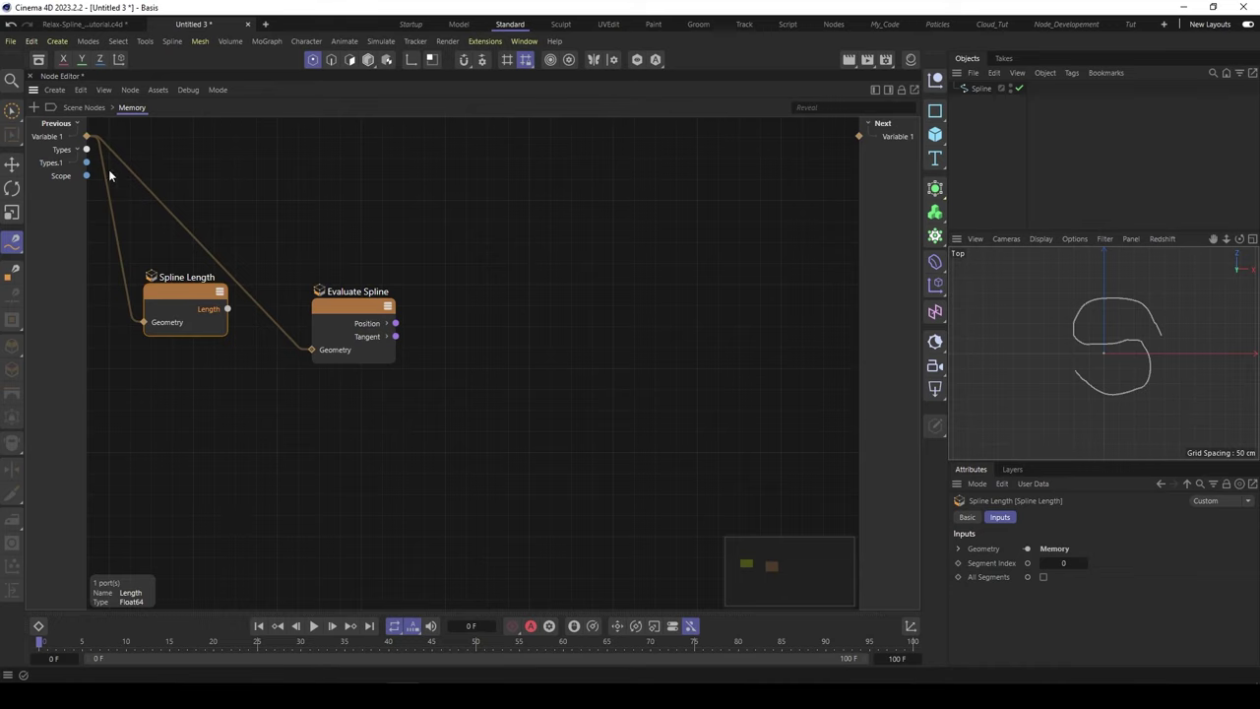
Return to the top-level graph and connect the Point Size and Relax Point Size results to the Memory node as new inputs.
{"action": "left_click", "coordinate": [86, 108]}
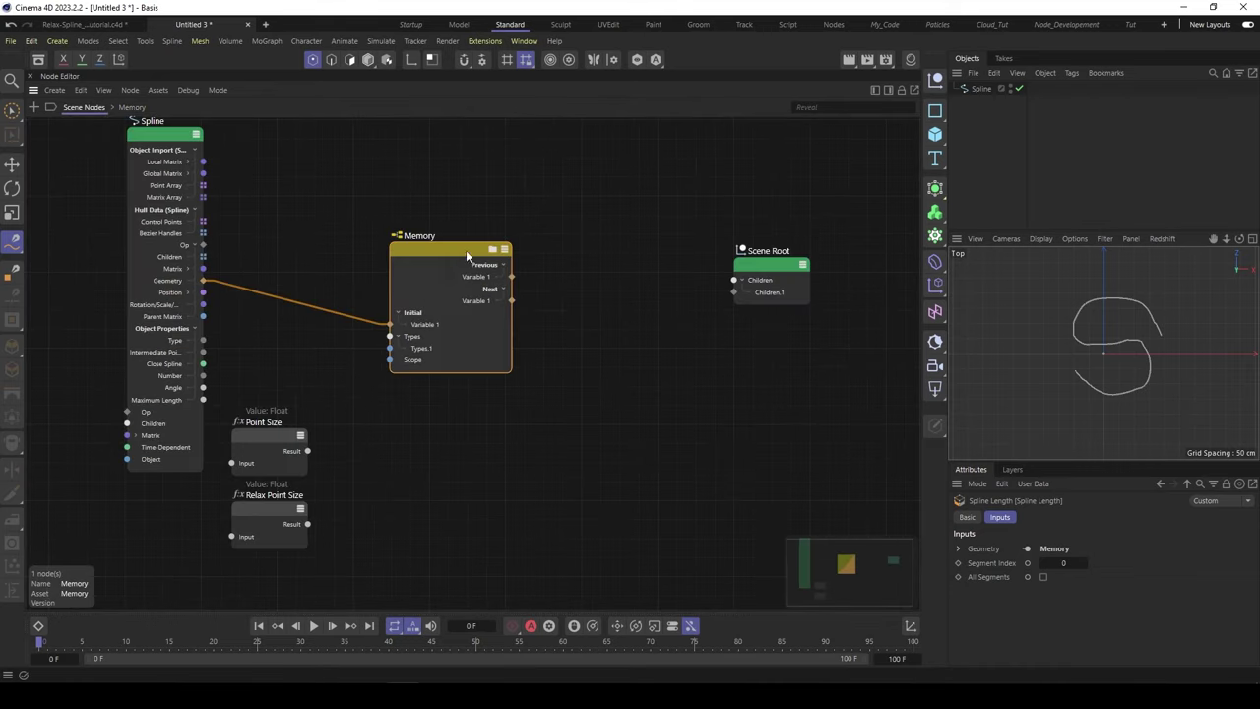
{"action": "left_click_drag", "start_coordinate": [309, 451], "coordinate": [401, 366]}
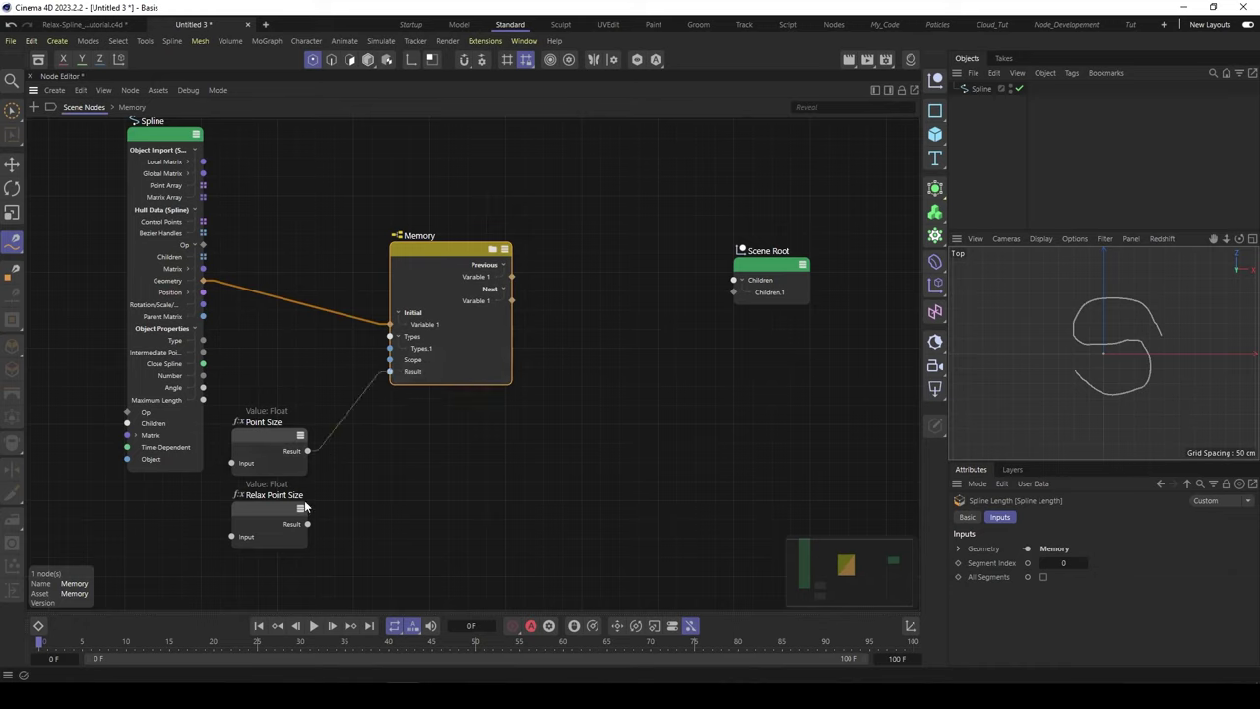
{"action": "left_click_drag", "start_coordinate": [307, 523], "coordinate": [400, 380]}
{"action": "left_click", "coordinate": [441, 413]}
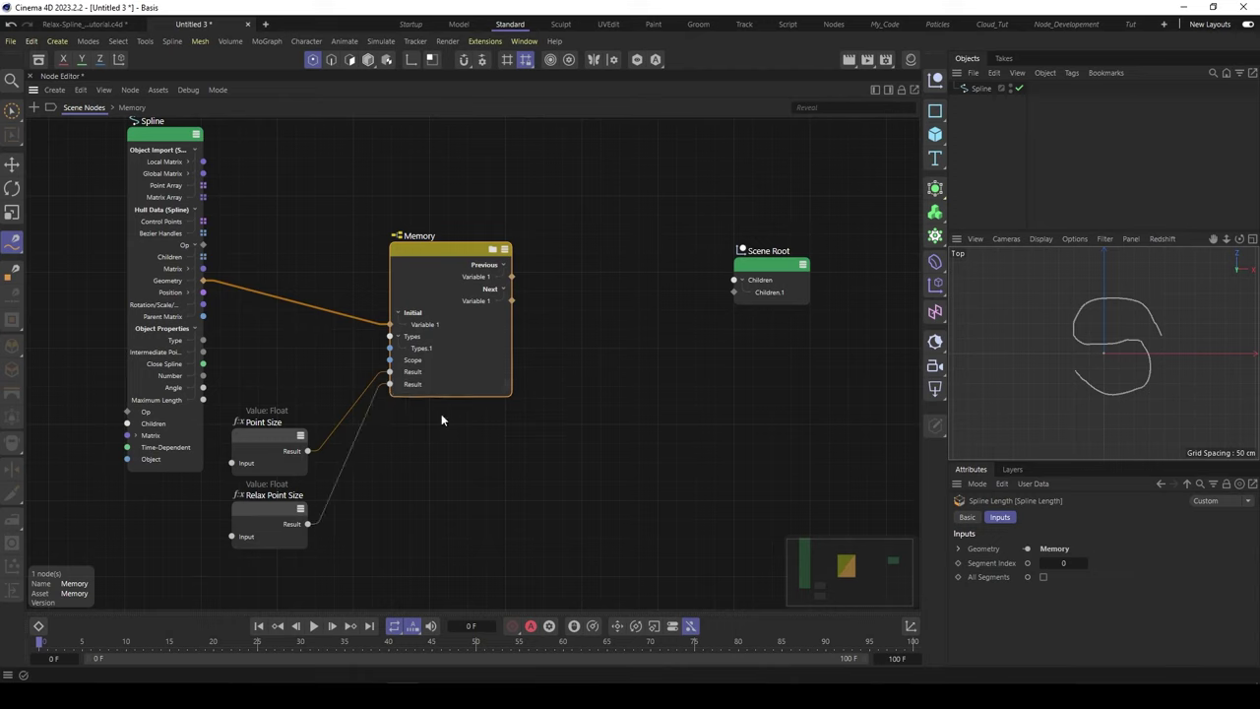
Rename the Memory node's two new Result inputs "Point Size" and "Relax Size".
{"action": "double_click", "coordinate": [413, 371]}
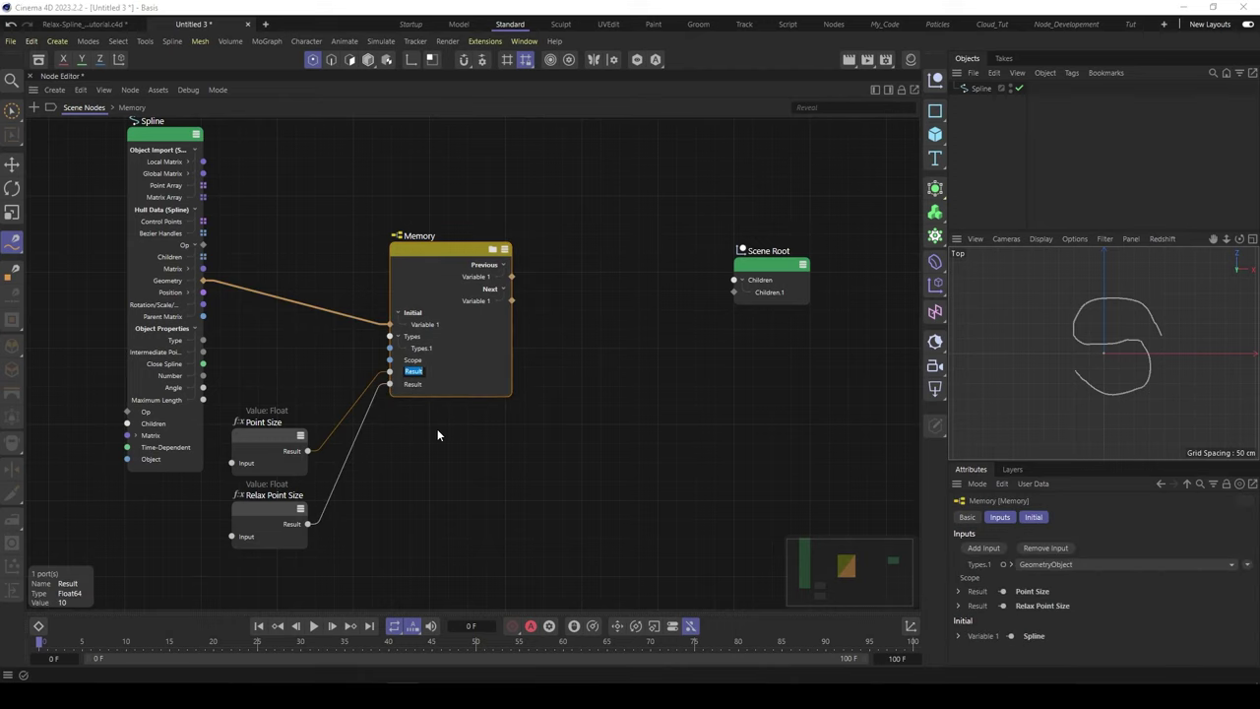
{"action": "type", "text": "Point"}
{"action": "type", "text": " Size"}
{"action": "key", "text": "Tab"}
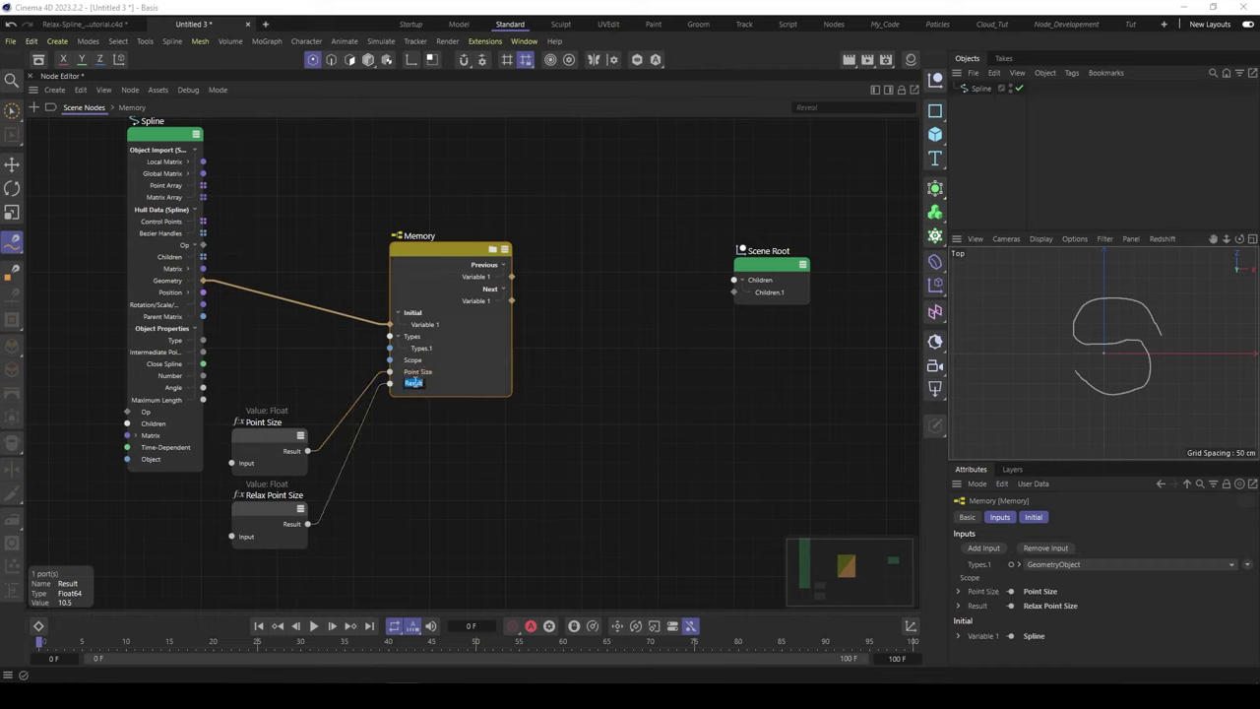
{"action": "type", "text": "Re"}
{"action": "type", "text": "lax Size"}
{"action": "key", "text": "Return"}
Go back inside the Memory node and add an Arithmetic Divide node next to Spline Length.
{"action": "double_click", "coordinate": [442, 255]}
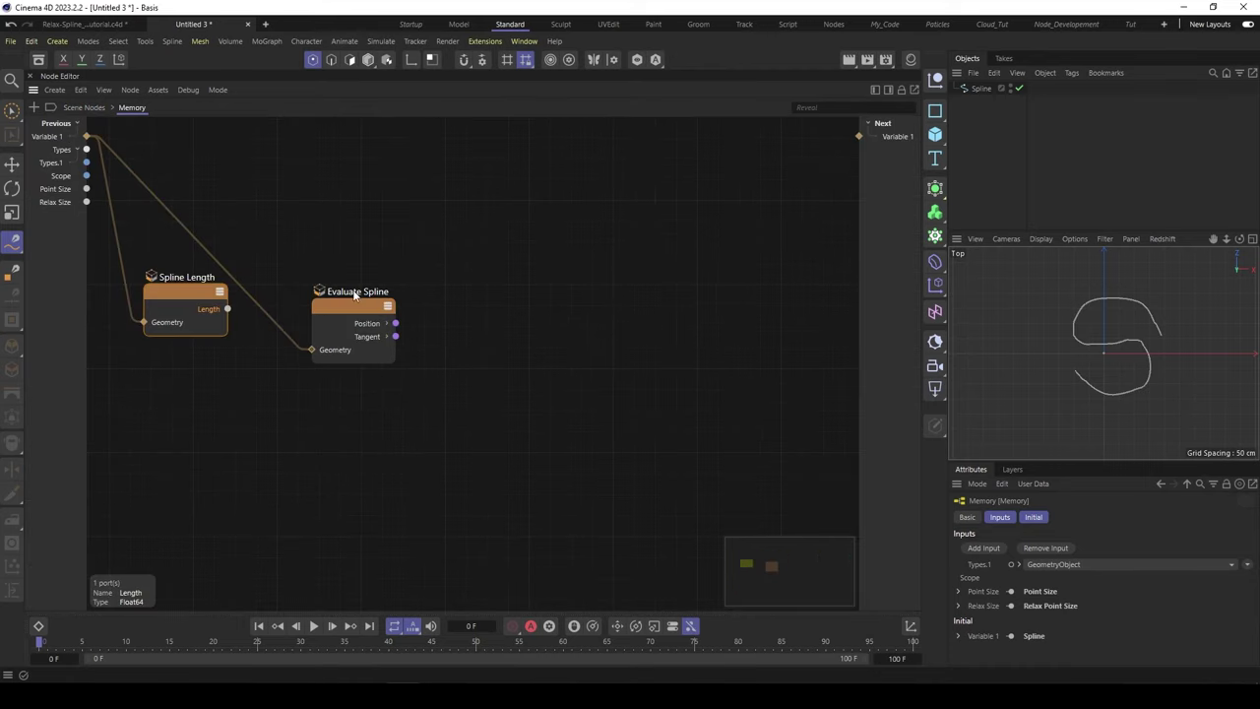
{"action": "left_click_drag", "start_coordinate": [179, 294], "coordinate": [190, 251]}
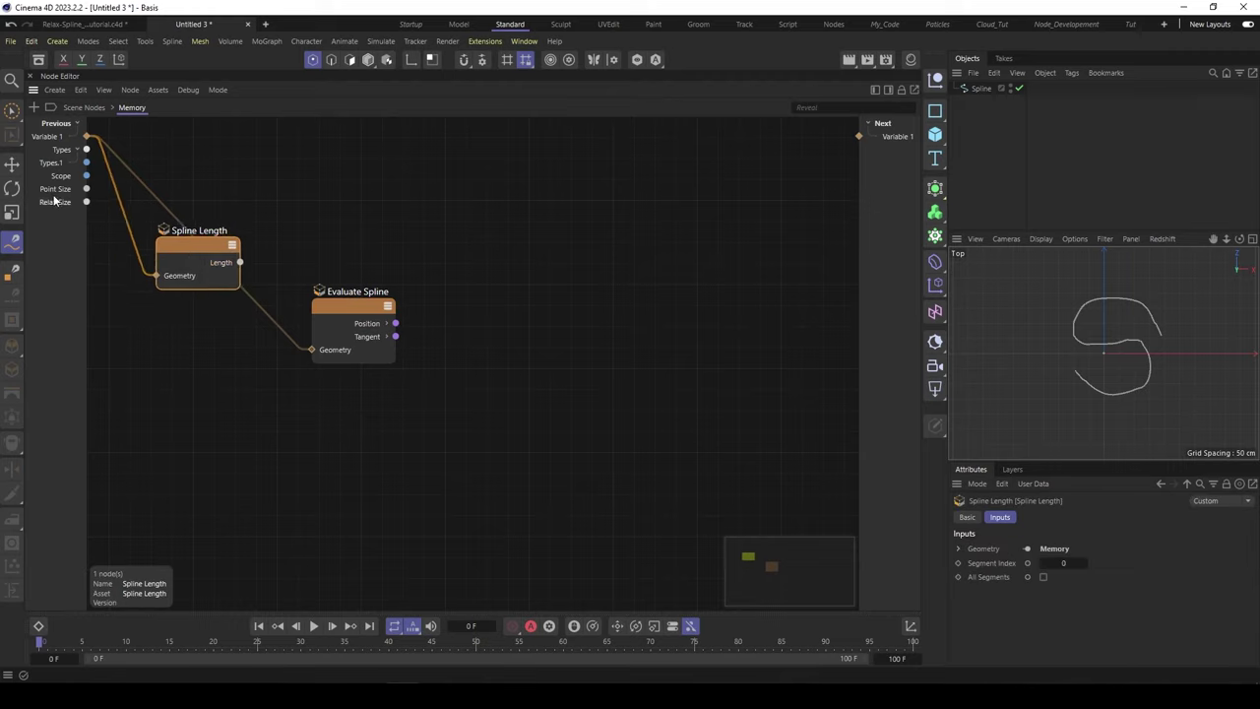
{"action": "double_click", "coordinate": [297, 207]}
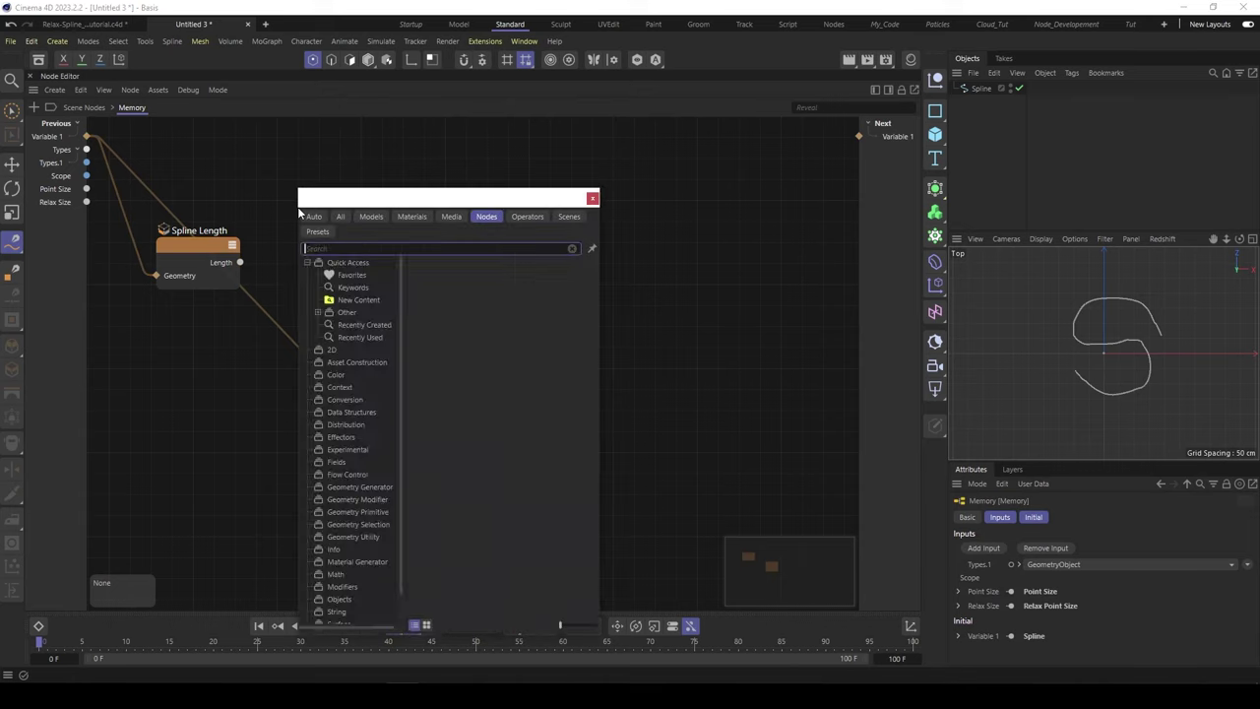
{"action": "type", "text": "divi"}
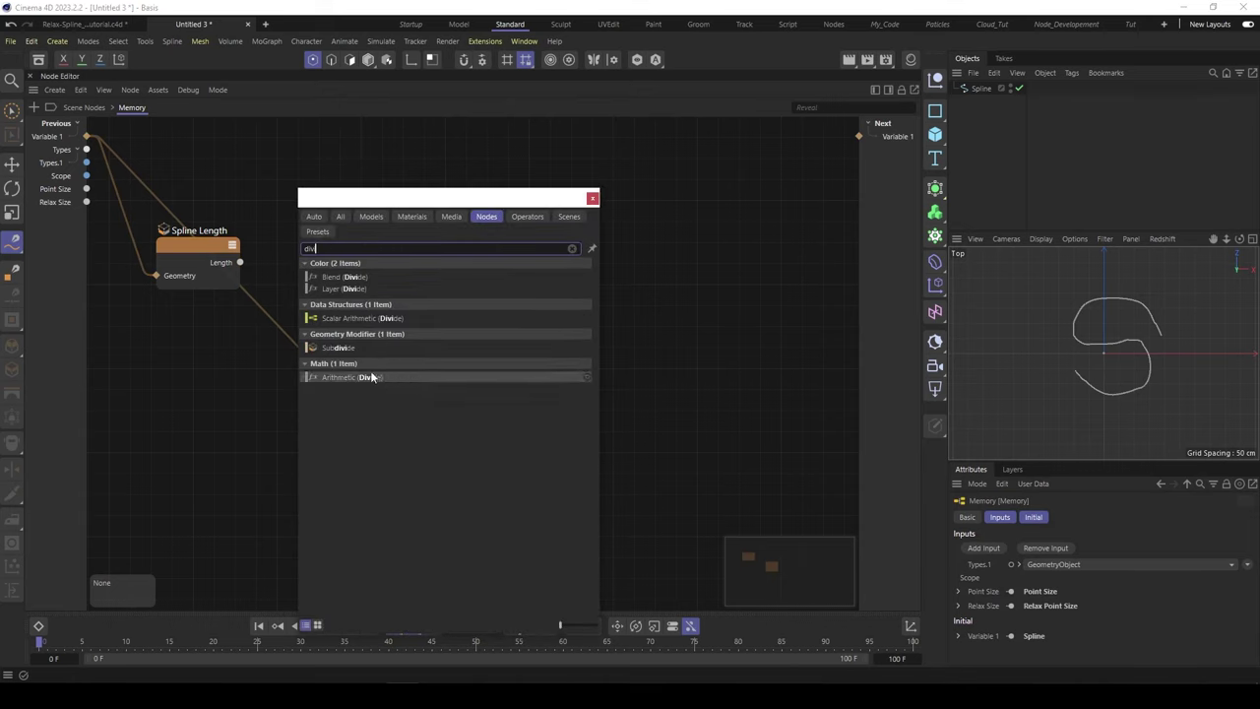
{"action": "left_click", "coordinate": [370, 374]}
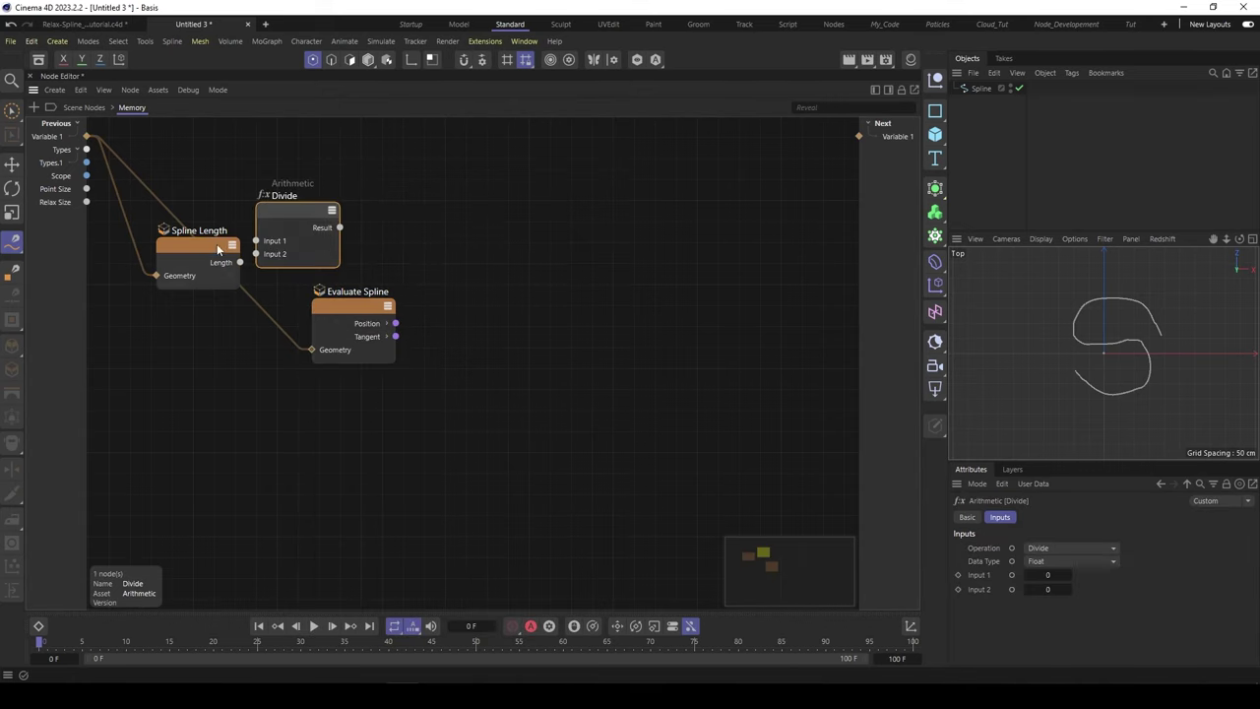
Connect Spline Length to Divide's Input 1 and Point Size to Input 2, then space the nodes out with Evaluate Spline farther away.
{"action": "left_click_drag", "start_coordinate": [217, 243], "coordinate": [256, 241]}
{"action": "left_click_drag", "start_coordinate": [87, 188], "coordinate": [272, 234]}
{"action": "left_click_drag", "start_coordinate": [330, 299], "coordinate": [515, 367]}
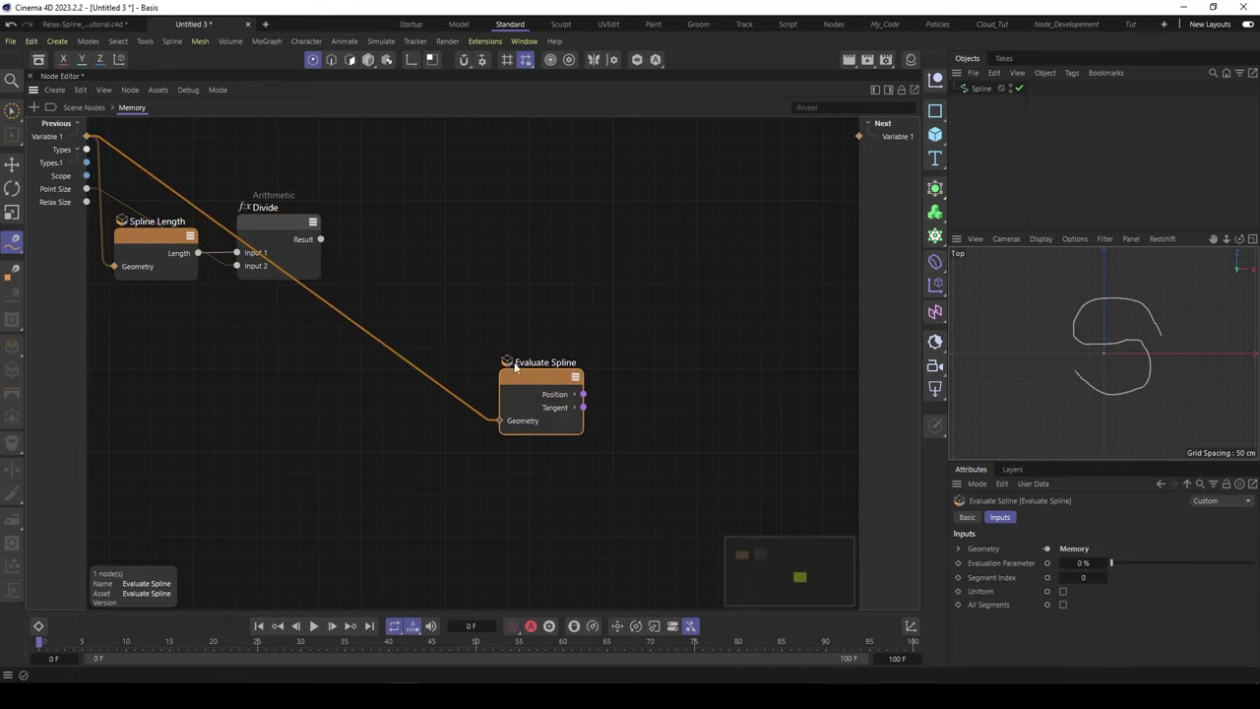
{"action": "left_click_drag", "start_coordinate": [284, 221], "coordinate": [287, 245]}
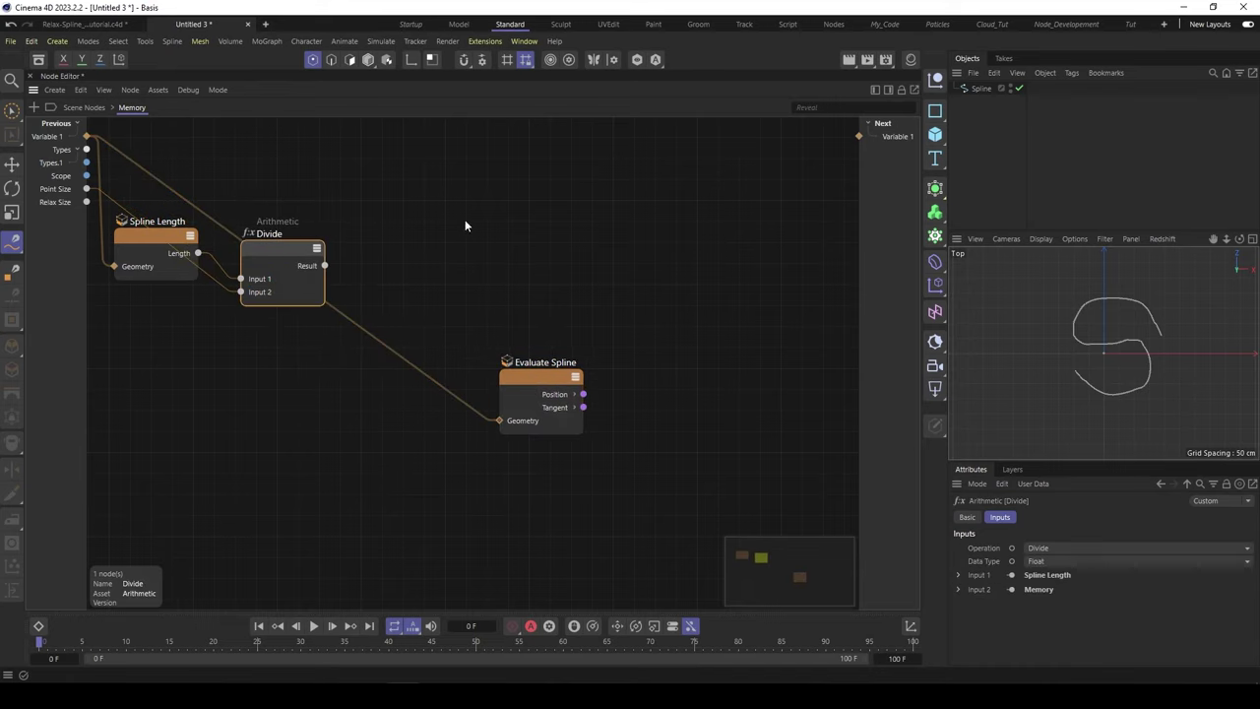
{"action": "mouse_move", "coordinate": [295, 247]}
{"action": "left_mouse_down"}
{"action": "mouse_move", "coordinate": [295, 233]}
{"action": "mouse_move", "coordinate": [302, 246]}
{"action": "left_mouse_up"}
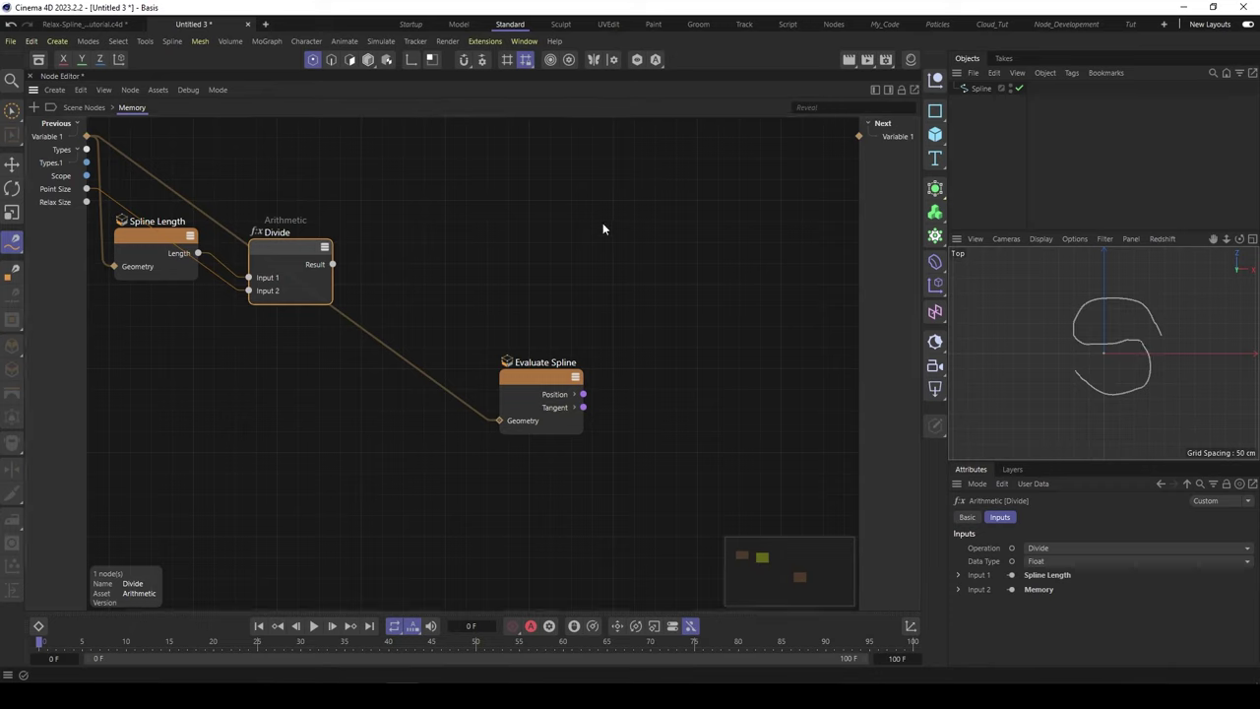
Add a Range node between the Divide and Evaluate Spline nodes.
{"action": "left_click", "coordinate": [387, 222]}
{"action": "double_click", "coordinate": [387, 222]}
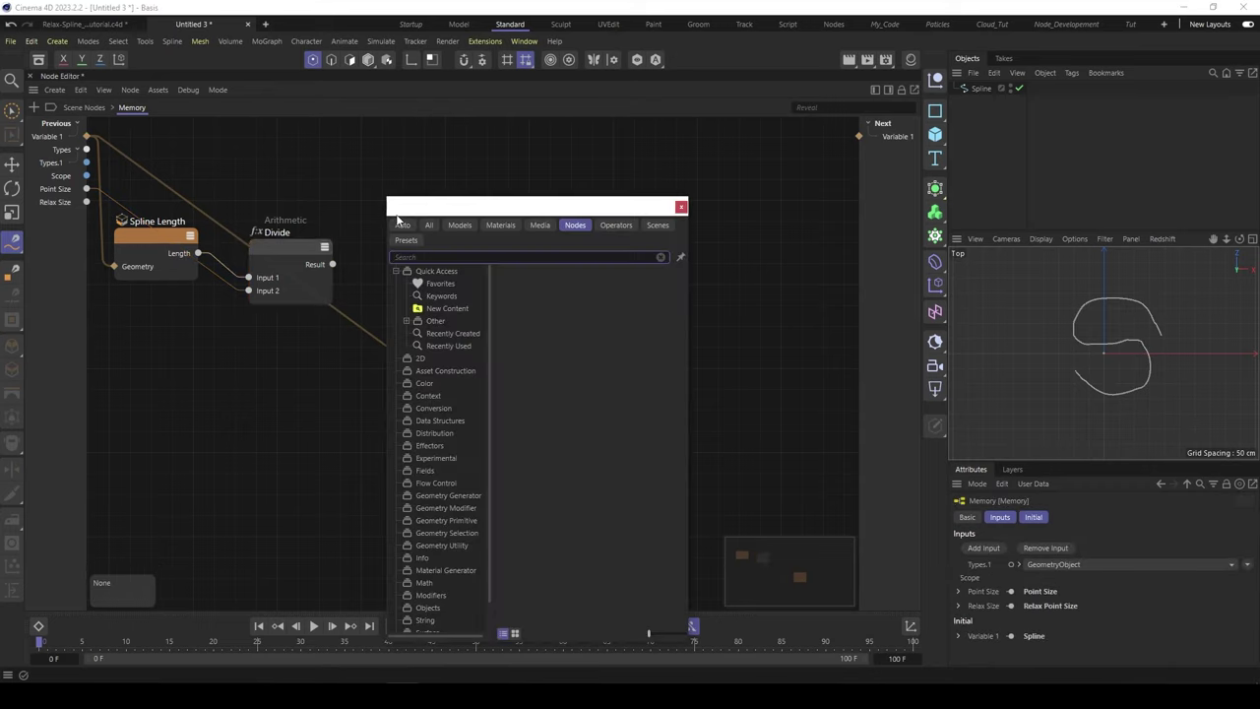
{"action": "type", "text": "rang"}
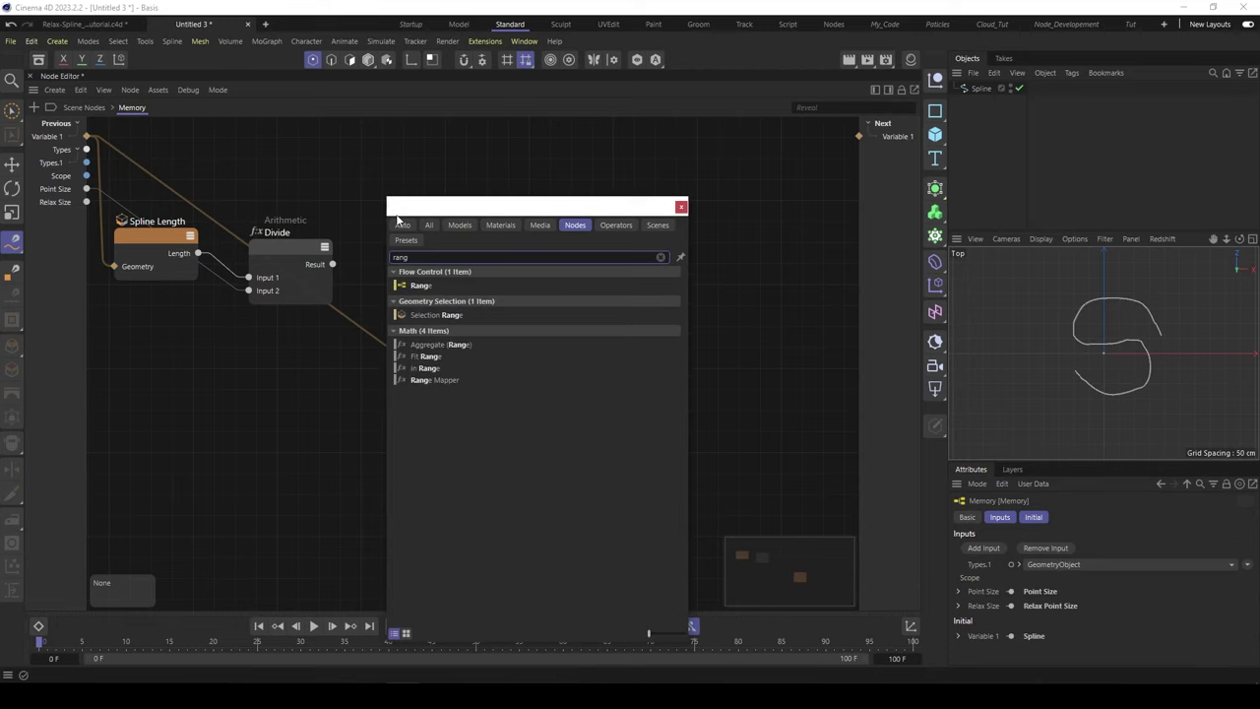
{"action": "double_click", "coordinate": [411, 285]}
{"action": "left_click_drag", "start_coordinate": [378, 219], "coordinate": [414, 210]}
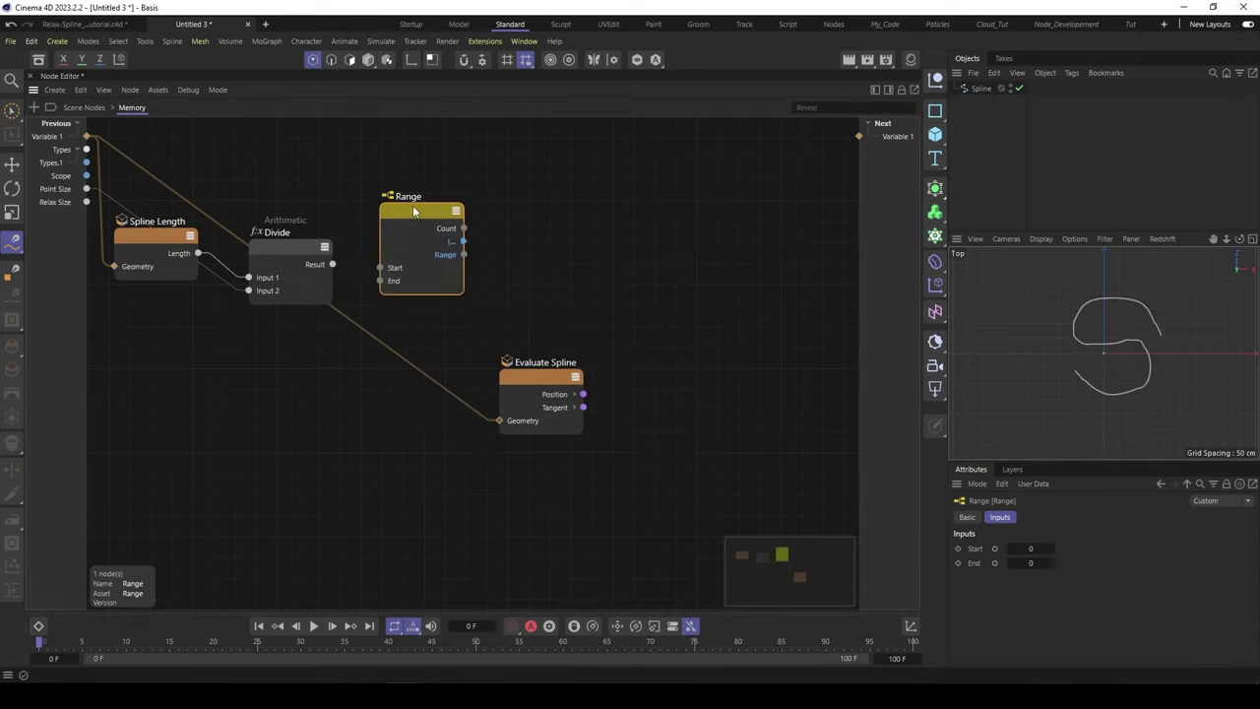
Set the Divide node's data type to Int and connect its Result to the Range node's End input.
{"action": "left_click", "coordinate": [292, 258]}
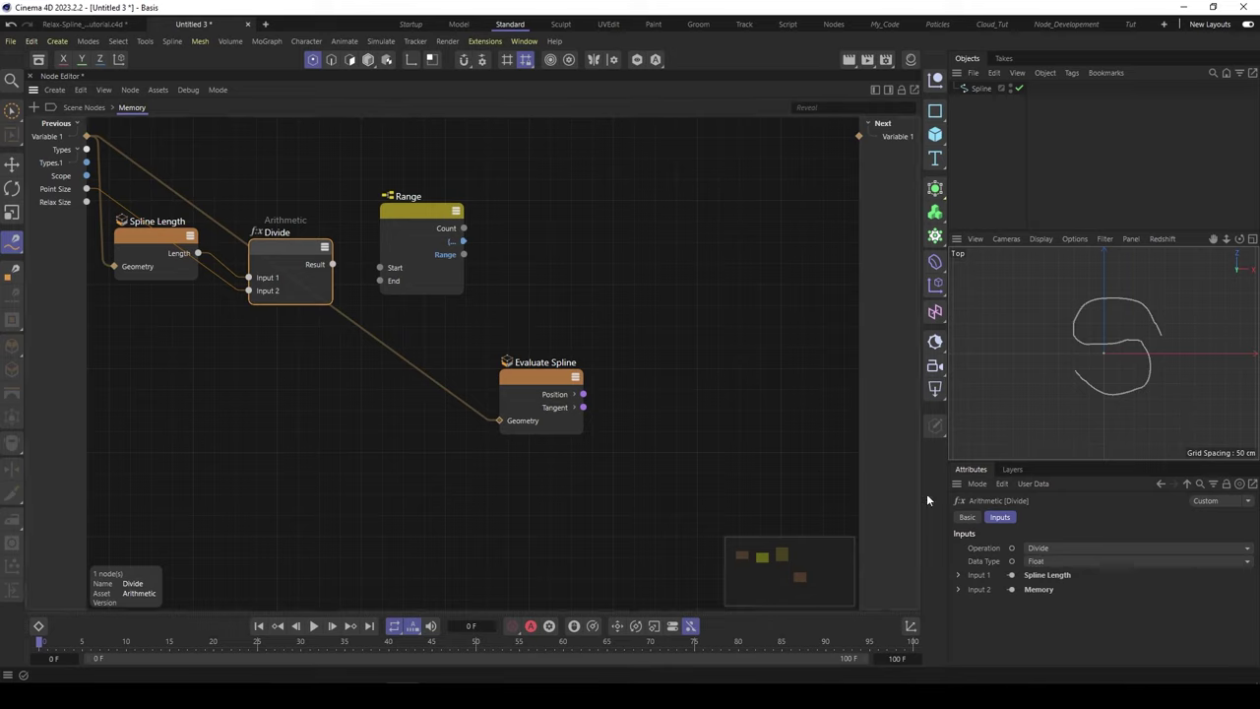
{"action": "left_click", "coordinate": [1082, 560]}
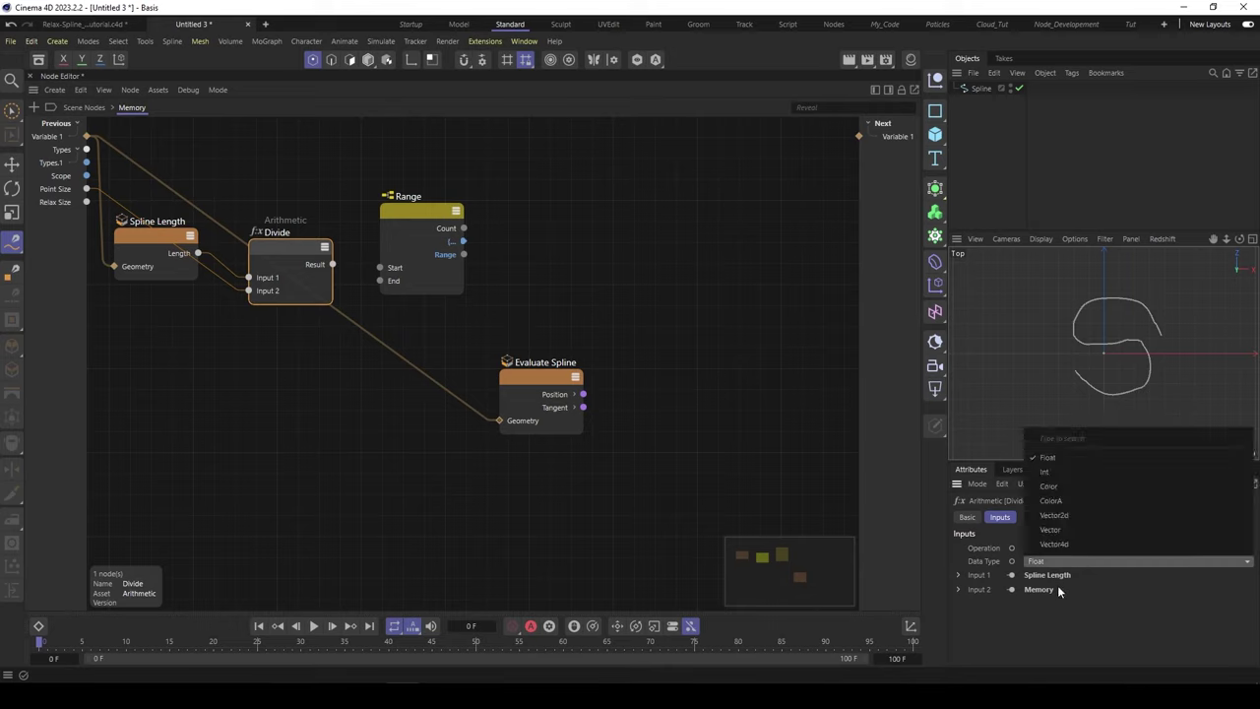
{"action": "left_click", "coordinate": [1061, 473]}
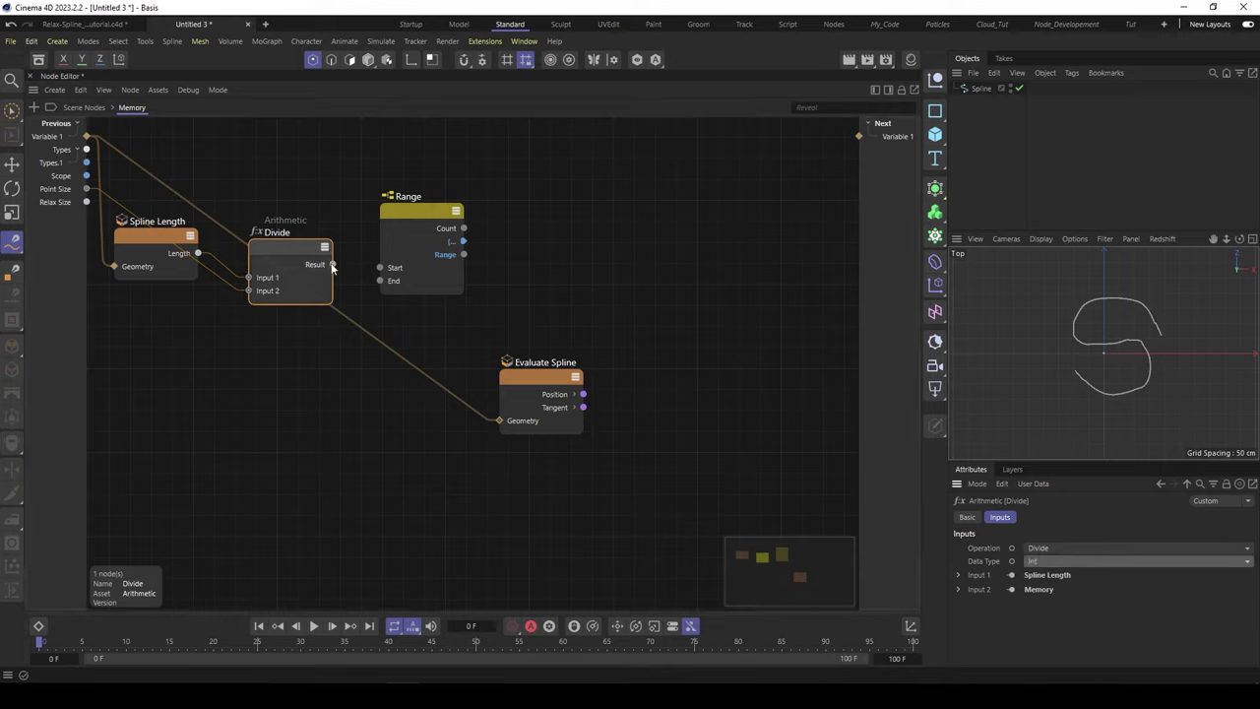
{"action": "left_click_drag", "start_coordinate": [333, 264], "coordinate": [414, 313]}
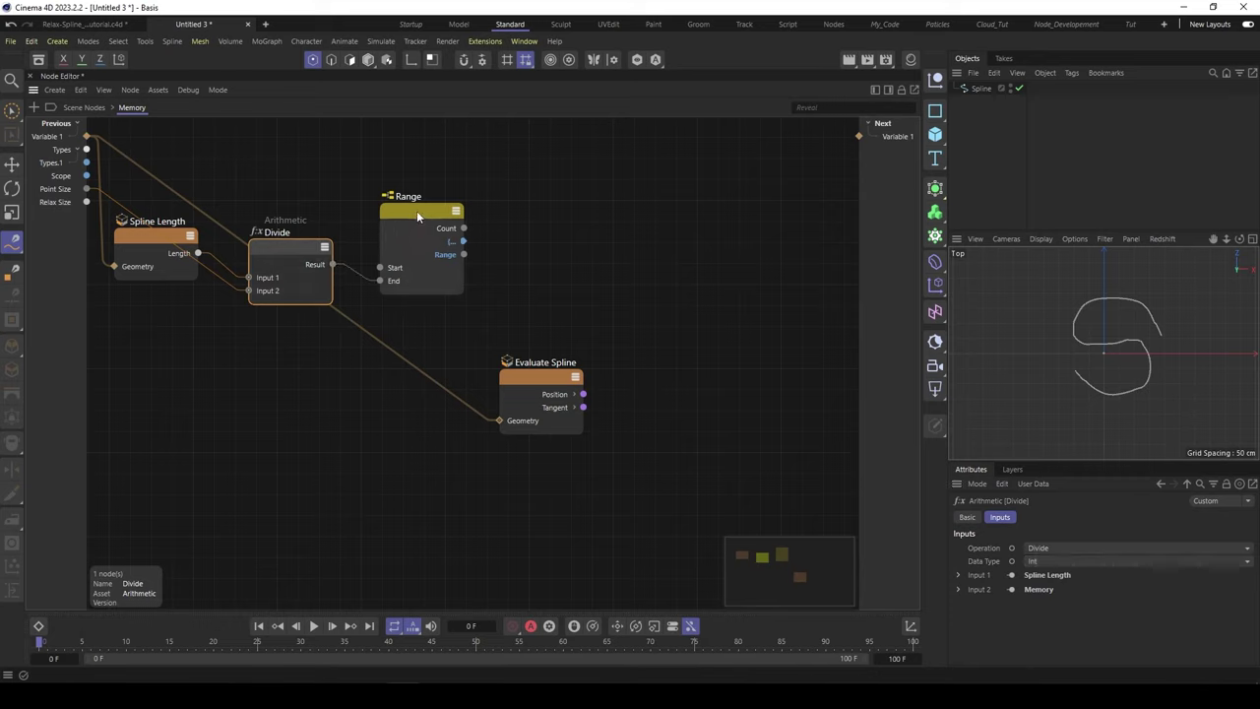
{"action": "left_click_drag", "start_coordinate": [417, 210], "coordinate": [398, 213]}
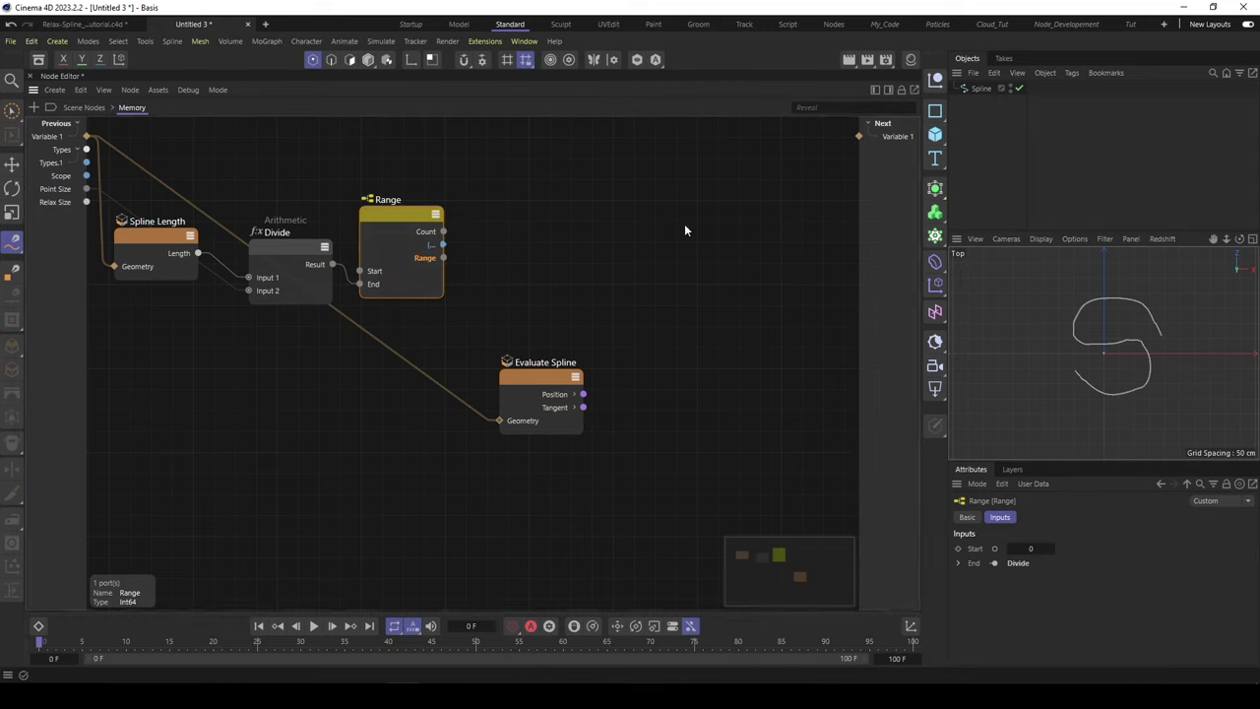
Expose the Evaluation Parameter input as a port on the Evaluate Spline node and shift the node slightly.
{"action": "left_click", "coordinate": [531, 378]}
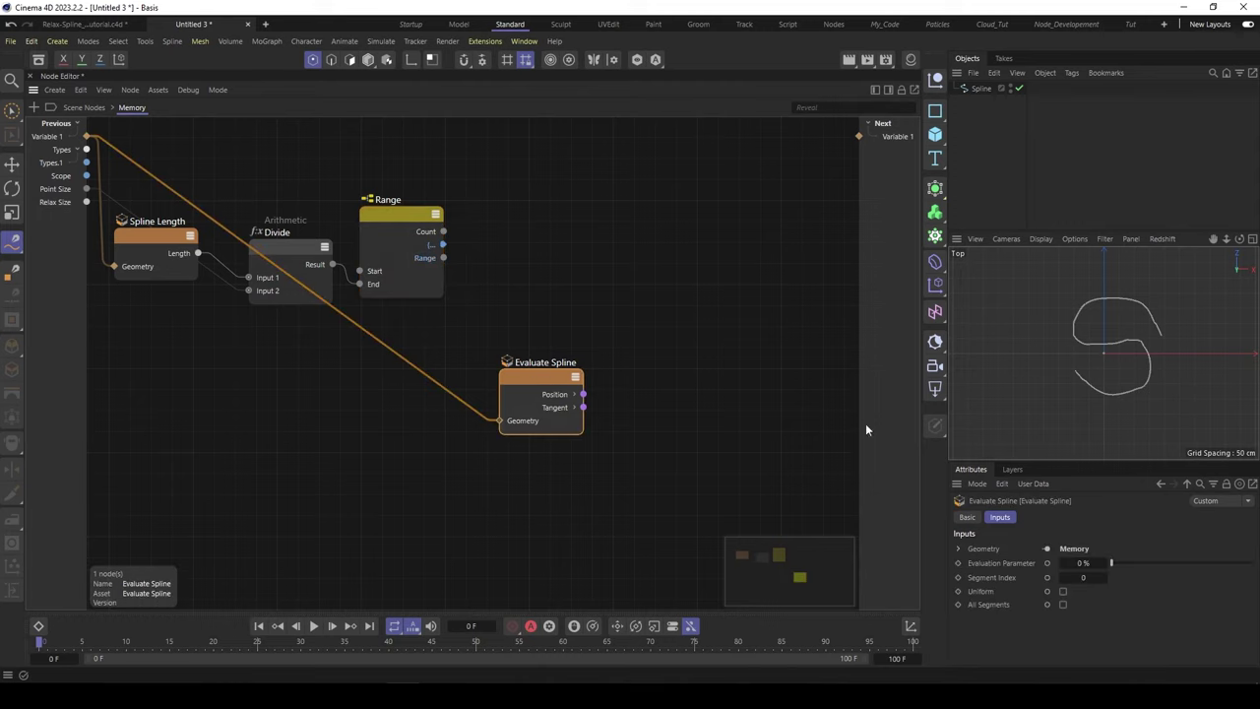
{"action": "left_click", "coordinate": [1047, 565]}
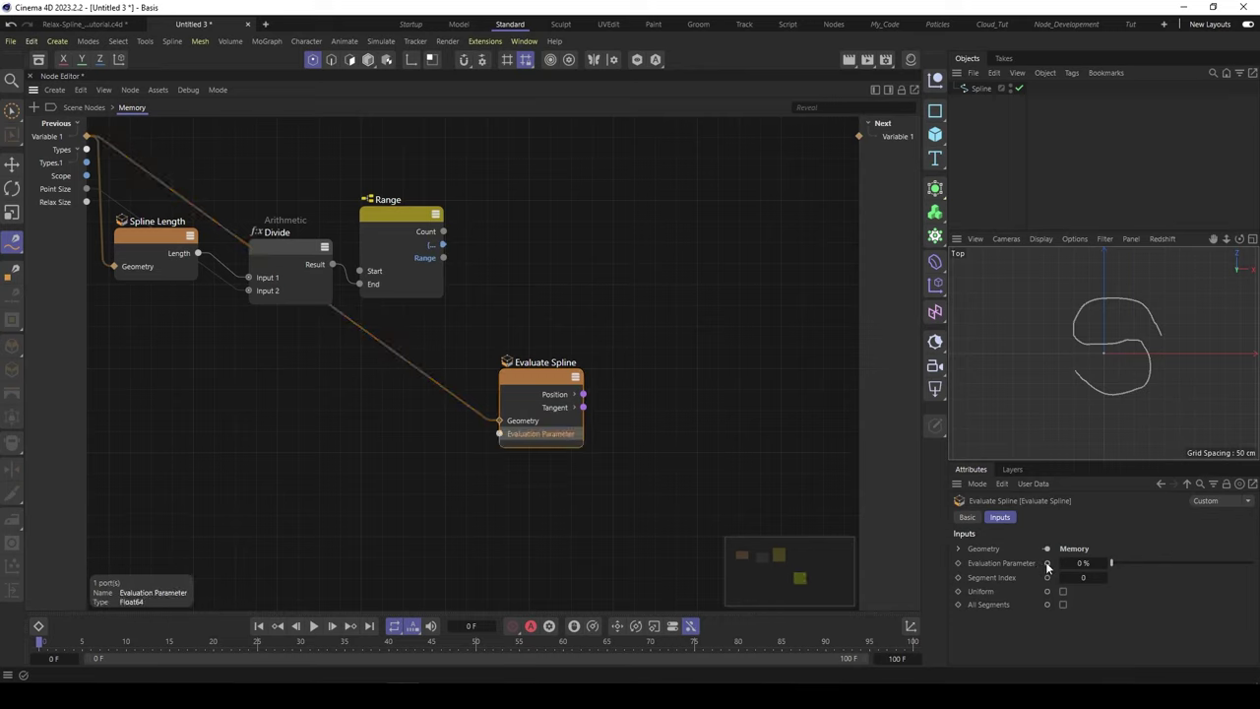
{"action": "left_click_drag", "start_coordinate": [538, 379], "coordinate": [553, 372]}
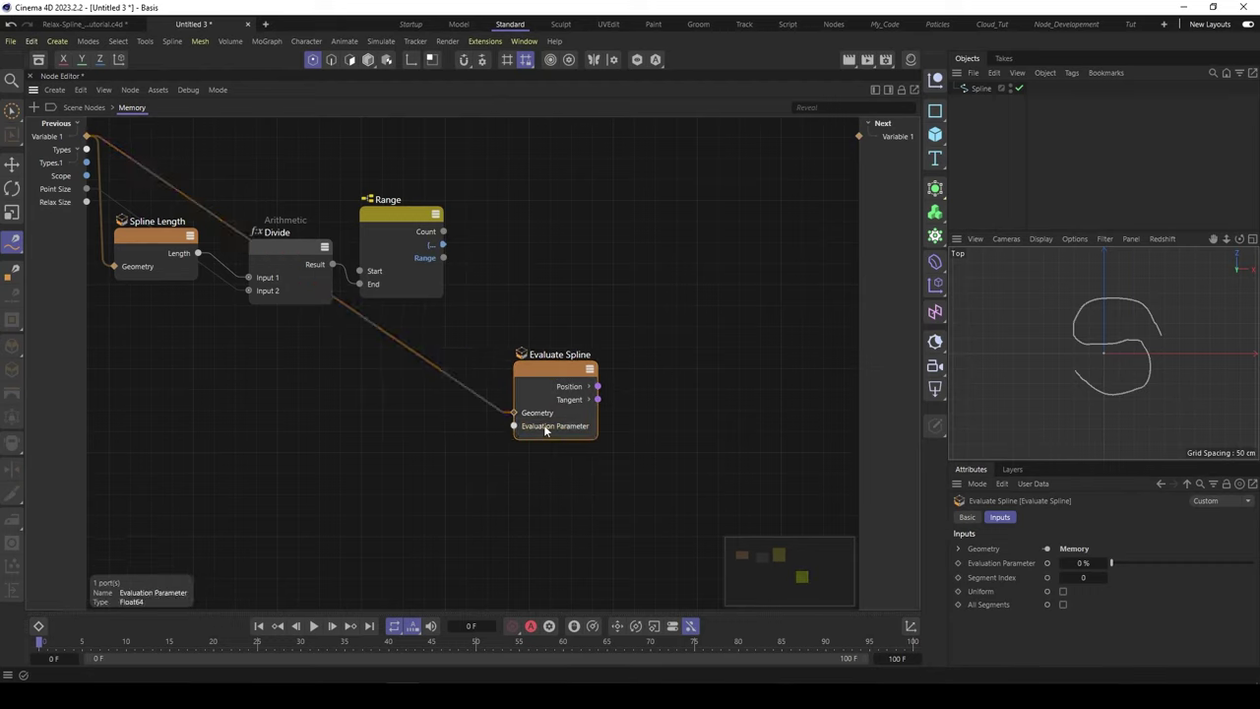
Add a second Arithmetic Divide node after Range, feed Range into its Input 1, and space out the surrounding nodes.
{"action": "left_click_drag", "start_coordinate": [398, 221], "coordinate": [392, 203]}
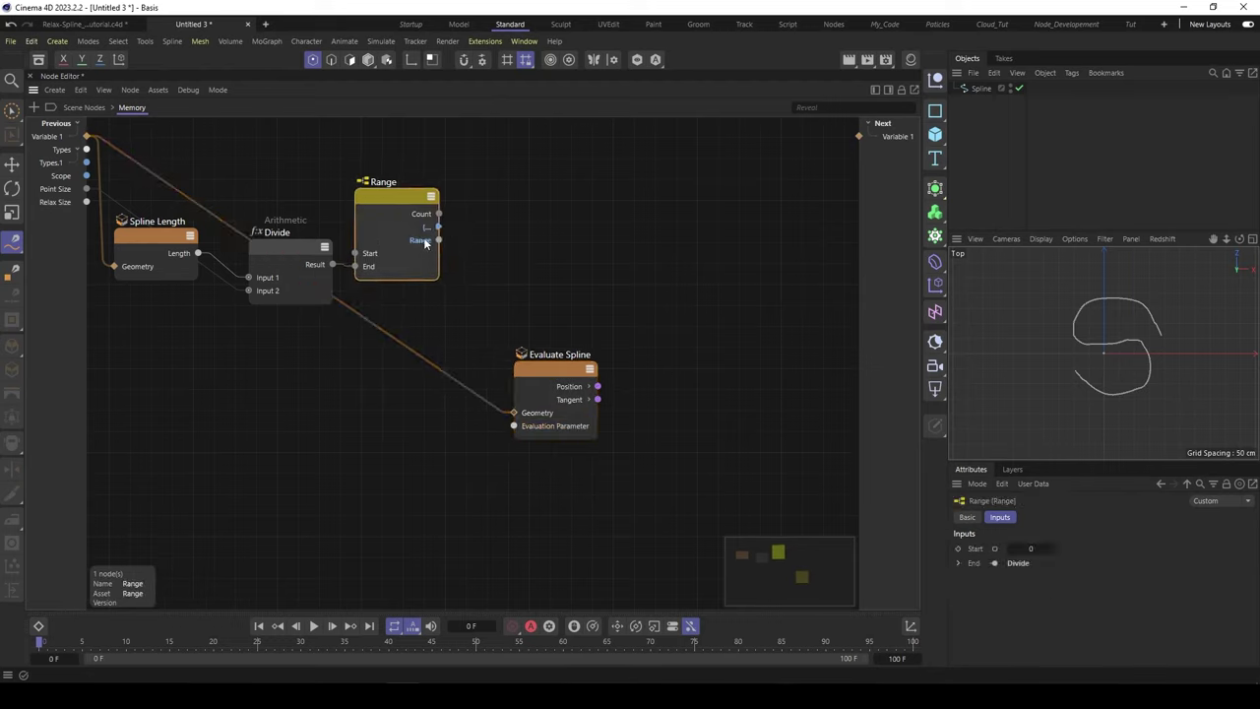
{"action": "double_click", "coordinate": [475, 301]}
{"action": "type", "text": "civid"}
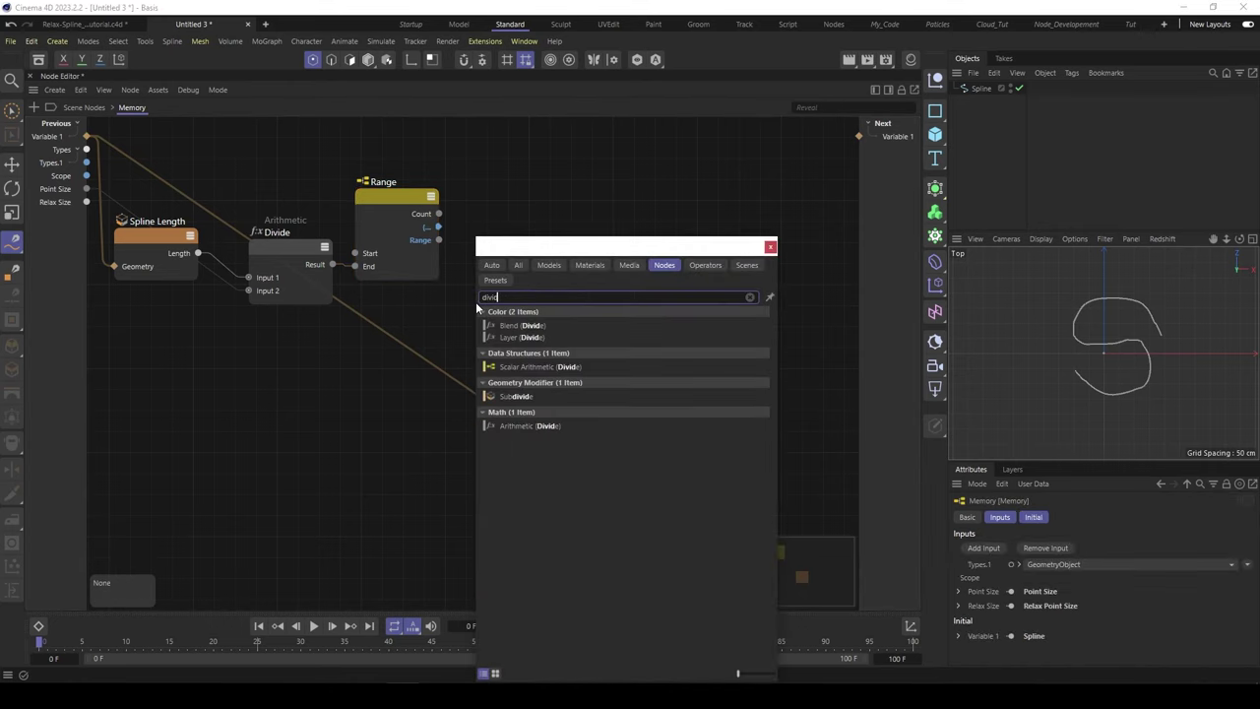
{"action": "left_click", "coordinate": [529, 425]}
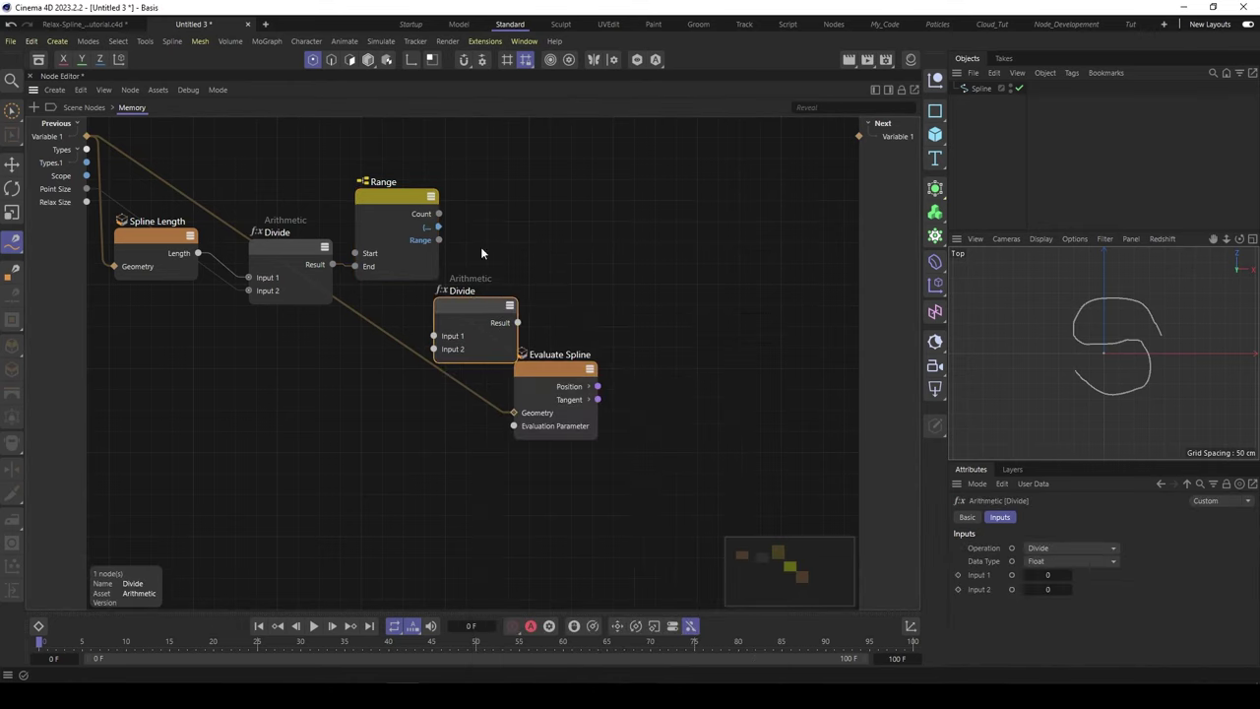
{"action": "left_click_drag", "start_coordinate": [473, 313], "coordinate": [460, 281]}
{"action": "left_click_drag", "start_coordinate": [536, 366], "coordinate": [589, 365]}
{"action": "left_click_drag", "start_coordinate": [260, 251], "coordinate": [260, 281]}
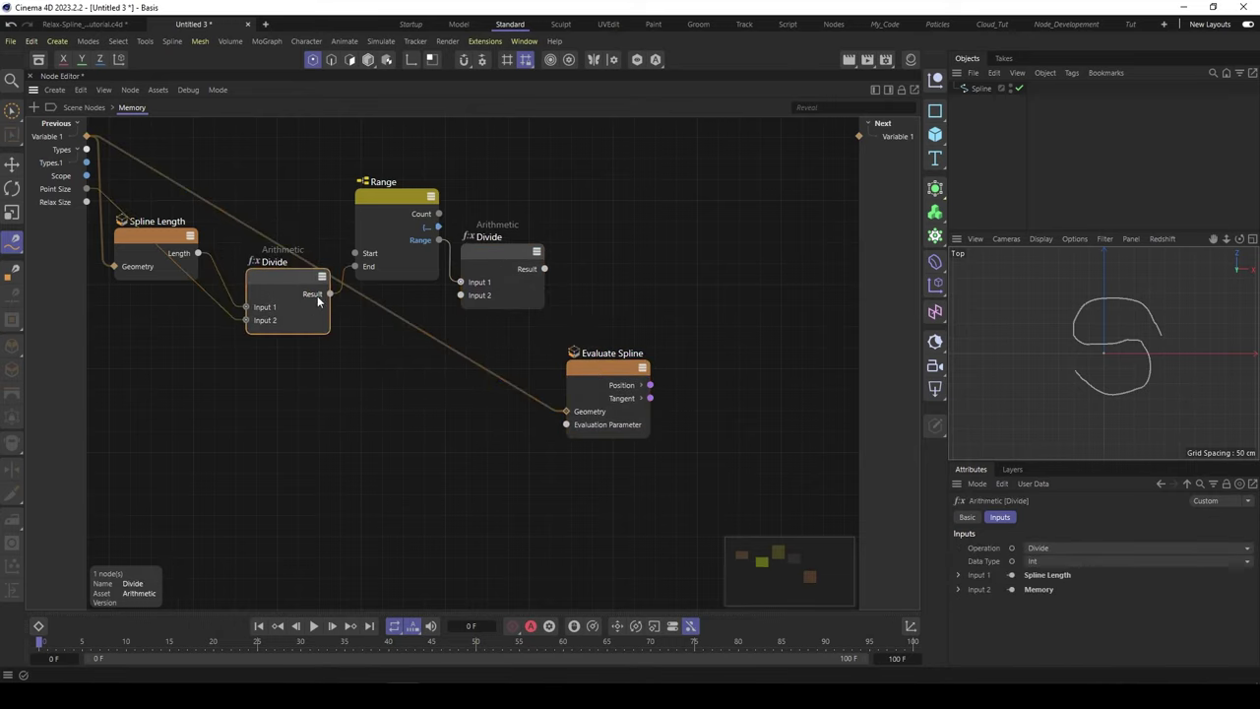
Add an Arithmetic Subtract node below Range and connect the first Divide's Result to its Input 1.
{"action": "double_click", "coordinate": [396, 367]}
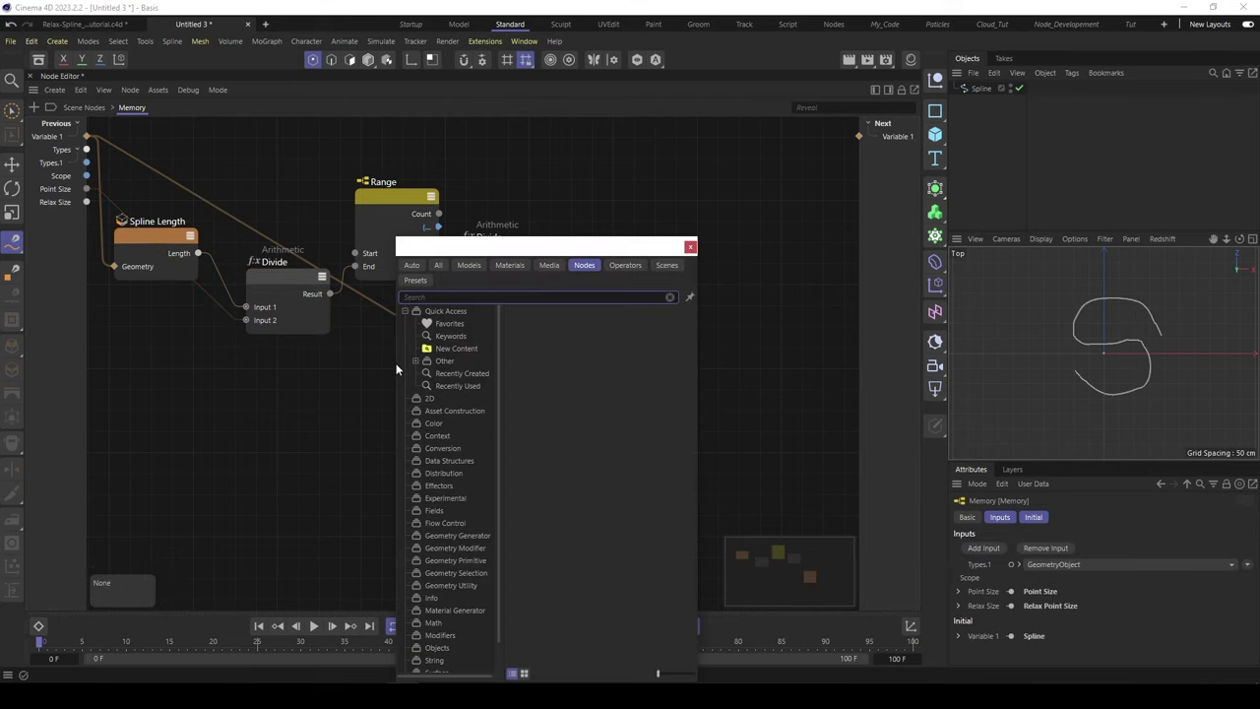
{"action": "type", "text": "sub"}
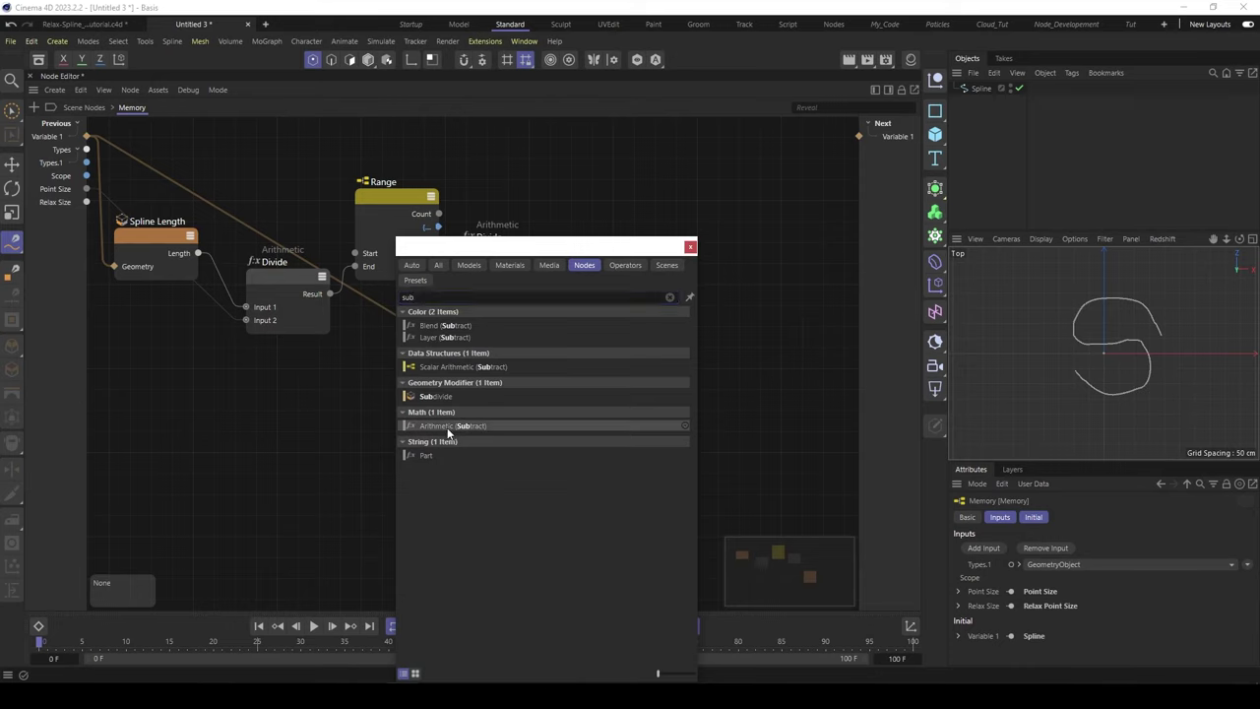
{"action": "left_click", "coordinate": [448, 427]}
{"action": "left_click_drag", "start_coordinate": [330, 295], "coordinate": [359, 386]}
{"action": "left_click", "coordinate": [353, 356]}
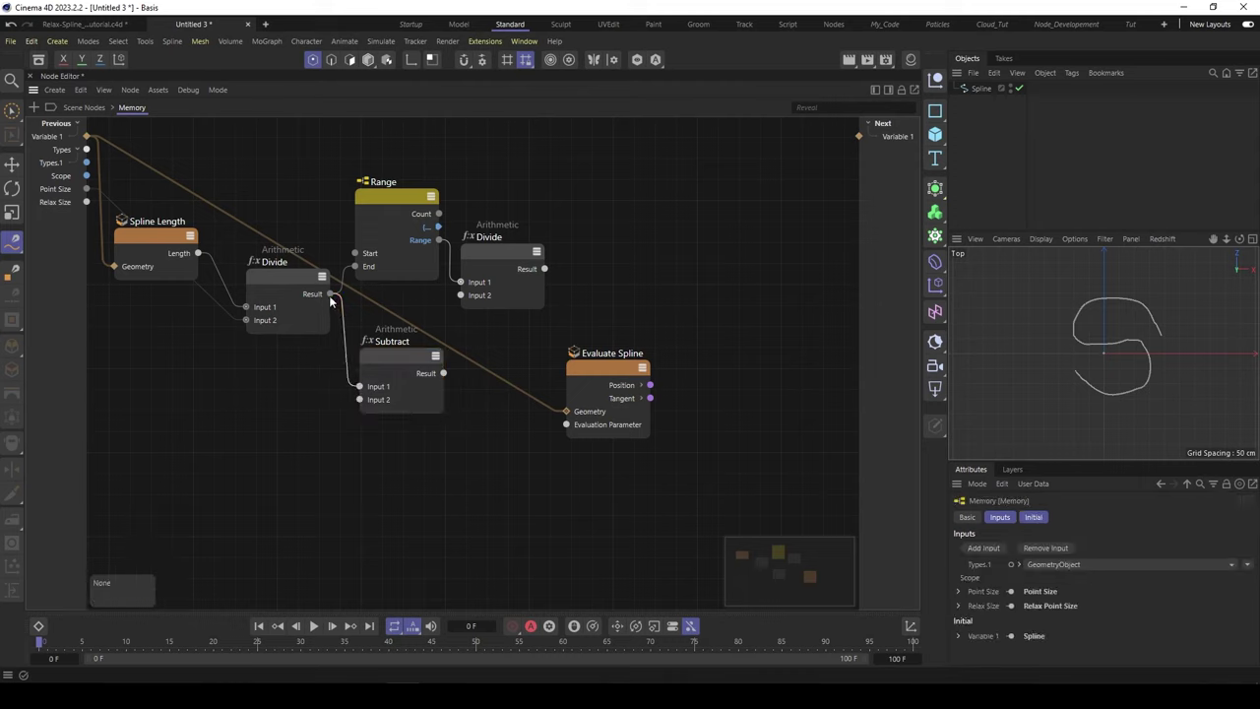
Set the Subtract node's data type to Int.
{"action": "left_click", "coordinate": [394, 356]}
{"action": "left_click", "coordinate": [1060, 561]}
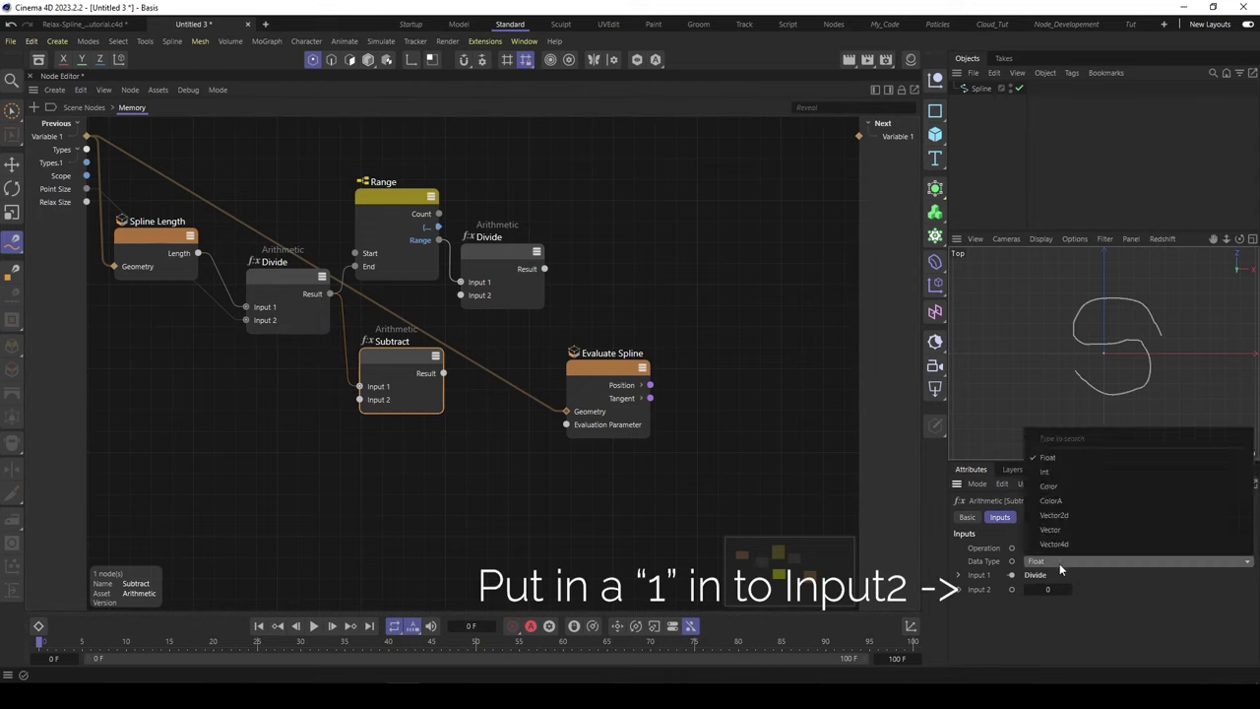
{"action": "left_click", "coordinate": [1047, 470]}
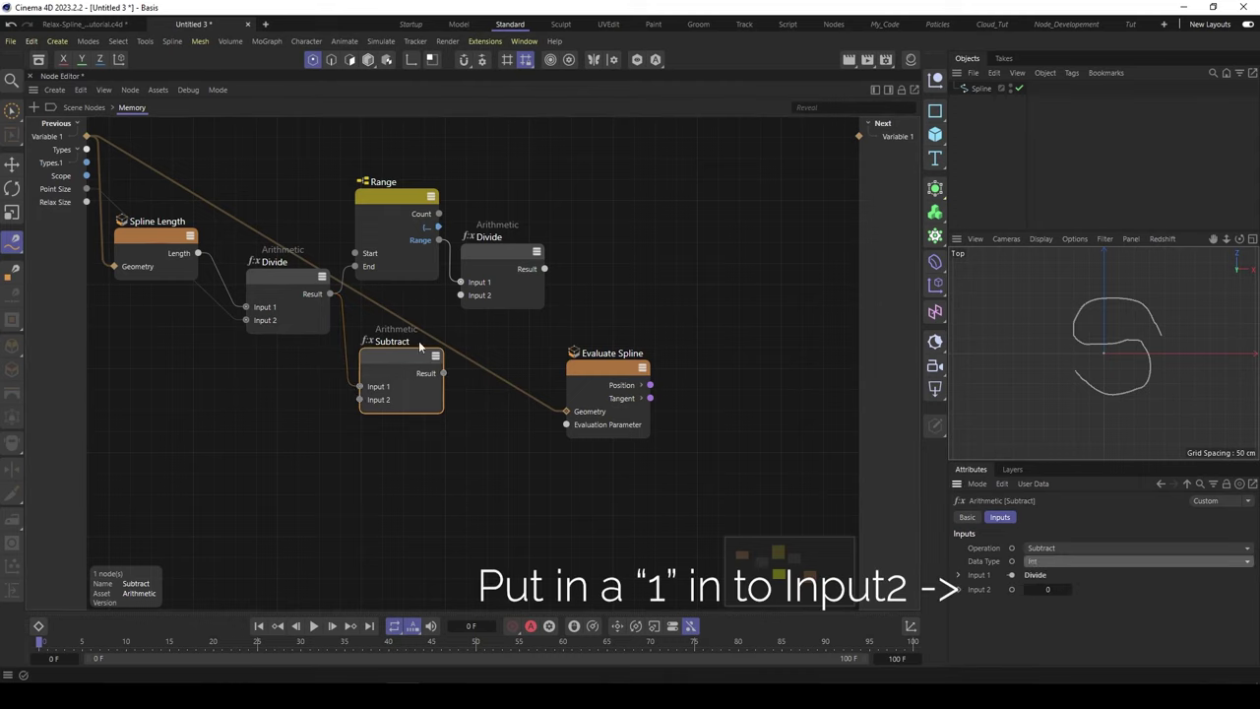
Connect Subtract's Result to the second Divide's Input 2 and that Divide's Result to Evaluate Spline's Evaluation Parameter.
{"action": "left_click", "coordinate": [508, 254]}
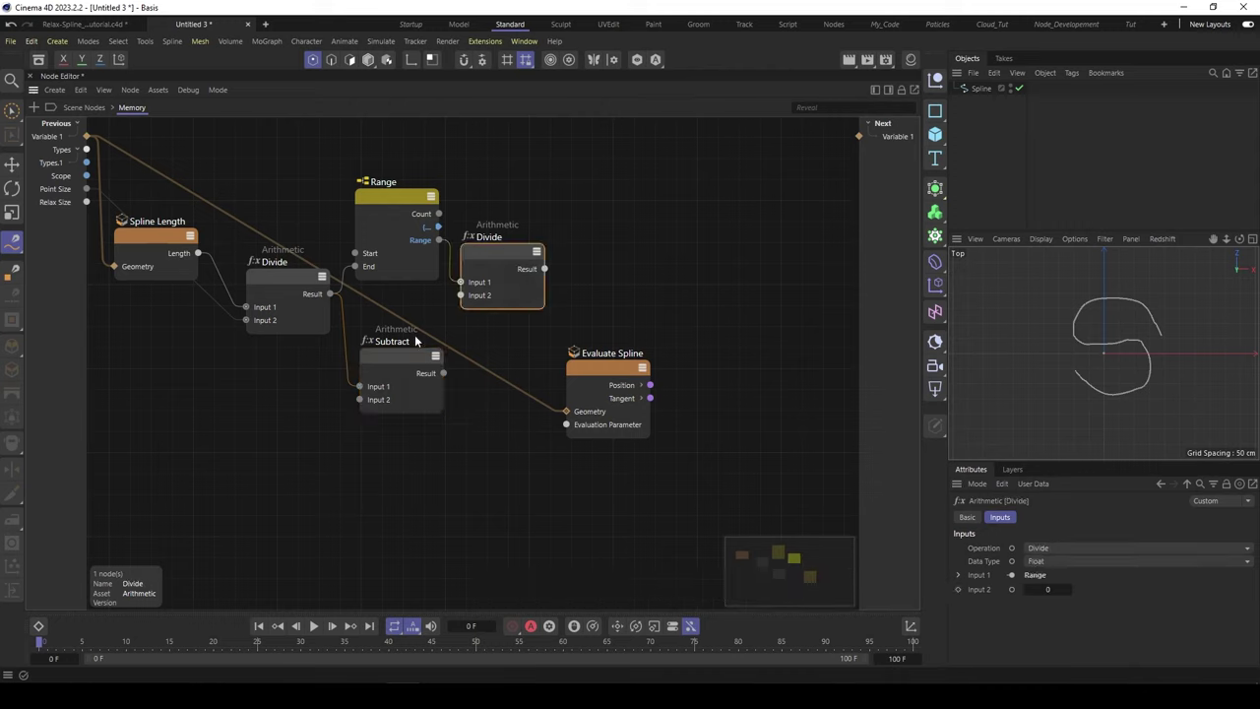
{"action": "left_click_drag", "start_coordinate": [417, 360], "coordinate": [486, 268]}
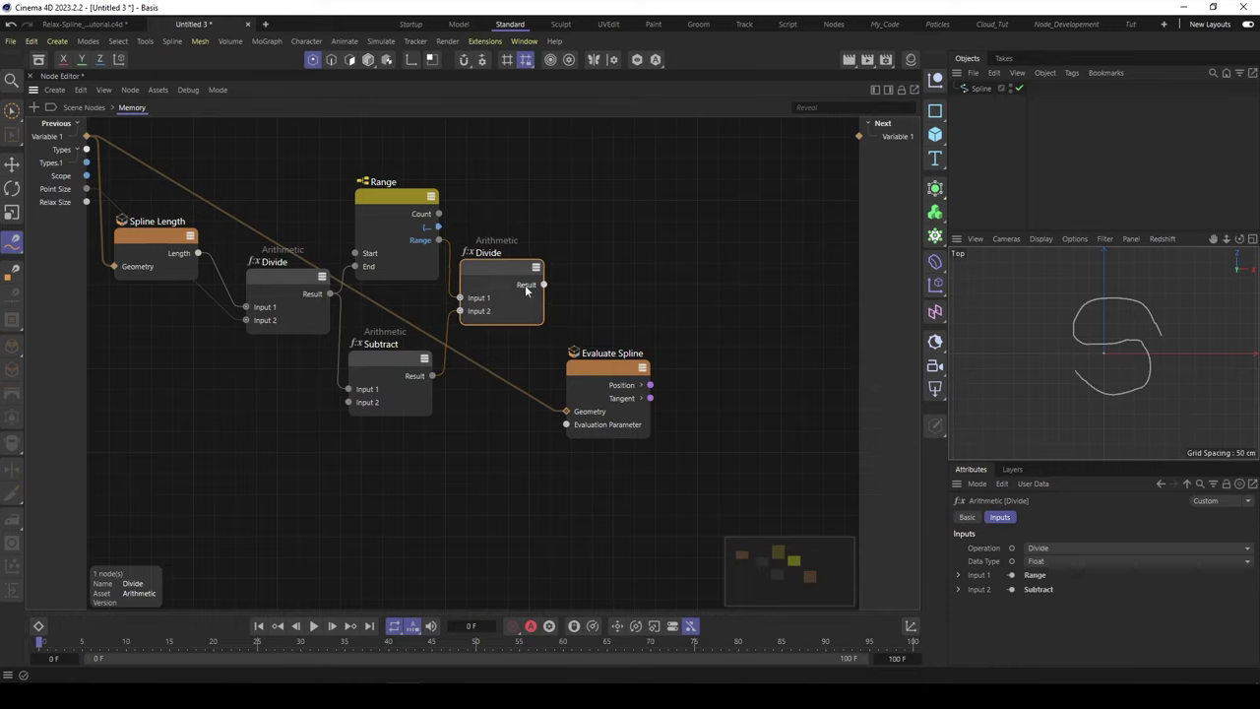
{"action": "left_click_drag", "start_coordinate": [543, 284], "coordinate": [571, 426]}
{"action": "left_click_drag", "start_coordinate": [602, 373], "coordinate": [621, 351]}
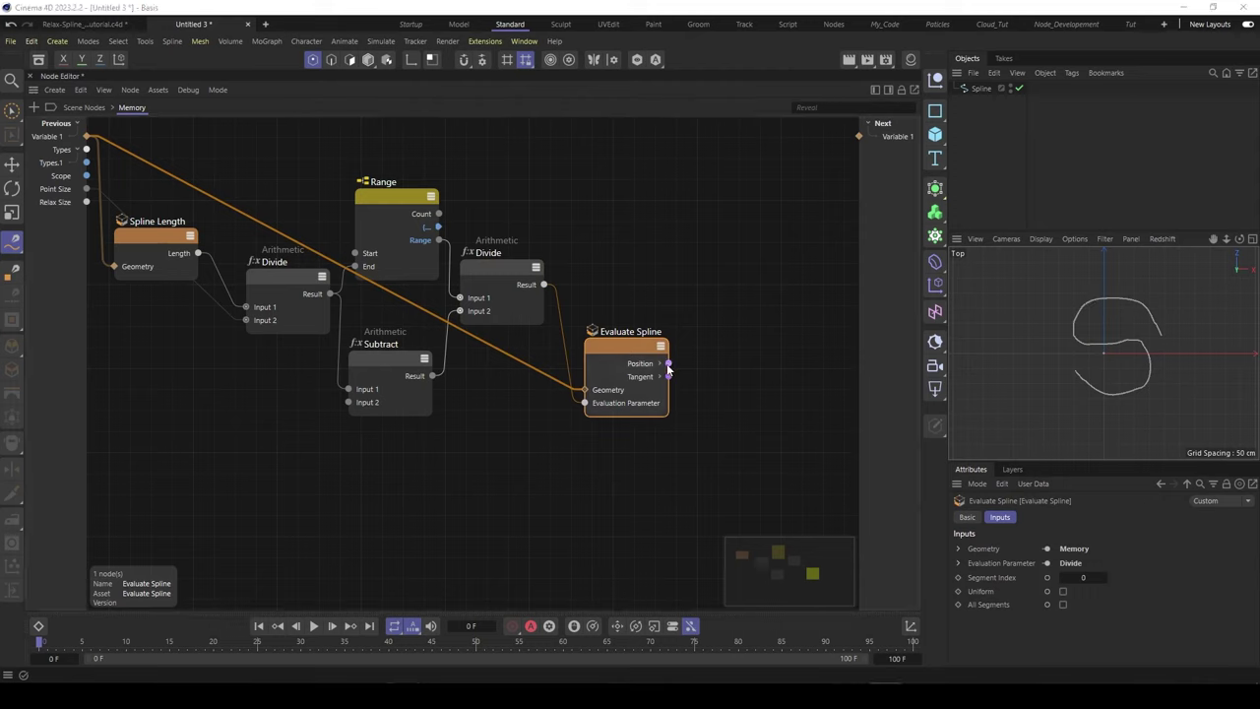
{"action": "key", "text": "ctrl+z"}
{"action": "key", "text": "ctrl+z"}
{"action": "key", "text": "ctrl+z"}
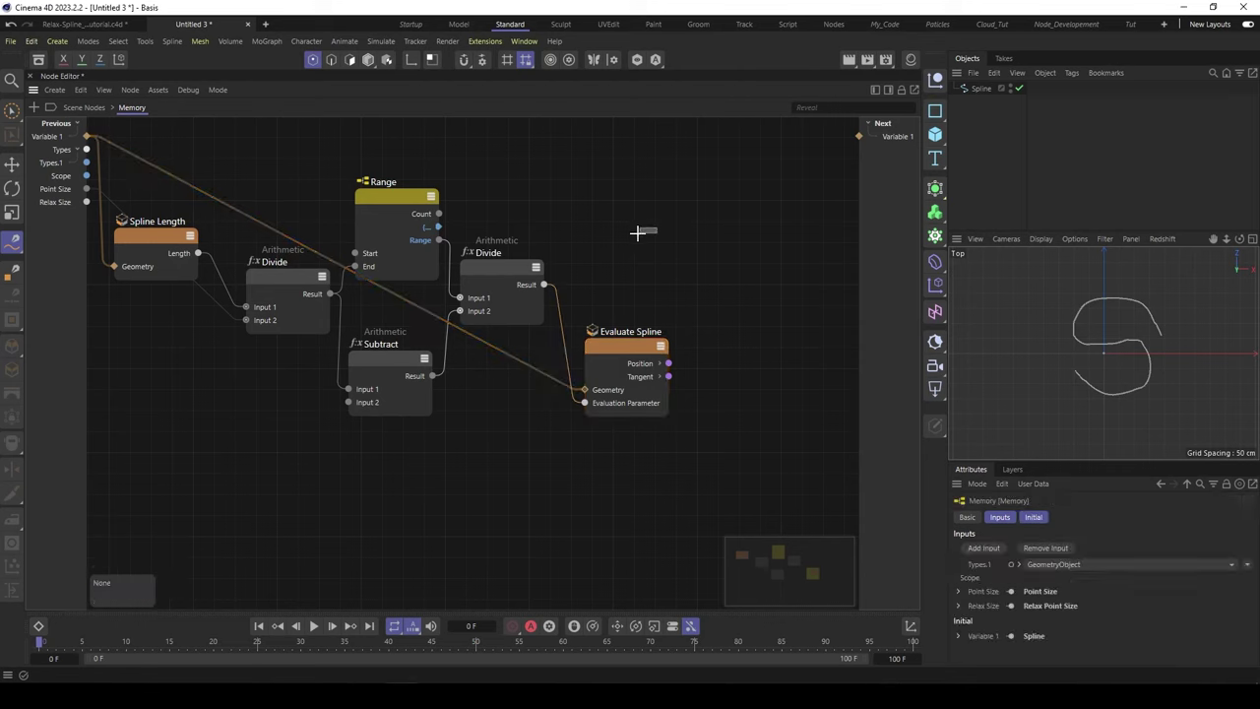
{"action": "middle_click_drag", "start_coordinate": [704, 236], "coordinate": [262, 218]}
{"action": "middle_click_drag", "start_coordinate": [858, 226], "coordinate": [492, 150]}
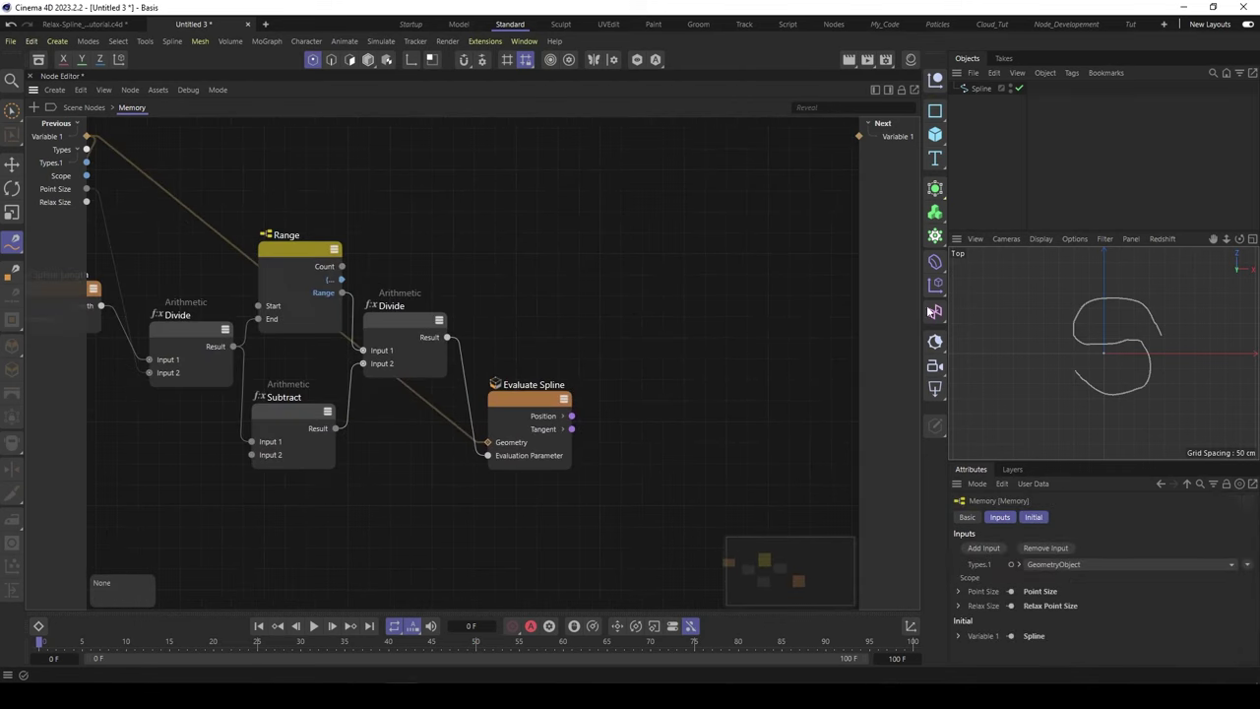
{"action": "middle_click_drag", "start_coordinate": [532, 248], "coordinate": [629, 255]}
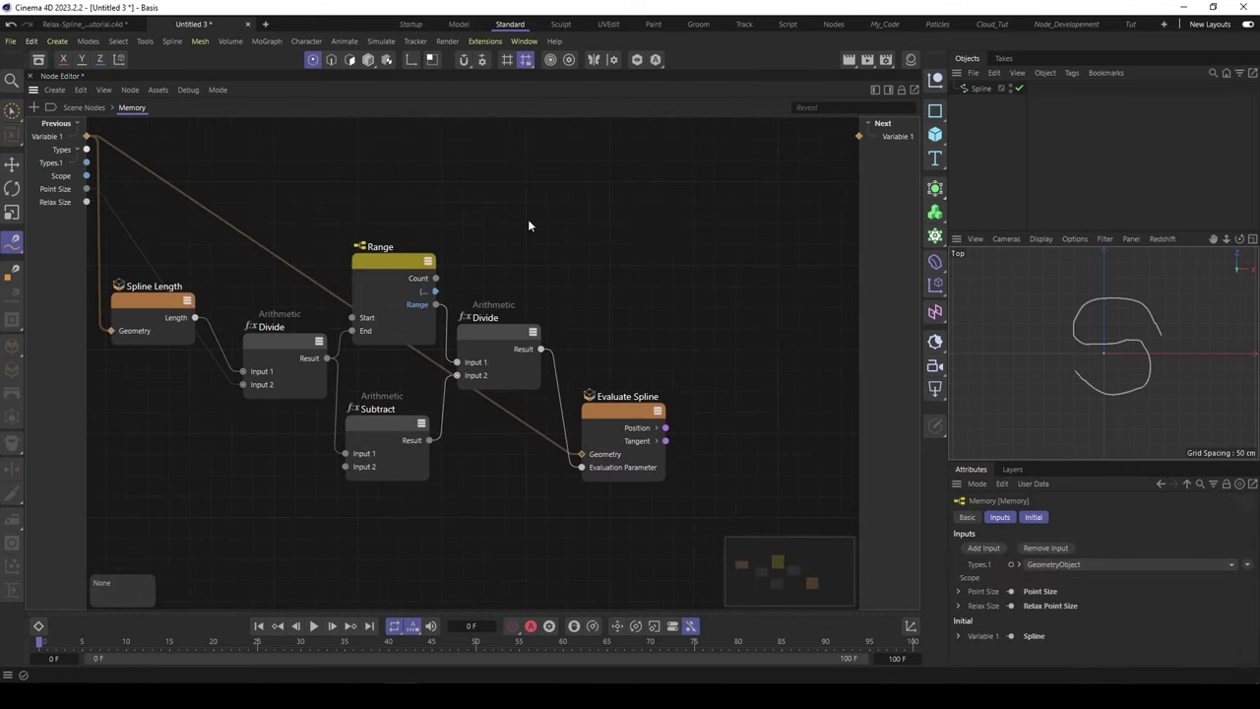
Add an Assemble Collection node above and beyond Evaluate Spline and expose its Data Type port.
{"action": "double_click", "coordinate": [694, 277]}
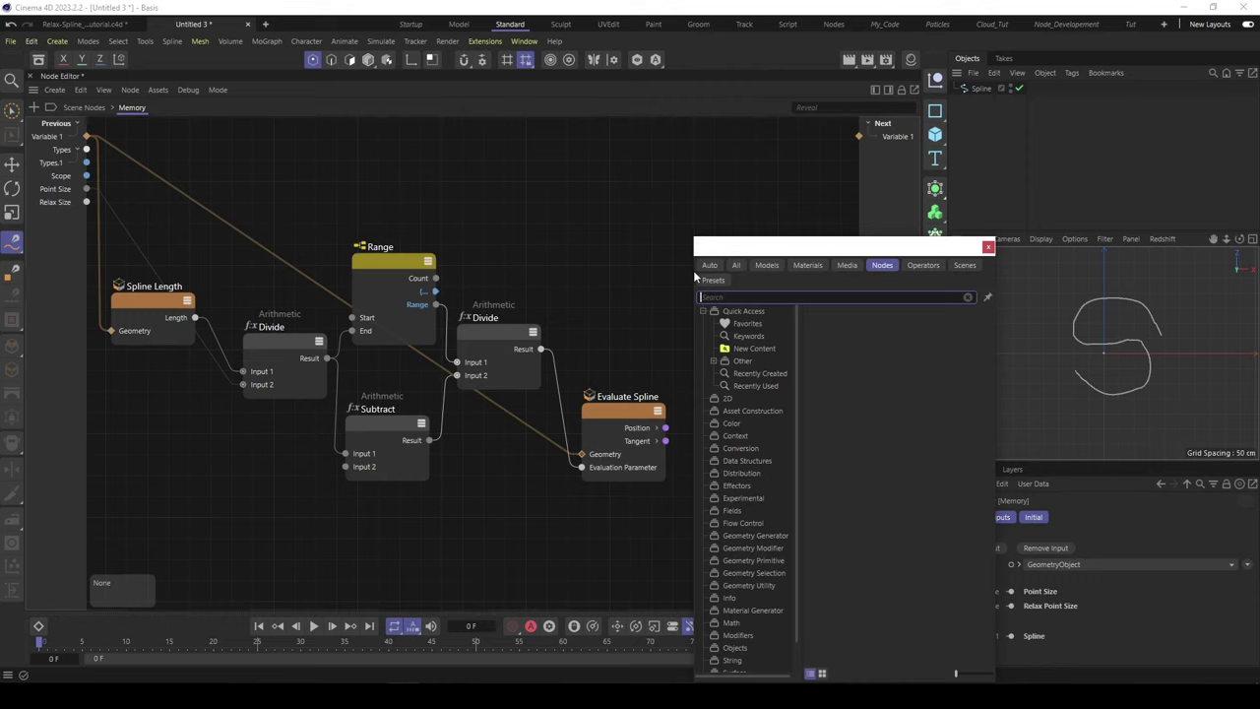
{"action": "type", "text": "assa"}
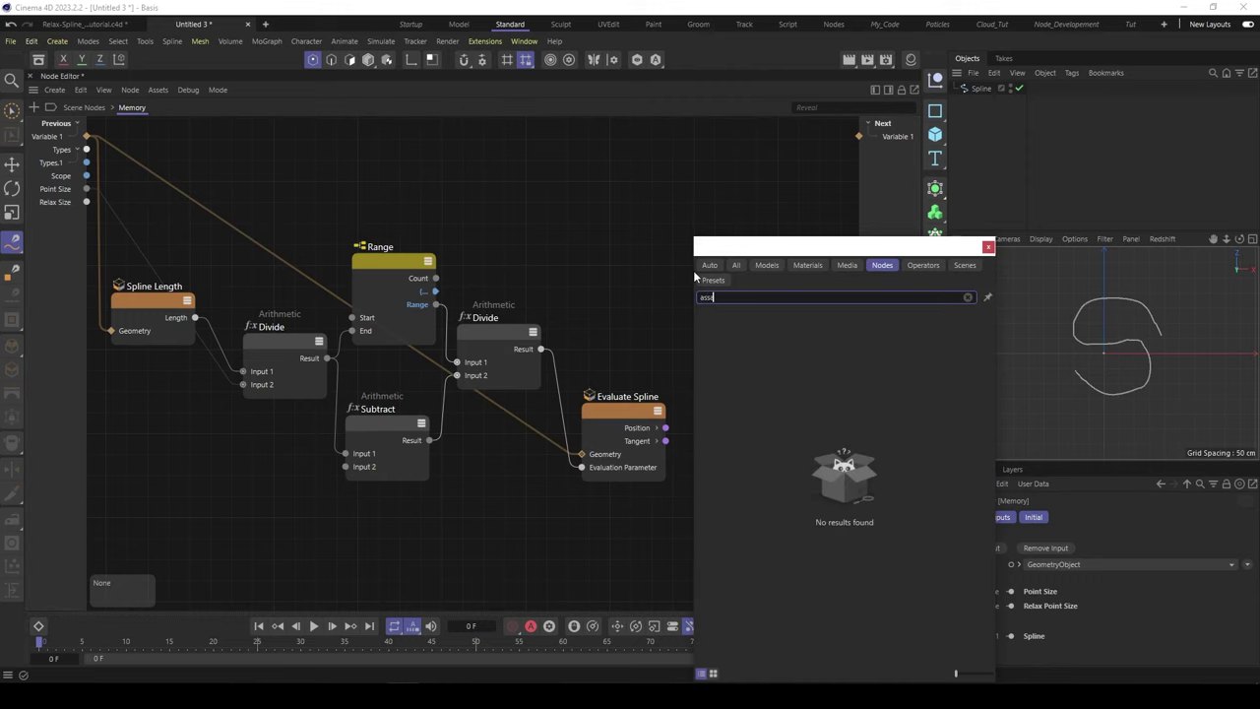
{"action": "key", "text": "BackSpace"}
{"action": "double_click", "coordinate": [742, 398]}
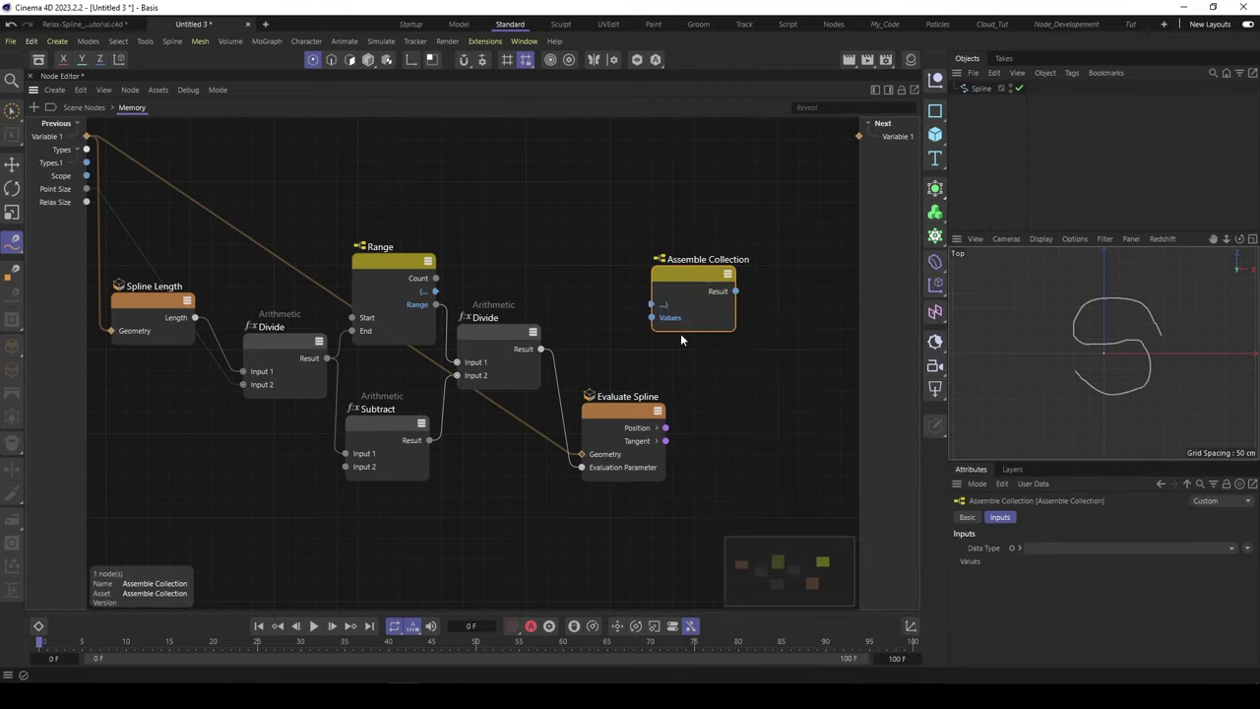
{"action": "left_click_drag", "start_coordinate": [679, 279], "coordinate": [711, 301]}
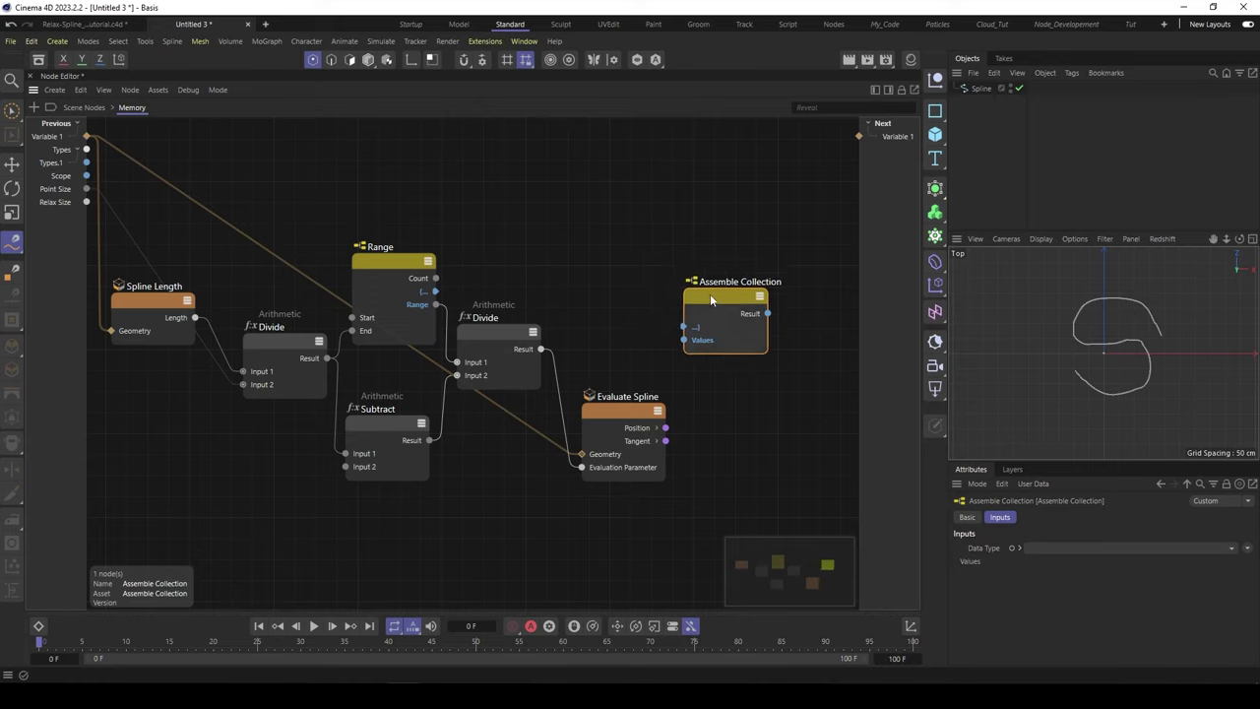
{"action": "left_click_drag", "start_coordinate": [710, 299], "coordinate": [716, 308]}
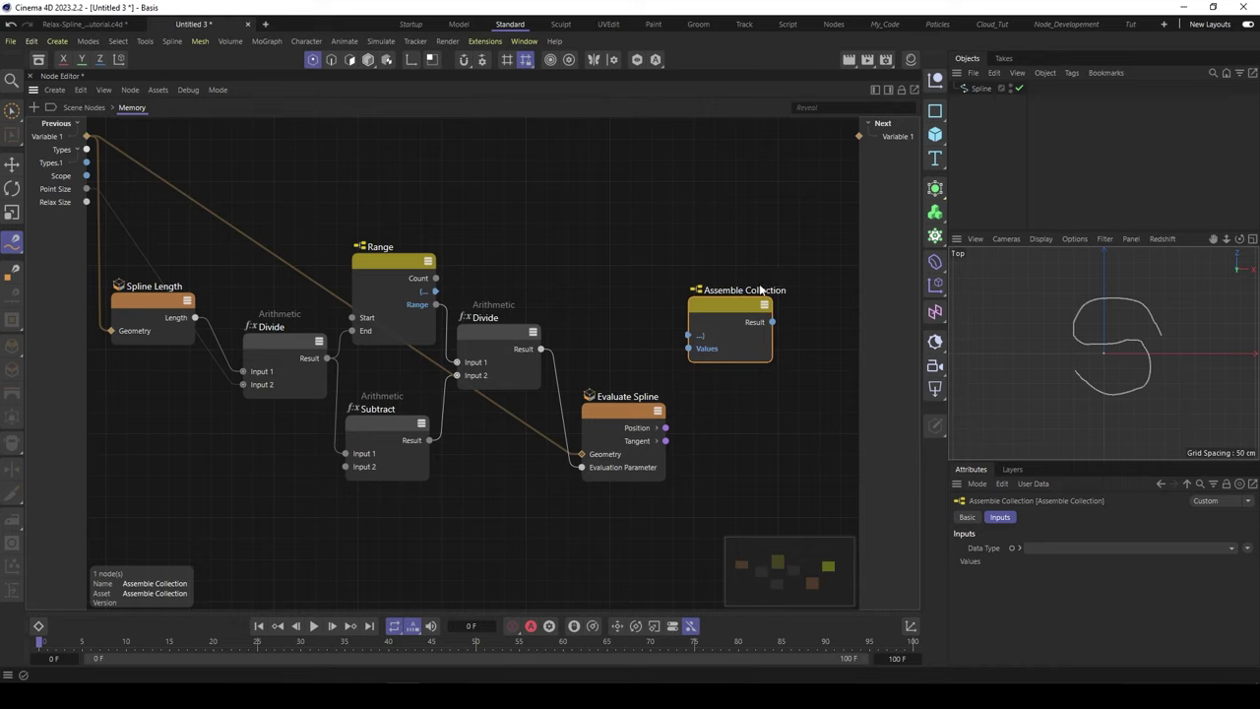
{"action": "mouse_move", "coordinate": [760, 290]}
{"action": "left_mouse_down"}
{"action": "mouse_move", "coordinate": [768, 297]}
{"action": "mouse_move", "coordinate": [744, 308]}
{"action": "left_mouse_up"}
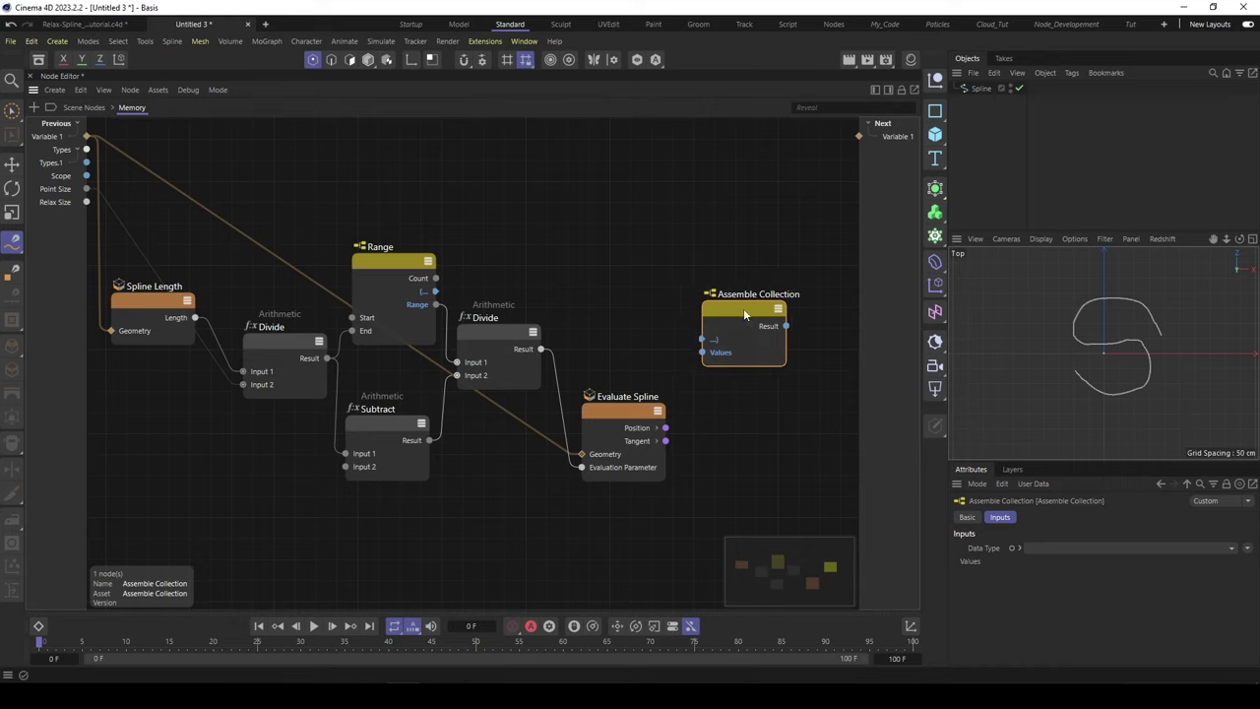
{"action": "left_click", "coordinate": [1011, 548]}
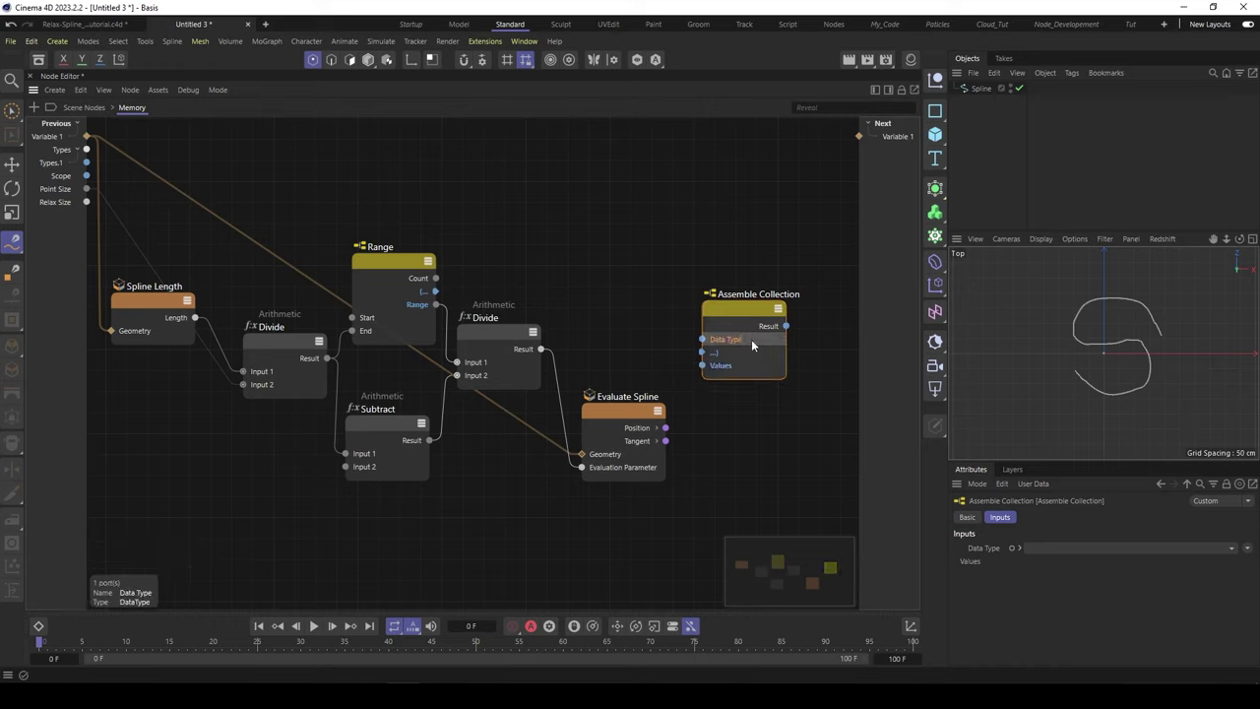
{"action": "mouse_move", "coordinate": [732, 311]}
{"action": "left_mouse_down"}
{"action": "mouse_move", "coordinate": [733, 295]}
{"action": "mouse_move", "coordinate": [728, 310]}
{"action": "left_mouse_up"}
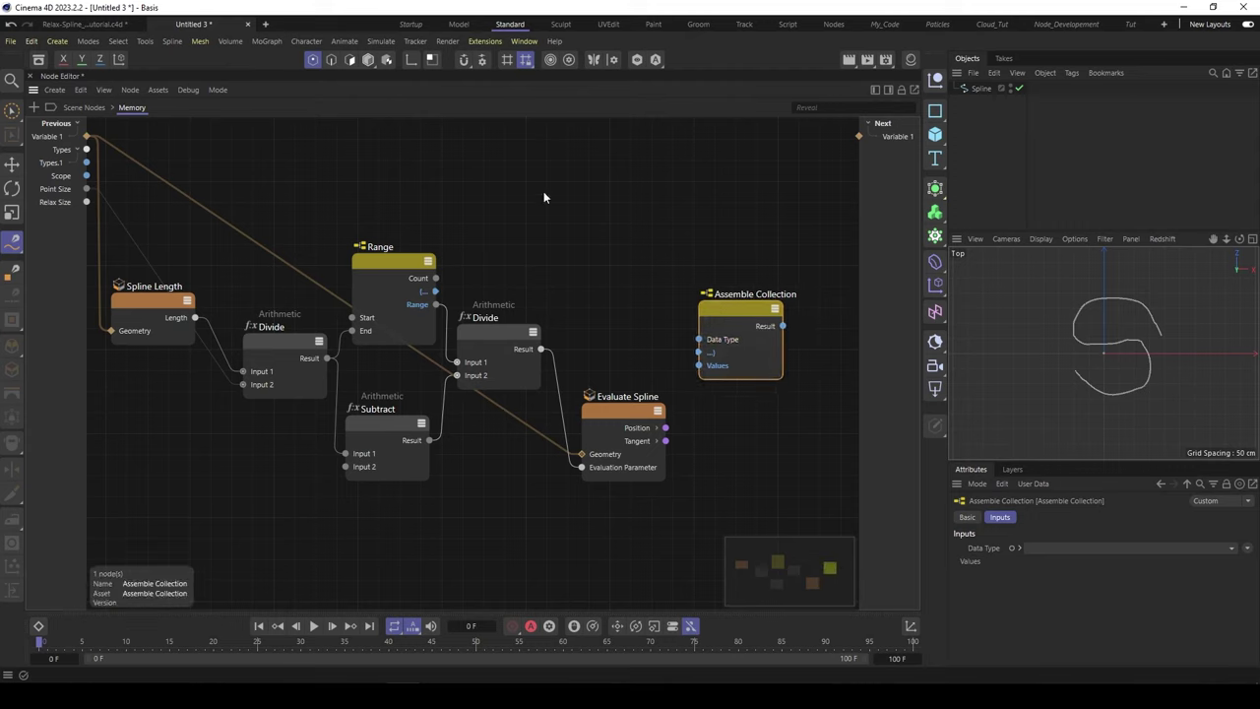
Add a Build node above Evaluate Spline and set its data type to Vector.
{"action": "double_click", "coordinate": [631, 235]}
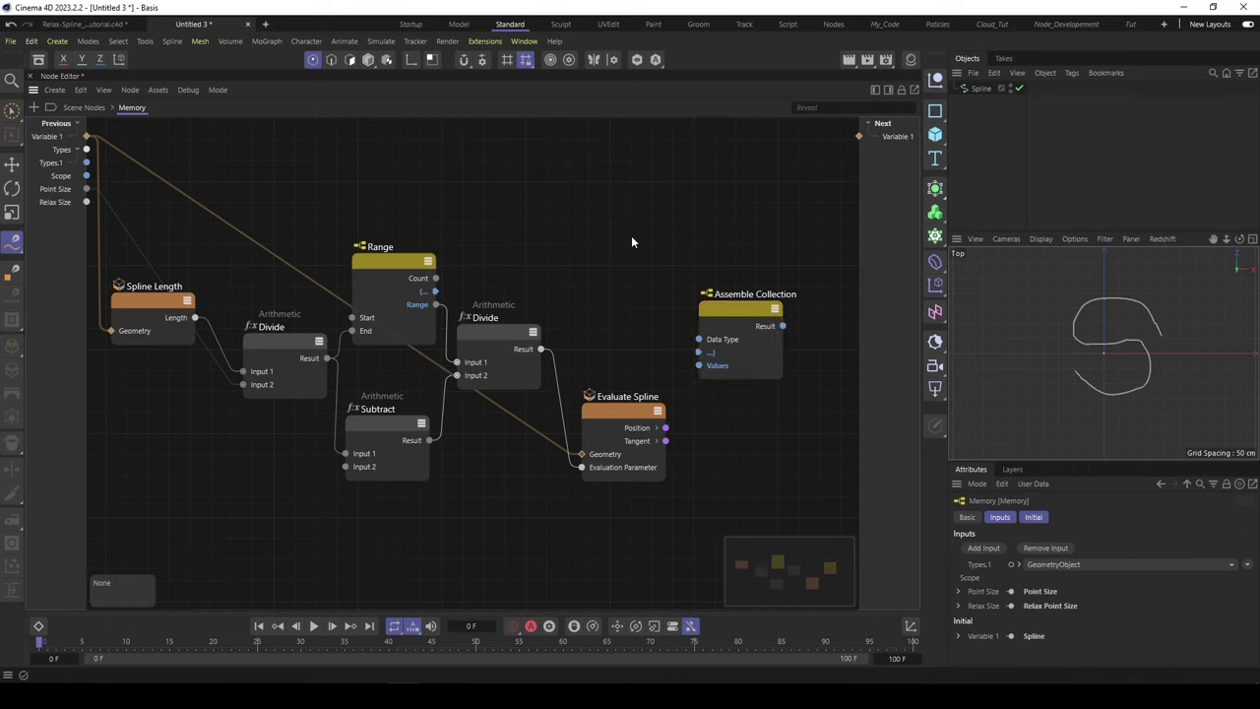
{"action": "type", "text": "bu"}
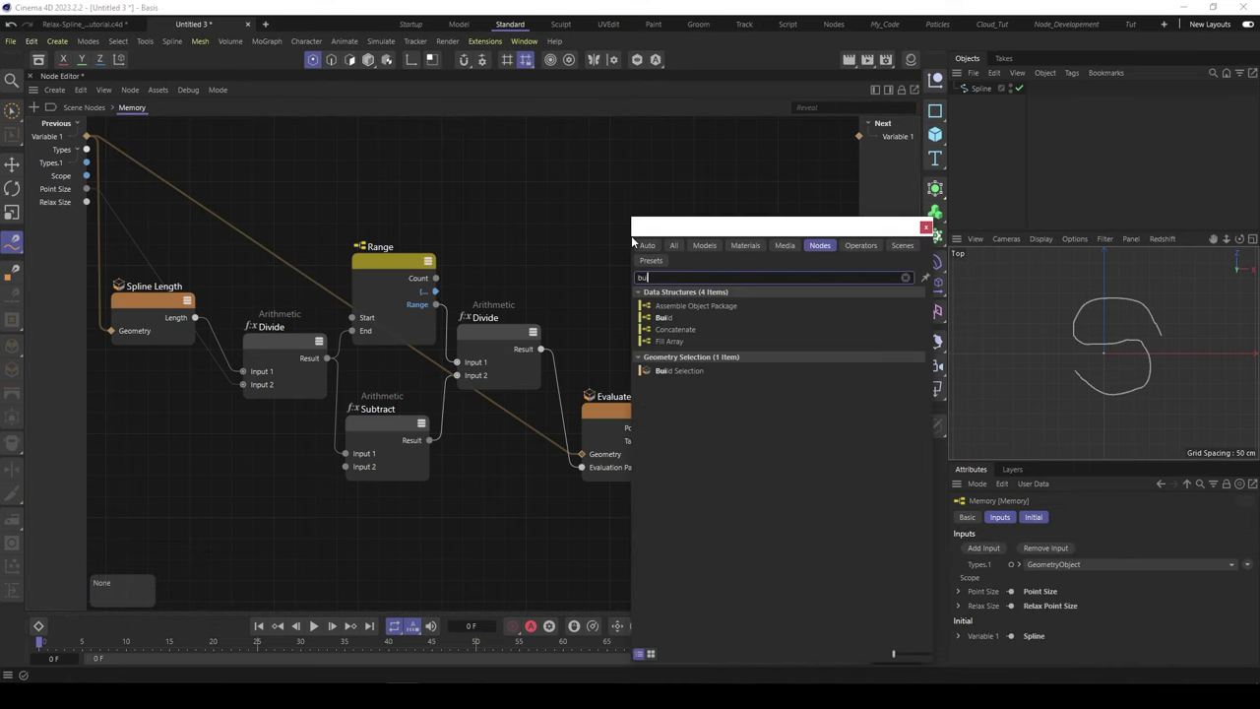
{"action": "double_click", "coordinate": [662, 318]}
{"action": "mouse_move", "coordinate": [634, 240]}
{"action": "left_mouse_down"}
{"action": "mouse_move", "coordinate": [638, 226]}
{"action": "mouse_move", "coordinate": [624, 225]}
{"action": "left_mouse_up"}
{"action": "left_click", "coordinate": [1126, 548]}
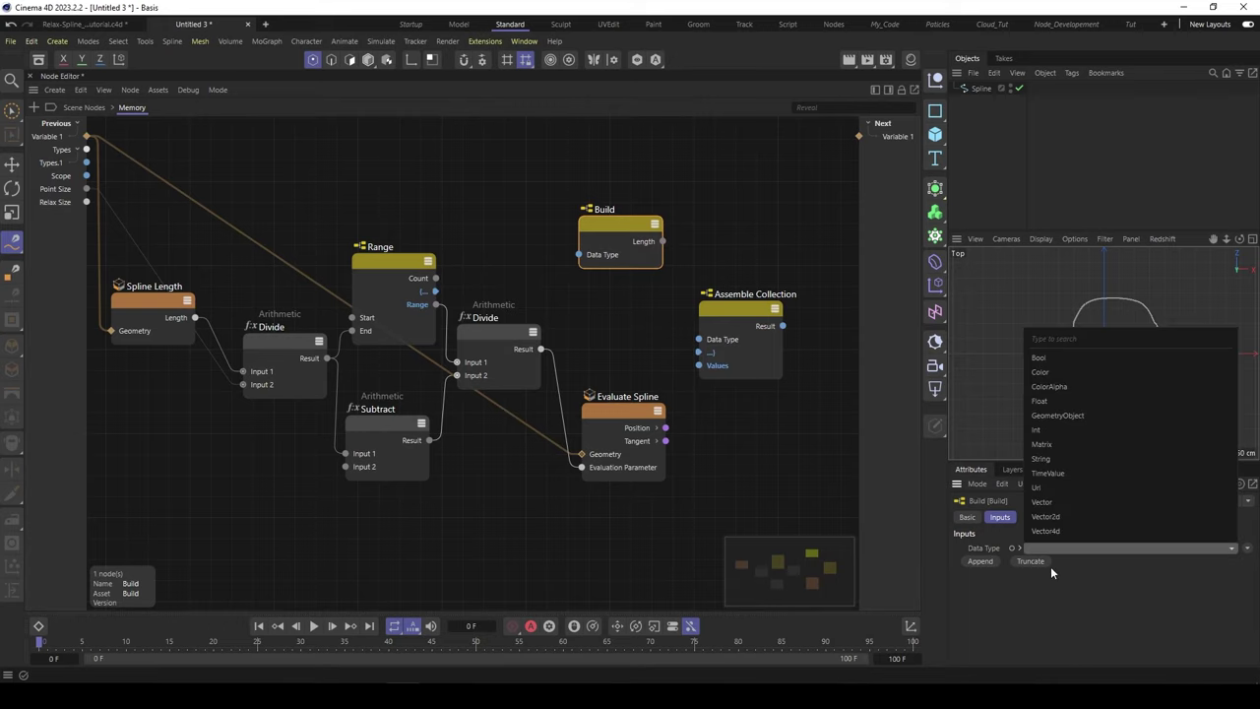
{"action": "left_click", "coordinate": [1053, 505]}
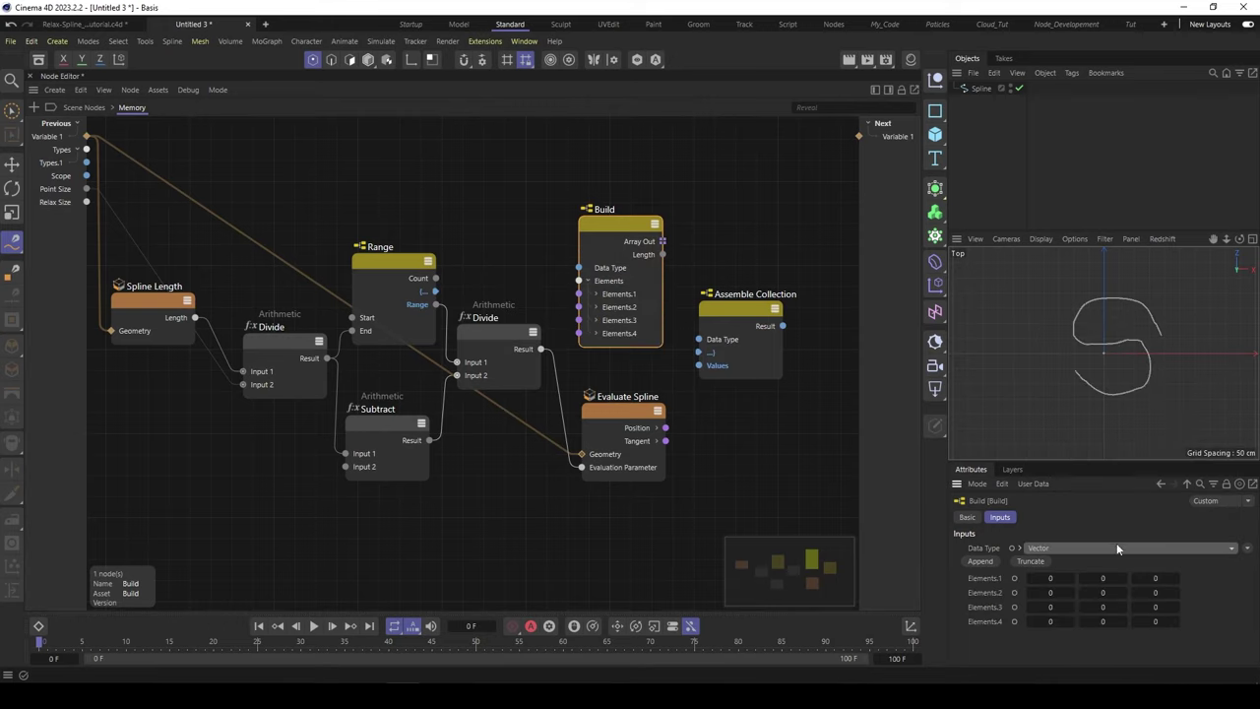
Remove all element inputs from the Build node and connect its Array Out to Assemble Collection's Data Type.
{"action": "left_click", "coordinate": [1033, 561]}
{"action": "left_click", "coordinate": [1034, 561]}
{"action": "left_click", "coordinate": [1037, 565]}
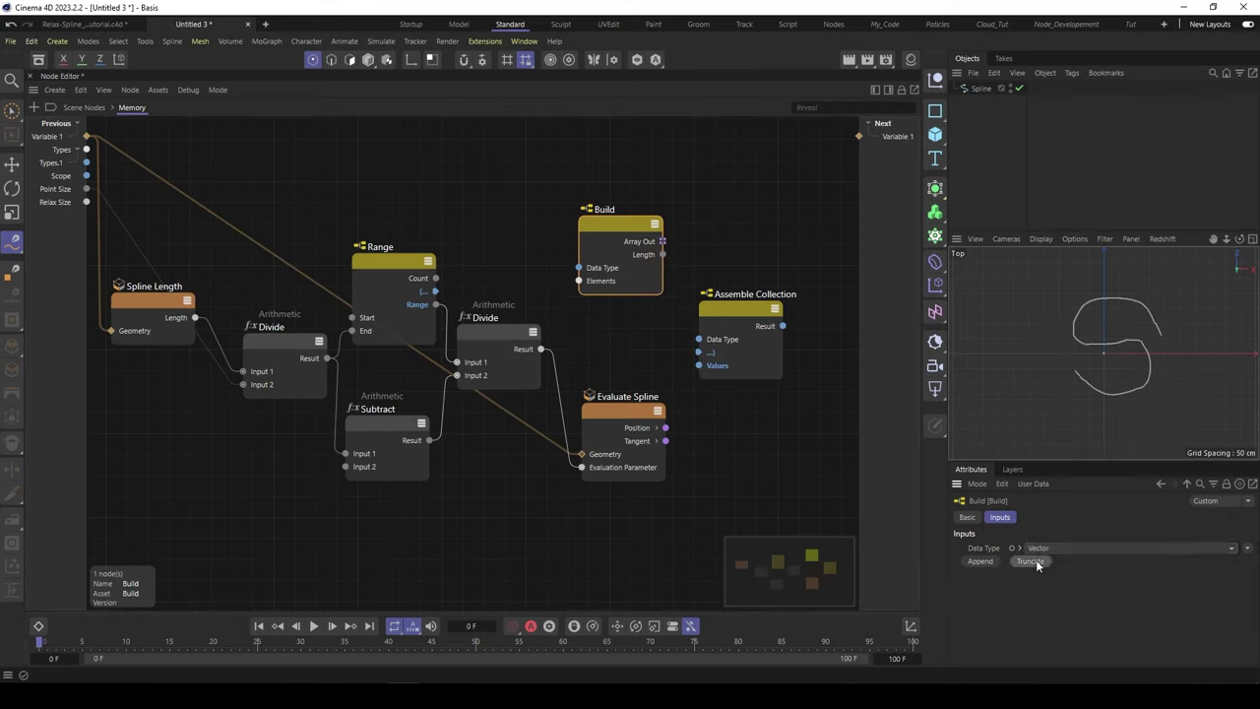
{"action": "left_click_drag", "start_coordinate": [624, 227], "coordinate": [699, 339]}
Collapse the Build and Type Of nodes and stack them directly above the Array (Assemble Collection) node.
{"action": "left_click_drag", "start_coordinate": [582, 211], "coordinate": [651, 182]}
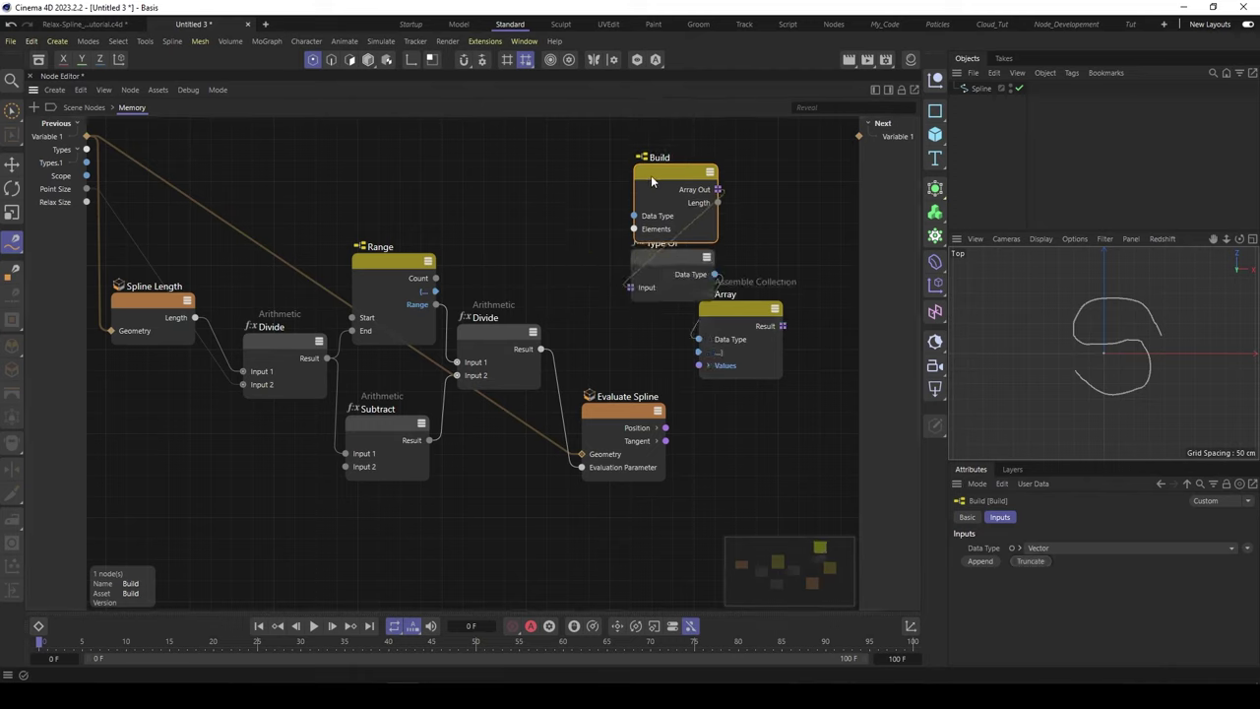
{"action": "left_click", "coordinate": [710, 172]}
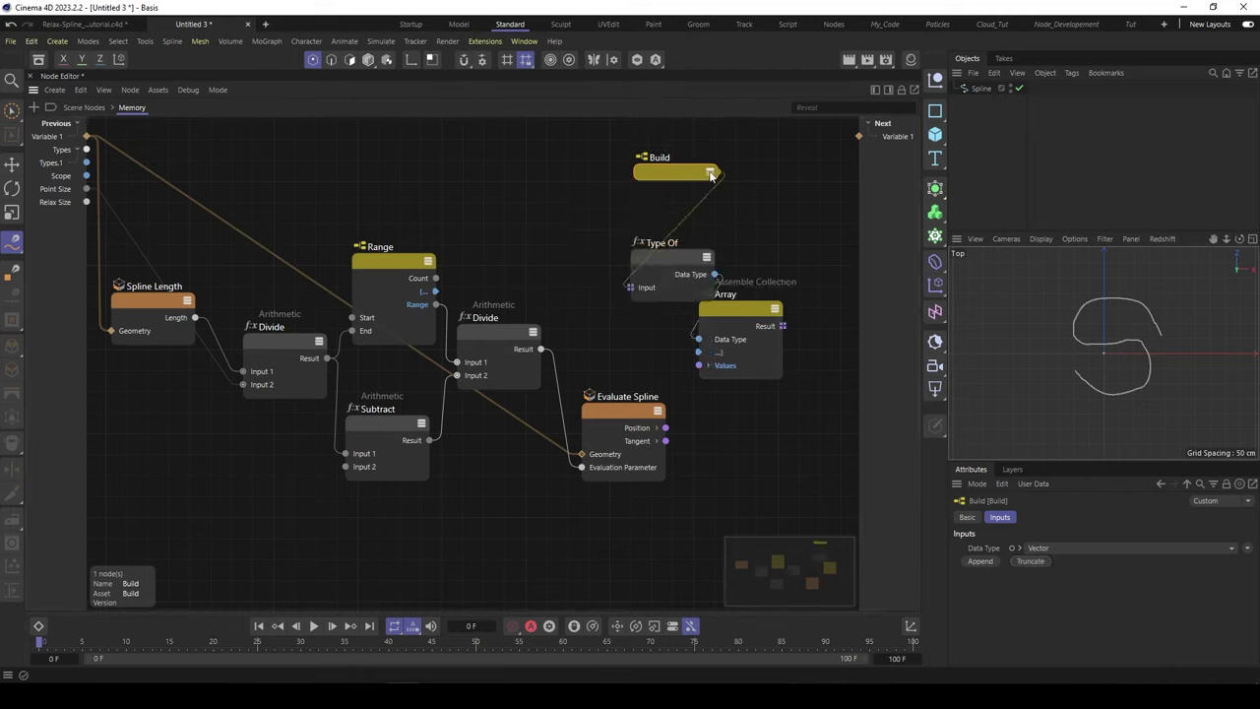
{"action": "left_click", "coordinate": [707, 257]}
{"action": "left_click_drag", "start_coordinate": [692, 258], "coordinate": [753, 273]}
{"action": "left_click_drag", "start_coordinate": [677, 169], "coordinate": [739, 239]}
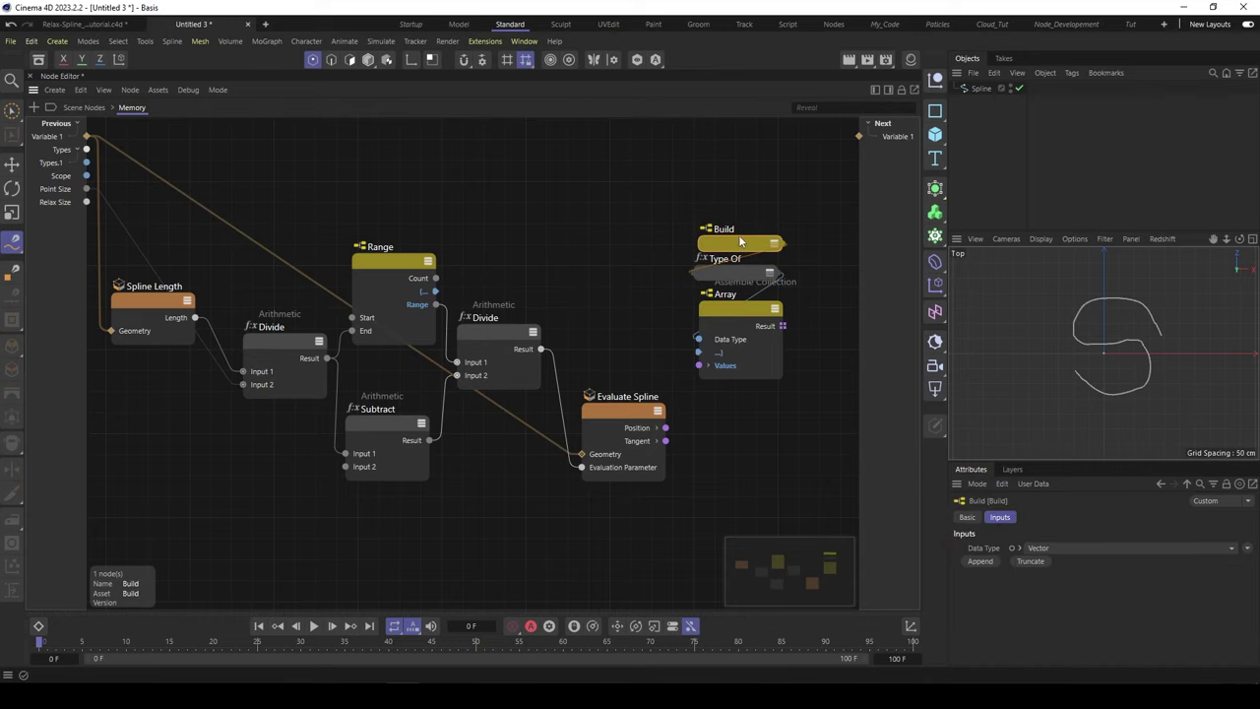
{"action": "left_click", "coordinate": [748, 254]}
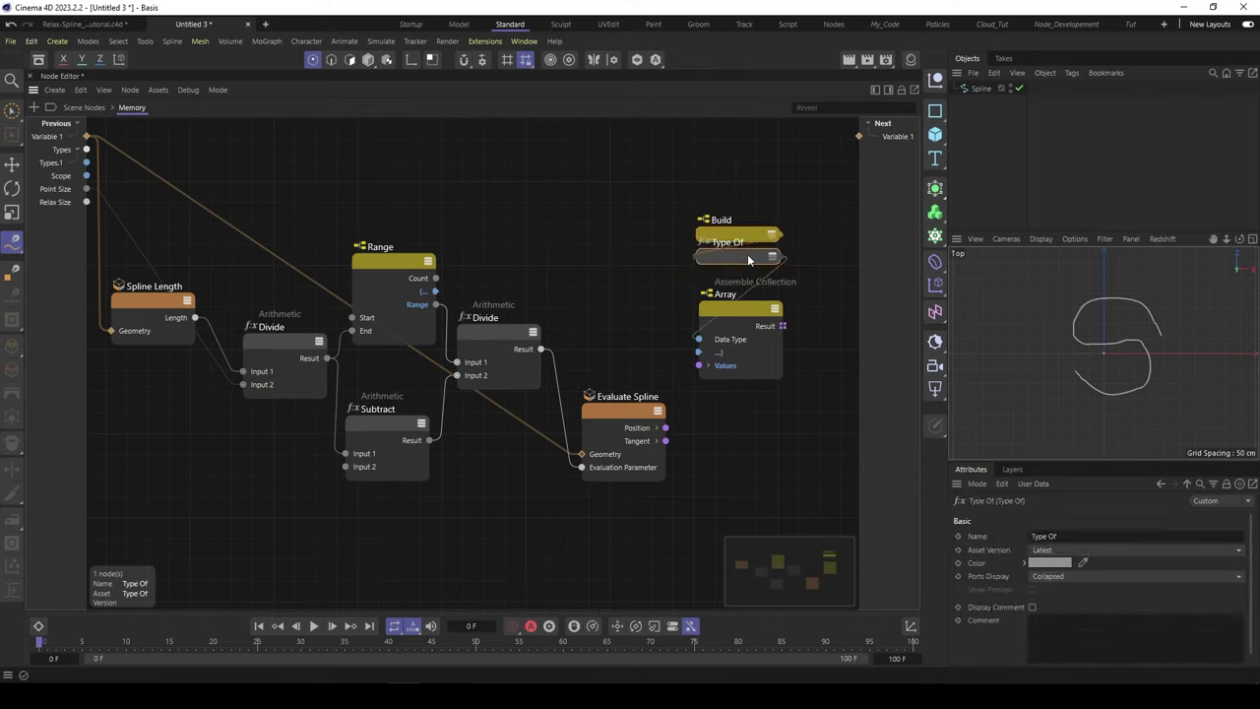
Connect Evaluate Spline's Position to the Values input of the Array (Assemble Collection) node.
{"action": "left_click", "coordinate": [741, 317]}
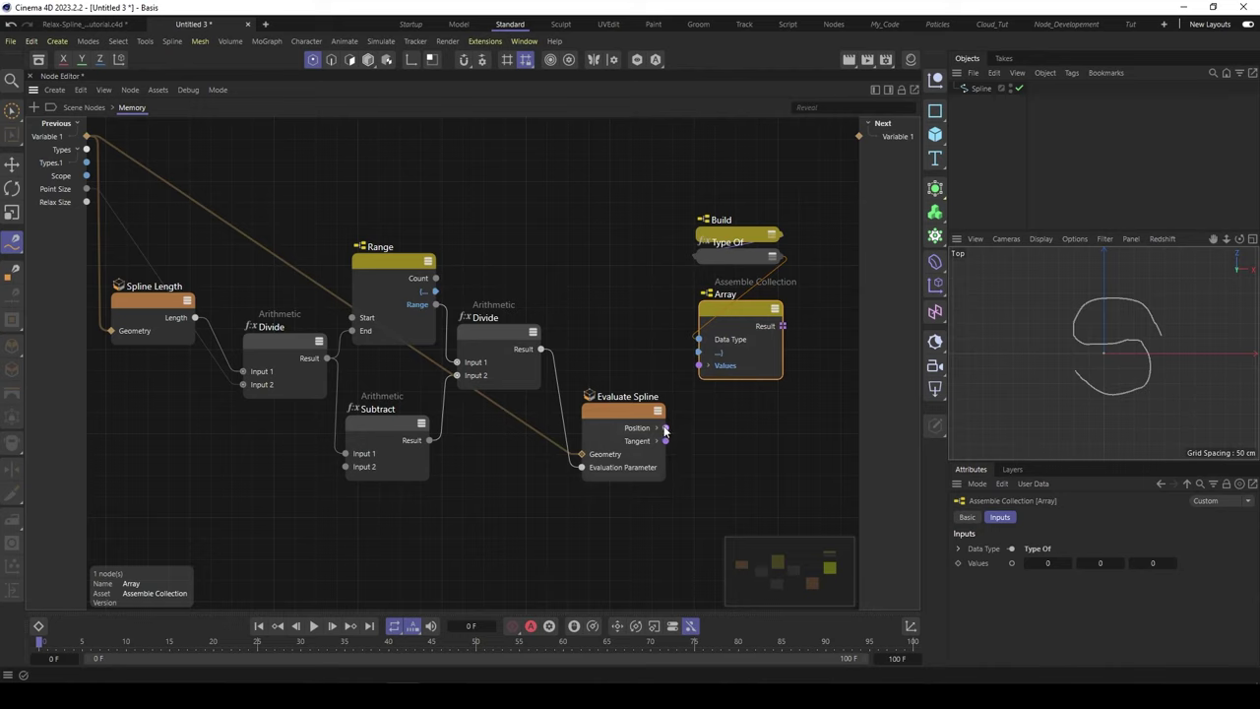
{"action": "left_click_drag", "start_coordinate": [682, 396], "coordinate": [705, 365]}
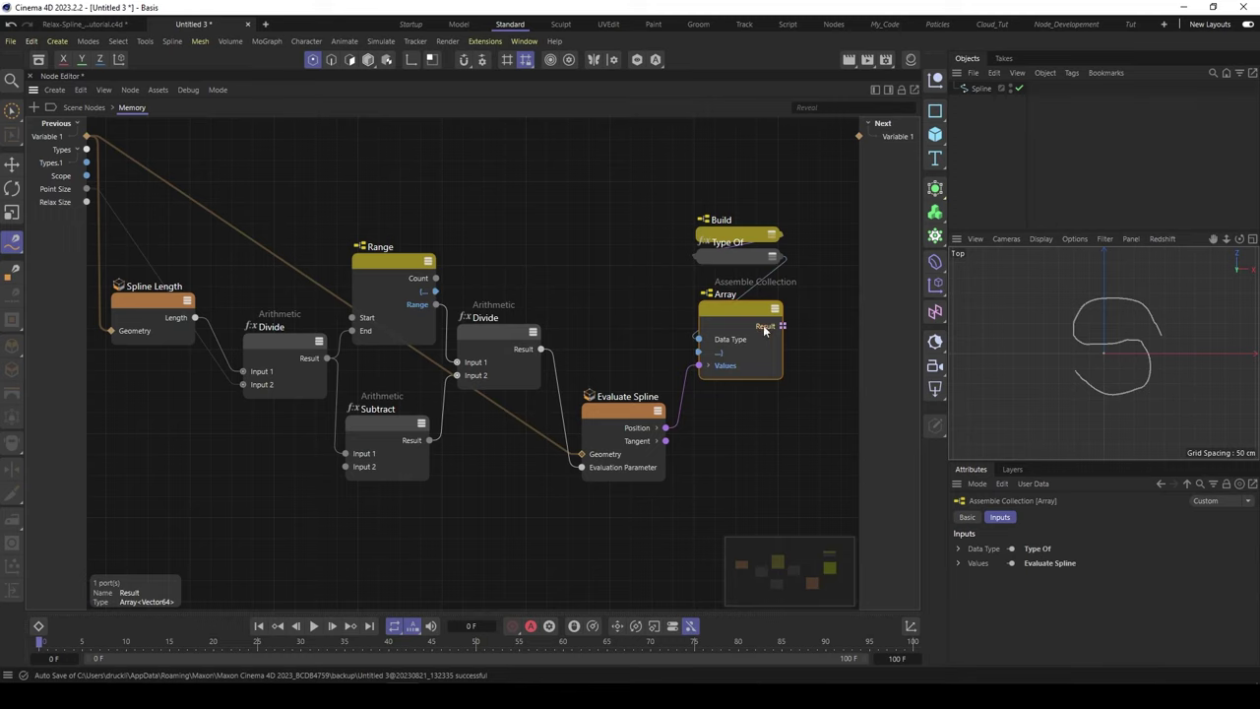
Add an Assemble Spline node, feeding the Array's Result into its Points and its Geometry into Memory's Next Variable 1.
{"action": "scroll", "coordinate": [610, 293], "scroll_direction": "down", "scroll_amount": 3}
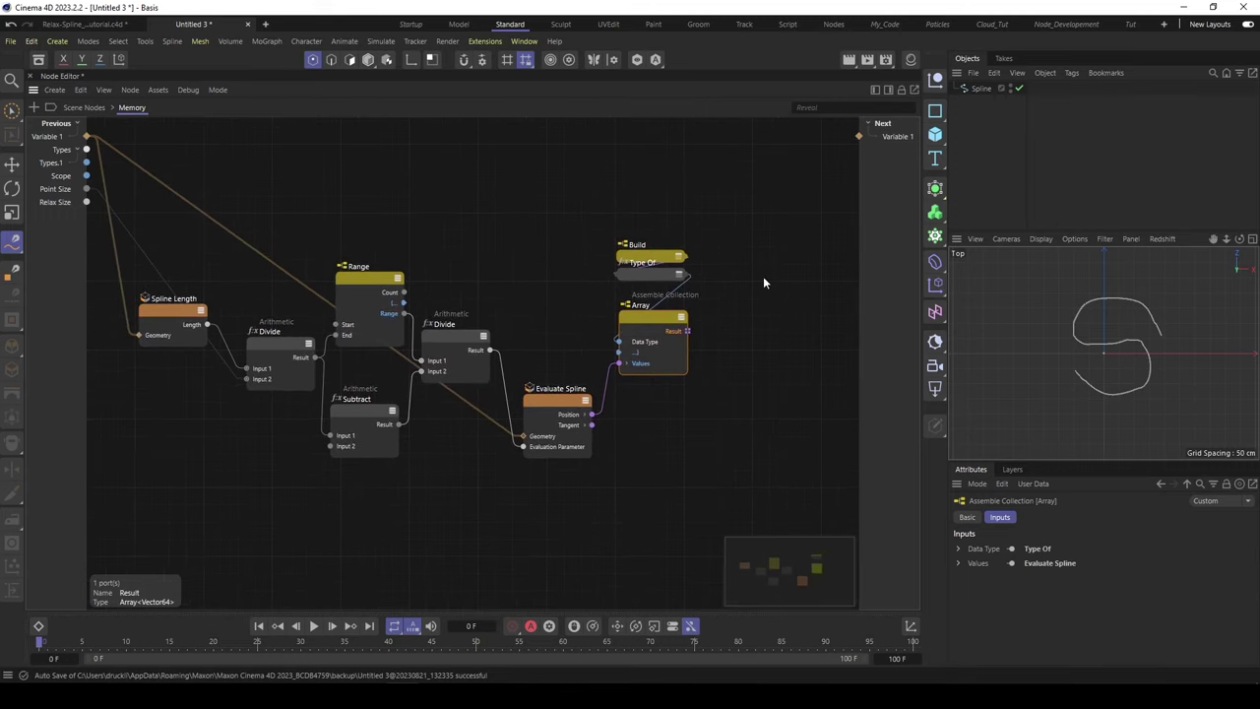
{"action": "double_click", "coordinate": [764, 284]}
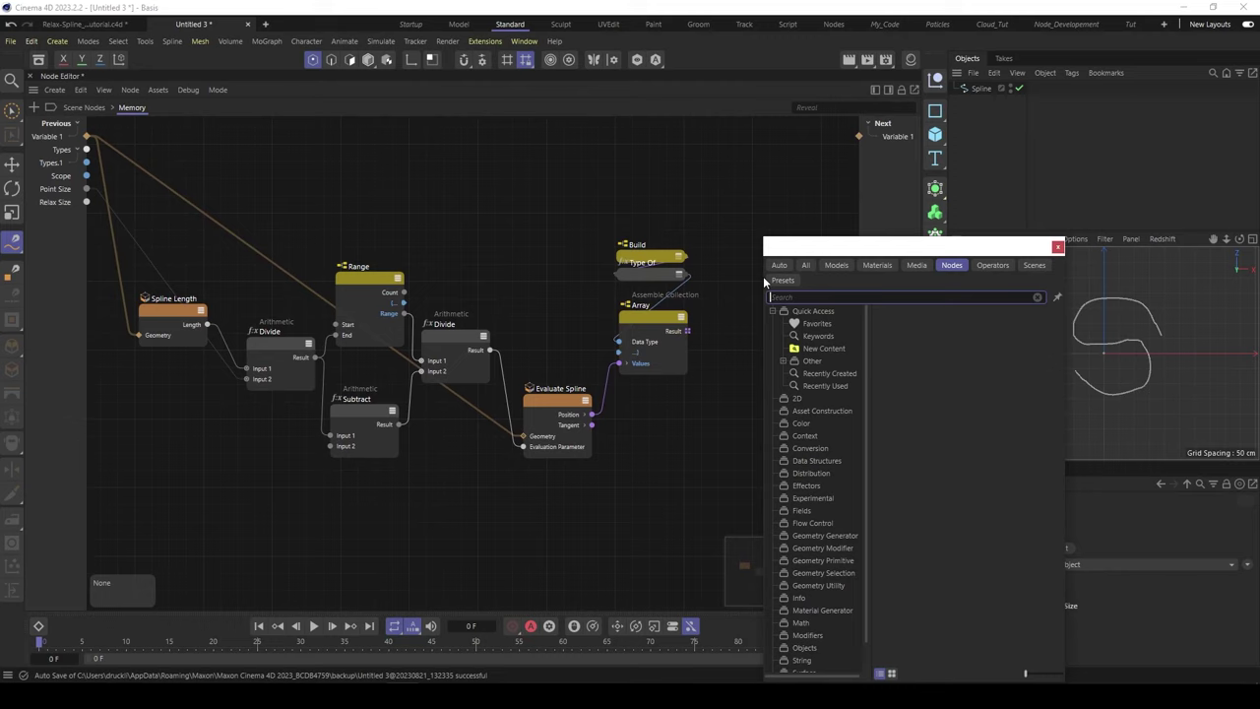
{"action": "type", "text": "ass"}
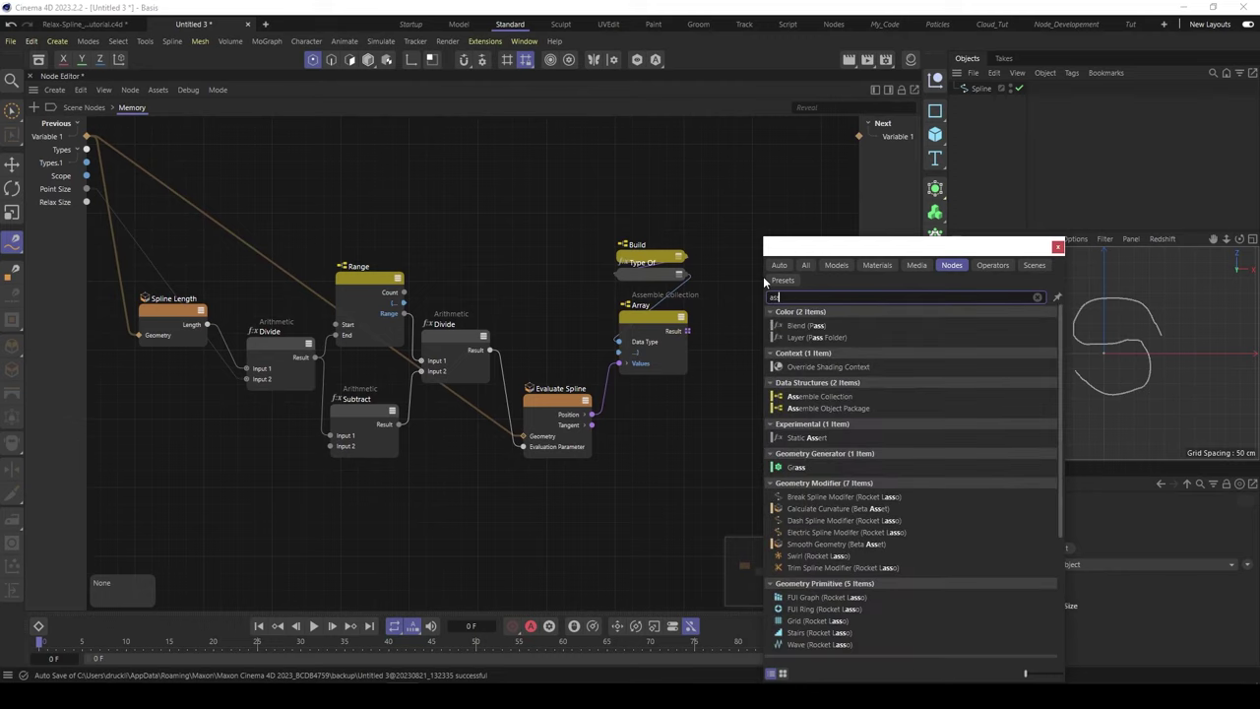
{"action": "type", "text": "e"}
{"action": "double_click", "coordinate": [832, 437]}
{"action": "left_click_drag", "start_coordinate": [736, 266], "coordinate": [740, 270]}
{"action": "left_click_drag", "start_coordinate": [687, 330], "coordinate": [865, 134]}
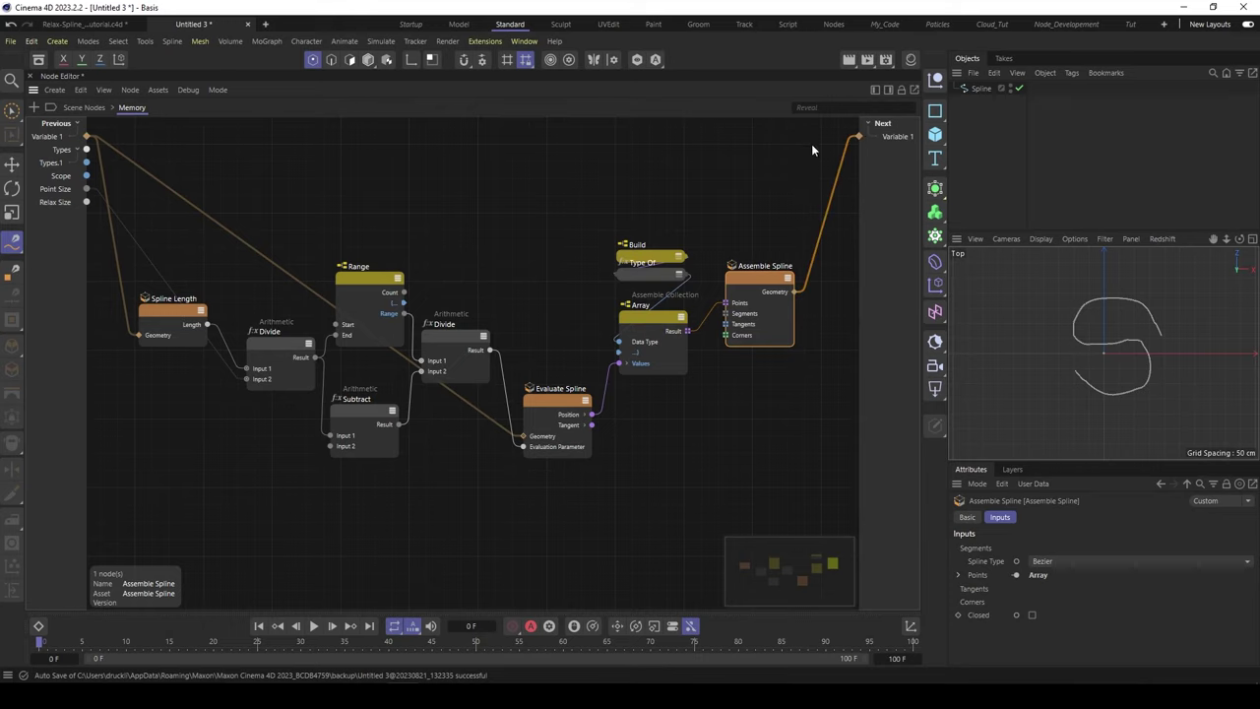
Return to the Scene Nodes level and connect Memory's Next Variable 1 to Scene Root's Children.1, tidying the nodes on that chain.
{"action": "left_click", "coordinate": [85, 107]}
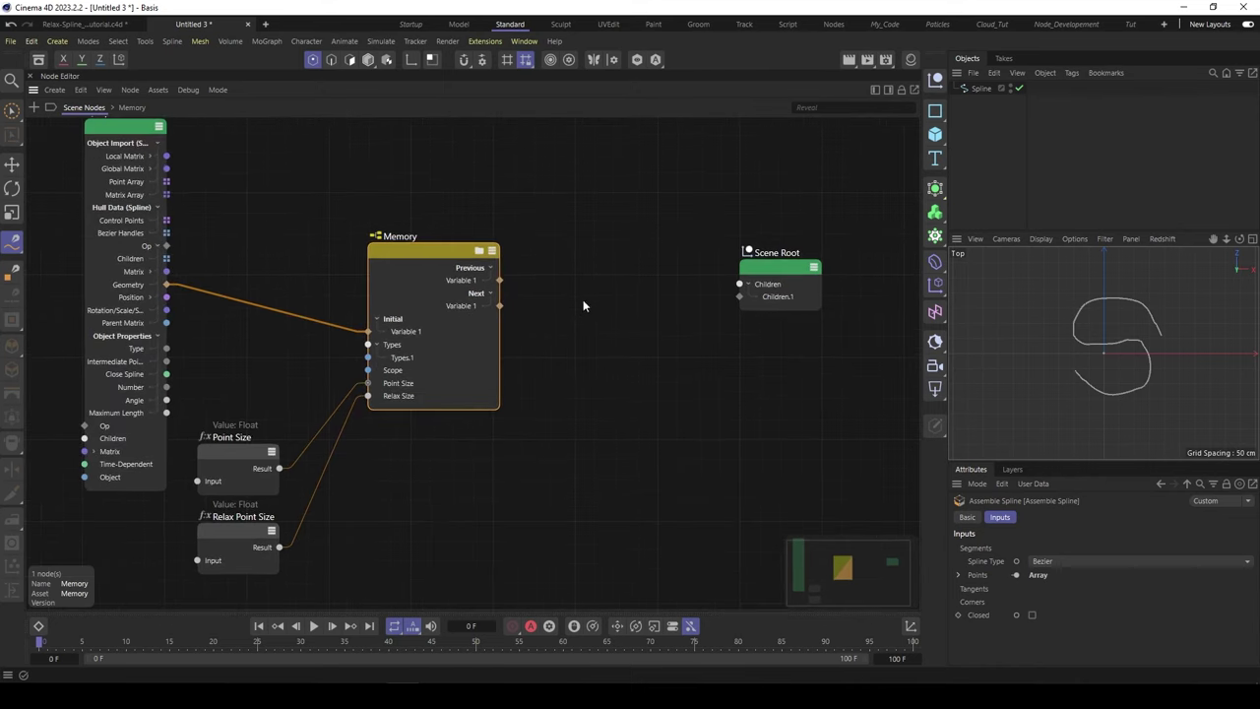
{"action": "left_click", "coordinate": [756, 302]}
{"action": "left_click_drag", "start_coordinate": [756, 303], "coordinate": [770, 313]}
{"action": "left_click", "coordinate": [513, 346]}
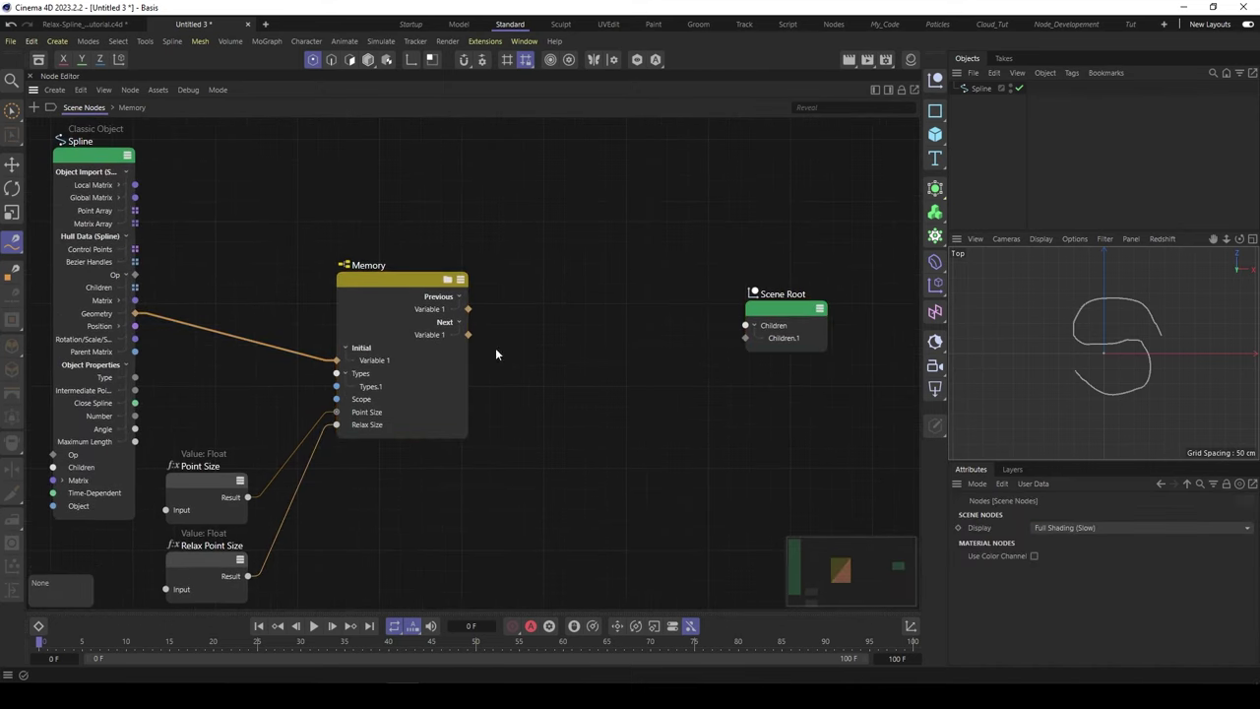
{"action": "left_click", "coordinate": [438, 335]}
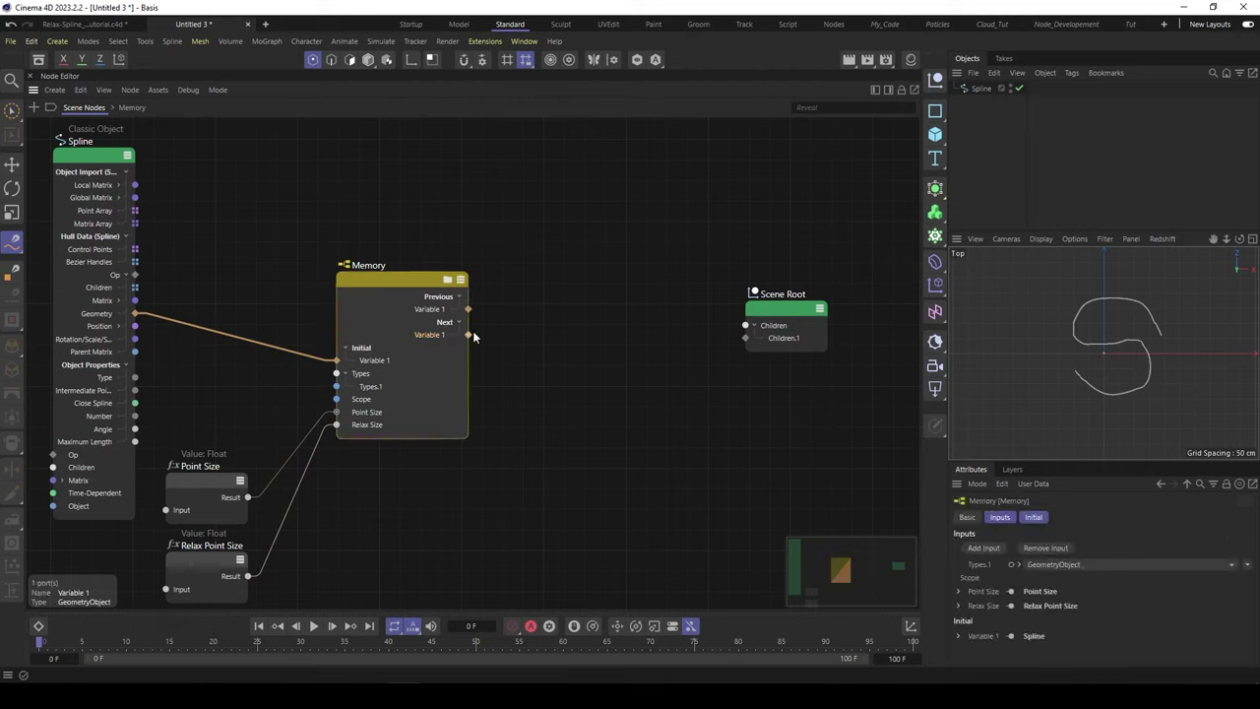
{"action": "left_click_drag", "start_coordinate": [469, 335], "coordinate": [748, 340]}
{"action": "left_click", "coordinate": [785, 303]}
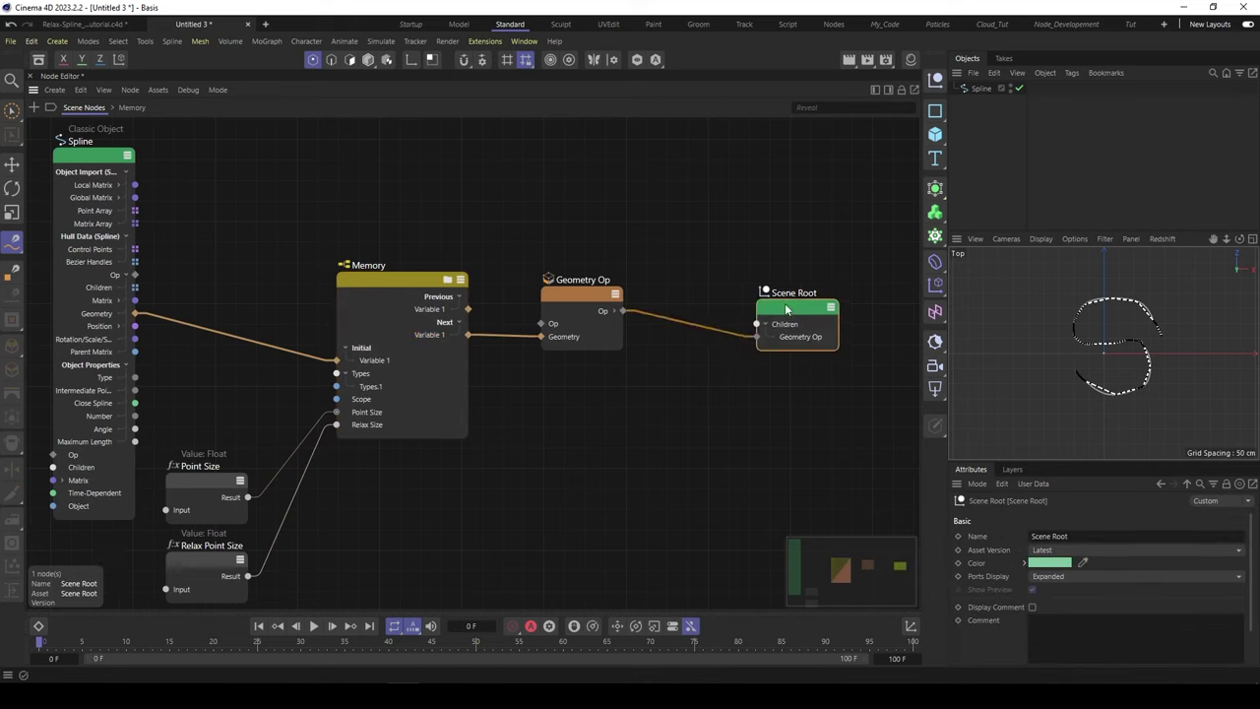
{"action": "left_click_drag", "start_coordinate": [568, 292], "coordinate": [578, 284]}
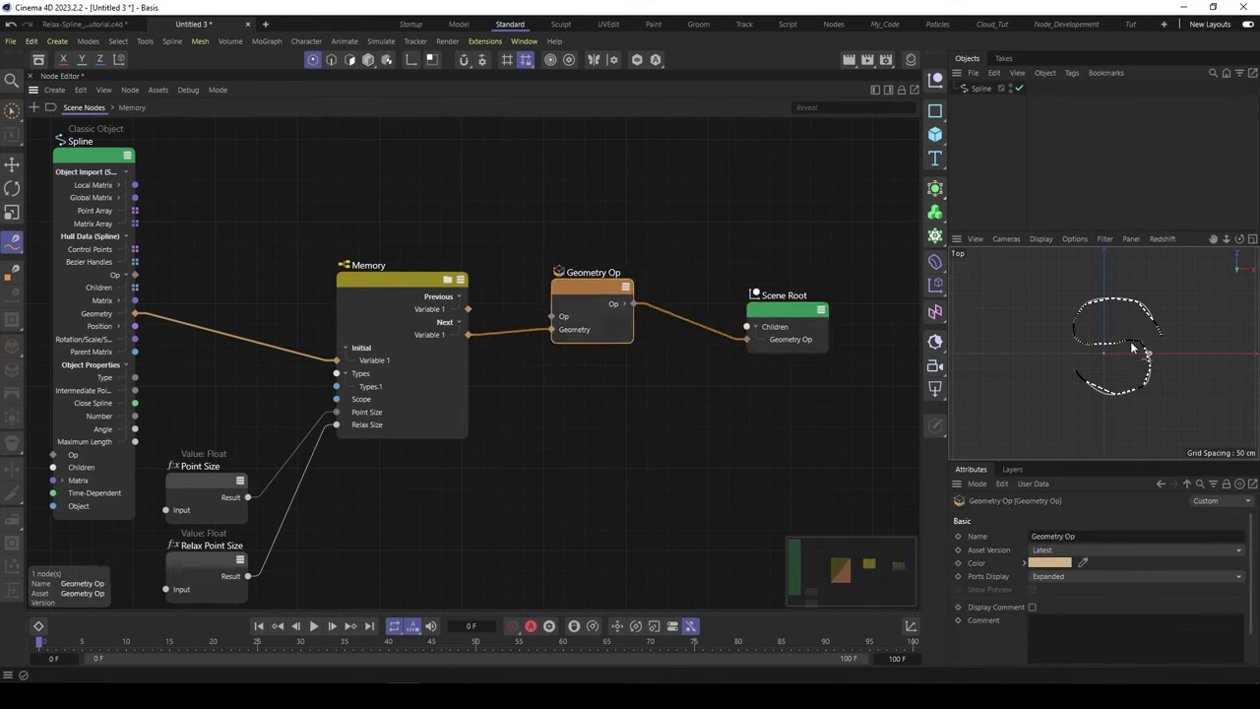
Enable Uniform on the Evaluate Spline node inside Memory and hide the original Spline object.
{"action": "key", "text": "e"}
{"action": "left_click_drag", "start_coordinate": [1100, 344], "coordinate": [1172, 403]}
{"action": "middle_click_drag", "start_coordinate": [1091, 391], "coordinate": [1125, 326], "text": "alt"}
{"action": "right_click_drag", "start_coordinate": [1125, 326], "coordinate": [1097, 338], "text": "alt"}
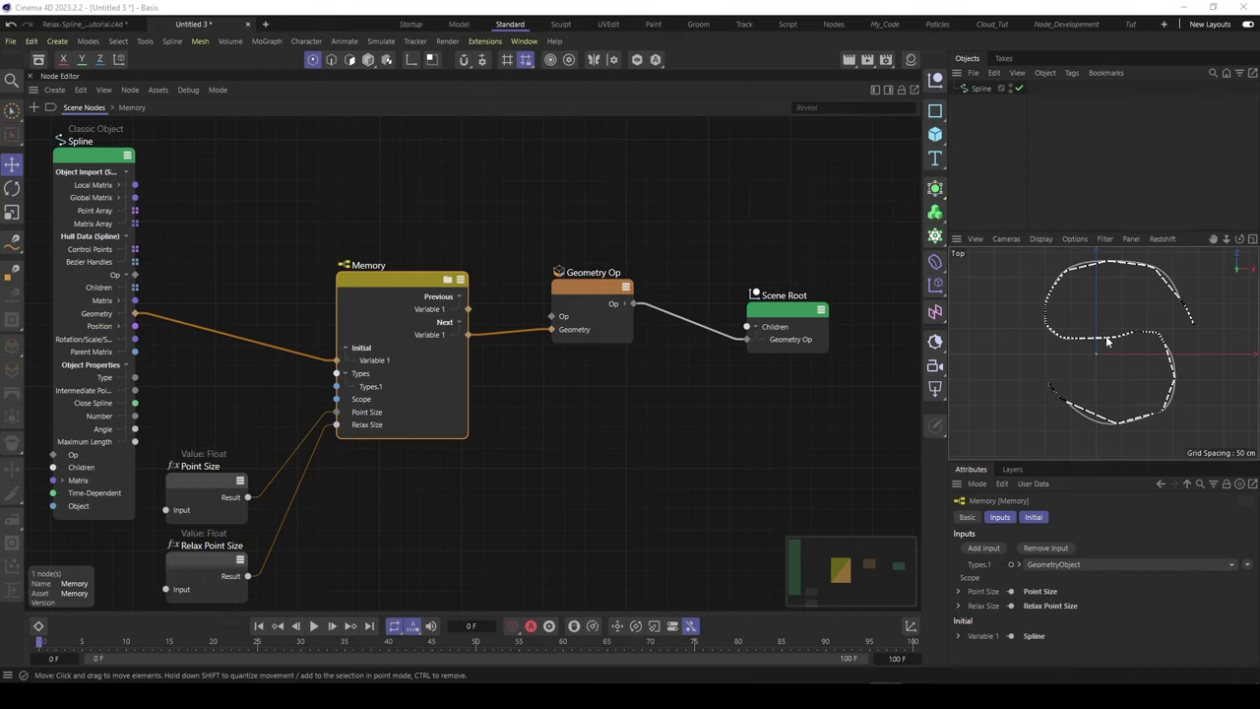
{"action": "scroll", "coordinate": [1139, 339], "scroll_direction": "up", "scroll_amount": 5}
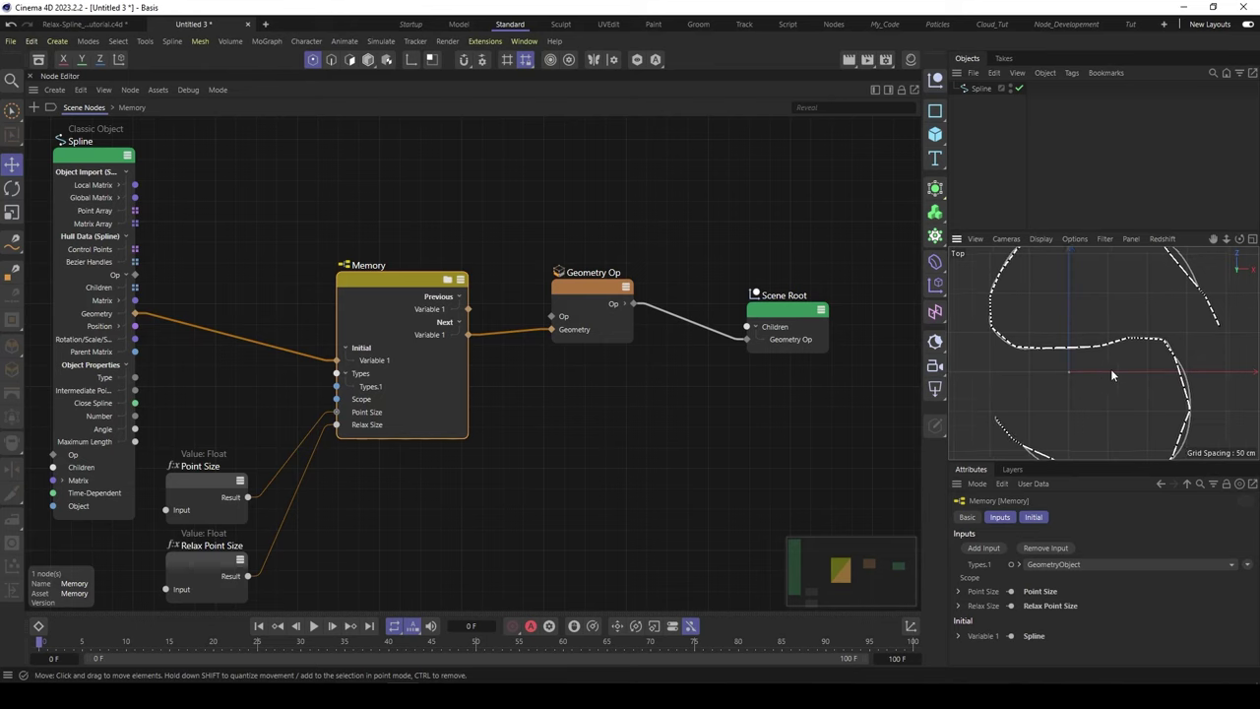
{"action": "scroll", "coordinate": [1104, 369], "scroll_direction": "down", "scroll_amount": 3}
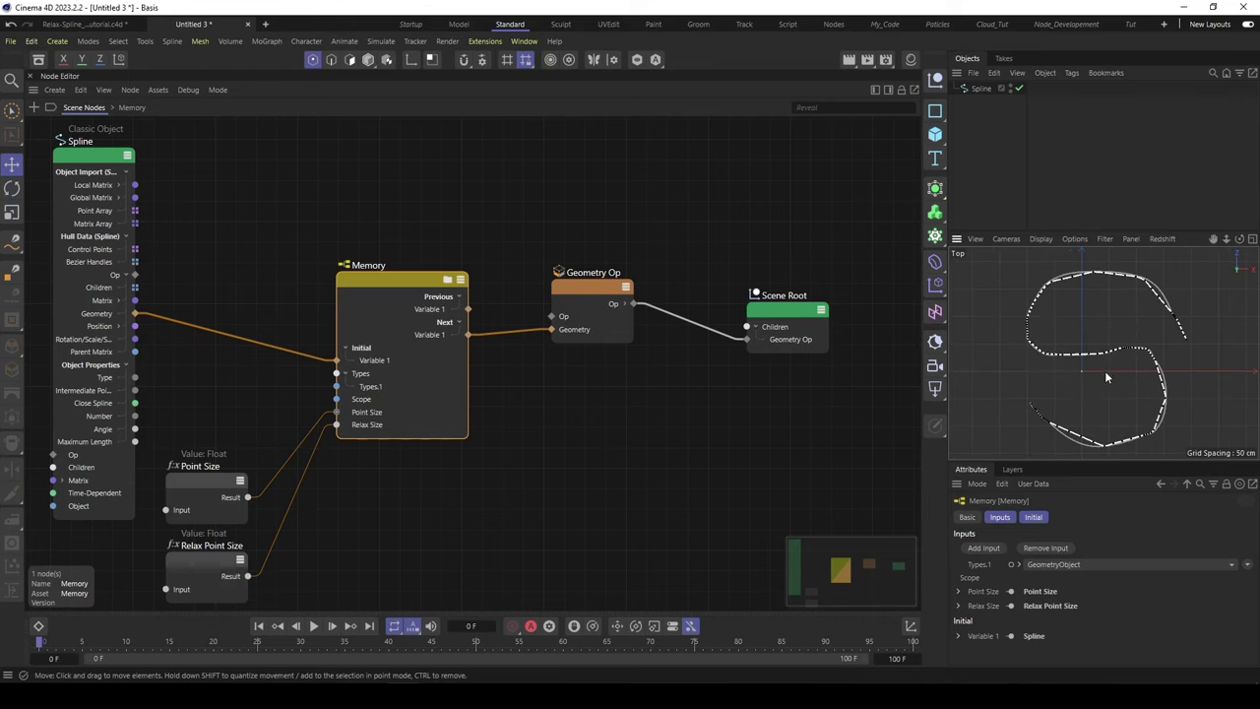
{"action": "double_click", "coordinate": [398, 279]}
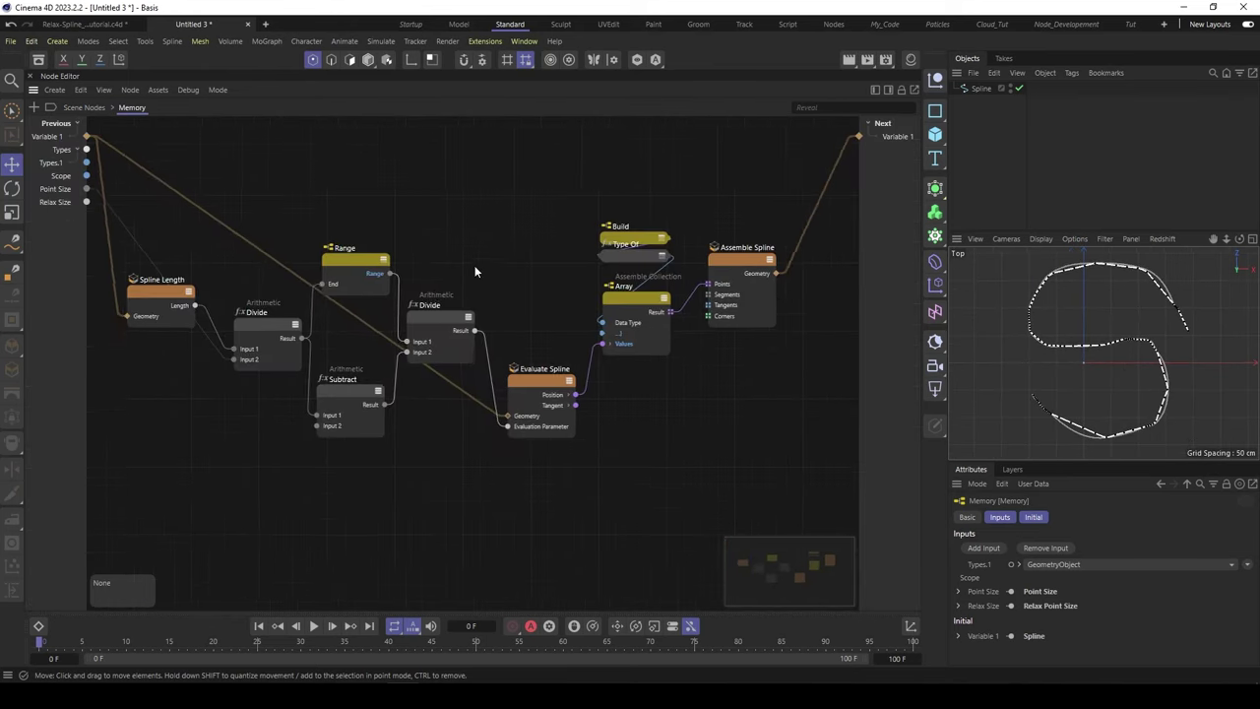
{"action": "left_click", "coordinate": [523, 380]}
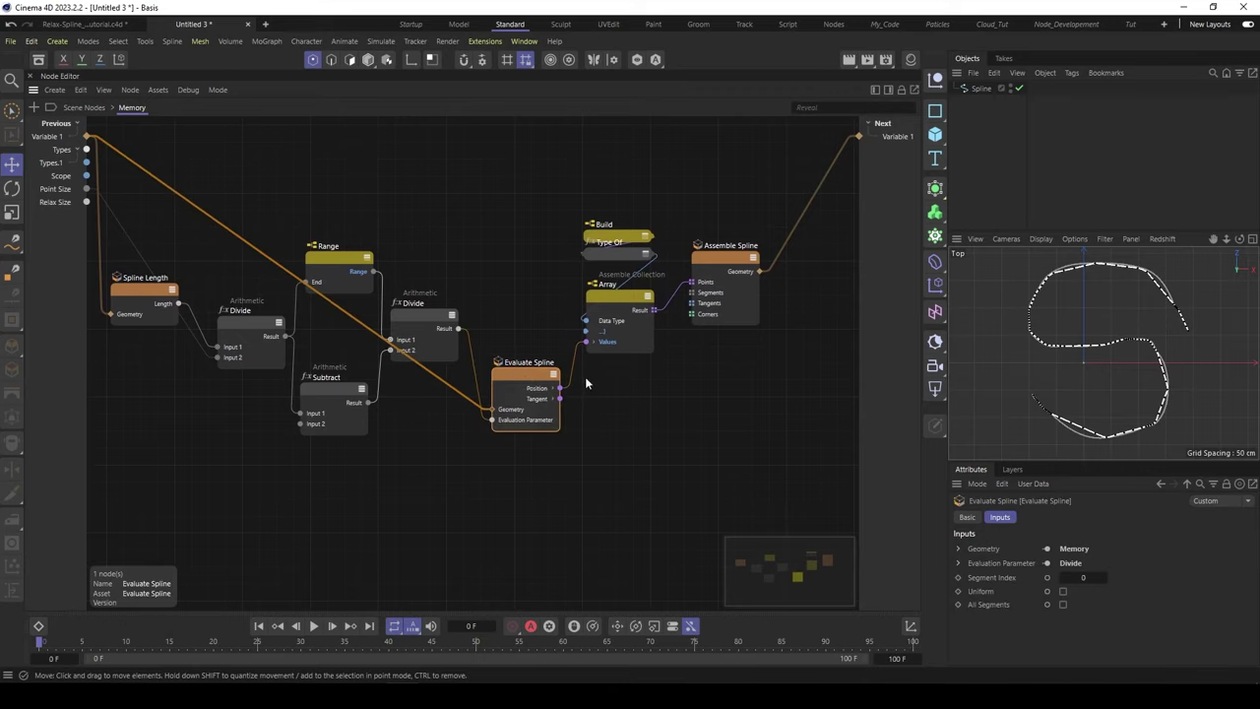
{"action": "left_click", "coordinate": [1062, 592]}
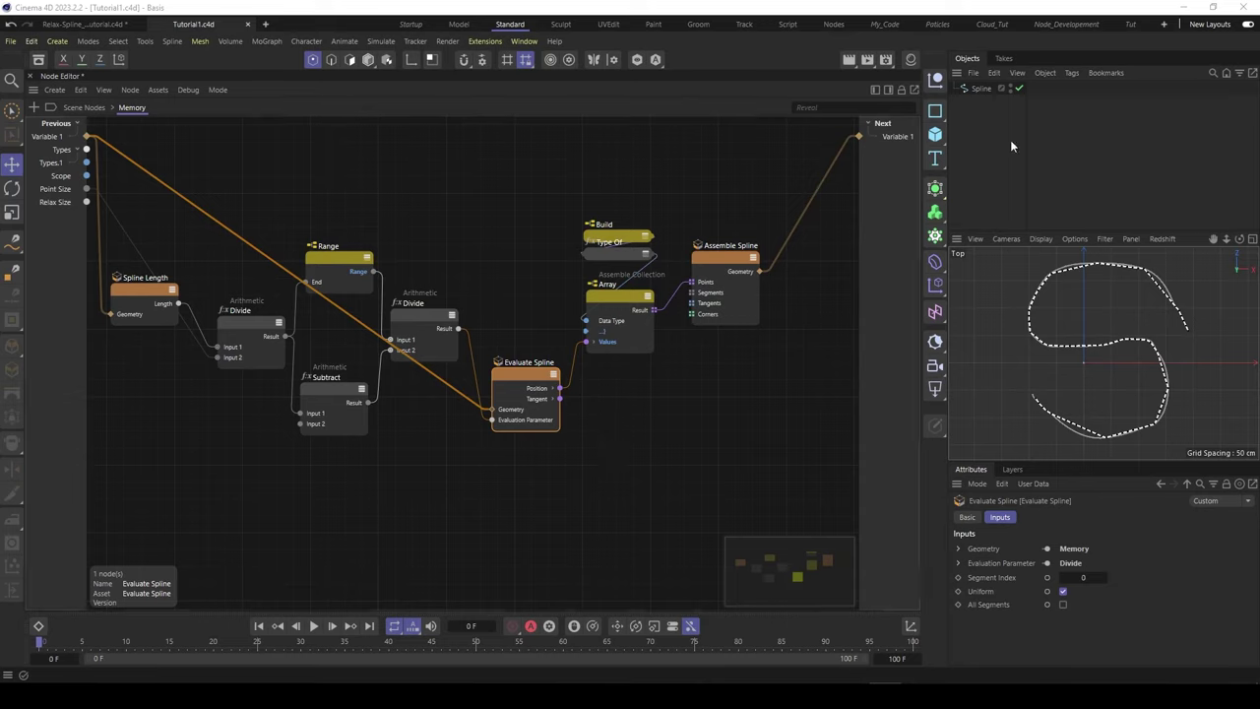
{"action": "left_click", "coordinate": [1011, 87], "text": "alt"}
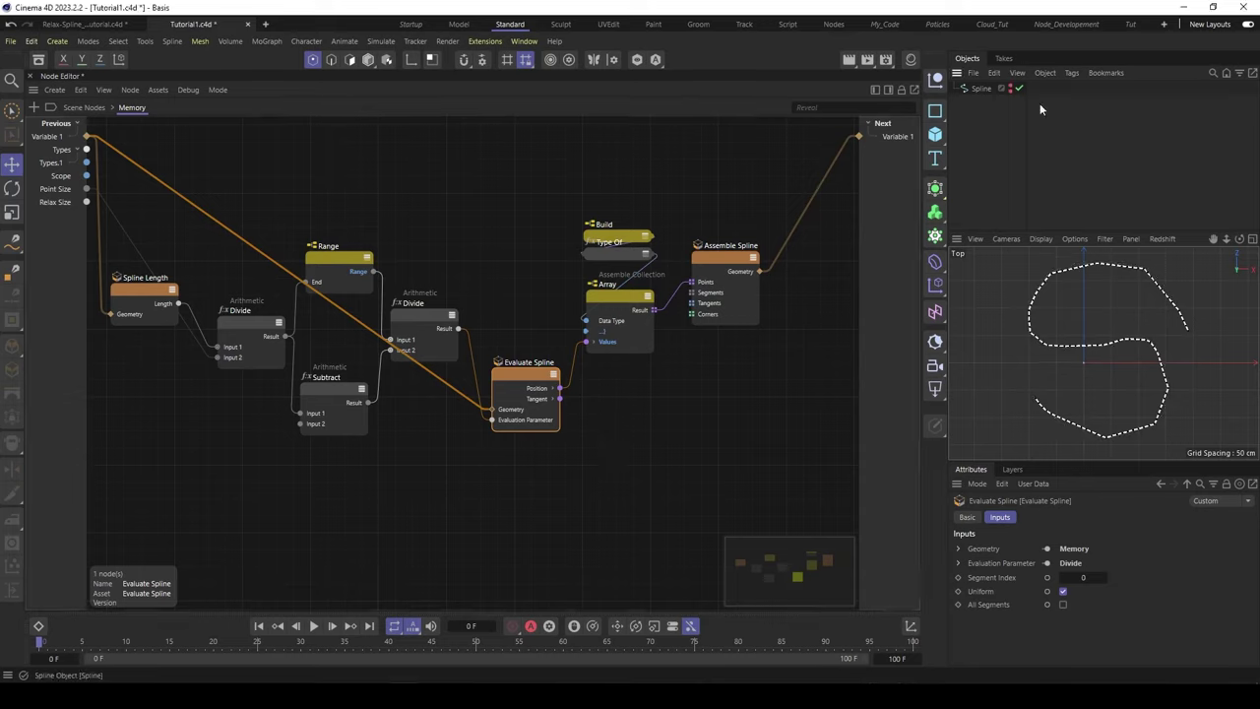
Move Assemble Spline further from the Array node and add a Relax Points node above the gap.
{"action": "left_click", "coordinate": [690, 347]}
{"action": "middle_click_drag", "start_coordinate": [792, 338], "coordinate": [695, 347]}
{"action": "left_click_drag", "start_coordinate": [609, 264], "coordinate": [755, 278]}
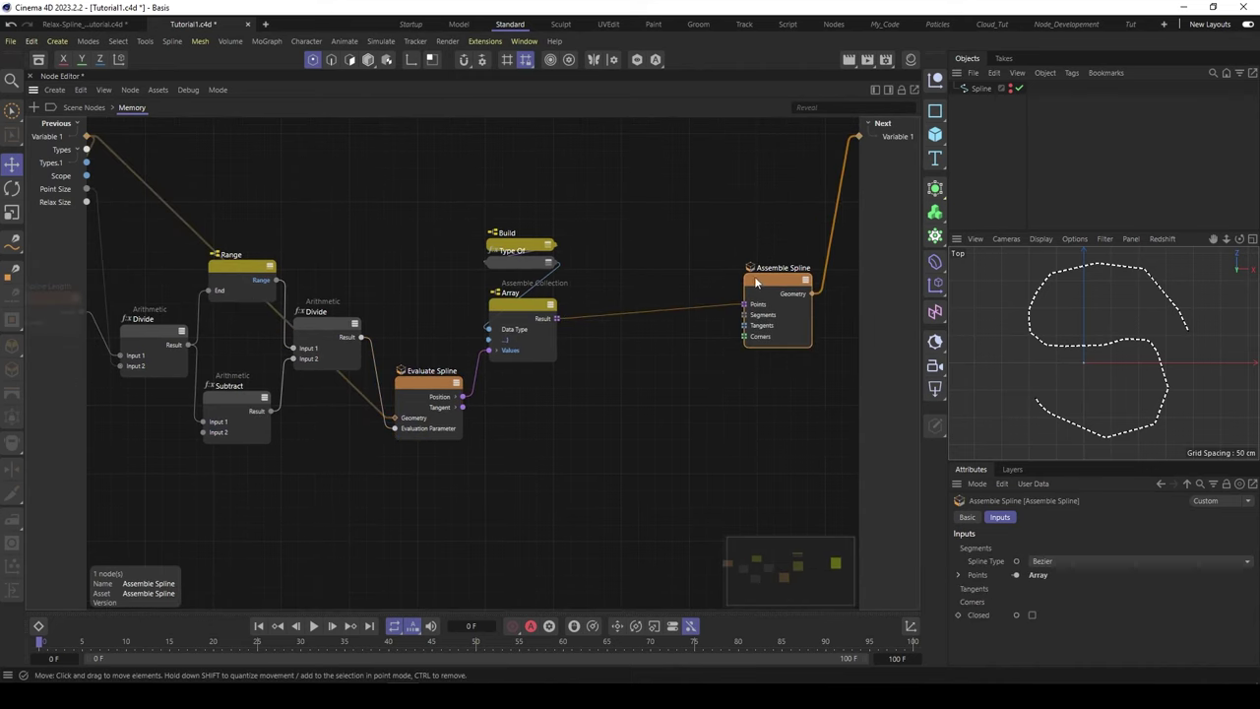
{"action": "double_click", "coordinate": [630, 210]}
{"action": "type", "text": "rela"}
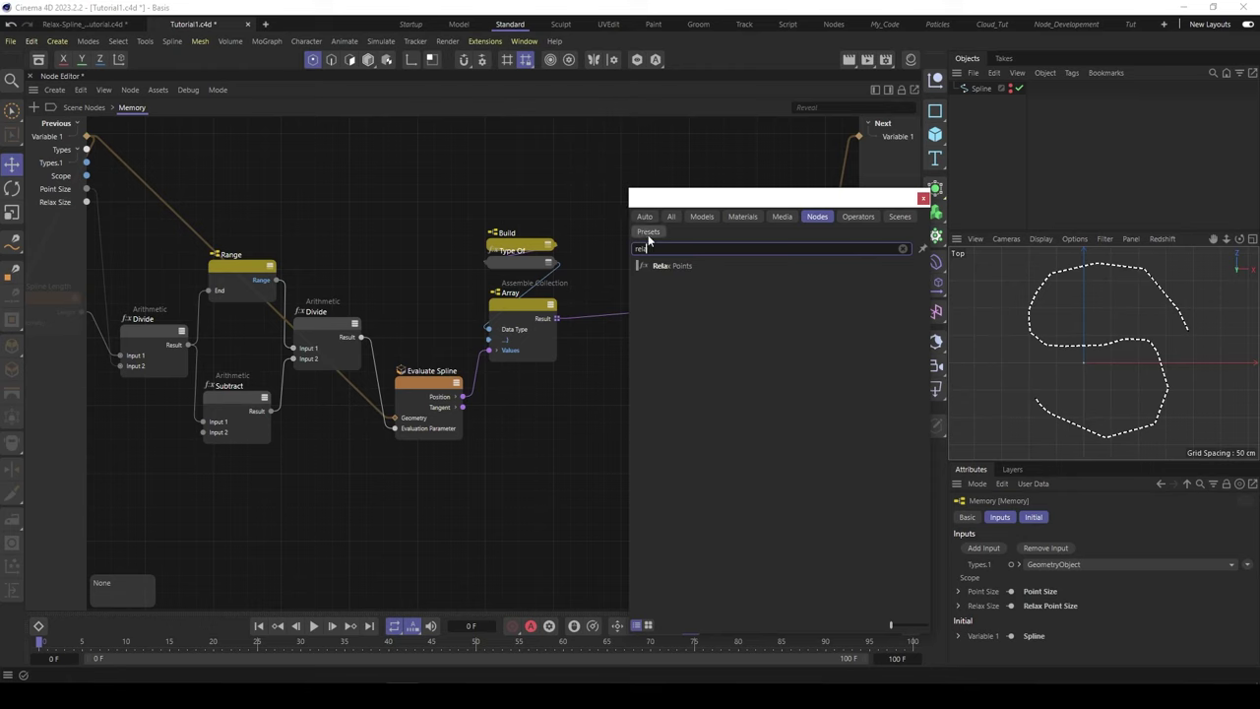
{"action": "double_click", "coordinate": [666, 267]}
{"action": "left_click_drag", "start_coordinate": [633, 225], "coordinate": [636, 239]}
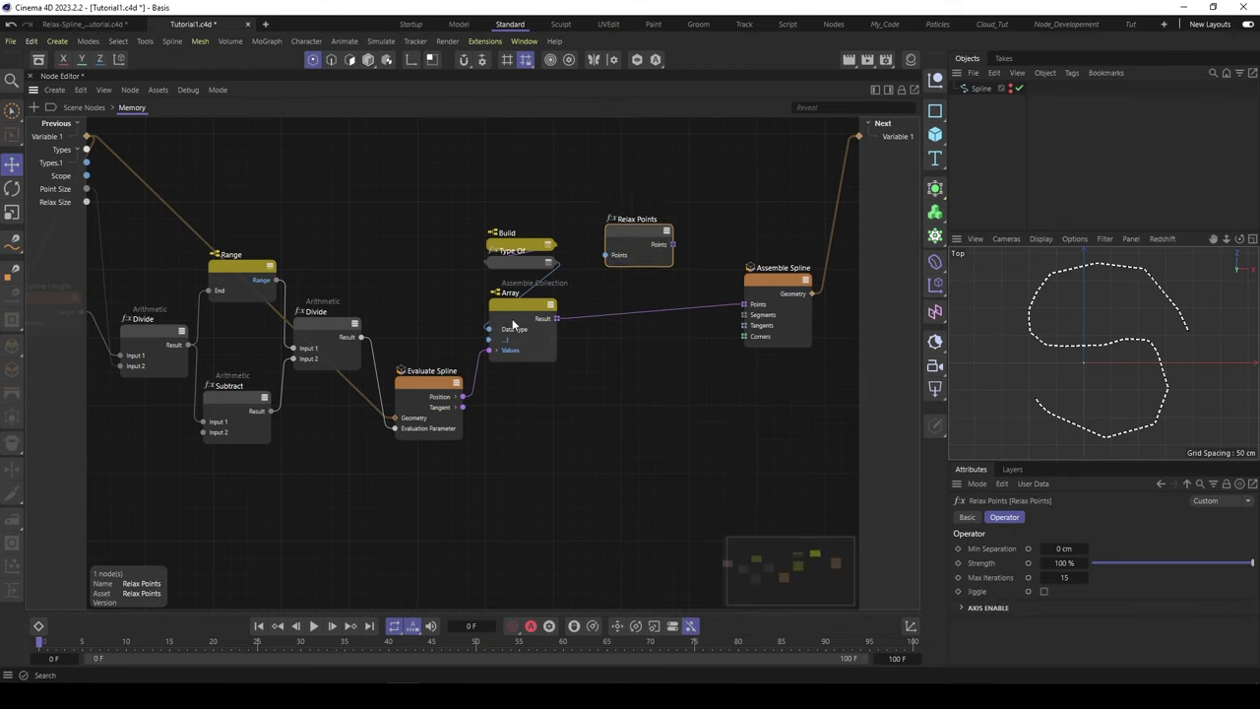
Connect the Array's Result to Relax Points' Points and Memory's Relax Size to its Min Separation.
{"action": "left_click_drag", "start_coordinate": [556, 318], "coordinate": [616, 220]}
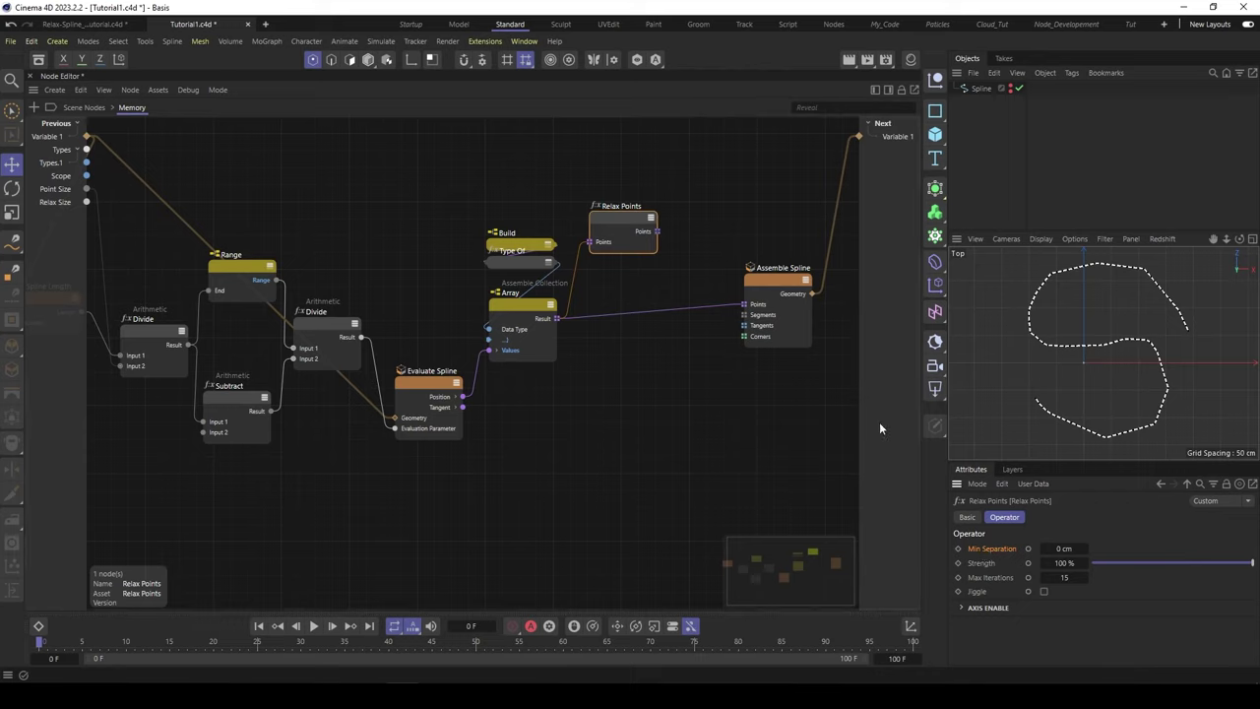
{"action": "left_click_drag", "start_coordinate": [1026, 548], "coordinate": [87, 202]}
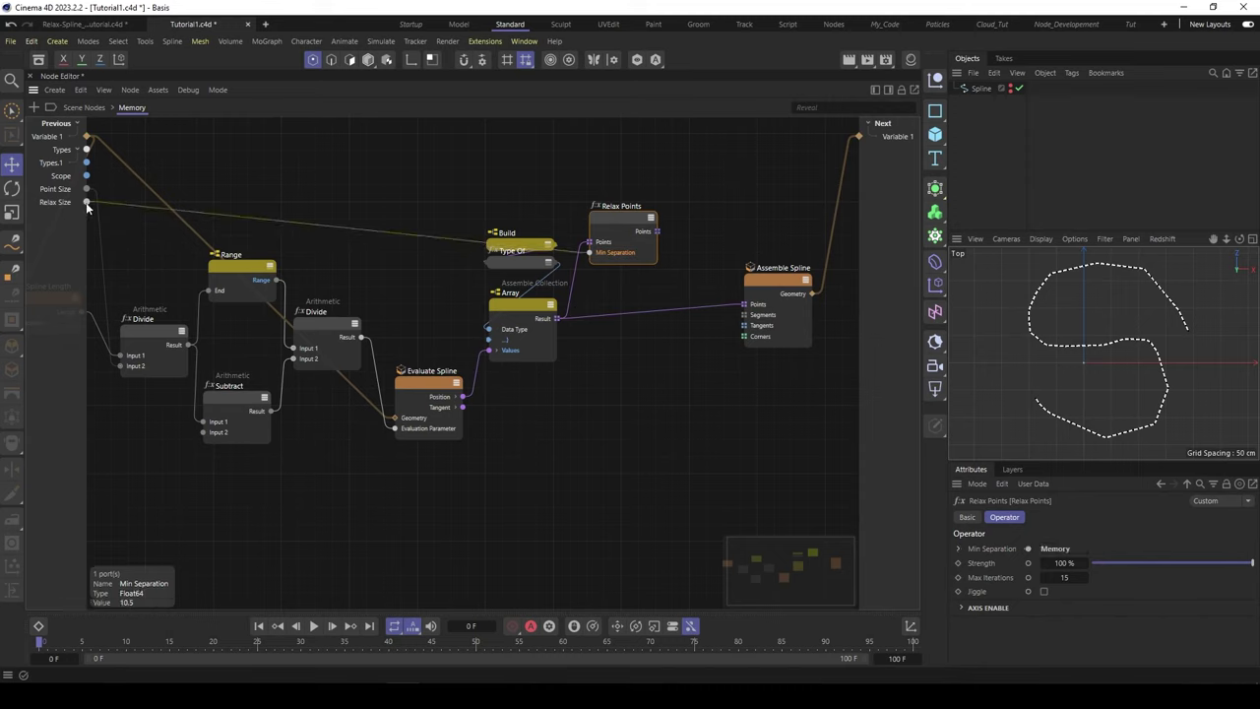
{"action": "left_click_drag", "start_coordinate": [624, 223], "coordinate": [615, 216]}
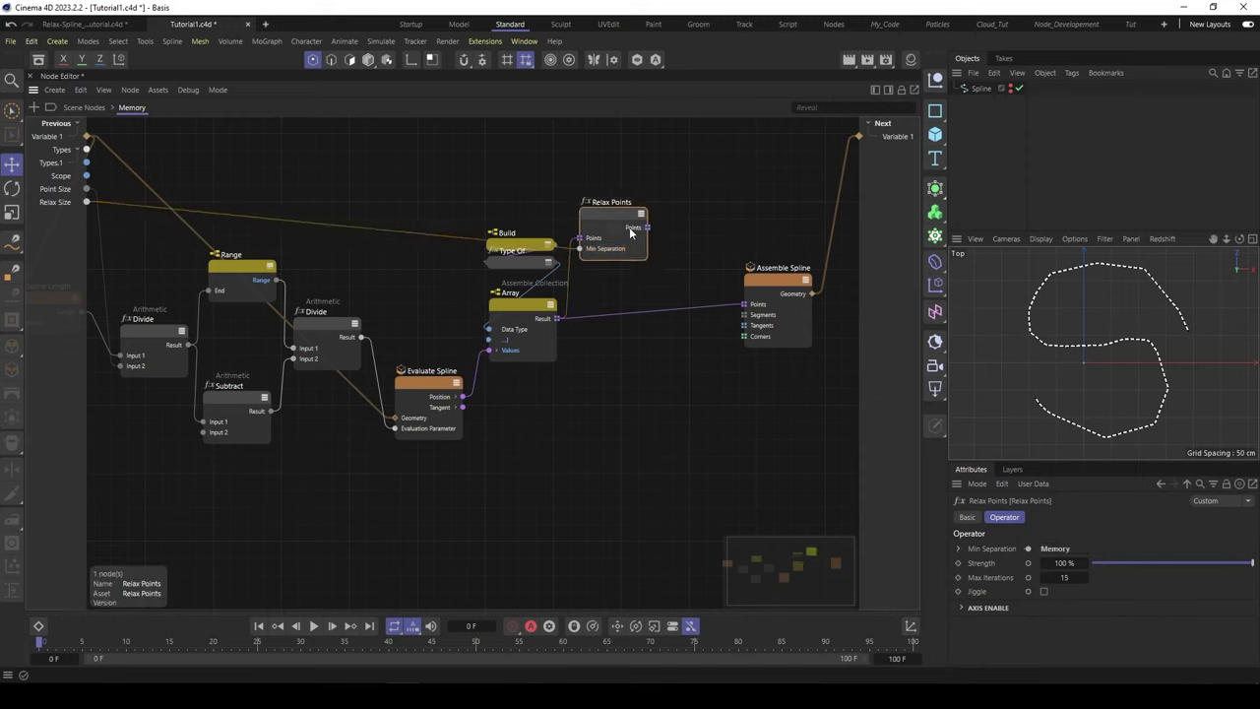
Add an Iterate Collection node between Relax Points and Assemble Spline, adjusting the neighbouring nodes' positions.
{"action": "left_click", "coordinate": [631, 230]}
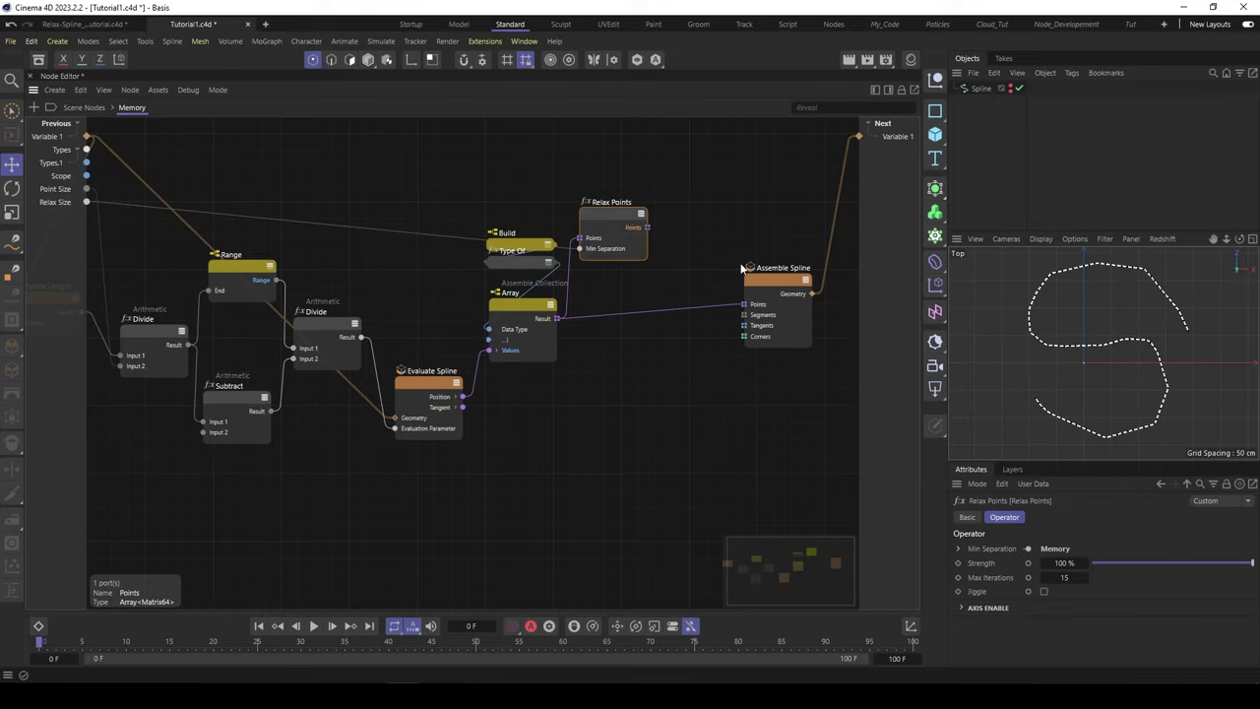
{"action": "left_click_drag", "start_coordinate": [775, 284], "coordinate": [780, 288]}
{"action": "left_click_drag", "start_coordinate": [603, 208], "coordinate": [598, 206]}
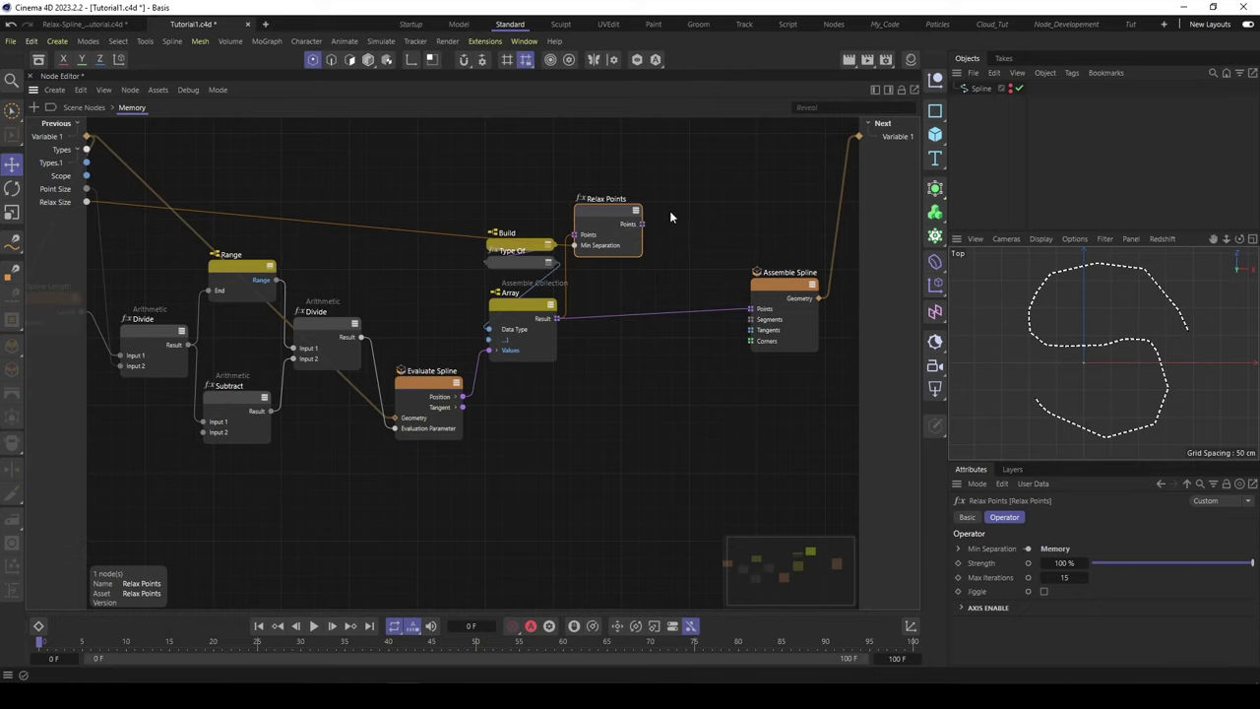
{"action": "left_click_drag", "start_coordinate": [610, 213], "coordinate": [612, 215]}
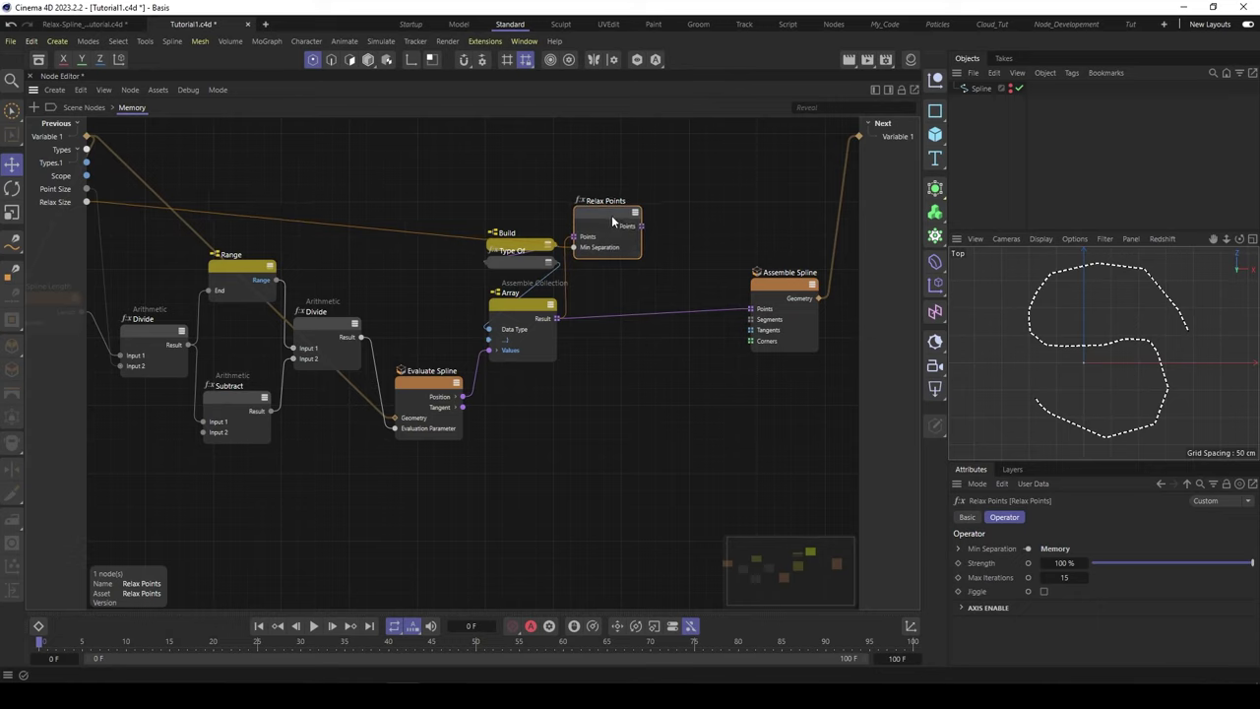
{"action": "double_click", "coordinate": [673, 215]}
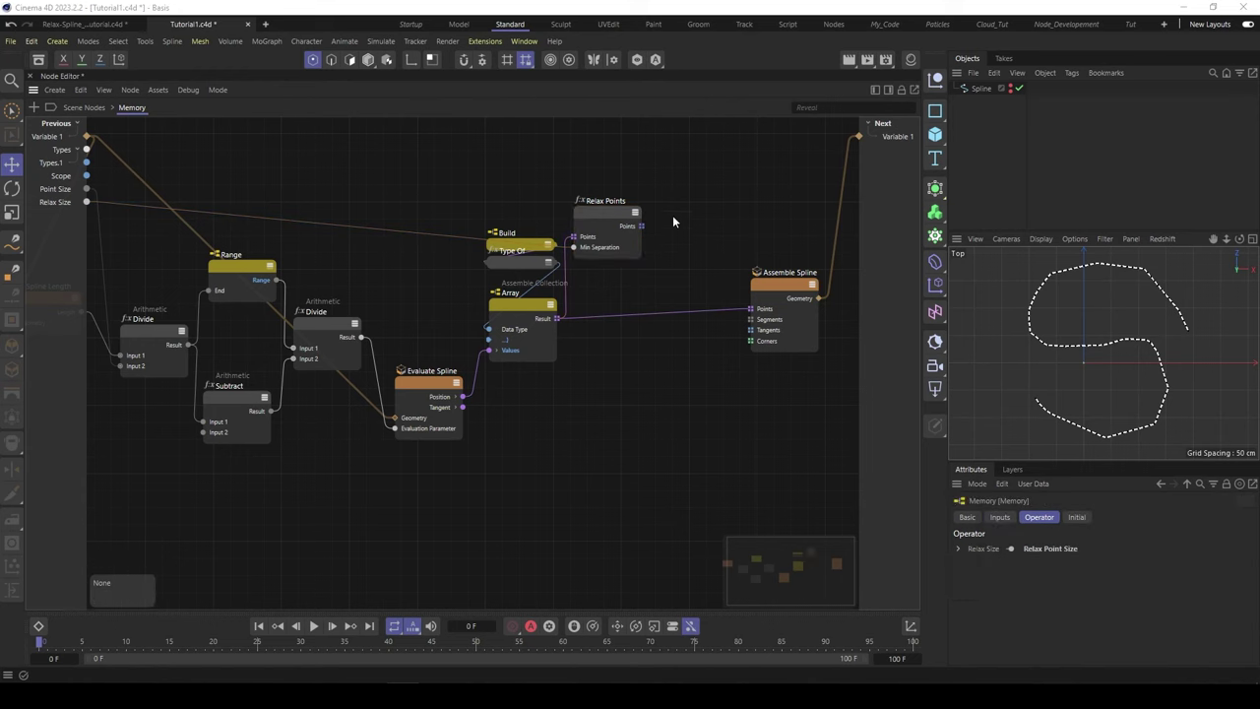
{"action": "type", "text": "ter"}
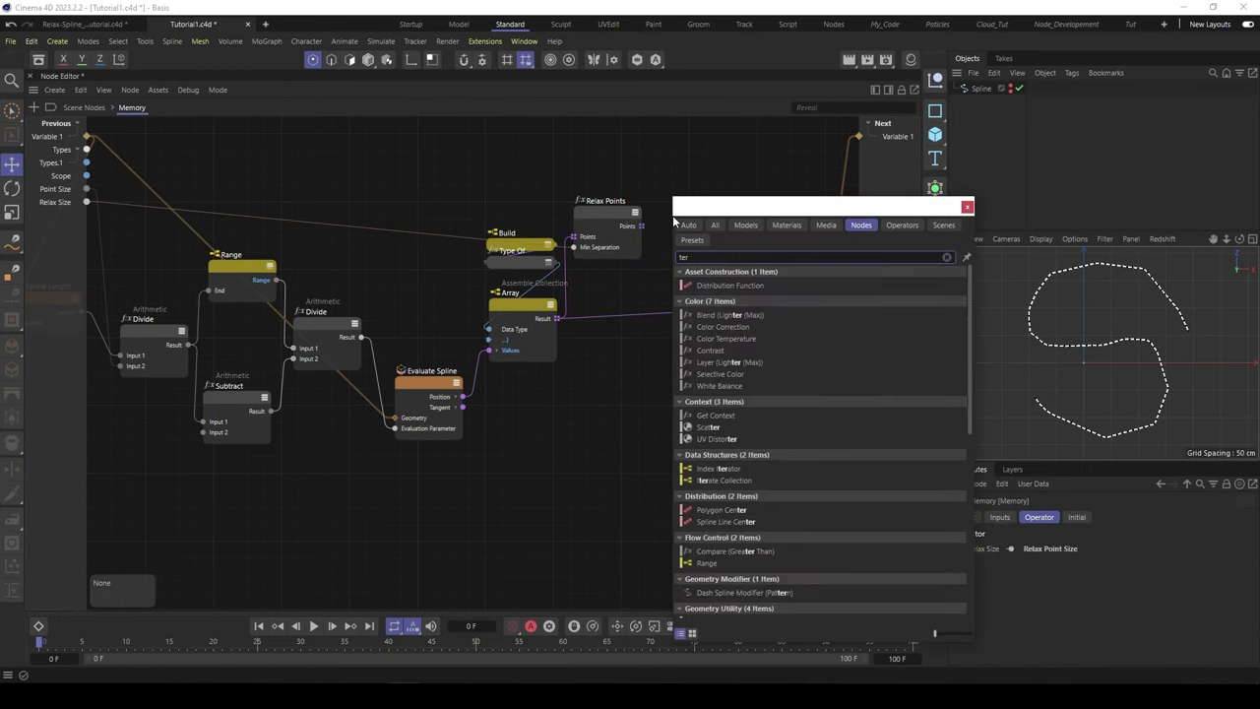
{"action": "double_click", "coordinate": [729, 479]}
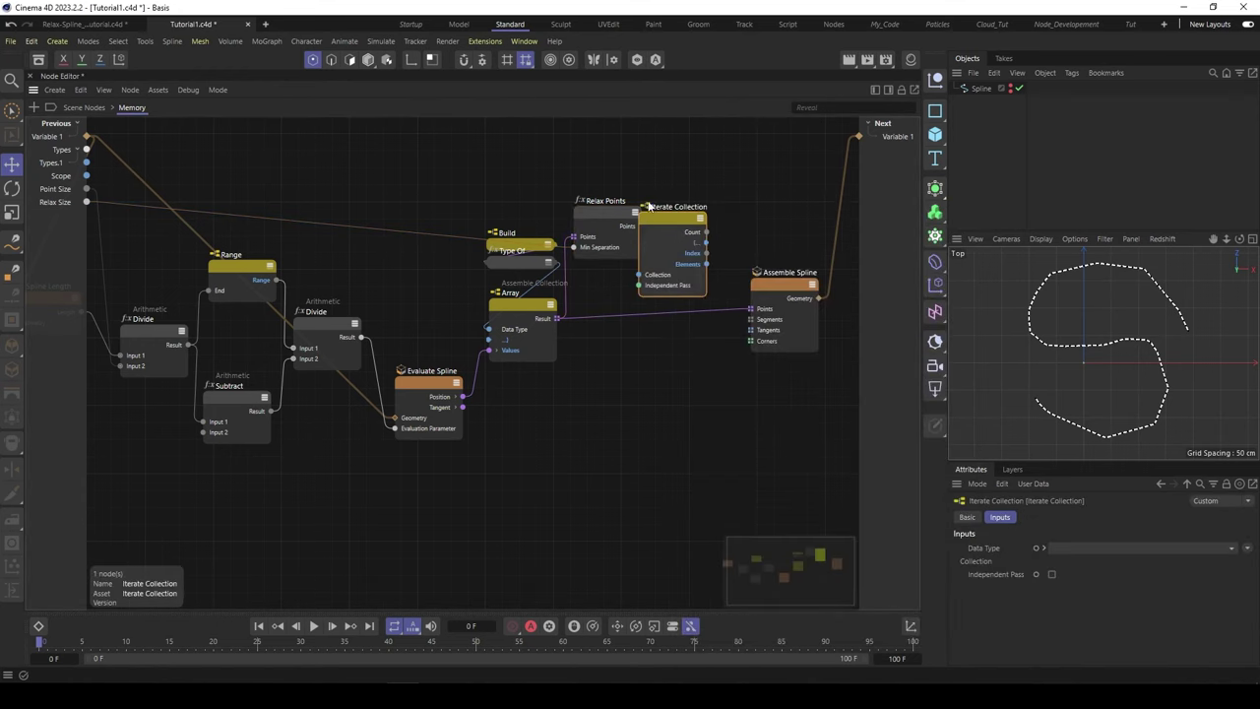
Connect Relax Points' Points to Iterate Collection's Collection and move Assemble Spline further away to free space.
{"action": "left_click_drag", "start_coordinate": [647, 206], "coordinate": [663, 183]}
{"action": "left_click_drag", "start_coordinate": [641, 227], "coordinate": [655, 253]}
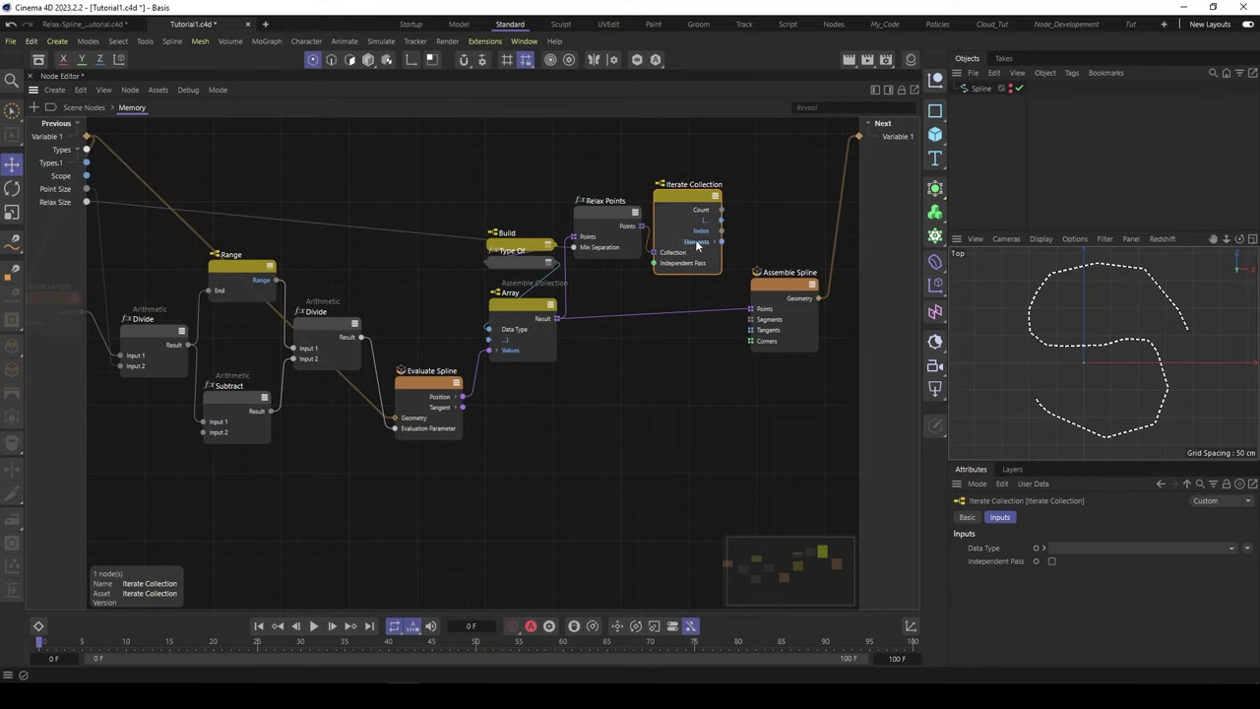
{"action": "middle_click_drag", "start_coordinate": [849, 257], "coordinate": [762, 266]}
{"action": "left_click_drag", "start_coordinate": [702, 294], "coordinate": [759, 289]}
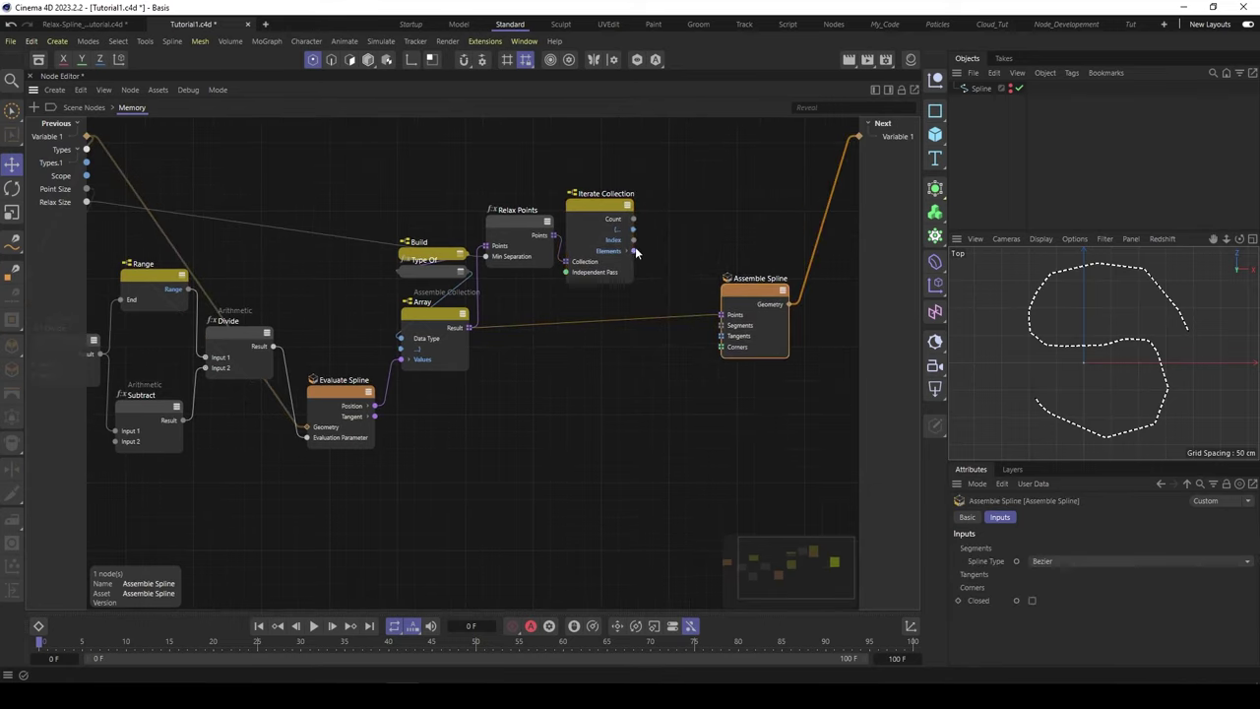
Expand the Elements output of Iterate Collection into its sub-ports and reposition the node slightly higher.
{"action": "left_click", "coordinate": [626, 252]}
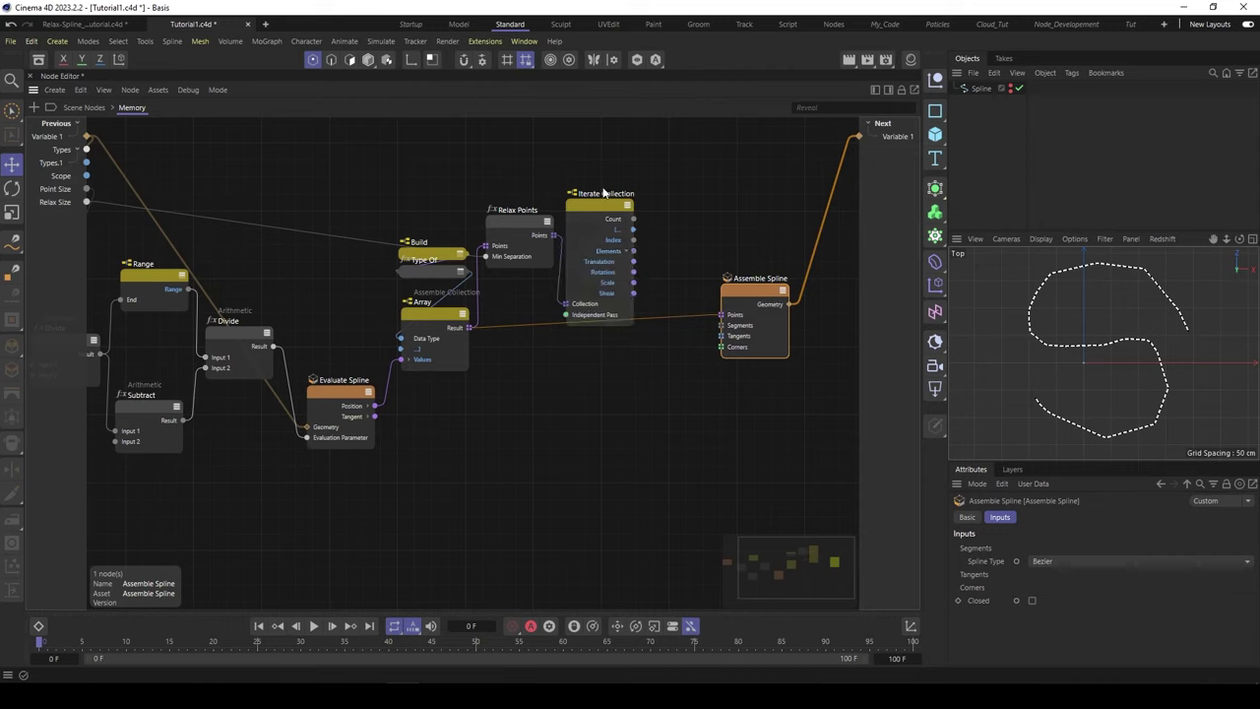
{"action": "left_click_drag", "start_coordinate": [605, 193], "coordinate": [602, 171]}
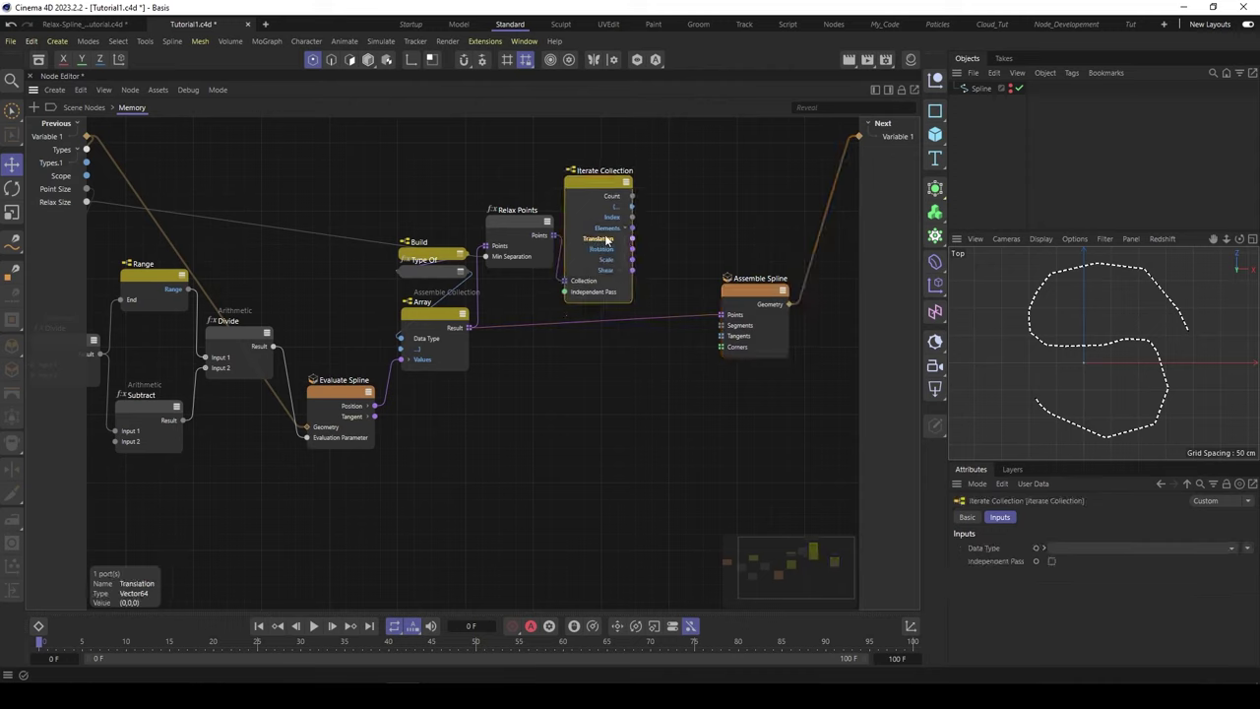
{"action": "left_click_drag", "start_coordinate": [598, 179], "coordinate": [603, 178]}
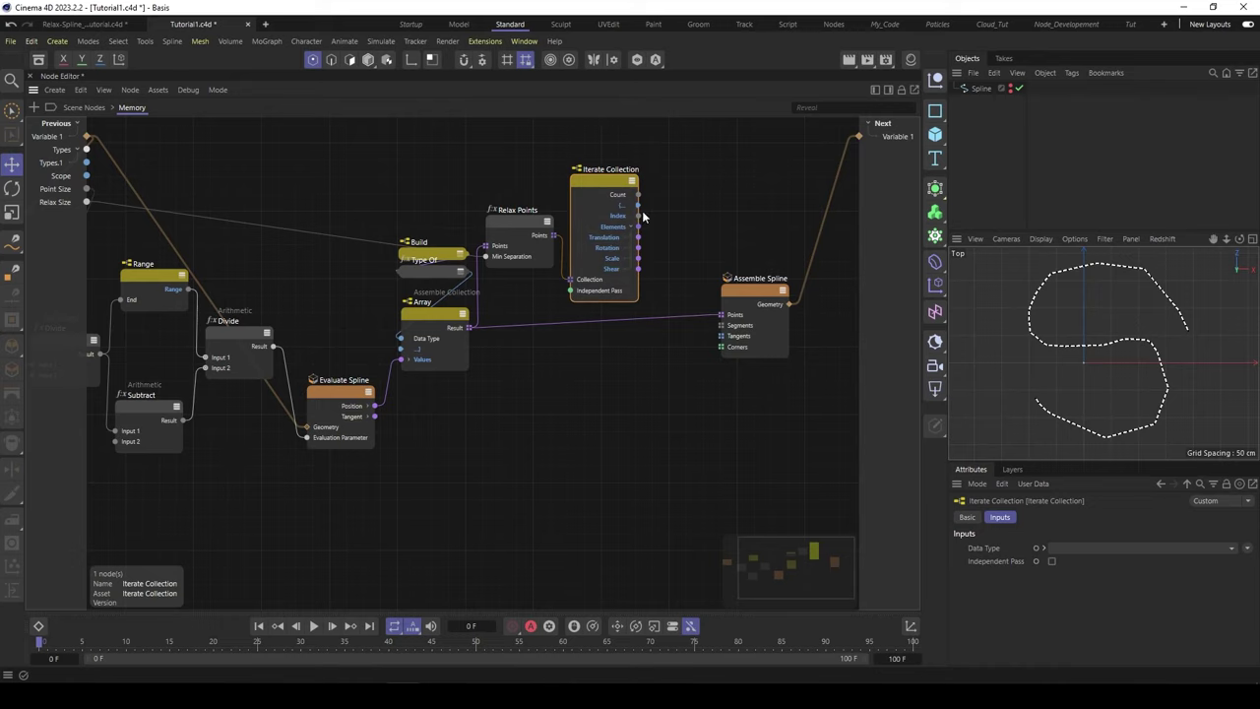
Add an Assemble Collection node and place it between Iterate Collection and Assemble Spline.
{"action": "middle_click_drag", "start_coordinate": [716, 198], "coordinate": [682, 209]}
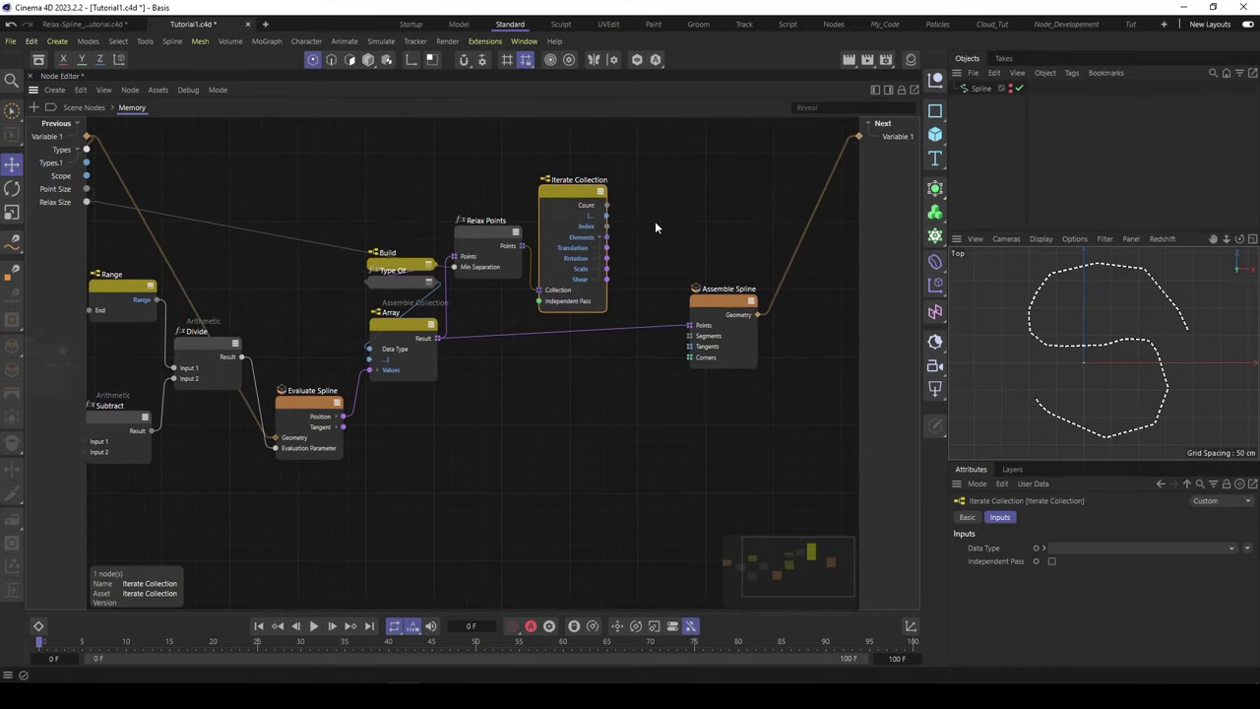
{"action": "double_click", "coordinate": [650, 239]}
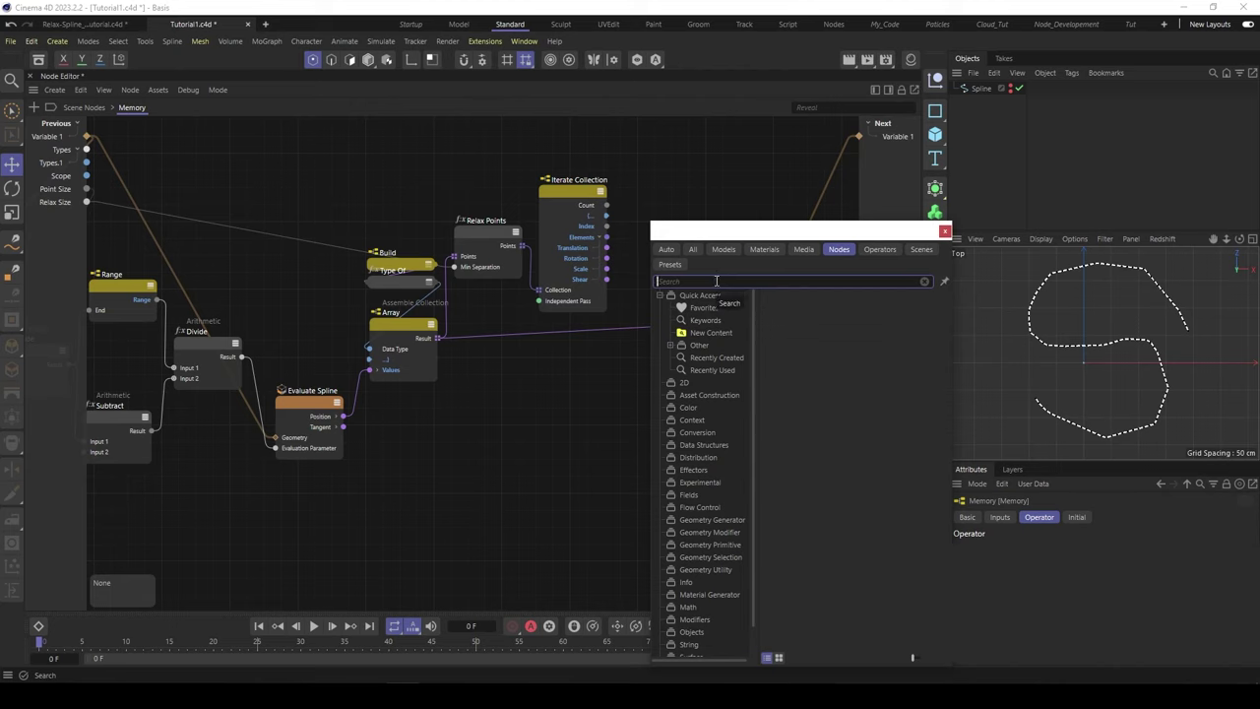
{"action": "type", "text": "ass"}
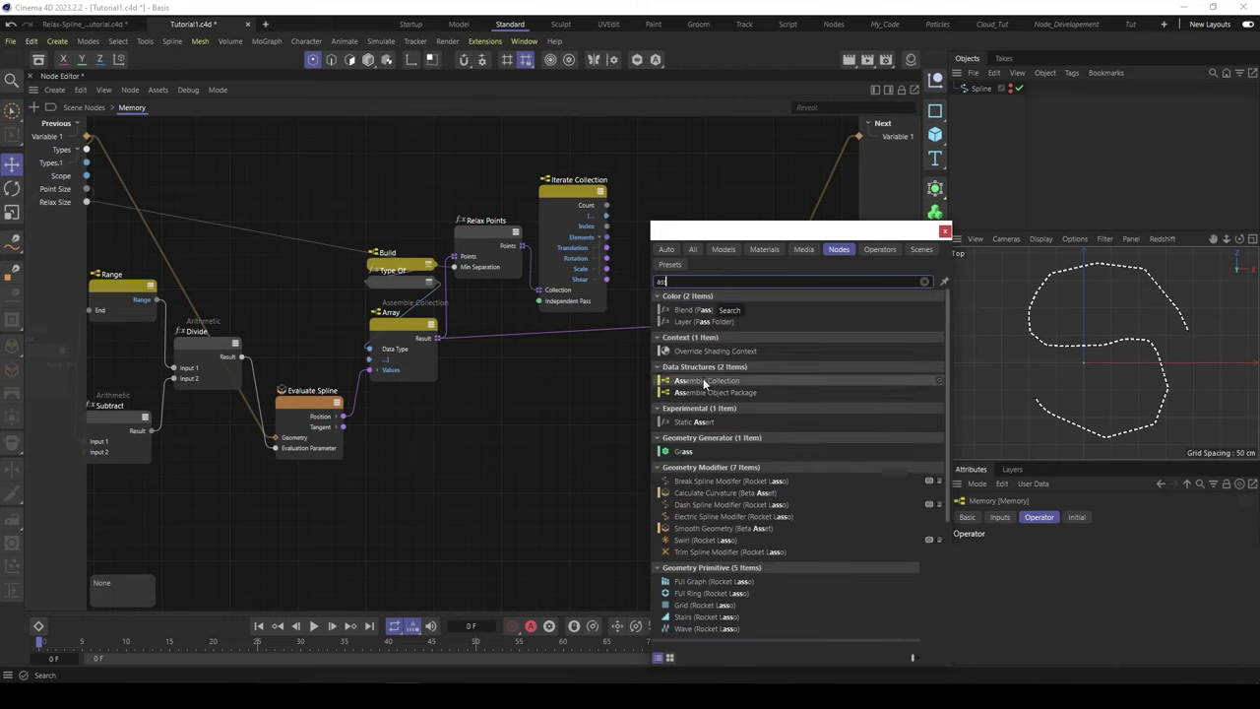
{"action": "double_click", "coordinate": [703, 381]}
{"action": "left_click_drag", "start_coordinate": [637, 252], "coordinate": [646, 222]}
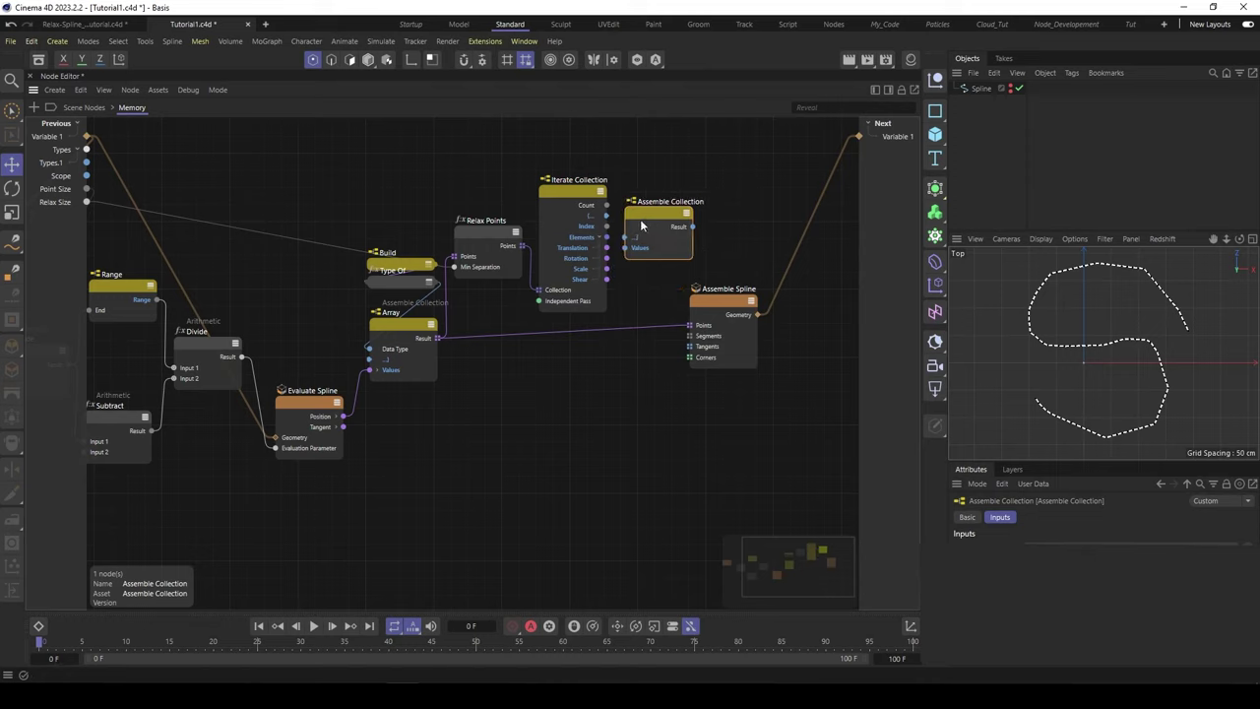
Move Build aside, expand Type Of, and connect its Data Type output to the new Assemble Collection's Data Type.
{"action": "left_click", "coordinate": [993, 541]}
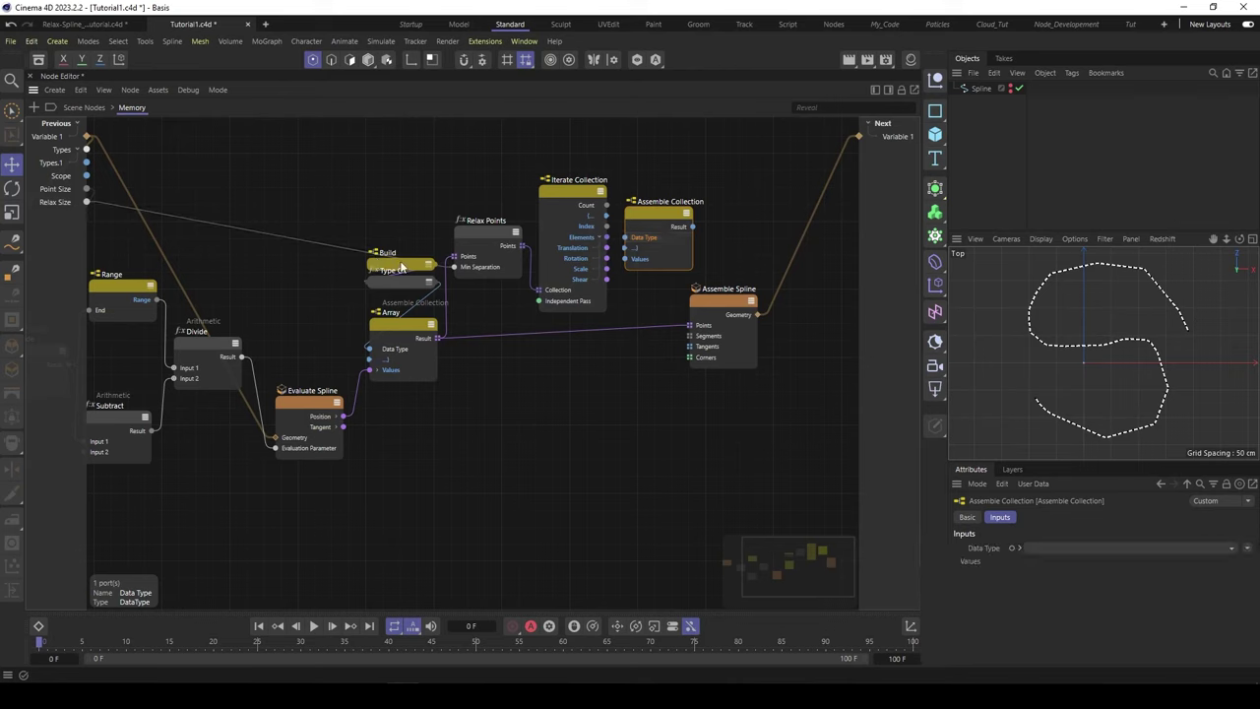
{"action": "left_click_drag", "start_coordinate": [399, 262], "coordinate": [356, 222]}
{"action": "left_click", "coordinate": [352, 258]}
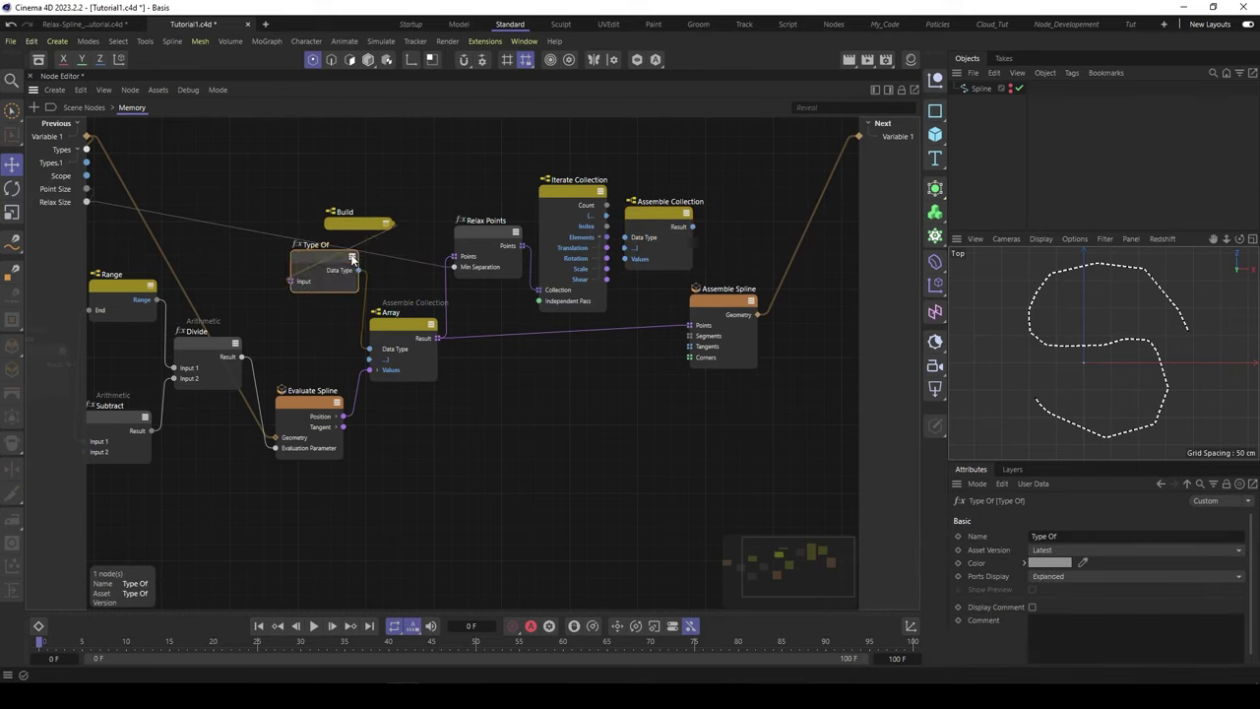
{"action": "left_click_drag", "start_coordinate": [358, 270], "coordinate": [652, 214]}
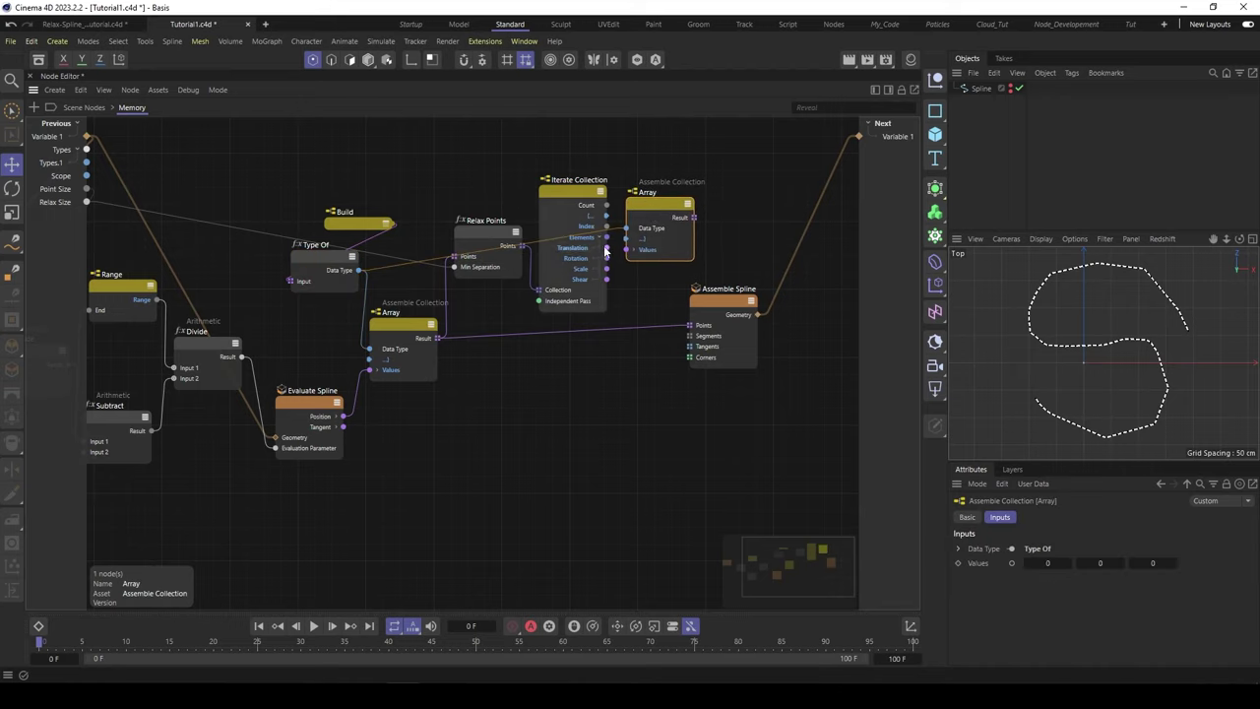
Connect Iterate Collection's Translation to the new Array's Values and its Result to Assemble Spline's Points.
{"action": "left_click_drag", "start_coordinate": [606, 248], "coordinate": [655, 217]}
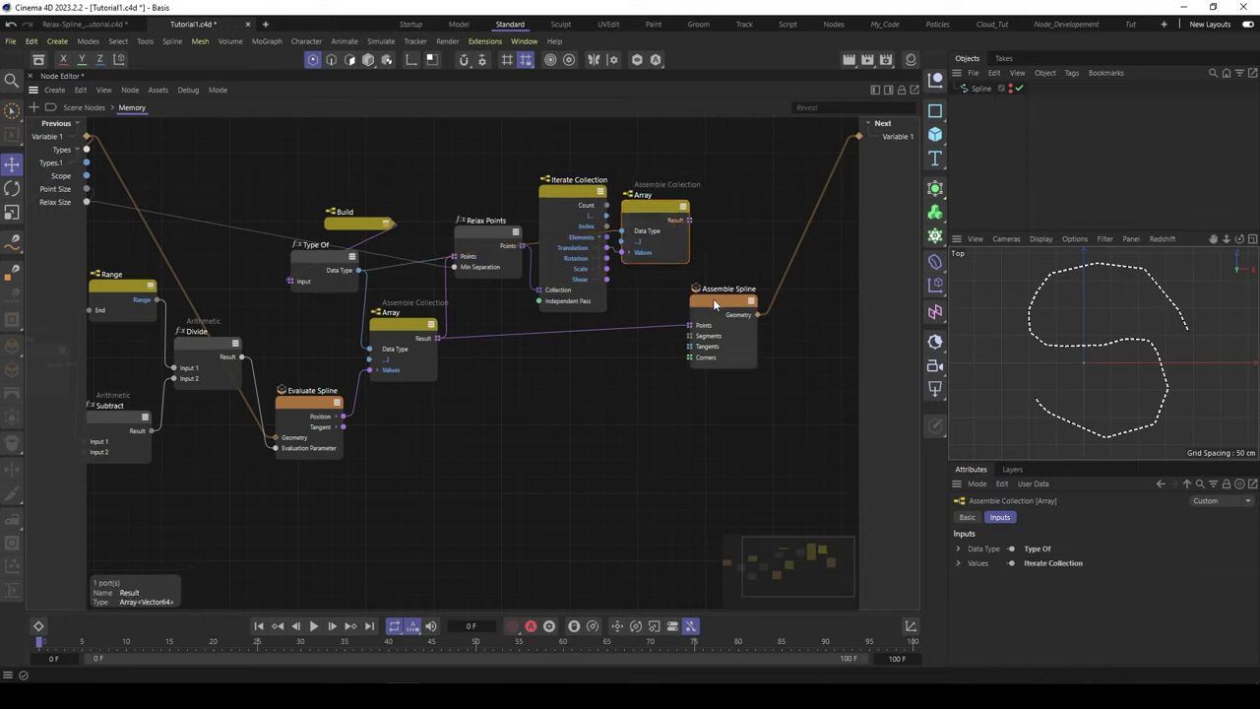
{"action": "left_click_drag", "start_coordinate": [713, 298], "coordinate": [740, 292]}
{"action": "left_click_drag", "start_coordinate": [690, 220], "coordinate": [725, 328]}
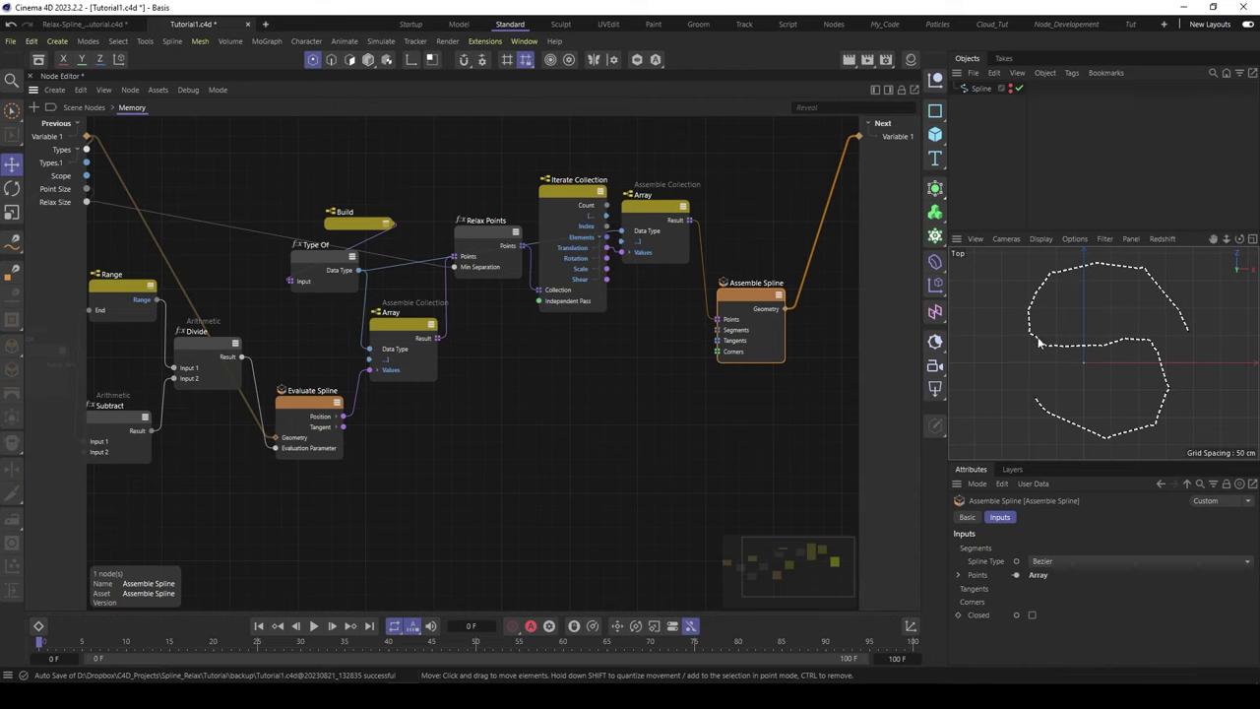
Review the complete Memory node chain and play the animation to check how the spline relaxes.
{"action": "middle_click_drag", "start_coordinate": [416, 193], "coordinate": [460, 179]}
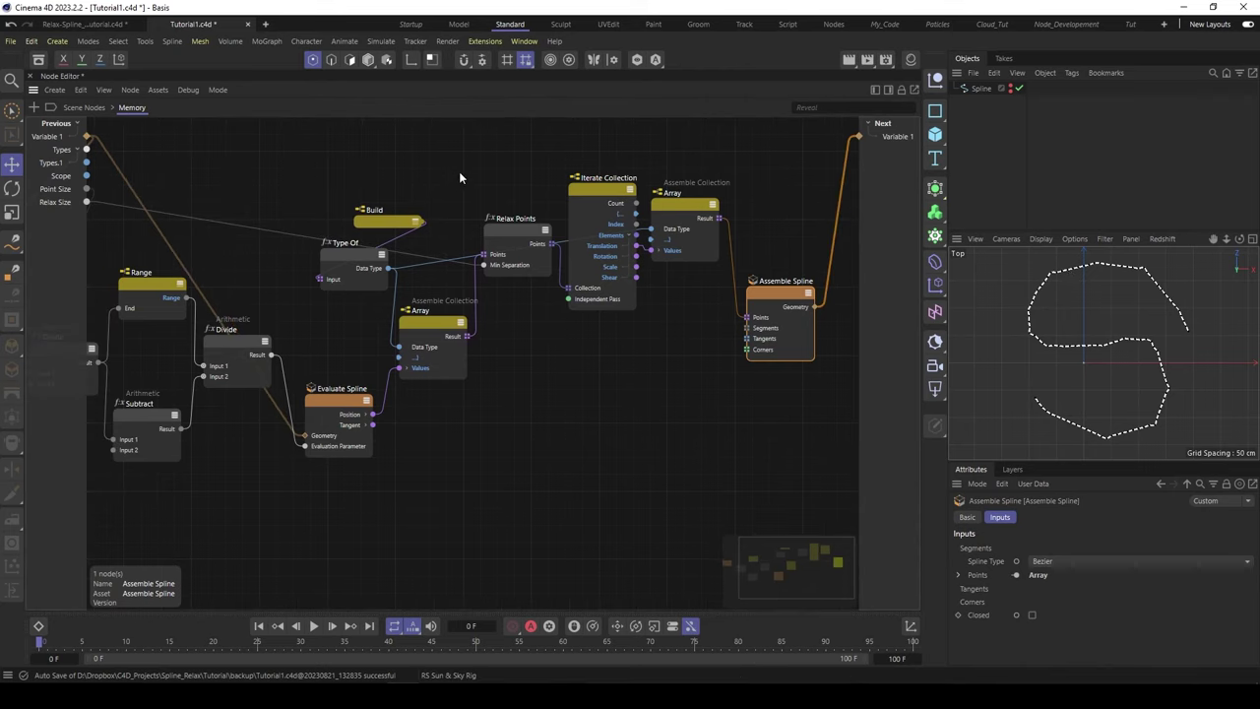
{"action": "right_click_drag", "start_coordinate": [482, 173], "coordinate": [460, 171], "text": "alt"}
{"action": "middle_click_drag", "start_coordinate": [459, 172], "coordinate": [504, 186]}
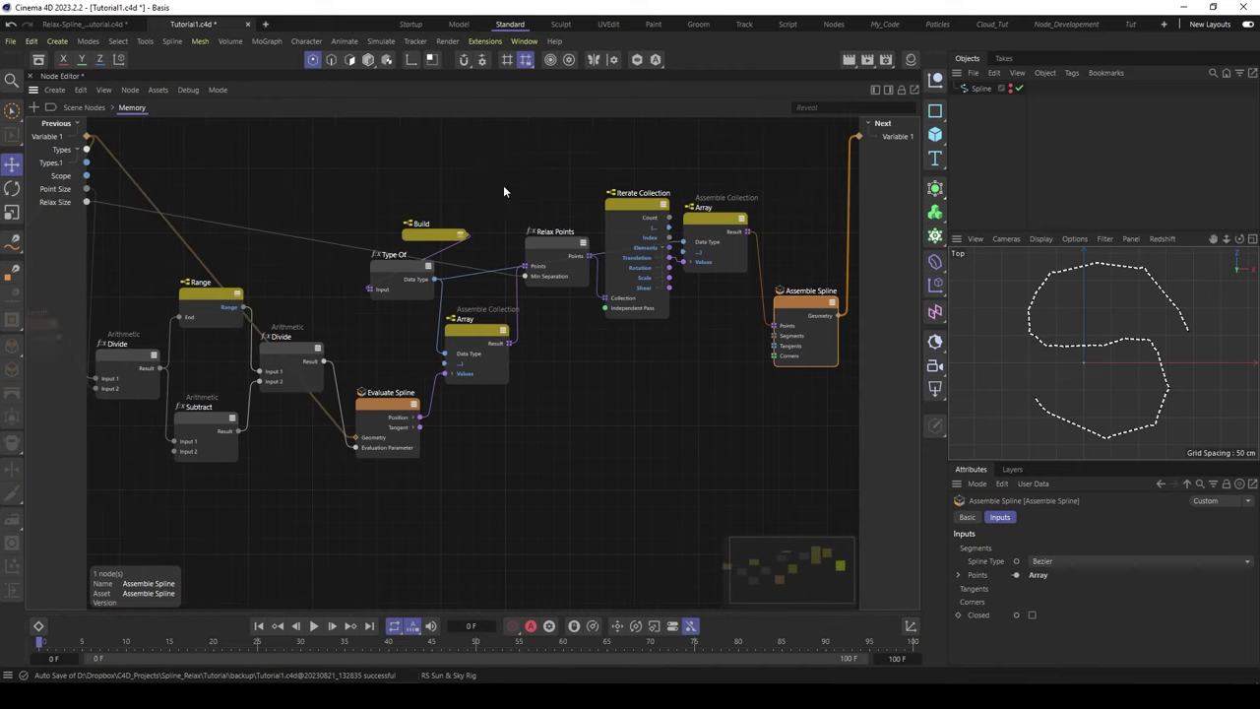
{"action": "right_click_drag", "start_coordinate": [486, 157], "coordinate": [455, 170], "text": "alt"}
{"action": "middle_click_drag", "start_coordinate": [486, 161], "coordinate": [514, 179]}
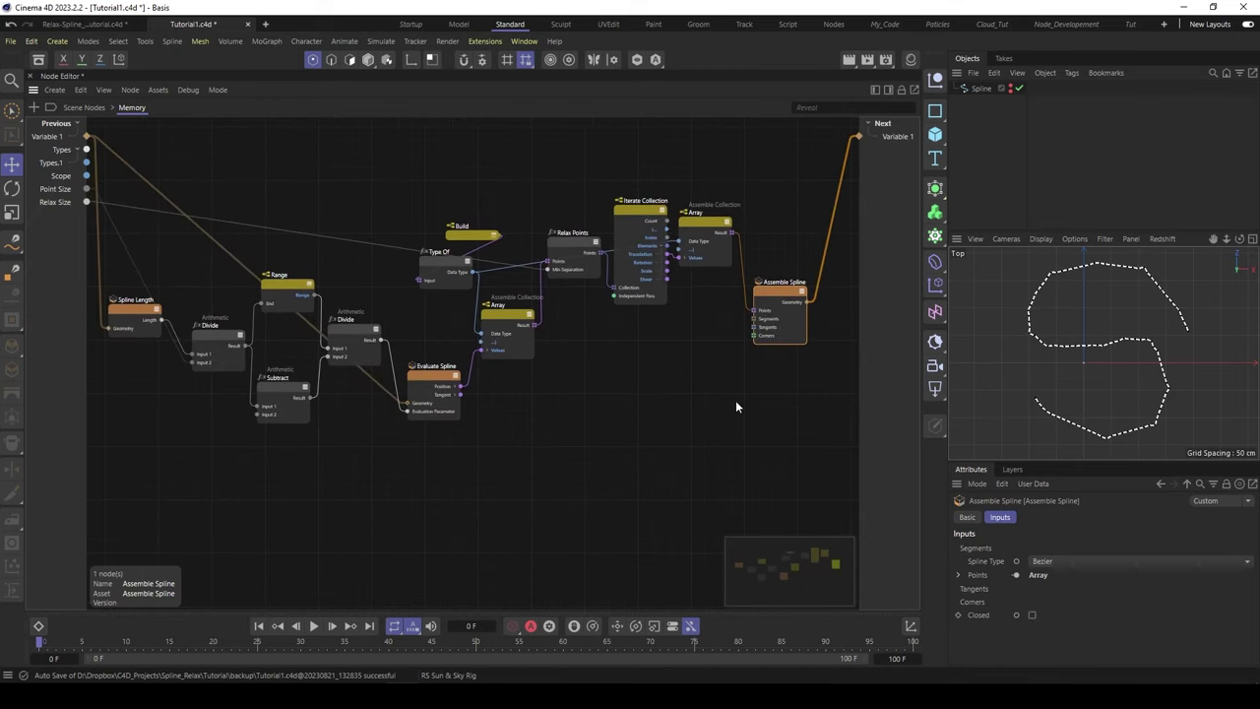
{"action": "key", "text": "F8"}
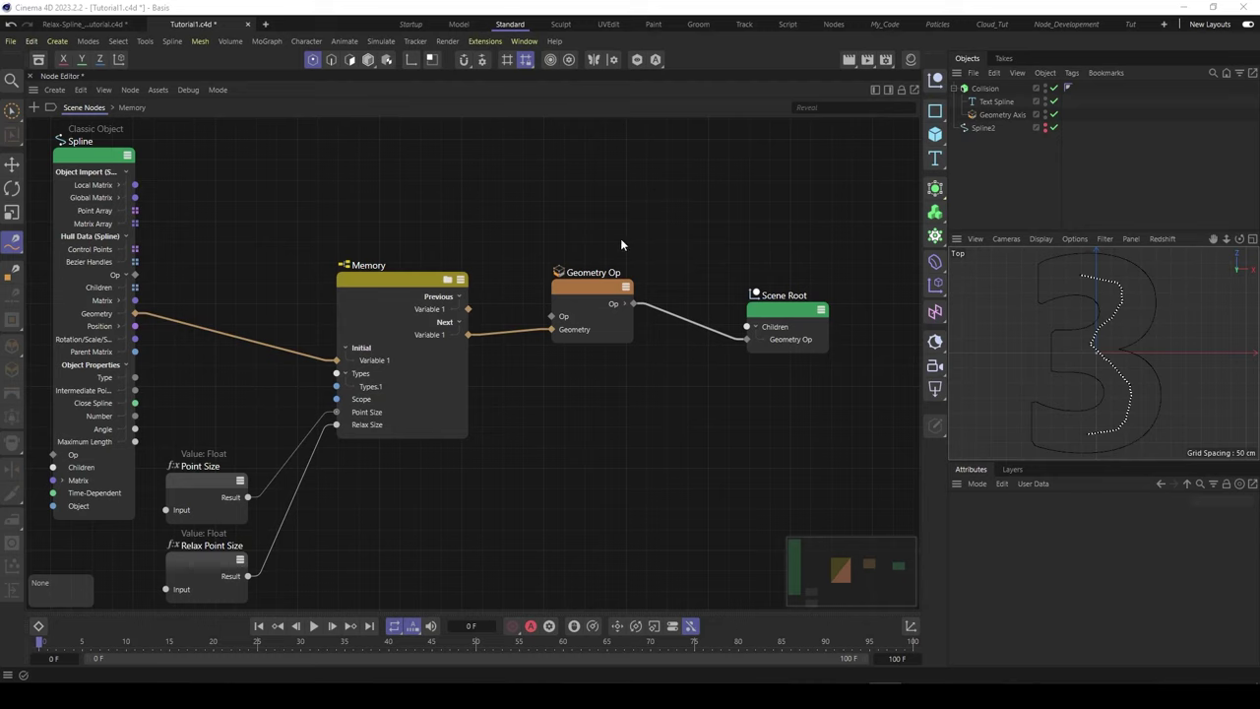
Examine the Collision extrude around the spline in perspective view, and check Spline2 and its Classic Object node.
{"action": "left_click", "coordinate": [992, 88]}
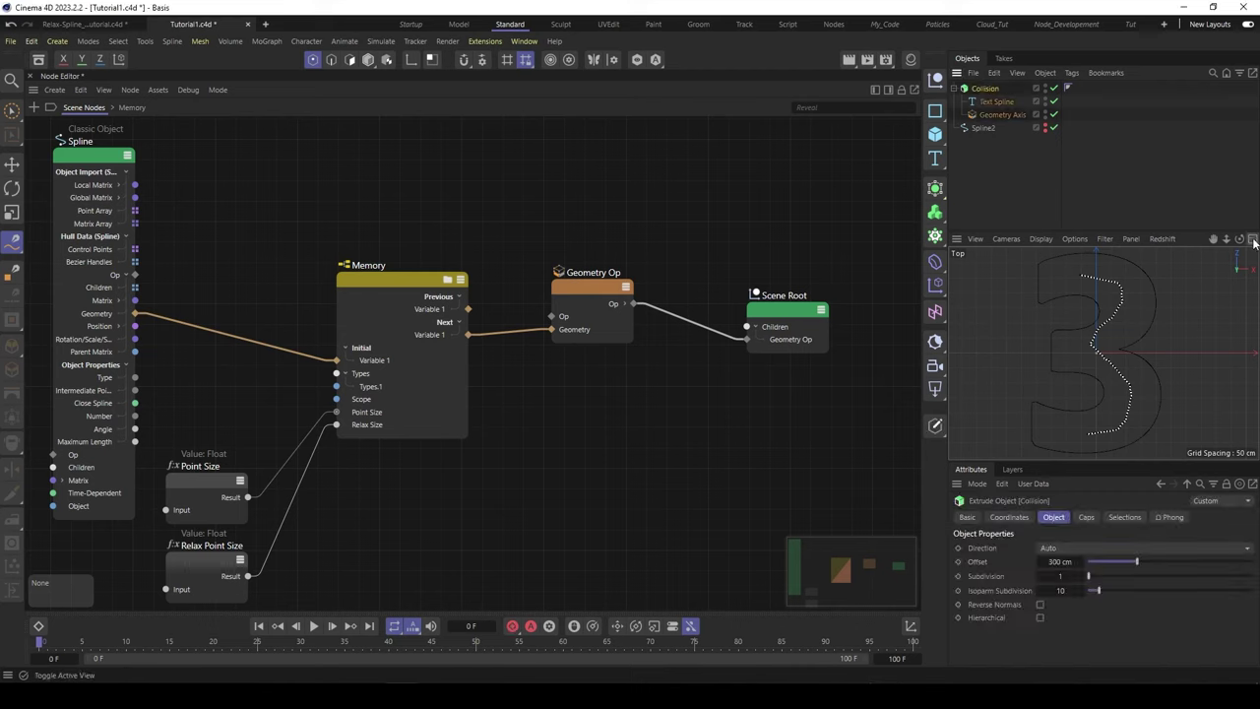
{"action": "left_click", "coordinate": [1253, 238]}
{"action": "left_click", "coordinate": [1096, 238]}
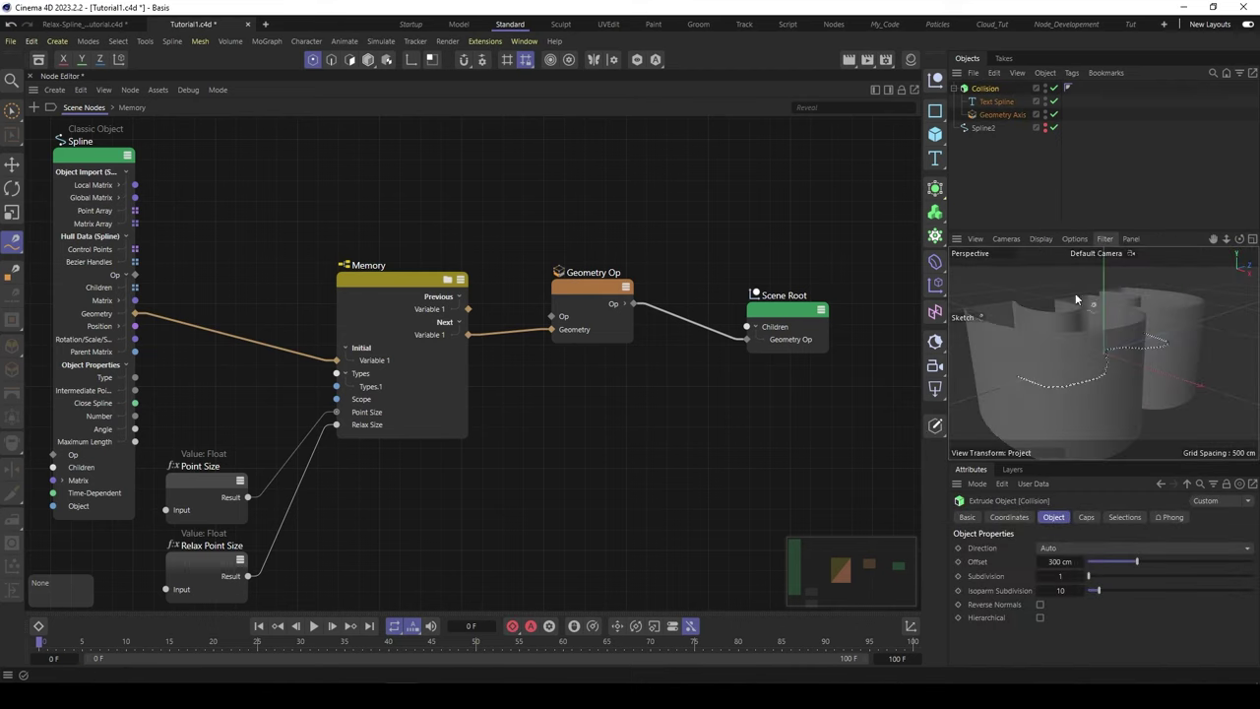
{"action": "left_click_drag", "start_coordinate": [1066, 339], "coordinate": [1108, 393], "text": "alt"}
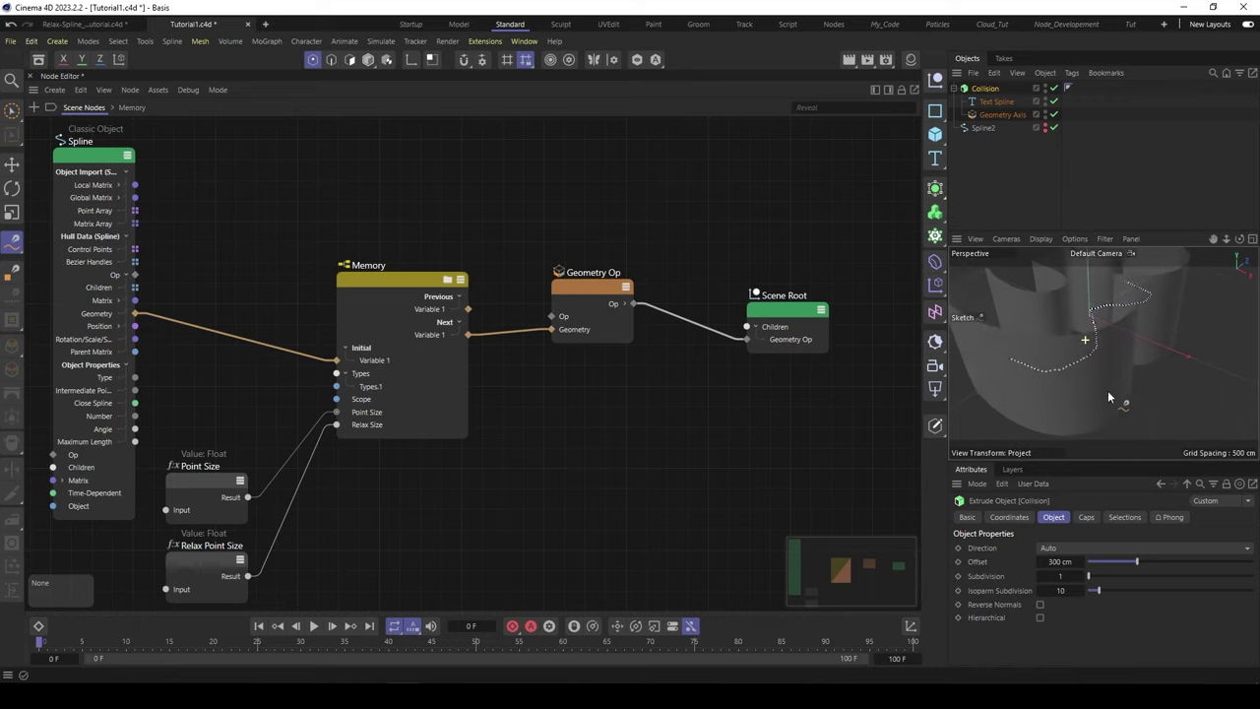
{"action": "scroll", "coordinate": [1065, 329], "scroll_direction": "down", "scroll_amount": 5}
{"action": "left_click_drag", "start_coordinate": [1065, 329], "coordinate": [1120, 303], "text": "alt"}
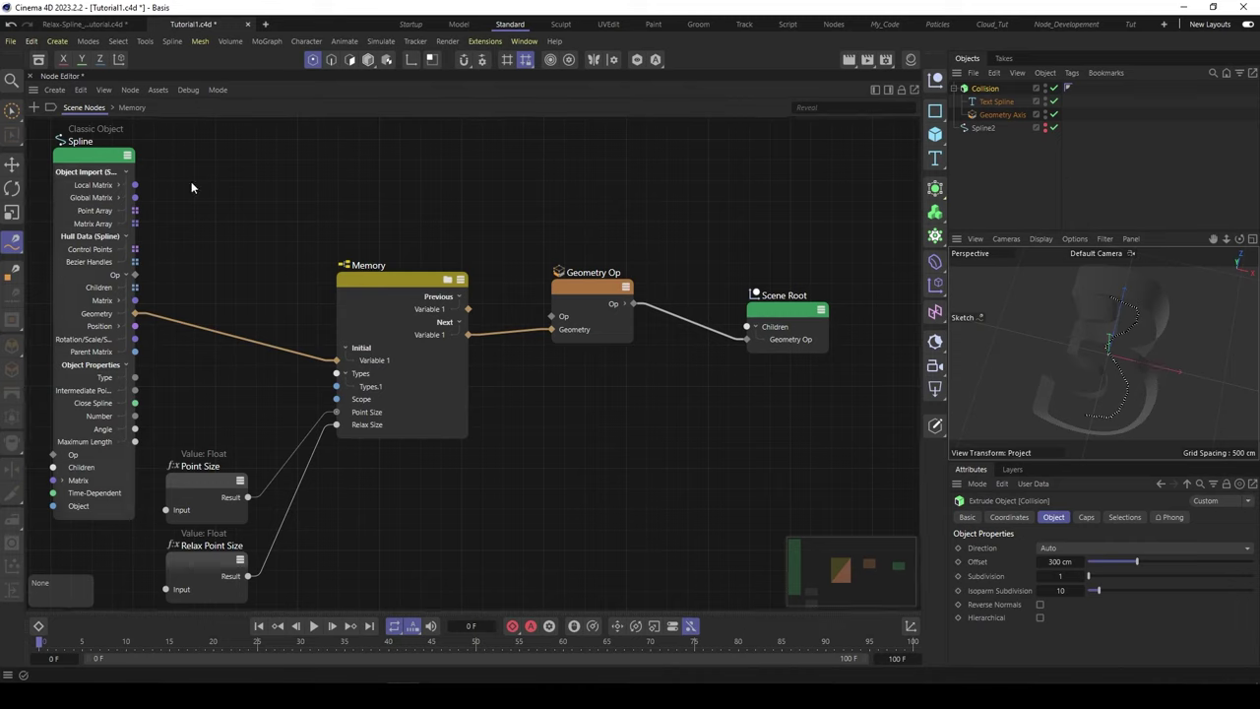
{"action": "left_click", "coordinate": [979, 129]}
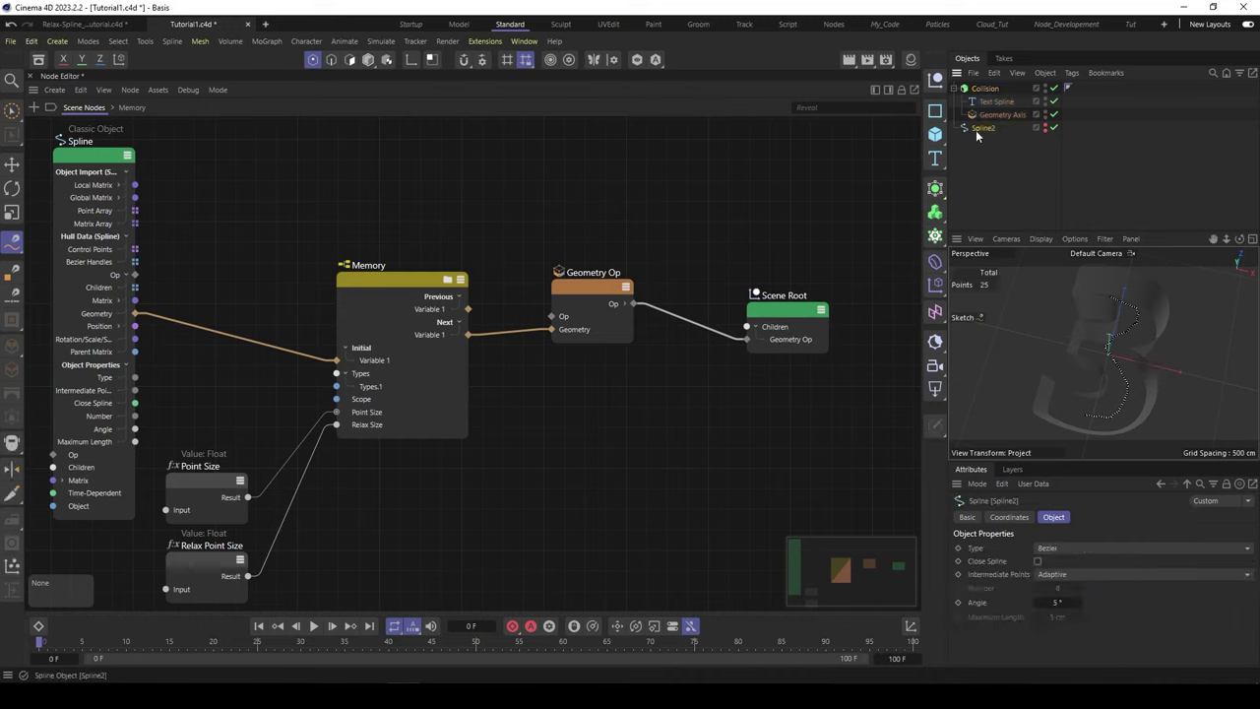
{"action": "left_click", "coordinate": [82, 161]}
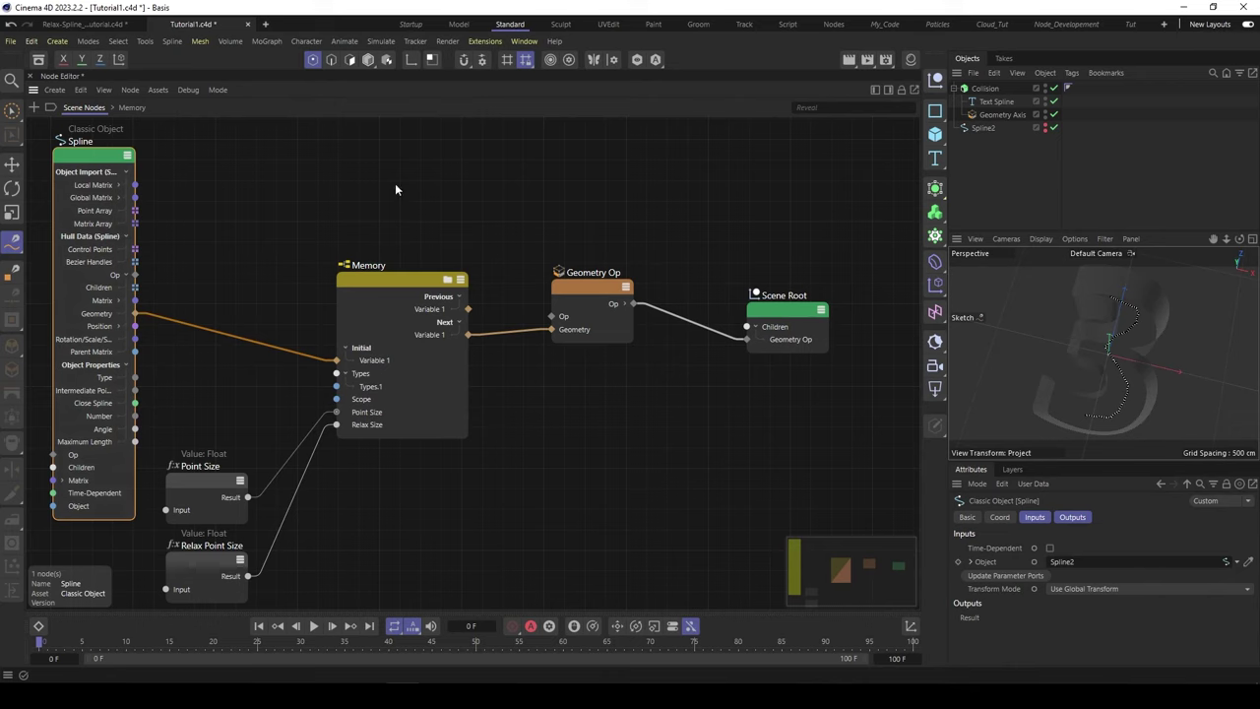
Bring the Collision object into the Memory group as a node, place it below the chain, and expand its Op output.
{"action": "double_click", "coordinate": [389, 282]}
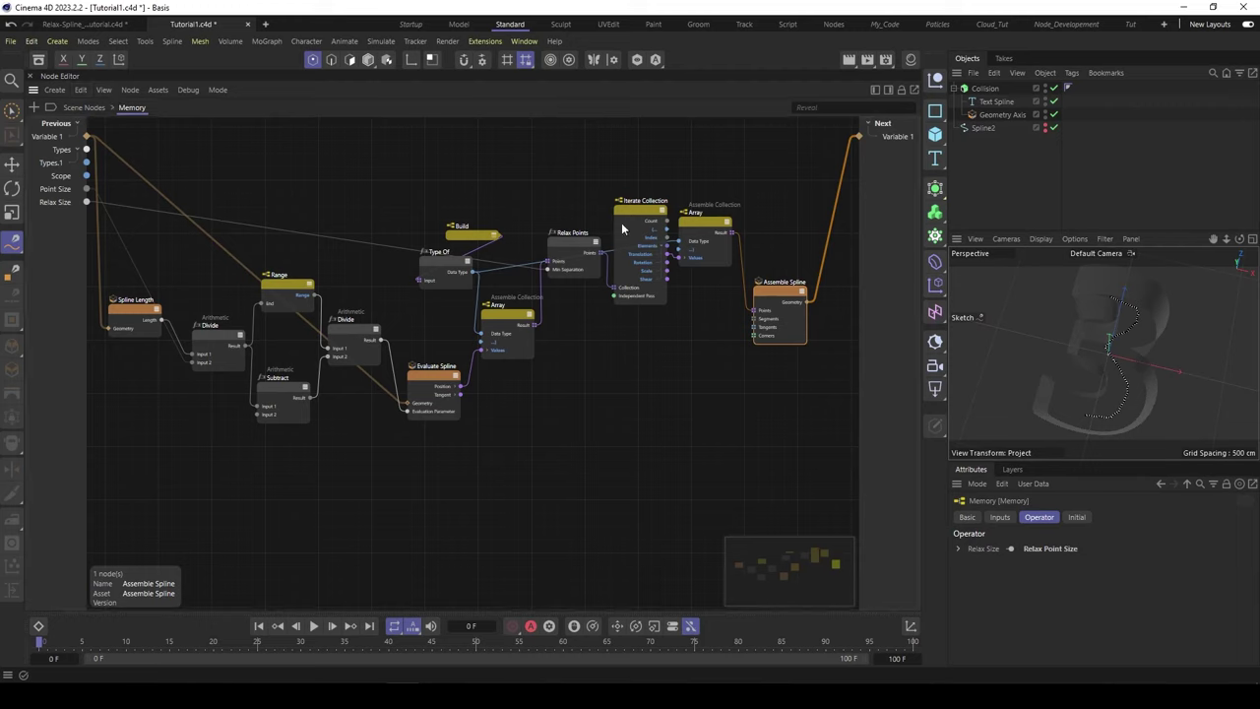
{"action": "left_click", "coordinate": [969, 90]}
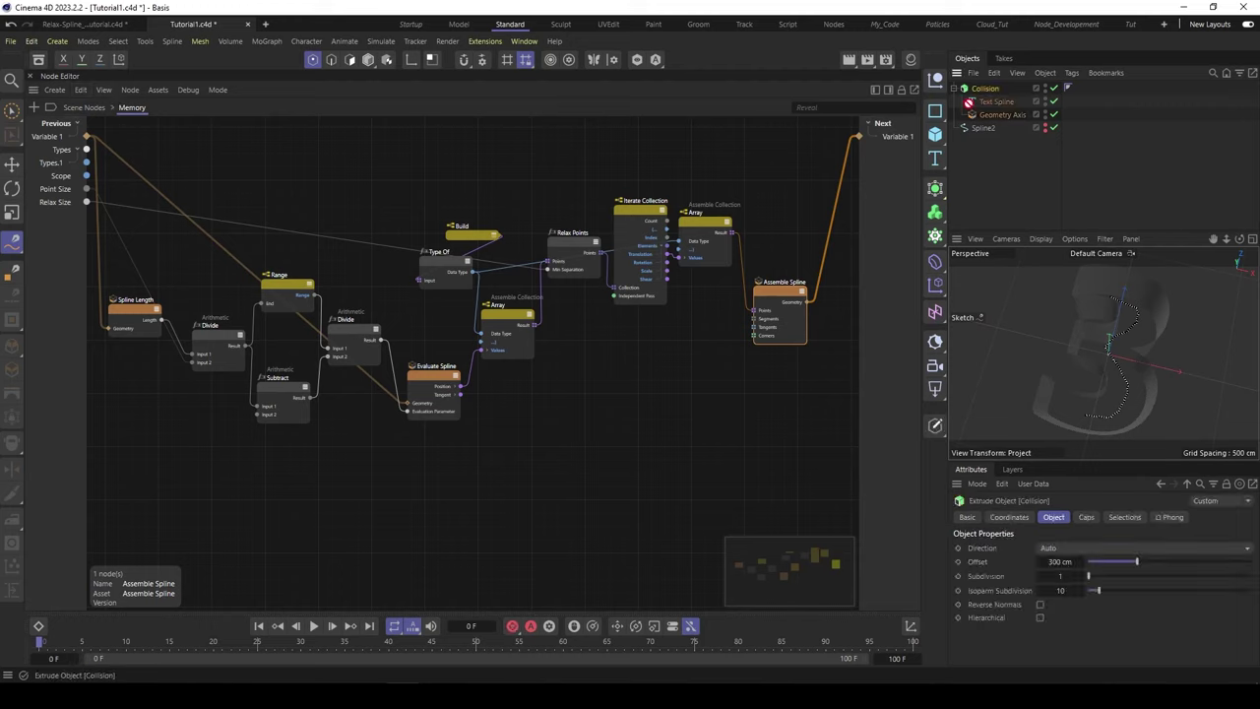
{"action": "left_click_drag", "start_coordinate": [265, 482], "coordinate": [267, 480]}
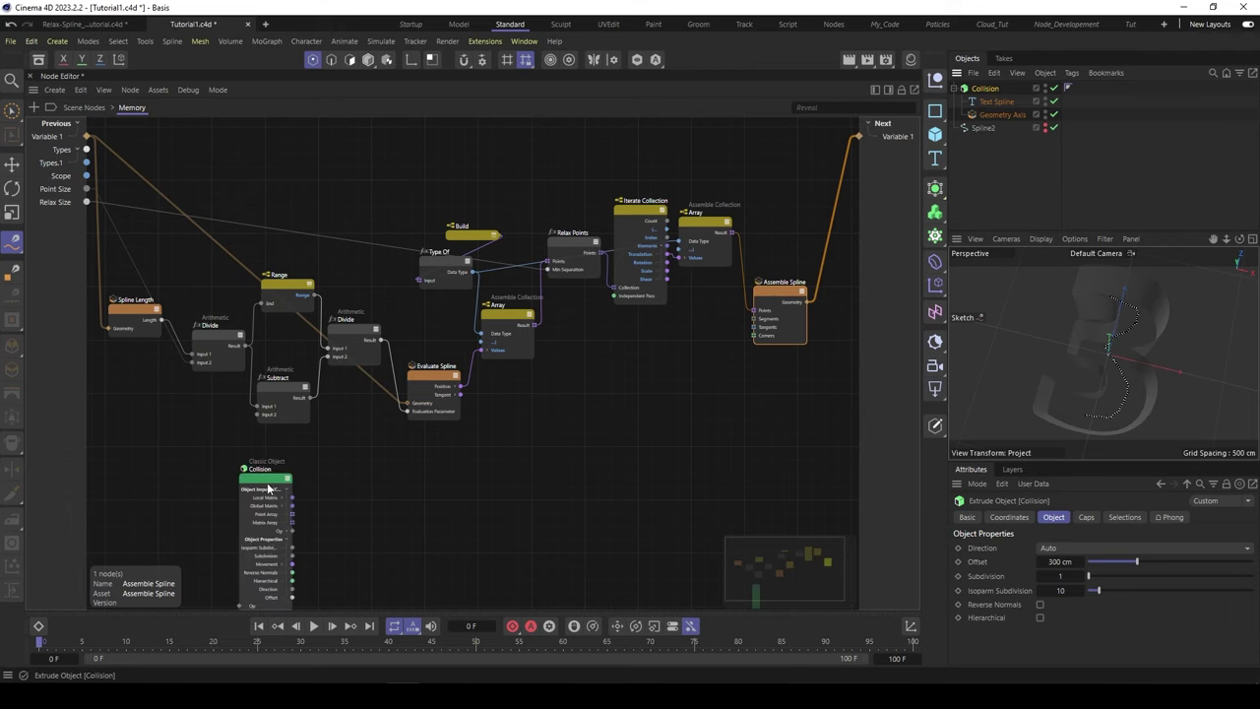
{"action": "middle_click_drag", "start_coordinate": [392, 493], "coordinate": [413, 379]}
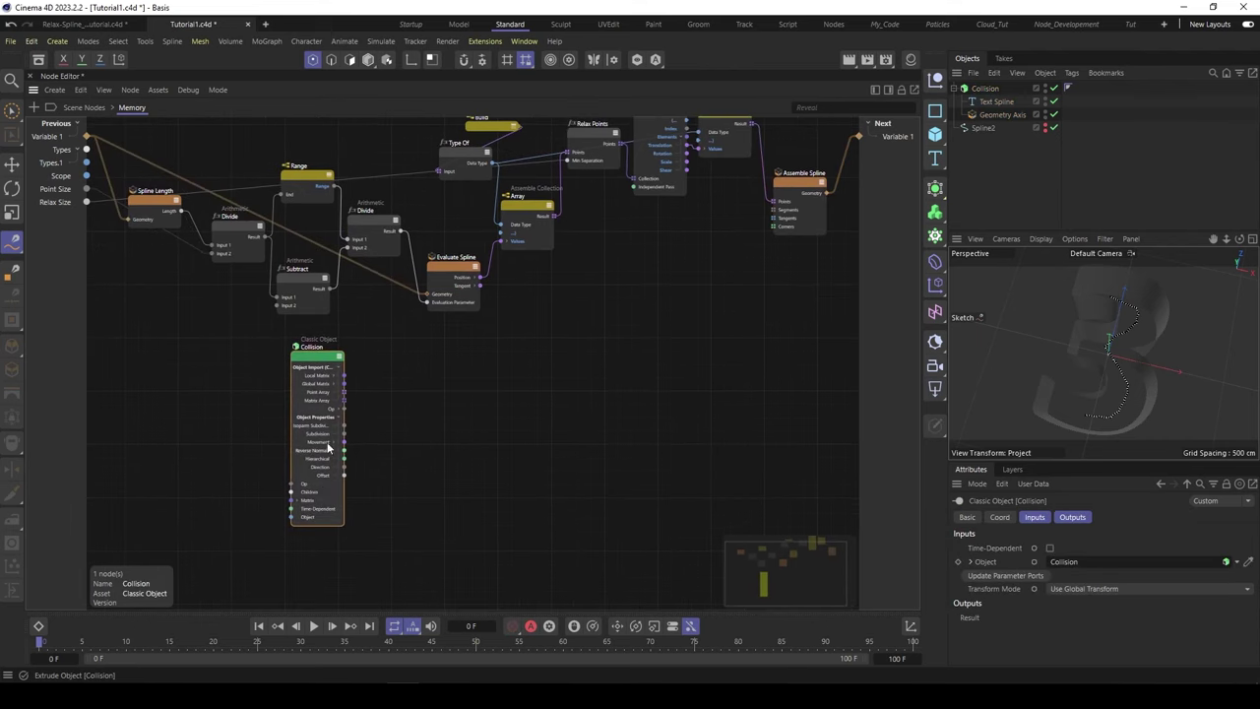
{"action": "left_click", "coordinate": [337, 407]}
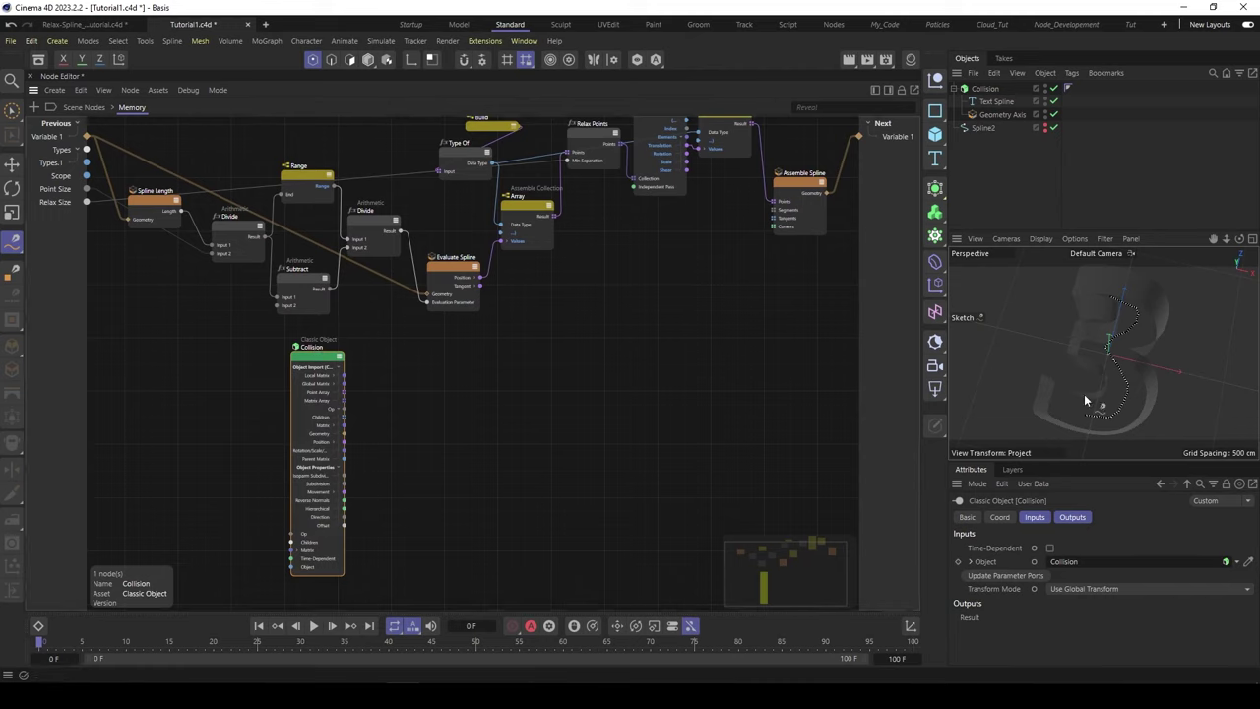
{"action": "left_click_drag", "start_coordinate": [1097, 413], "coordinate": [1105, 399]}
{"action": "left_click_drag", "start_coordinate": [342, 376], "coordinate": [332, 369]}
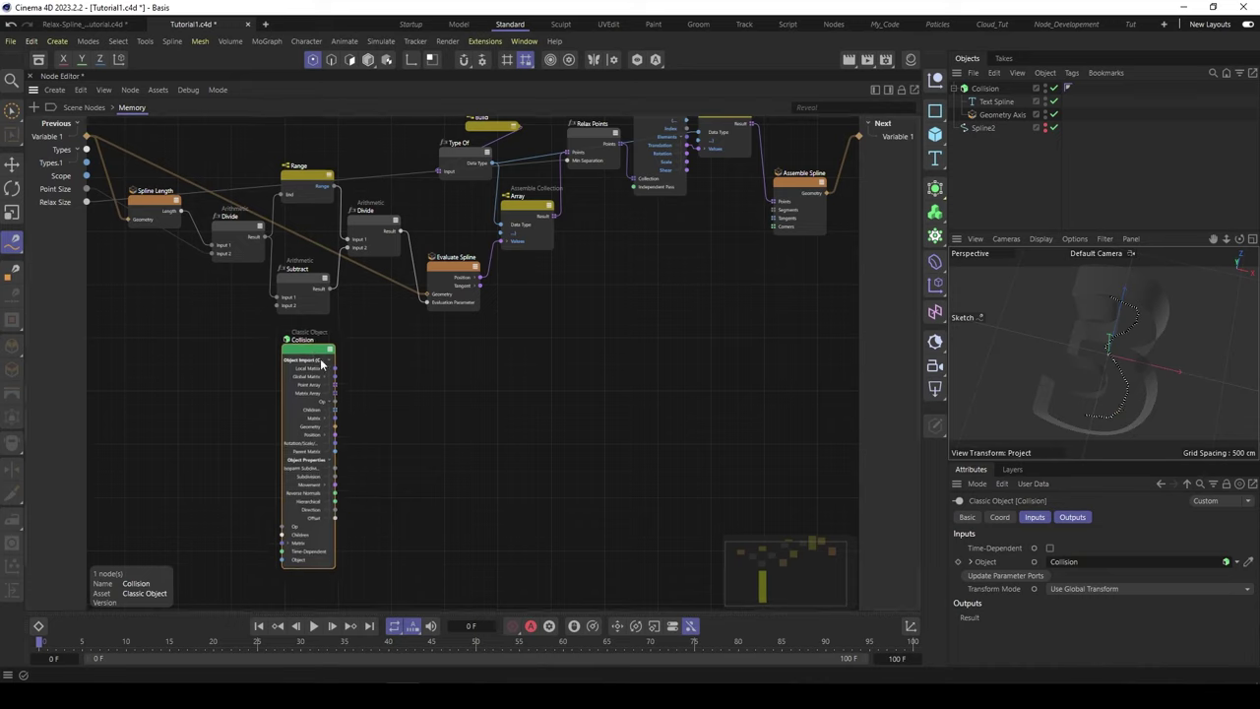
Add a Closest Point On Surface node beside the Collision node.
{"action": "double_click", "coordinate": [388, 406]}
{"action": "type", "text": "clo"}
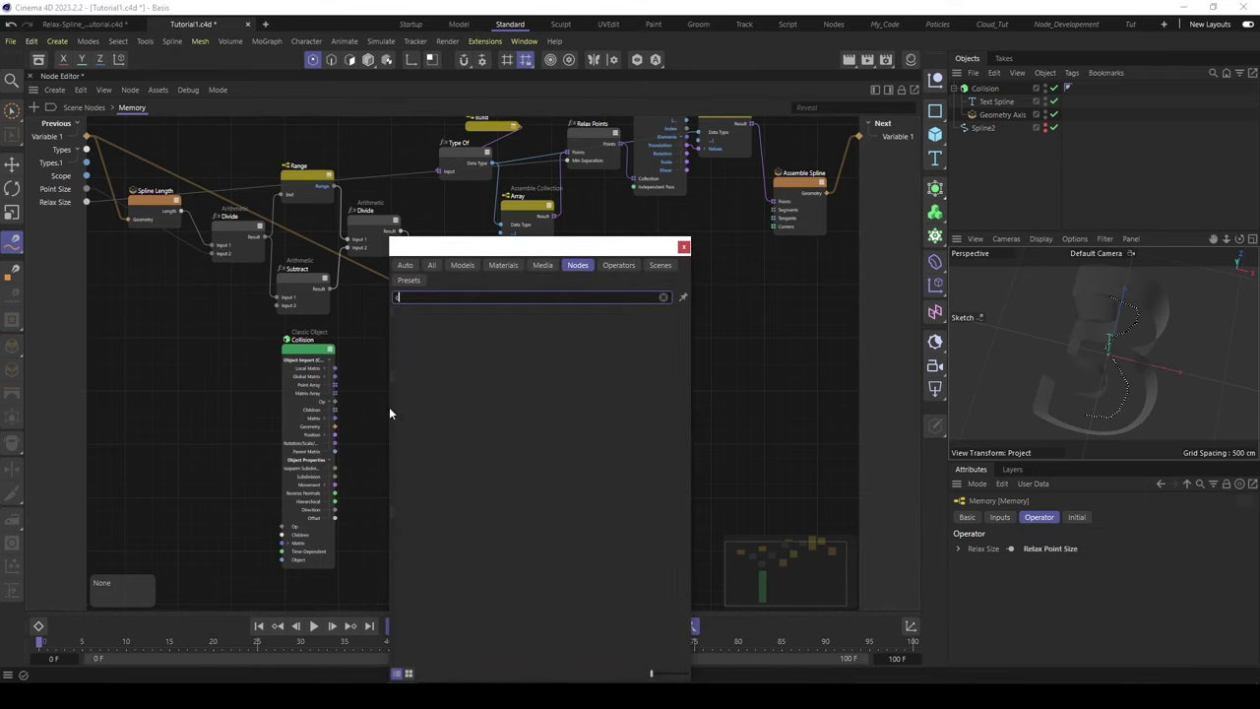
{"action": "type", "text": "s"}
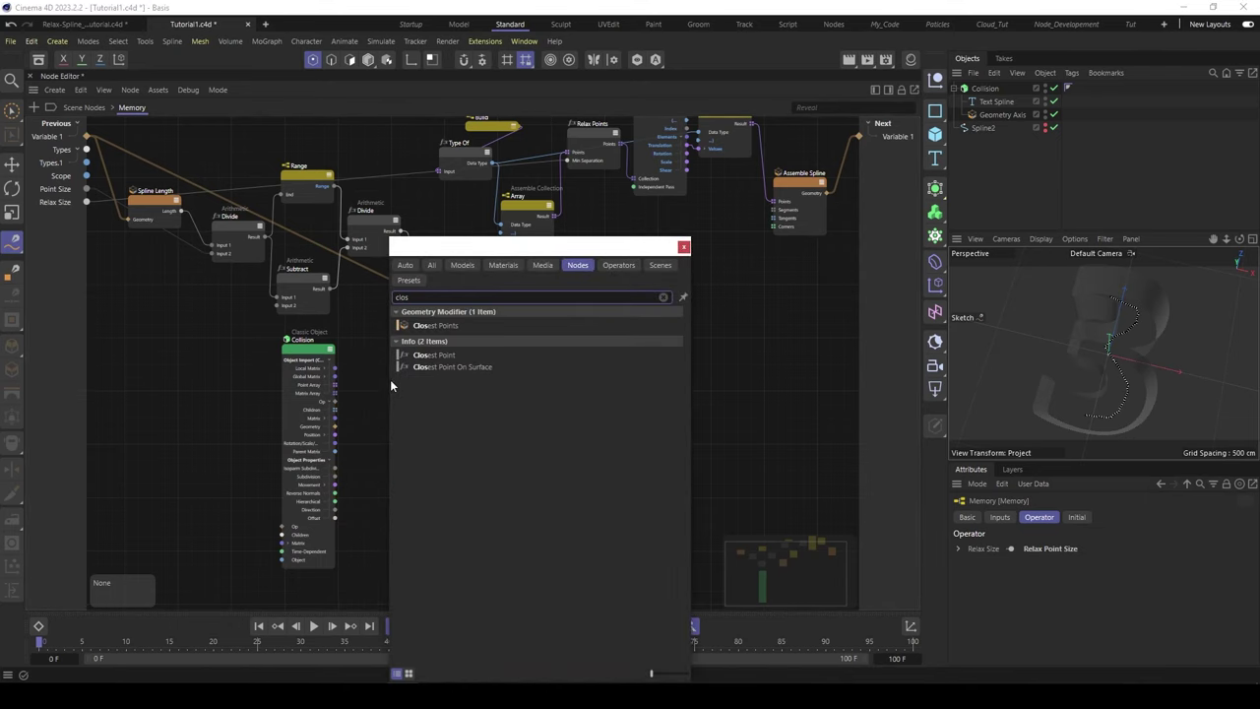
{"action": "double_click", "coordinate": [457, 366]}
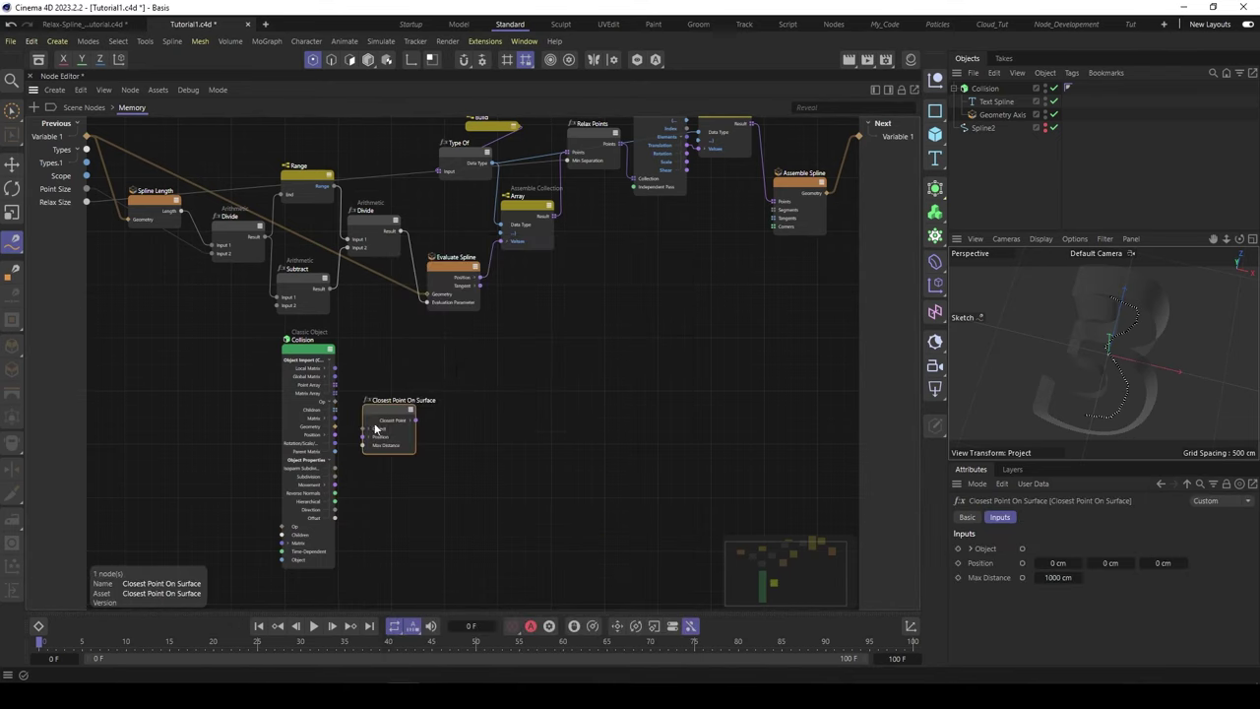
Connect Collision's Op to Closest Point On Surface's Object and move that node further away from Collision.
{"action": "scroll", "coordinate": [366, 420], "scroll_direction": "up", "scroll_amount": 3}
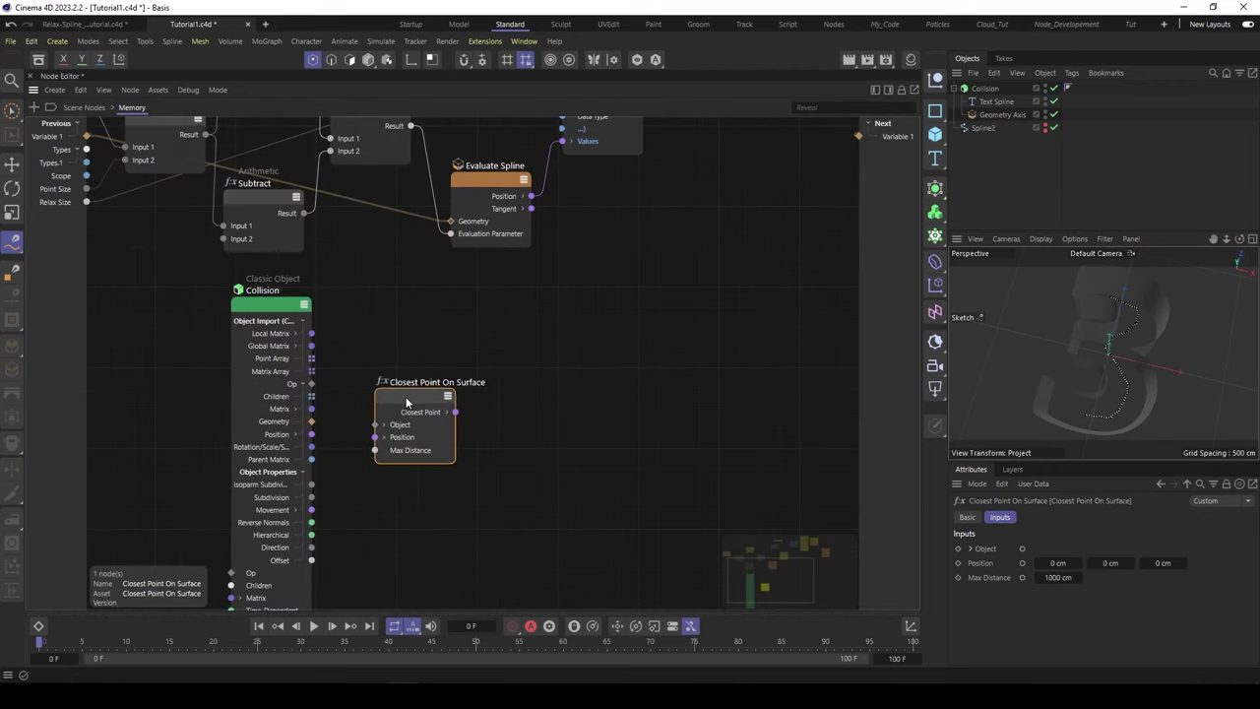
{"action": "left_click_drag", "start_coordinate": [407, 402], "coordinate": [409, 403]}
{"action": "left_click_drag", "start_coordinate": [311, 383], "coordinate": [710, 349]}
{"action": "middle_click_drag", "start_coordinate": [601, 318], "coordinate": [525, 378]}
{"action": "scroll", "coordinate": [526, 376], "scroll_direction": "down", "scroll_amount": 3}
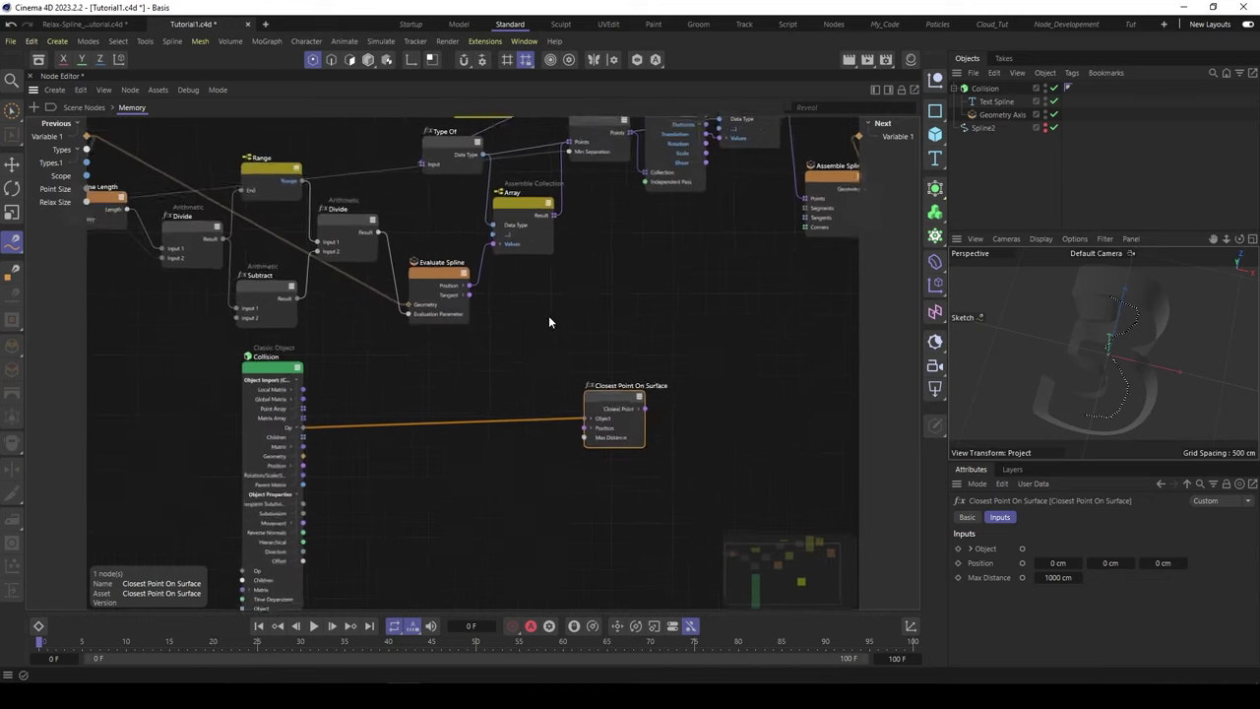
Connect the point Array's Result to Closest Point On Surface's Position through an Iterate Collection node, and tidy both nodes' placement.
{"action": "middle_click_drag", "start_coordinate": [647, 298], "coordinate": [598, 321]}
{"action": "left_click_drag", "start_coordinate": [563, 423], "coordinate": [640, 409]}
{"action": "middle_click_drag", "start_coordinate": [562, 299], "coordinate": [494, 316]}
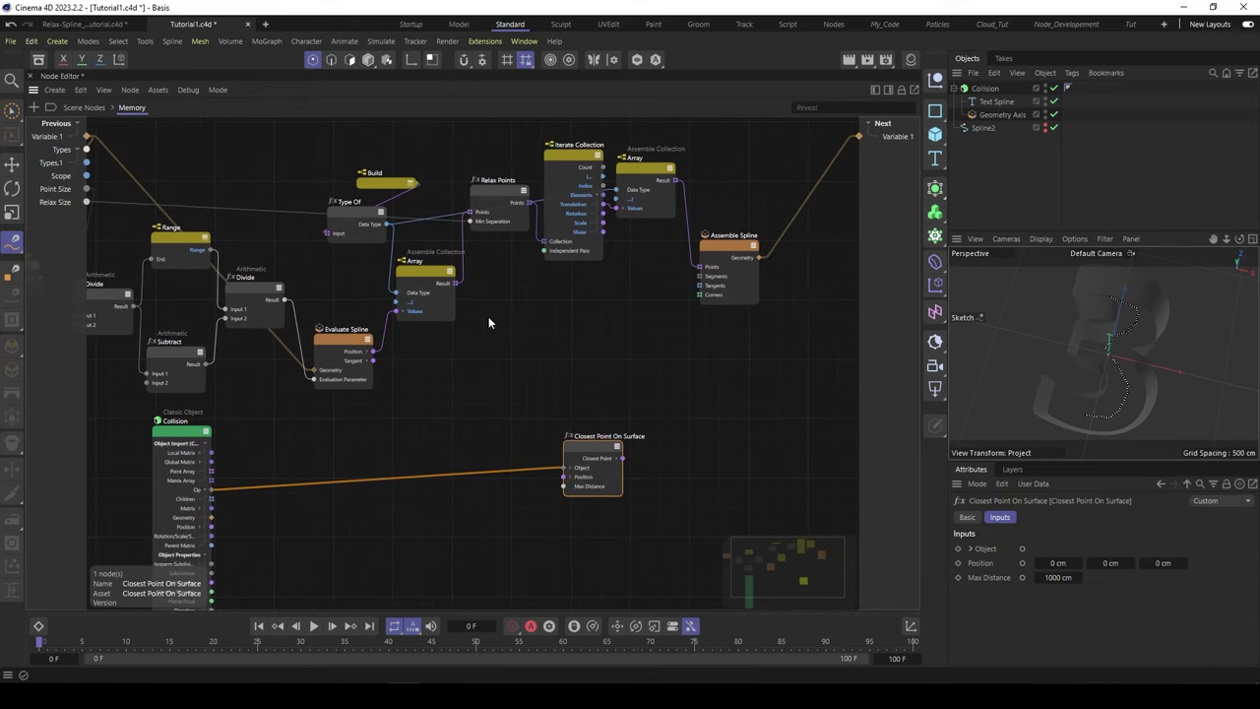
{"action": "left_click_drag", "start_coordinate": [456, 284], "coordinate": [564, 477]}
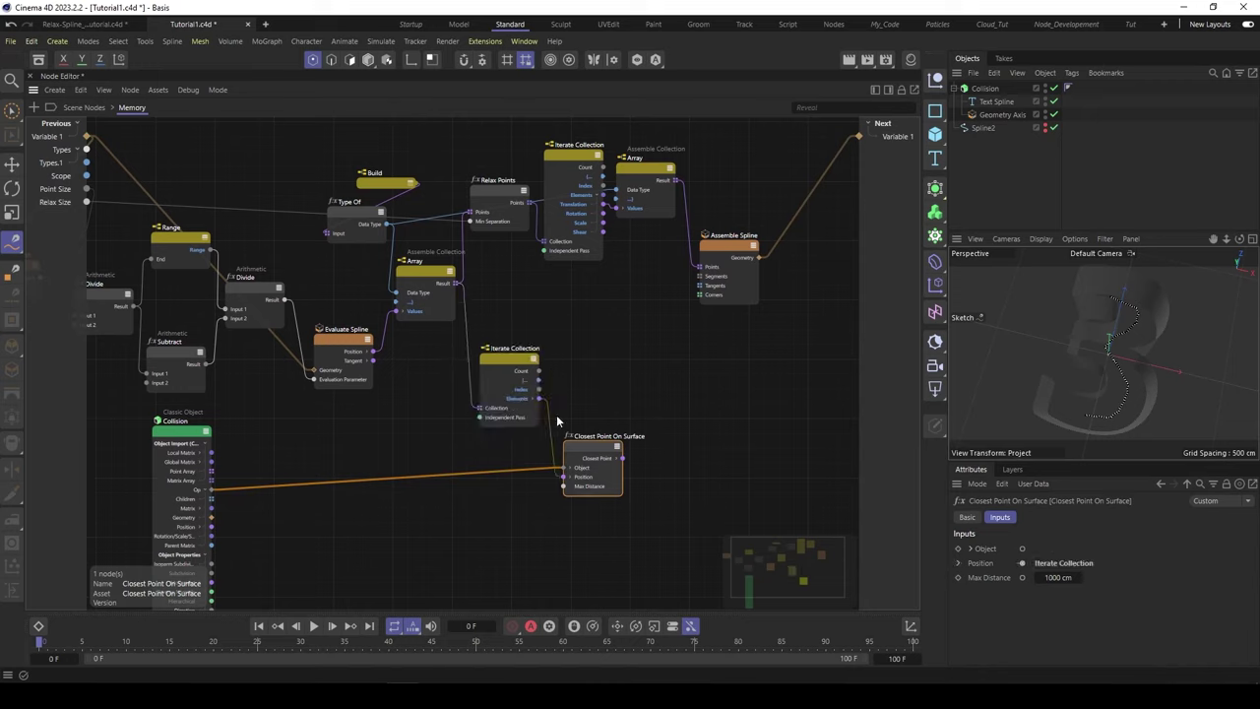
{"action": "left_click_drag", "start_coordinate": [496, 360], "coordinate": [485, 336]}
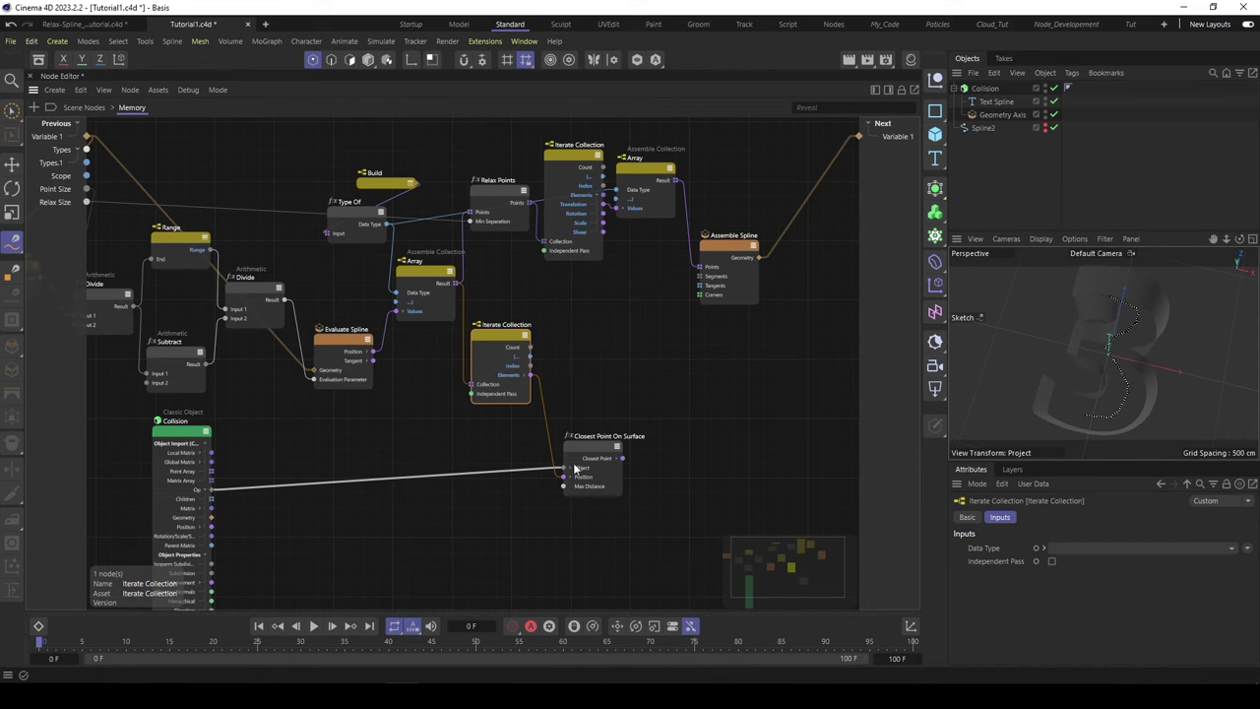
Connect the Memory group's Point Size to Closest Point On Surface's Max Distance and reposition that node.
{"action": "middle_click_drag", "start_coordinate": [518, 479], "coordinate": [546, 446]}
{"action": "left_click", "coordinate": [613, 450]}
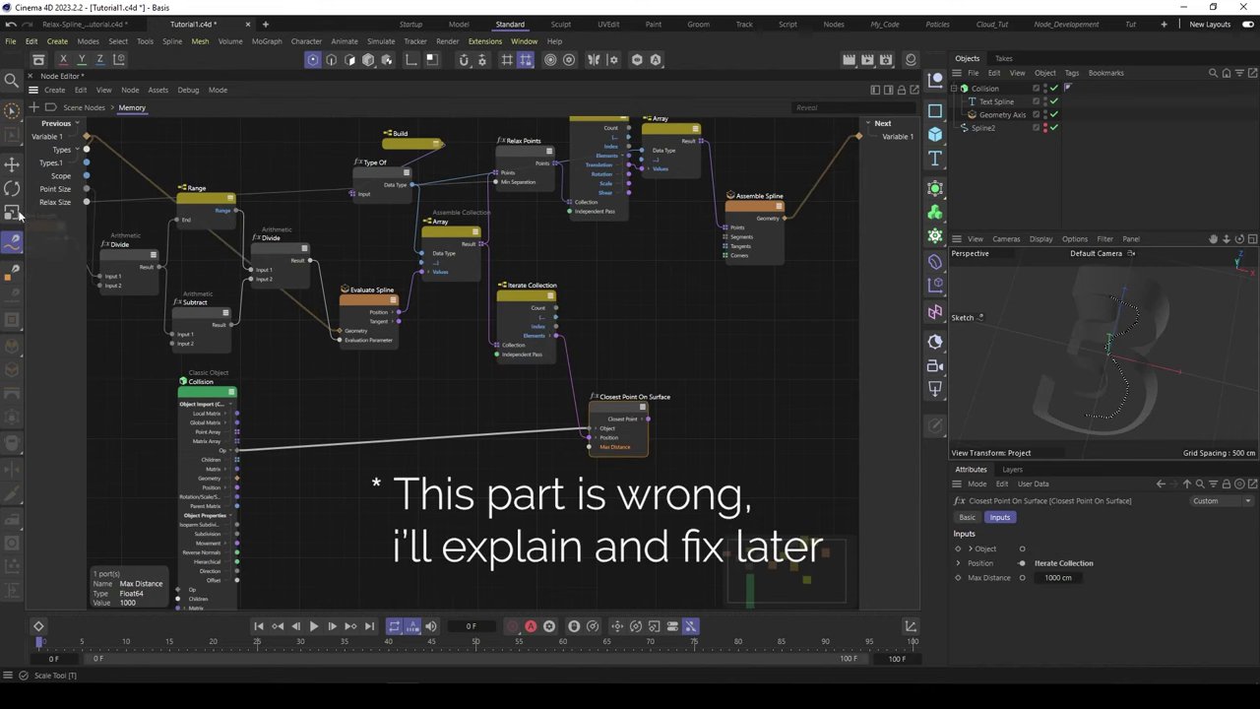
{"action": "left_click_drag", "start_coordinate": [88, 194], "coordinate": [588, 446]}
{"action": "mouse_move", "coordinate": [617, 405]}
{"action": "left_mouse_down"}
{"action": "mouse_move", "coordinate": [612, 394]}
{"action": "mouse_move", "coordinate": [602, 418]}
{"action": "left_mouse_up"}
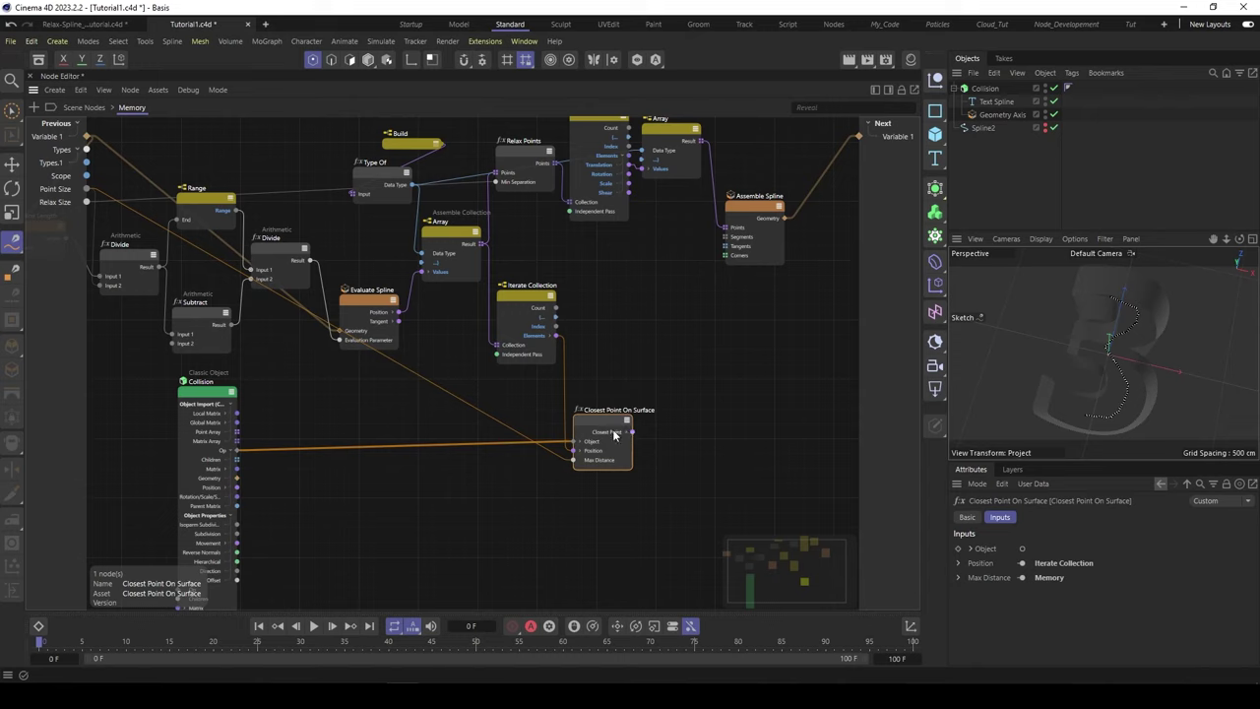
{"action": "left_click_drag", "start_coordinate": [601, 430], "coordinate": [581, 443]}
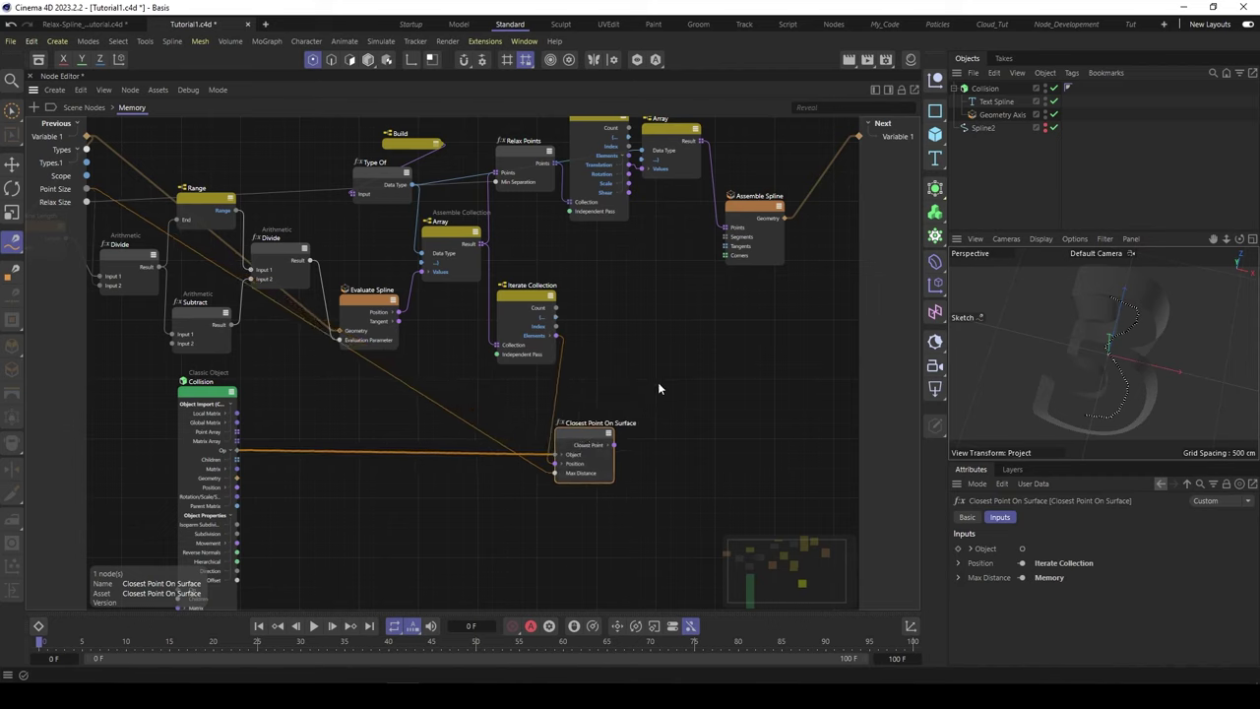
Add a Distance node comparing the Iterate Collection's Elements with the Closest Point output of Closest Point On Surface.
{"action": "double_click", "coordinate": [645, 385]}
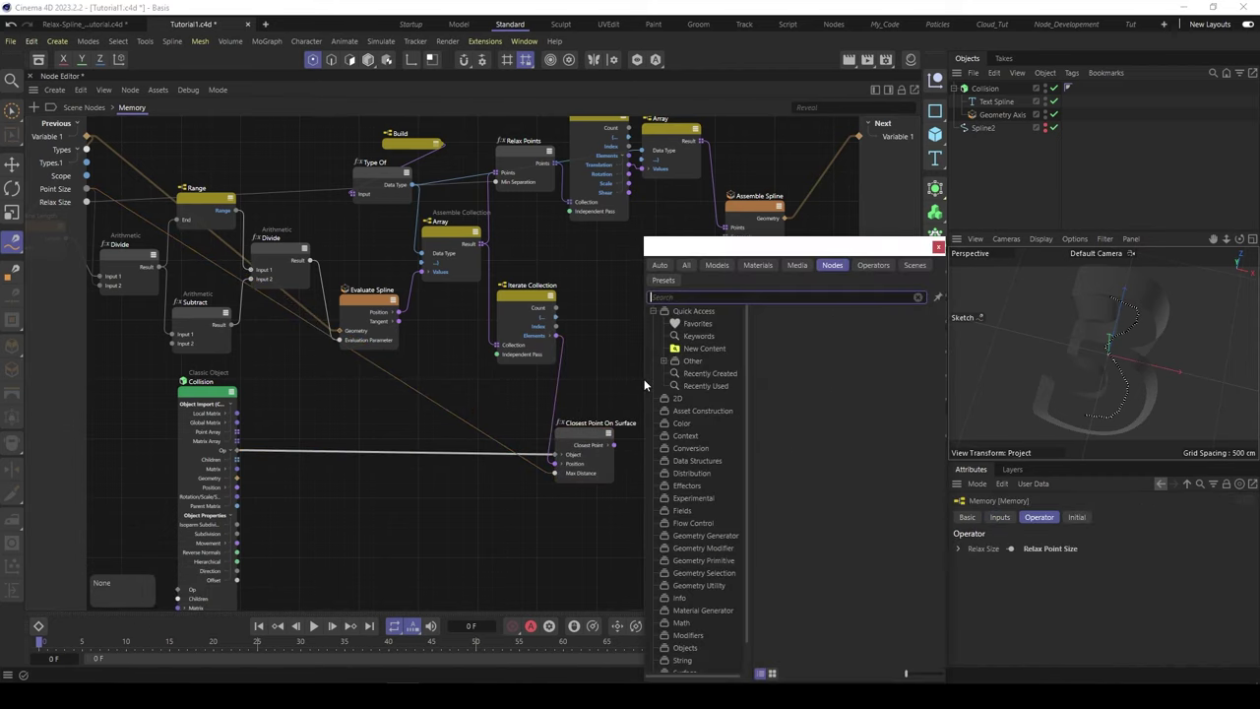
{"action": "type", "text": "dista"}
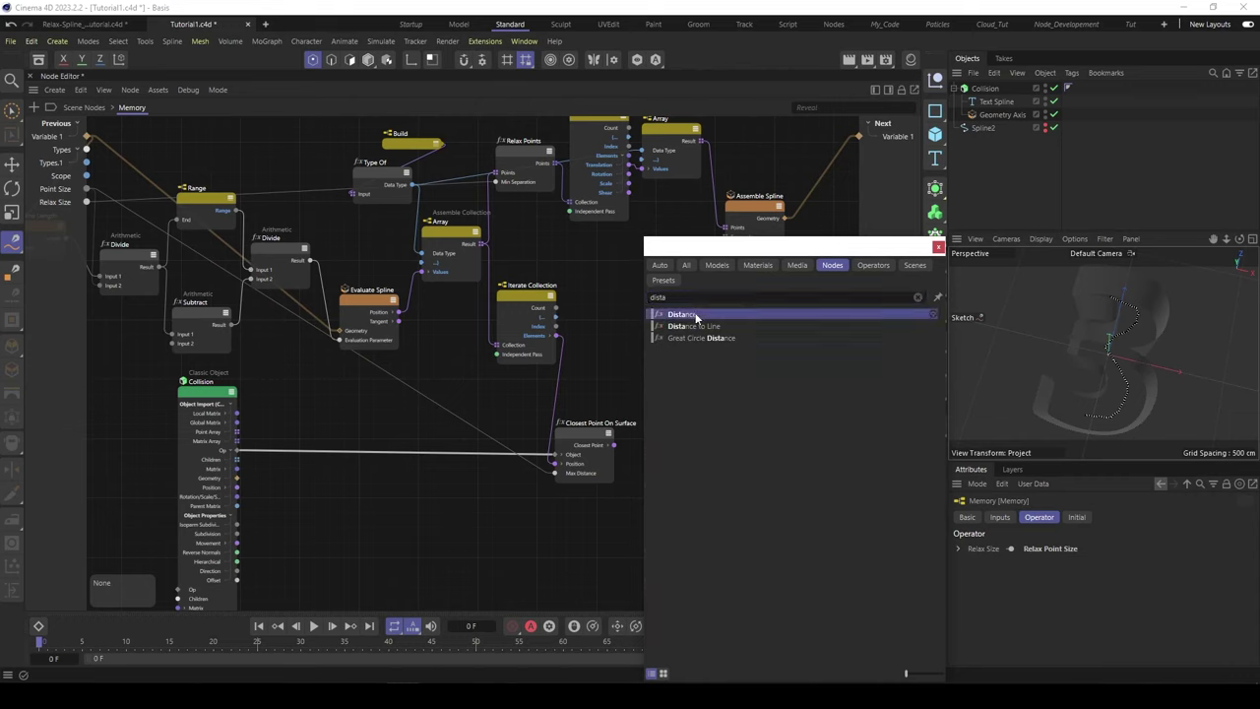
{"action": "left_click", "coordinate": [675, 314]}
{"action": "left_click_drag", "start_coordinate": [556, 336], "coordinate": [659, 409]}
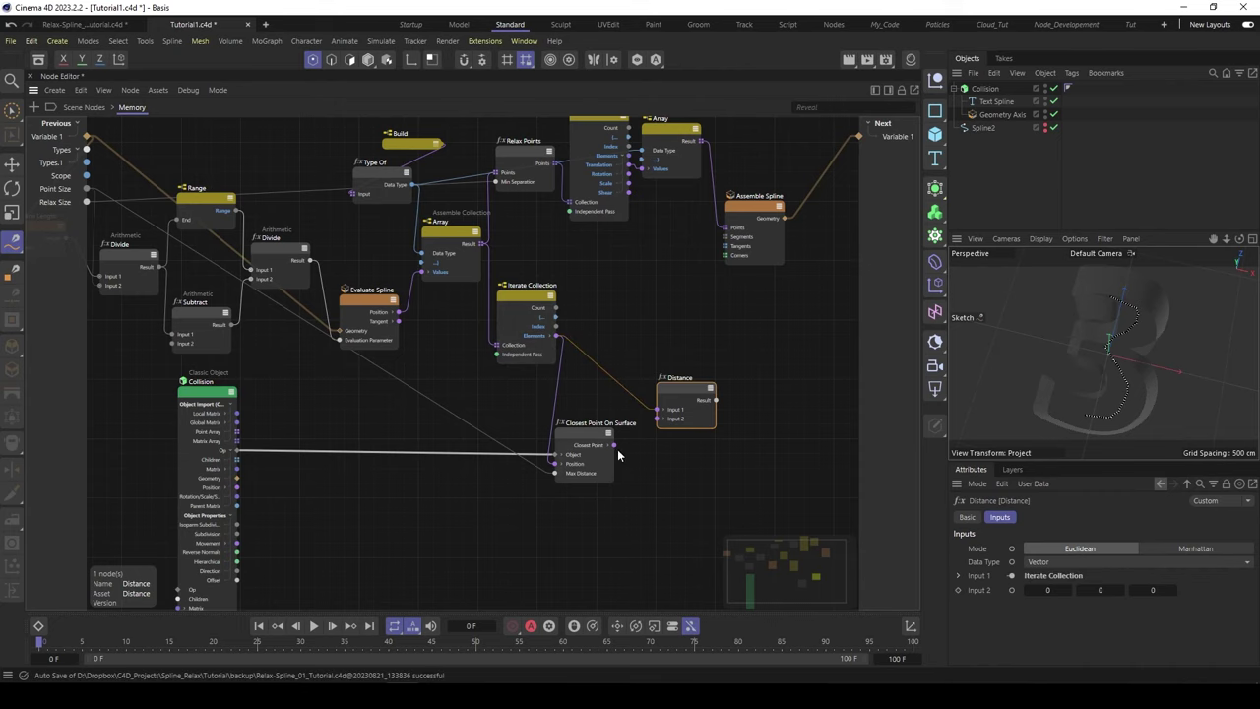
{"action": "left_click_drag", "start_coordinate": [613, 445], "coordinate": [675, 396]}
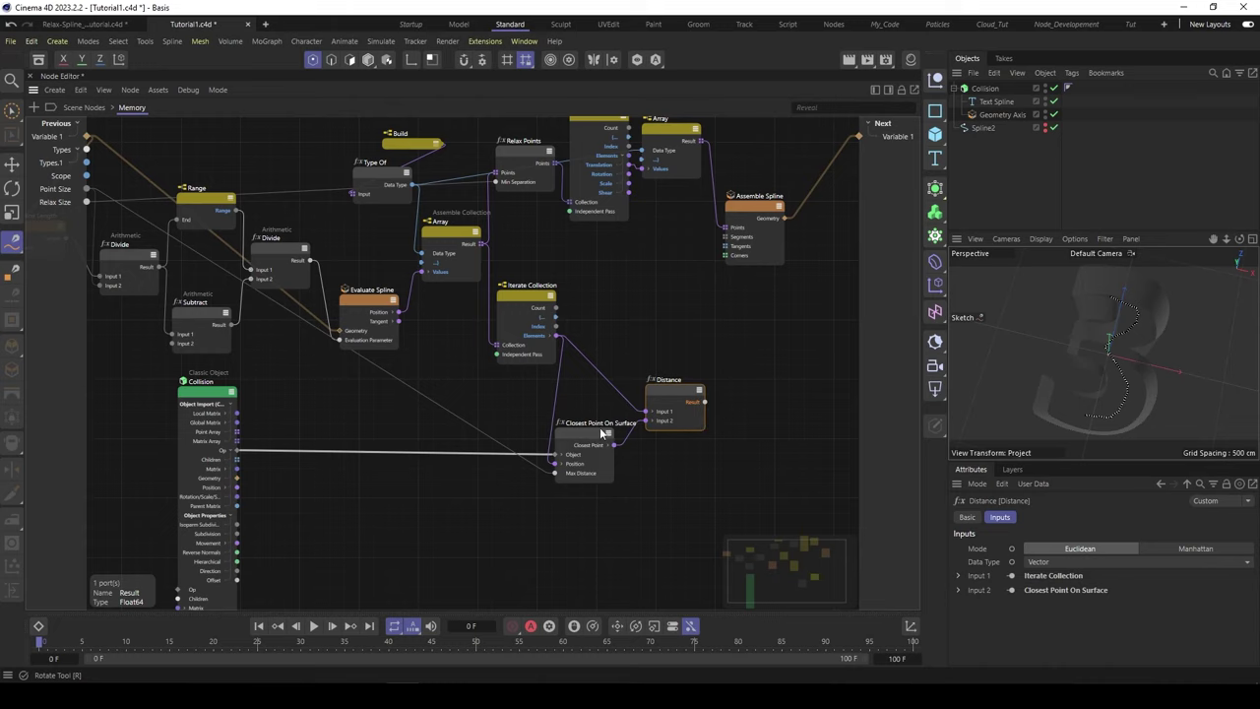
Add a Compare node beside the Distance node and connect Distance's Result to its Input 1.
{"action": "middle_click_drag", "start_coordinate": [705, 344], "coordinate": [635, 360]}
{"action": "double_click", "coordinate": [689, 390]}
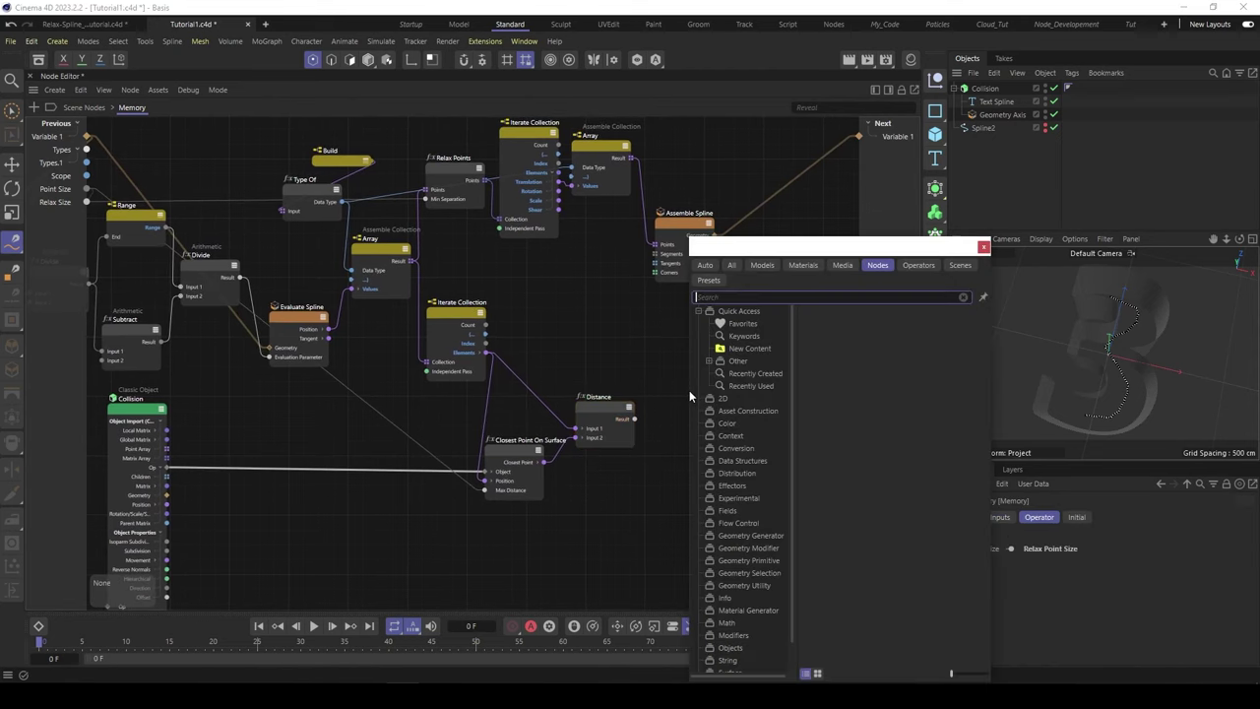
{"action": "type", "text": "compar"}
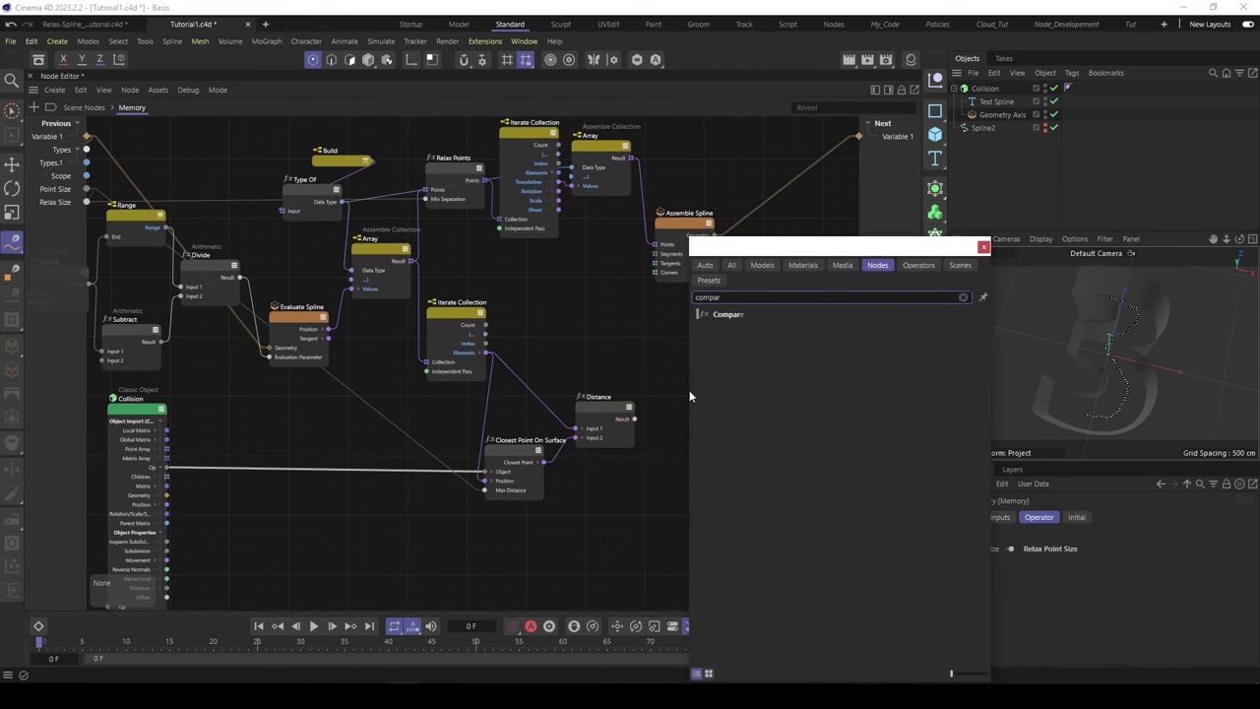
{"action": "double_click", "coordinate": [745, 314]}
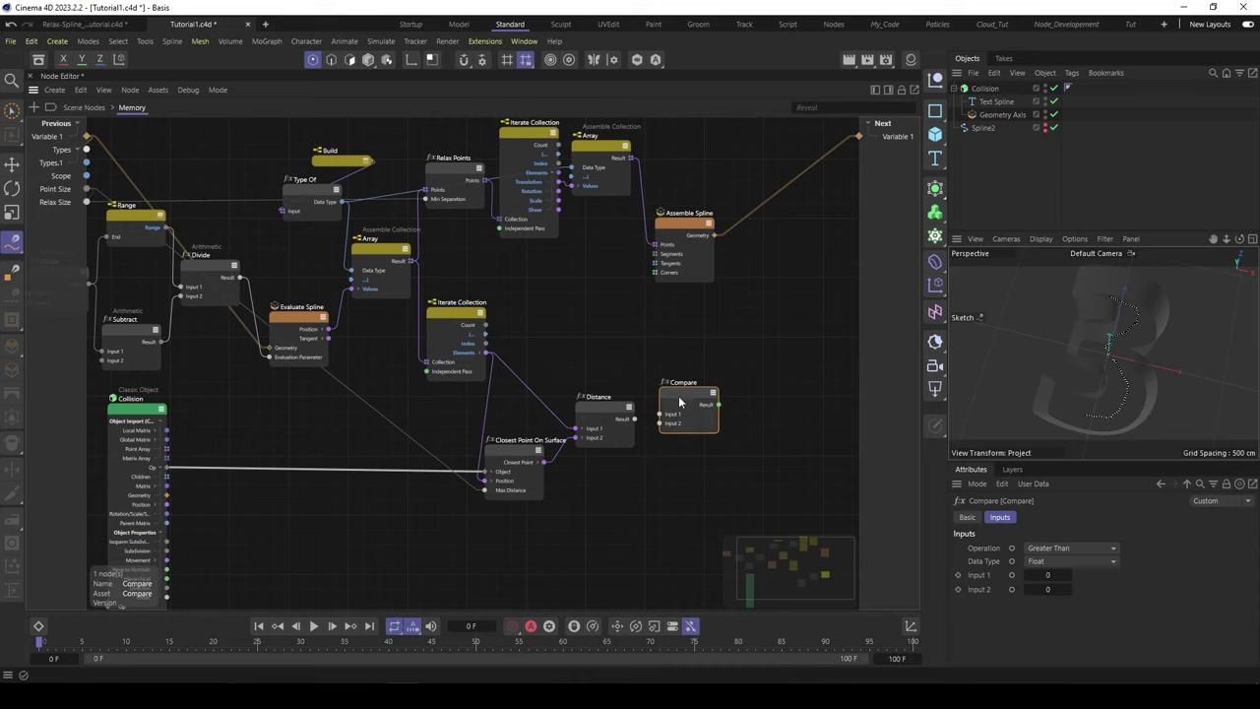
{"action": "left_click_drag", "start_coordinate": [679, 395], "coordinate": [678, 378]}
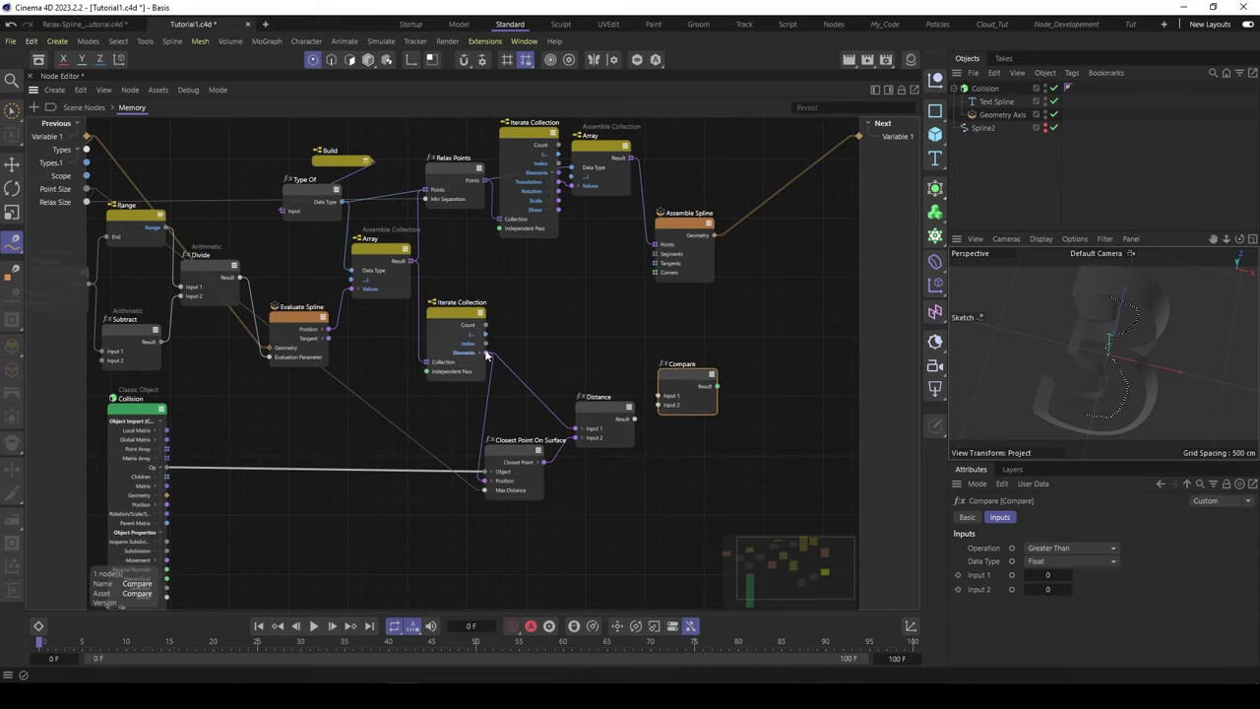
{"action": "left_click_drag", "start_coordinate": [634, 421], "coordinate": [658, 395]}
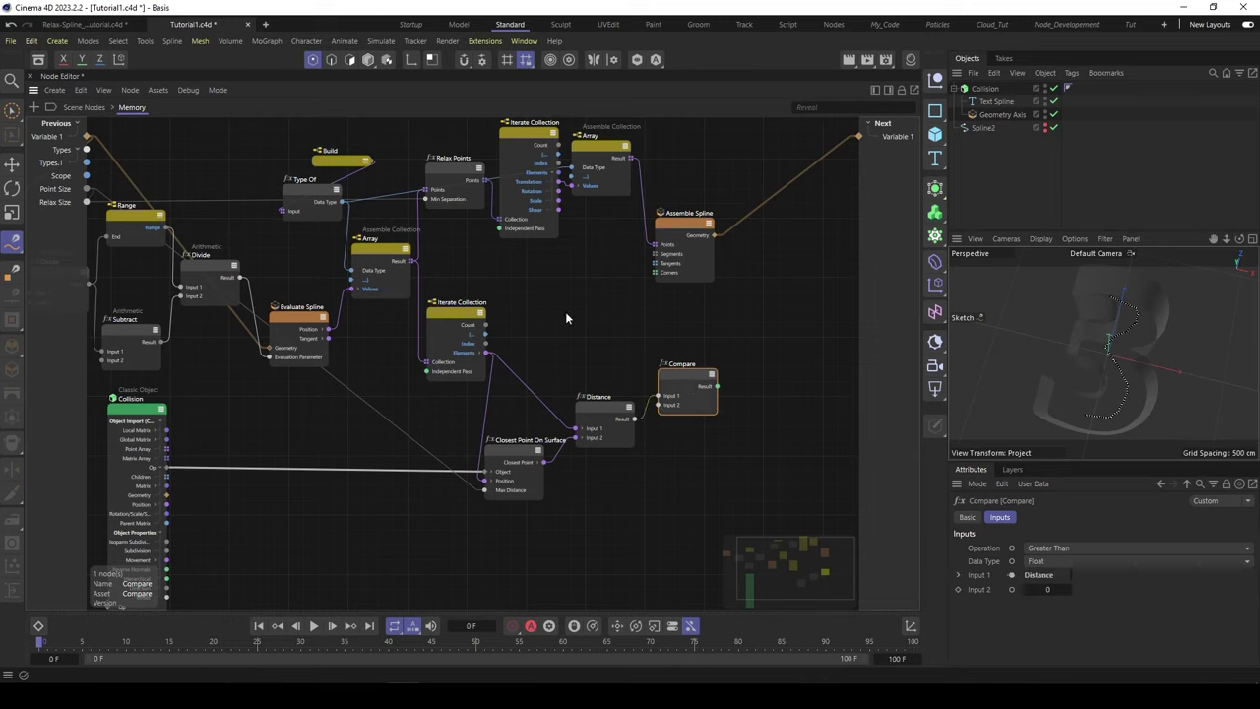
Connect Point Size to Compare's Input 2 and set its operation to Less Than.
{"action": "left_click_drag", "start_coordinate": [87, 188], "coordinate": [680, 383]}
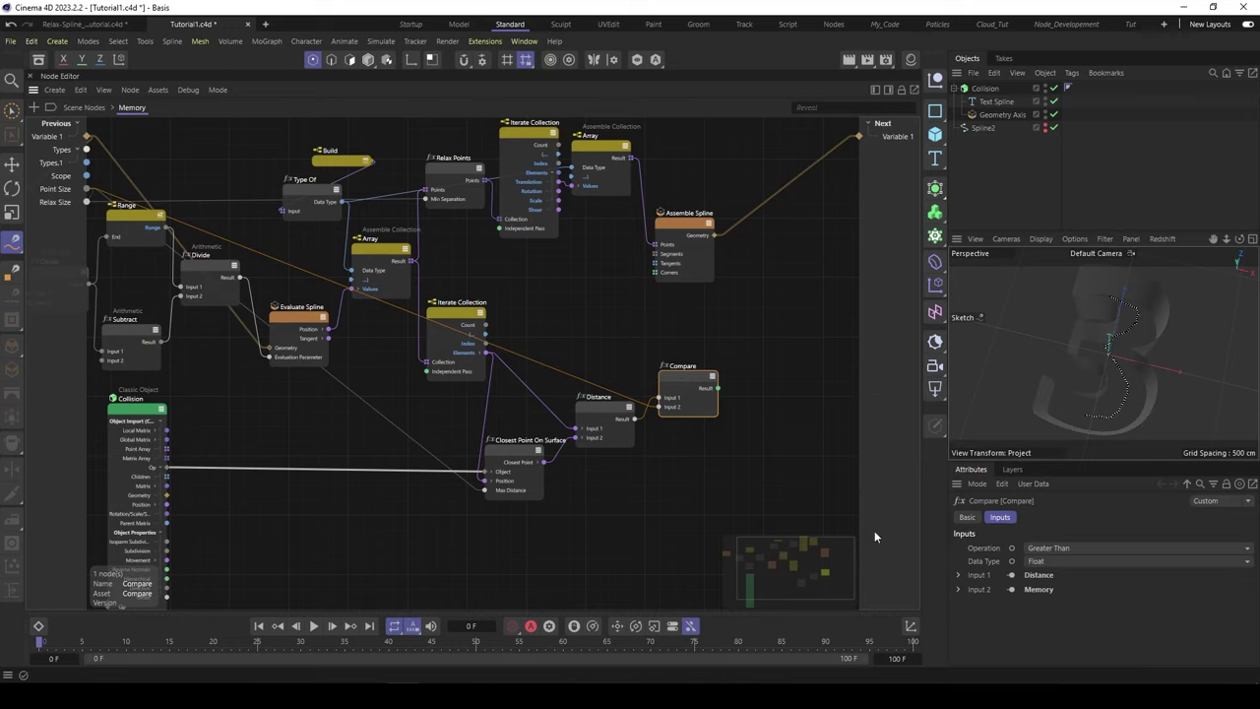
{"action": "left_click", "coordinate": [1080, 548]}
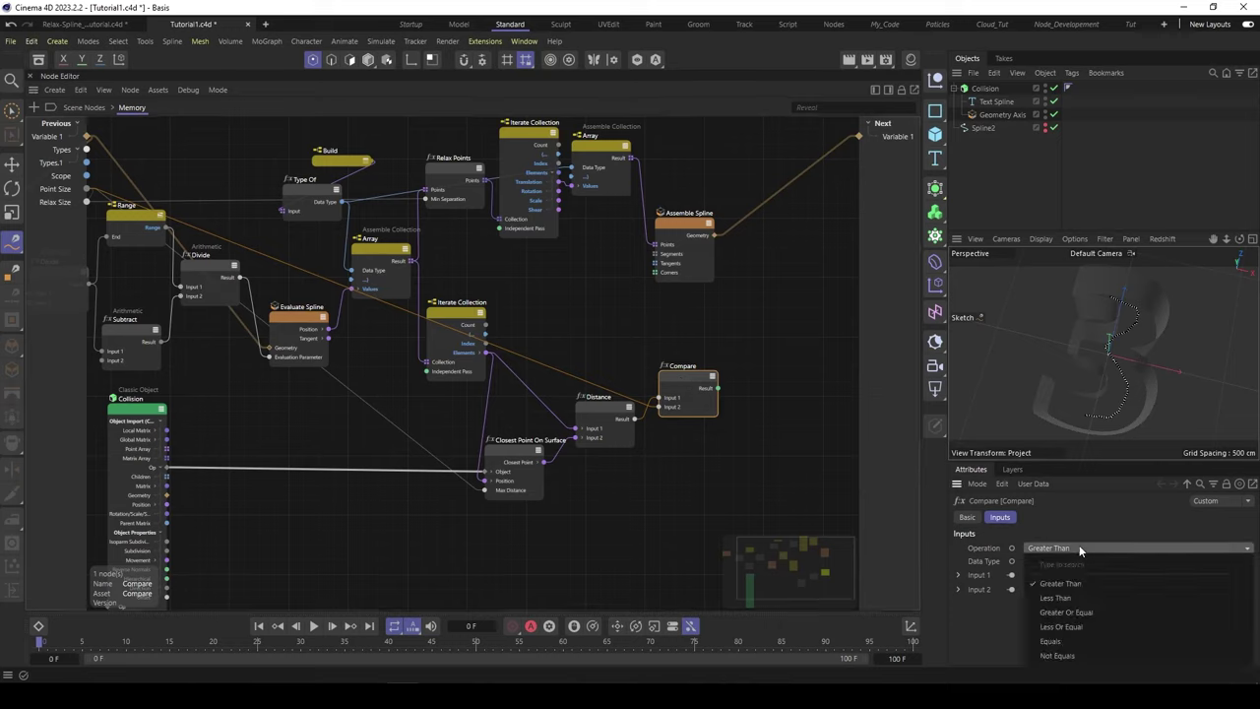
{"action": "left_click", "coordinate": [1055, 597]}
{"action": "left_click_drag", "start_coordinate": [683, 385], "coordinate": [683, 381]}
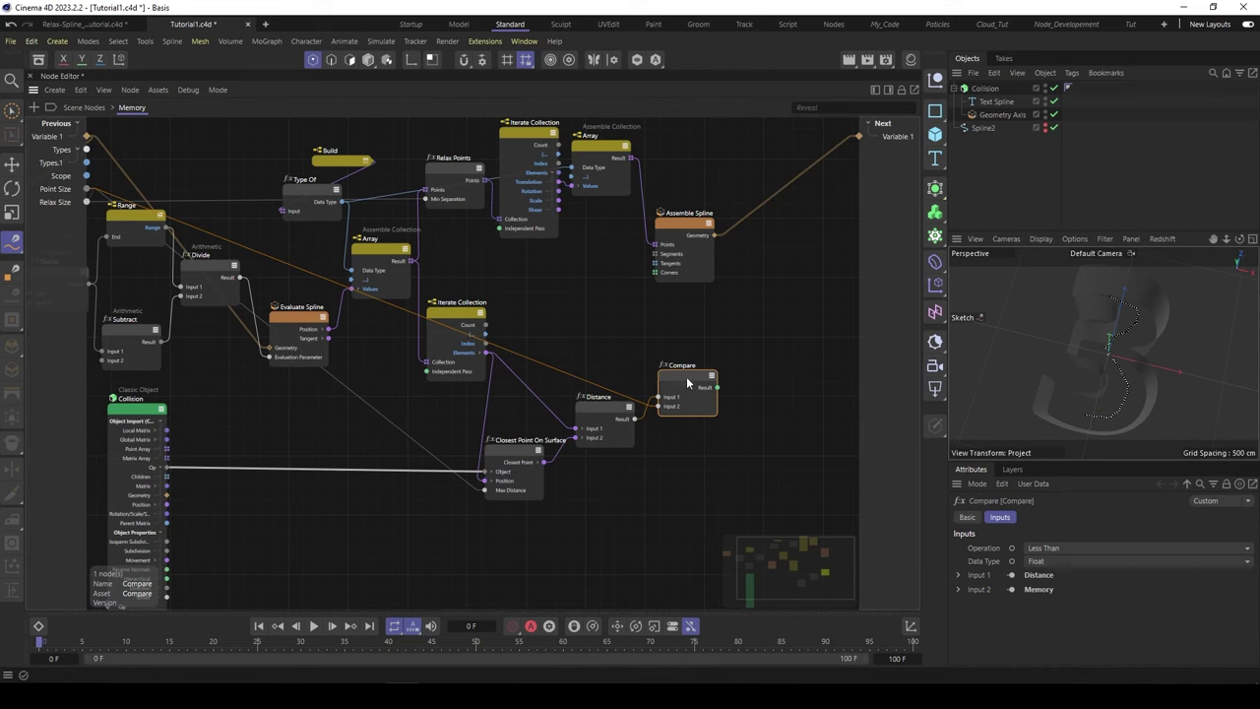
{"action": "middle_click_drag", "start_coordinate": [689, 379], "coordinate": [650, 375]}
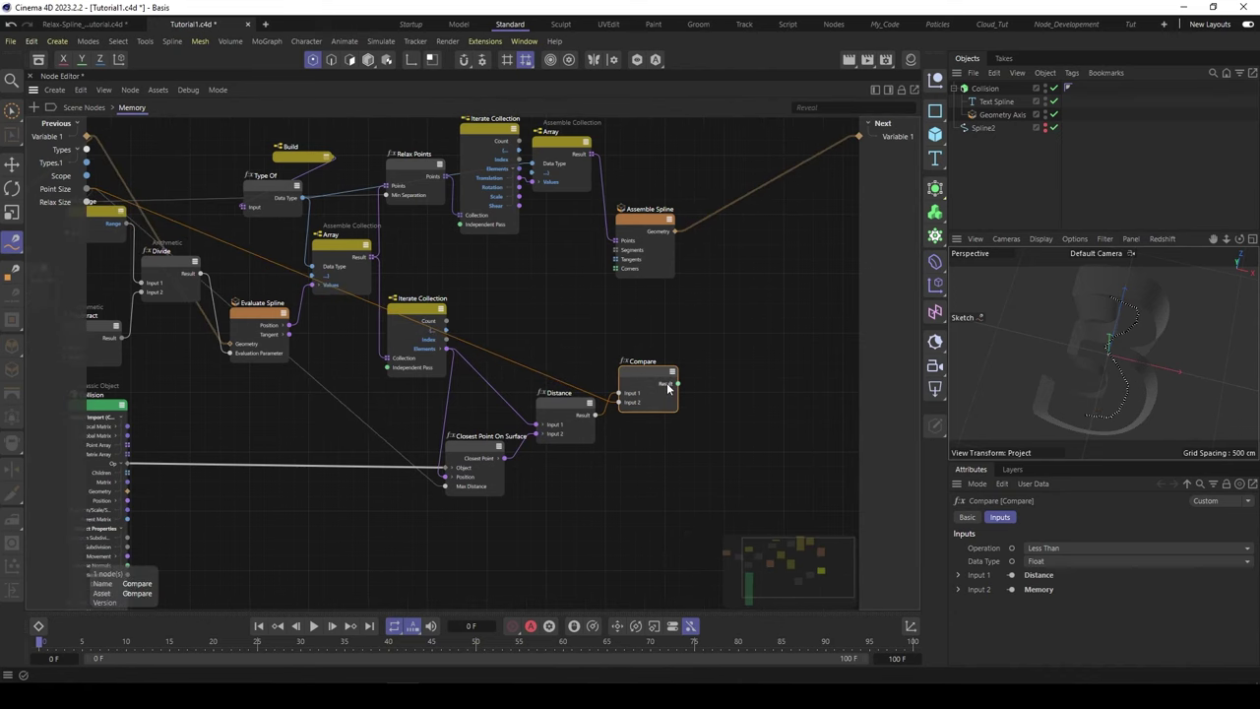
{"action": "left_click_drag", "start_coordinate": [649, 378], "coordinate": [646, 374]}
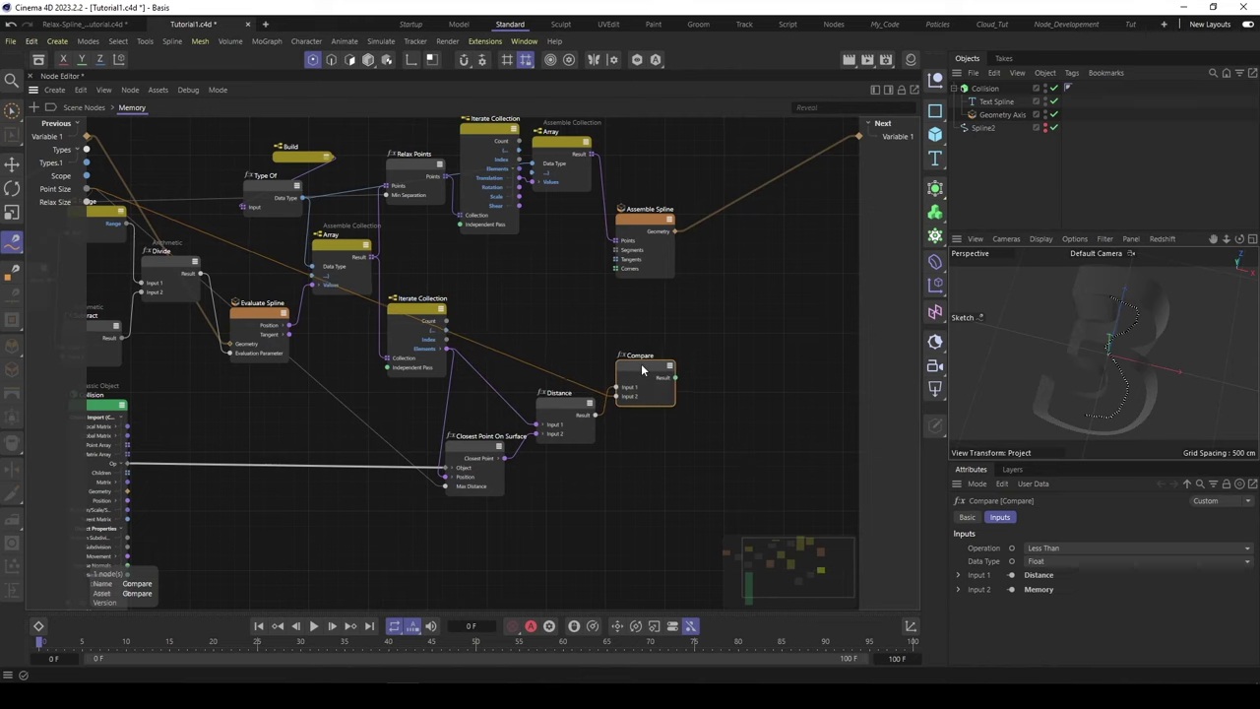
{"action": "middle_click_drag", "start_coordinate": [729, 397], "coordinate": [669, 389]}
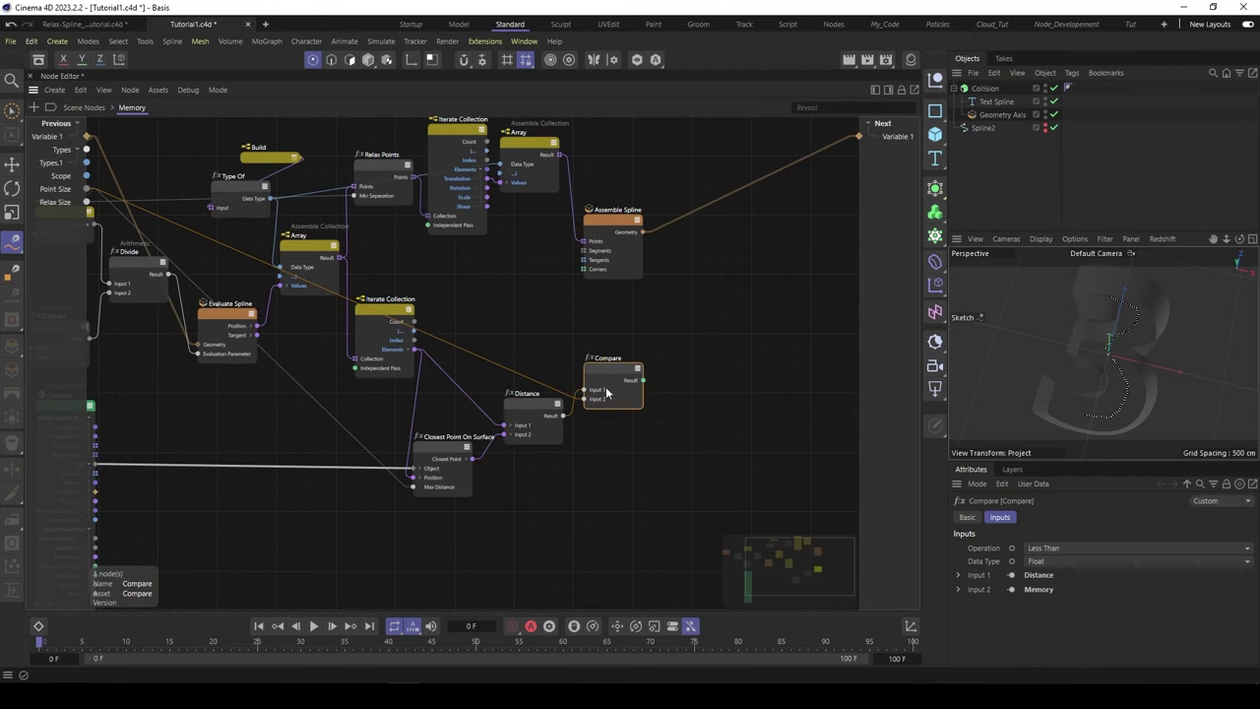
{"action": "middle_click_drag", "start_coordinate": [705, 395], "coordinate": [693, 395]}
Duplicate the Compare node, feed the copy with Distance's Result and Point Size, and set its operation to Greater Than.
{"action": "left_click_drag", "start_coordinate": [594, 372], "coordinate": [697, 371], "text": "ctrl"}
{"action": "left_click_drag", "start_coordinate": [551, 415], "coordinate": [88, 188]}
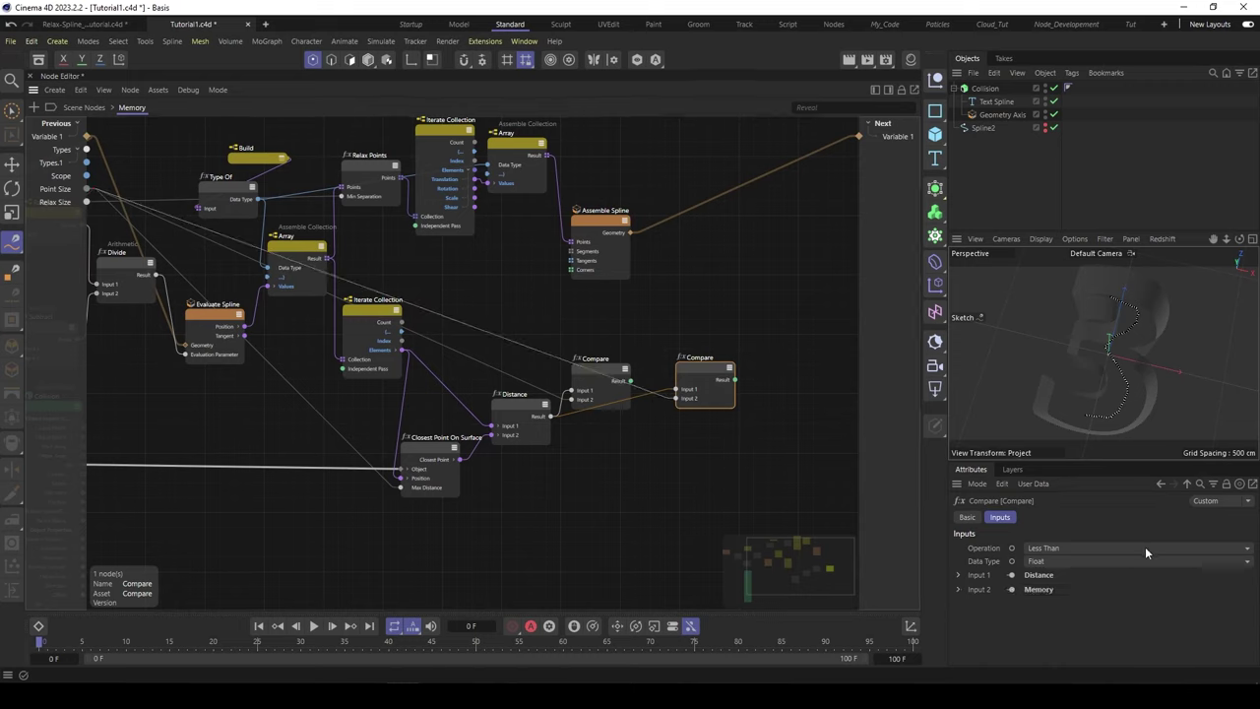
{"action": "left_click", "coordinate": [1089, 551]}
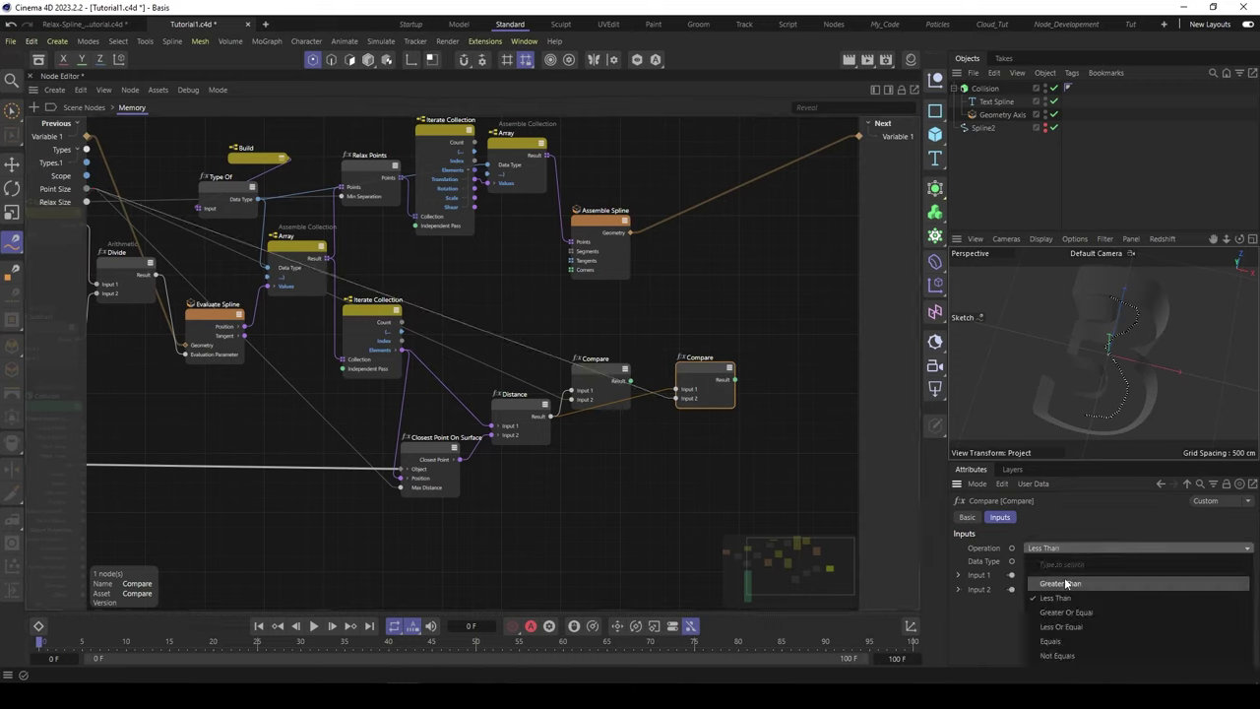
{"action": "left_click", "coordinate": [1065, 585]}
{"action": "left_click", "coordinate": [579, 384]}
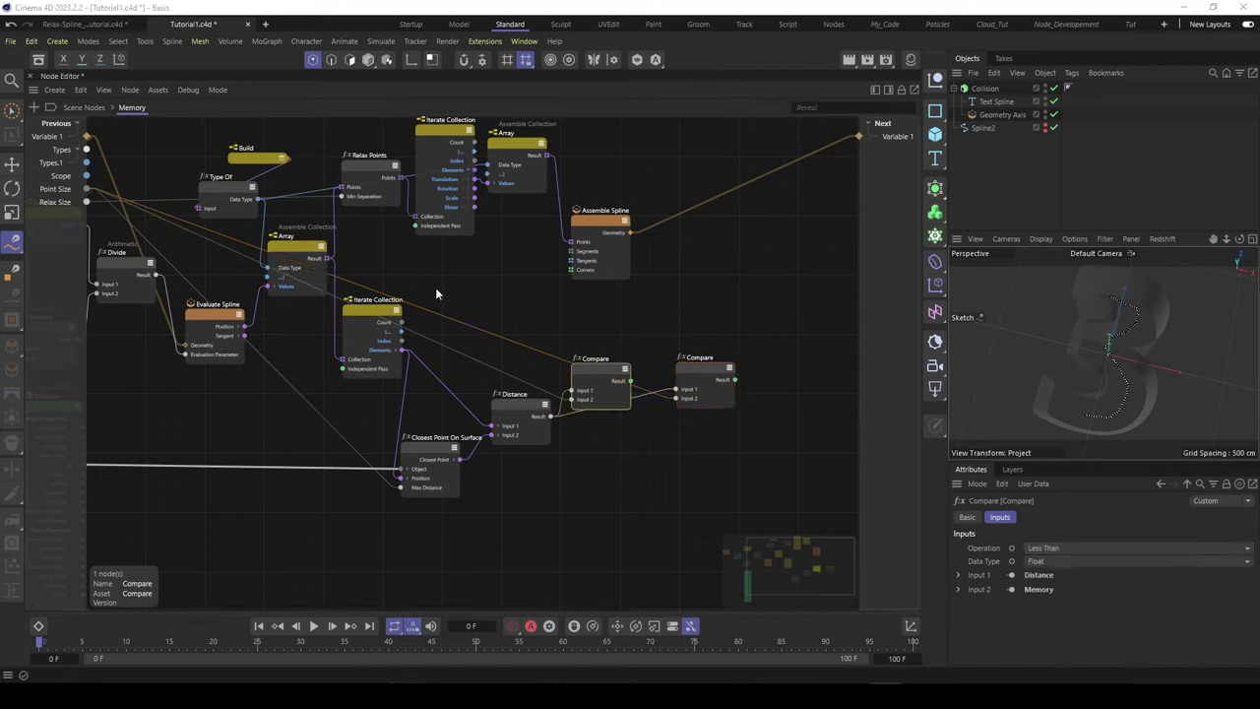
Add an Erase Elements node between the point Array and the Compare nodes.
{"action": "left_click", "coordinate": [305, 260]}
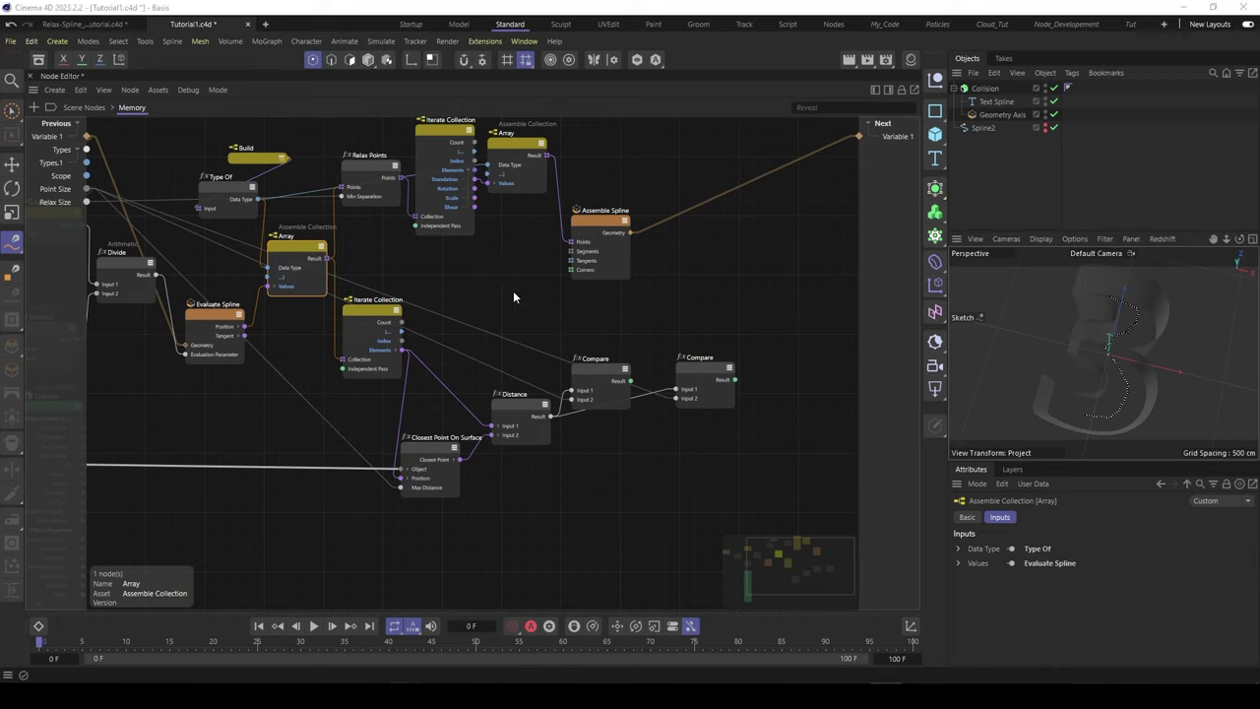
{"action": "double_click", "coordinate": [483, 297]}
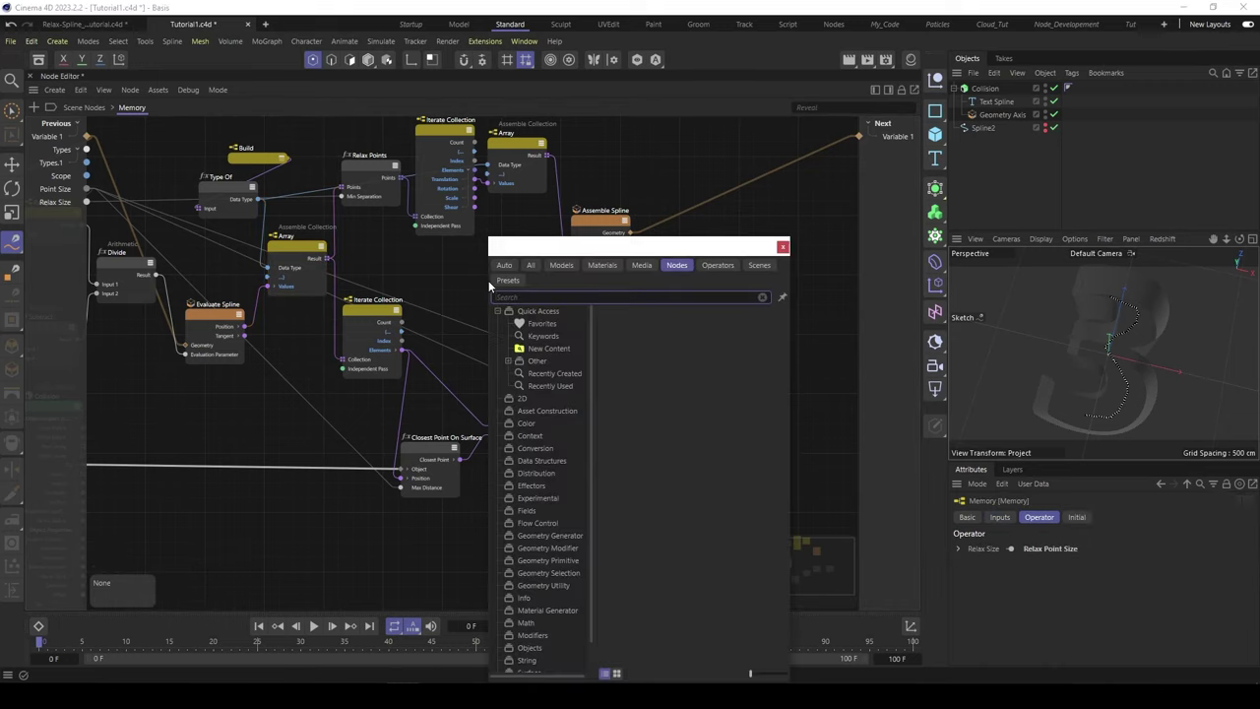
{"action": "type", "text": "eras"}
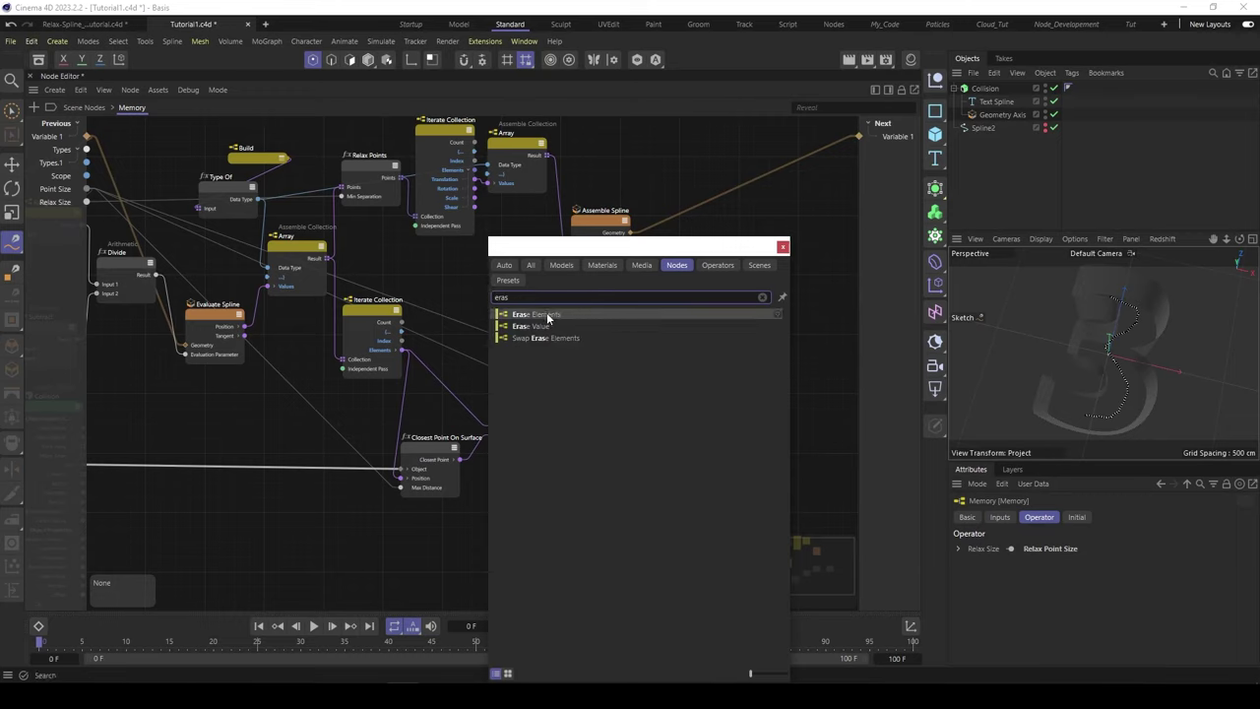
{"action": "double_click", "coordinate": [548, 315]}
{"action": "scroll", "coordinate": [624, 321], "scroll_direction": "down", "scroll_amount": 4}
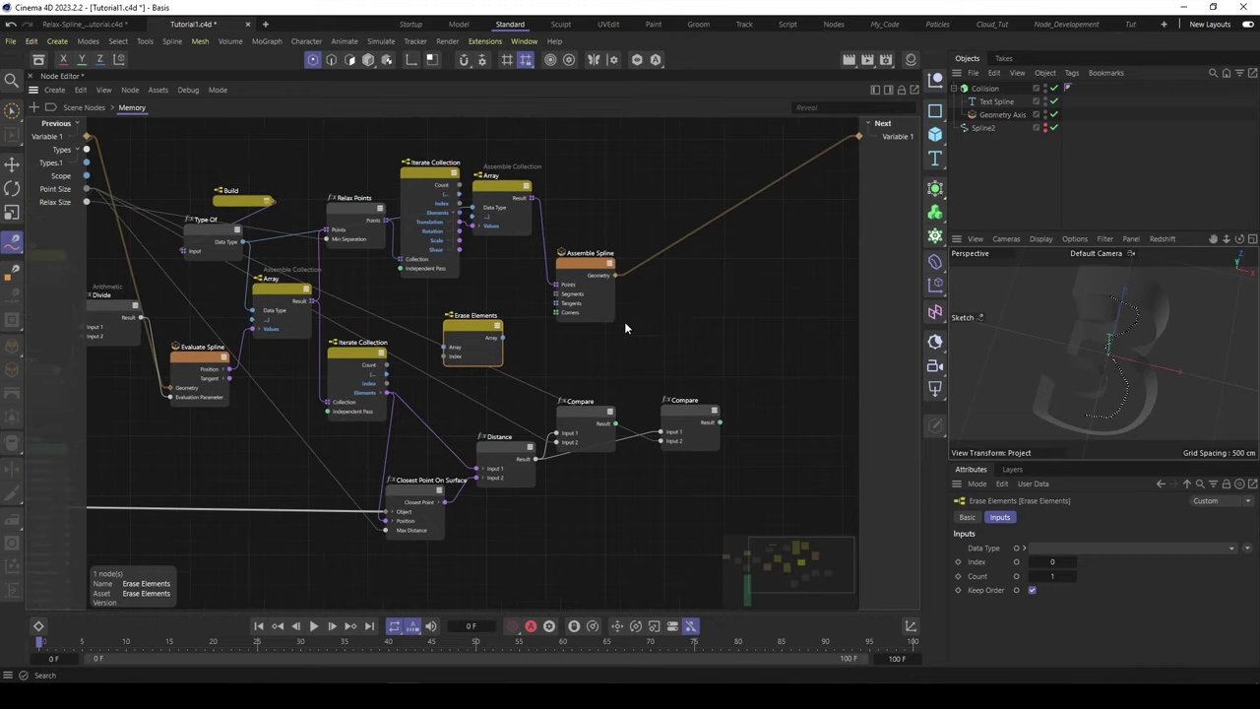
Move the Relax Points through Assemble Spline nodes further along the graph and reposition Erase Elements in the freed space.
{"action": "left_click_drag", "start_coordinate": [611, 163], "coordinate": [366, 289]}
{"action": "left_click_drag", "start_coordinate": [380, 234], "coordinate": [670, 235]}
{"action": "middle_click_drag", "start_coordinate": [657, 328], "coordinate": [561, 309]}
{"action": "left_click_drag", "start_coordinate": [366, 298], "coordinate": [426, 282]}
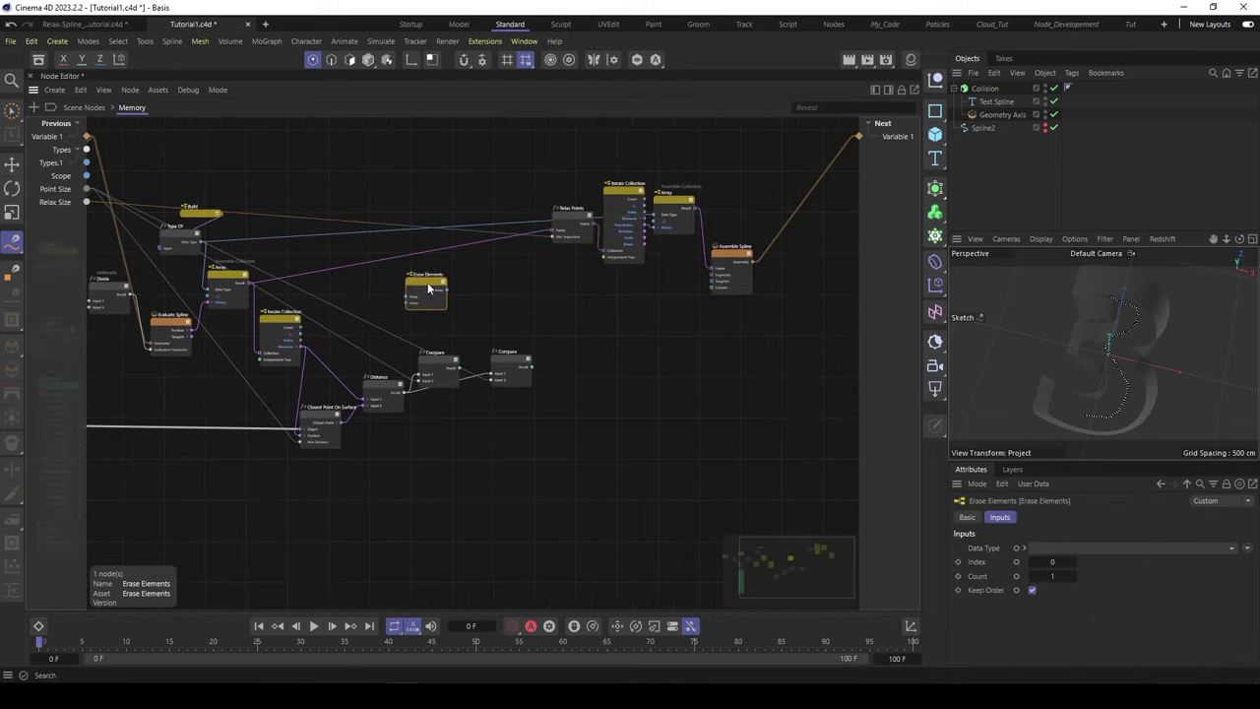
{"action": "scroll", "coordinate": [431, 289], "scroll_direction": "up", "scroll_amount": 1}
{"action": "scroll", "coordinate": [436, 303], "scroll_direction": "up", "scroll_amount": 2}
Connect the point Array's Result to Erase Elements, duplicate that node with the same Array input, and space the two apart.
{"action": "mouse_move", "coordinate": [180, 286]}
{"action": "left_mouse_down"}
{"action": "mouse_move", "coordinate": [397, 316]}
{"action": "mouse_move", "coordinate": [429, 290]}
{"action": "mouse_move", "coordinate": [415, 295]}
{"action": "left_mouse_up"}
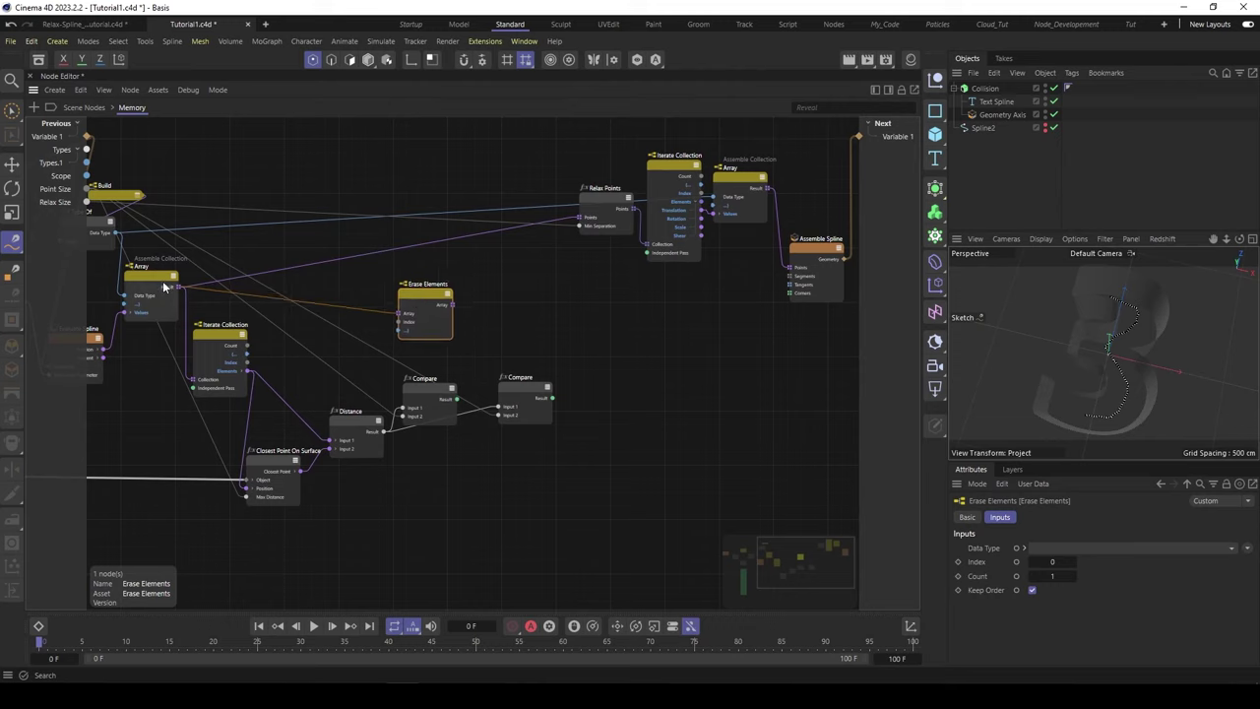
{"action": "left_click_drag", "start_coordinate": [424, 296], "coordinate": [530, 297], "text": "ctrl"}
{"action": "mouse_move", "coordinate": [178, 287]}
{"action": "left_mouse_down"}
{"action": "mouse_move", "coordinate": [523, 322]}
{"action": "mouse_move", "coordinate": [506, 311]}
{"action": "left_mouse_up"}
{"action": "left_click_drag", "start_coordinate": [420, 292], "coordinate": [429, 288]}
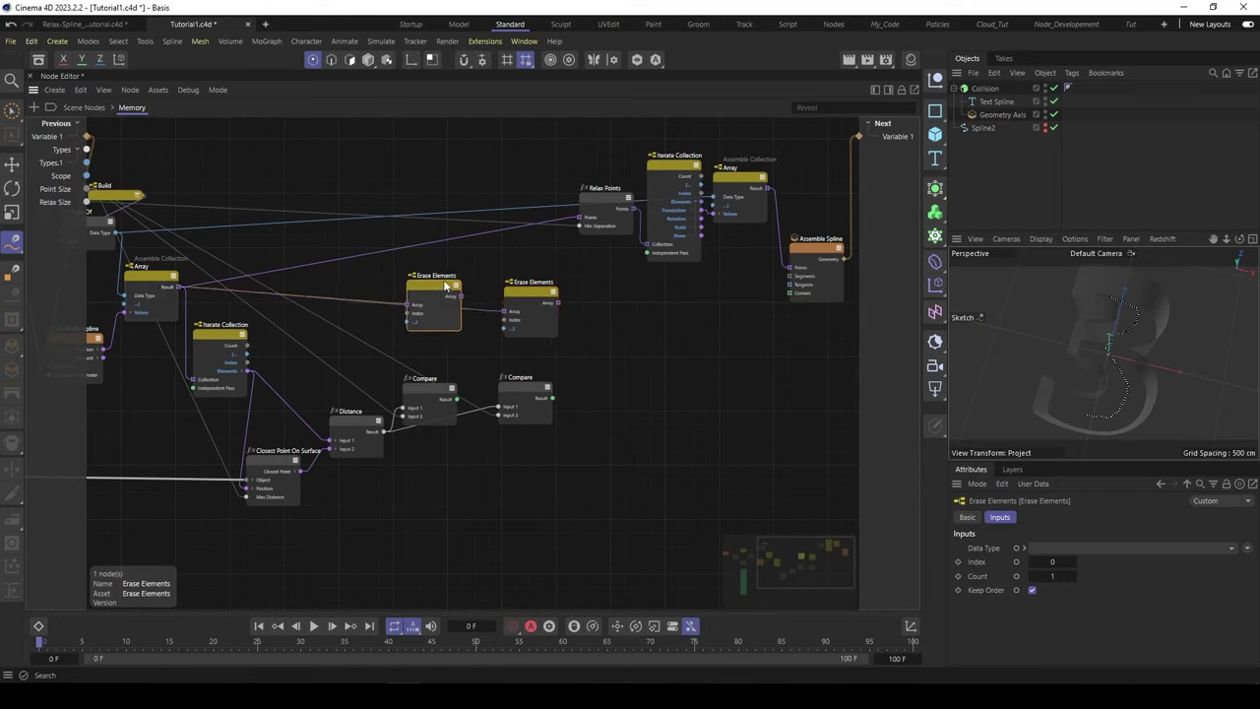
{"action": "left_click_drag", "start_coordinate": [536, 285], "coordinate": [590, 283]}
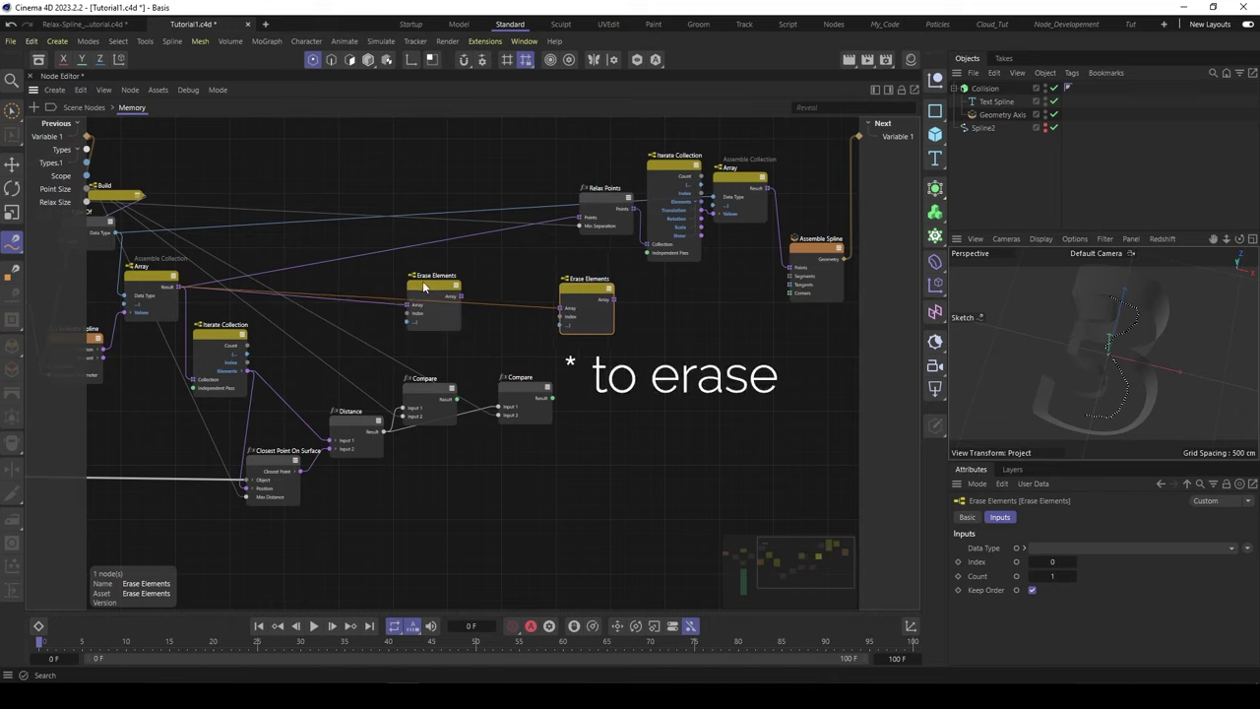
{"action": "left_click_drag", "start_coordinate": [423, 285], "coordinate": [461, 286]}
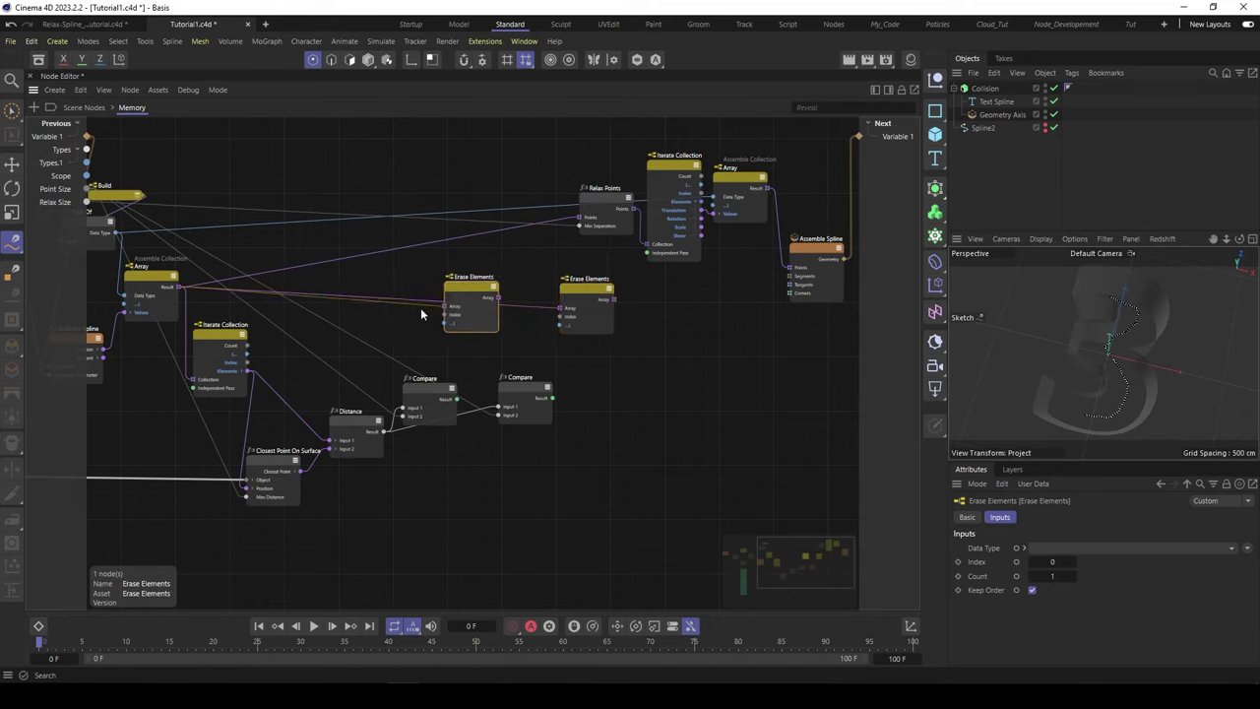
Expose Count as an input port on the original Erase Elements node and select its duplicate.
{"action": "left_click", "coordinate": [1017, 577]}
{"action": "left_click", "coordinate": [586, 282]}
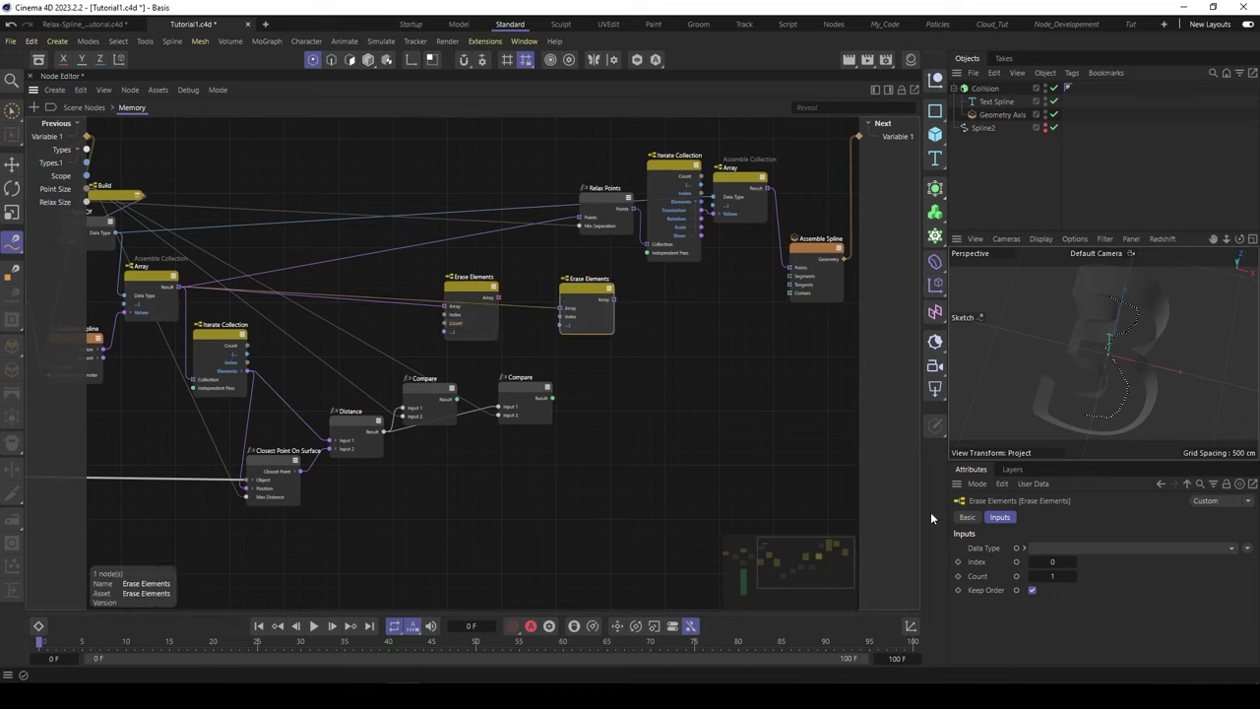
Expose the Count port on the second Erase Elements node and connect each Compare result to its Erase Elements node's Count.
{"action": "left_click", "coordinate": [1017, 575]}
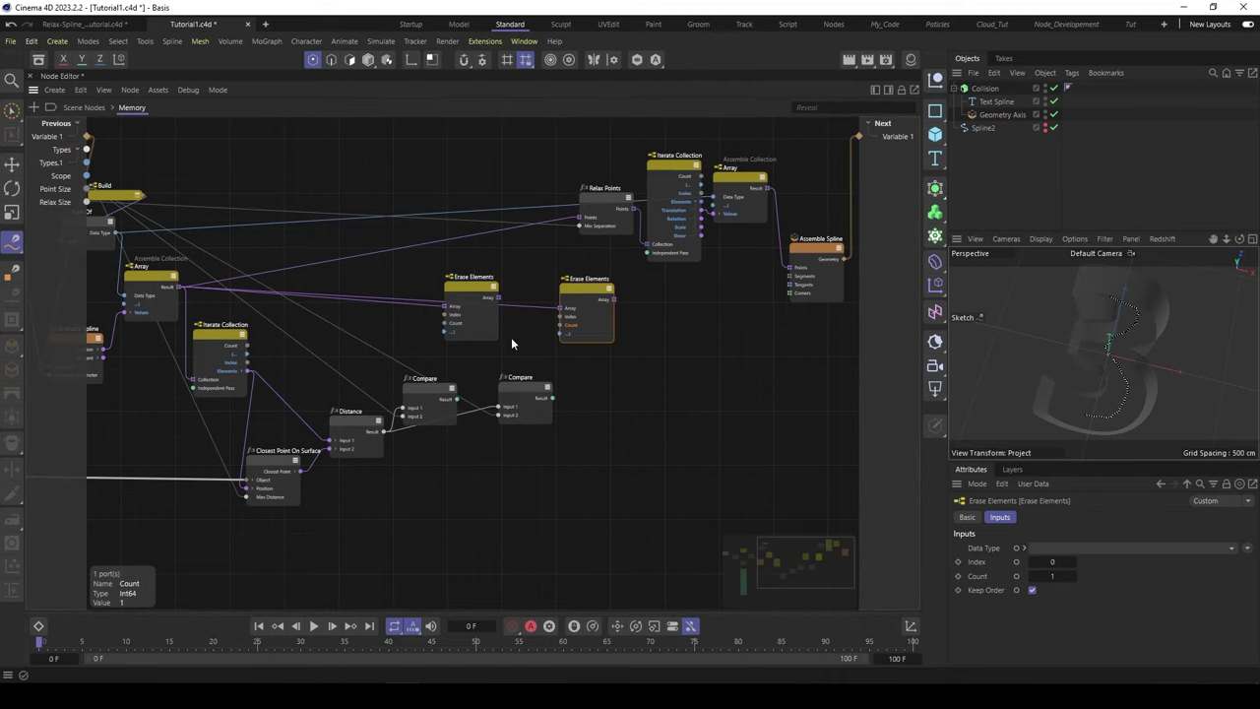
{"action": "scroll", "coordinate": [510, 338], "scroll_direction": "up", "scroll_amount": 4}
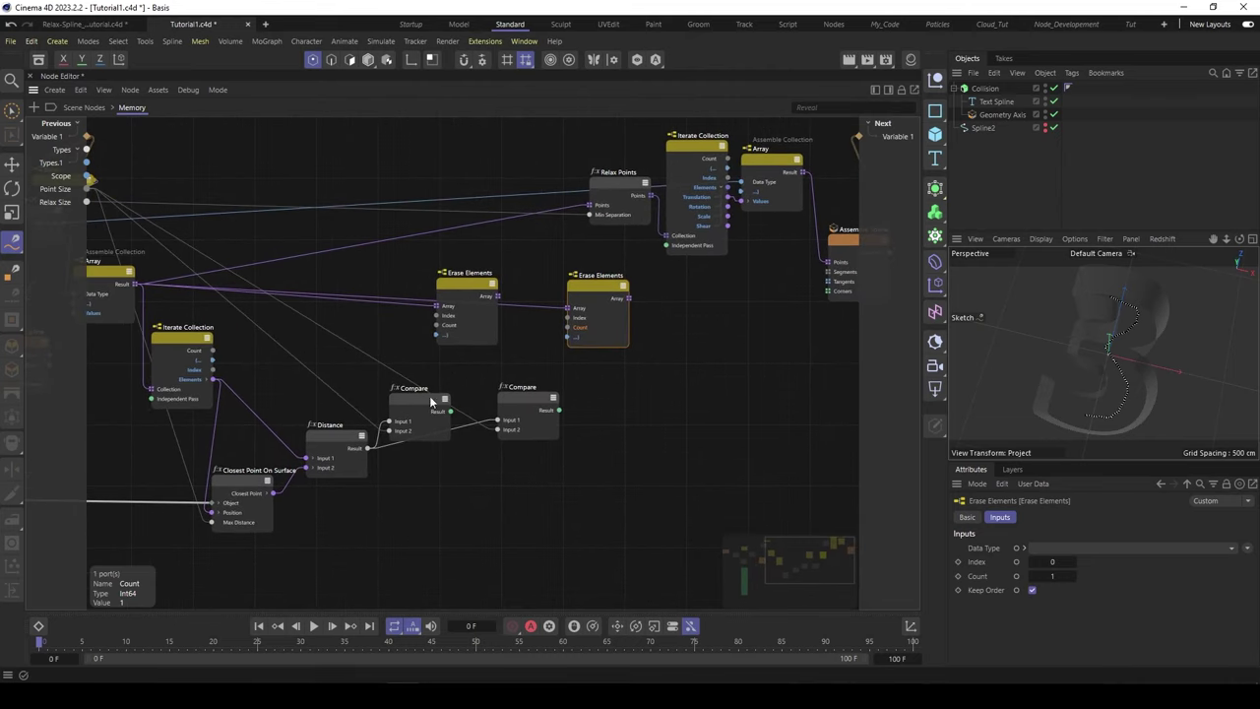
{"action": "mouse_move", "coordinate": [450, 410]}
{"action": "left_mouse_down"}
{"action": "mouse_move", "coordinate": [406, 351]}
{"action": "mouse_move", "coordinate": [436, 335]}
{"action": "left_mouse_up"}
{"action": "left_click_drag", "start_coordinate": [560, 414], "coordinate": [568, 328]}
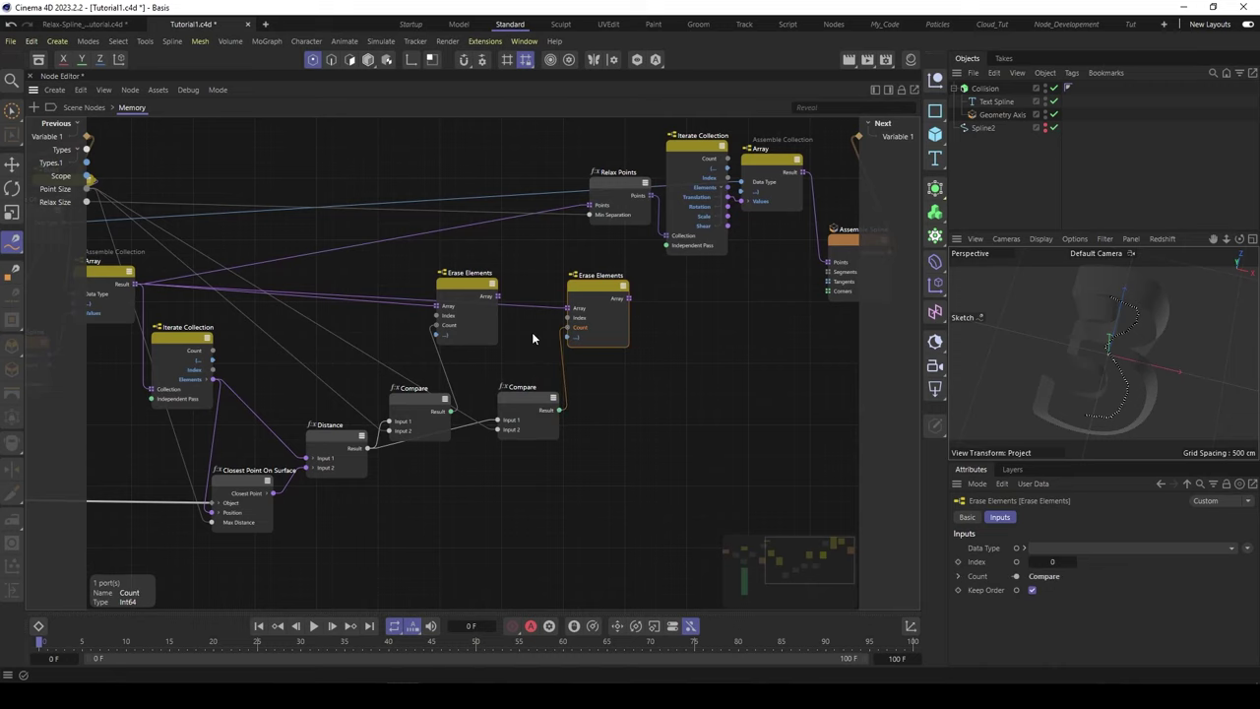
Connect the Iterate Collection node's Index output to the Index inputs of both Erase Elements nodes.
{"action": "middle_click_drag", "start_coordinate": [305, 337], "coordinate": [441, 340]}
{"action": "left_click_drag", "start_coordinate": [300, 339], "coordinate": [574, 321]}
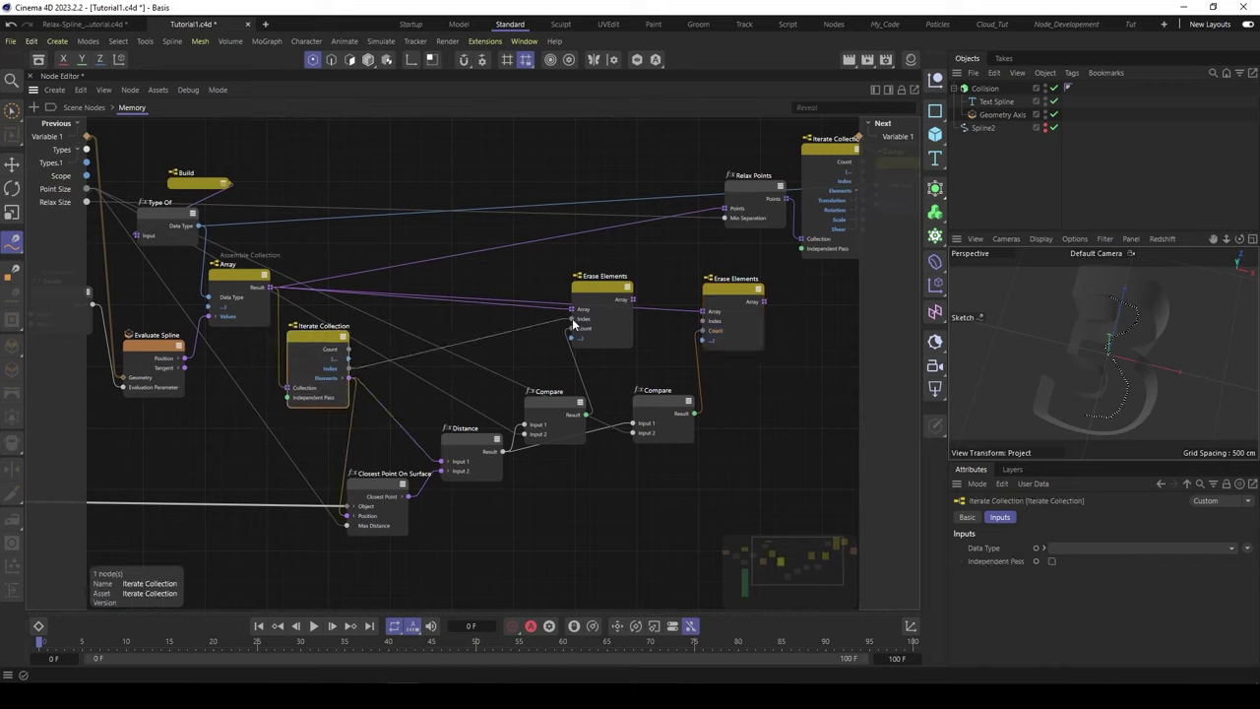
{"action": "mouse_move", "coordinate": [349, 368]}
{"action": "left_mouse_down"}
{"action": "mouse_move", "coordinate": [697, 343]}
{"action": "mouse_move", "coordinate": [705, 322]}
{"action": "left_mouse_up"}
{"action": "middle_click_drag", "start_coordinate": [820, 337], "coordinate": [728, 343]}
{"action": "left_click_drag", "start_coordinate": [502, 292], "coordinate": [501, 289]}
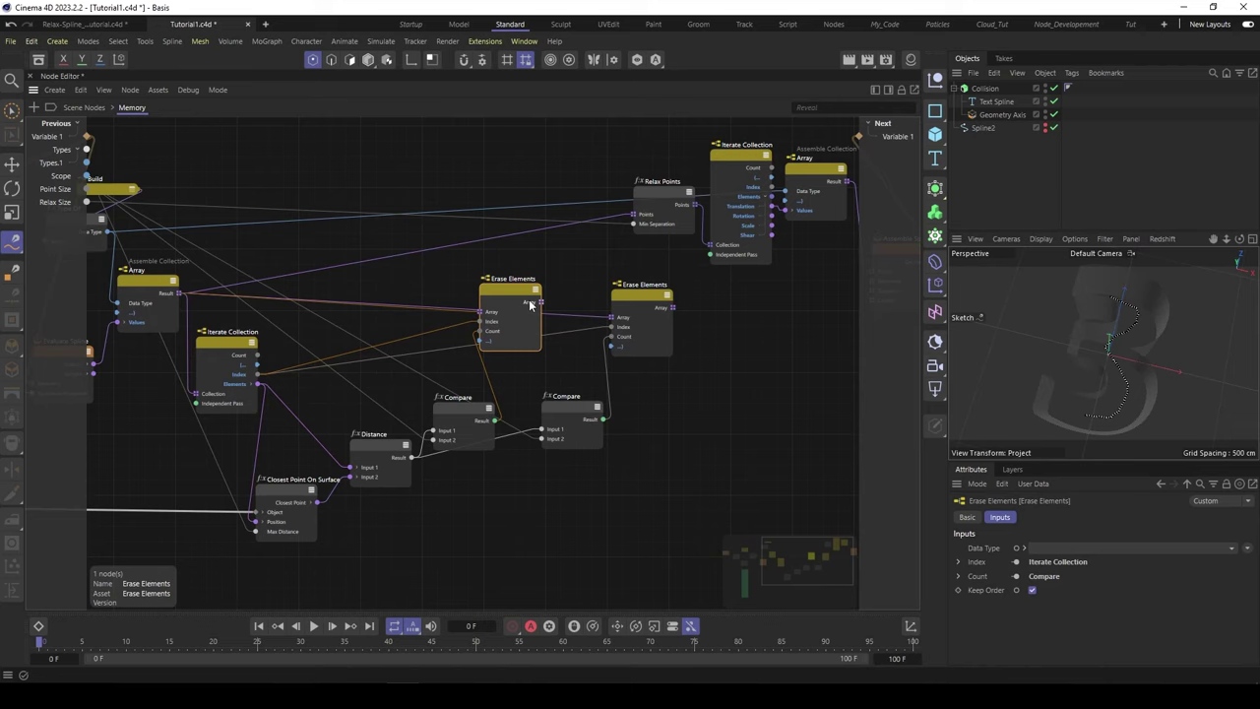
Connect the first Erase Elements node's Array output to the Points input of the Relax Points node.
{"action": "left_click", "coordinate": [641, 295]}
{"action": "left_click", "coordinate": [665, 308]}
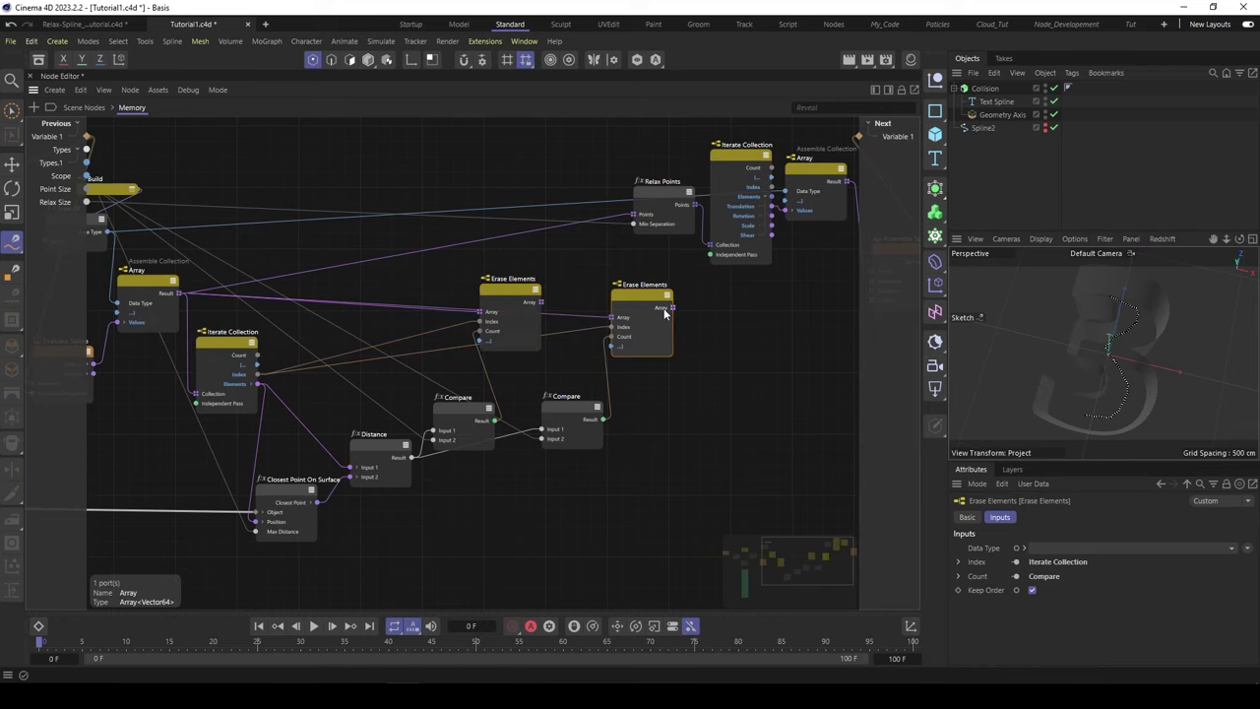
{"action": "middle_click_drag", "start_coordinate": [651, 266], "coordinate": [614, 270]}
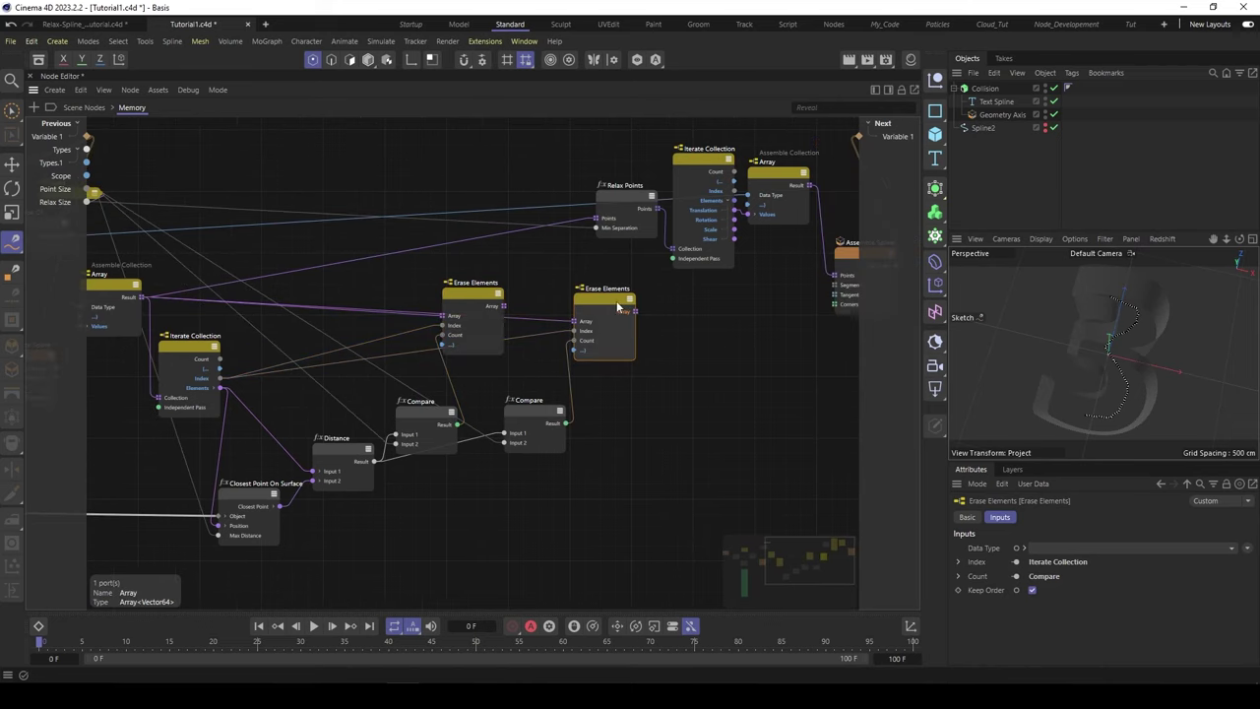
{"action": "left_click", "coordinate": [474, 305]}
{"action": "left_click_drag", "start_coordinate": [490, 290], "coordinate": [605, 219]}
{"action": "middle_click_drag", "start_coordinate": [801, 308], "coordinate": [705, 314]}
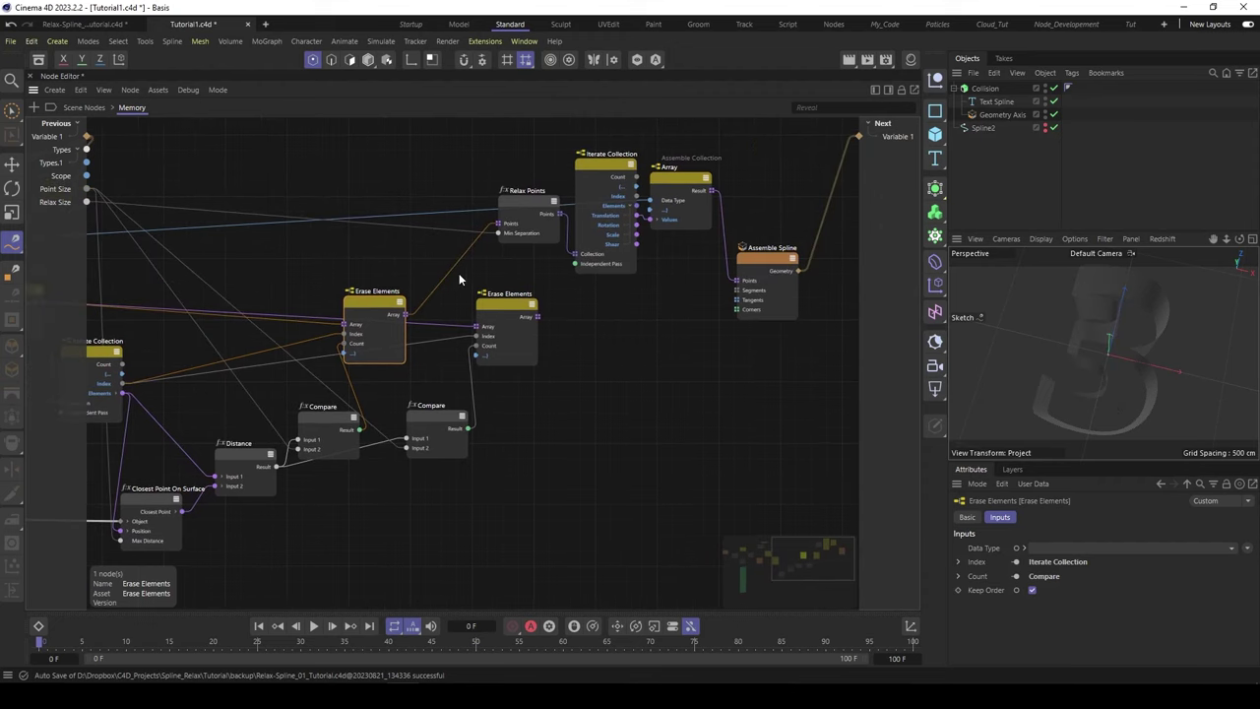
Add a Data Structures Concatenate node and arrange it between the Array and Assemble Spline nodes, shifting Assemble Spline to make room.
{"action": "left_click", "coordinate": [709, 187]}
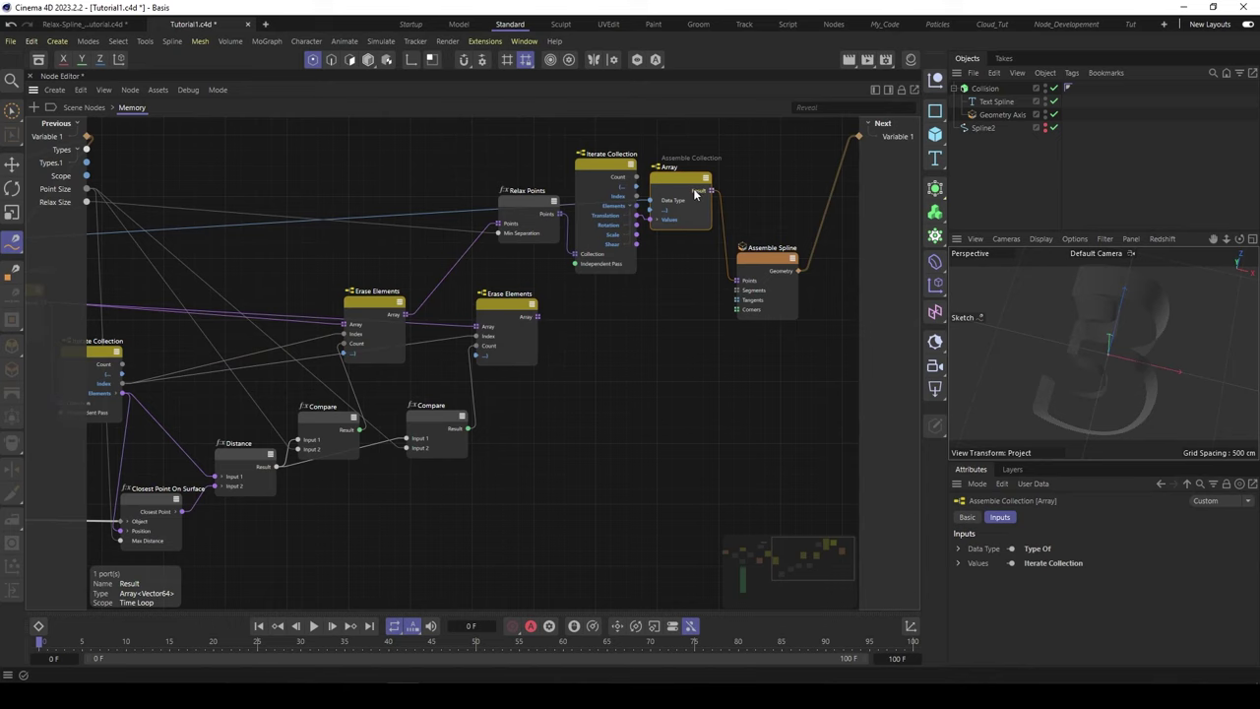
{"action": "left_click", "coordinate": [506, 320]}
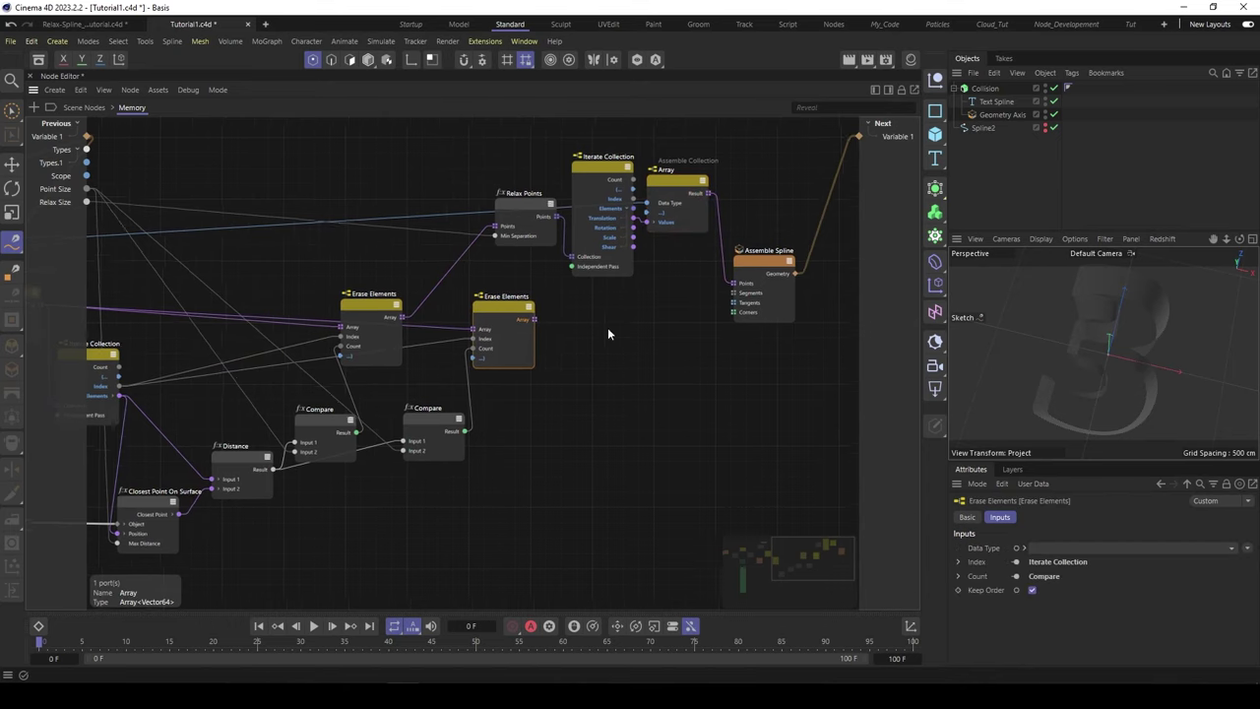
{"action": "middle_click_drag", "start_coordinate": [608, 328], "coordinate": [579, 335]}
{"action": "left_click_drag", "start_coordinate": [727, 269], "coordinate": [764, 263]}
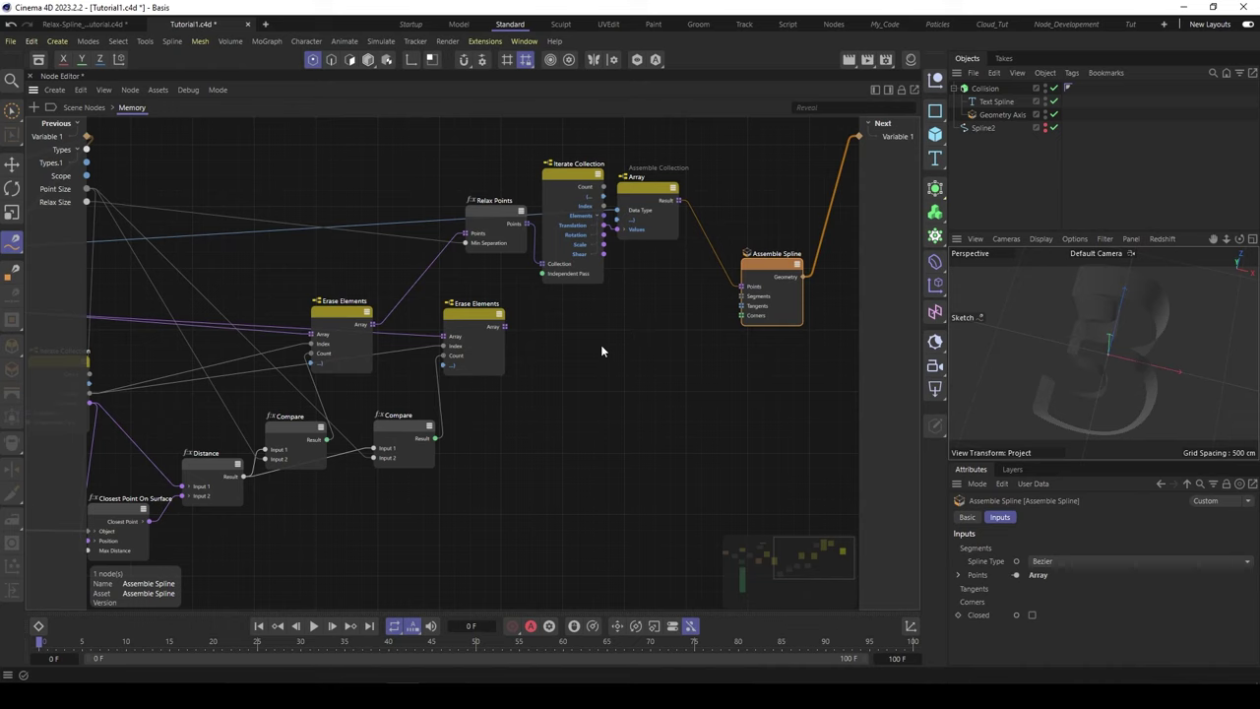
{"action": "double_click", "coordinate": [652, 340]}
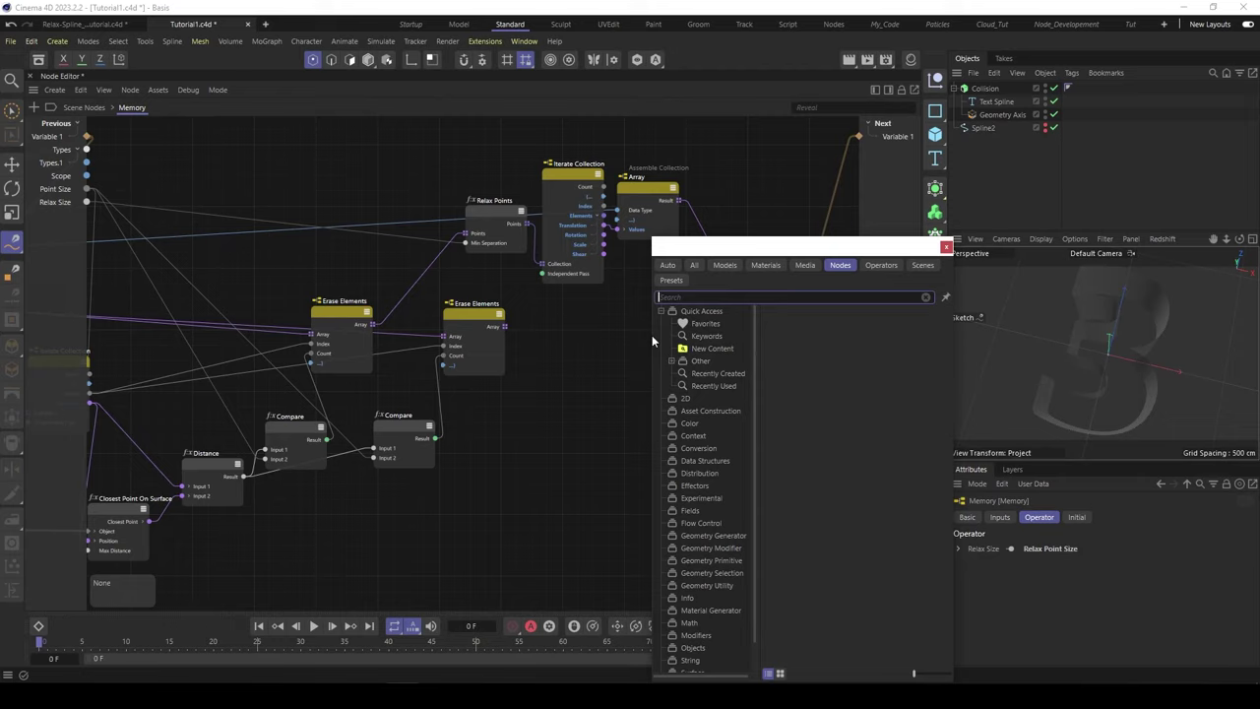
{"action": "type", "text": "conc"}
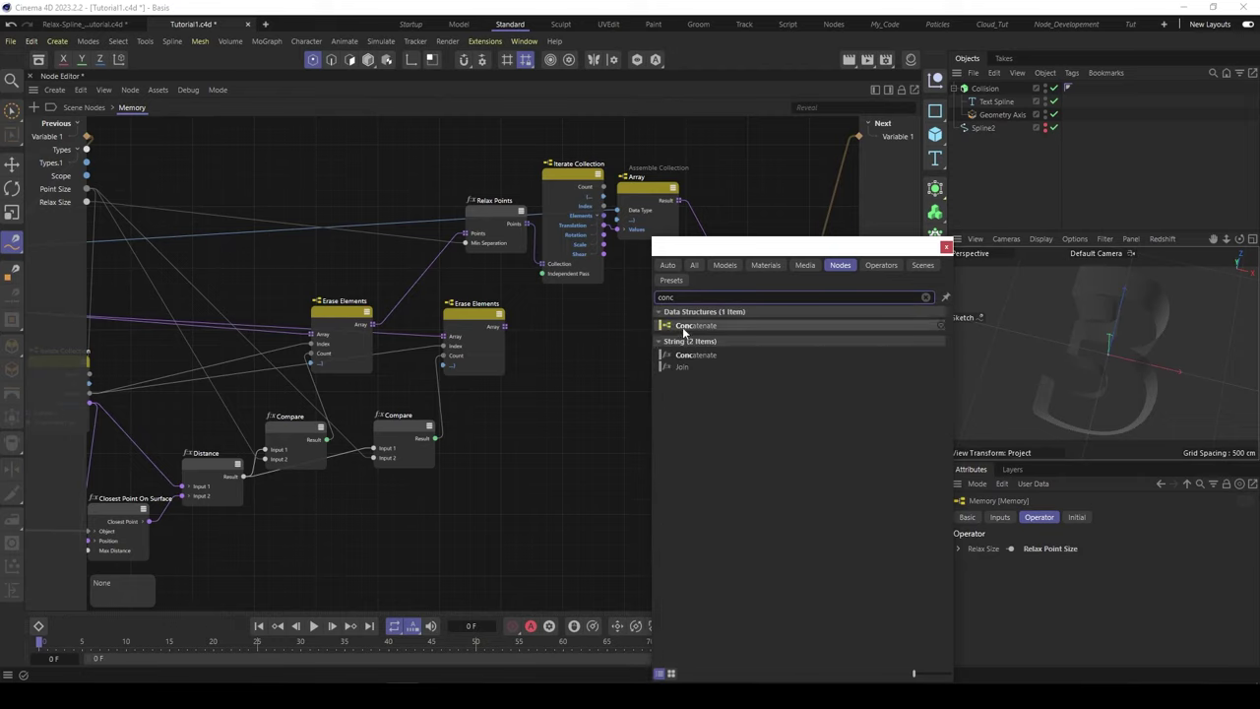
{"action": "double_click", "coordinate": [689, 325]}
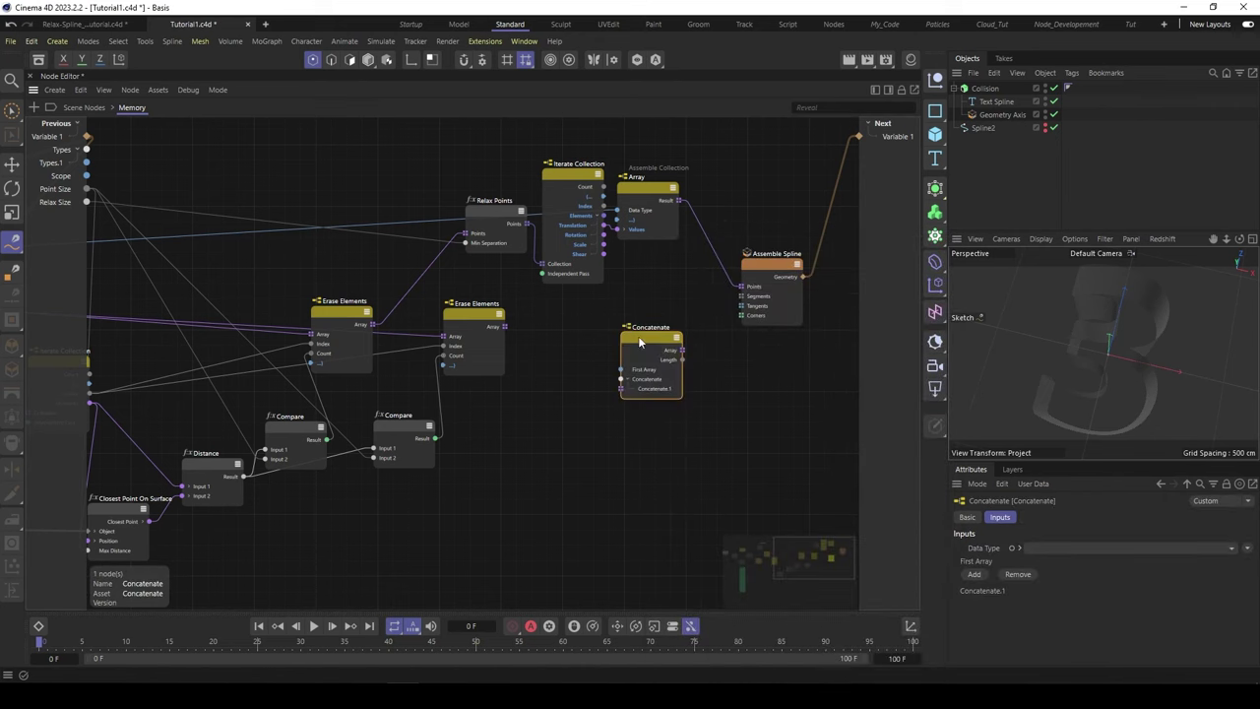
{"action": "left_click_drag", "start_coordinate": [649, 336], "coordinate": [706, 312]}
{"action": "middle_click_drag", "start_coordinate": [723, 275], "coordinate": [672, 295]}
{"action": "left_click_drag", "start_coordinate": [718, 286], "coordinate": [754, 270]}
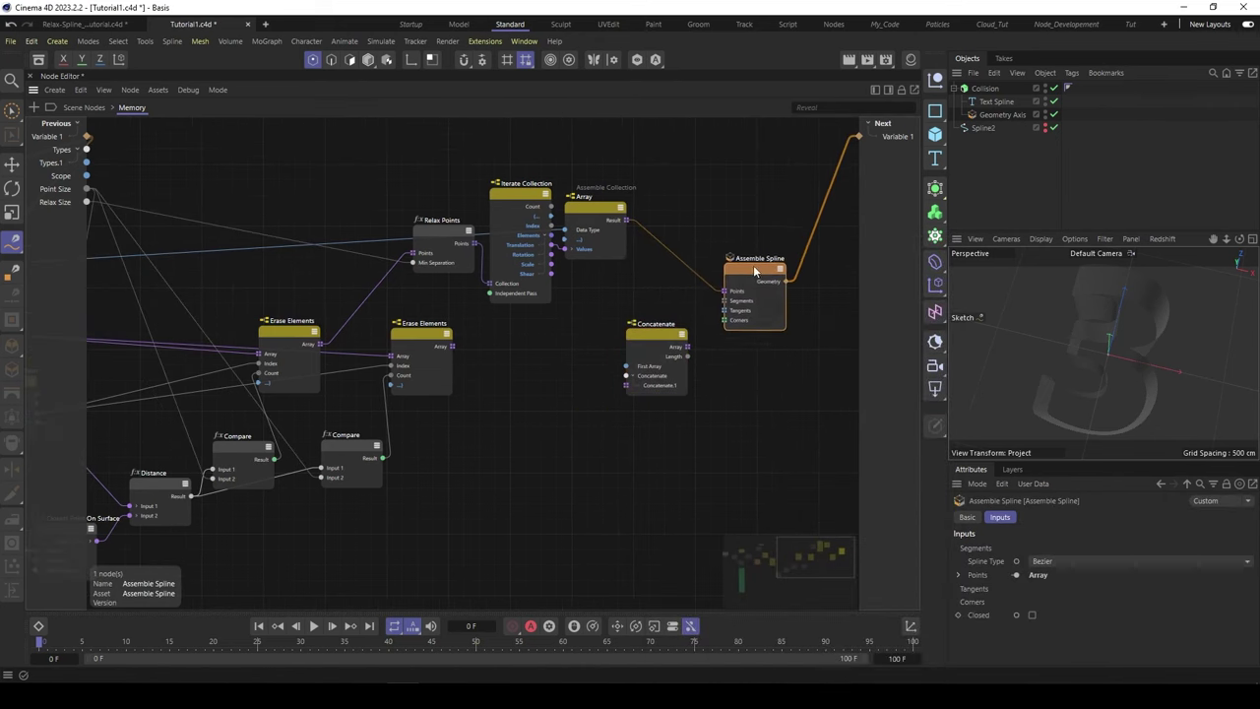
{"action": "left_click_drag", "start_coordinate": [646, 333], "coordinate": [662, 327]}
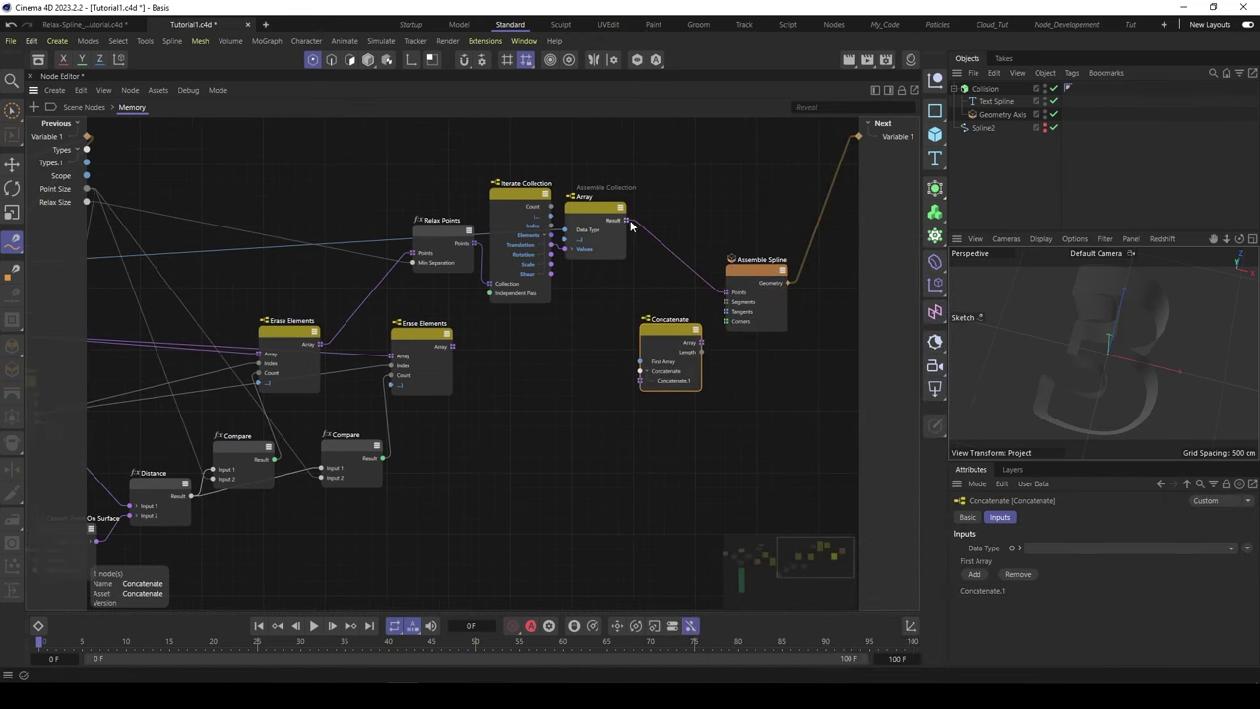
Concatenate the Array node's result with the second Erase Elements array and feed the combined array into Assemble Spline's Points.
{"action": "left_click_drag", "start_coordinate": [626, 219], "coordinate": [641, 364]}
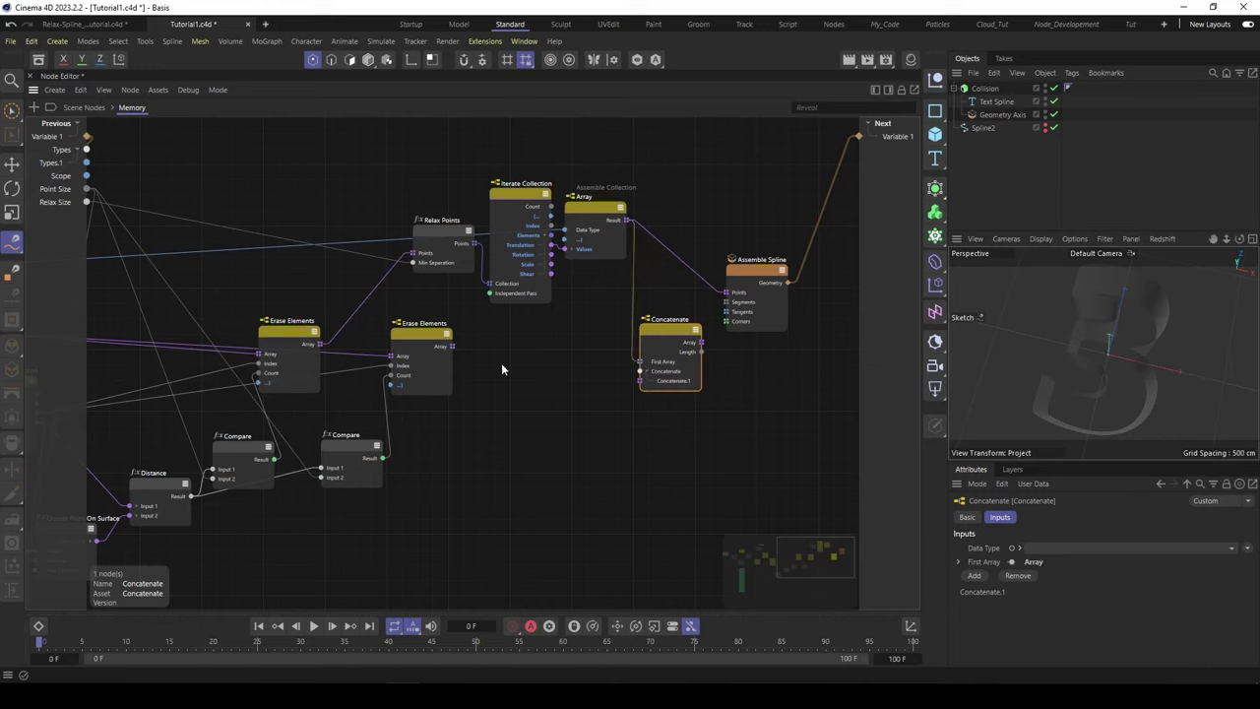
{"action": "mouse_move", "coordinate": [453, 346]}
{"action": "left_mouse_down"}
{"action": "mouse_move", "coordinate": [653, 402]}
{"action": "mouse_move", "coordinate": [641, 385]}
{"action": "left_mouse_up"}
{"action": "mouse_move", "coordinate": [667, 342]}
{"action": "left_mouse_down"}
{"action": "mouse_move", "coordinate": [657, 346]}
{"action": "mouse_move", "coordinate": [730, 295]}
{"action": "left_mouse_up"}
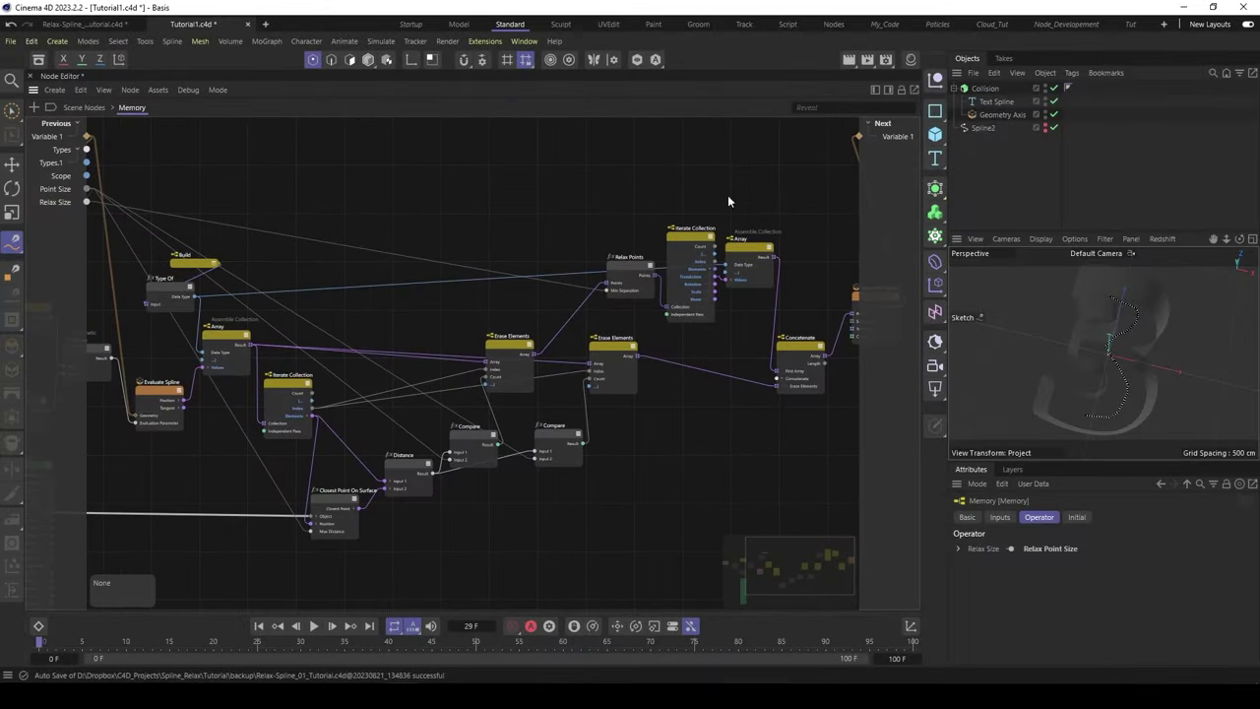
Disconnect the Max Distance input of the Closest Point On Surface node and set it to 9999 cm.
{"action": "middle_click_drag", "start_coordinate": [729, 201], "coordinate": [679, 193]}
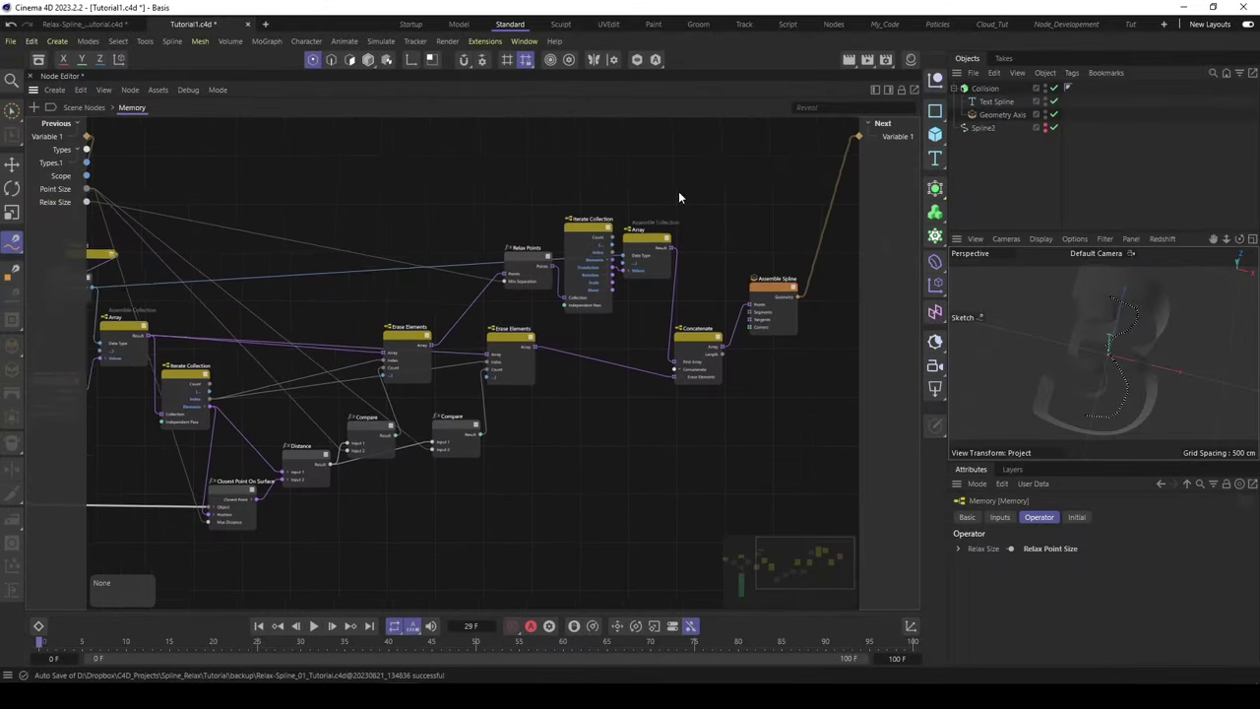
{"action": "middle_click_drag", "start_coordinate": [677, 253], "coordinate": [692, 266]}
{"action": "middle_click_drag", "start_coordinate": [295, 524], "coordinate": [319, 508]}
{"action": "scroll", "coordinate": [260, 504], "scroll_direction": "up", "scroll_amount": 3}
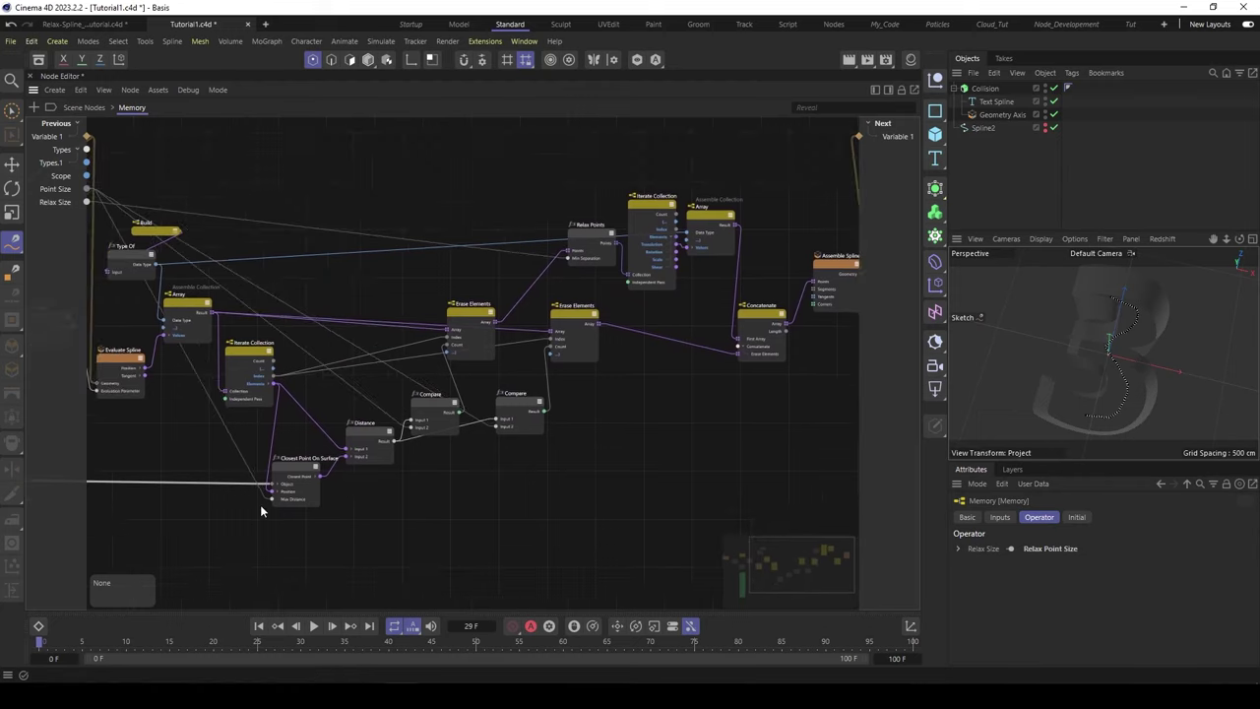
{"action": "left_click", "coordinate": [322, 449]}
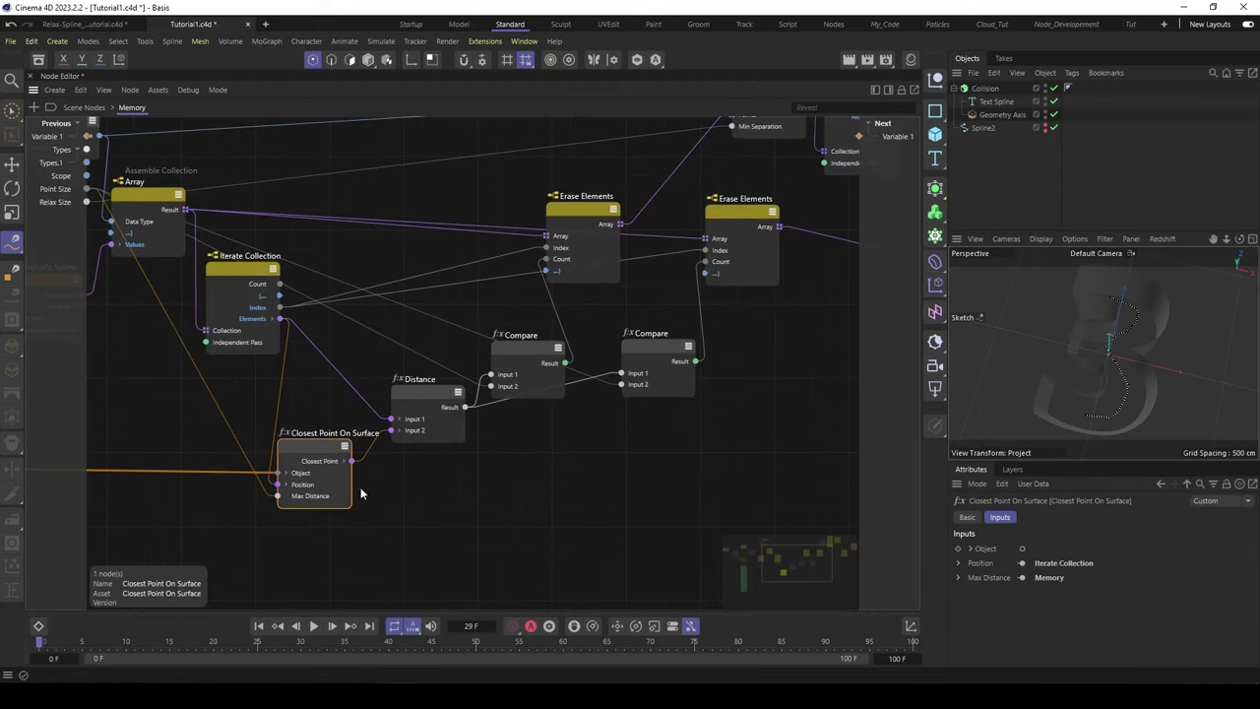
{"action": "left_click", "coordinate": [229, 431]}
{"action": "key", "text": "Delete"}
{"action": "left_click_drag", "start_coordinate": [316, 454], "coordinate": [318, 451]}
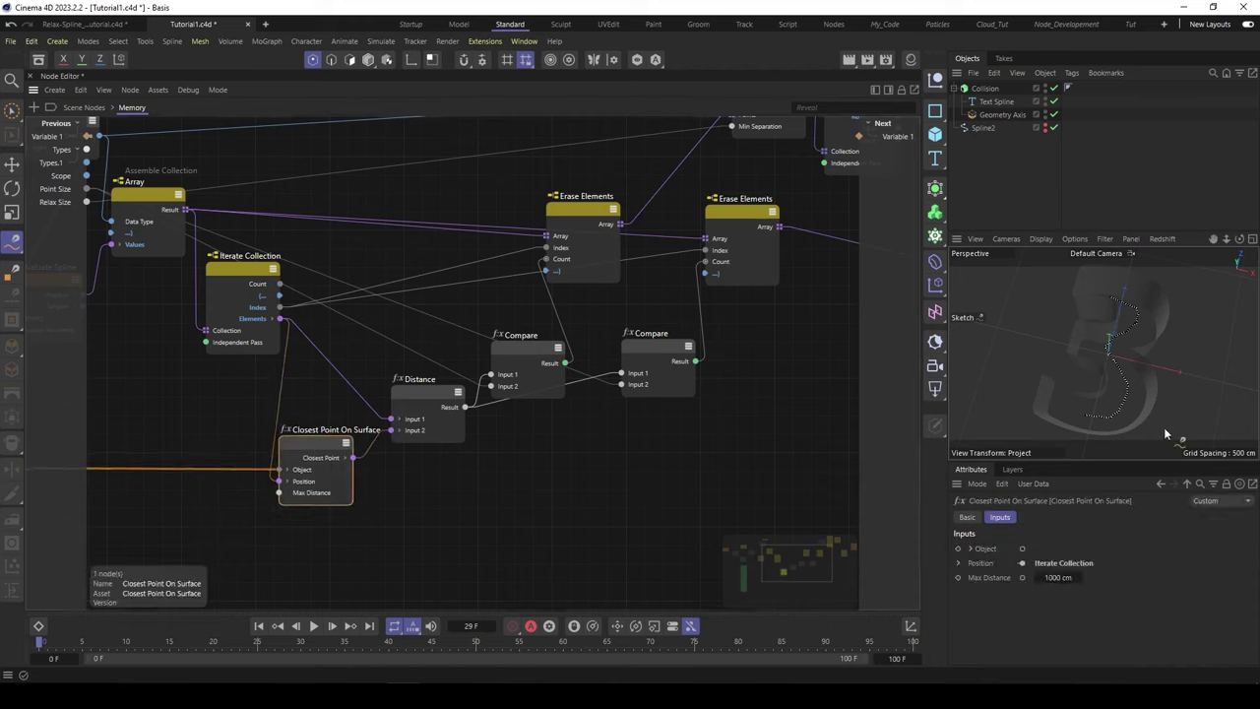
{"action": "double_click", "coordinate": [1058, 577]}
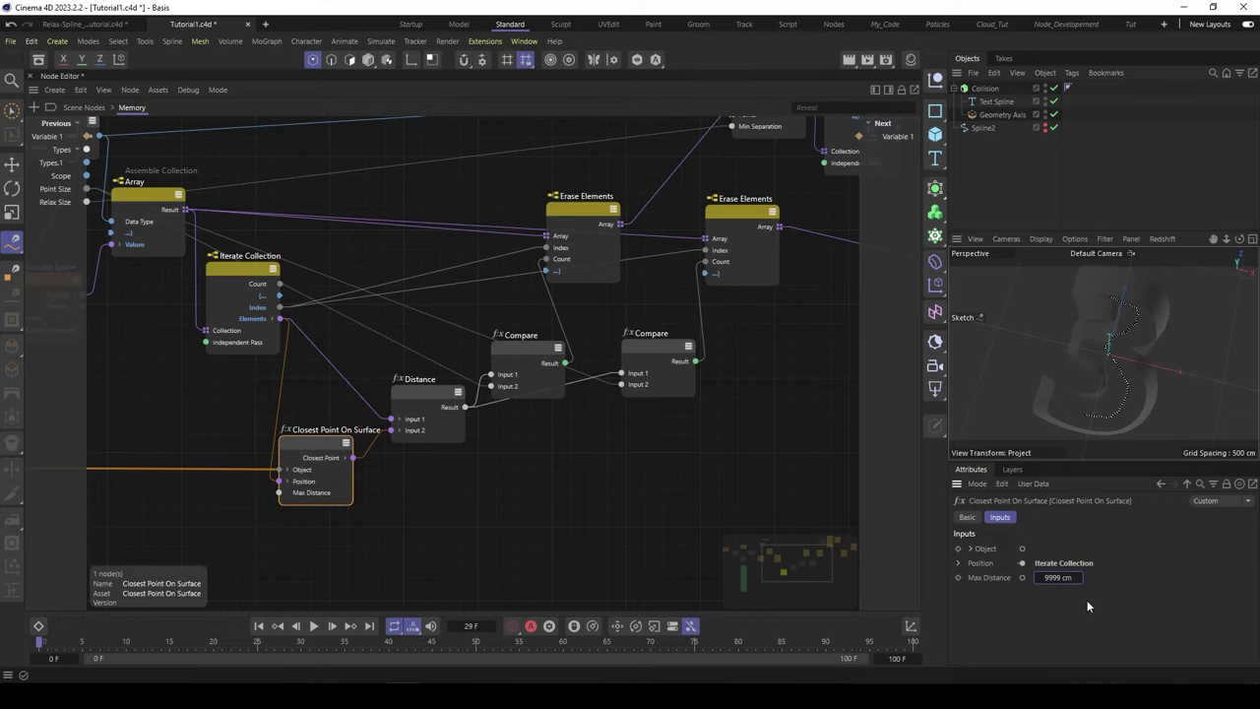
{"action": "left_click", "coordinate": [778, 300]}
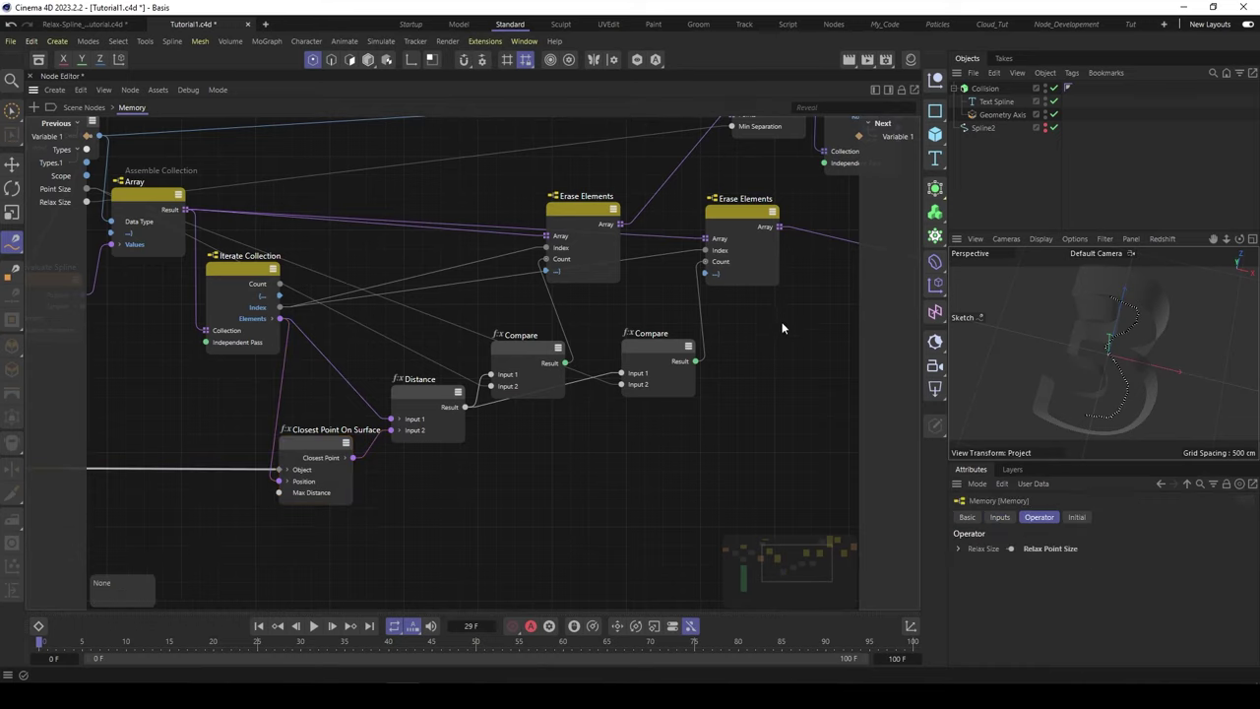
Play the simulation, pause it, and inspect how the relaxed points spread around the collision text in the viewport.
{"action": "middle_click_drag", "start_coordinate": [835, 290], "coordinate": [404, 403]}
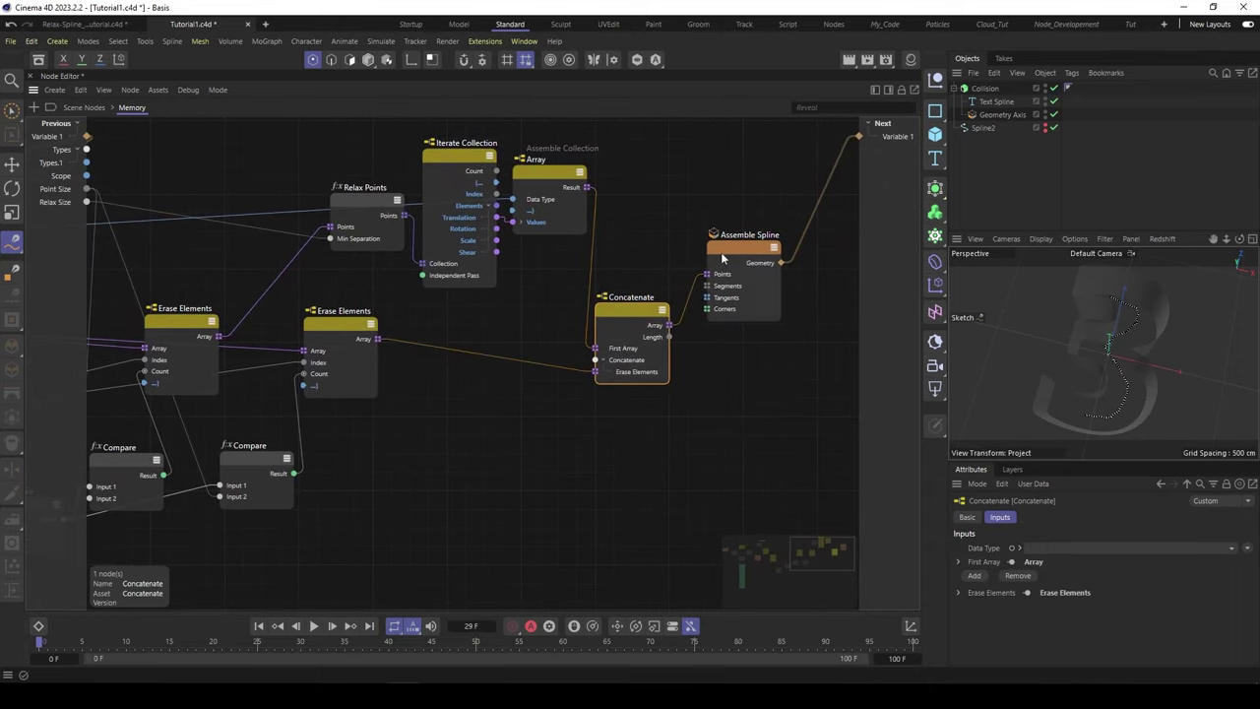
{"action": "left_click", "coordinate": [313, 627]}
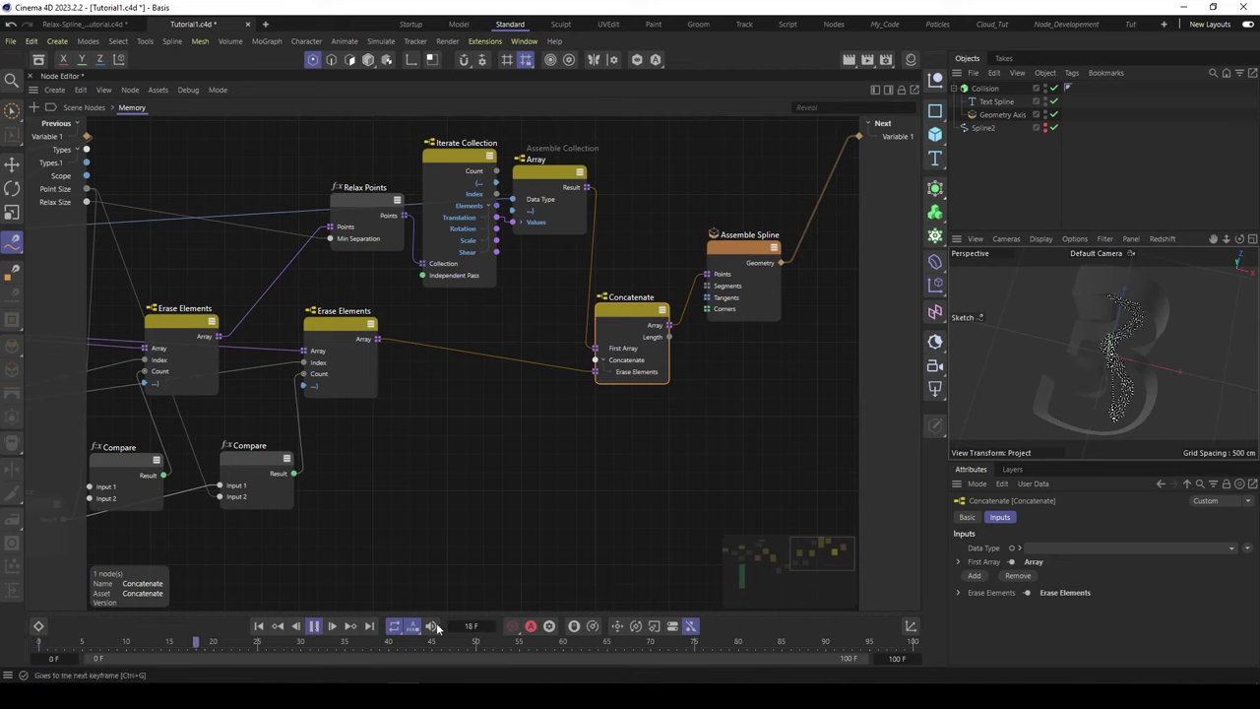
{"action": "left_click", "coordinate": [313, 626]}
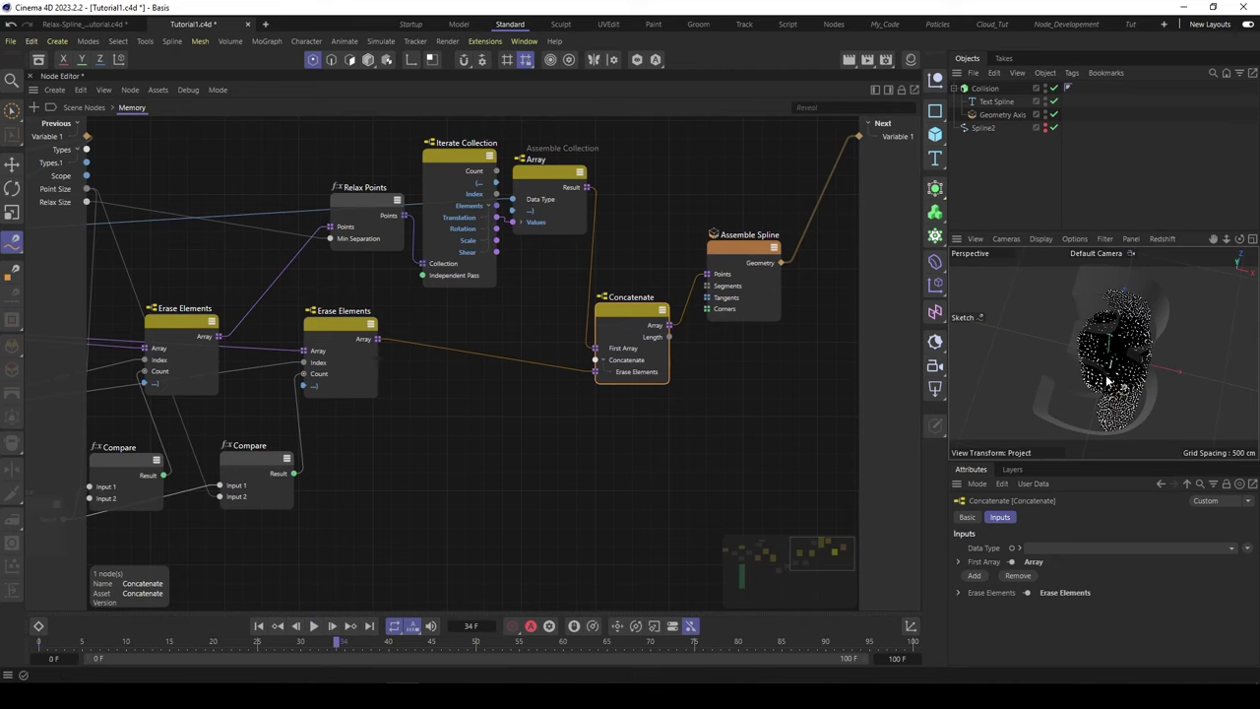
{"action": "key", "text": "e"}
{"action": "right_click_drag", "start_coordinate": [1122, 380], "coordinate": [1163, 352], "text": "alt"}
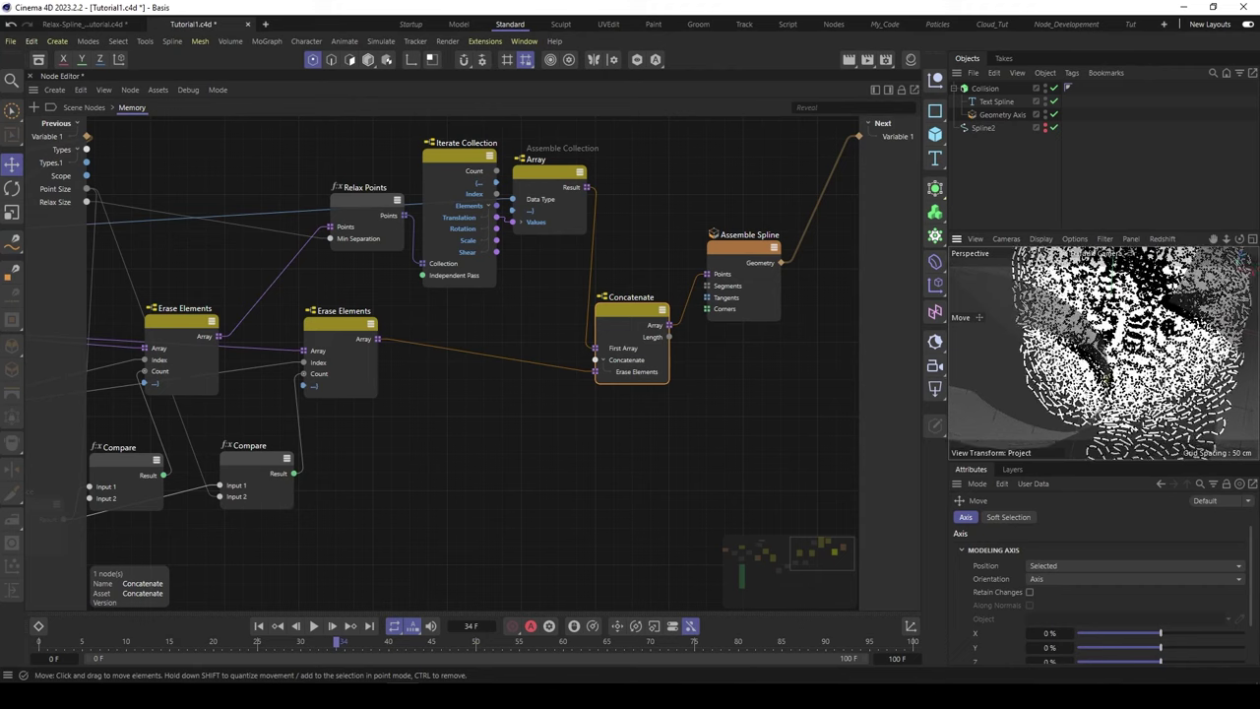
{"action": "middle_click_drag", "start_coordinate": [1164, 380], "coordinate": [1136, 325], "text": "alt"}
{"action": "right_click_drag", "start_coordinate": [1136, 325], "coordinate": [1112, 317], "text": "alt"}
{"action": "left_click_drag", "start_coordinate": [1112, 318], "coordinate": [1107, 329], "text": "alt"}
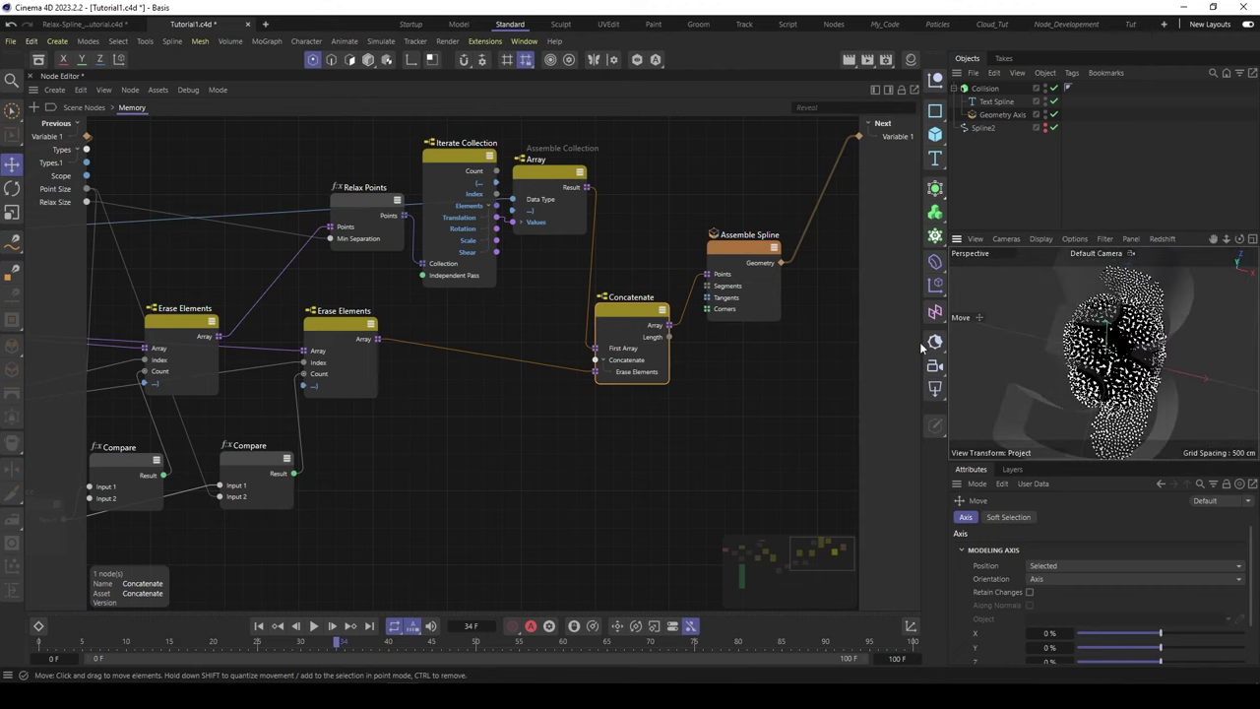
{"action": "left_click_drag", "start_coordinate": [628, 315], "coordinate": [631, 312]}
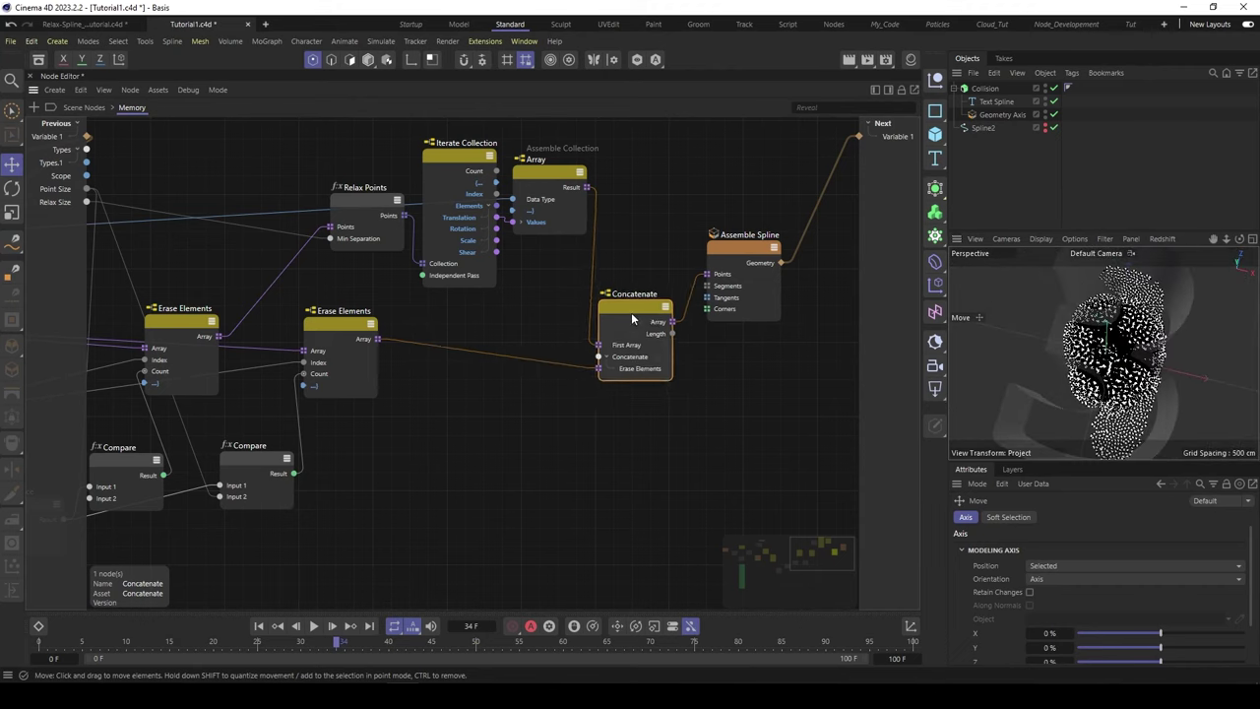
{"action": "middle_click_drag", "start_coordinate": [492, 322], "coordinate": [552, 317]}
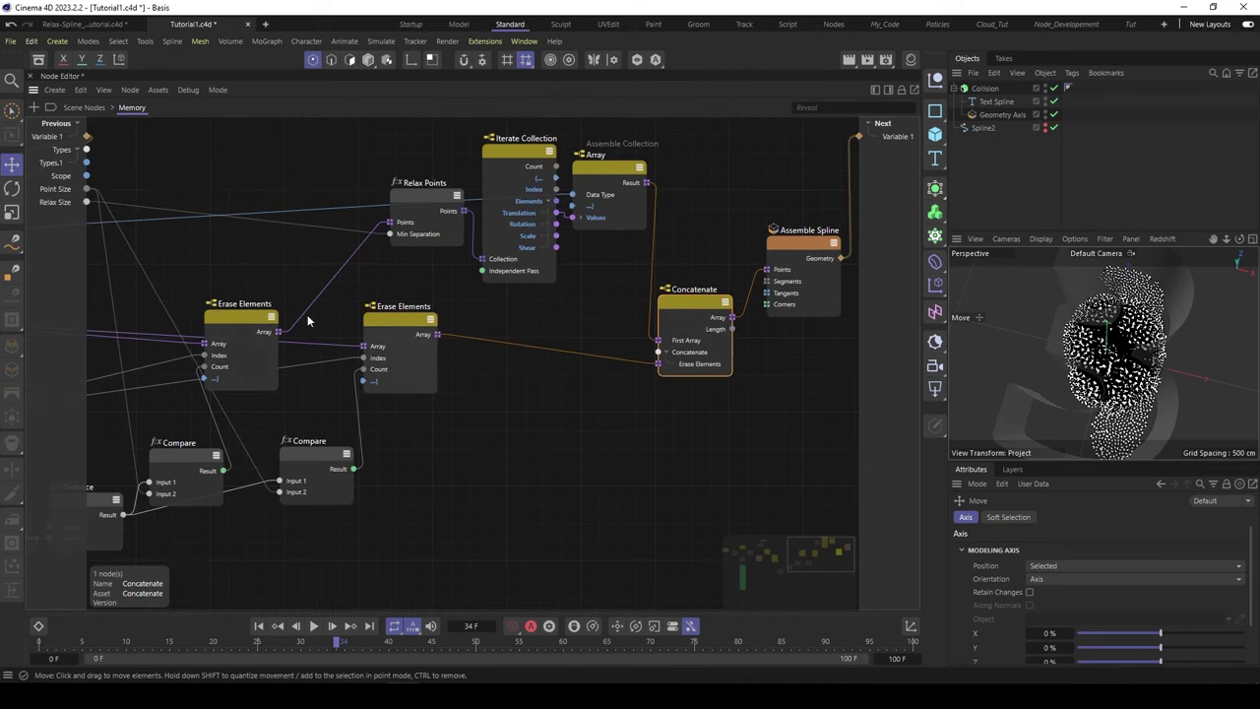
{"action": "left_click", "coordinate": [390, 323]}
{"action": "left_click", "coordinate": [694, 301]}
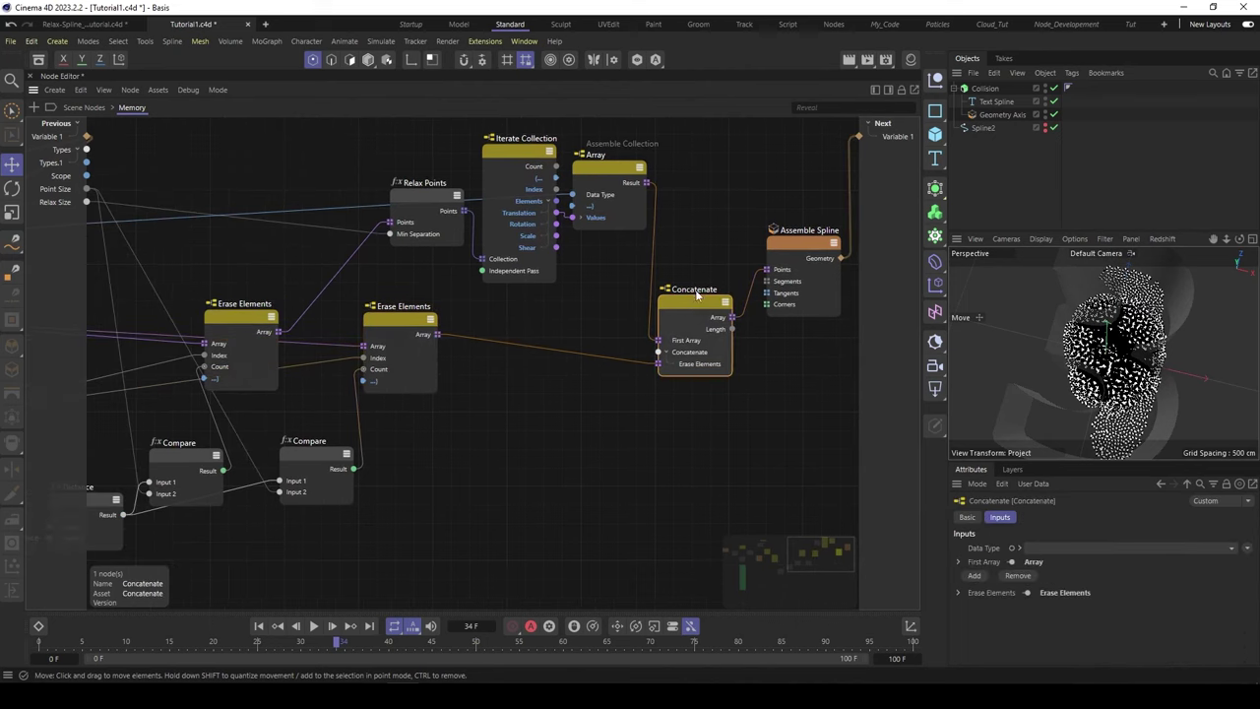
{"action": "left_click_drag", "start_coordinate": [695, 310], "coordinate": [699, 309]}
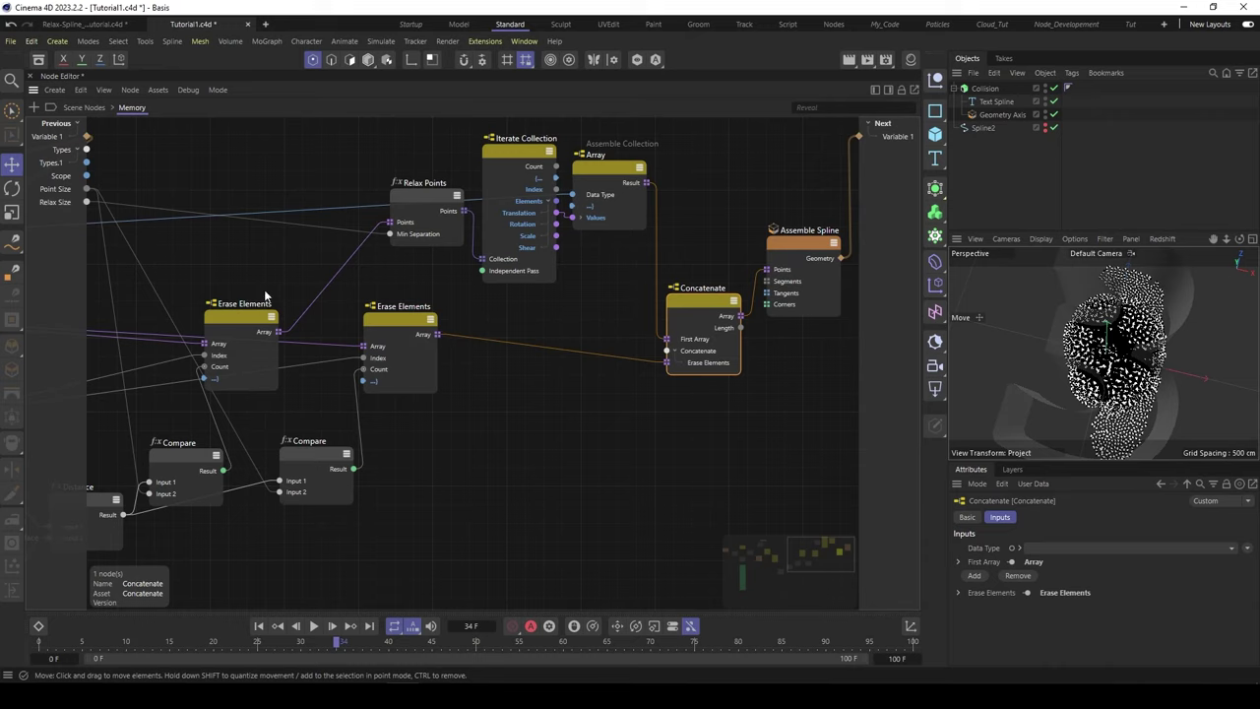
Rewind the animation to its start and add a Build node above the Erase Elements nodes with data type Int.
{"action": "left_click", "coordinate": [259, 626]}
{"action": "middle_click_drag", "start_coordinate": [274, 308], "coordinate": [466, 347]}
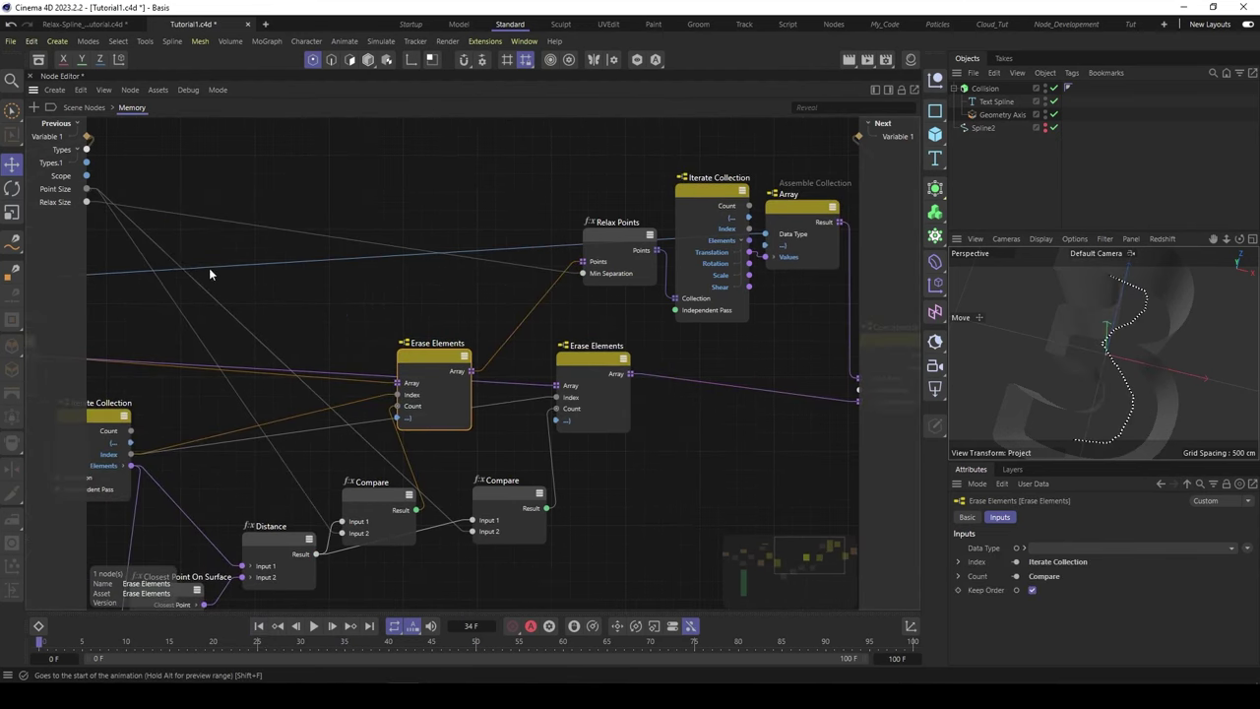
{"action": "double_click", "coordinate": [366, 294]}
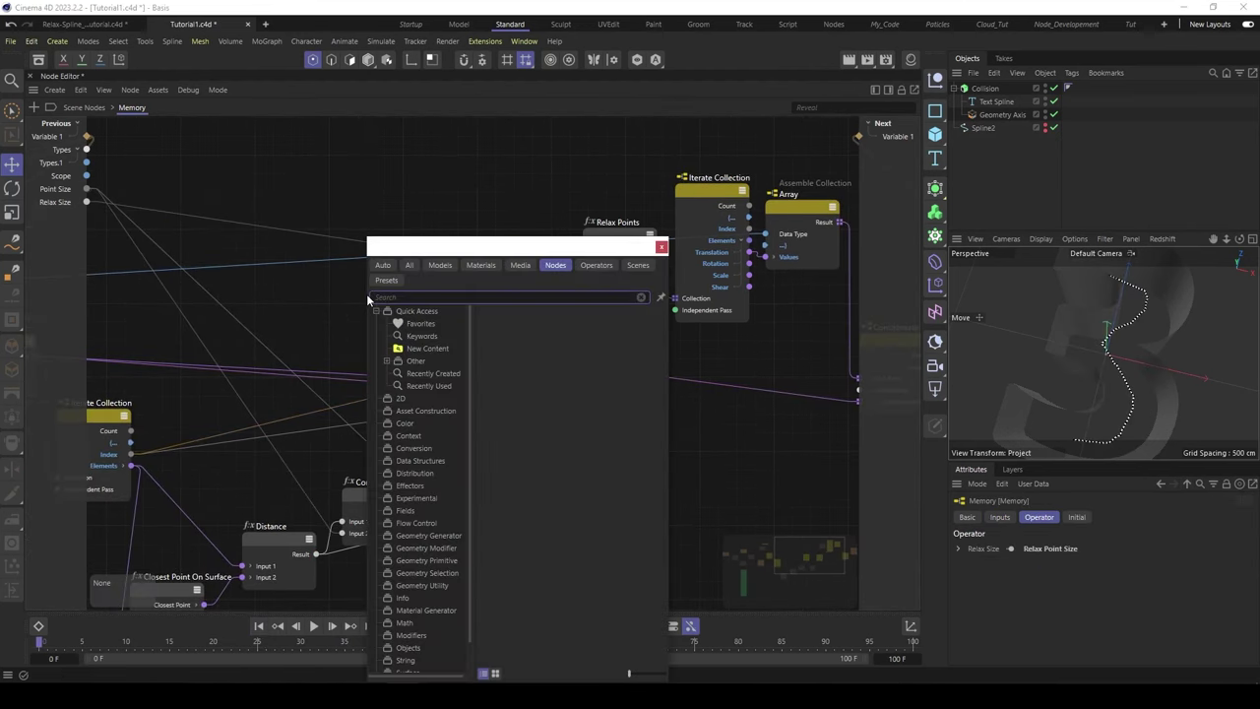
{"action": "type", "text": "buil"}
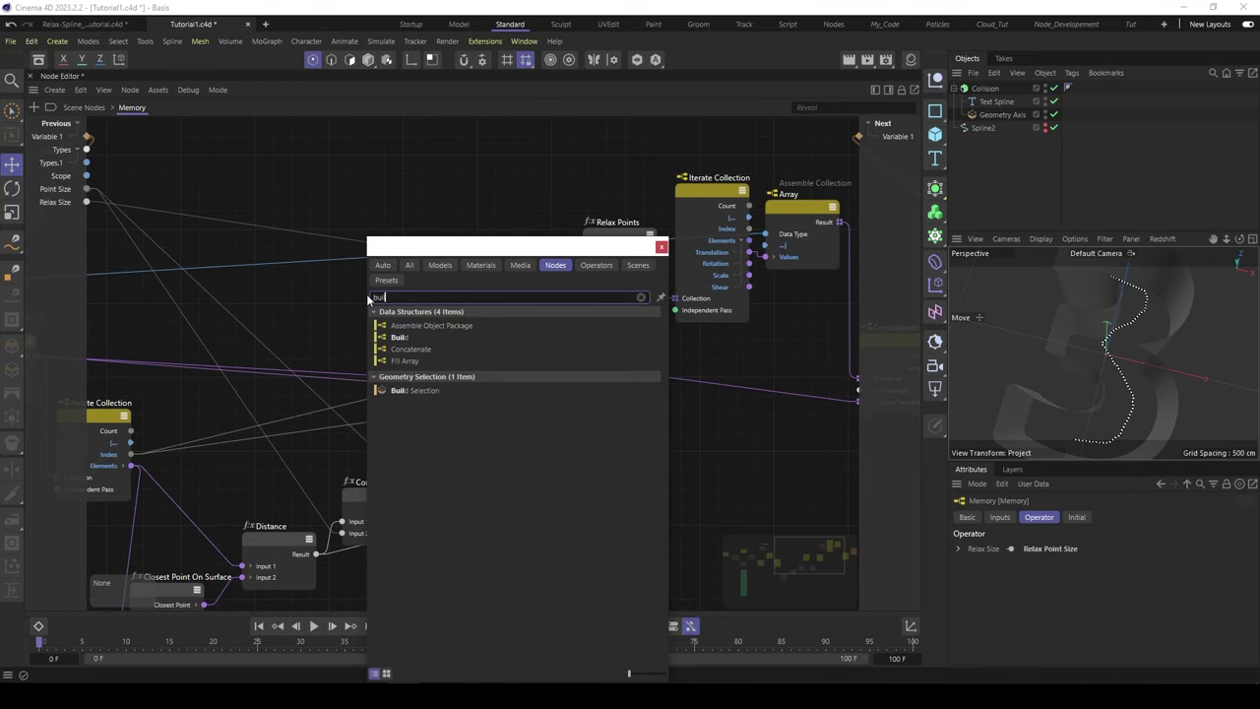
{"action": "left_click", "coordinate": [399, 336]}
{"action": "left_click_drag", "start_coordinate": [426, 270], "coordinate": [428, 270]}
{"action": "left_click", "coordinate": [1108, 548]}
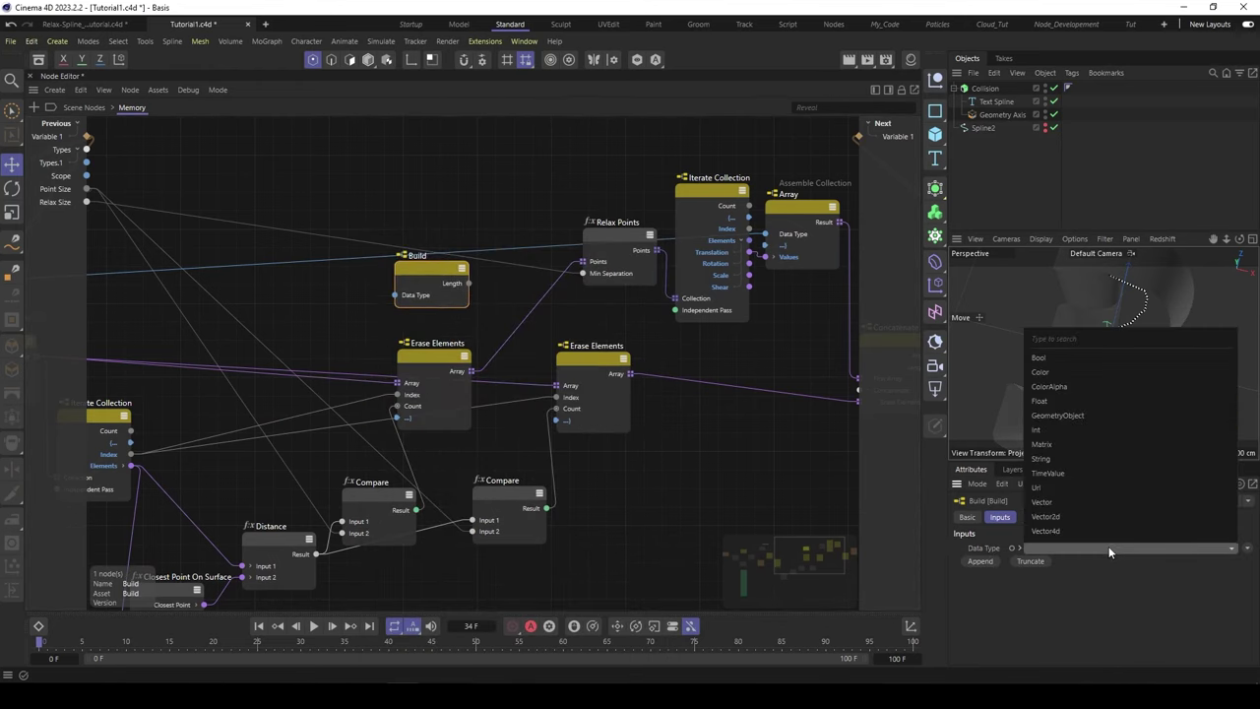
{"action": "left_click", "coordinate": [1048, 430]}
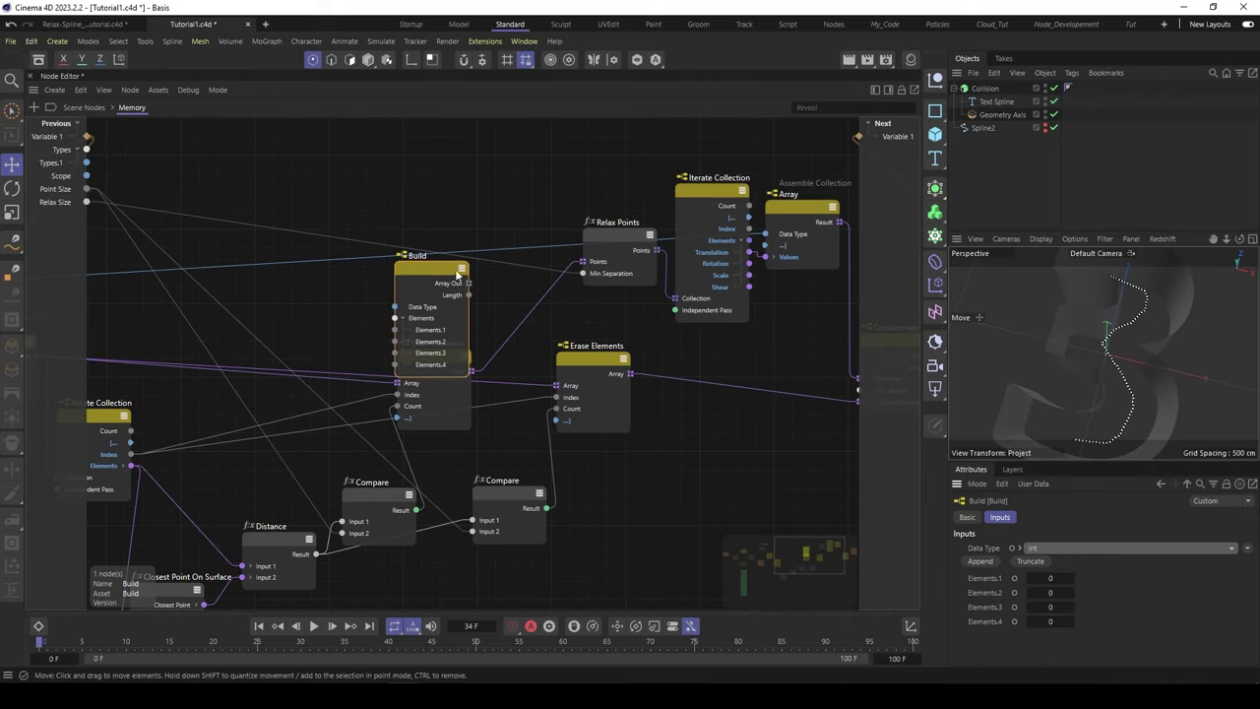
Truncate all four default elements from the Build node and move it up, clear of the Erase Elements nodes.
{"action": "left_click", "coordinate": [1034, 561]}
{"action": "left_click", "coordinate": [1034, 561]}
{"action": "left_click", "coordinate": [1035, 561]}
{"action": "left_click", "coordinate": [1035, 561]}
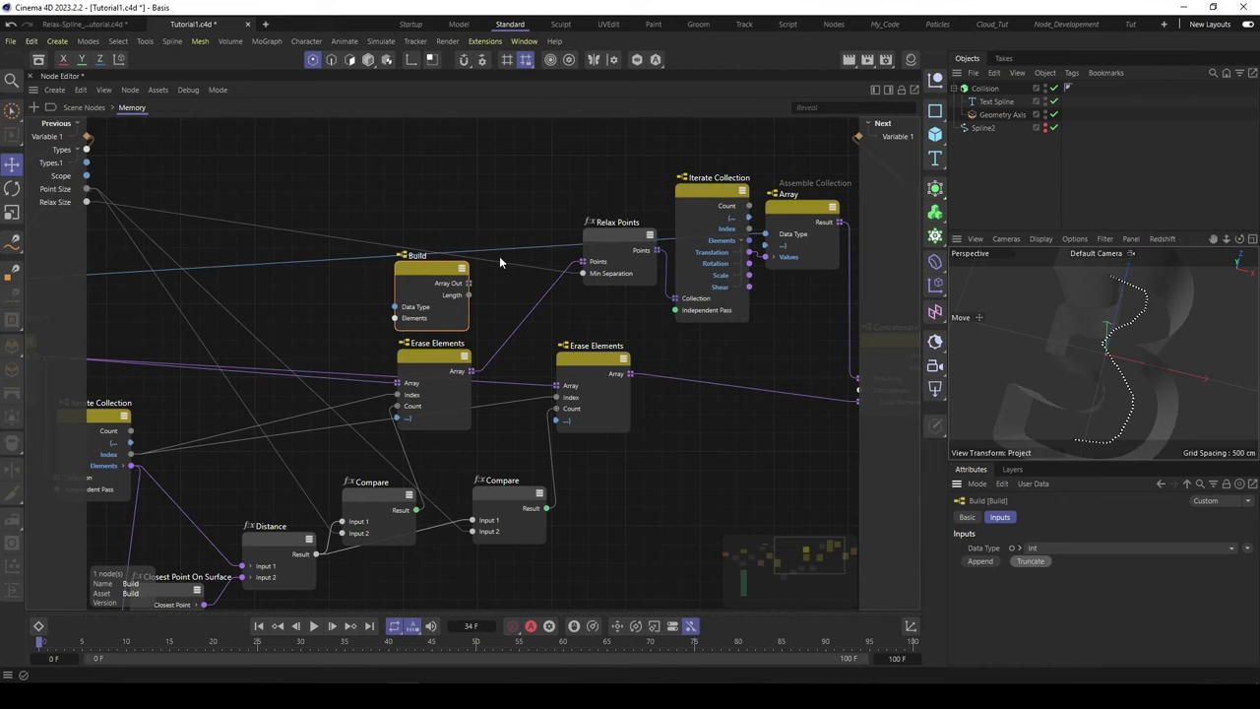
{"action": "mouse_move", "coordinate": [417, 267]}
{"action": "left_mouse_down"}
{"action": "mouse_move", "coordinate": [371, 212]}
{"action": "mouse_move", "coordinate": [378, 222]}
{"action": "left_mouse_up"}
{"action": "middle_click_drag", "start_coordinate": [408, 306], "coordinate": [448, 297]}
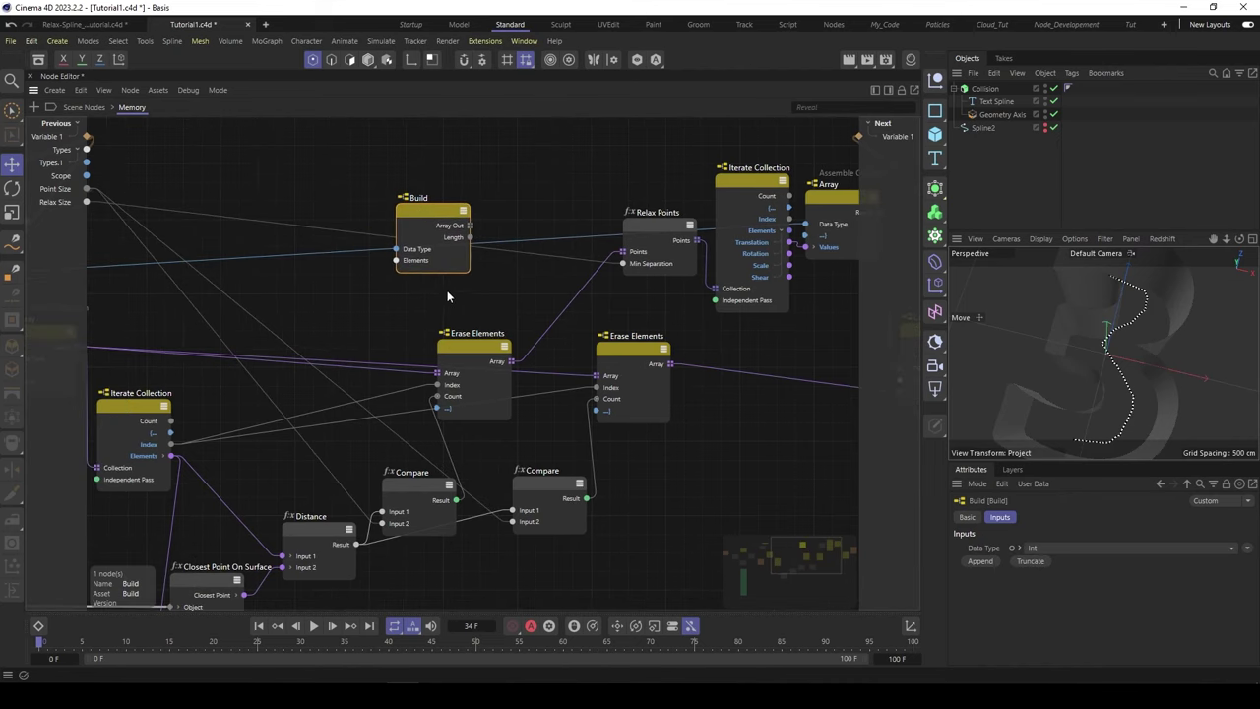
{"action": "left_click_drag", "start_coordinate": [433, 205], "coordinate": [416, 200]}
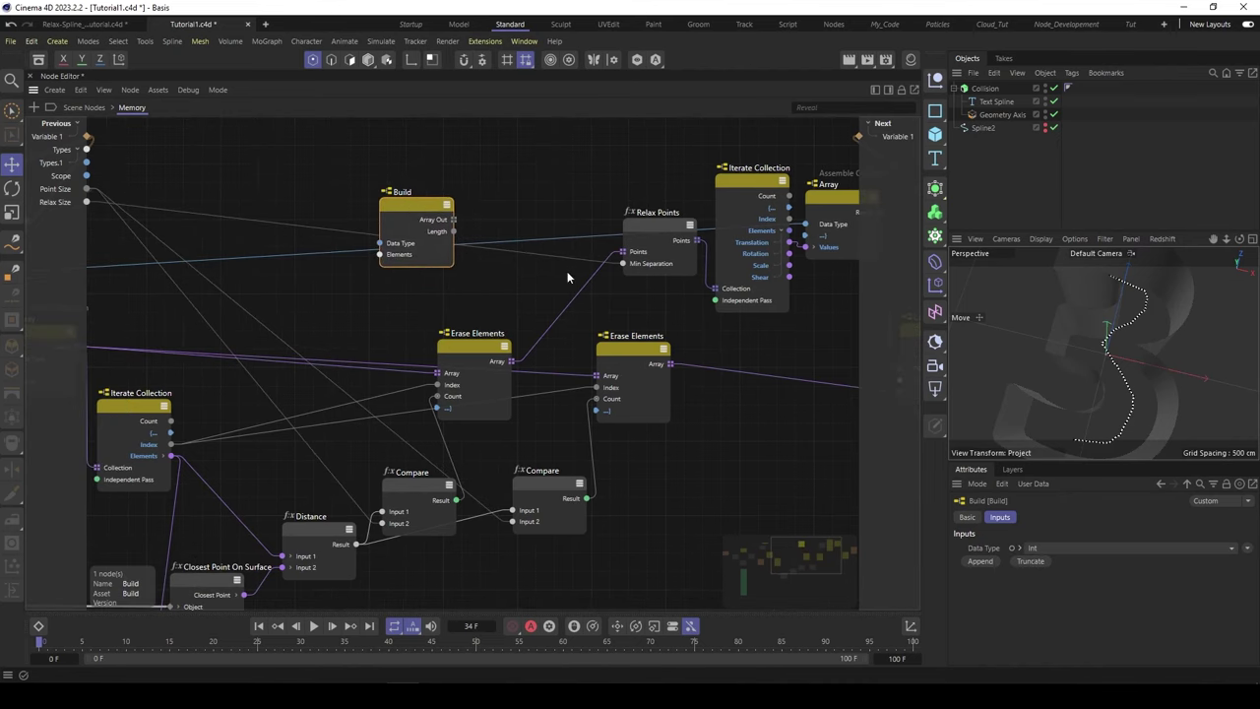
Add an Append Elements node below the Build node and feed it Build's Array Out as its Array.
{"action": "double_click", "coordinate": [476, 283]}
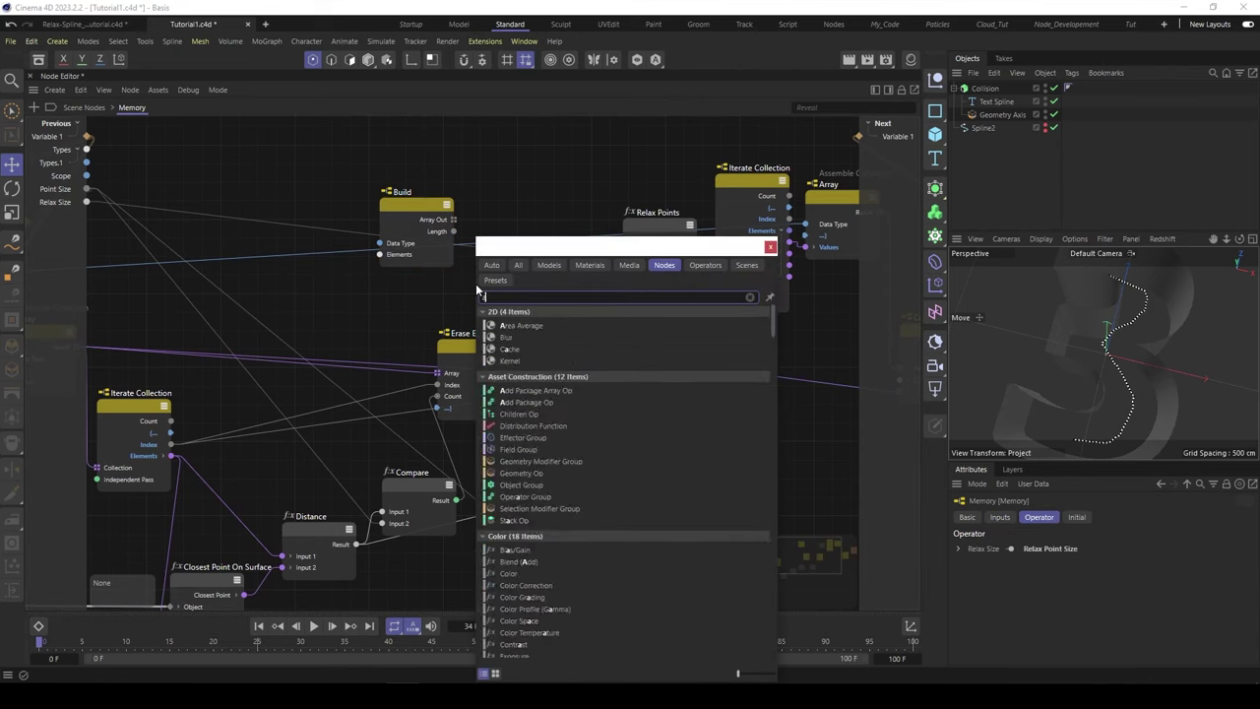
{"action": "type", "text": "app"}
{"action": "left_click", "coordinate": [514, 356]}
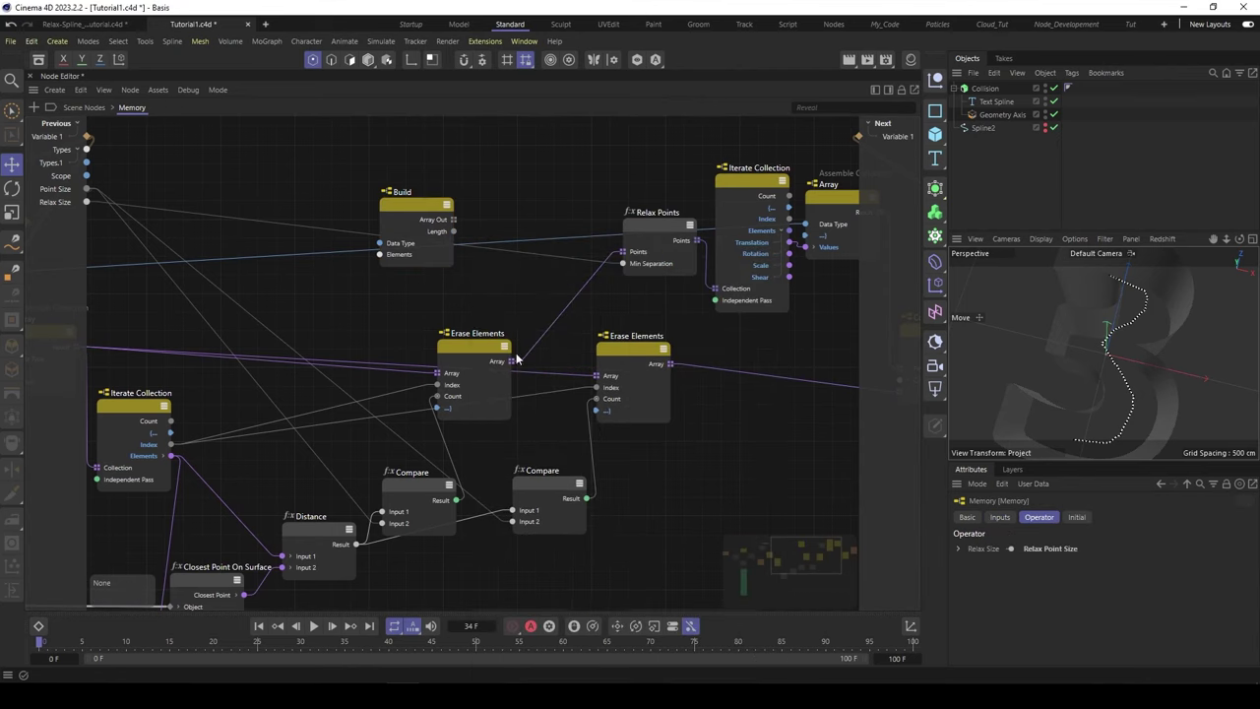
{"action": "left_click_drag", "start_coordinate": [411, 204], "coordinate": [399, 182]}
{"action": "left_click_drag", "start_coordinate": [460, 269], "coordinate": [466, 240]}
{"action": "left_click_drag", "start_coordinate": [440, 198], "coordinate": [451, 286]}
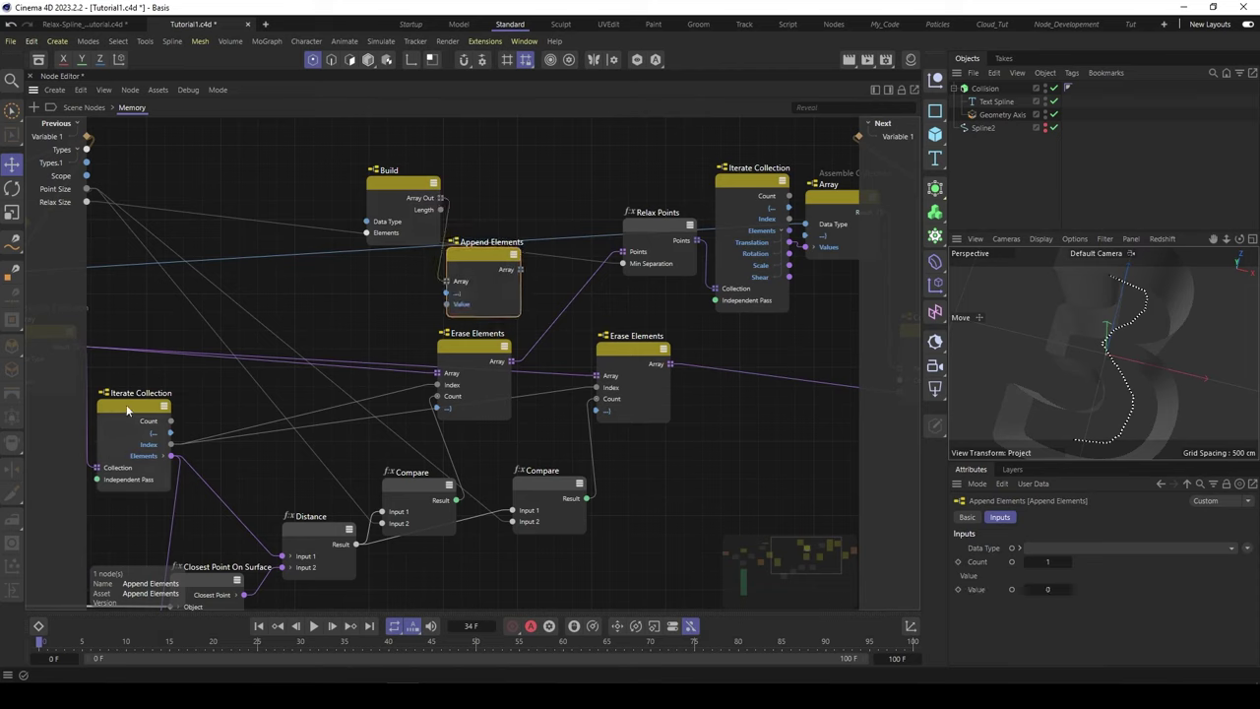
Connect Iterate Collection's Index to Append Elements' Value and shift the Build and Append Elements nodes away from the Relax Points node.
{"action": "left_click_drag", "start_coordinate": [127, 411], "coordinate": [450, 306]}
{"action": "left_click_drag", "start_coordinate": [486, 259], "coordinate": [479, 262]}
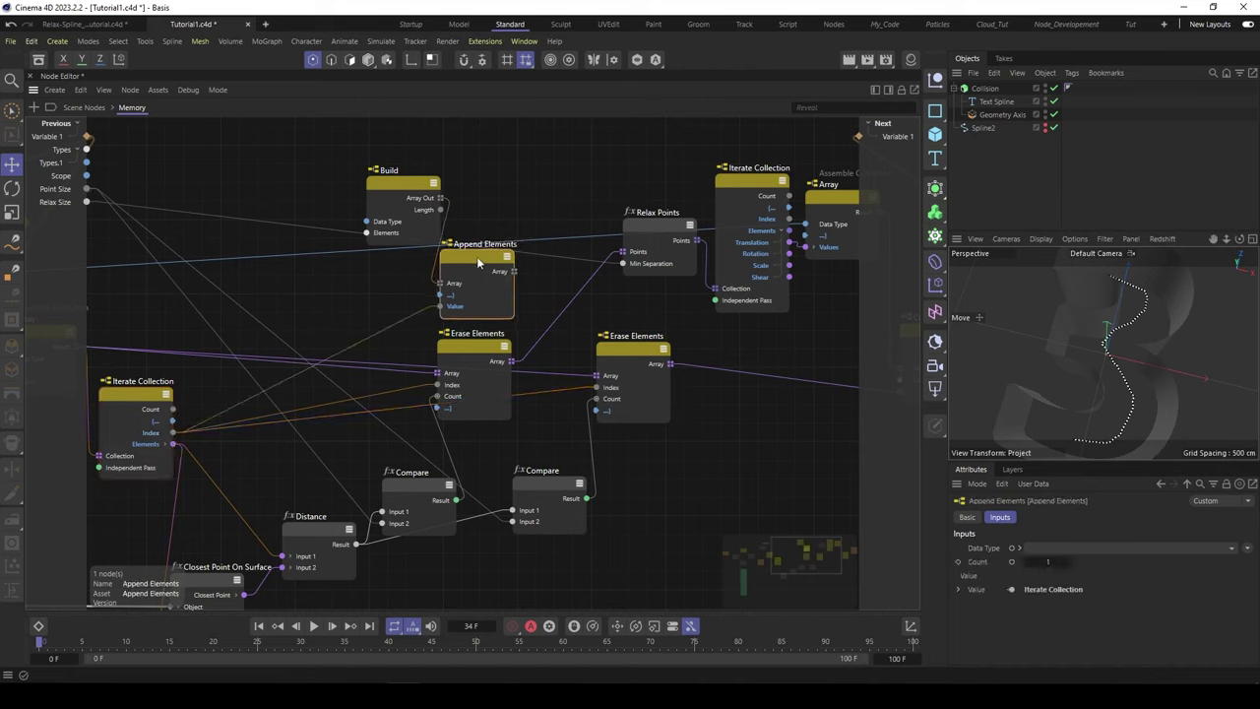
{"action": "left_click_drag", "start_coordinate": [365, 167], "coordinate": [285, 139]}
{"action": "left_click_drag", "start_coordinate": [503, 276], "coordinate": [377, 266]}
{"action": "left_click", "coordinate": [376, 264]}
{"action": "middle_click_drag", "start_coordinate": [595, 359], "coordinate": [578, 316]}
{"action": "scroll", "coordinate": [666, 404], "scroll_direction": "down", "scroll_amount": 1}
{"action": "middle_click_drag", "start_coordinate": [701, 406], "coordinate": [718, 368]}
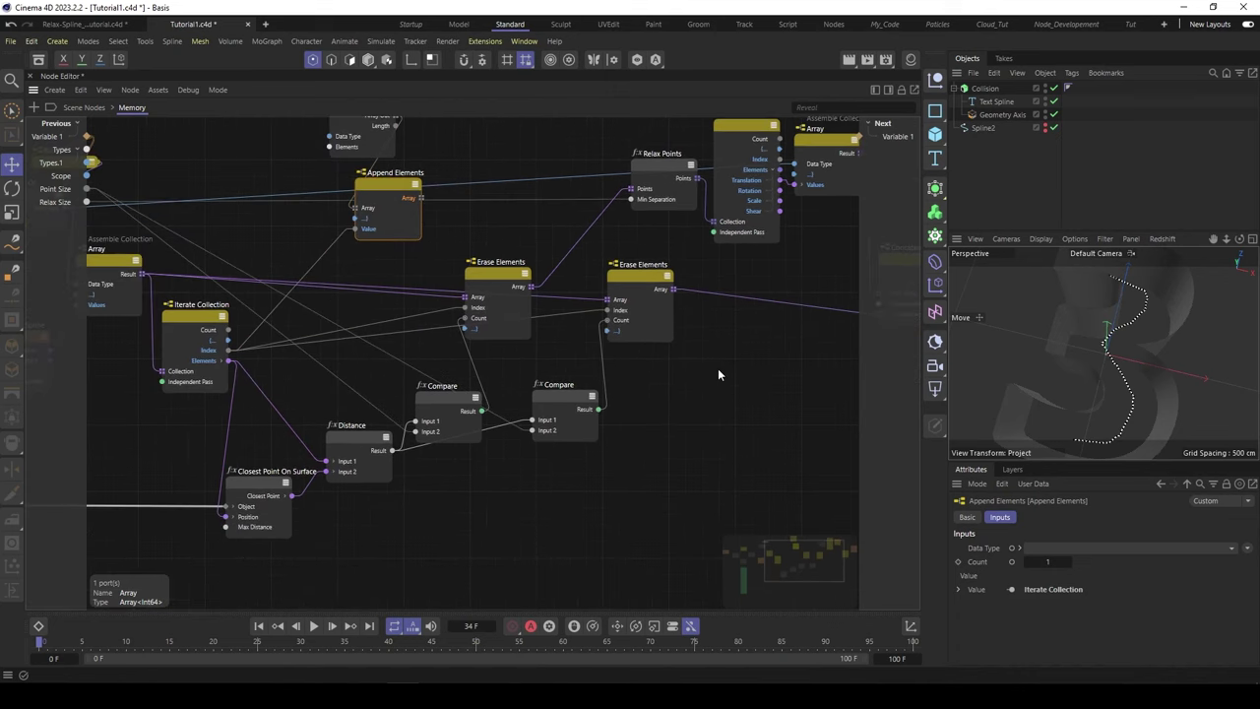
Move the lower group of Array, Iterate Collection, Distance, Compare and Erase Elements nodes down to make room beneath Append Elements.
{"action": "left_click", "coordinate": [622, 275]}
{"action": "left_click", "coordinate": [499, 275]}
{"action": "left_click", "coordinate": [388, 184]}
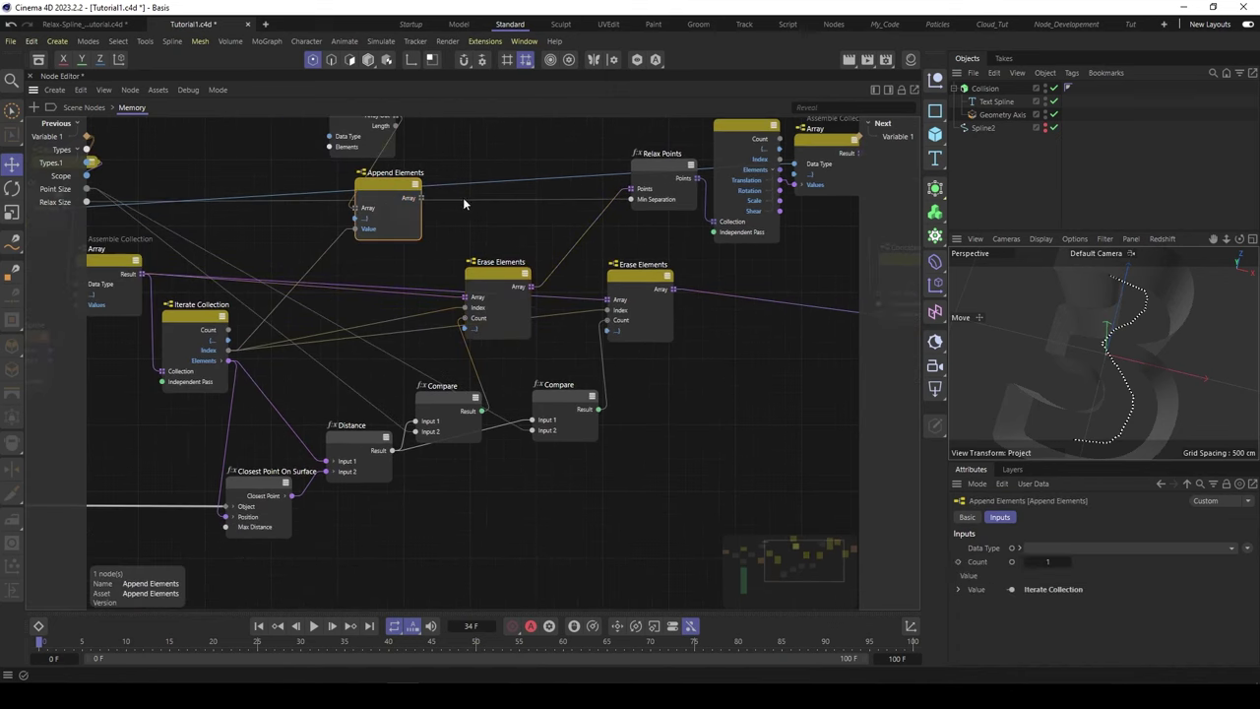
{"action": "middle_click_drag", "start_coordinate": [662, 369], "coordinate": [686, 365]}
{"action": "mouse_move", "coordinate": [726, 479]}
{"action": "left_mouse_down"}
{"action": "mouse_move", "coordinate": [269, 334]}
{"action": "mouse_move", "coordinate": [140, 264]}
{"action": "left_mouse_up"}
{"action": "left_click_drag", "start_coordinate": [720, 506], "coordinate": [124, 264]}
{"action": "left_click_drag", "start_coordinate": [518, 271], "coordinate": [524, 356]}
{"action": "left_click", "coordinate": [526, 243]}
{"action": "middle_click_drag", "start_coordinate": [526, 244], "coordinate": [514, 271]}
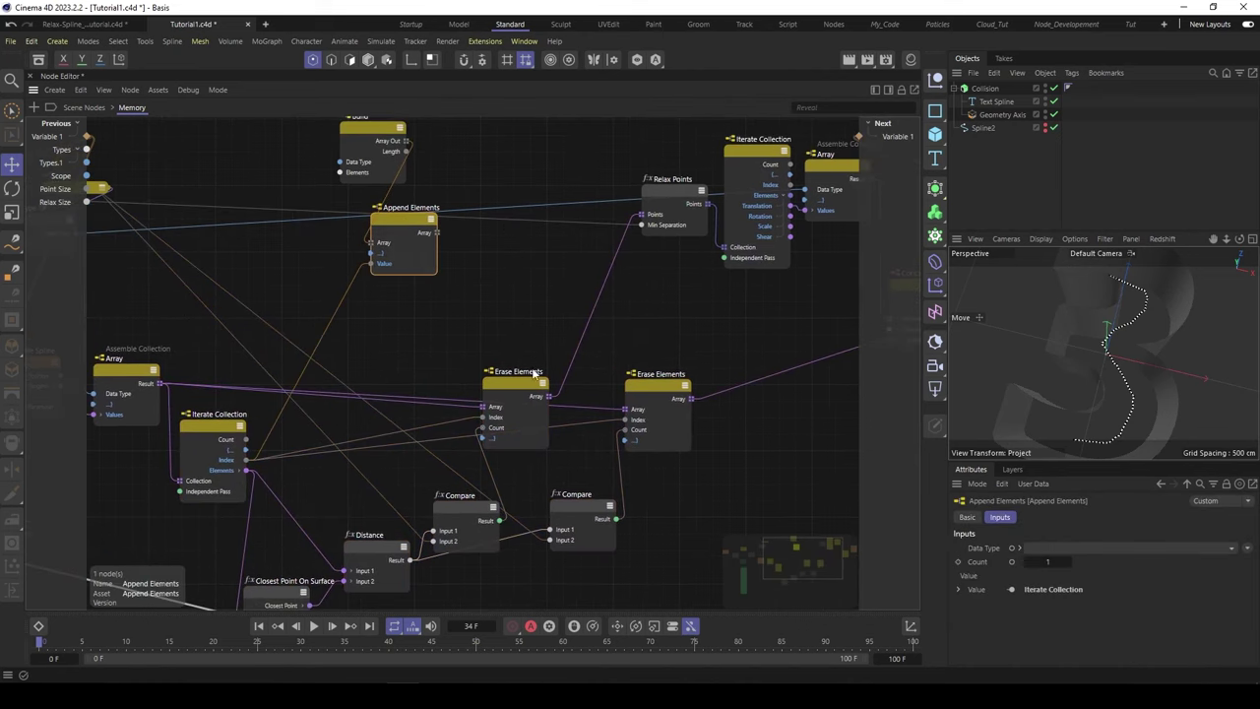
Duplicate both Erase Elements nodes above the originals and connect Append Elements' Array to the Array input of each copy.
{"action": "left_click_drag", "start_coordinate": [514, 382], "coordinate": [516, 275], "text": "ctrl"}
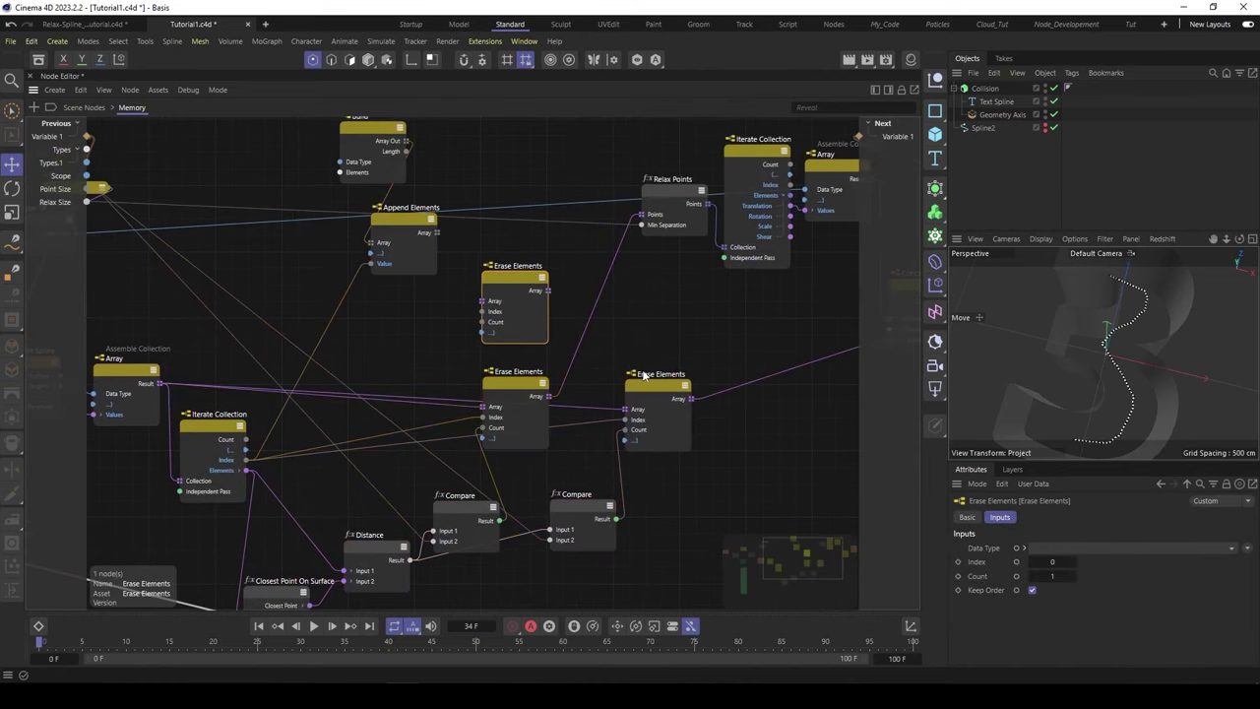
{"action": "left_click_drag", "start_coordinate": [653, 387], "coordinate": [652, 282], "text": "ctrl"}
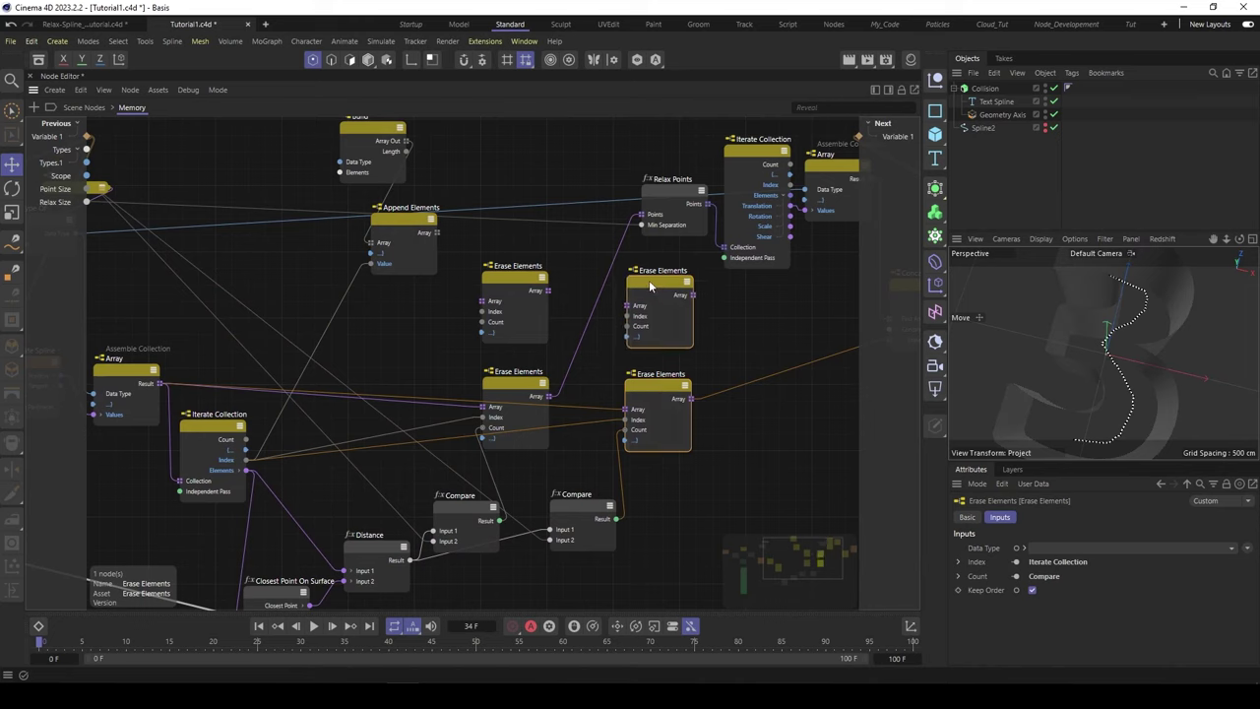
{"action": "left_click", "coordinate": [501, 279]}
{"action": "mouse_move", "coordinate": [434, 230]}
{"action": "left_mouse_down"}
{"action": "mouse_move", "coordinate": [469, 307]}
{"action": "mouse_move", "coordinate": [483, 302]}
{"action": "left_mouse_up"}
{"action": "left_click_drag", "start_coordinate": [436, 233], "coordinate": [627, 305]}
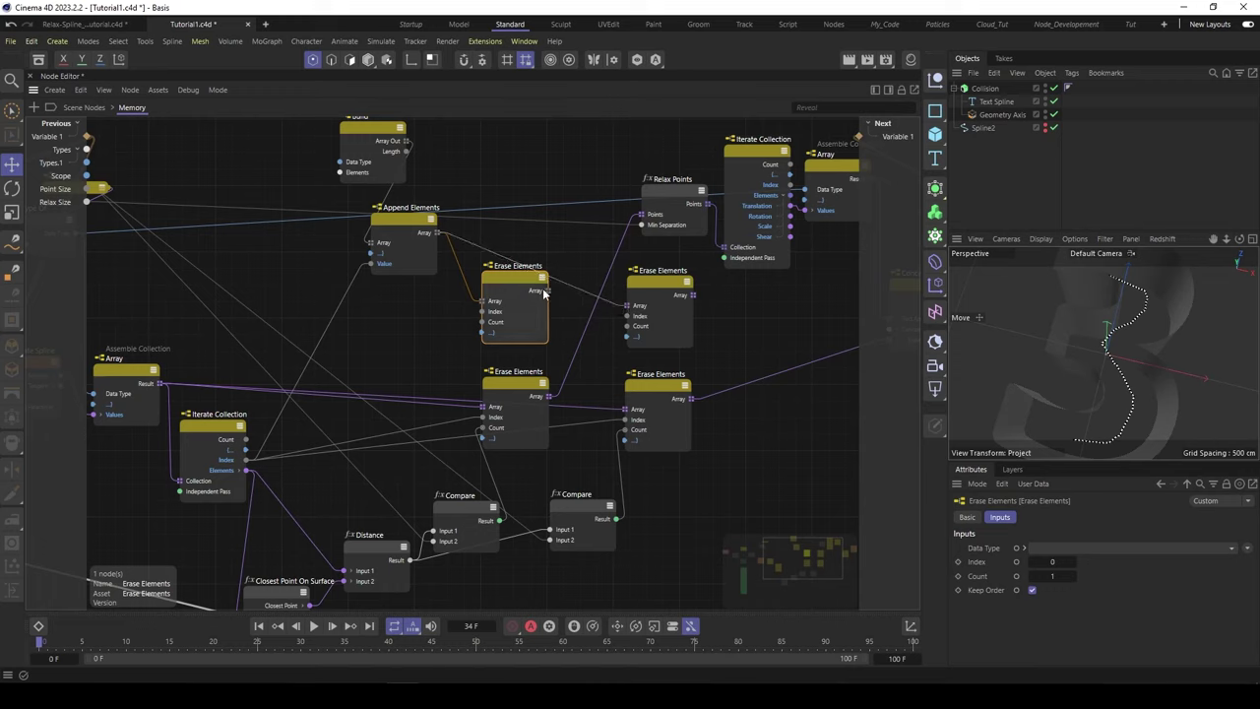
{"action": "left_click_drag", "start_coordinate": [500, 283], "coordinate": [501, 289]}
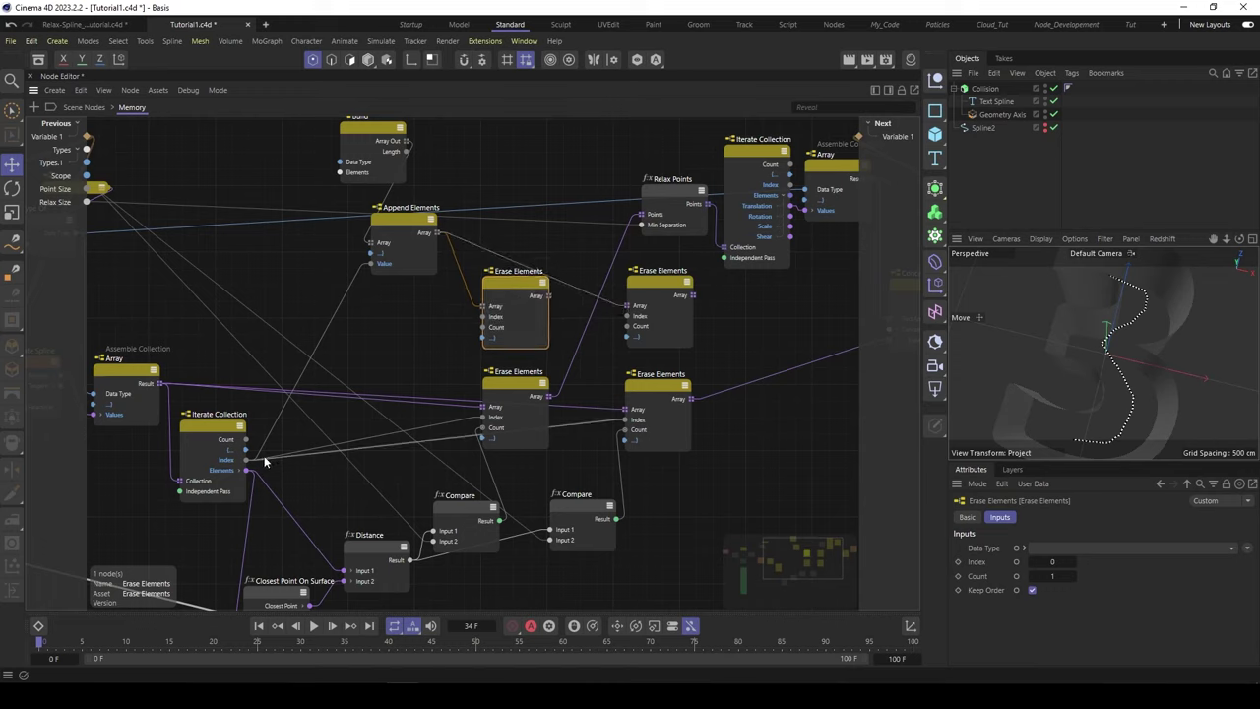
Feed Iterate Collection's Index into both duplicated Erase Elements nodes and connect each matching Compare Result to its Count.
{"action": "mouse_move", "coordinate": [246, 460]}
{"action": "left_mouse_down"}
{"action": "mouse_move", "coordinate": [473, 366]}
{"action": "mouse_move", "coordinate": [483, 317]}
{"action": "left_mouse_up"}
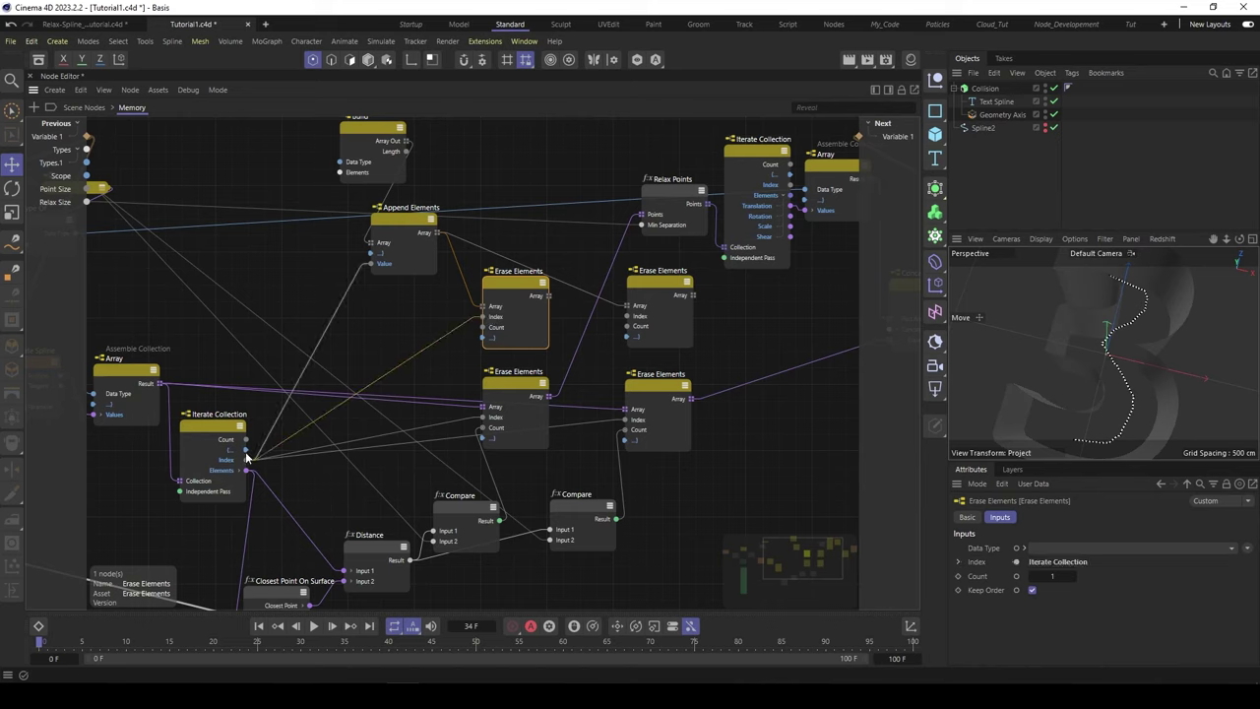
{"action": "mouse_move", "coordinate": [247, 460]}
{"action": "left_mouse_down"}
{"action": "mouse_move", "coordinate": [653, 320]}
{"action": "mouse_move", "coordinate": [635, 317]}
{"action": "left_mouse_up"}
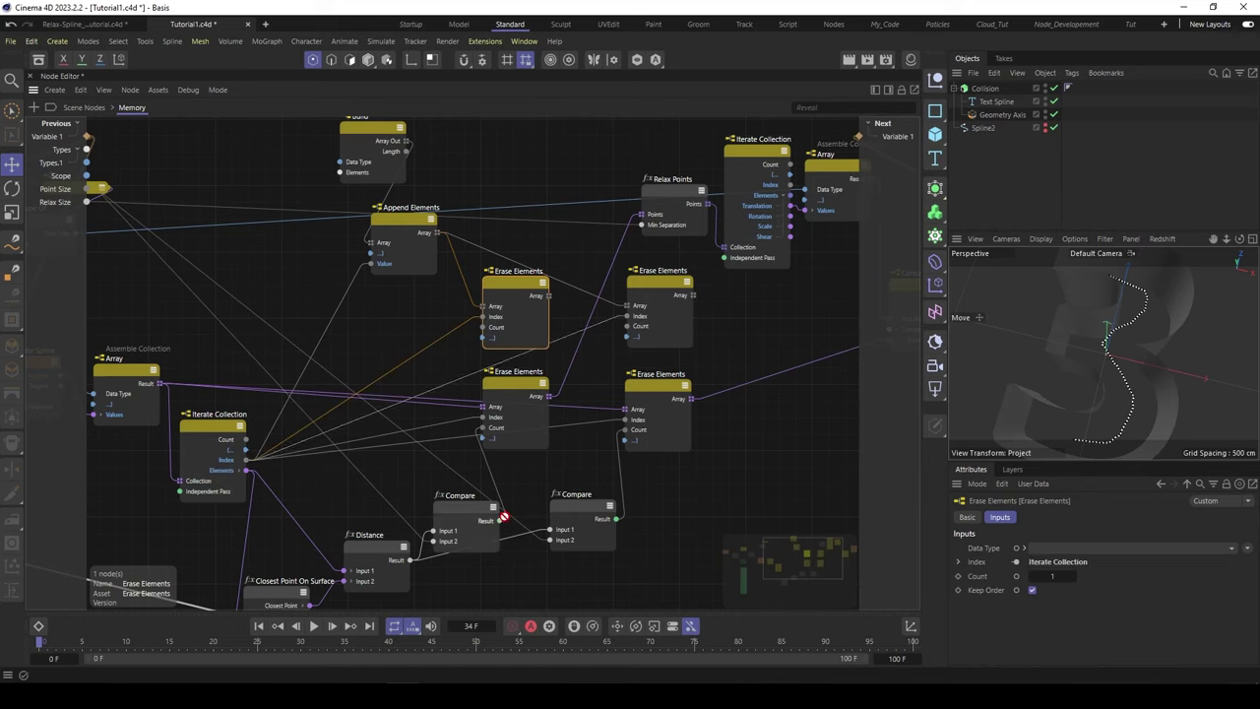
{"action": "left_click_drag", "start_coordinate": [503, 515], "coordinate": [483, 327]}
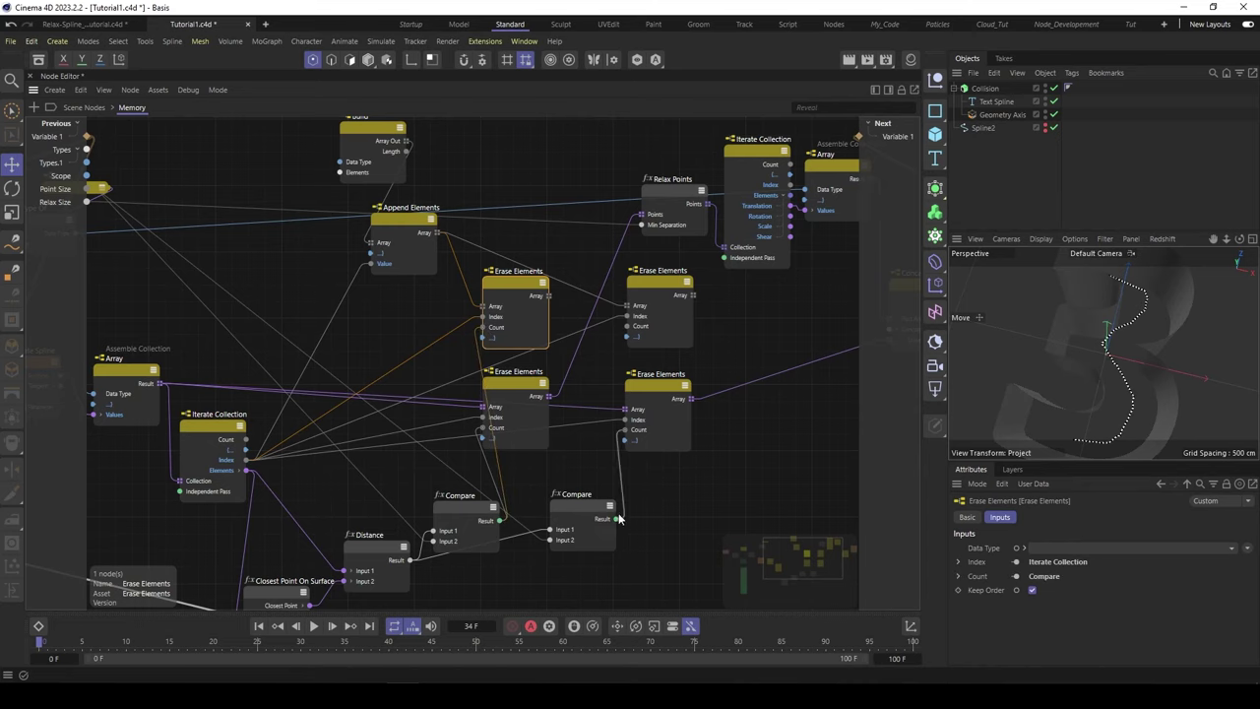
{"action": "mouse_move", "coordinate": [618, 518]}
{"action": "left_mouse_down"}
{"action": "mouse_move", "coordinate": [576, 358]}
{"action": "mouse_move", "coordinate": [626, 326]}
{"action": "left_mouse_up"}
Duplicate the Concatenate node above the original and join the two new Erase Elements index arrays in it.
{"action": "scroll", "coordinate": [729, 329], "scroll_direction": "right", "scroll_amount": 3}
{"action": "left_click_drag", "start_coordinate": [778, 292], "coordinate": [750, 292]}
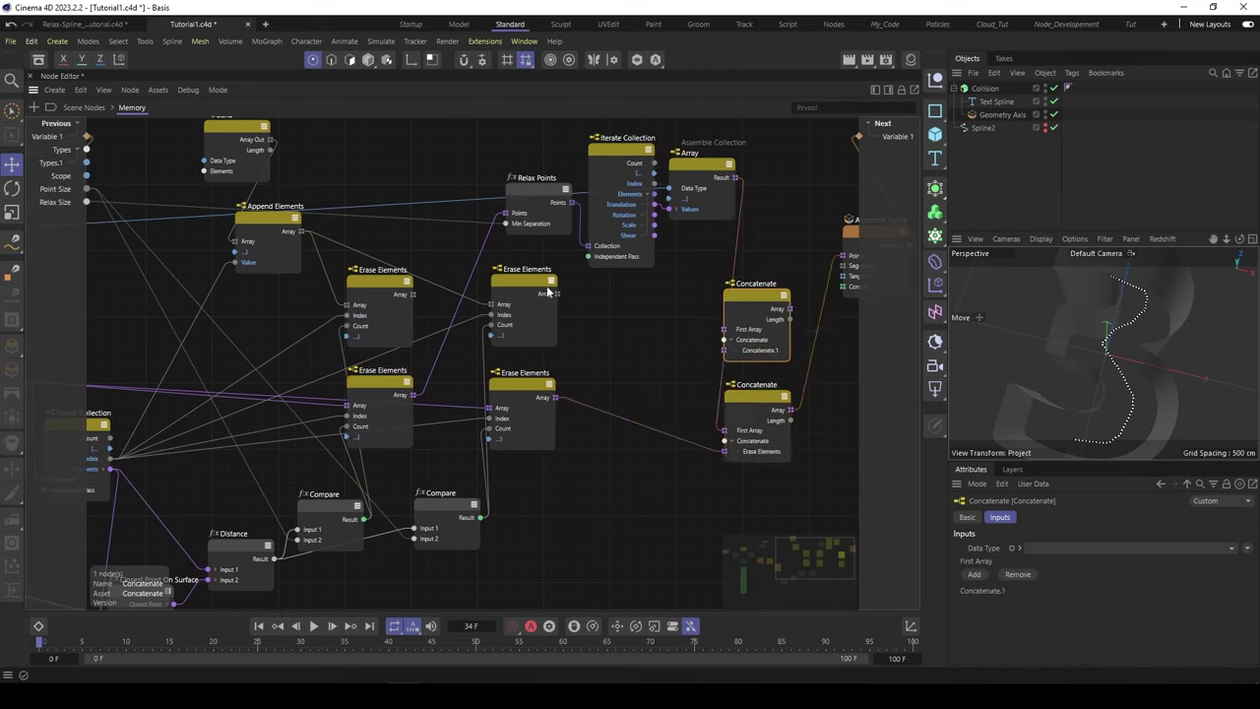
{"action": "mouse_move", "coordinate": [414, 298]}
{"action": "left_mouse_down"}
{"action": "mouse_move", "coordinate": [613, 442]}
{"action": "mouse_move", "coordinate": [708, 332]}
{"action": "mouse_move", "coordinate": [726, 330]}
{"action": "left_mouse_up"}
{"action": "mouse_move", "coordinate": [551, 293]}
{"action": "left_mouse_down"}
{"action": "mouse_move", "coordinate": [733, 353]}
{"action": "mouse_move", "coordinate": [760, 340]}
{"action": "left_mouse_up"}
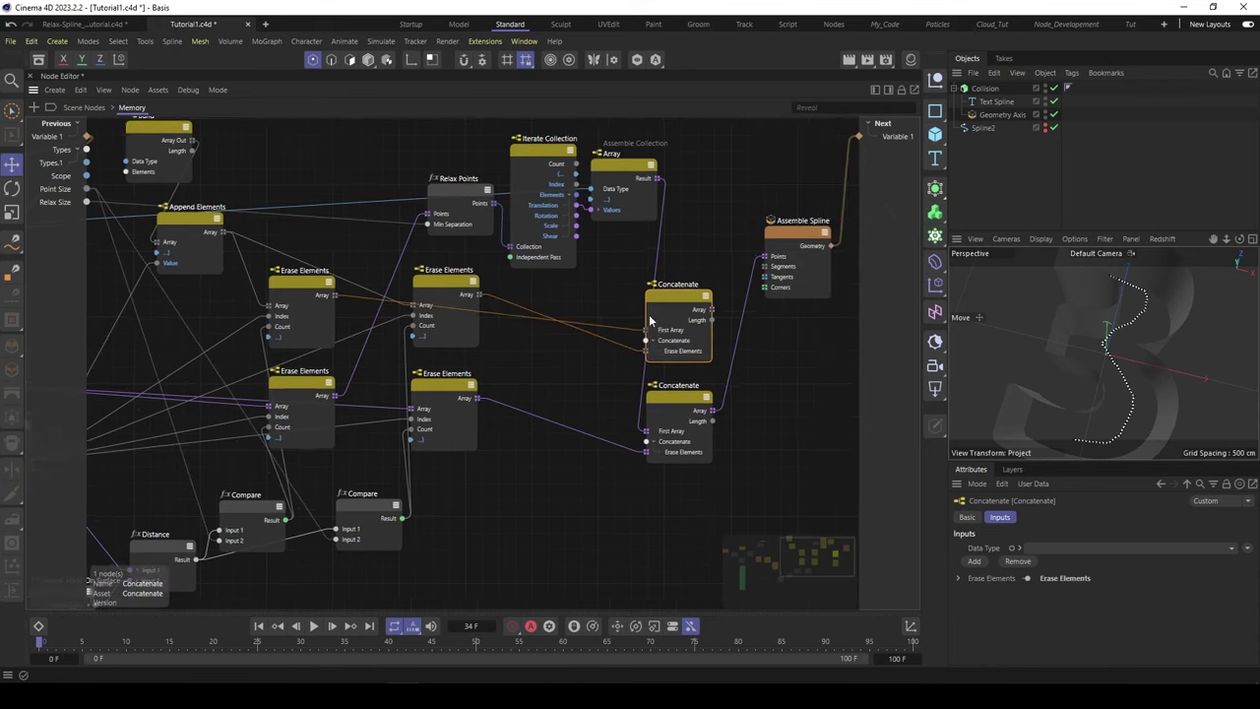
{"action": "middle_click_drag", "start_coordinate": [760, 341], "coordinate": [681, 340]}
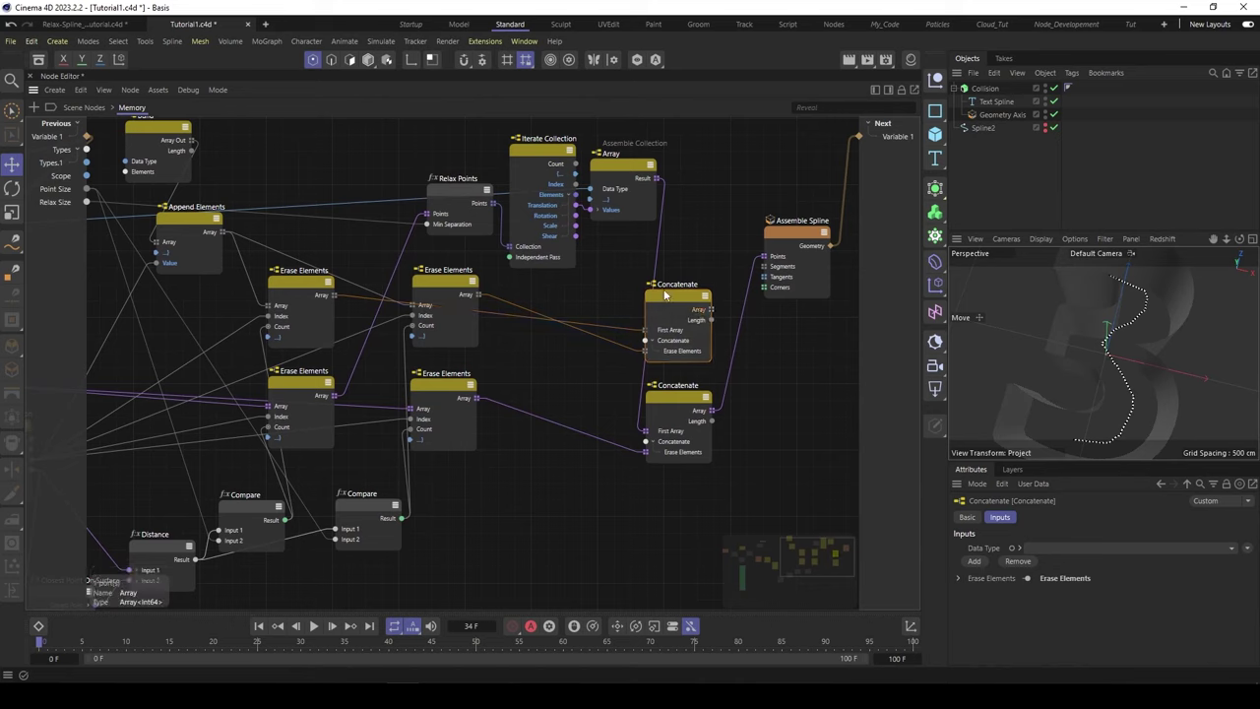
Move the Assemble Spline node farther from the two Concatenate nodes to make room, and adjust the upper Concatenate's position.
{"action": "left_click", "coordinate": [672, 397]}
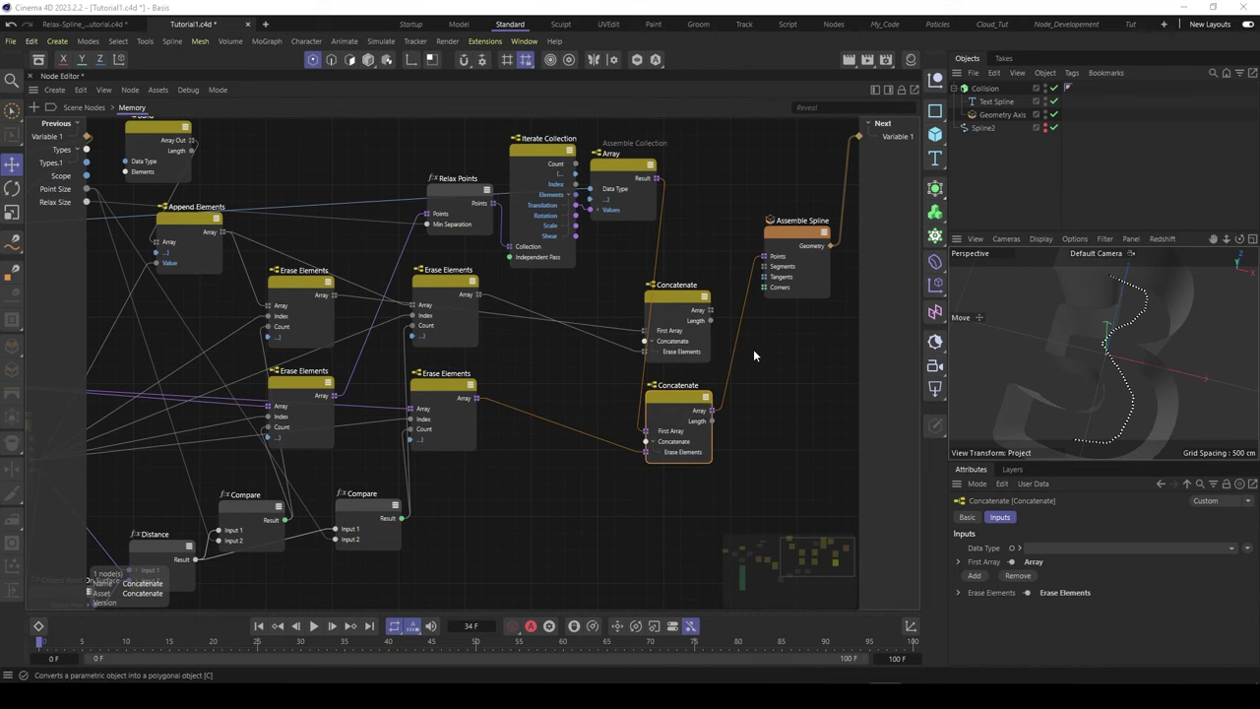
{"action": "left_click_drag", "start_coordinate": [755, 351], "coordinate": [701, 337]}
{"action": "left_click", "coordinate": [746, 234]}
{"action": "middle_click_drag", "start_coordinate": [746, 234], "coordinate": [581, 226]}
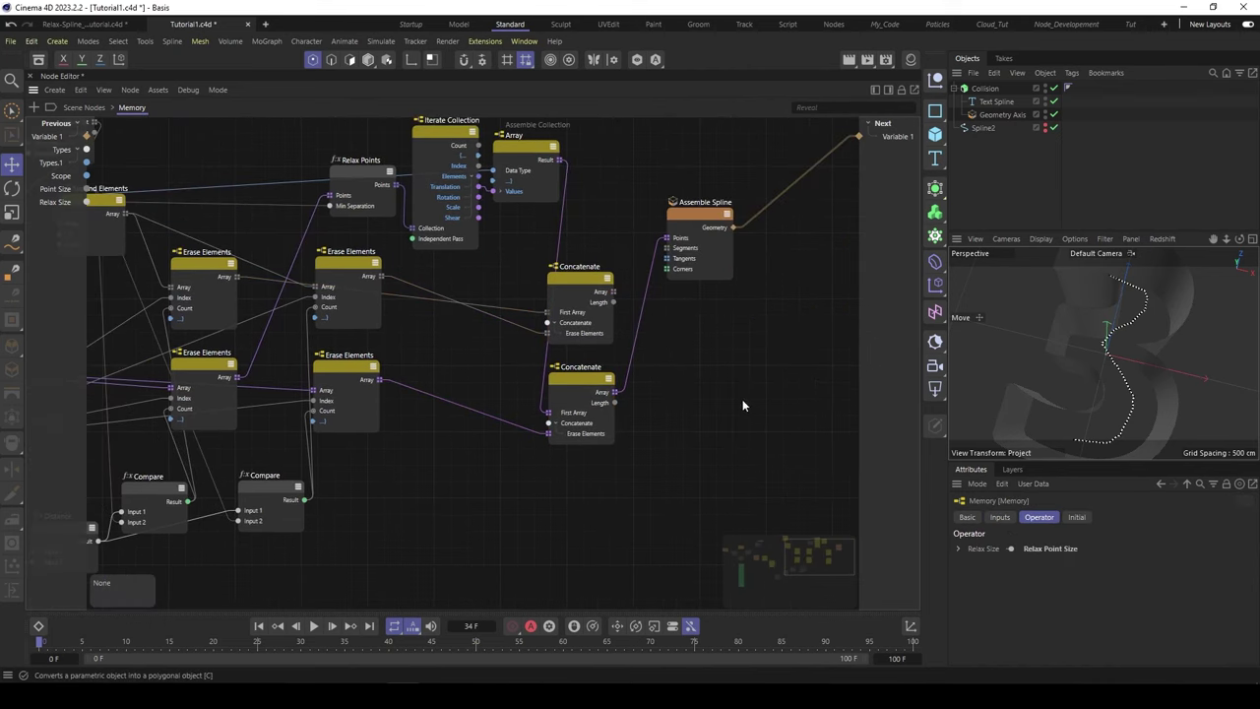
{"action": "left_click_drag", "start_coordinate": [692, 209], "coordinate": [785, 231]}
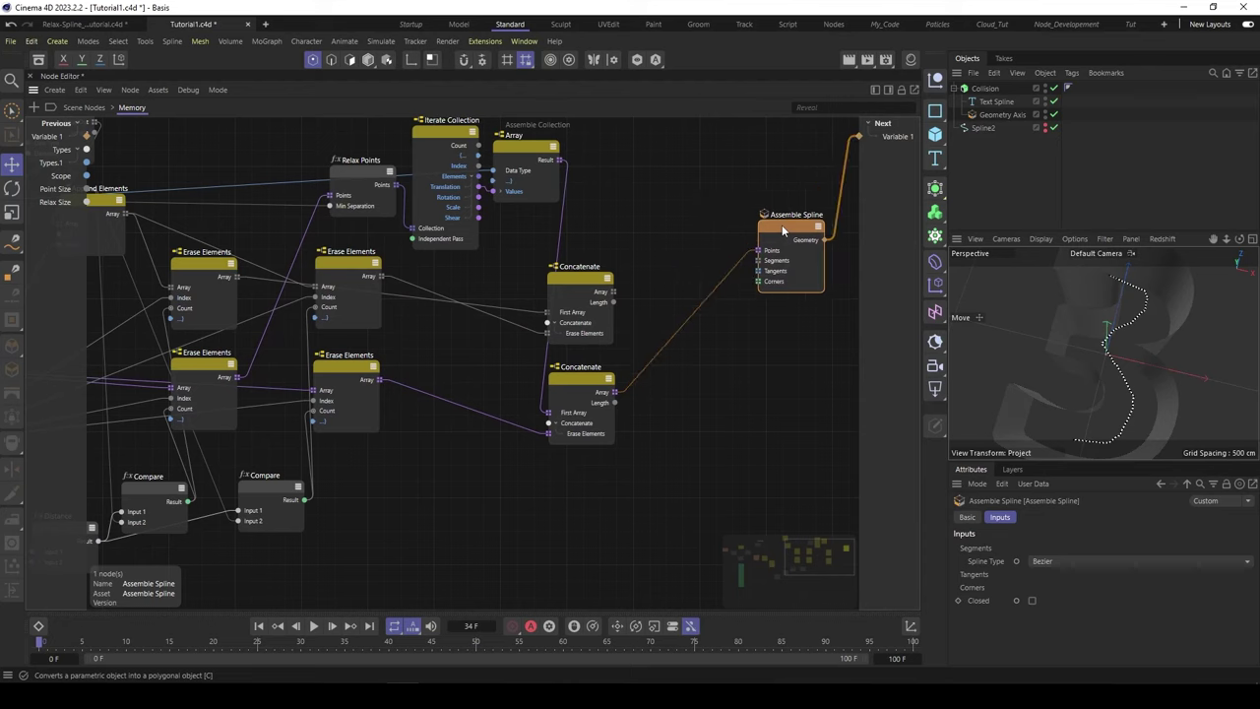
{"action": "left_click_drag", "start_coordinate": [580, 277], "coordinate": [577, 283]}
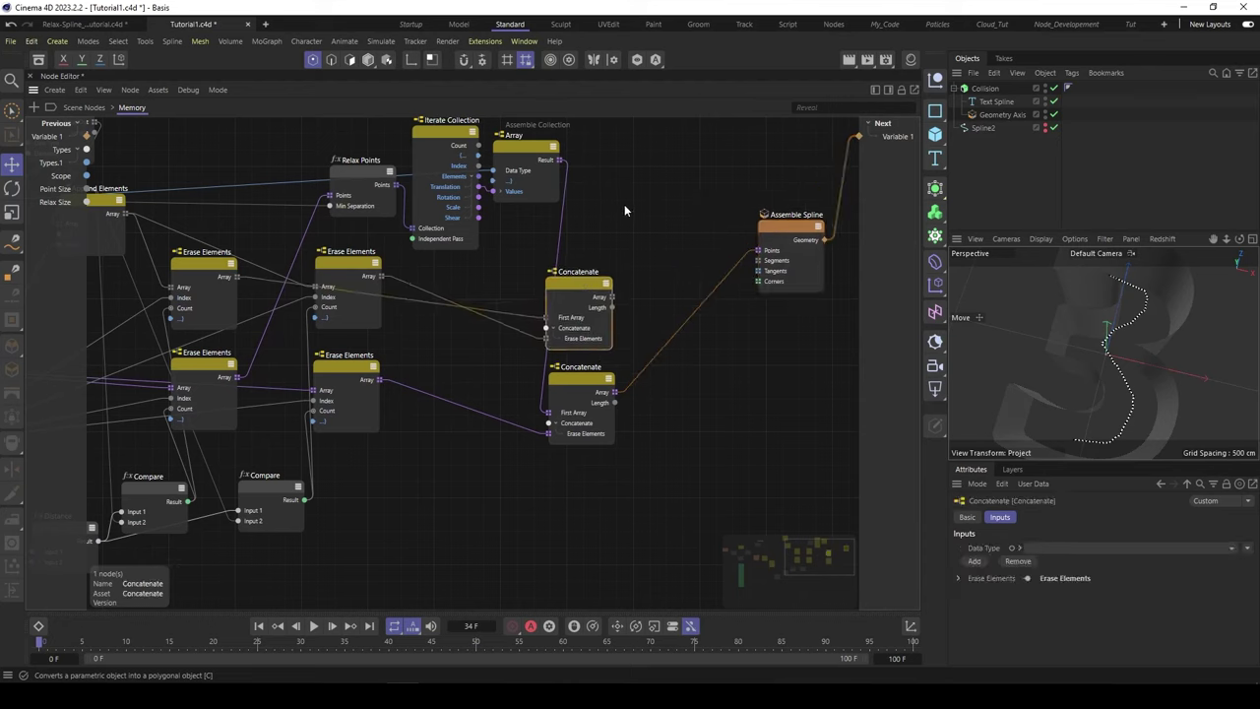
Add a Fill Array node between the Array and Assemble Spline nodes and expose its Length input as a port.
{"action": "double_click", "coordinate": [624, 204]}
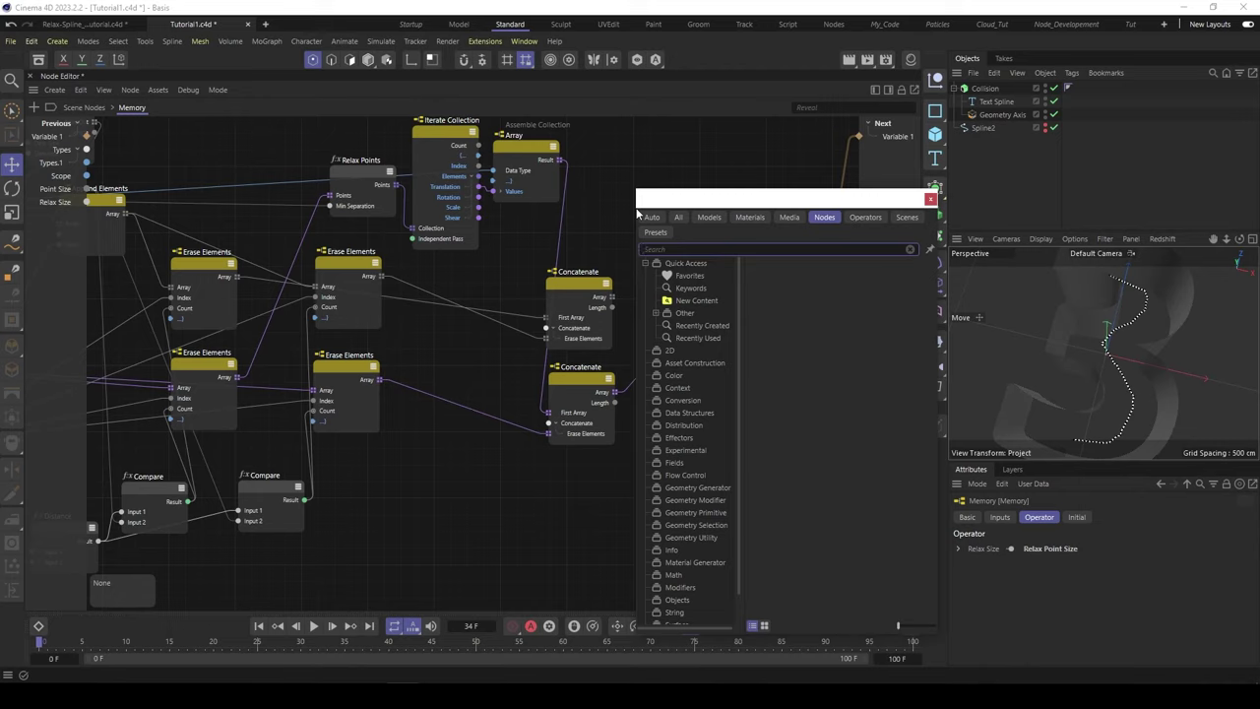
{"action": "type", "text": "fill"}
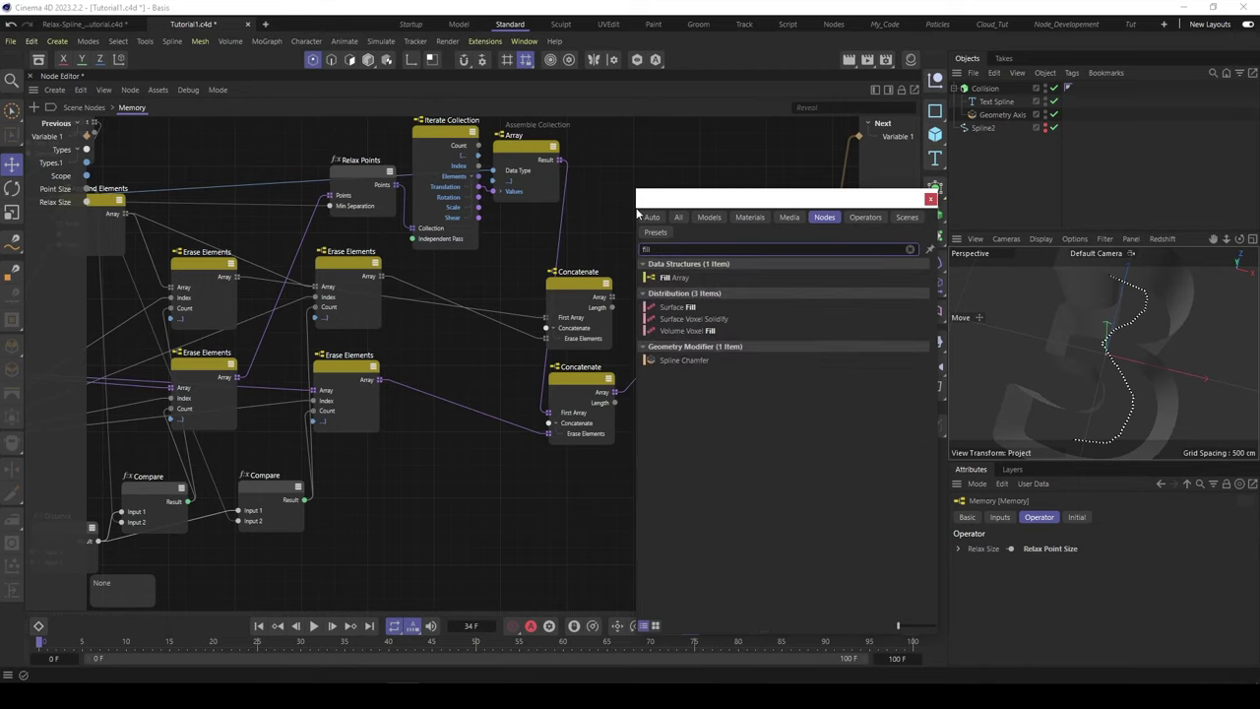
{"action": "double_click", "coordinate": [671, 281]}
{"action": "left_click_drag", "start_coordinate": [644, 215], "coordinate": [670, 215]}
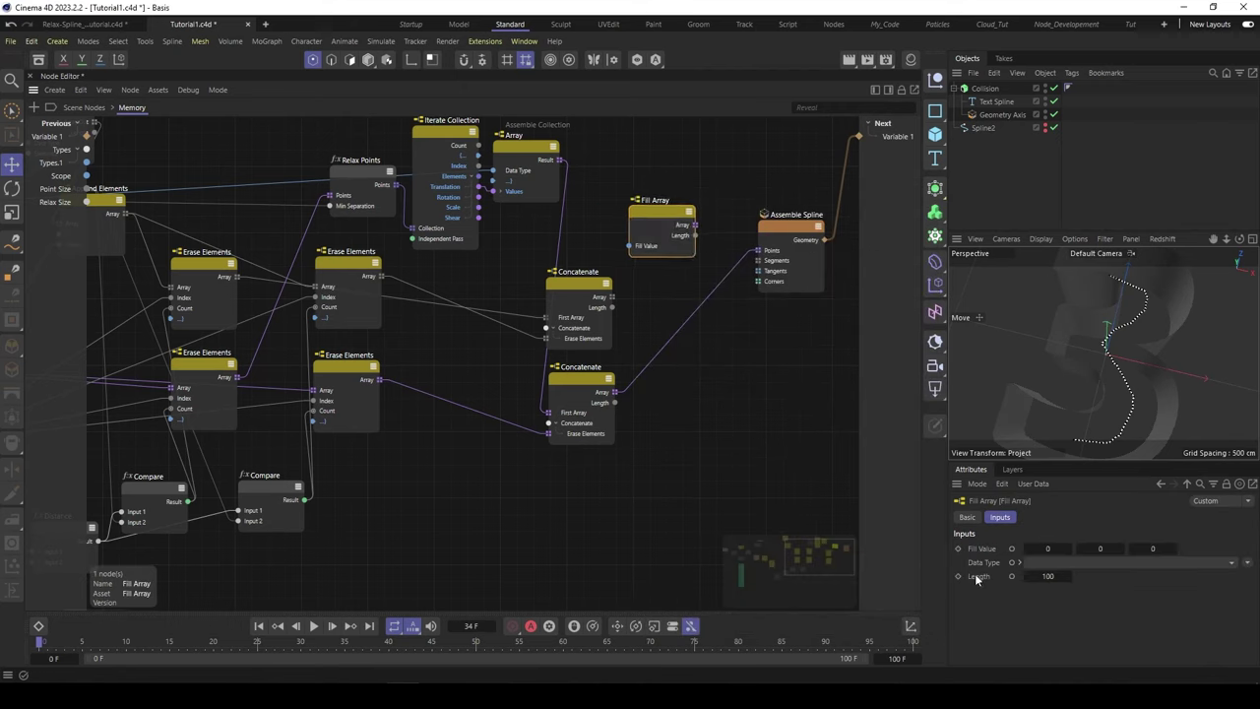
{"action": "left_click", "coordinate": [1011, 577]}
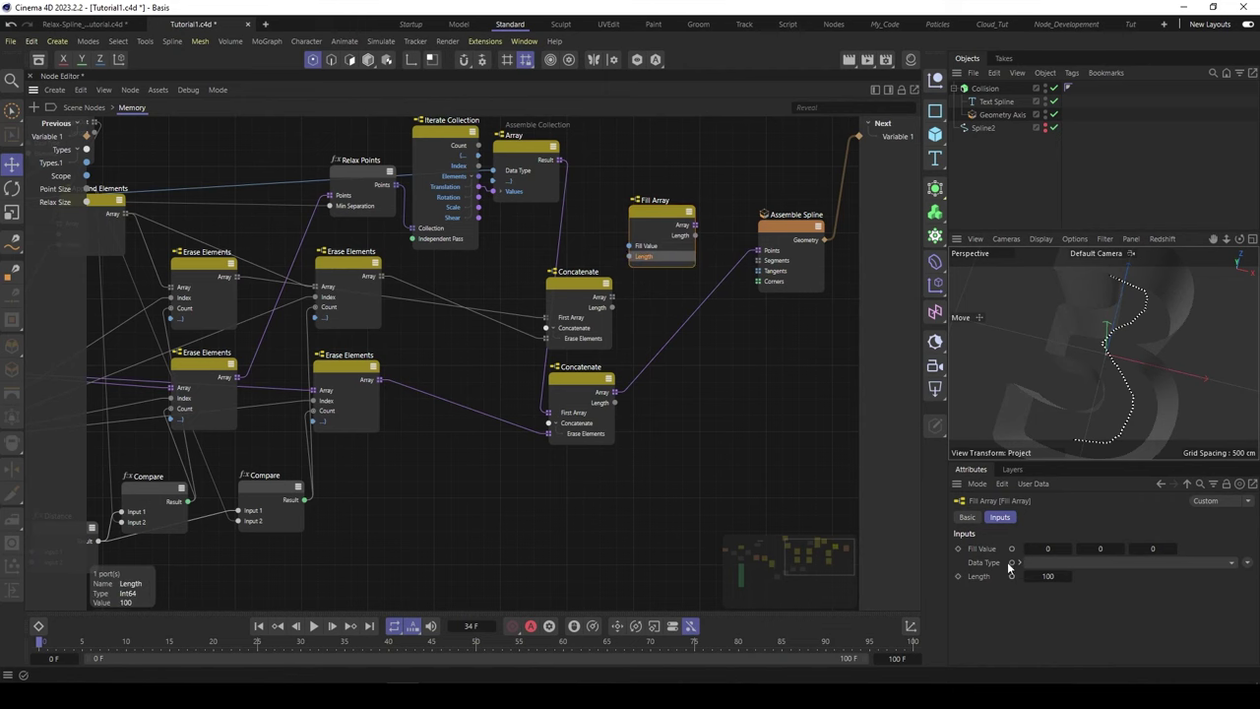
{"action": "middle_click_drag", "start_coordinate": [462, 346], "coordinate": [557, 346]}
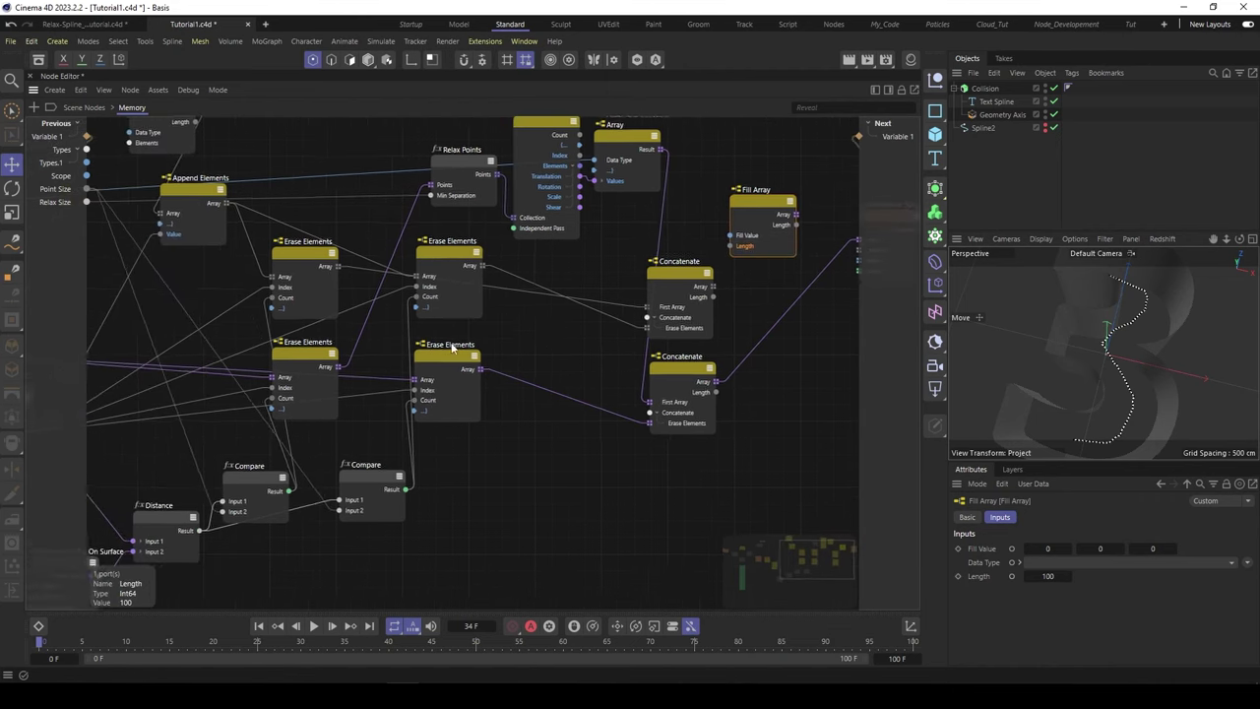
{"action": "scroll", "coordinate": [452, 343], "scroll_direction": "down", "scroll_amount": 2}
{"action": "middle_click_drag", "start_coordinate": [399, 329], "coordinate": [478, 315]}
{"action": "scroll", "coordinate": [407, 341], "scroll_direction": "down", "scroll_amount": 1}
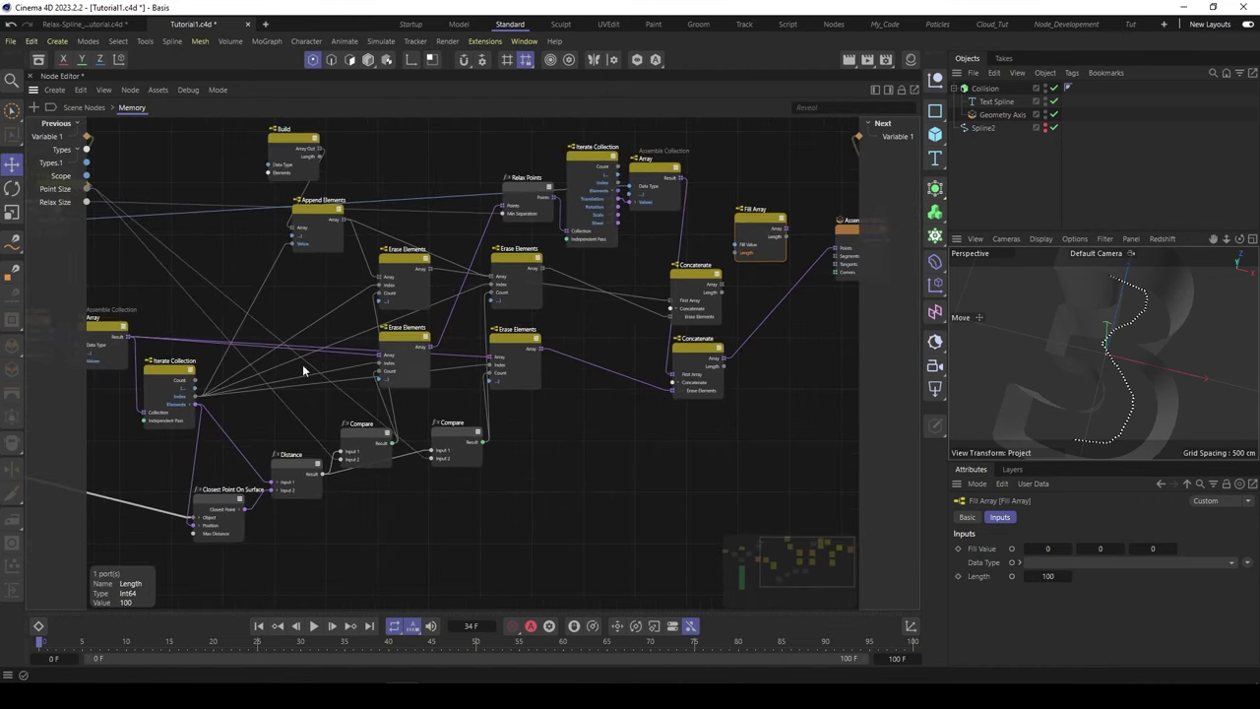
Drive the Fill Array's Length from the Iterate Collection node and move Assemble Spline farther away to make room between them.
{"action": "left_click_drag", "start_coordinate": [195, 386], "coordinate": [739, 254]}
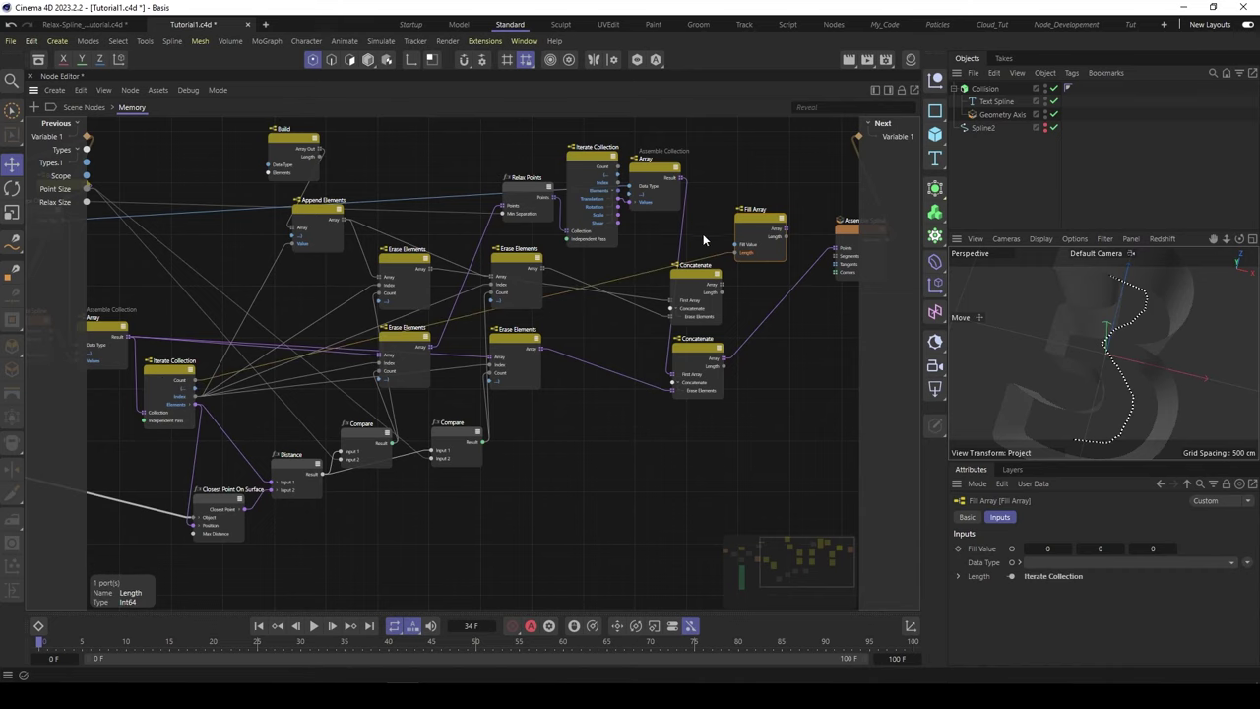
{"action": "middle_click_drag", "start_coordinate": [817, 222], "coordinate": [708, 232]}
{"action": "left_click_drag", "start_coordinate": [649, 231], "coordinate": [639, 224]}
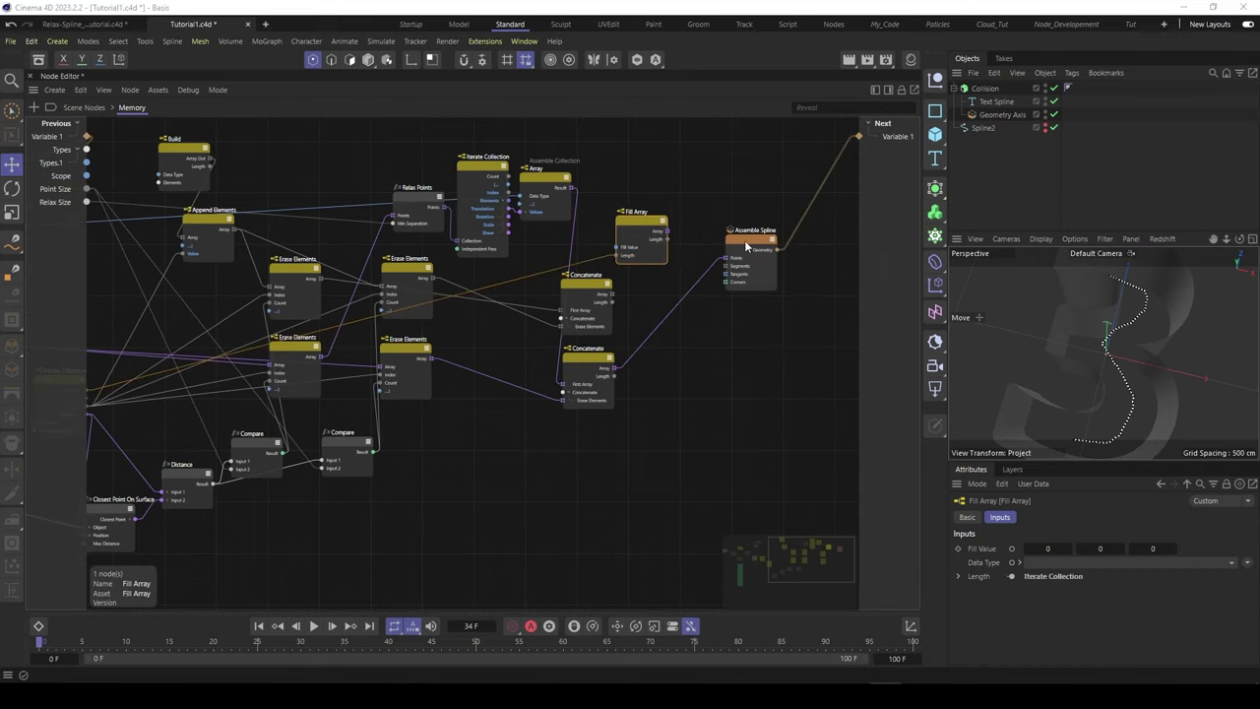
{"action": "left_click_drag", "start_coordinate": [746, 246], "coordinate": [778, 251]}
{"action": "left_click", "coordinate": [632, 223]}
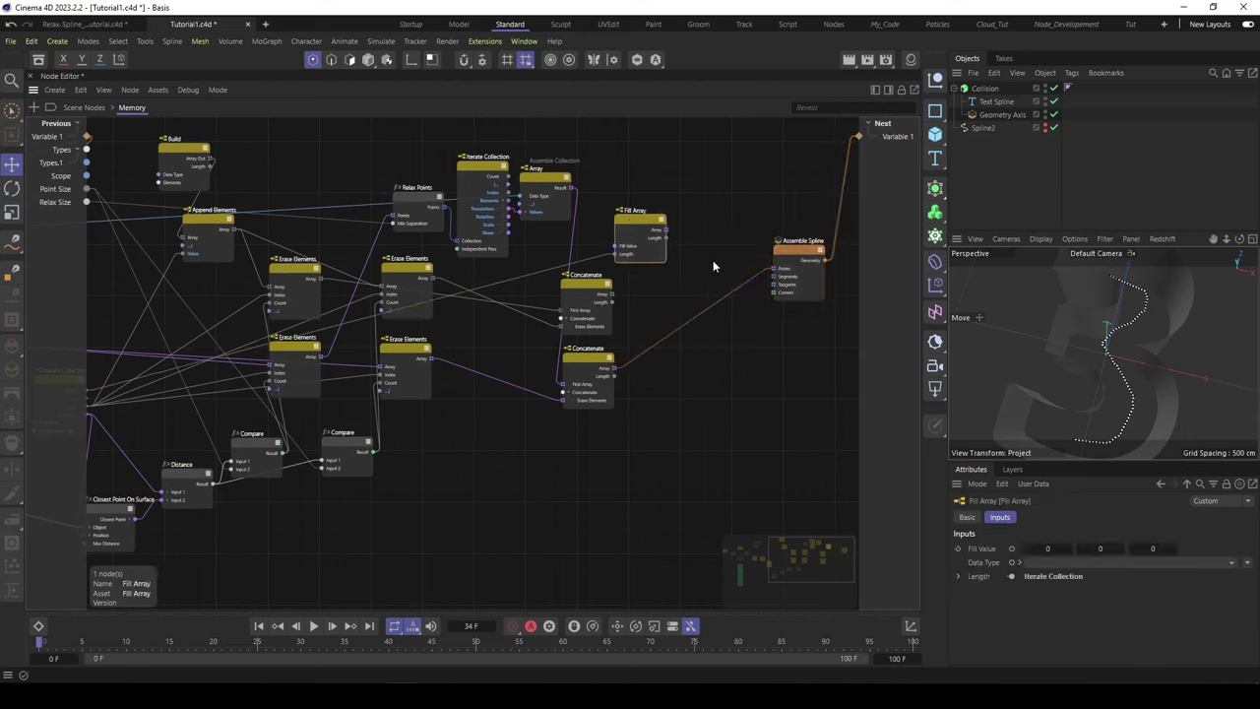
Add a Set Element node between Fill Array and Assemble Spline, and feed the Fill Array's array into it.
{"action": "double_click", "coordinate": [708, 261]}
{"action": "type", "text": "set"}
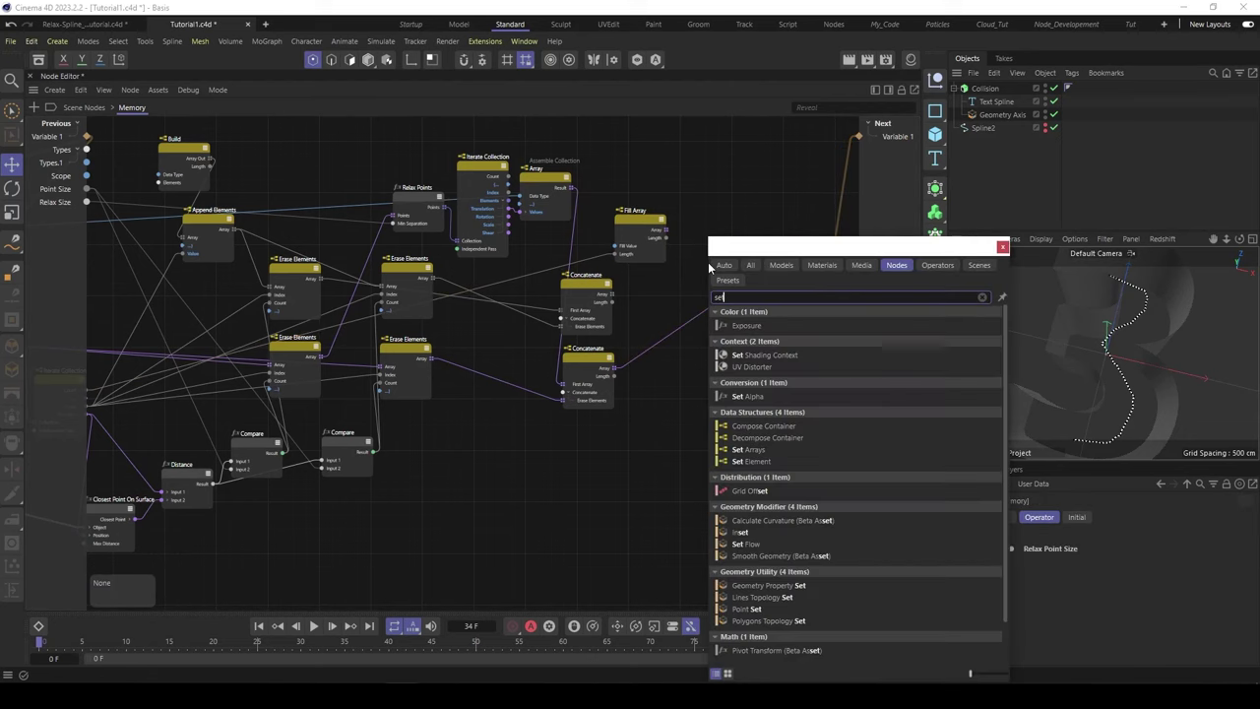
{"action": "left_click", "coordinate": [754, 460]}
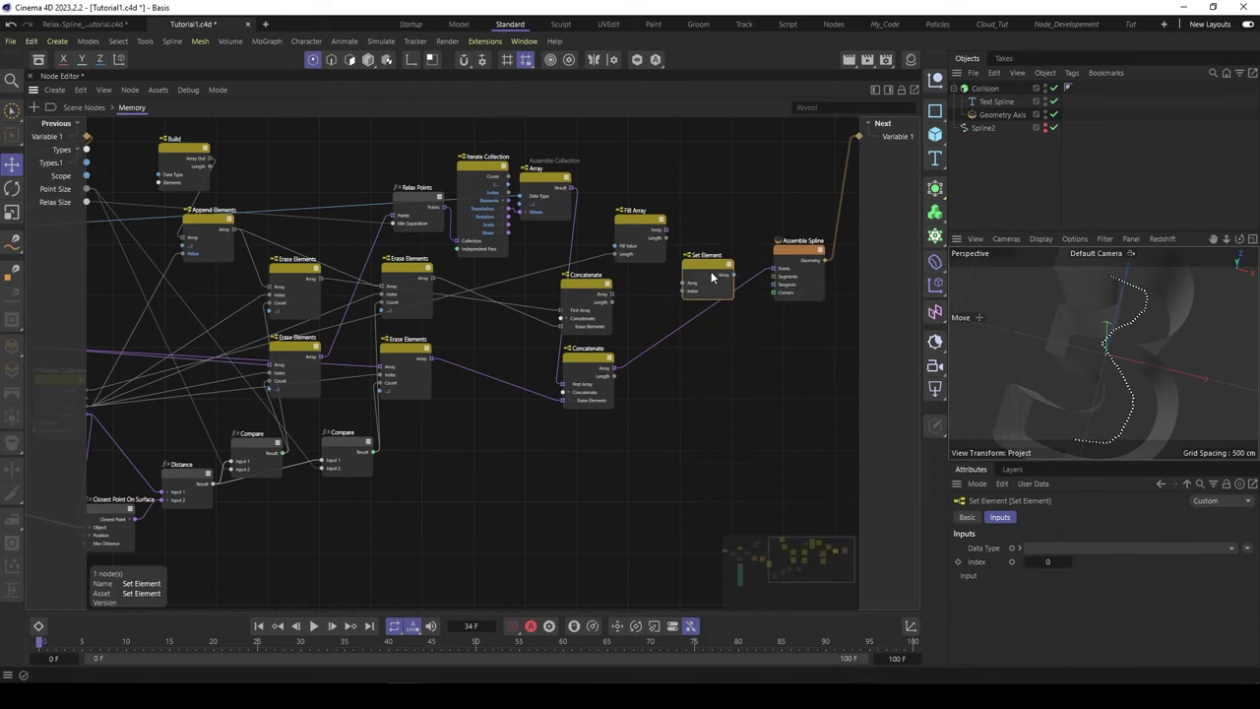
{"action": "mouse_move", "coordinate": [711, 278]}
{"action": "left_mouse_down"}
{"action": "mouse_move", "coordinate": [724, 255]}
{"action": "mouse_move", "coordinate": [694, 260]}
{"action": "mouse_move", "coordinate": [719, 256]}
{"action": "left_mouse_up"}
Add a Get Element node for the upper Concatenate's array and duplicate it to read the lower Concatenate's array.
{"action": "left_click", "coordinate": [582, 291]}
{"action": "right_click_drag", "start_coordinate": [604, 300], "coordinate": [656, 295], "text": "alt"}
{"action": "middle_click_drag", "start_coordinate": [607, 283], "coordinate": [569, 284], "text": "alt"}
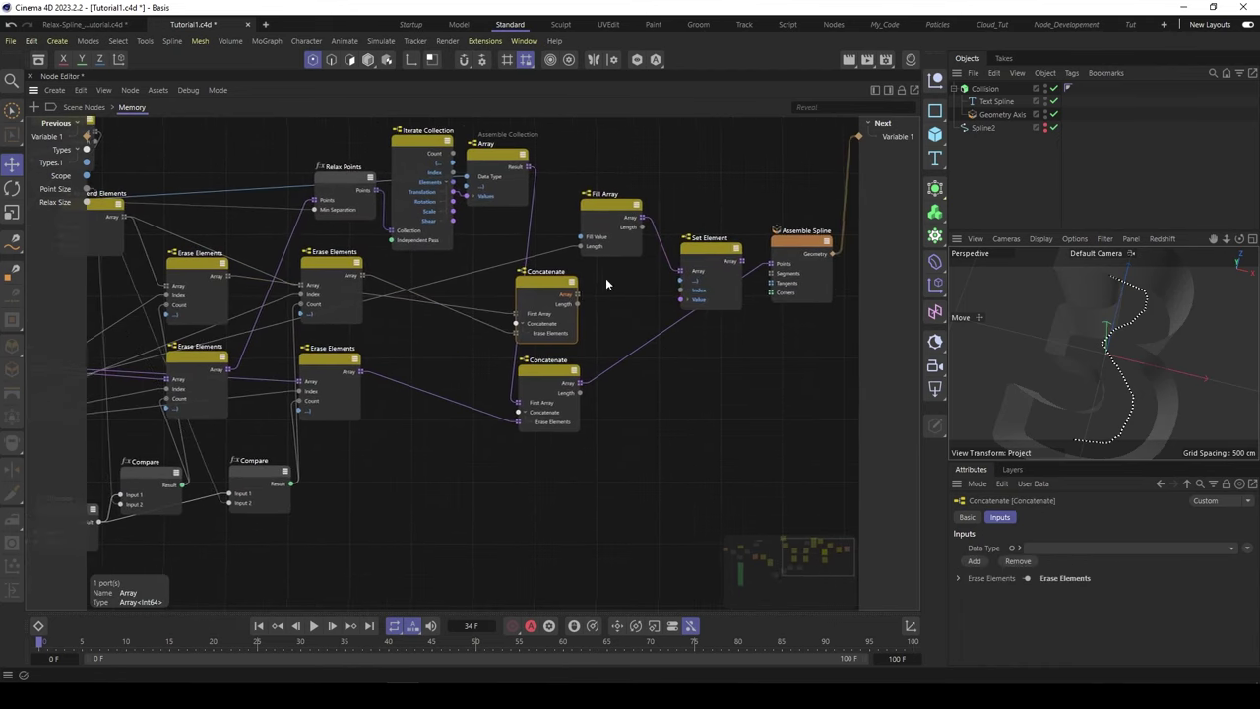
{"action": "left_click", "coordinate": [564, 384]}
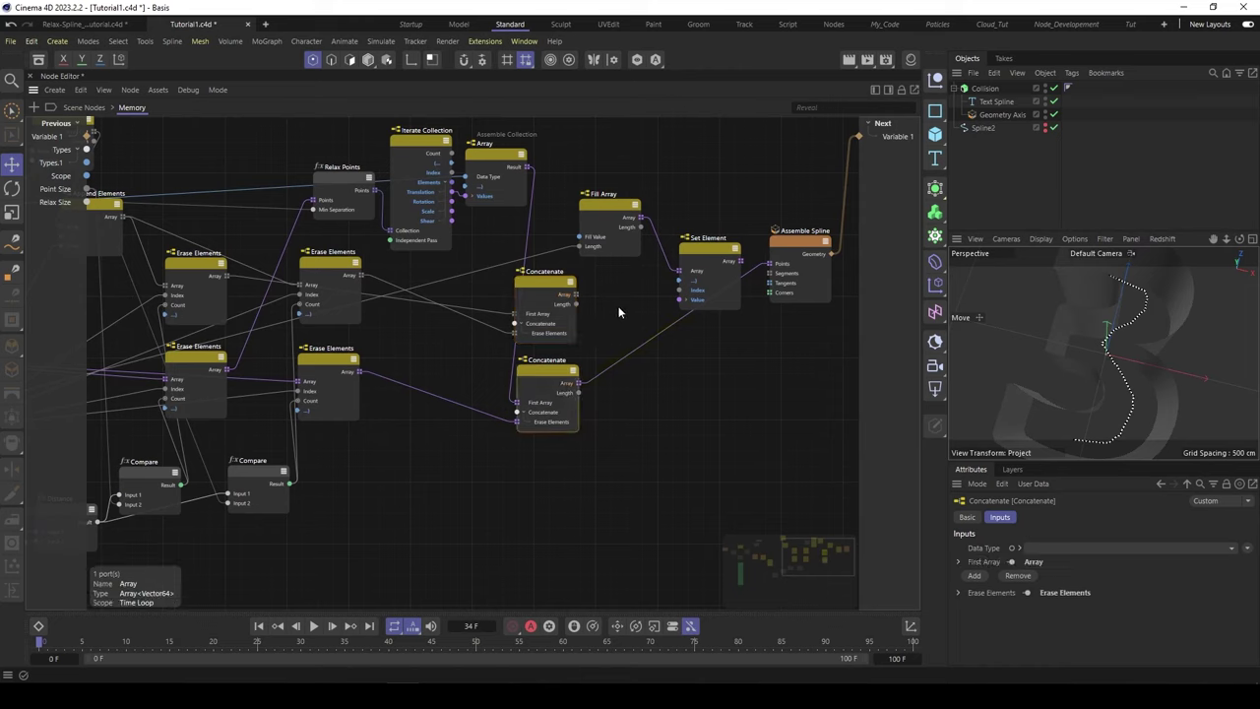
{"action": "double_click", "coordinate": [618, 313]}
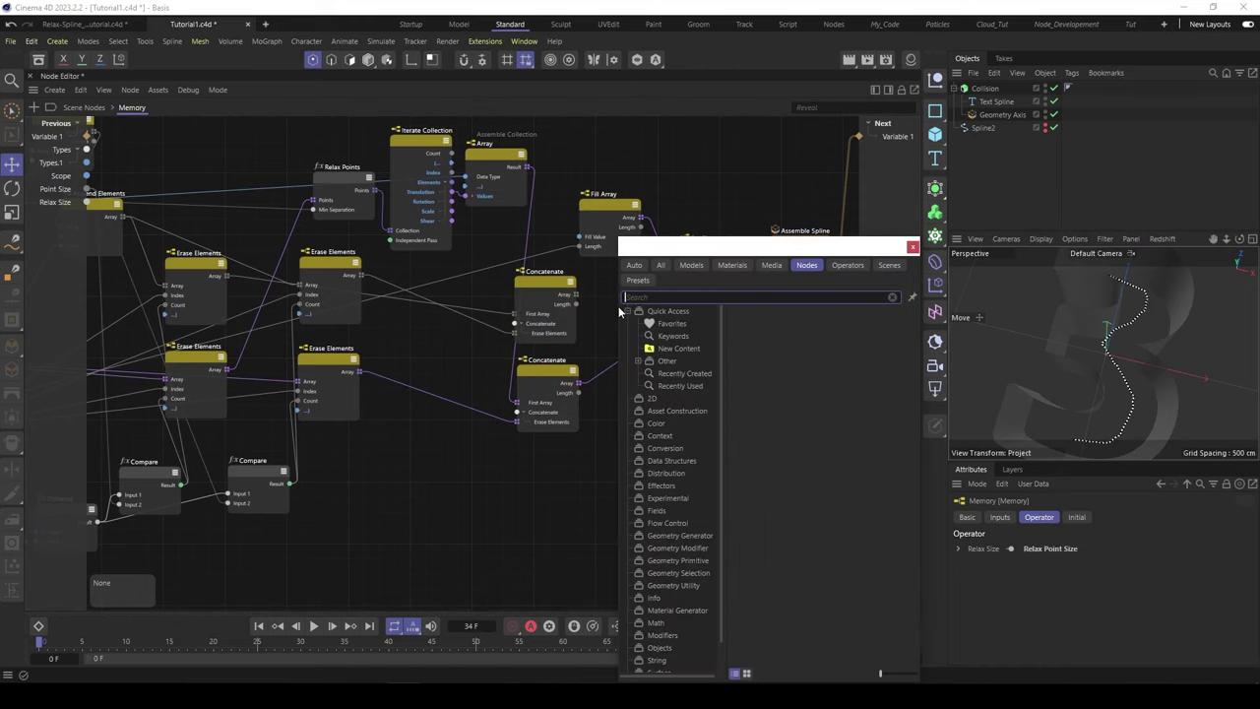
{"action": "type", "text": "get el"}
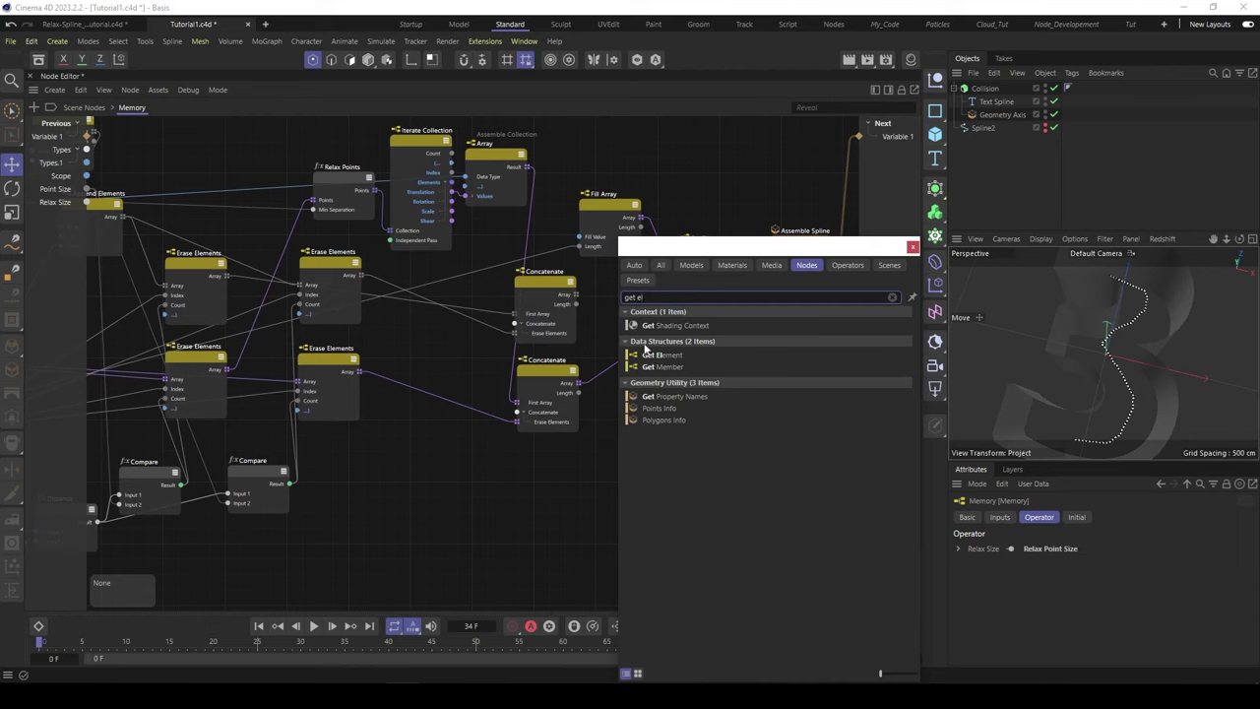
{"action": "left_click", "coordinate": [652, 356]}
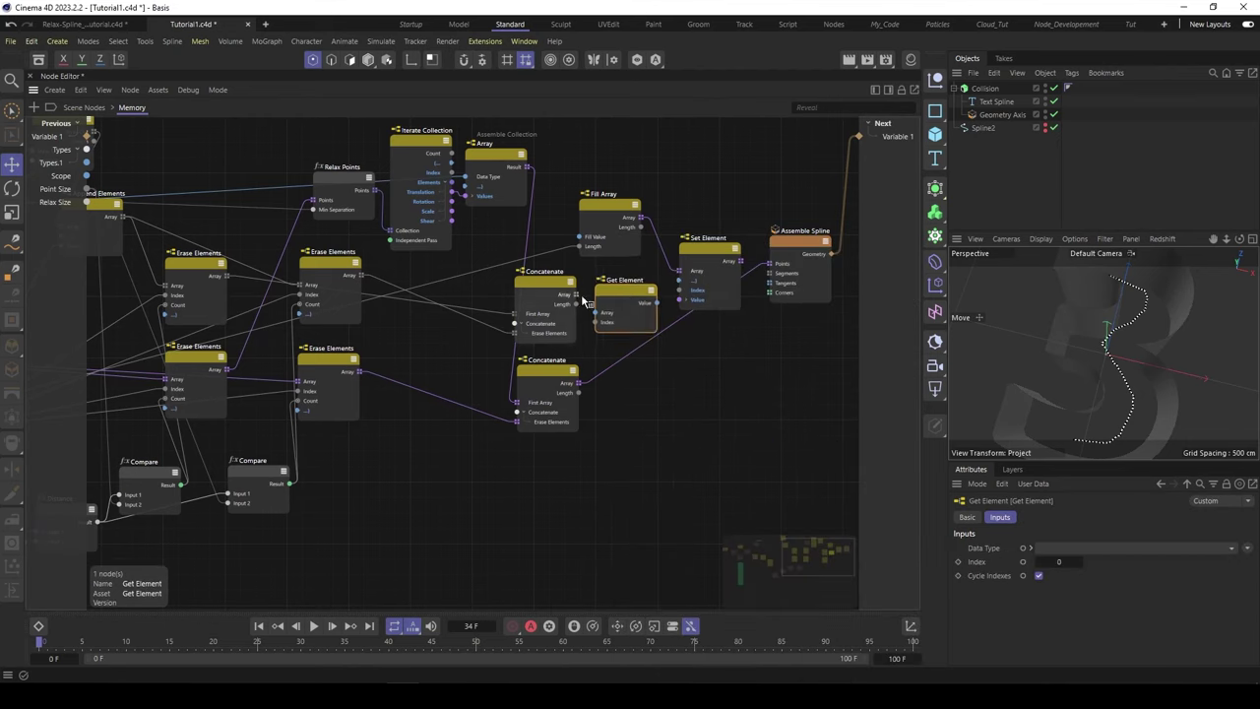
{"action": "left_click_drag", "start_coordinate": [597, 315], "coordinate": [598, 405], "text": "ctrl"}
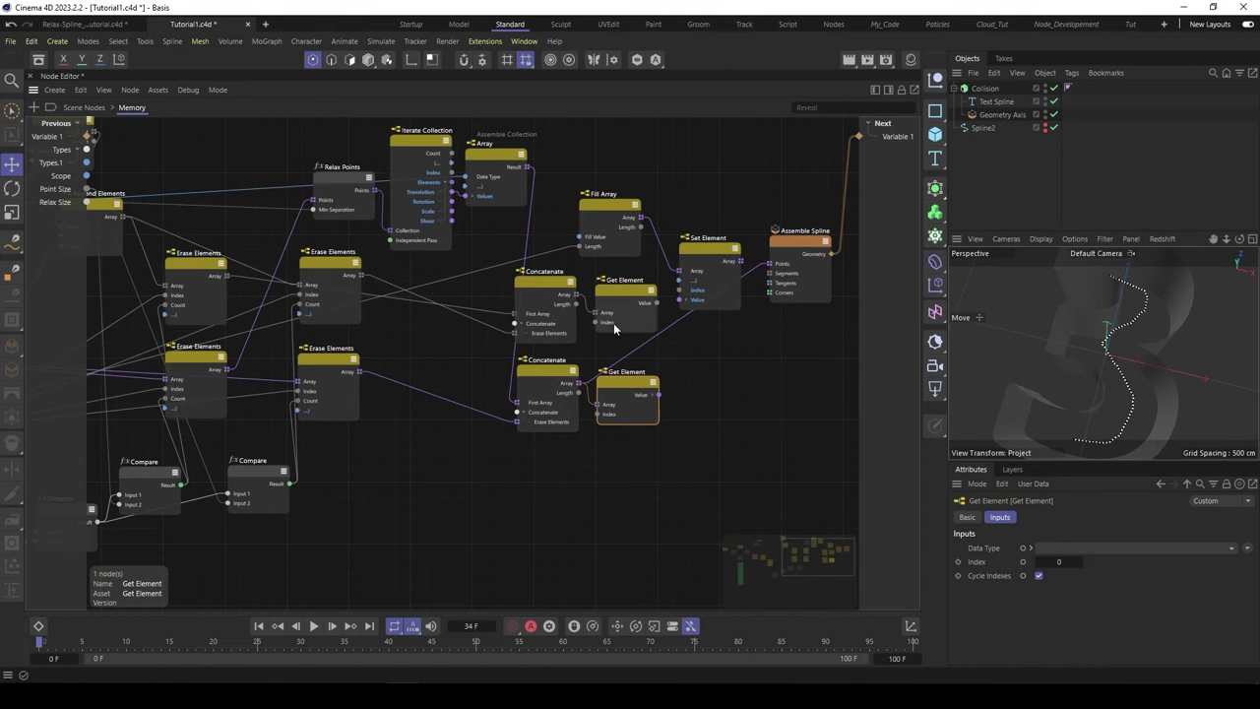
Connect the Index output of the Iterate Collection node before the Erase Elements nodes to both Get Element Index inputs.
{"action": "middle_click_drag", "start_coordinate": [453, 347], "coordinate": [538, 350]}
{"action": "scroll", "coordinate": [540, 353], "scroll_direction": "down", "scroll_amount": 2}
{"action": "middle_click_drag", "start_coordinate": [380, 403], "coordinate": [423, 370]}
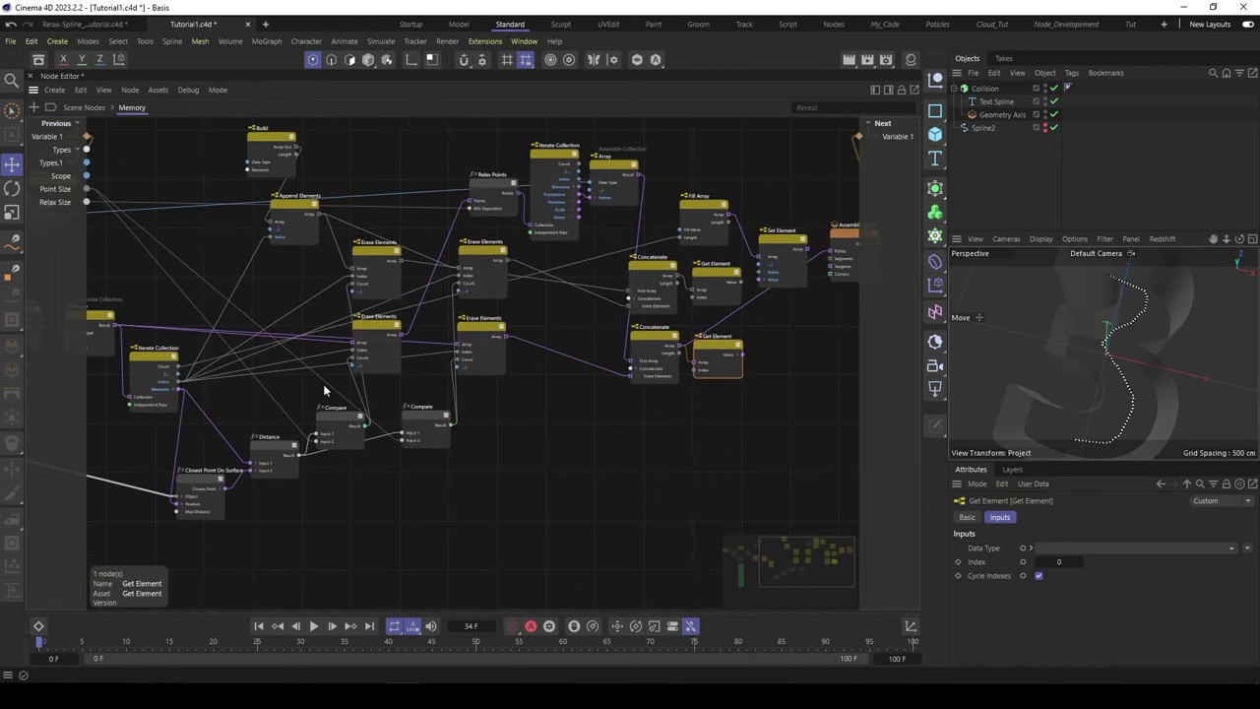
{"action": "left_click", "coordinate": [156, 368]}
{"action": "left_click_drag", "start_coordinate": [180, 380], "coordinate": [695, 294]}
{"action": "left_click_drag", "start_coordinate": [180, 380], "coordinate": [700, 375]}
{"action": "middle_click_drag", "start_coordinate": [668, 340], "coordinate": [649, 345]}
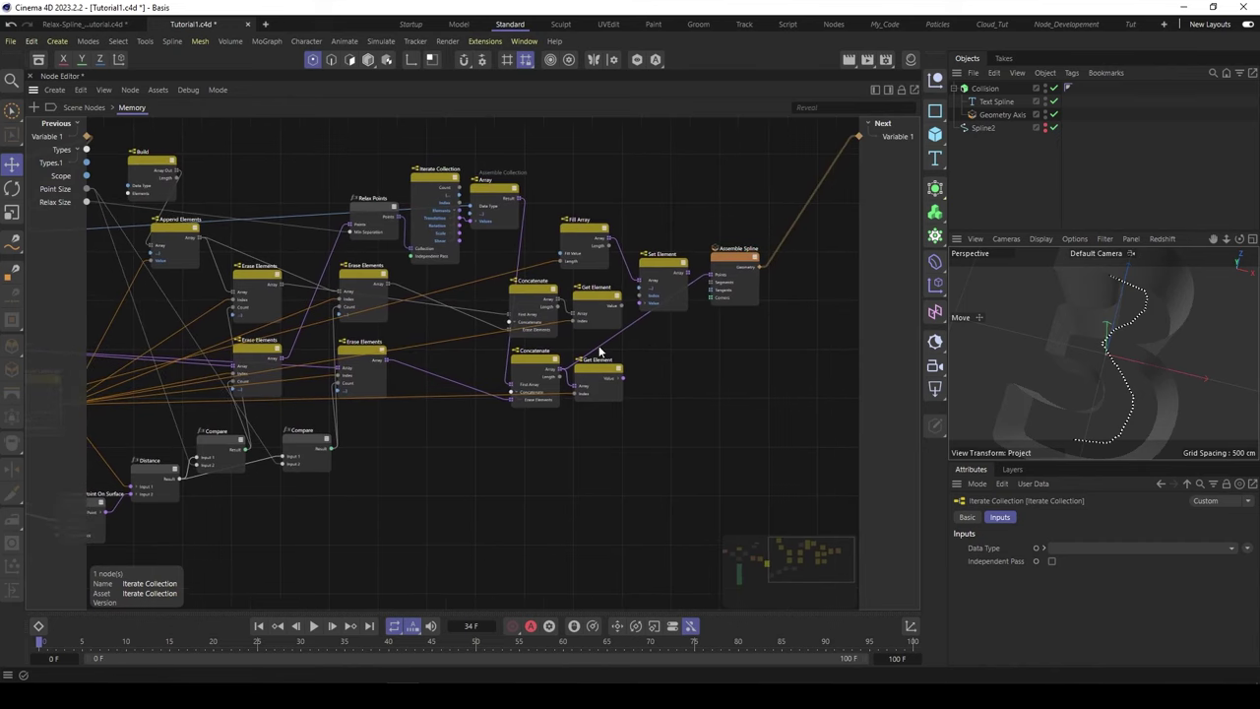
Feed the upper Get Element into Set Element's Index and the lower into its Value, and connect Set Element's array to Assemble Spline's Points.
{"action": "scroll", "coordinate": [591, 400], "scroll_direction": "up", "scroll_amount": 3}
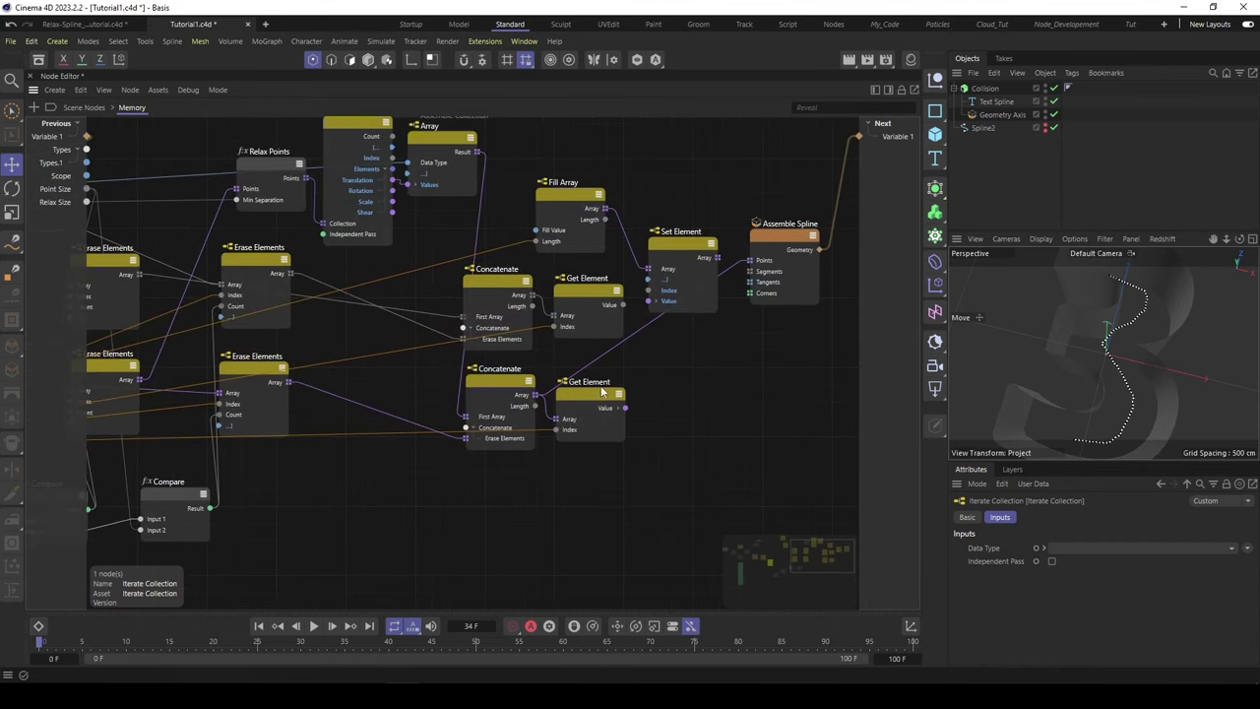
{"action": "left_click", "coordinate": [590, 297]}
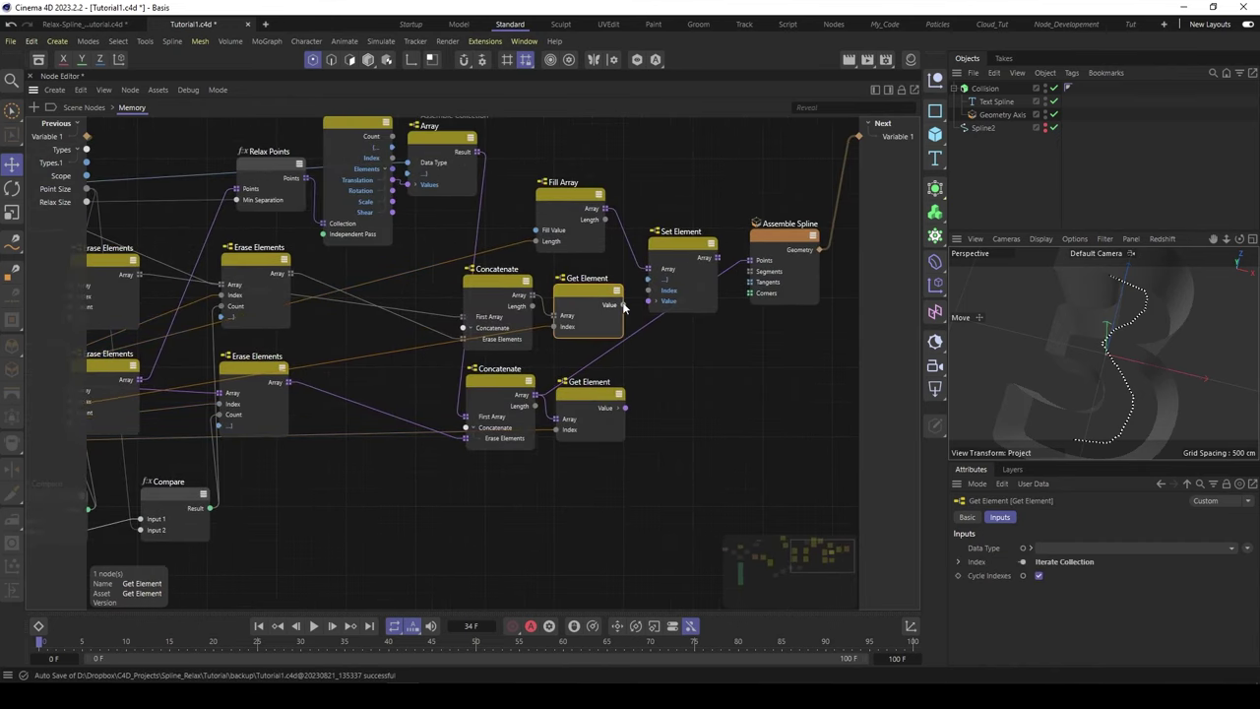
{"action": "left_click_drag", "start_coordinate": [621, 305], "coordinate": [655, 291]}
{"action": "left_click_drag", "start_coordinate": [625, 408], "coordinate": [652, 302]}
{"action": "left_click", "coordinate": [680, 246]}
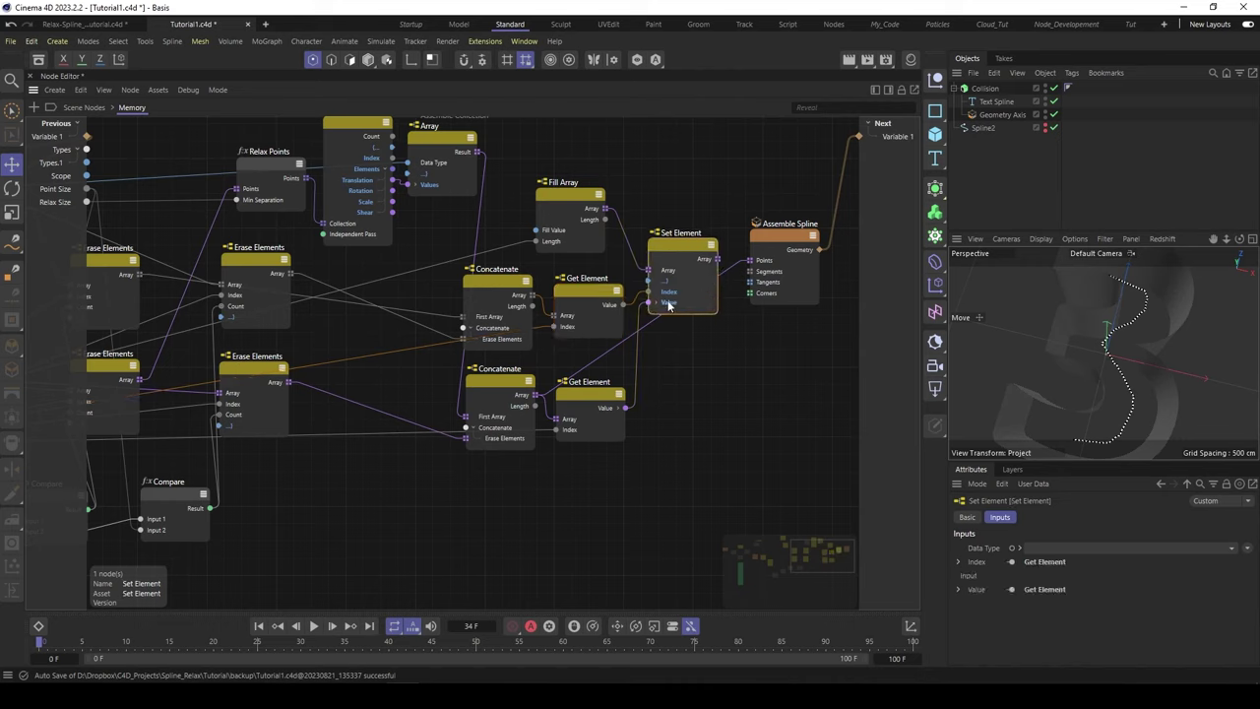
{"action": "left_click_drag", "start_coordinate": [716, 261], "coordinate": [755, 260]}
Play the growth animation in an enlarged viewport, examine the spline points inside the text up close, and rewind to the start.
{"action": "left_click_drag", "start_coordinate": [1132, 230], "coordinate": [1130, 189]}
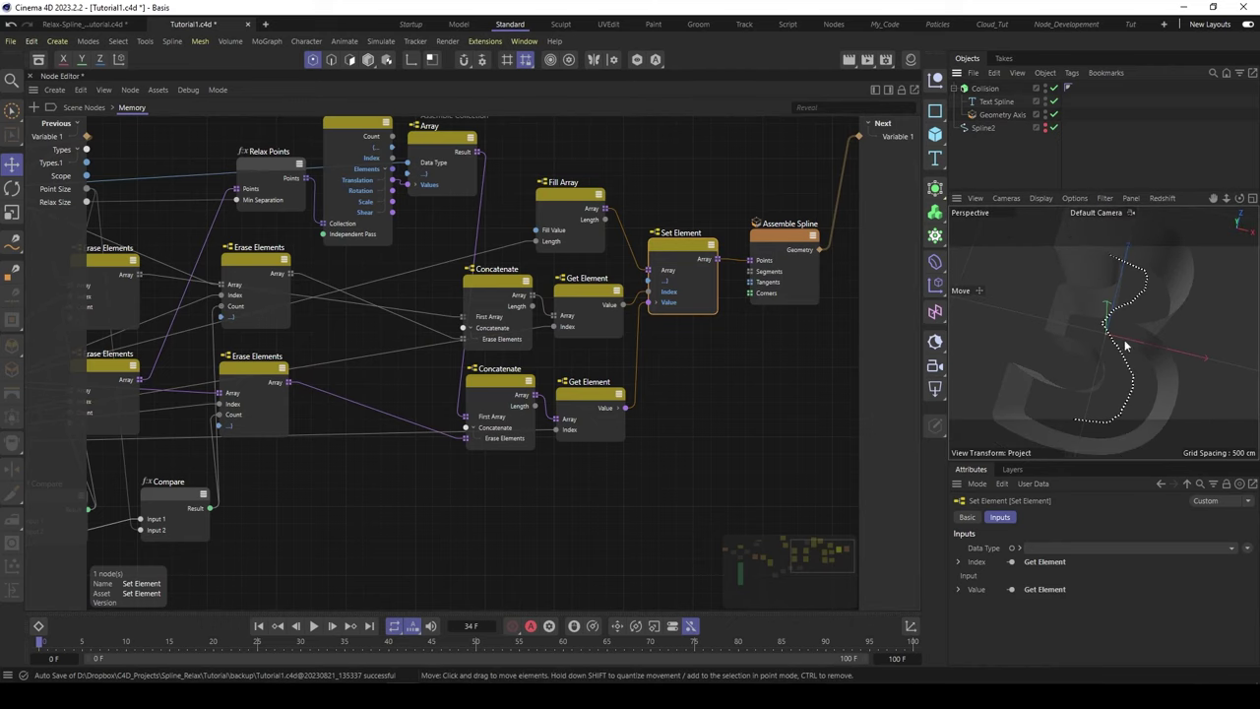
{"action": "left_click_drag", "start_coordinate": [1116, 465], "coordinate": [1116, 508]}
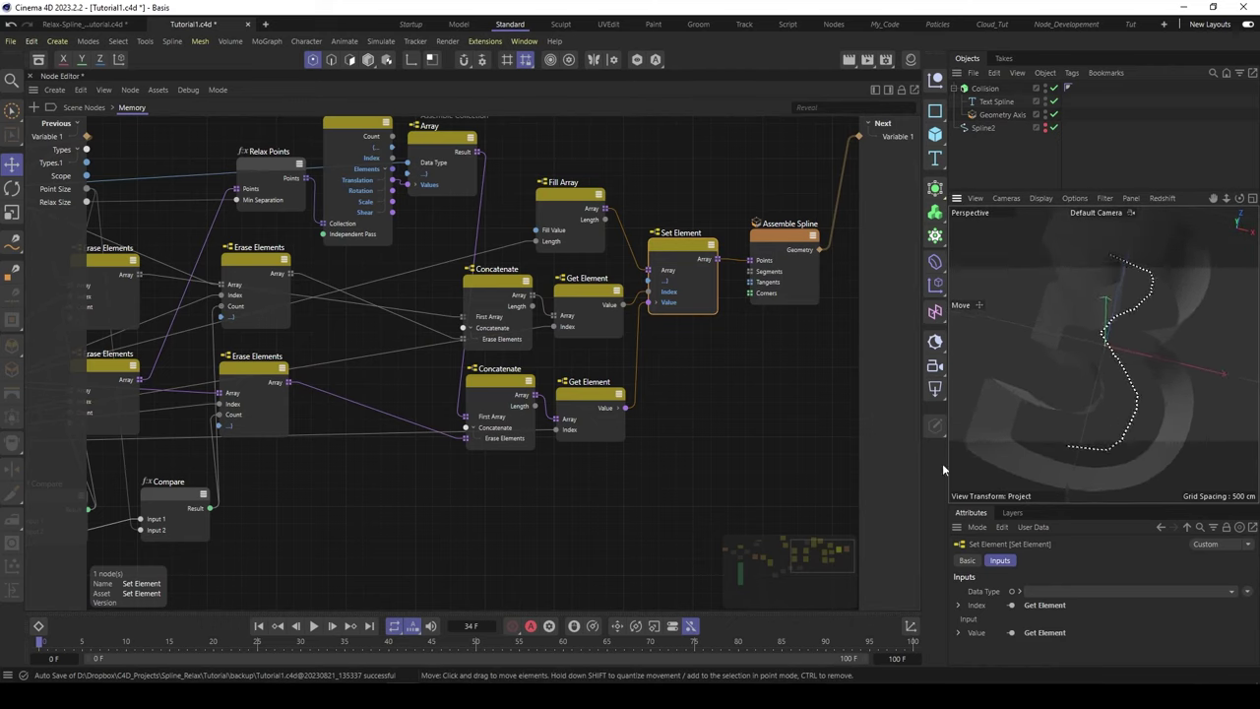
{"action": "left_click", "coordinate": [314, 626]}
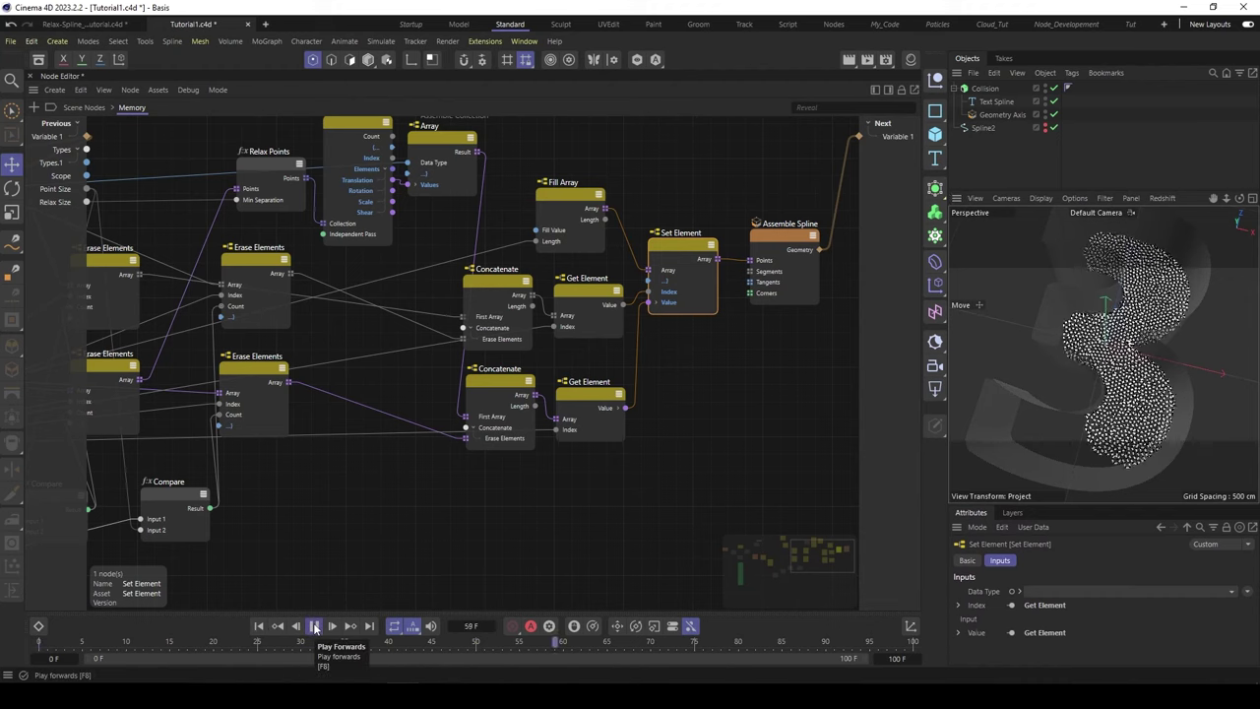
{"action": "left_click", "coordinate": [315, 627]}
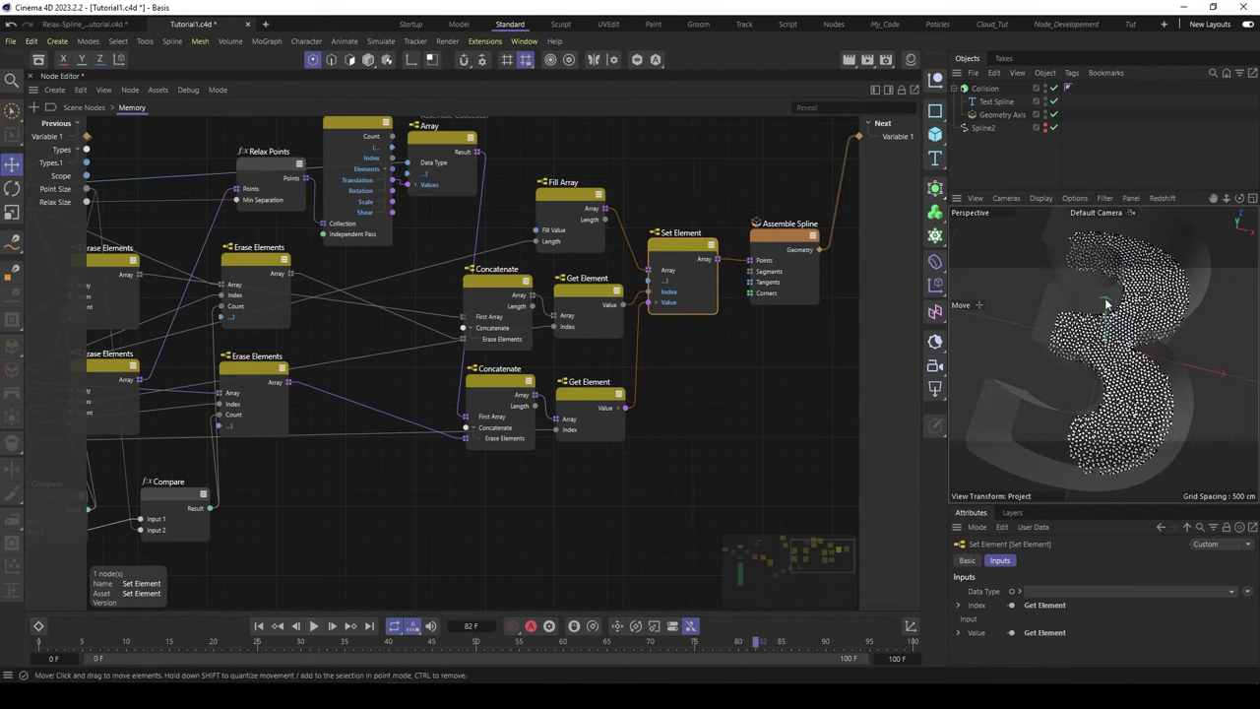
{"action": "scroll", "coordinate": [1102, 315], "scroll_direction": "up", "scroll_amount": 10}
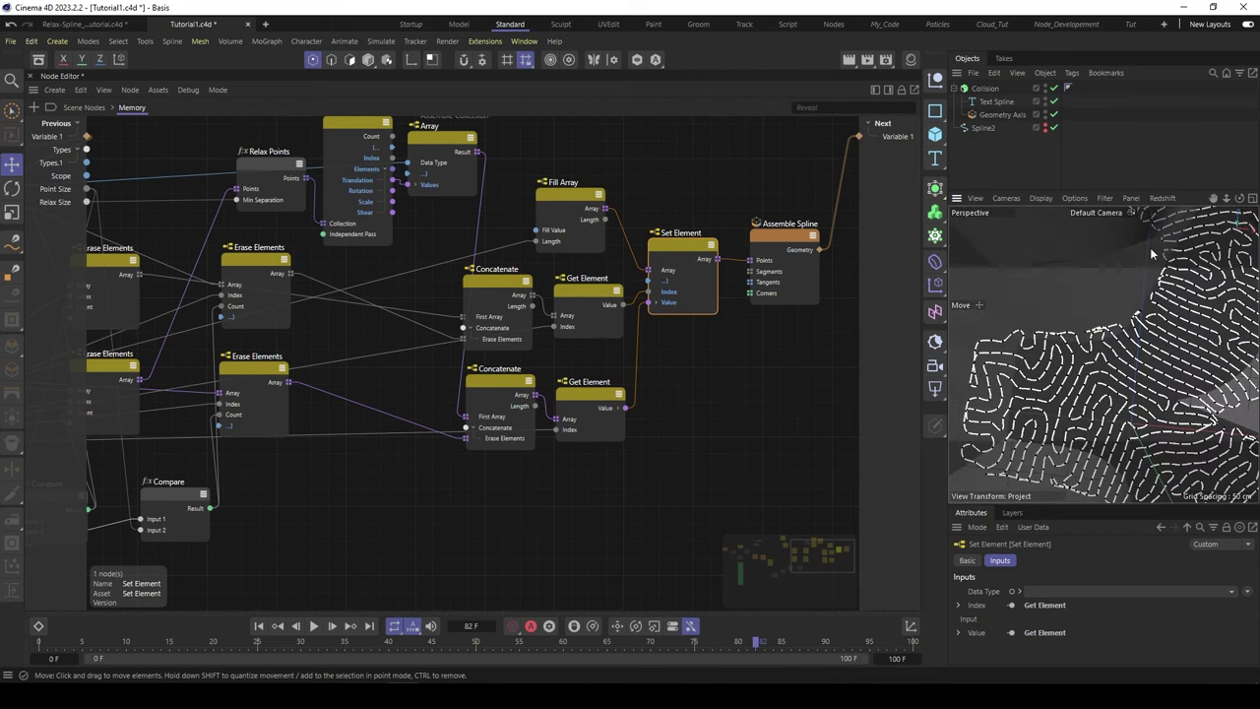
{"action": "scroll", "coordinate": [1147, 351], "scroll_direction": "down", "scroll_amount": 10}
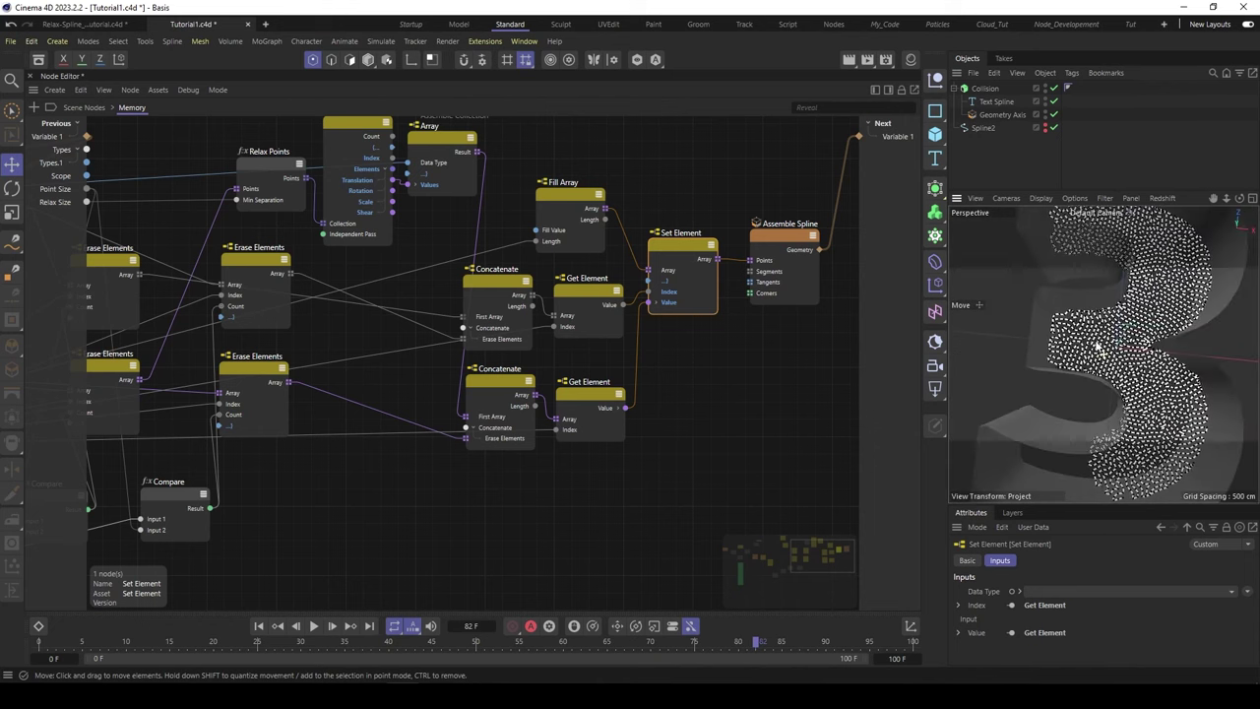
{"action": "scroll", "coordinate": [1101, 344], "scroll_direction": "down", "scroll_amount": 3}
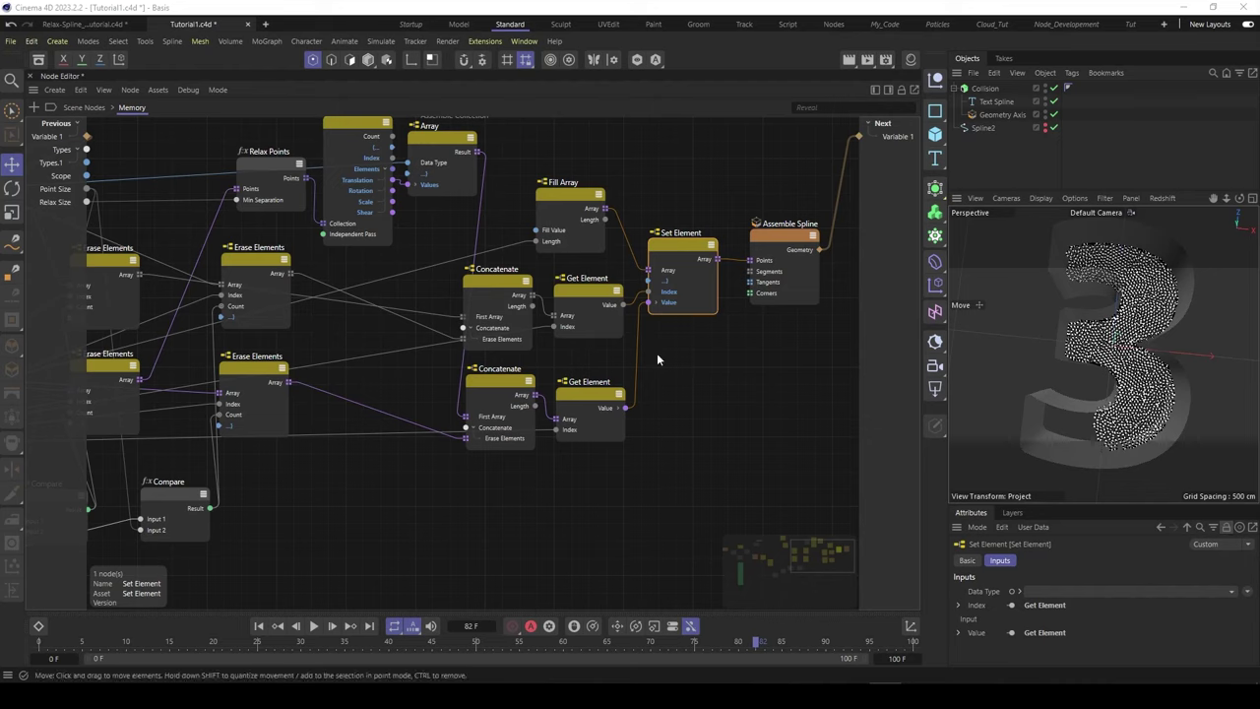
{"action": "left_click", "coordinate": [733, 361]}
{"action": "middle_click_drag", "start_coordinate": [683, 410], "coordinate": [686, 371]}
{"action": "middle_click_drag", "start_coordinate": [686, 323], "coordinate": [679, 392]}
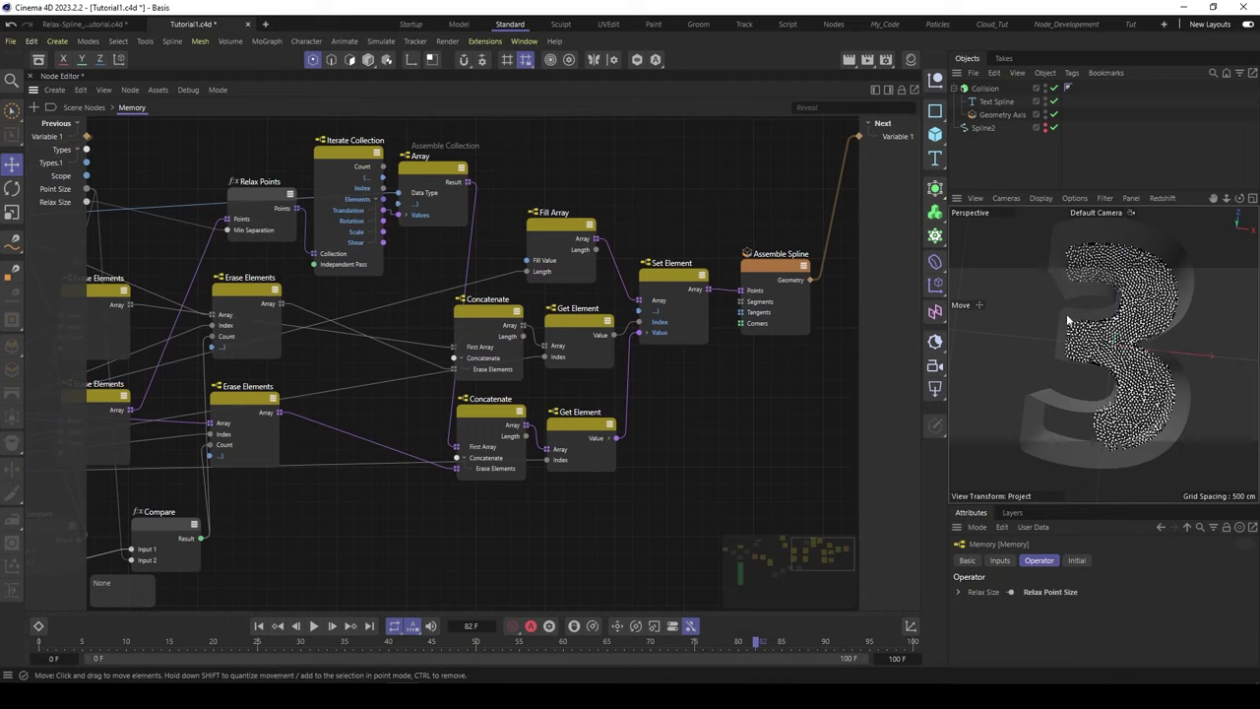
{"action": "left_click", "coordinate": [258, 626]}
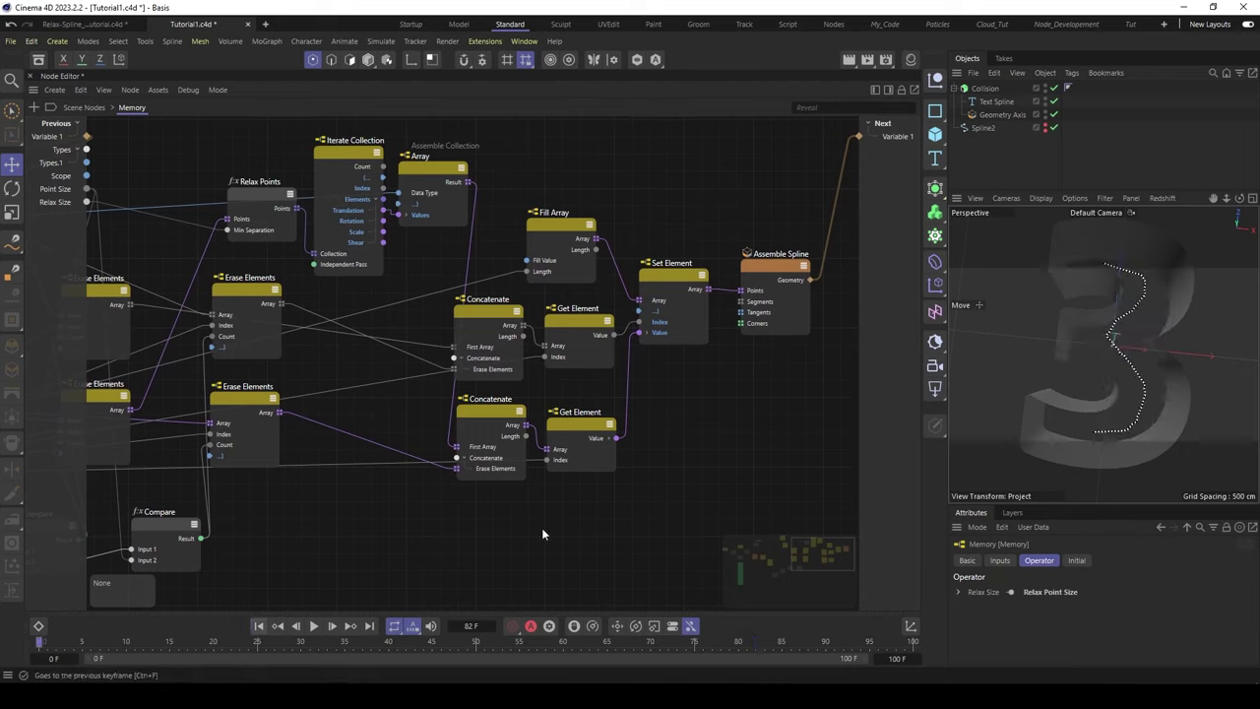
Add a Landscape object and scale it up until it extends beyond the collision text.
{"action": "left_click", "coordinate": [935, 134]}
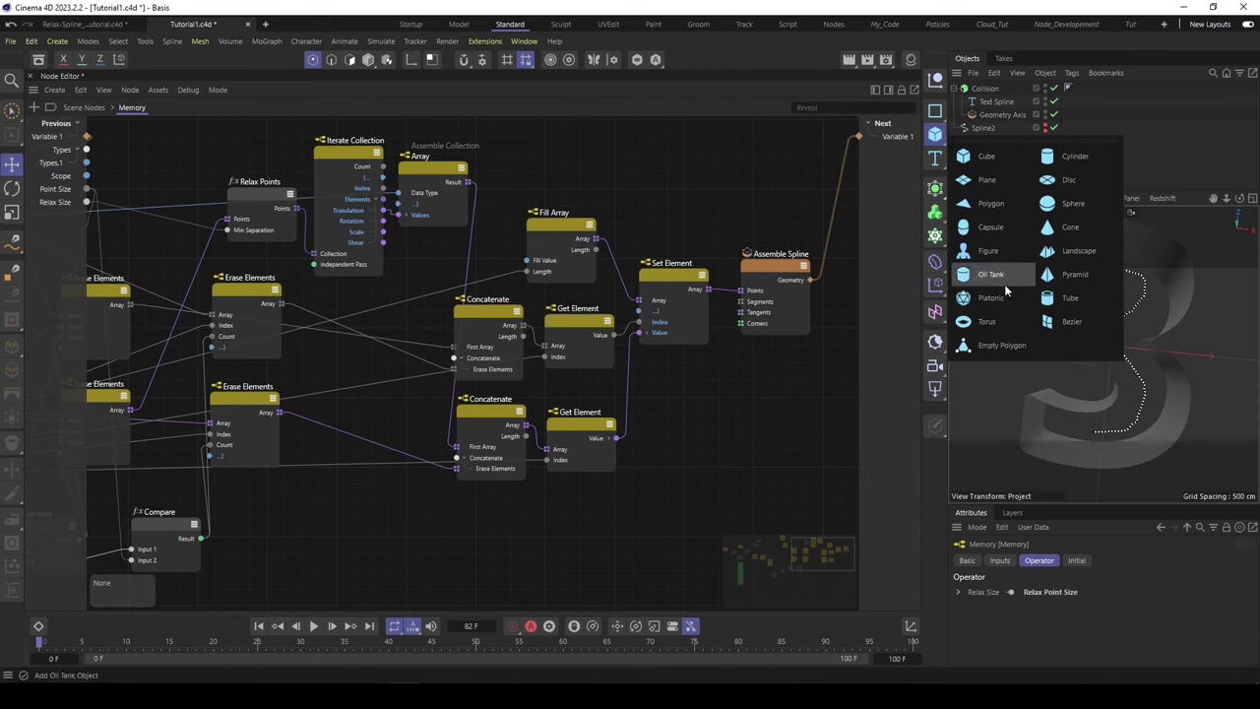
{"action": "left_click", "coordinate": [1064, 259]}
{"action": "key", "text": "t"}
{"action": "left_click_drag", "start_coordinate": [1023, 349], "coordinate": [1182, 349]}
{"action": "left_click_drag", "start_coordinate": [1022, 350], "coordinate": [1146, 382]}
{"action": "left_click_drag", "start_coordinate": [1068, 388], "coordinate": [1089, 372], "text": "alt"}
{"action": "key", "text": "e"}
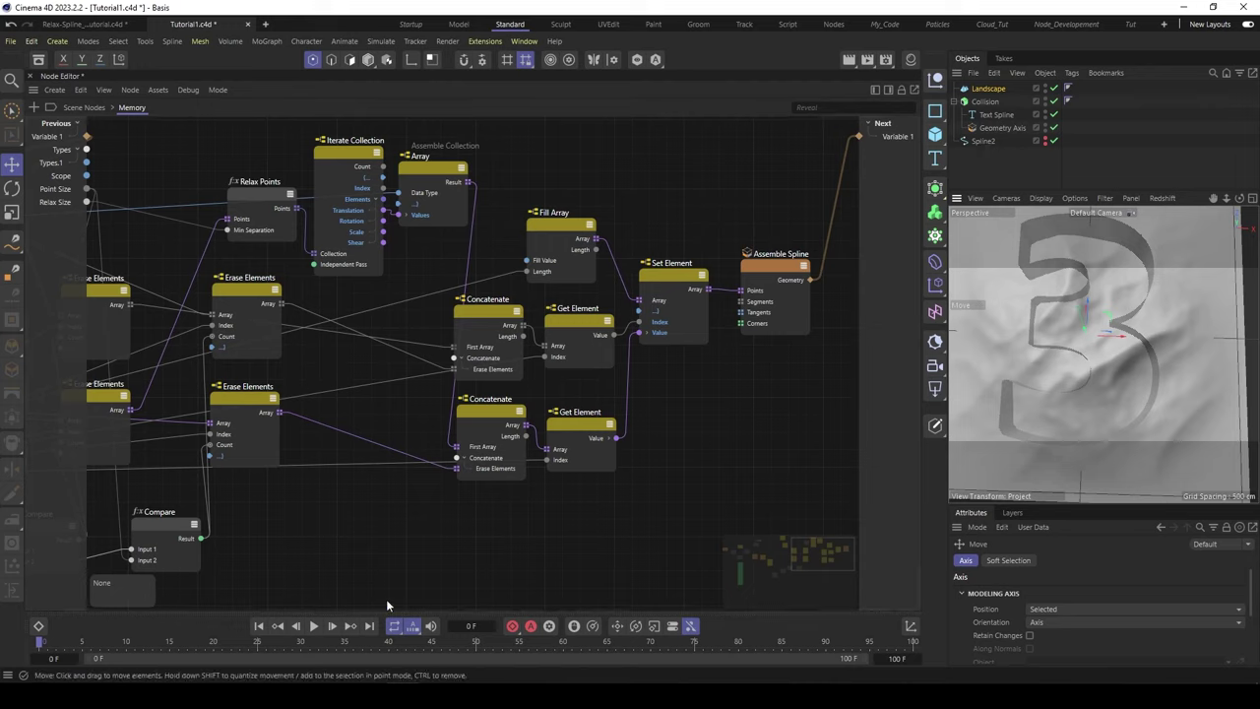
Enable polygon snapping and sketch a freehand spline on the Landscape surface along the inside of the 3.
{"action": "left_click", "coordinate": [12, 244]}
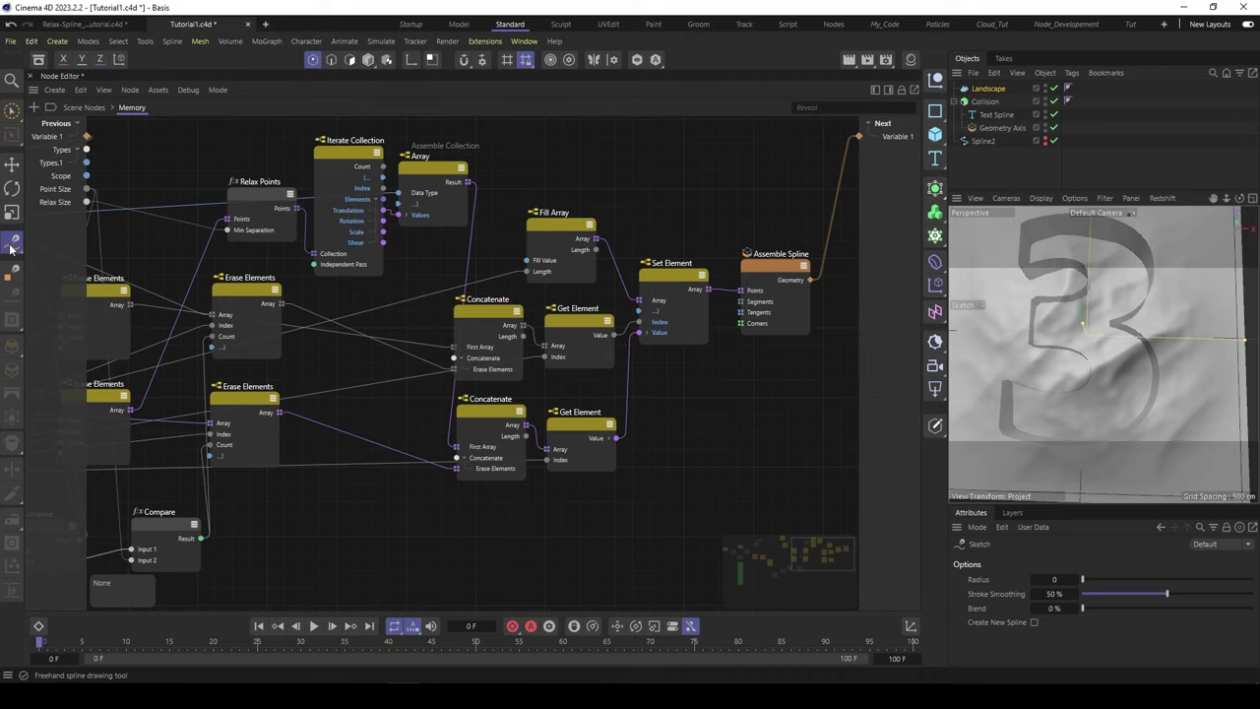
{"action": "left_click", "coordinate": [463, 60]}
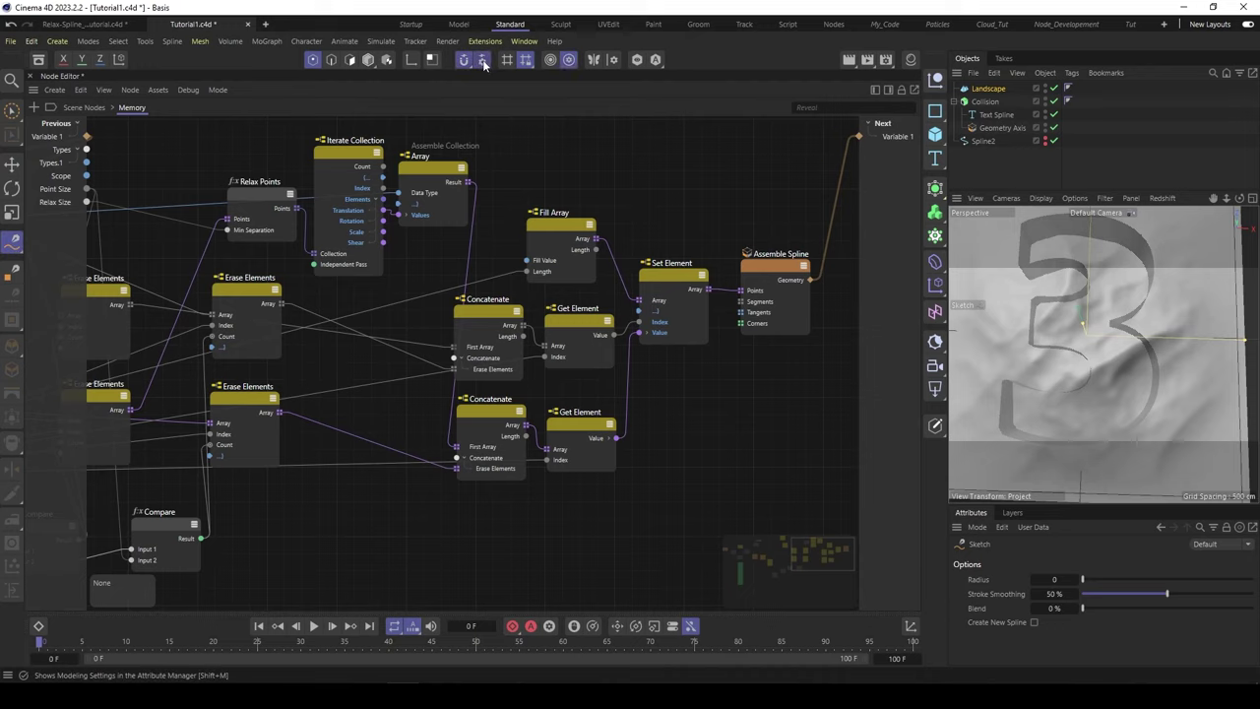
{"action": "left_click", "coordinate": [481, 60]}
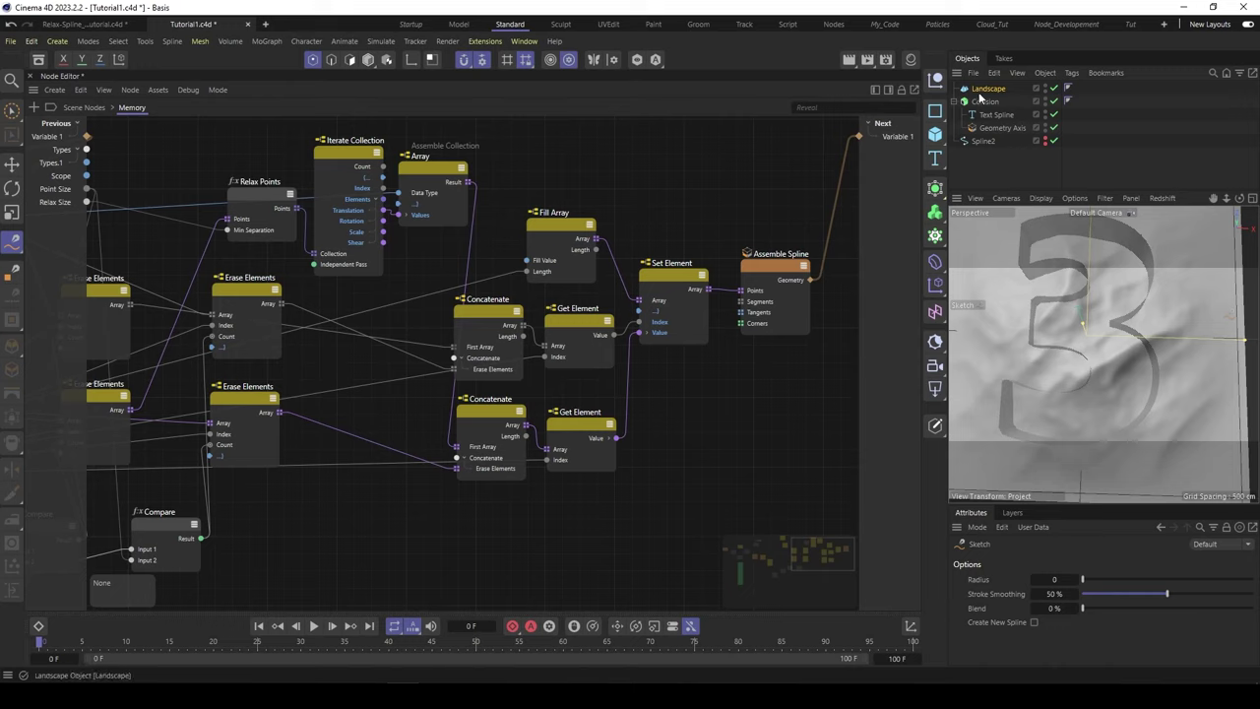
{"action": "mouse_move", "coordinate": [1074, 252]}
{"action": "left_mouse_down"}
{"action": "mouse_move", "coordinate": [1107, 259]}
{"action": "mouse_move", "coordinate": [1114, 298]}
{"action": "mouse_move", "coordinate": [1090, 333]}
{"action": "mouse_move", "coordinate": [1115, 410]}
{"action": "mouse_move", "coordinate": [1070, 420]}
{"action": "left_mouse_up"}
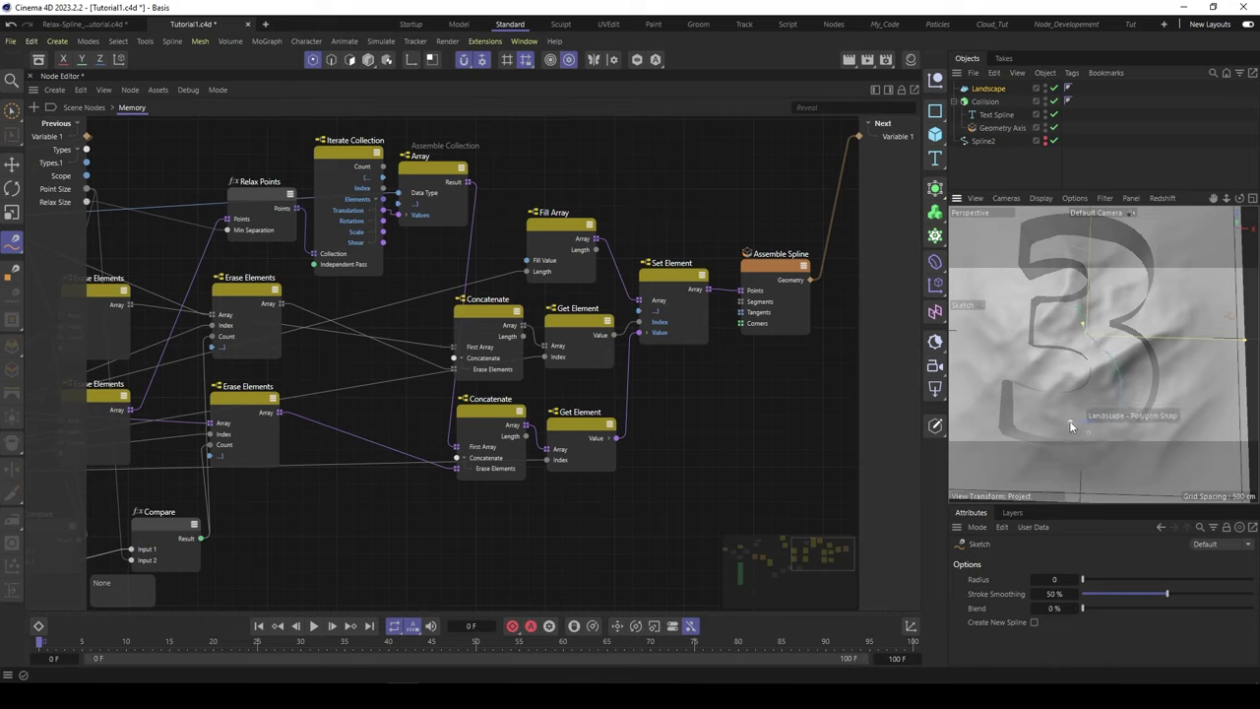
{"action": "key", "text": "e"}
{"action": "left_click_drag", "start_coordinate": [1115, 380], "coordinate": [1073, 300], "text": "alt"}
{"action": "right_click_drag", "start_coordinate": [1108, 388], "coordinate": [1146, 366], "text": "alt"}
{"action": "left_click_drag", "start_coordinate": [1132, 314], "coordinate": [1108, 421], "text": "alt"}
{"action": "right_click_drag", "start_coordinate": [1126, 298], "coordinate": [1079, 311], "text": "alt"}
{"action": "left_click_drag", "start_coordinate": [1078, 314], "coordinate": [1007, 328], "text": "alt"}
{"action": "middle_click_drag", "start_coordinate": [1007, 329], "coordinate": [1019, 369], "text": "alt"}
Move the newly sketched spline below Spline2 in the object hierarchy and rename it Spline3.
{"action": "left_click_drag", "start_coordinate": [979, 89], "coordinate": [986, 156]}
{"action": "double_click", "coordinate": [987, 154]}
{"action": "left_click", "coordinate": [998, 154]}
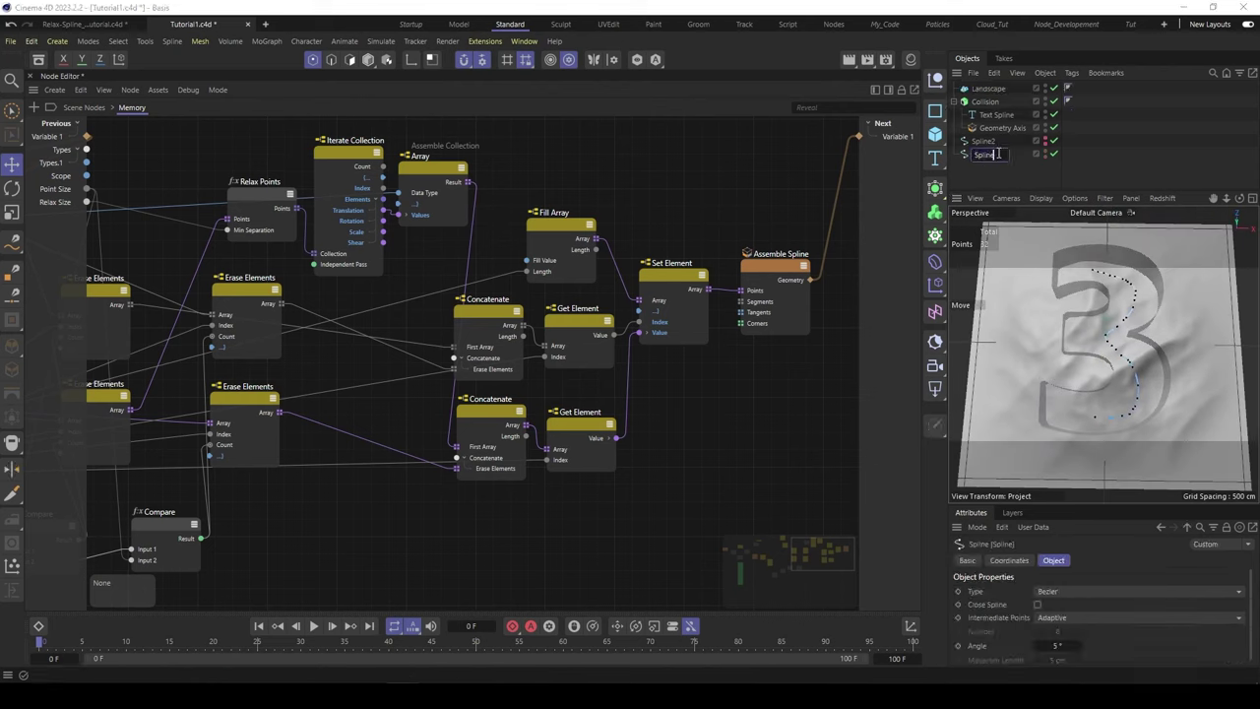
{"action": "type", "text": "3"}
{"action": "left_click", "coordinate": [1012, 172]}
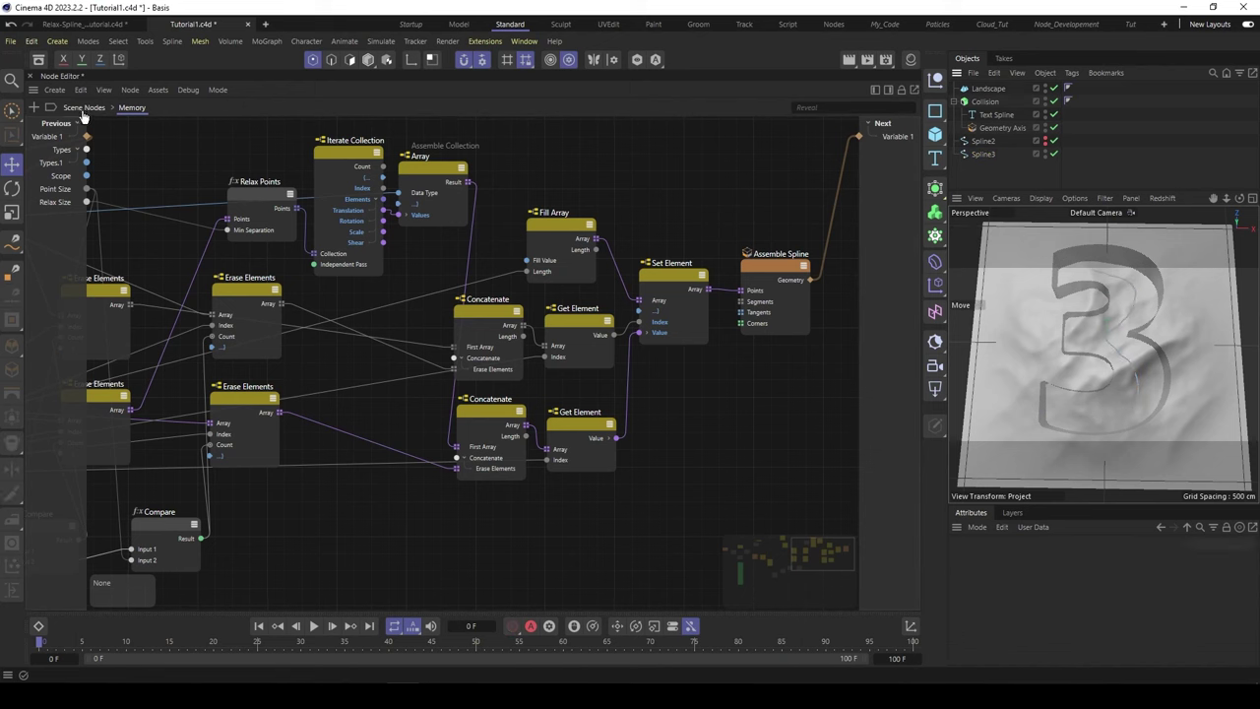
Return to the Scene Nodes root graph and set the Spline node's Object to Spline3.
{"action": "left_click", "coordinate": [84, 107]}
{"action": "left_click", "coordinate": [93, 162]}
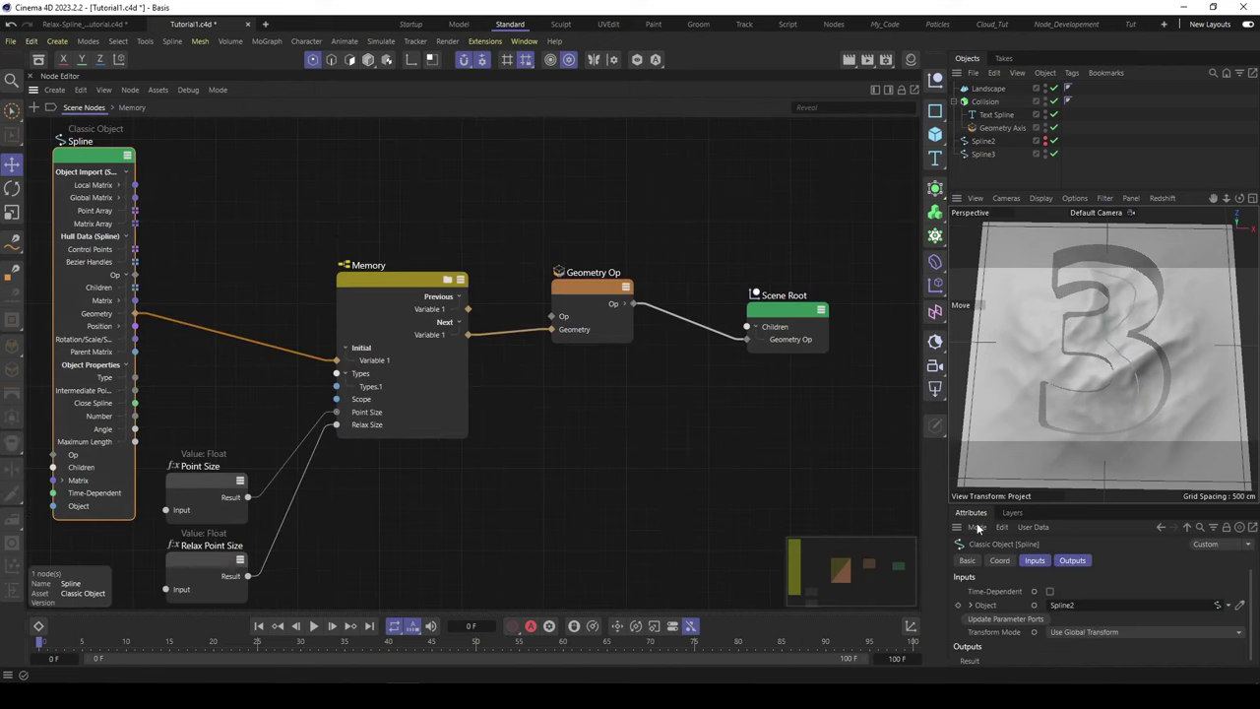
{"action": "left_click", "coordinate": [978, 154]}
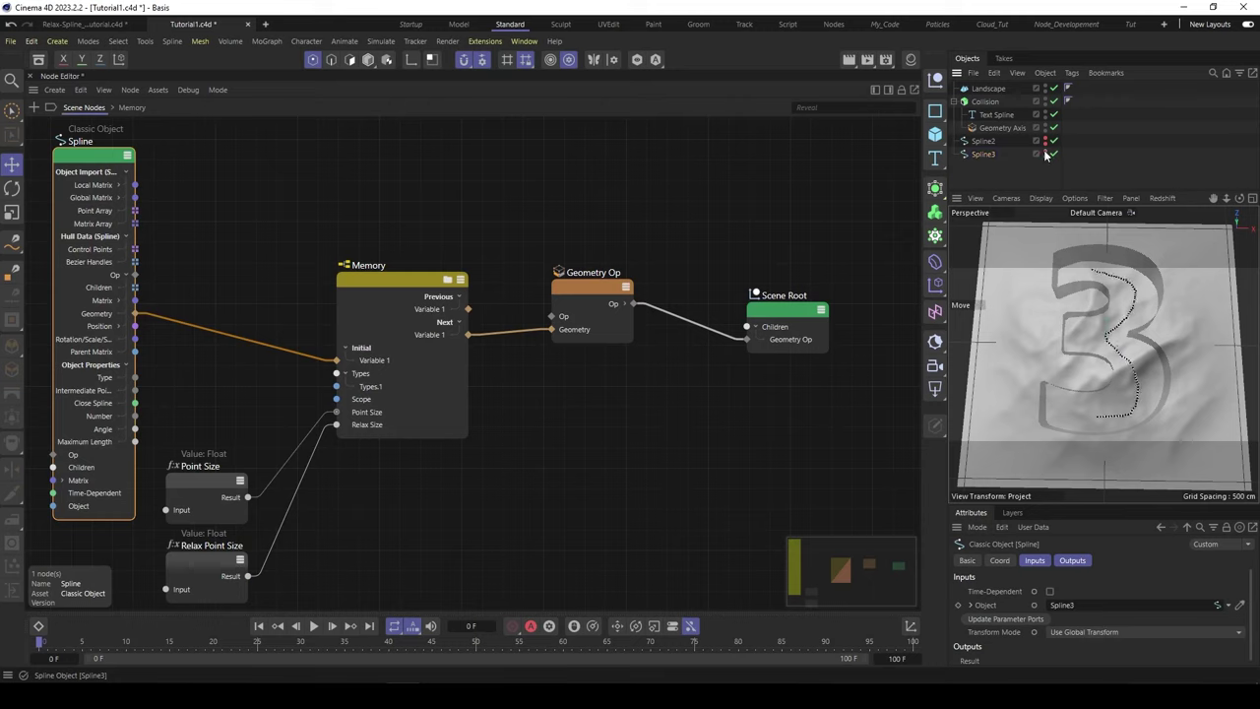
Delete Spline2, and inside the Memory node move Assemble Spline farther from Set Element to free up space.
{"action": "left_click", "coordinate": [984, 141]}
{"action": "key", "text": "Delete"}
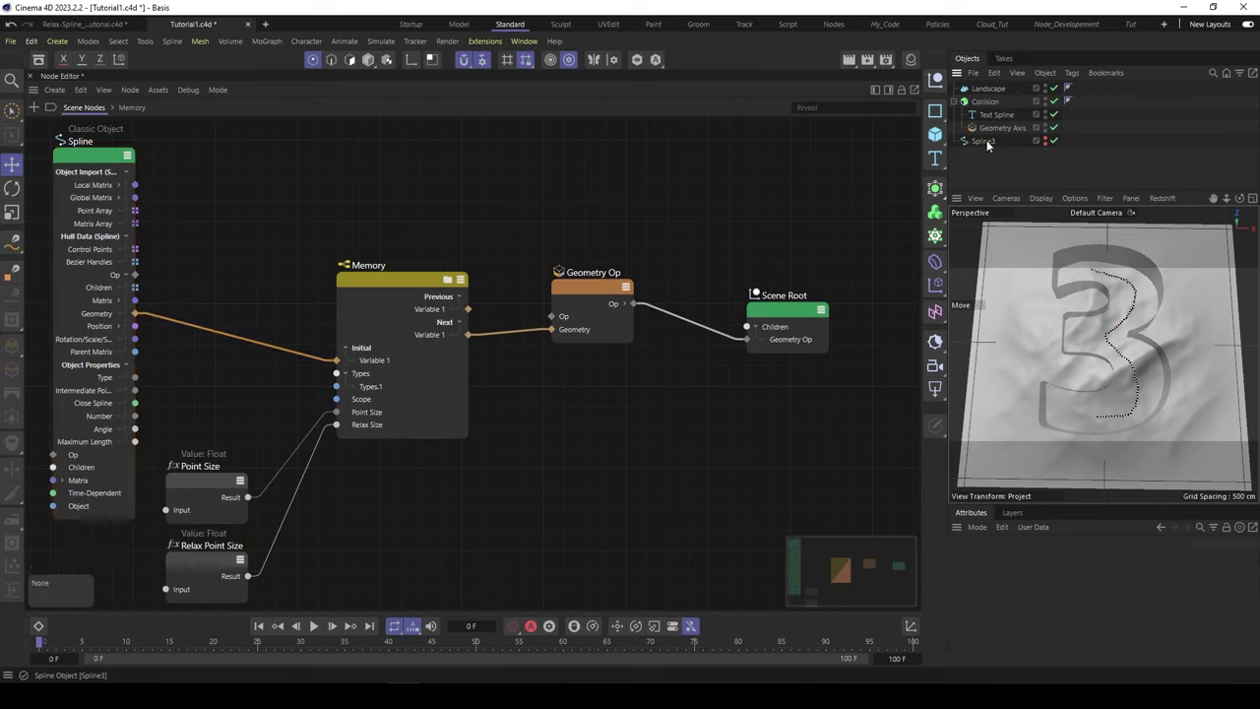
{"action": "double_click", "coordinate": [399, 281]}
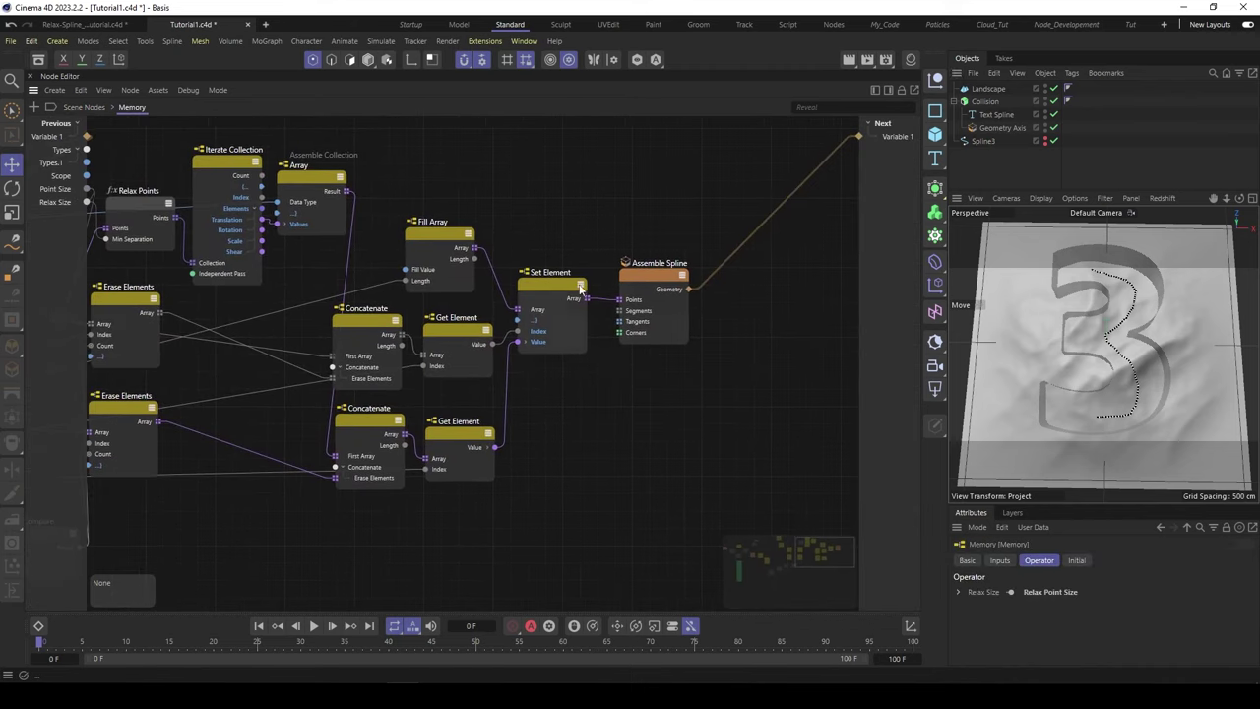
{"action": "left_click_drag", "start_coordinate": [635, 274], "coordinate": [772, 274]}
{"action": "middle_click_drag", "start_coordinate": [682, 274], "coordinate": [531, 272]}
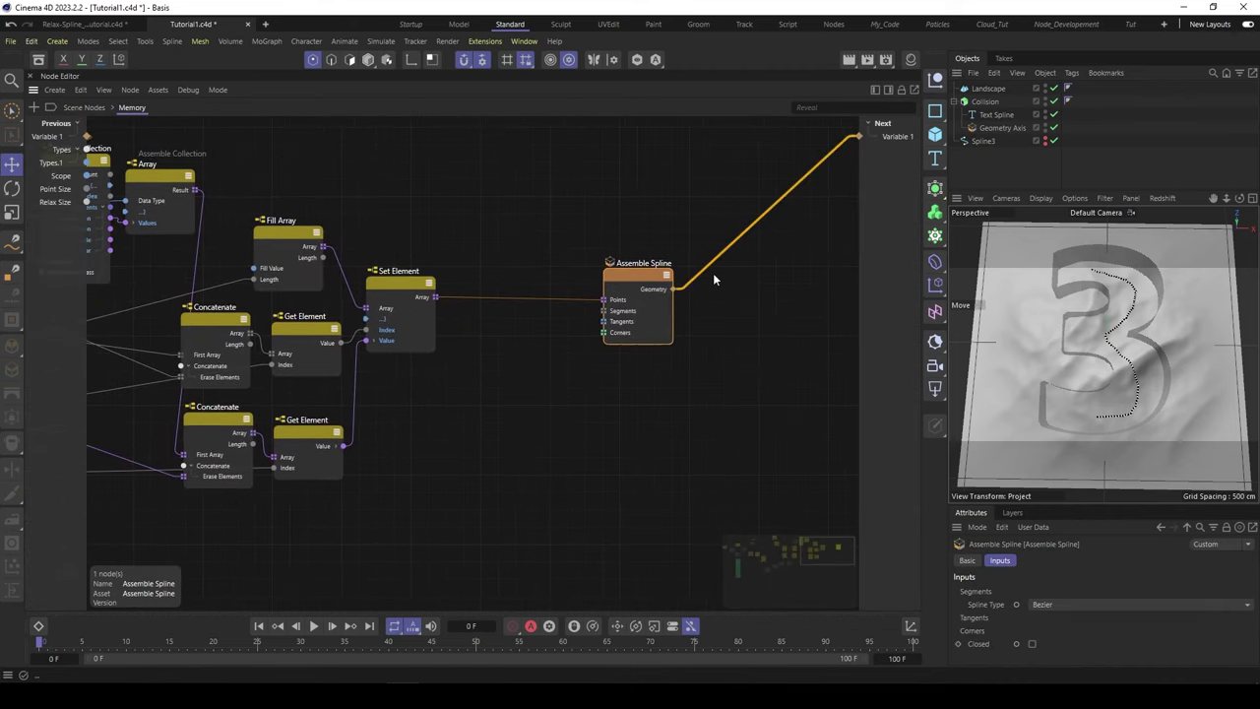
{"action": "left_click_drag", "start_coordinate": [645, 271], "coordinate": [780, 275]}
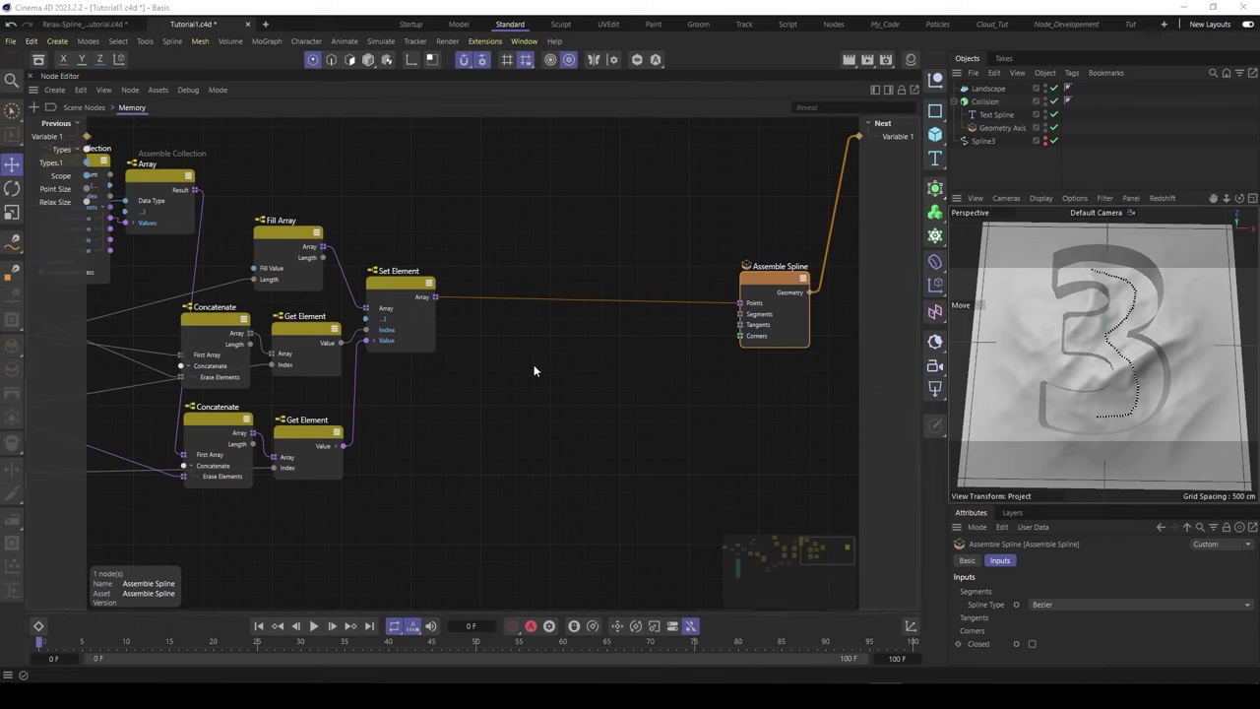
Bring the Landscape object into the Memory graph as a node below Set Element and expand its Op output.
{"action": "left_click_drag", "start_coordinate": [966, 91], "coordinate": [555, 442]}
{"action": "left_click_drag", "start_coordinate": [453, 482], "coordinate": [454, 483]}
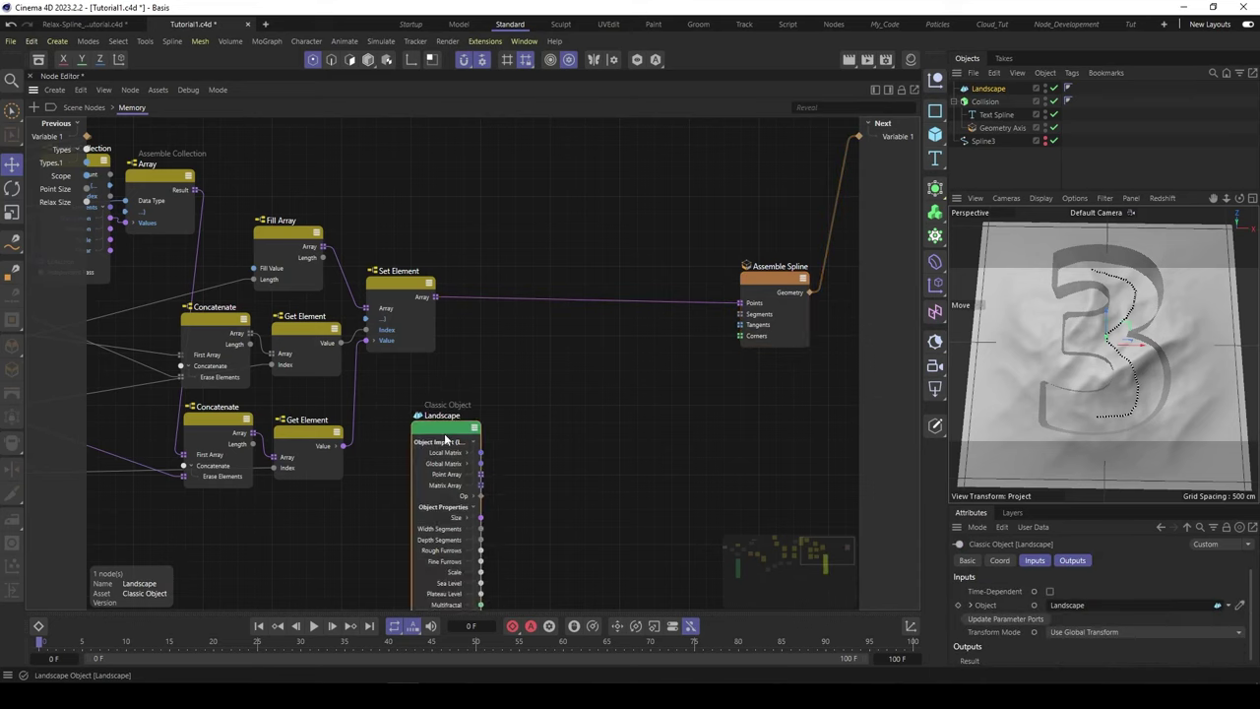
{"action": "left_click", "coordinate": [469, 493]}
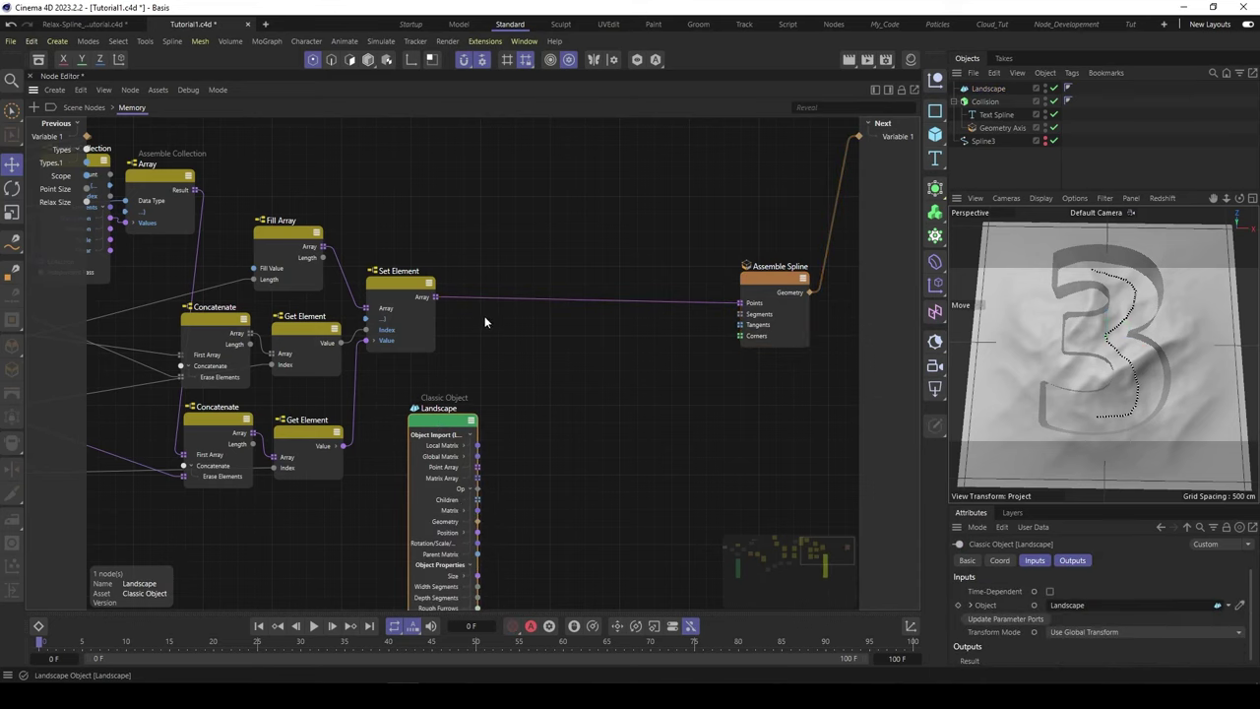
Add an Iterate Collection node and feed its Collection input from the Set Element node's Array output.
{"action": "left_click", "coordinate": [503, 338]}
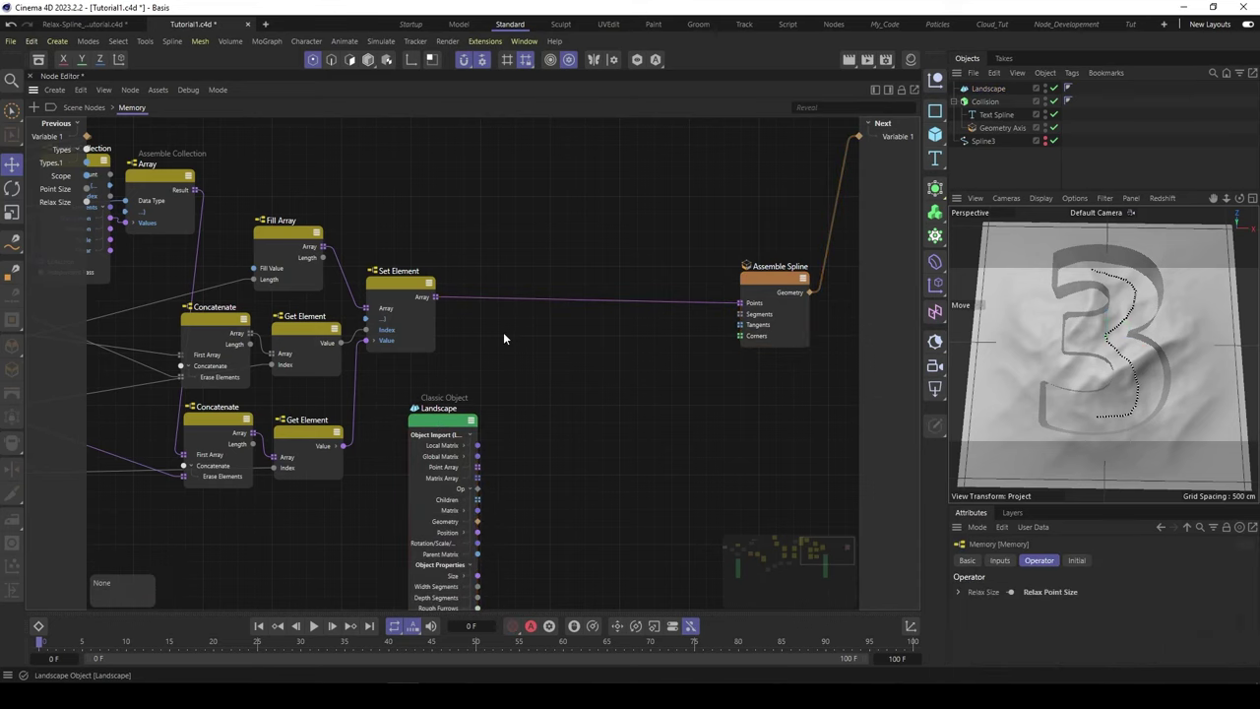
{"action": "double_click", "coordinate": [502, 333]}
{"action": "type", "text": "iter"}
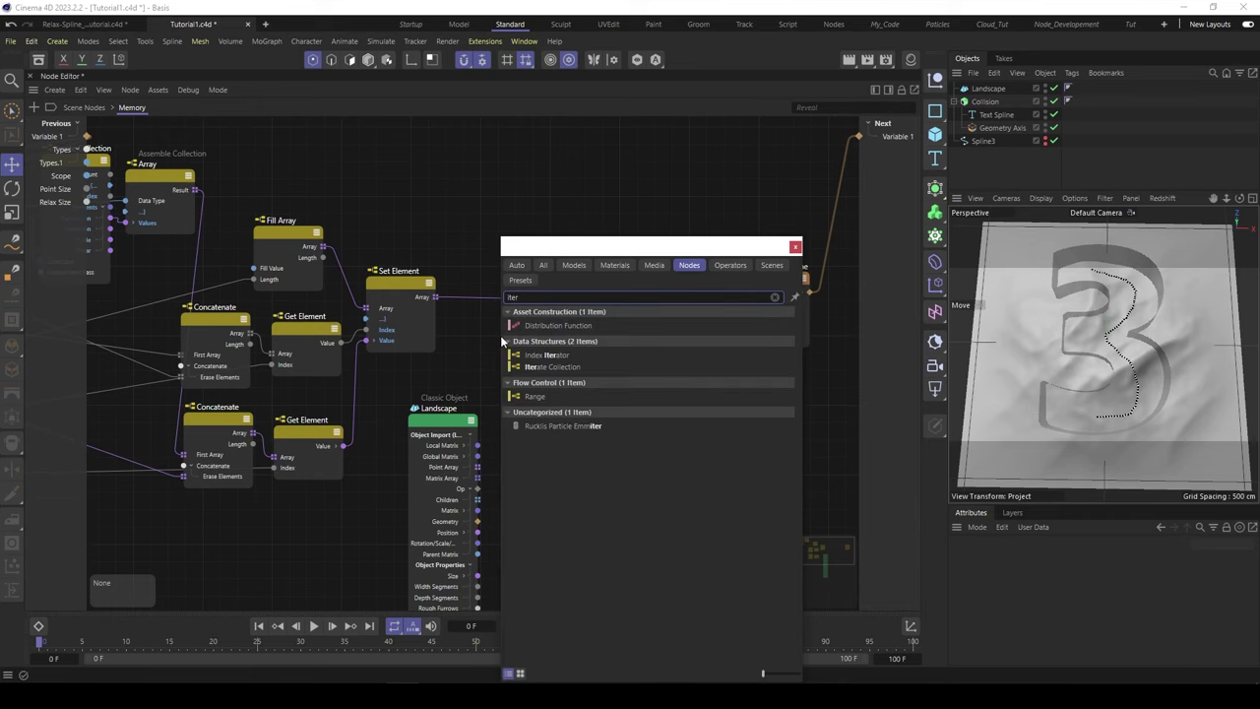
{"action": "left_click", "coordinate": [560, 365]}
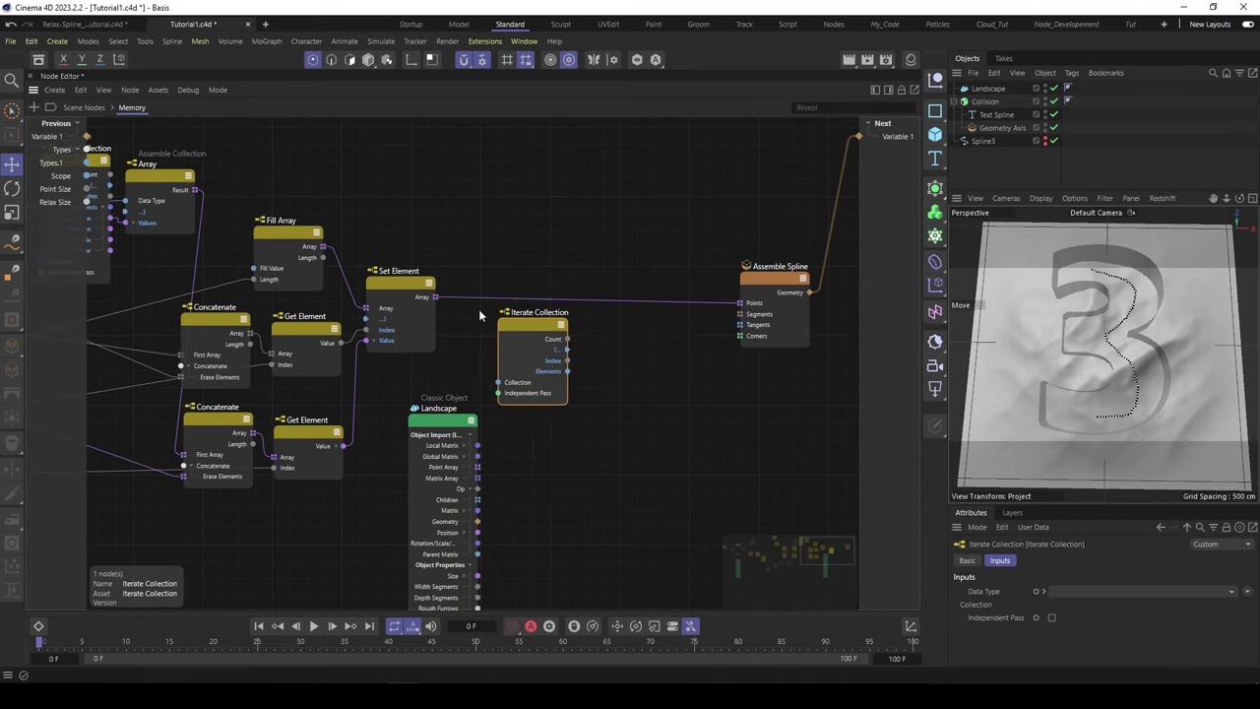
{"action": "left_click_drag", "start_coordinate": [501, 382], "coordinate": [499, 382]}
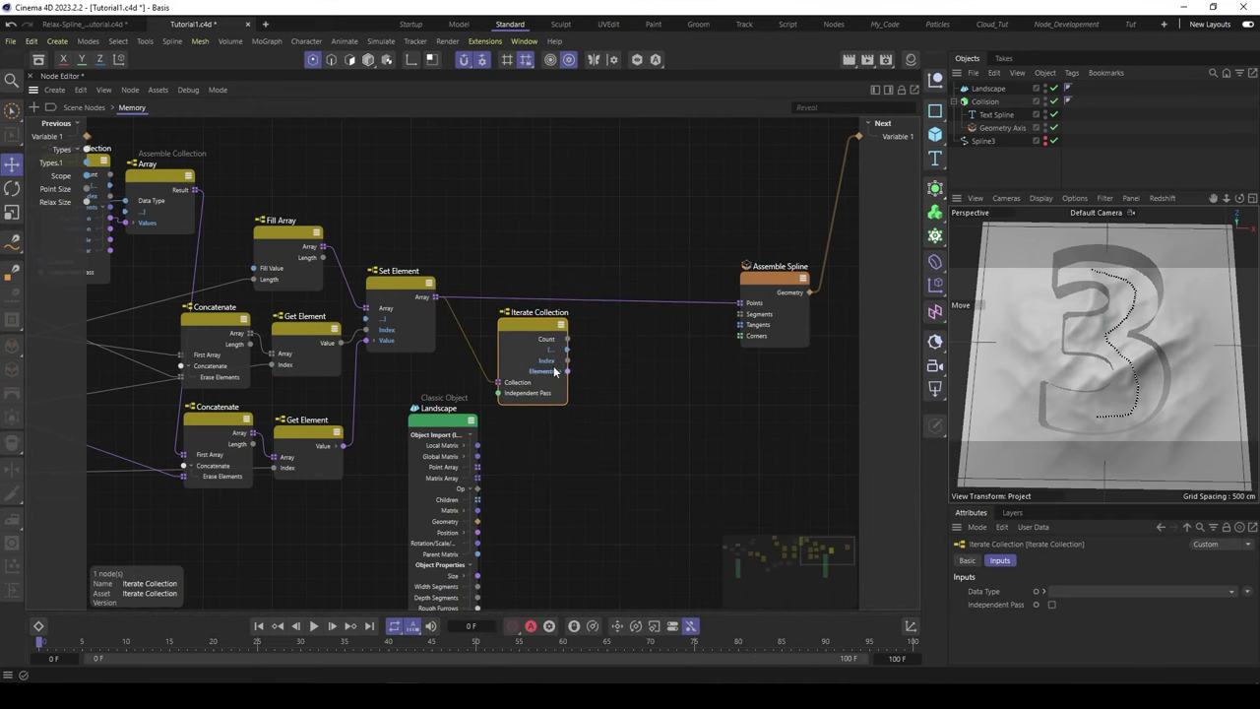
{"action": "left_click_drag", "start_coordinate": [536, 325], "coordinate": [529, 322]}
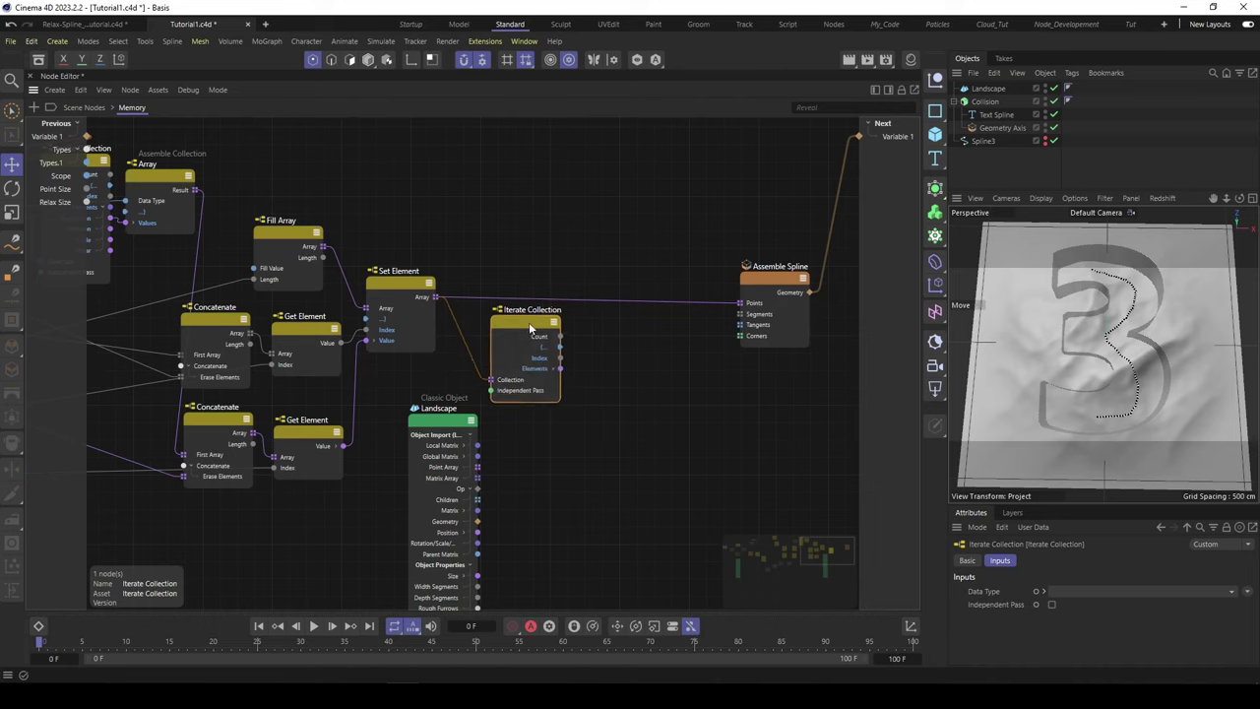
Add a Closest Point On Surface node between the Landscape and Assemble Spline nodes.
{"action": "double_click", "coordinate": [628, 430]}
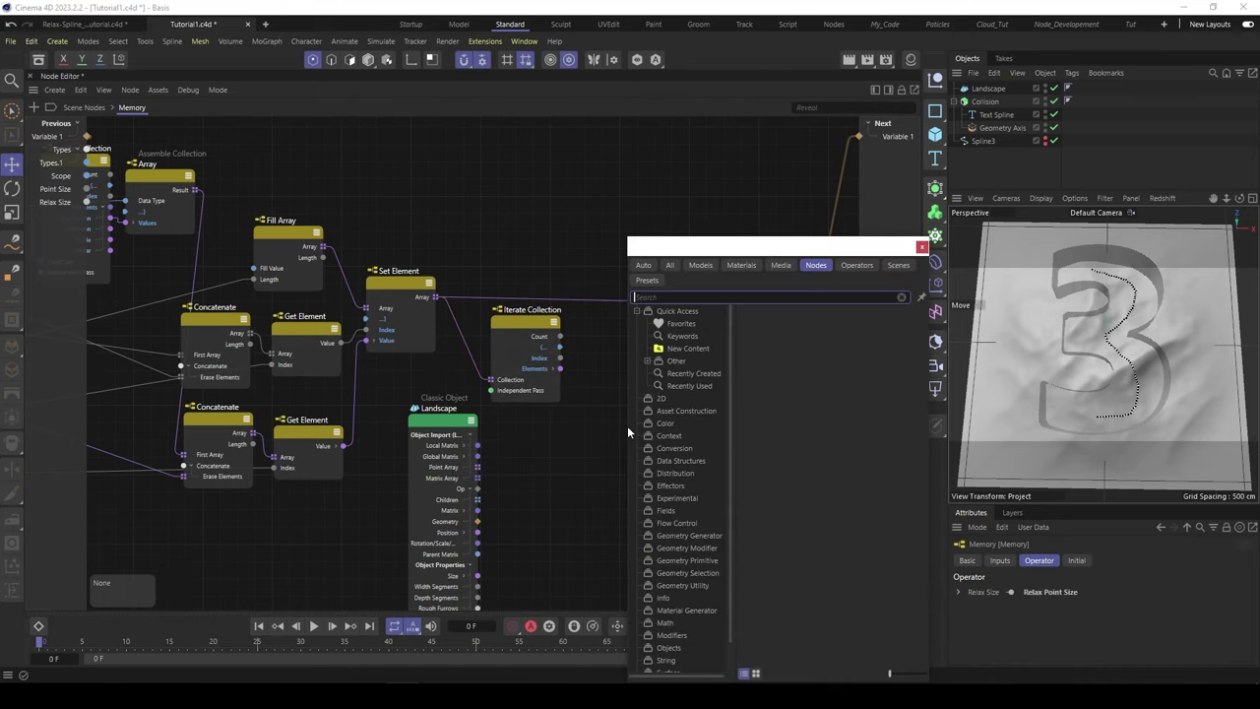
{"action": "type", "text": "co"}
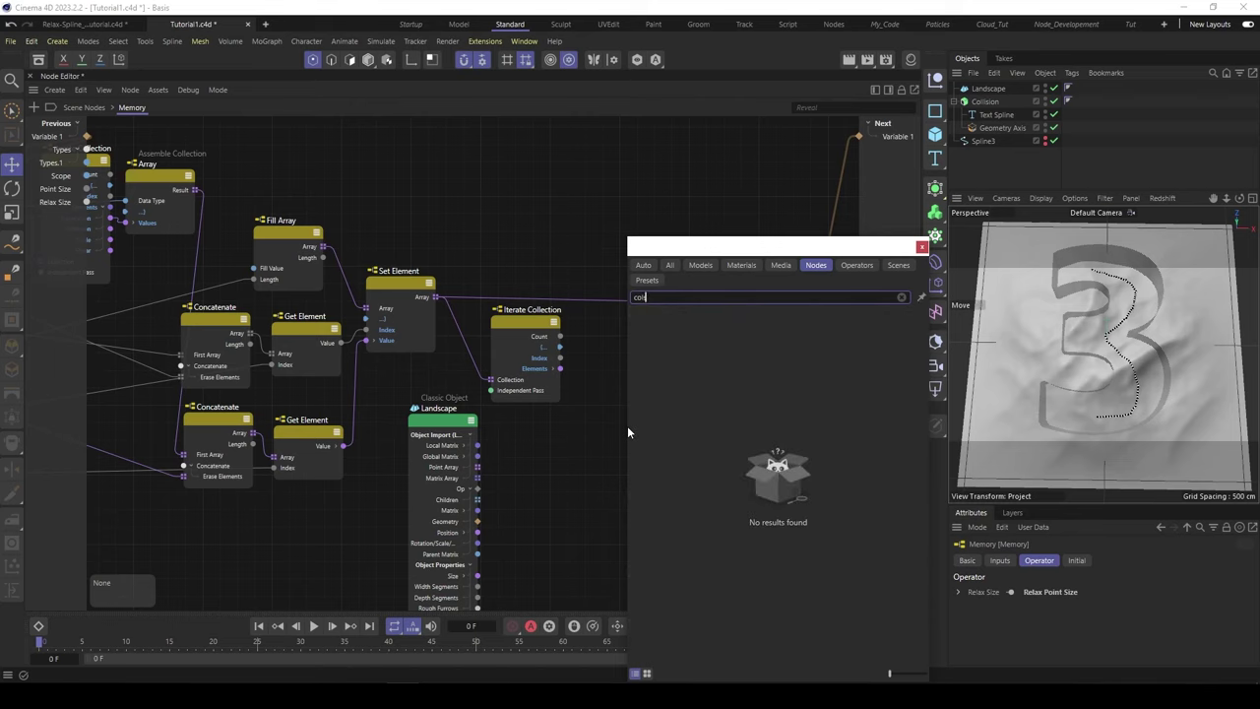
{"action": "key", "text": "BackSpace"}
{"action": "type", "text": "los"}
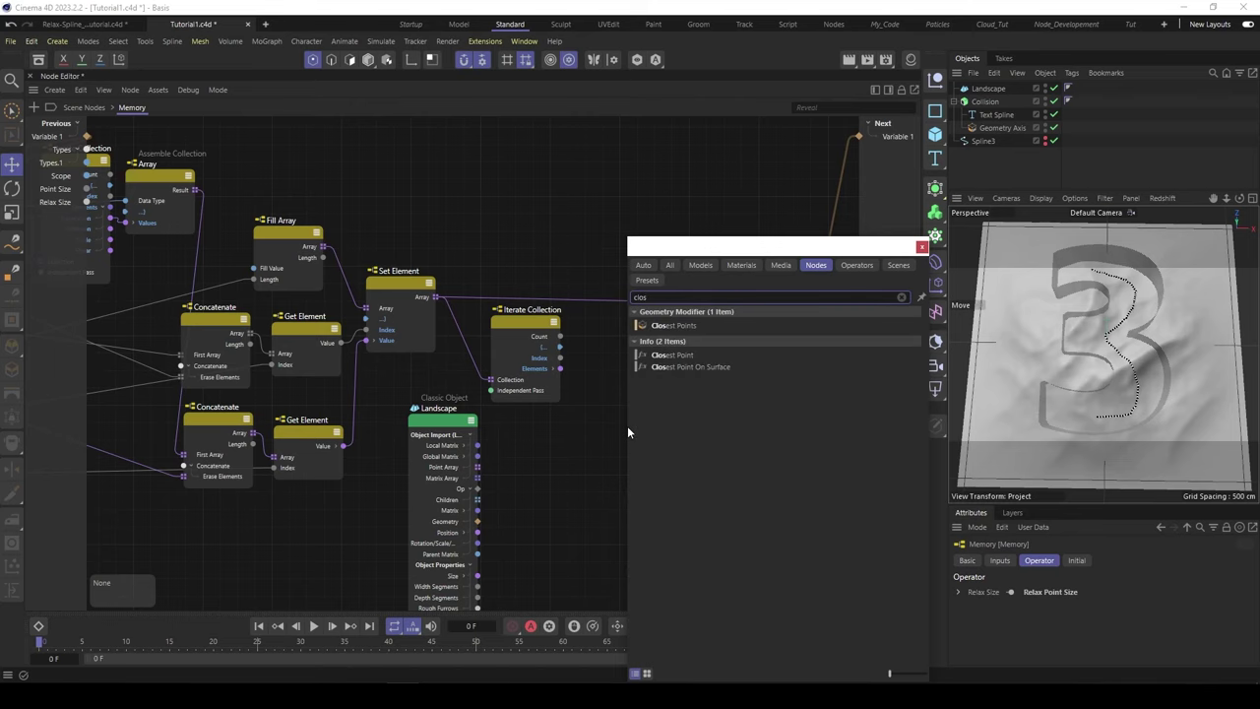
{"action": "double_click", "coordinate": [701, 367]}
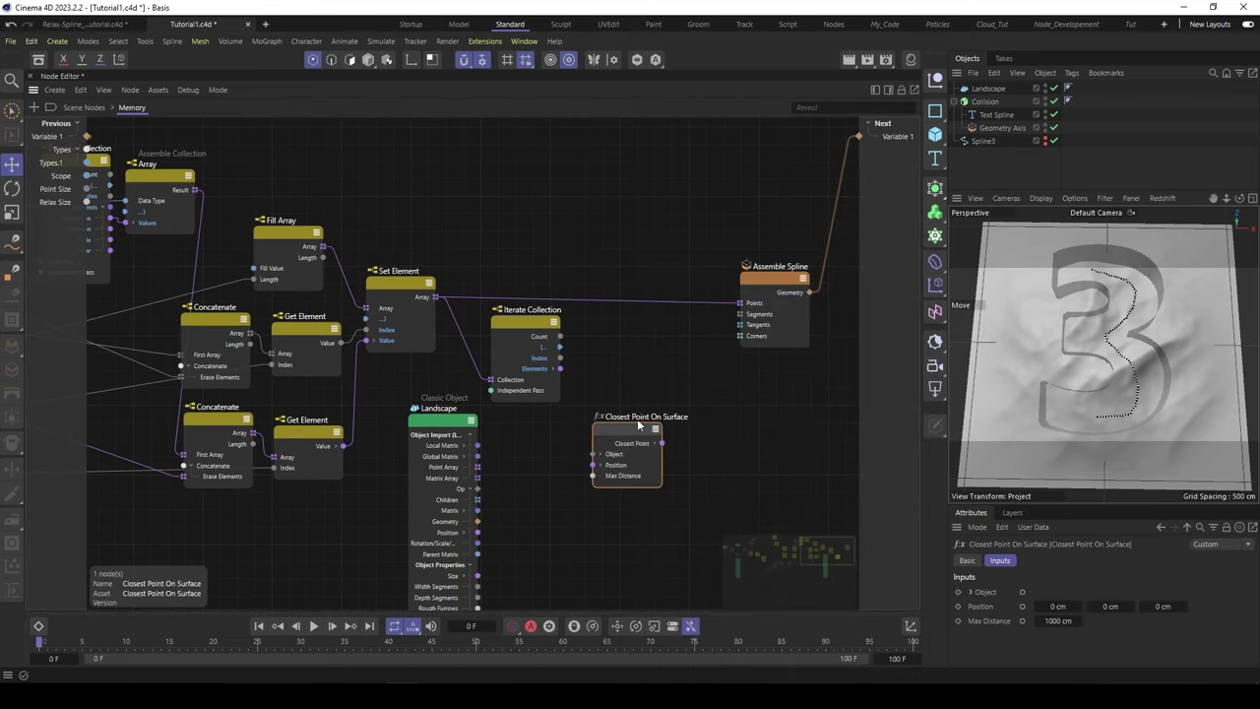
{"action": "left_click_drag", "start_coordinate": [637, 418], "coordinate": [631, 394]}
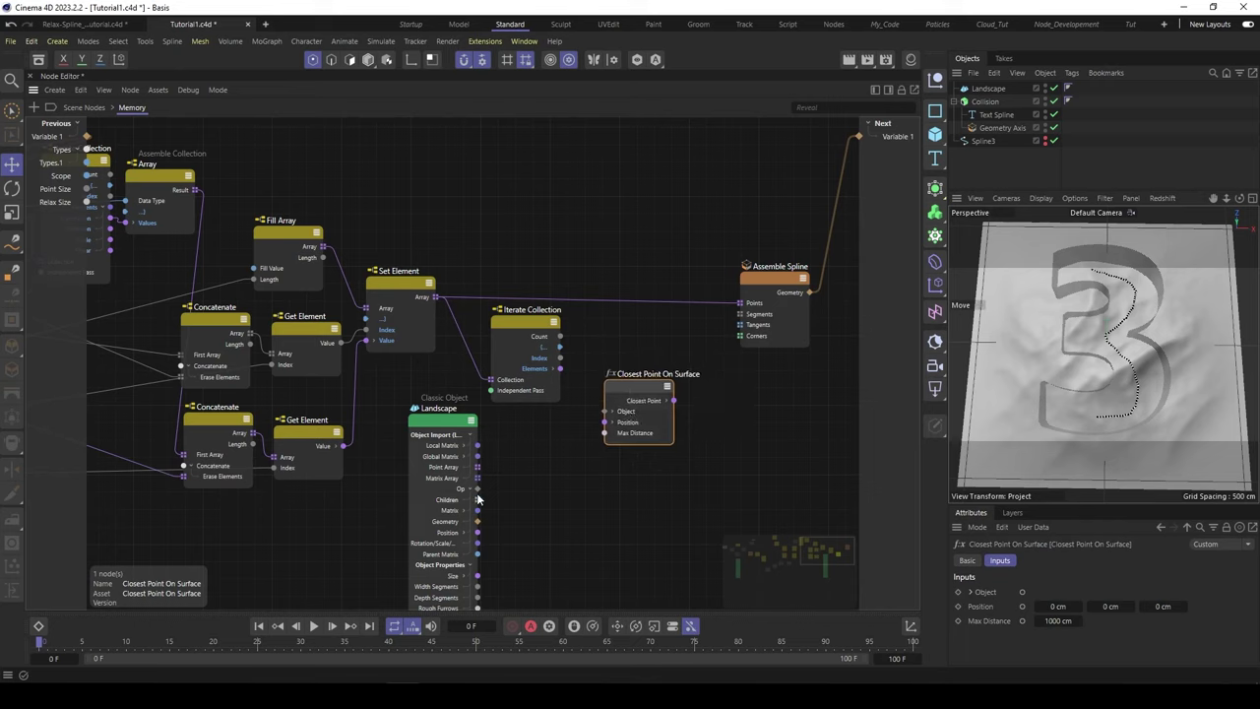
Connect Landscape's Op to the Object input of Closest Point On Surface and Iterate Collection's Elements to its Position input.
{"action": "left_click_drag", "start_coordinate": [571, 433], "coordinate": [630, 395]}
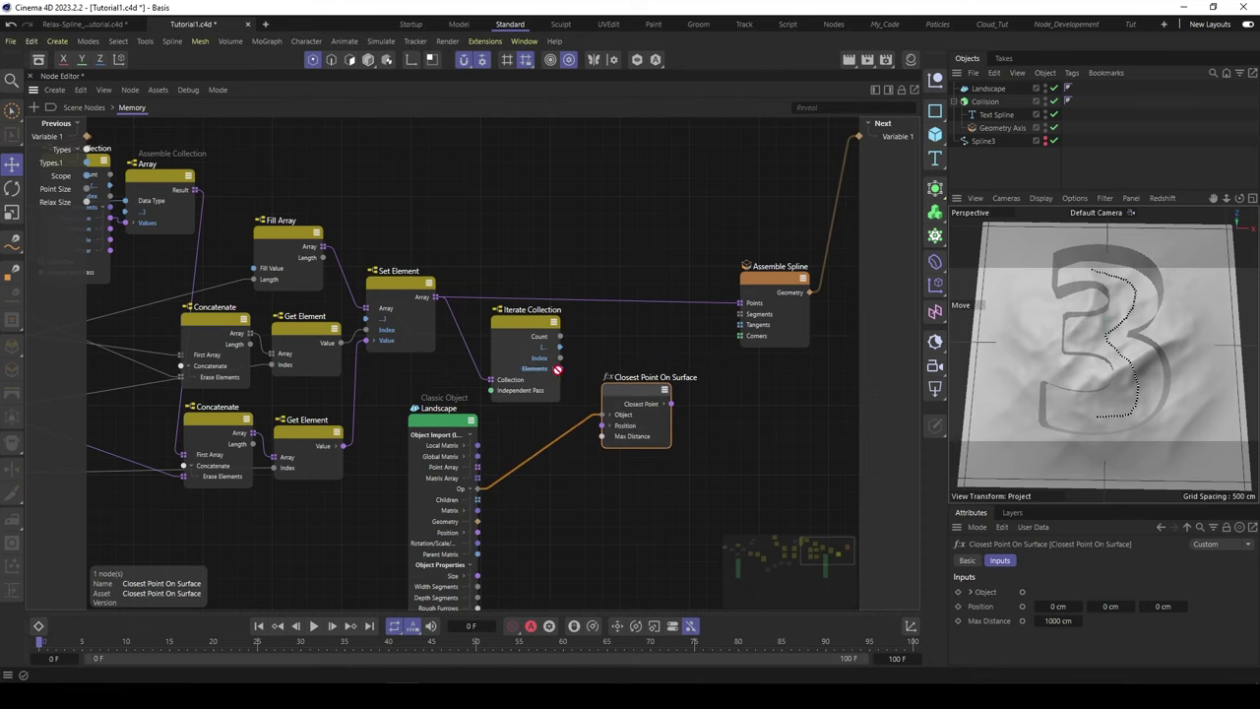
{"action": "left_click_drag", "start_coordinate": [557, 369], "coordinate": [611, 432]}
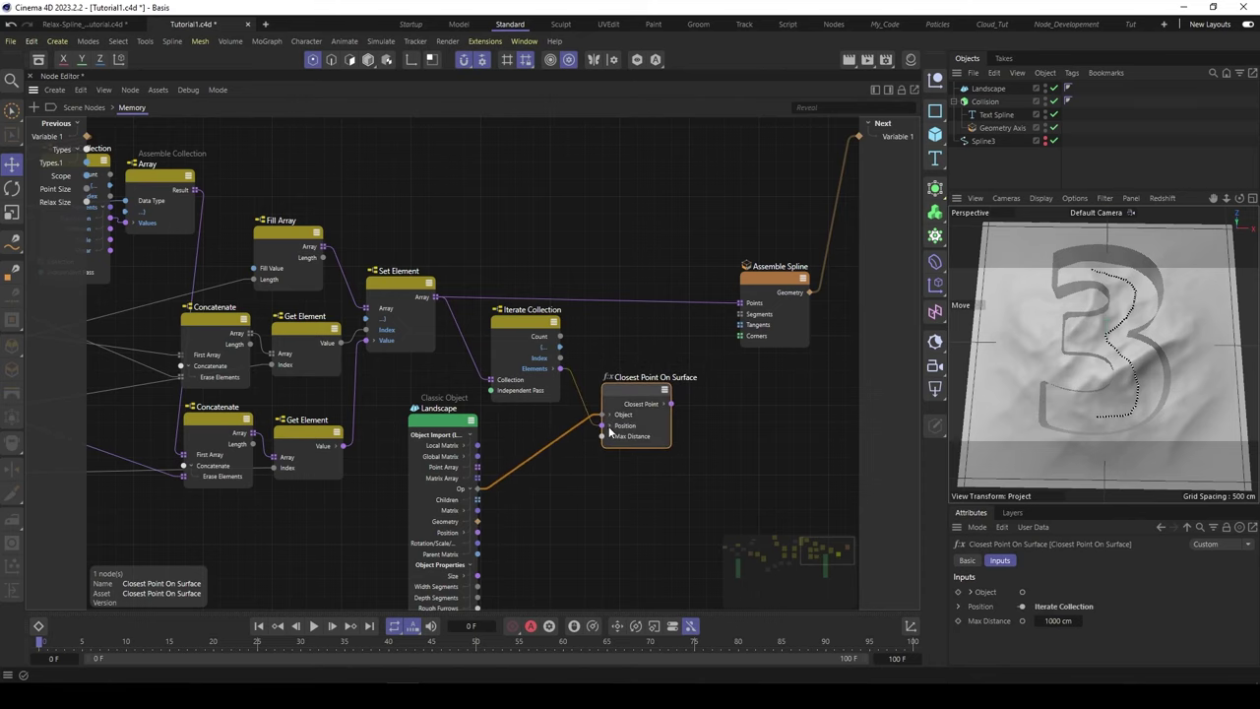
{"action": "middle_click_drag", "start_coordinate": [631, 346], "coordinate": [602, 354]}
{"action": "left_click_drag", "start_coordinate": [606, 403], "coordinate": [597, 402]}
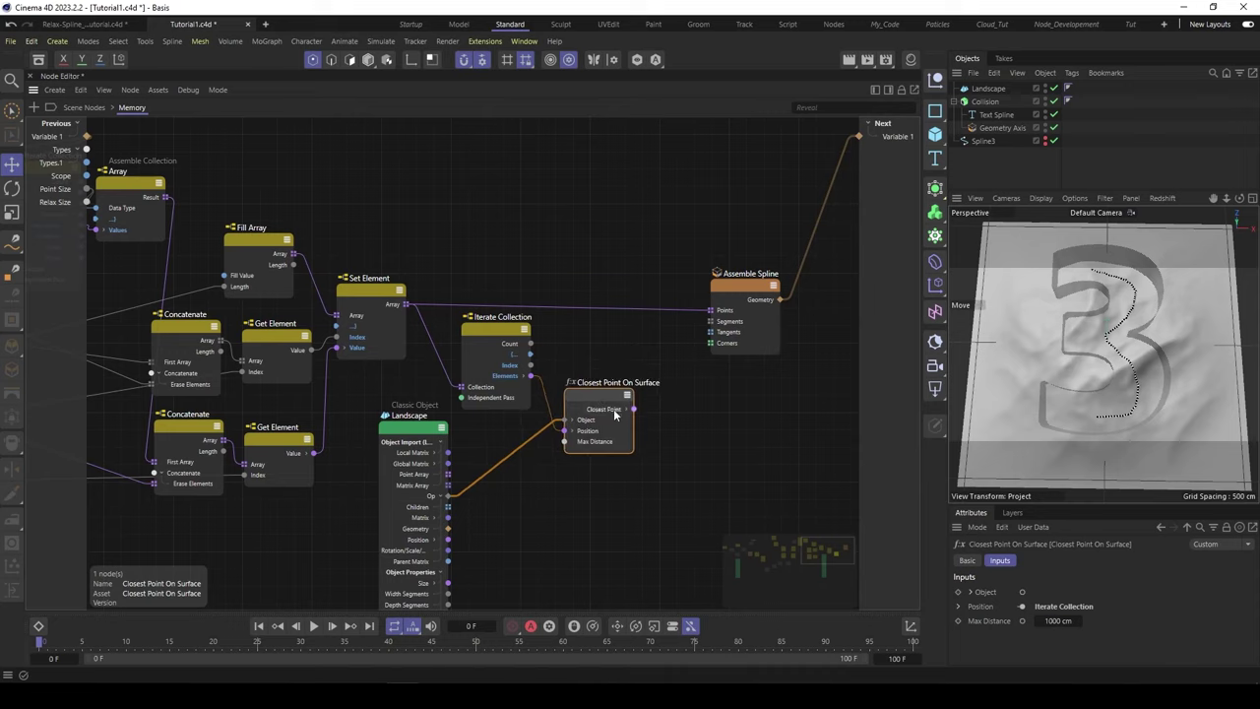
{"action": "left_click_drag", "start_coordinate": [597, 402], "coordinate": [586, 408]}
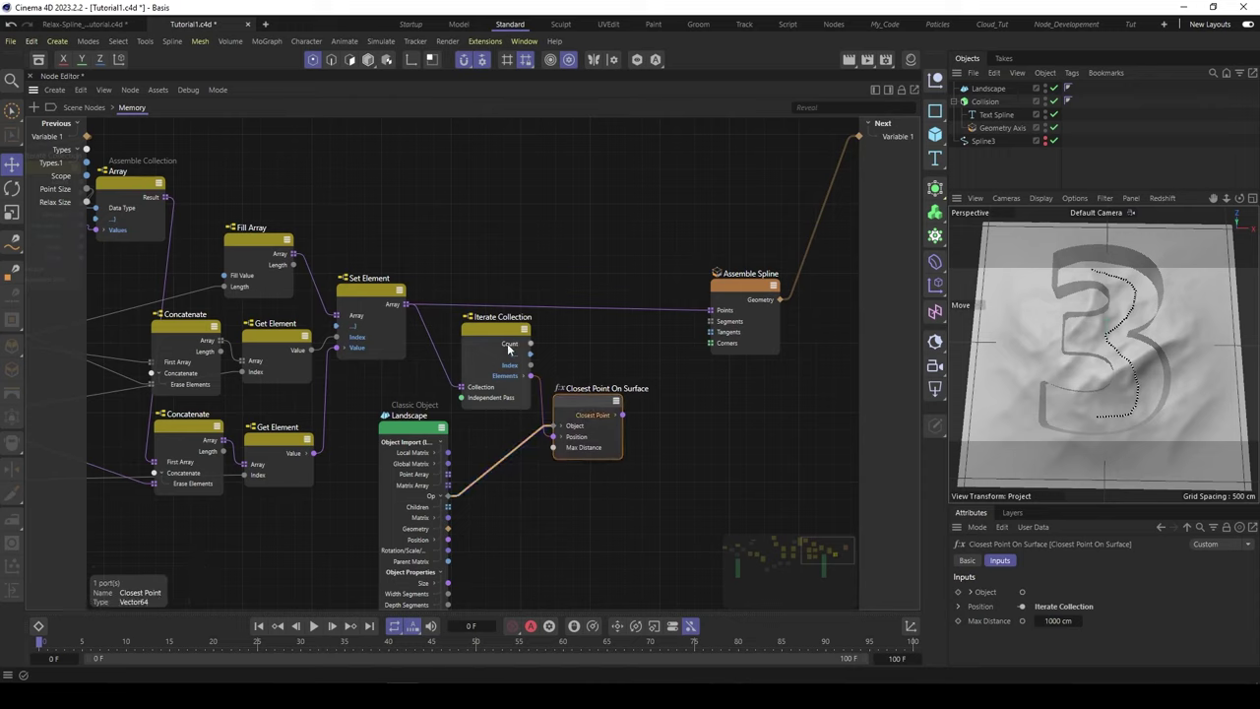
Shift Assemble Spline over slightly and add a second Set Element node in front of it.
{"action": "mouse_move", "coordinate": [723, 284]}
{"action": "left_mouse_down"}
{"action": "mouse_move", "coordinate": [749, 262]}
{"action": "mouse_move", "coordinate": [745, 278]}
{"action": "left_mouse_up"}
{"action": "double_click", "coordinate": [668, 338]}
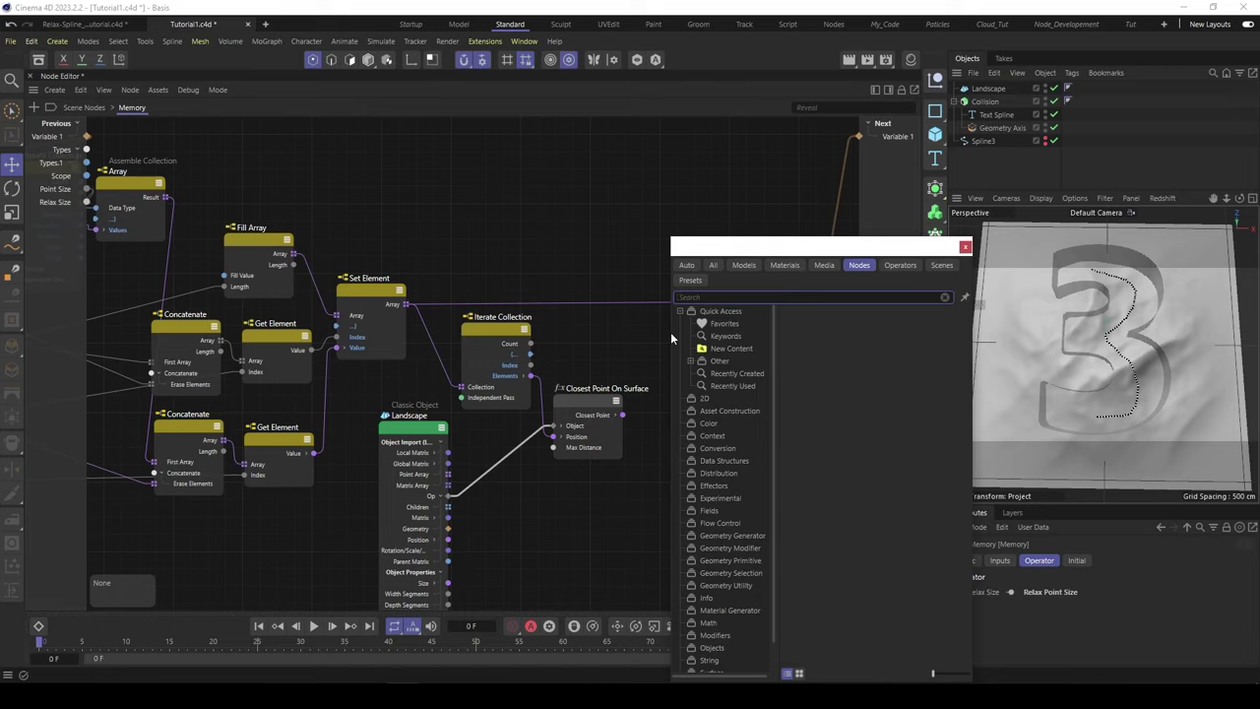
{"action": "type", "text": "set el"}
{"action": "key", "text": "Down"}
{"action": "key", "text": "Down"}
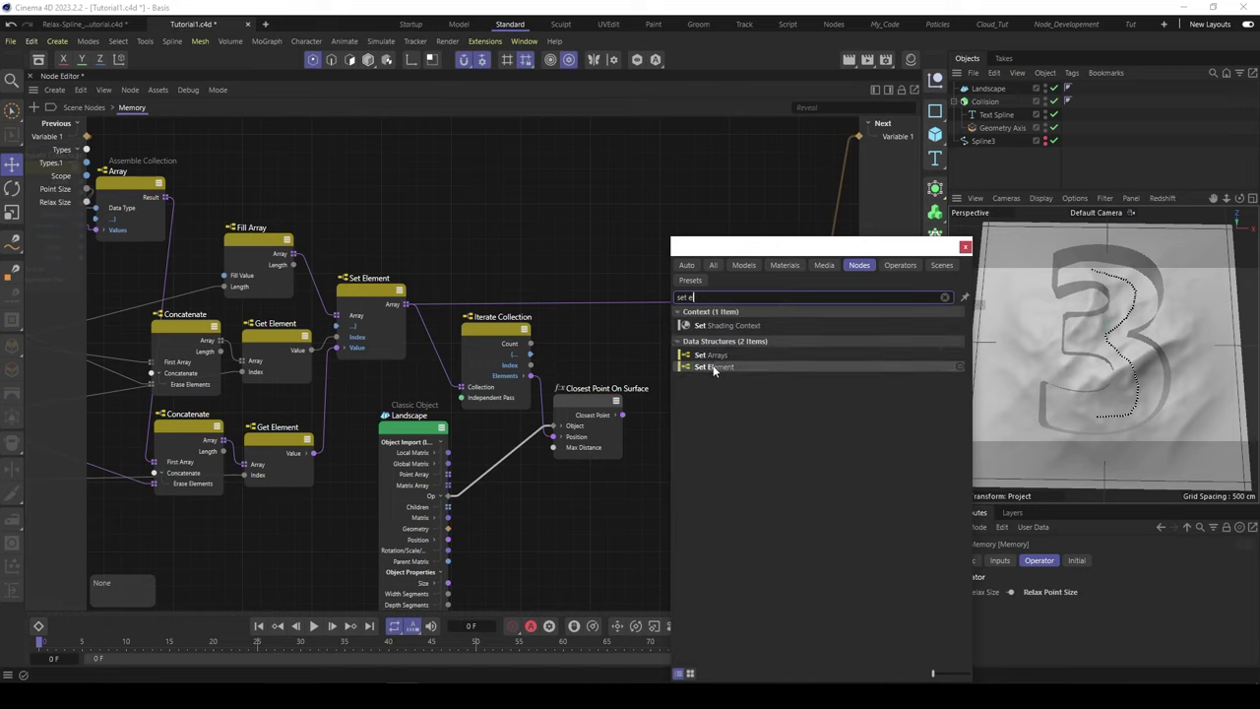
{"action": "key", "text": "Return"}
Wire the first Set Element's Array, Iterate Collection's Index and the Closest Point result into the second Set Element, and its Array into Assemble Spline's Points.
{"action": "left_click_drag", "start_coordinate": [400, 303], "coordinate": [671, 325]}
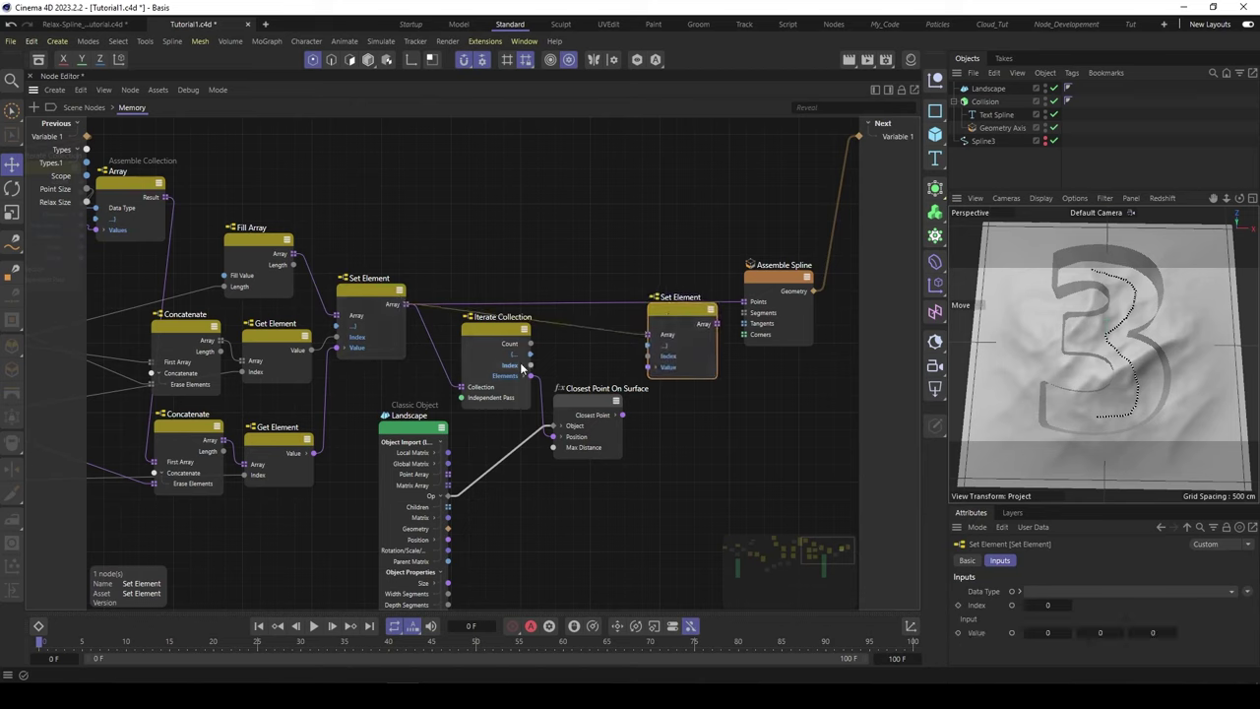
{"action": "left_click_drag", "start_coordinate": [533, 366], "coordinate": [648, 356]}
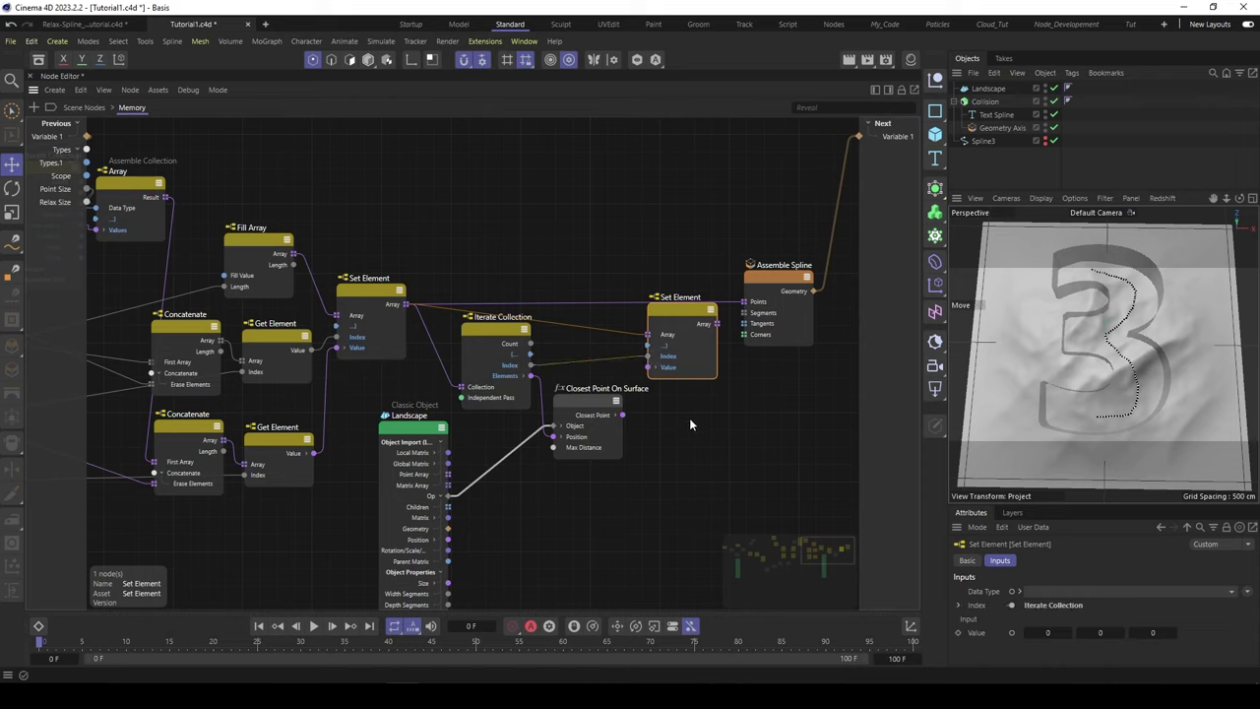
{"action": "left_click_drag", "start_coordinate": [588, 415], "coordinate": [656, 370]}
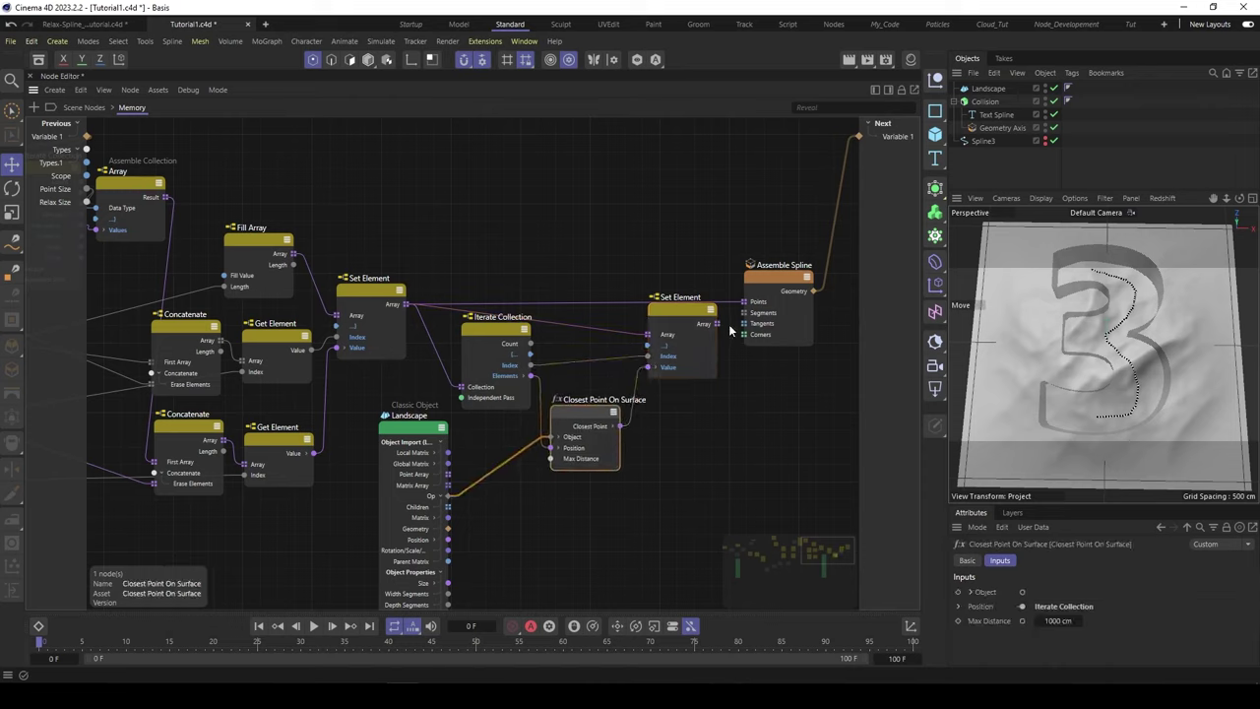
{"action": "left_click_drag", "start_coordinate": [717, 325], "coordinate": [678, 316]}
{"action": "left_click", "coordinate": [679, 313]}
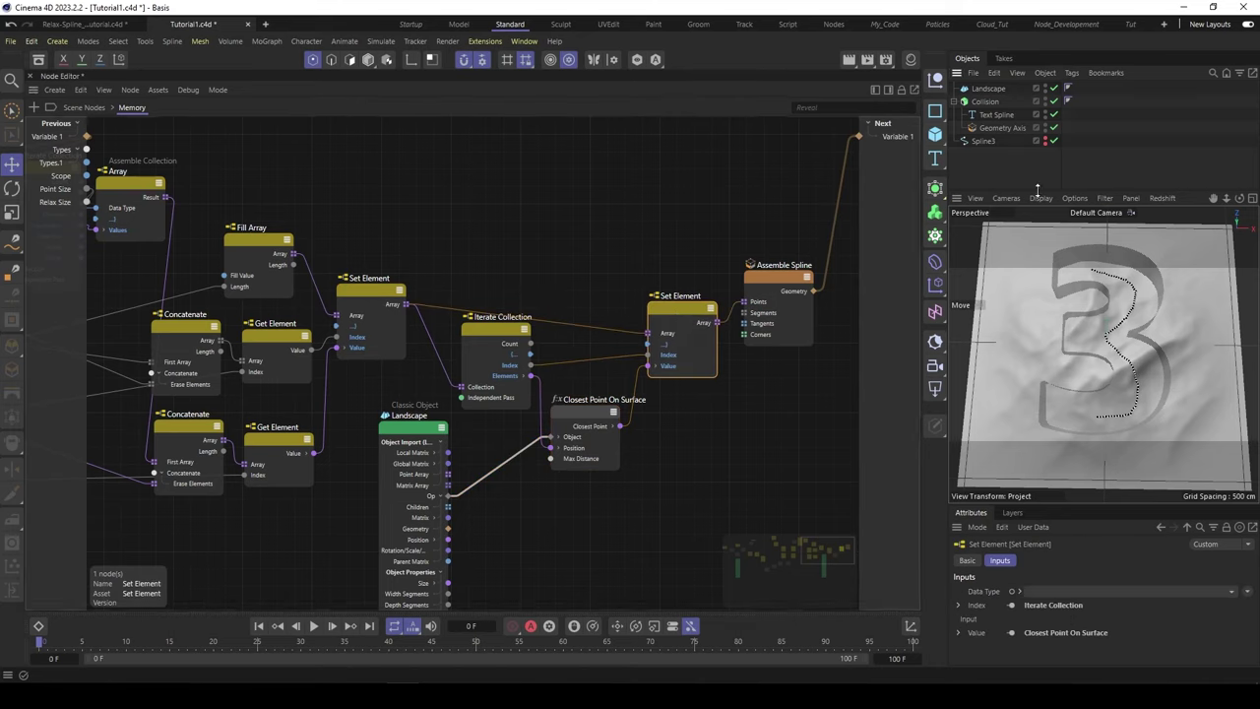
Play the simulation to frame 79 and examine how the points follow the landscape inside the 3.
{"action": "left_click_drag", "start_coordinate": [1078, 330], "coordinate": [1147, 364], "text": "alt"}
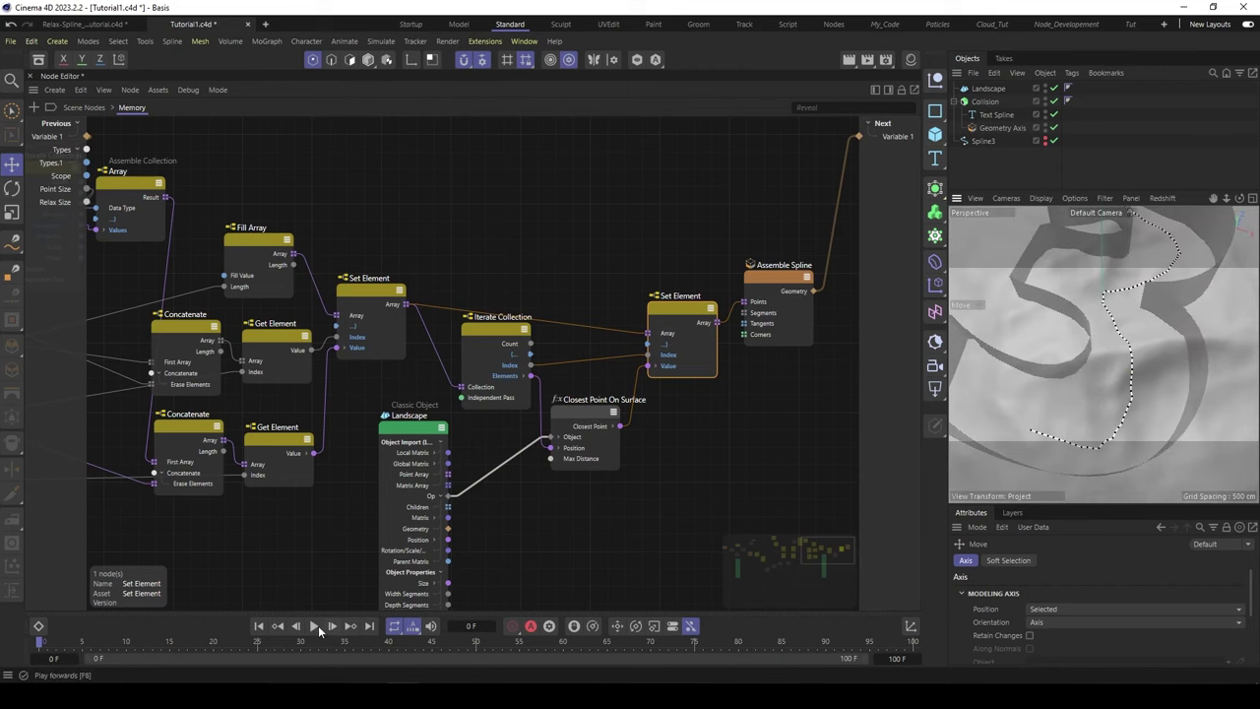
{"action": "left_click", "coordinate": [315, 627]}
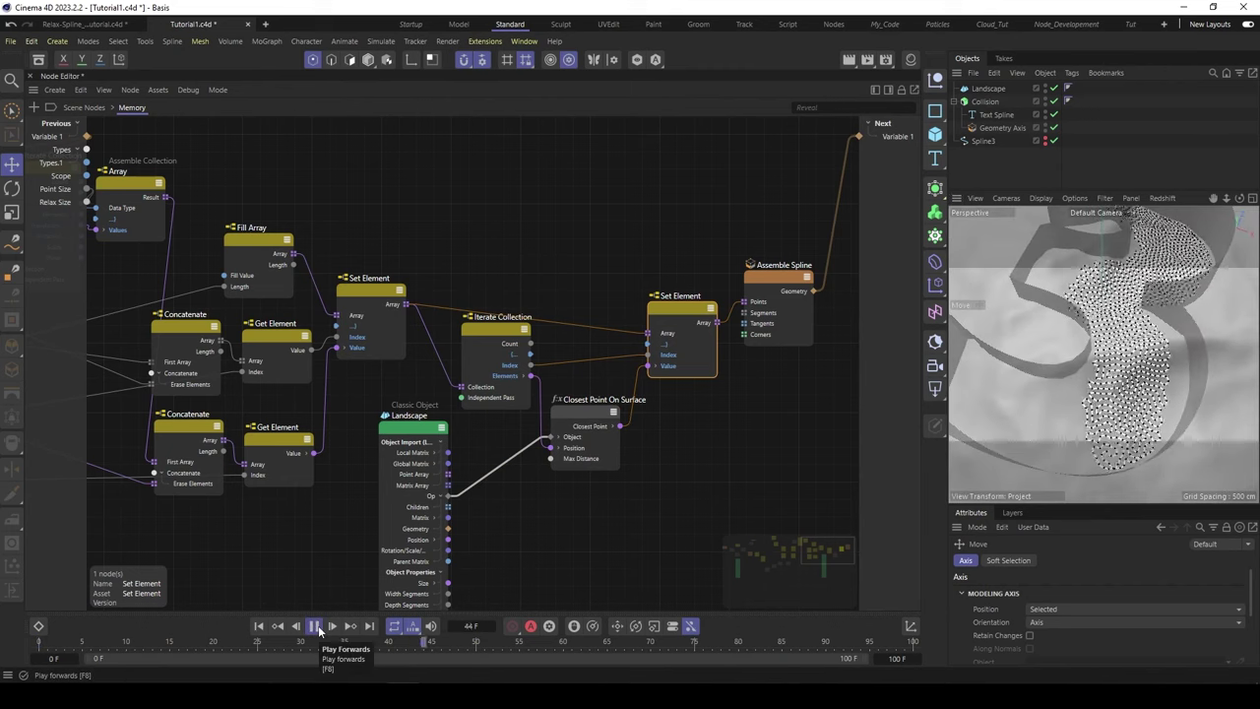
{"action": "left_click", "coordinate": [315, 626]}
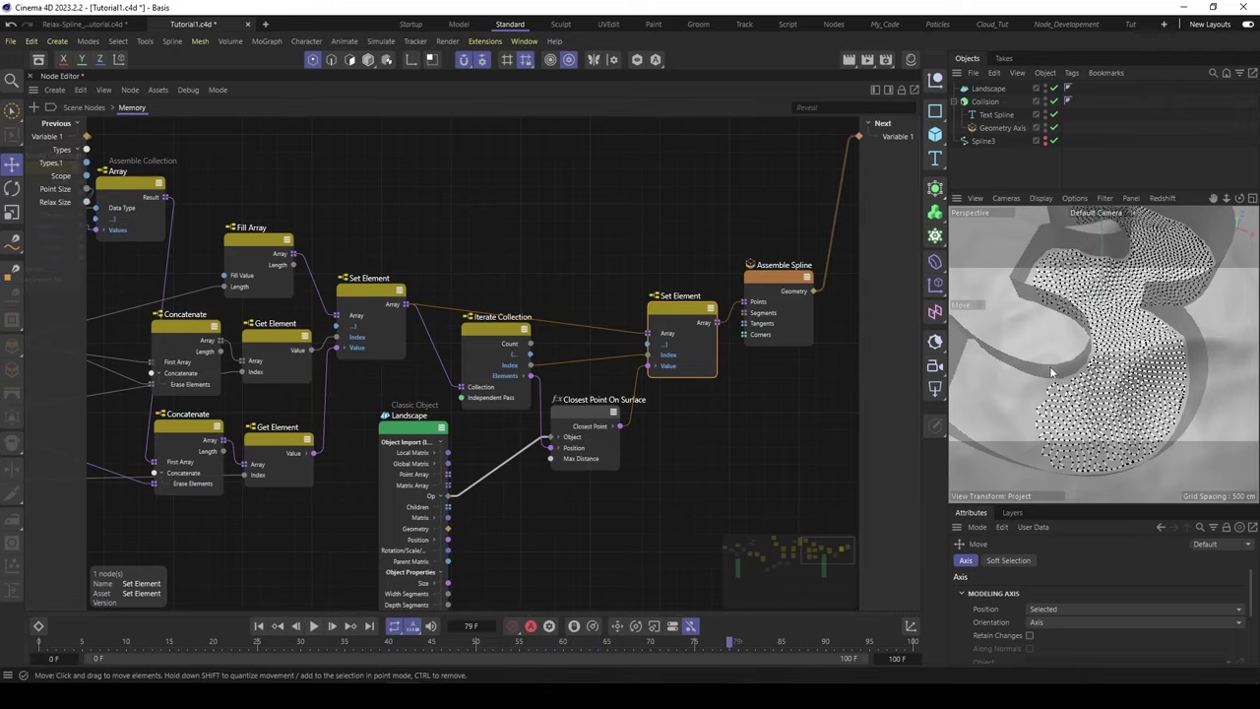
{"action": "scroll", "coordinate": [1144, 396], "scroll_direction": "up", "scroll_amount": 5}
{"action": "left_click_drag", "start_coordinate": [1093, 360], "coordinate": [994, 275], "text": "alt"}
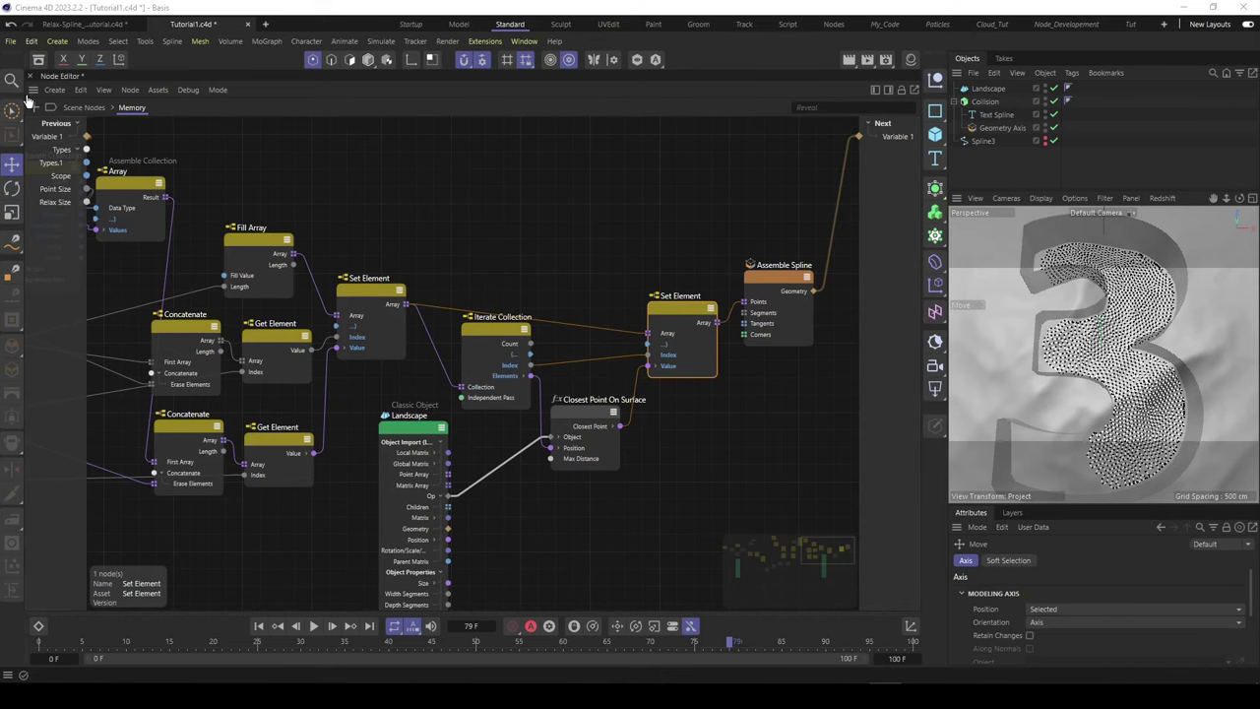
Return to the Scene Nodes root graph and move Scene Root and Geometry Op away from the Memory node.
{"action": "left_click", "coordinate": [86, 108]}
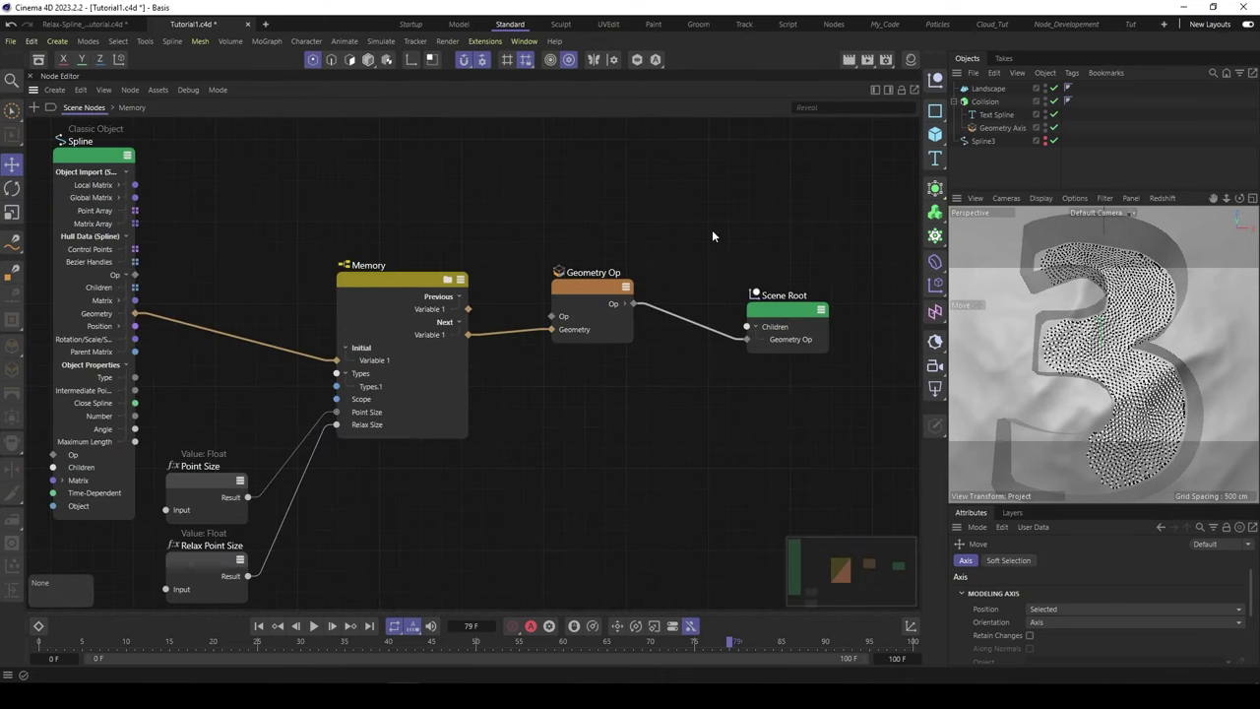
{"action": "middle_click_drag", "start_coordinate": [713, 236], "coordinate": [590, 245]}
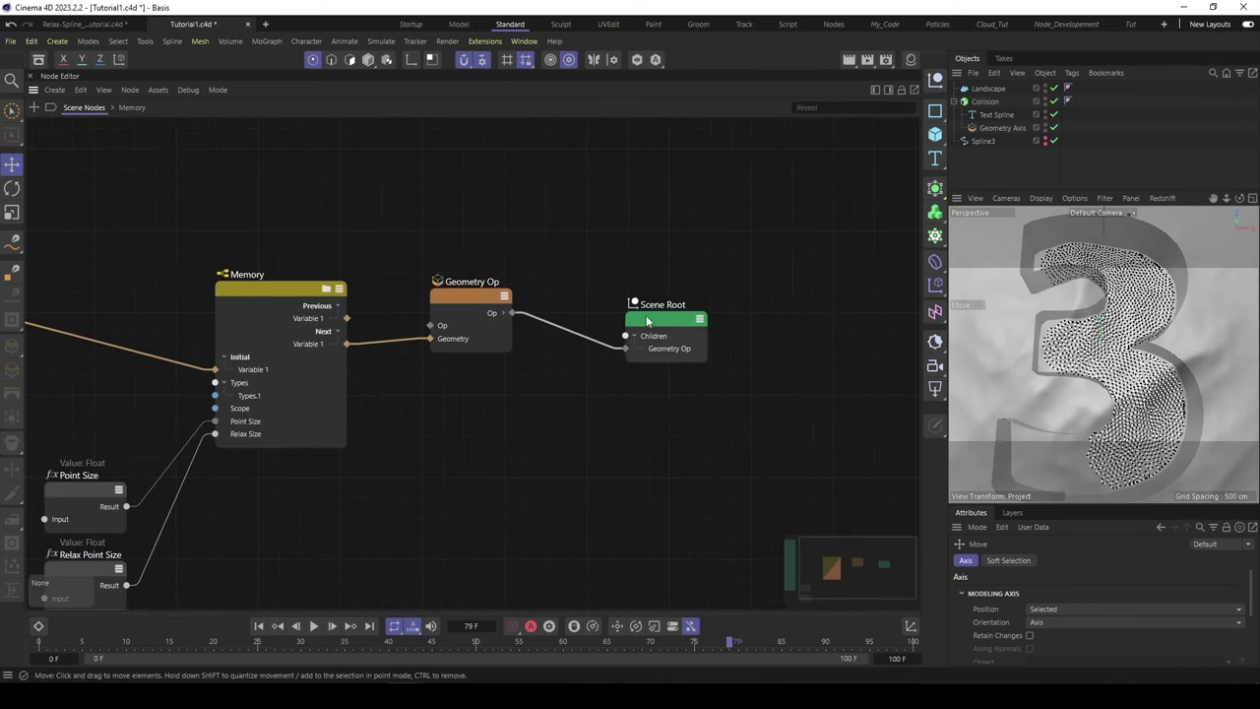
{"action": "left_click_drag", "start_coordinate": [646, 315], "coordinate": [802, 267]}
{"action": "left_click_drag", "start_coordinate": [470, 307], "coordinate": [690, 293]}
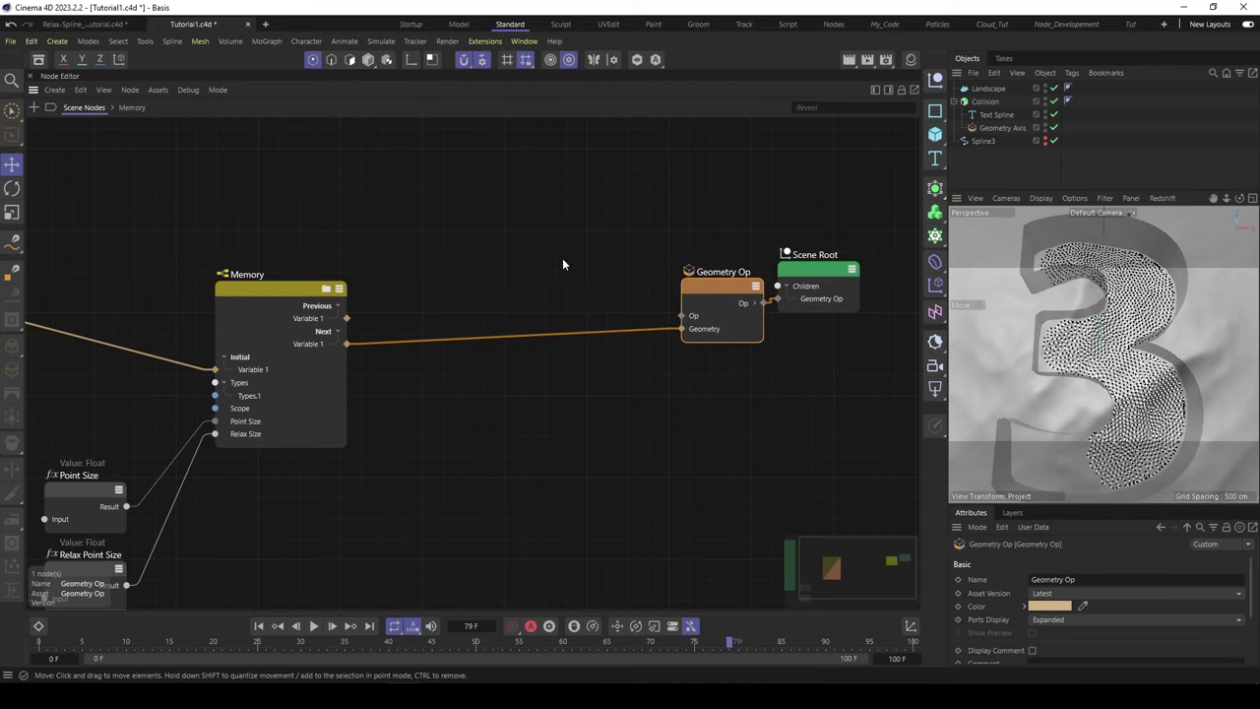
Add a Sweep Line node between the Memory and Geometry Op nodes.
{"action": "double_click", "coordinate": [512, 234]}
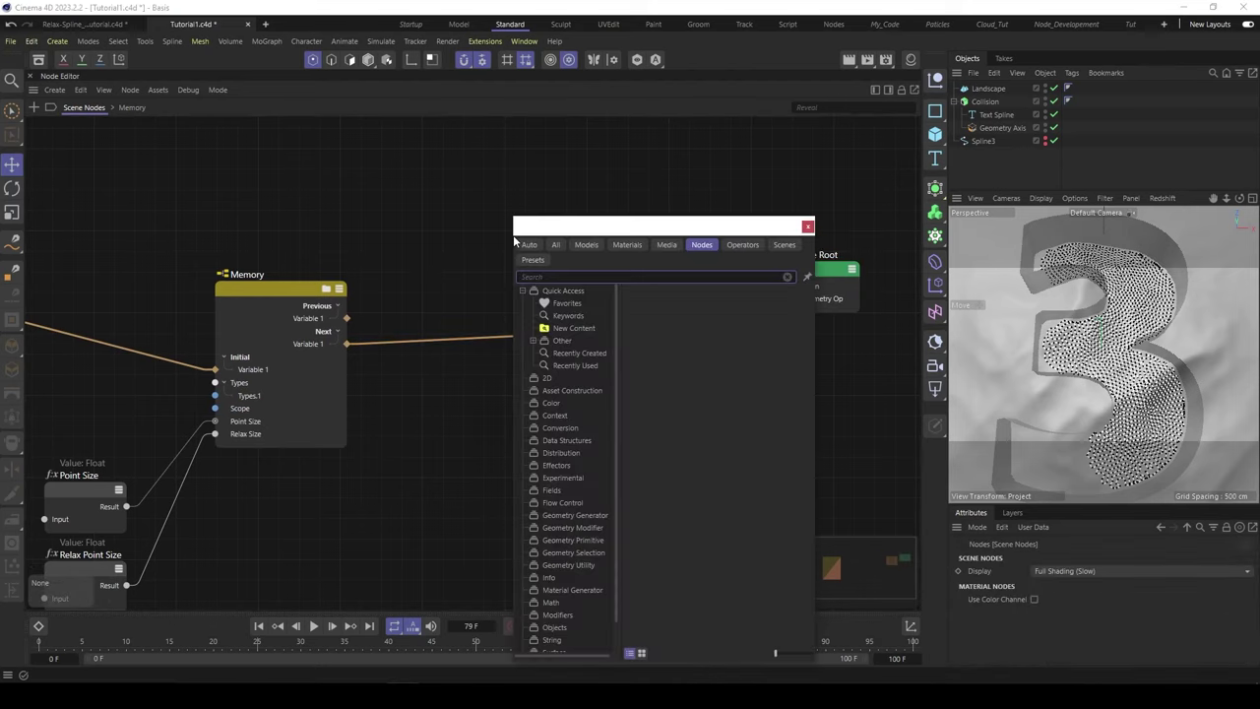
{"action": "type", "text": "sw"}
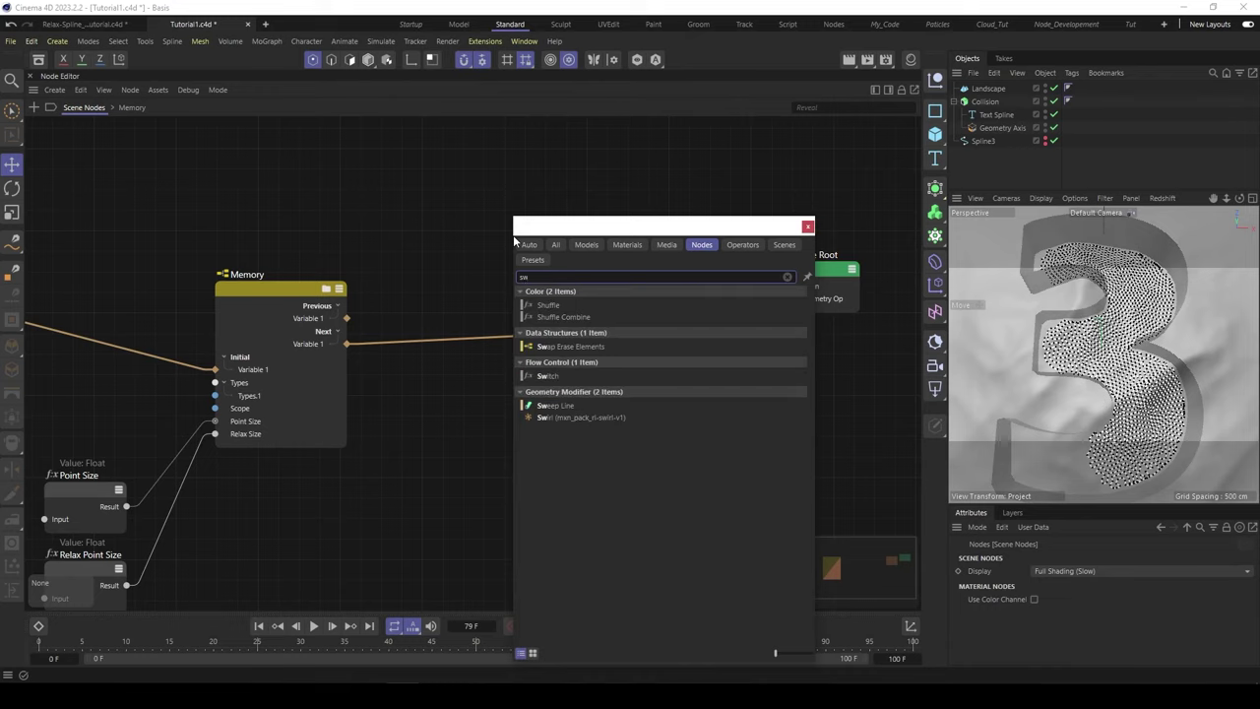
{"action": "type", "text": "ee"}
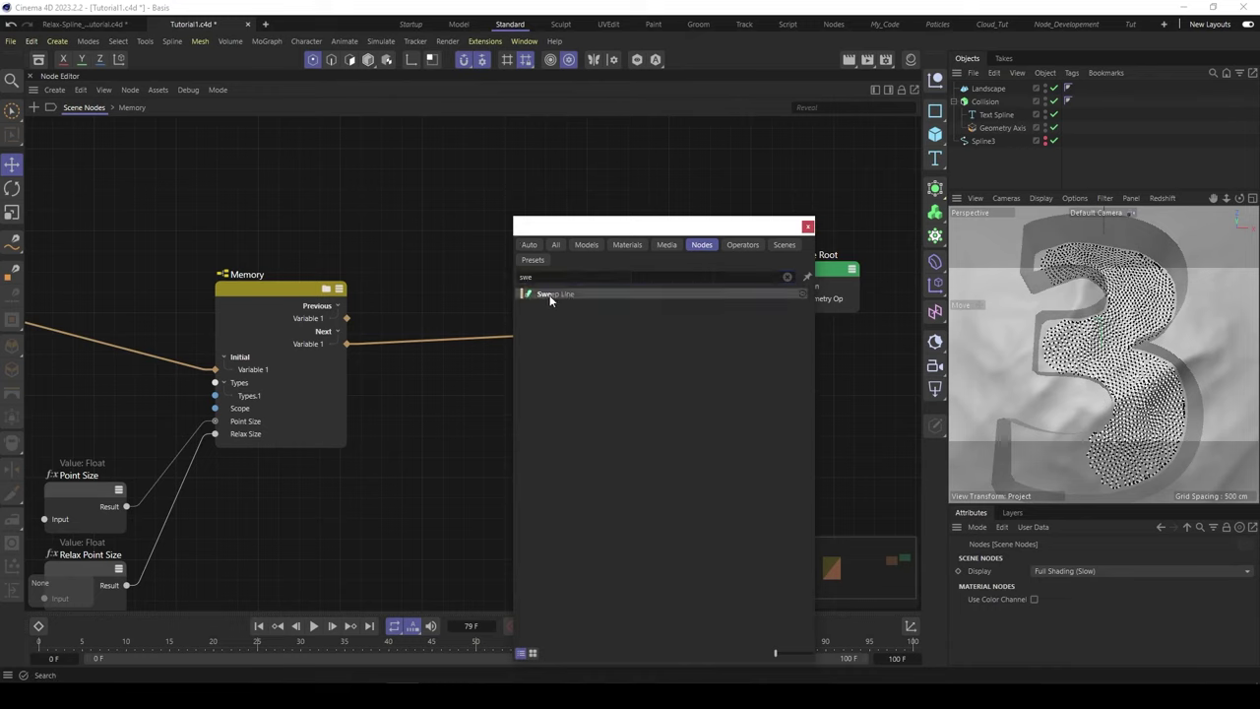
{"action": "left_click", "coordinate": [546, 298]}
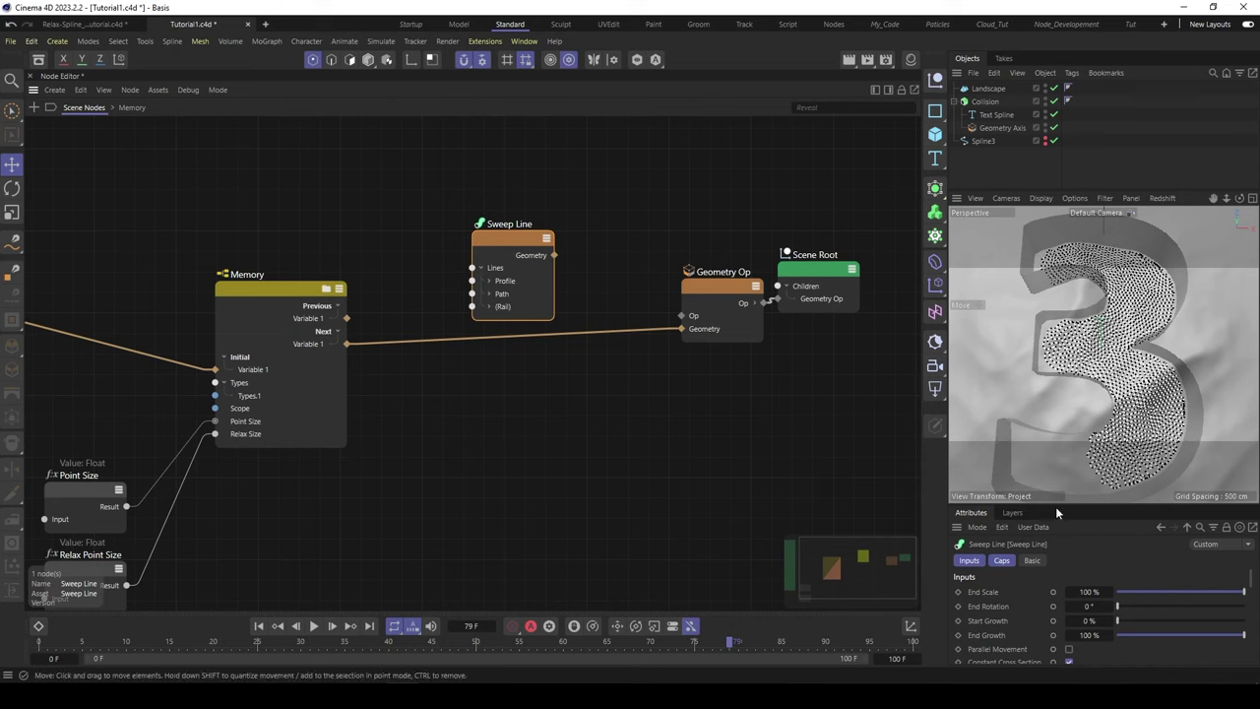
Turn off both Start Cap and End Cap on the Sweep Line node.
{"action": "left_click_drag", "start_coordinate": [1063, 504], "coordinate": [1064, 408]}
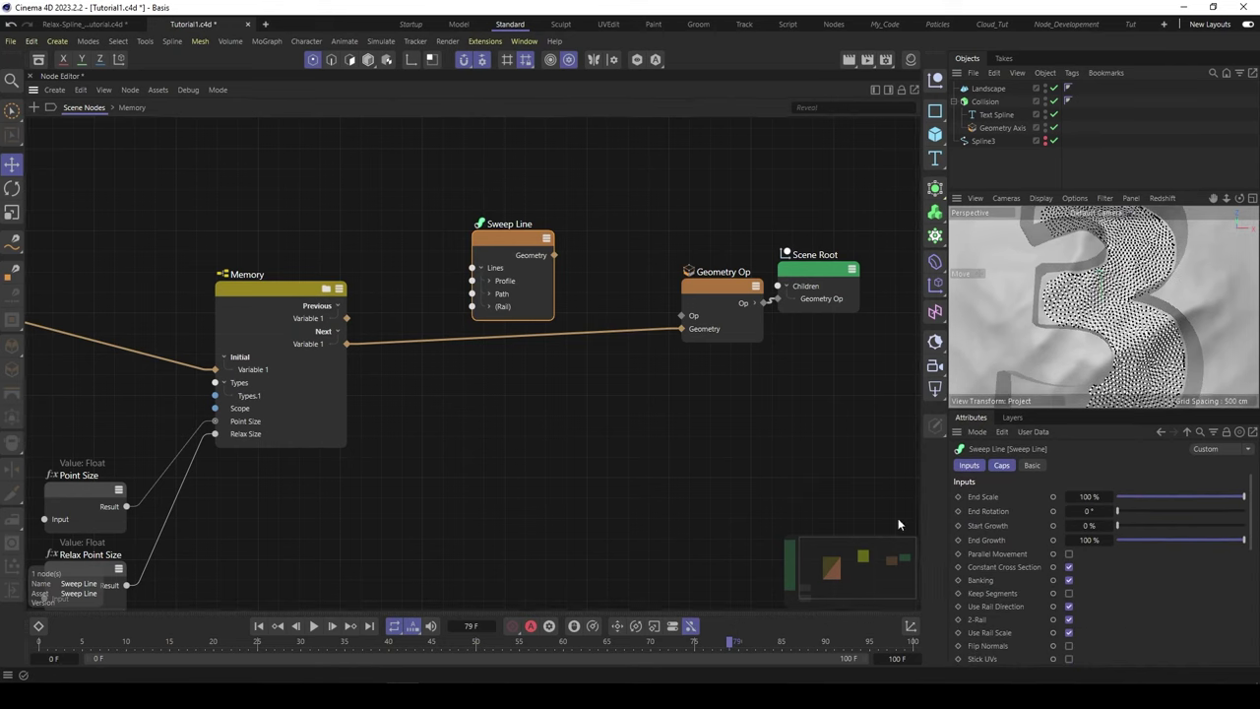
{"action": "left_click", "coordinate": [1006, 466]}
{"action": "left_click", "coordinate": [1025, 496]}
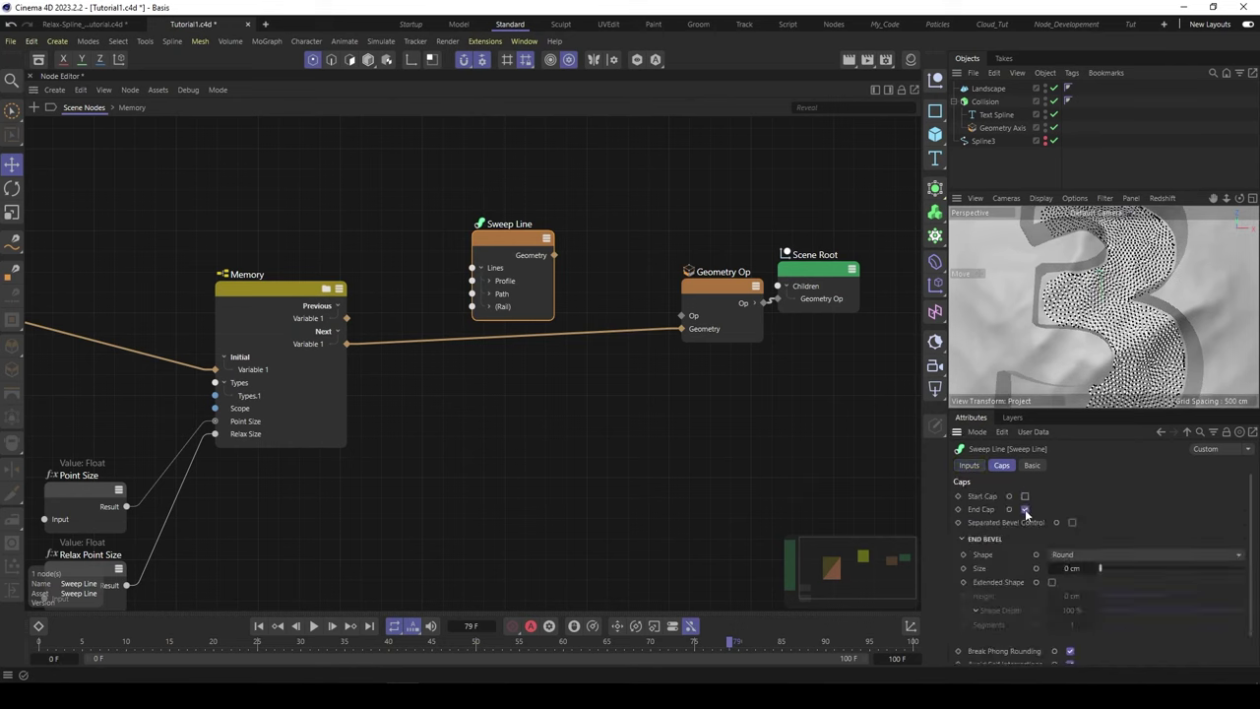
{"action": "left_click", "coordinate": [1025, 509]}
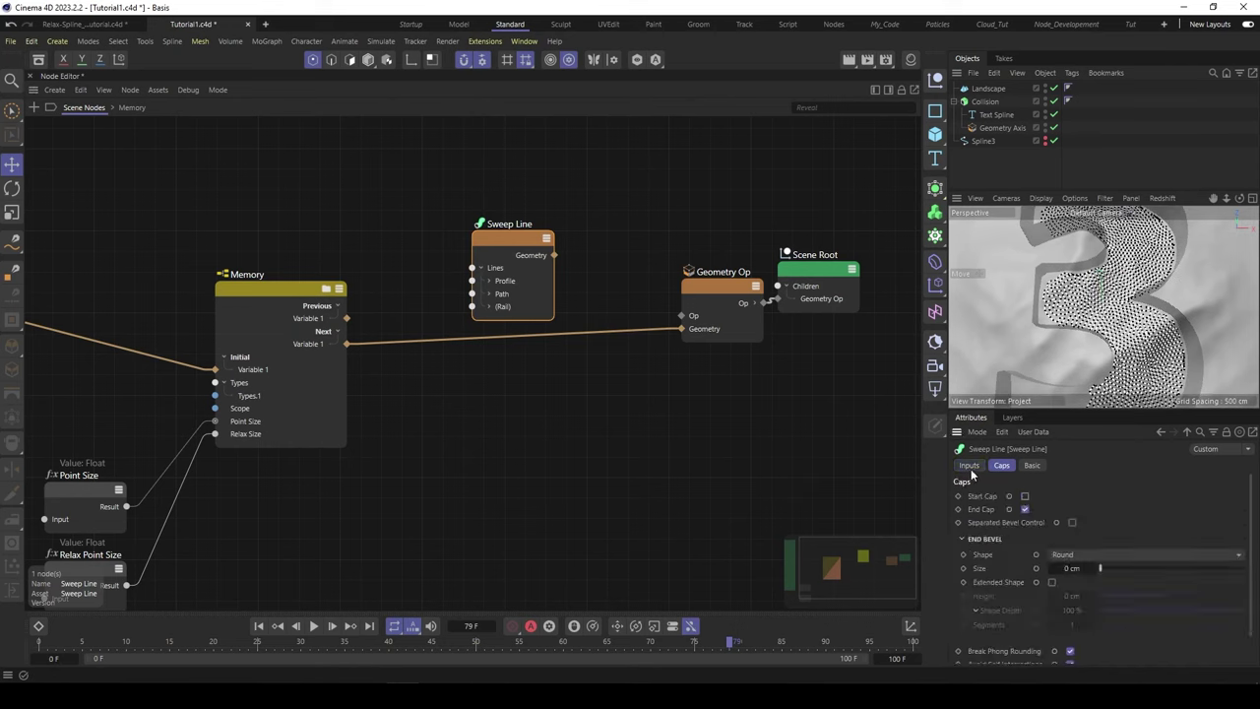
Shift the Sweep Line node over and expand its Profile and Path inputs to expose their Geometry ports.
{"action": "left_click_drag", "start_coordinate": [509, 237], "coordinate": [538, 216]}
{"action": "left_click", "coordinate": [518, 260]}
{"action": "left_click", "coordinate": [519, 298]}
{"action": "left_click_drag", "start_coordinate": [539, 263], "coordinate": [557, 255]}
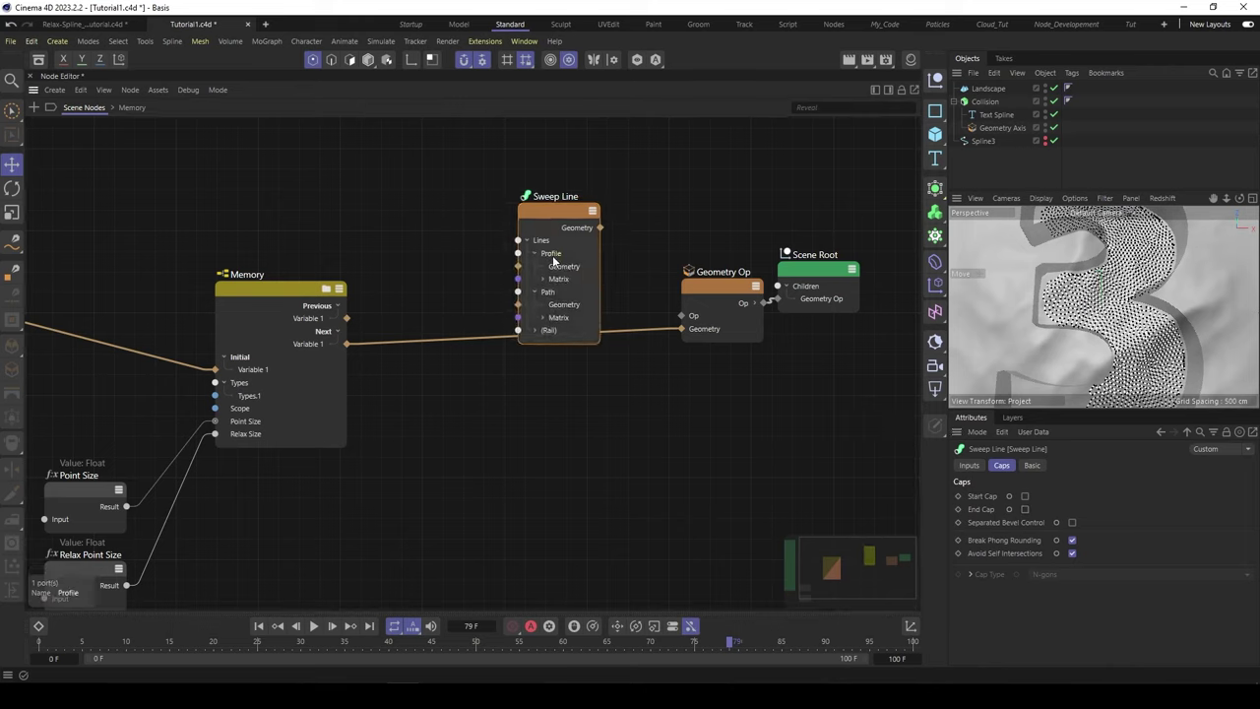
Add the Circle geometry primitive and wire its Geometry output into the Sweep Line's Profile geometry.
{"action": "double_click", "coordinate": [397, 197]}
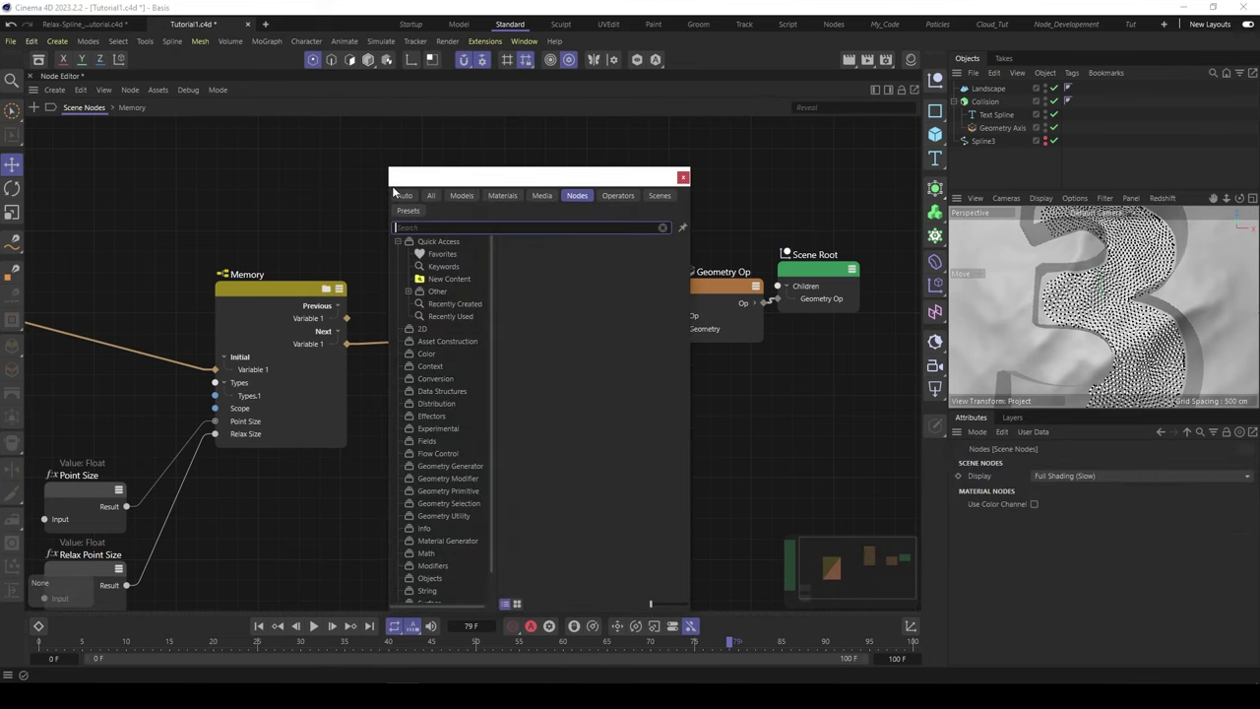
{"action": "type", "text": "cir"}
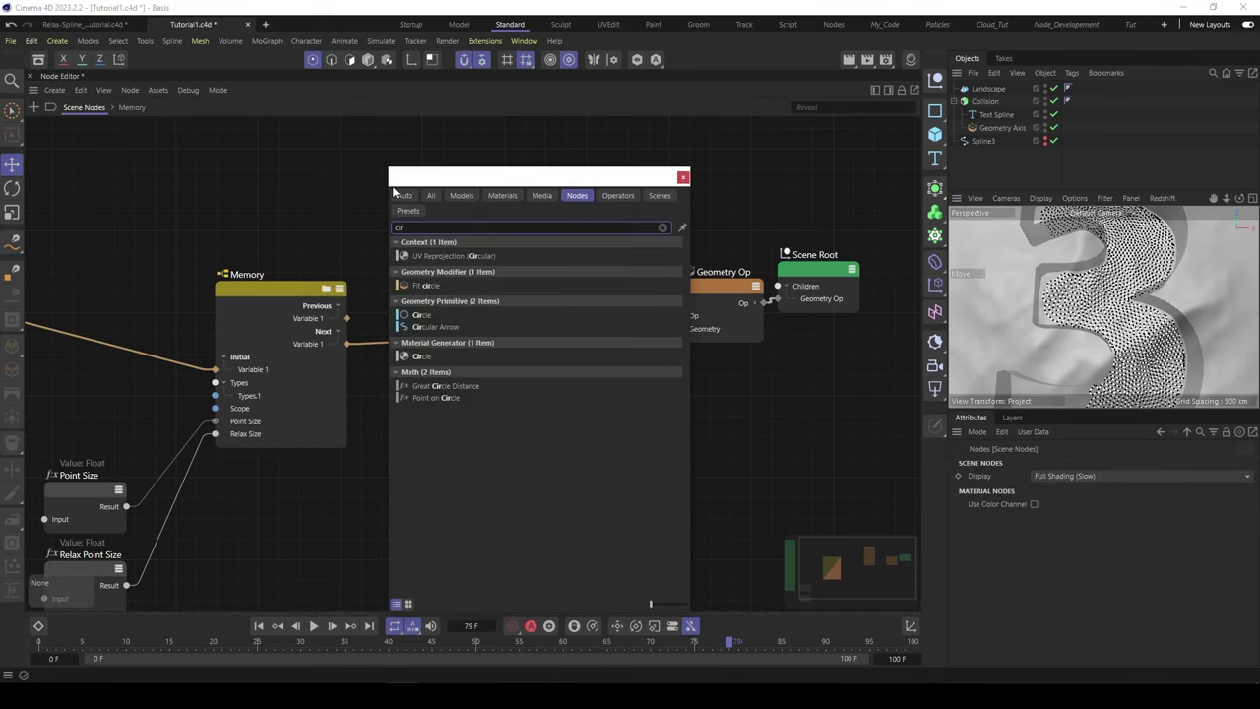
{"action": "double_click", "coordinate": [416, 315]}
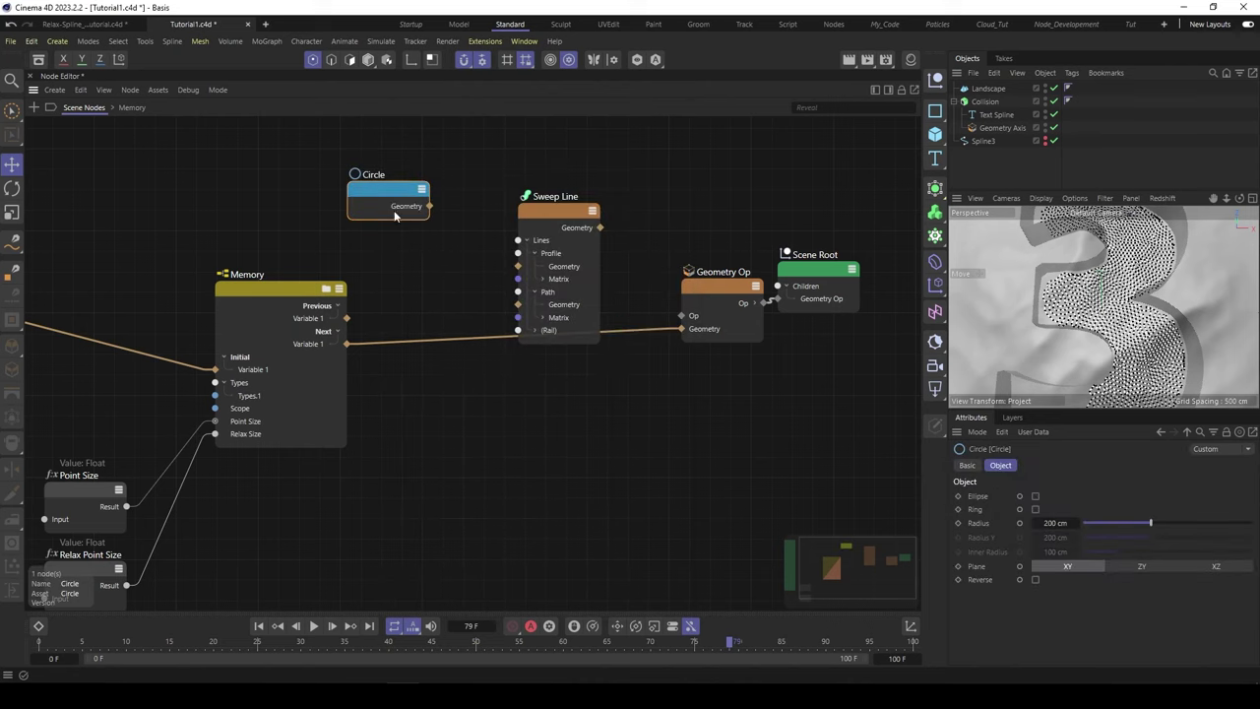
{"action": "left_click_drag", "start_coordinate": [412, 210], "coordinate": [515, 255]}
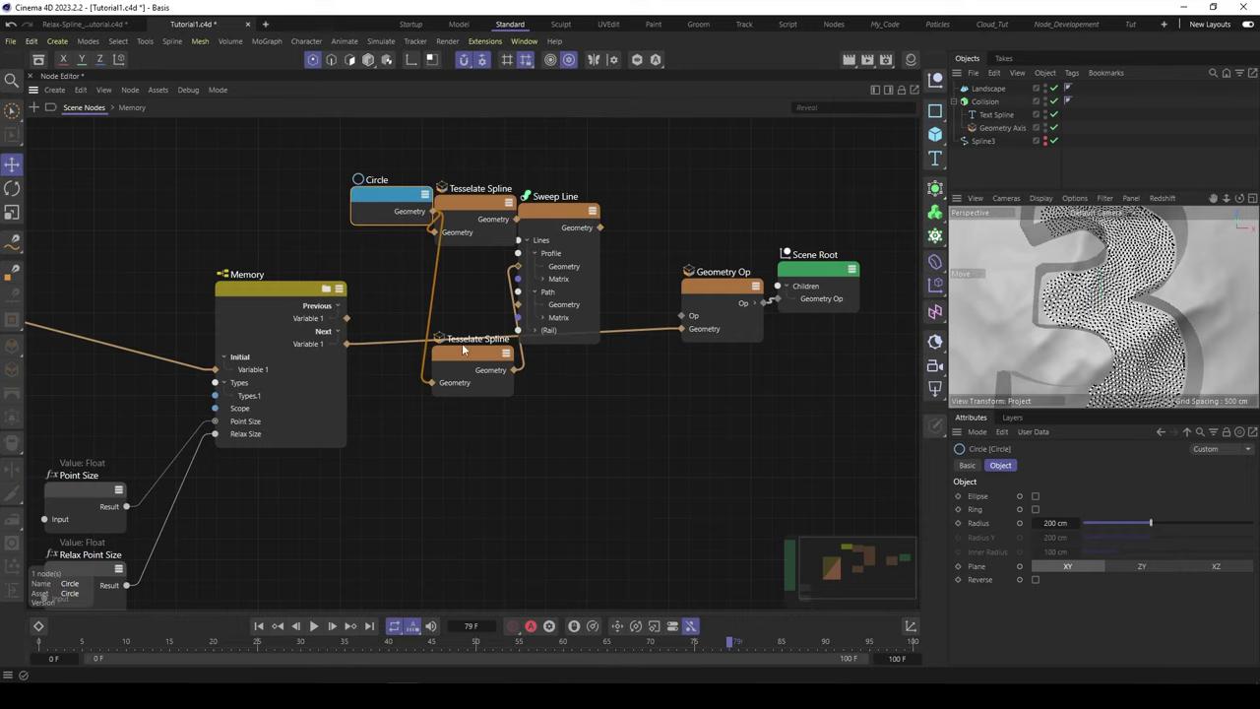
Delete the extra lower Tesselate Spline, space out Circle and the remaining Tesselate Spline, and wire the latter into Sweep Line's Profile geometry.
{"action": "left_click", "coordinate": [467, 357]}
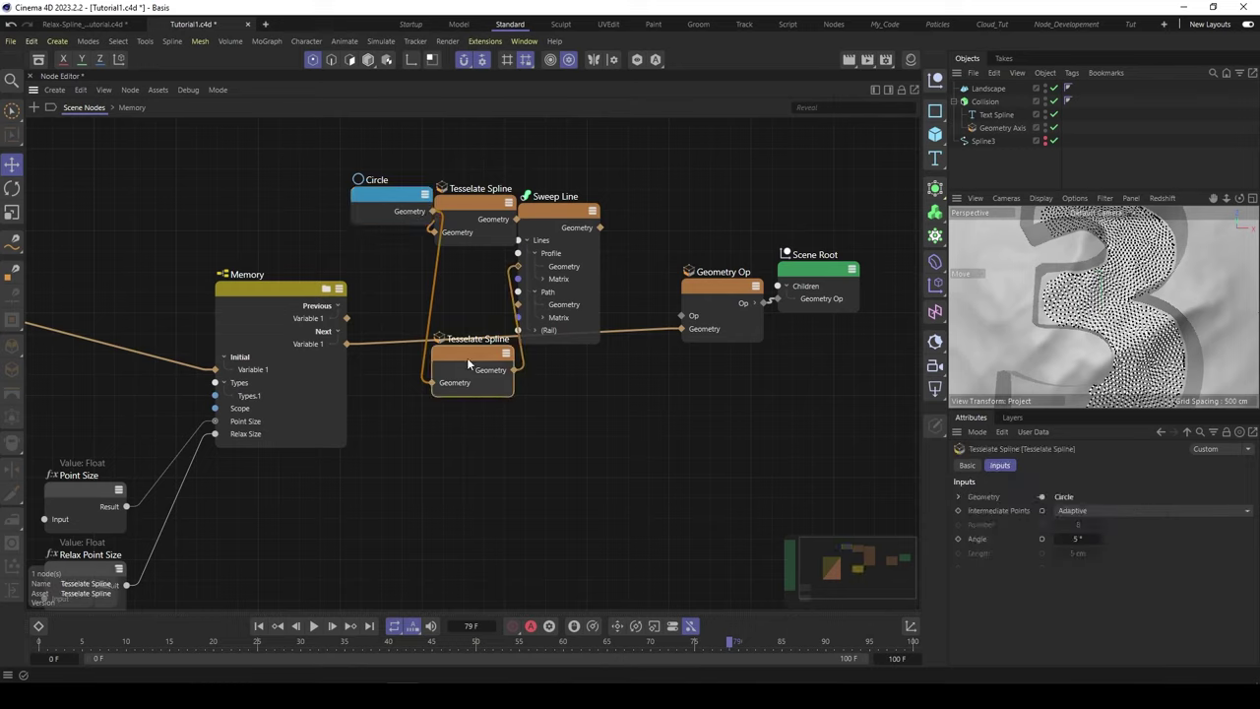
{"action": "key", "text": "Delete"}
{"action": "left_click_drag", "start_coordinate": [380, 193], "coordinate": [321, 190]}
{"action": "left_click_drag", "start_coordinate": [514, 225], "coordinate": [489, 221]}
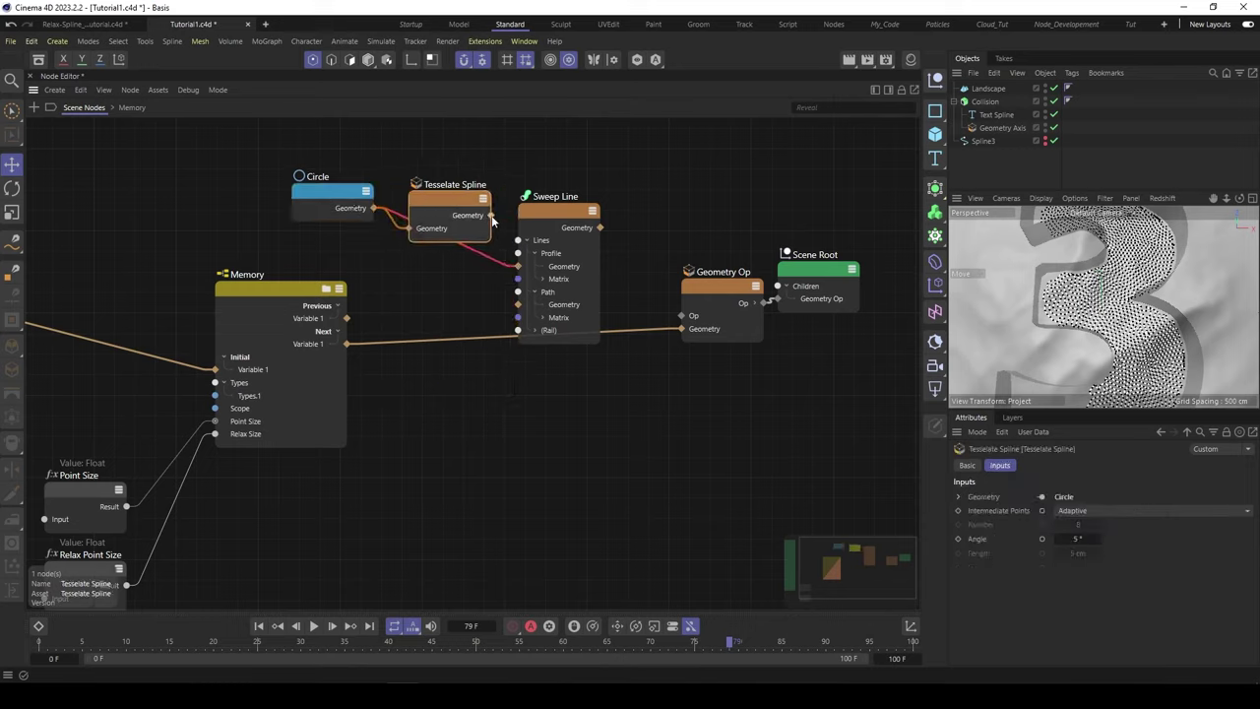
Rewind to frame 0 and set the Circle's Tesselate Spline to Uniform intermediate points with a number of 1.
{"action": "left_click", "coordinate": [258, 627]}
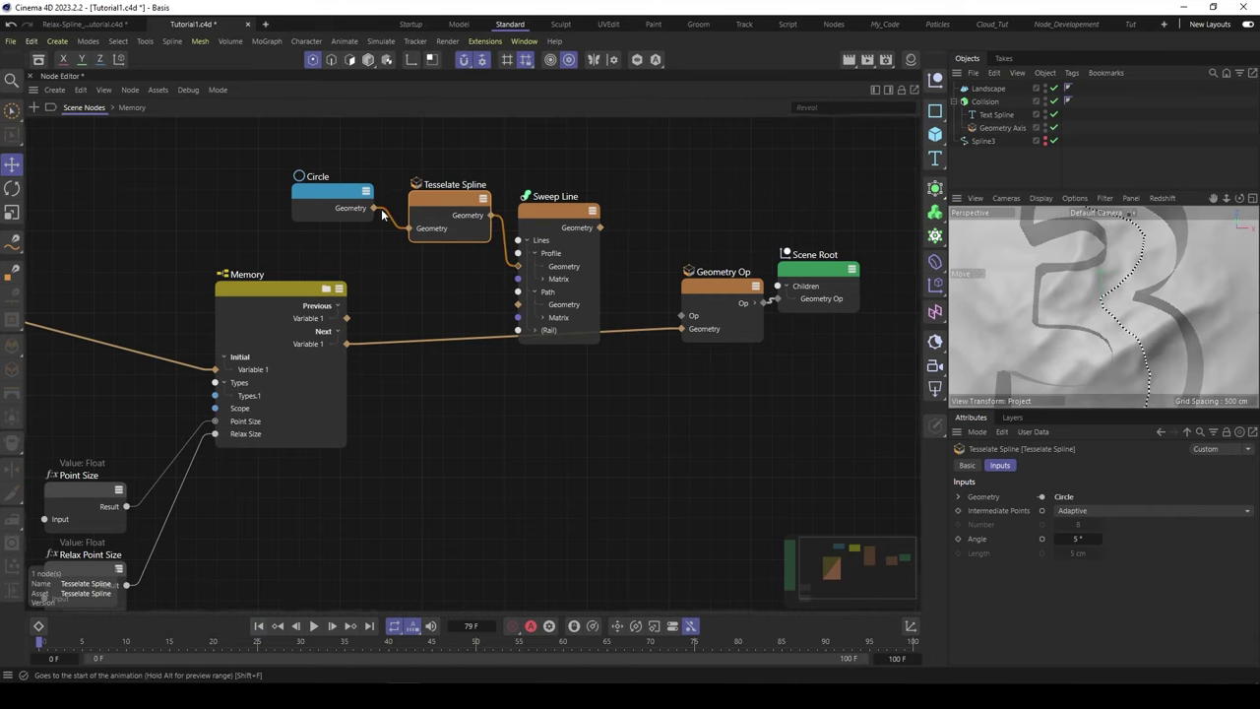
{"action": "left_click_drag", "start_coordinate": [439, 202], "coordinate": [436, 199]}
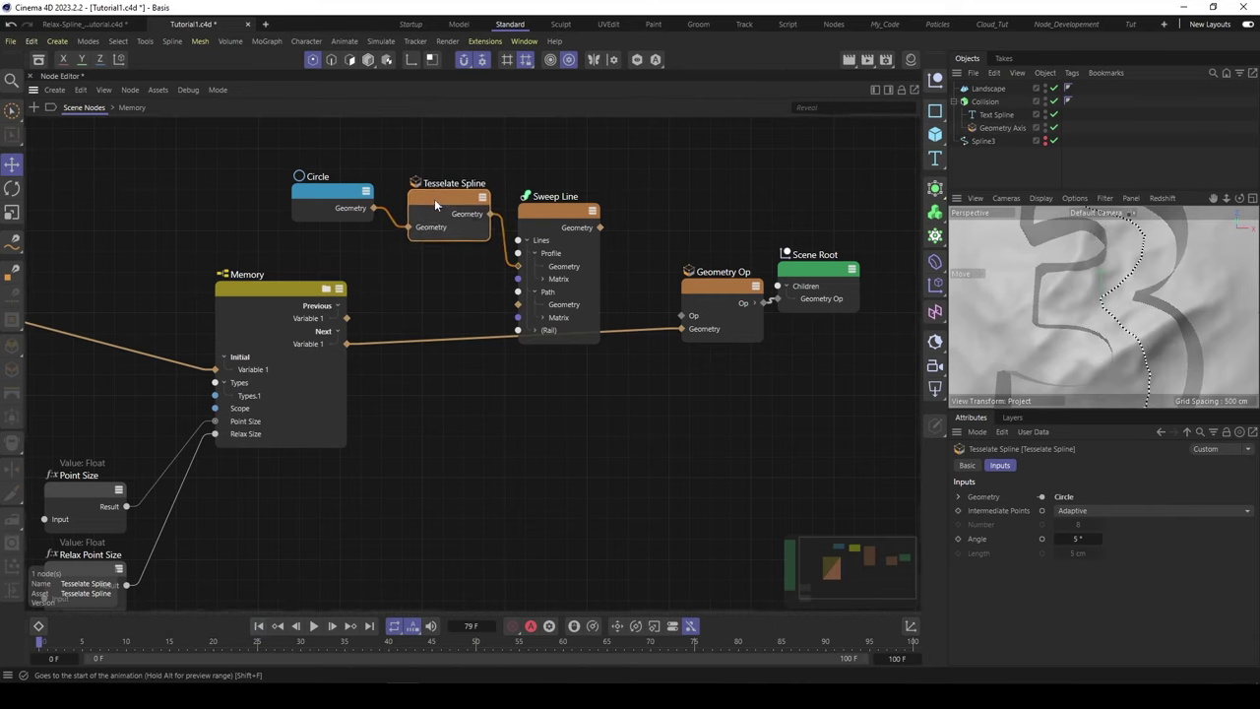
{"action": "left_click", "coordinate": [1083, 510]}
{"action": "left_click", "coordinate": [1092, 577]}
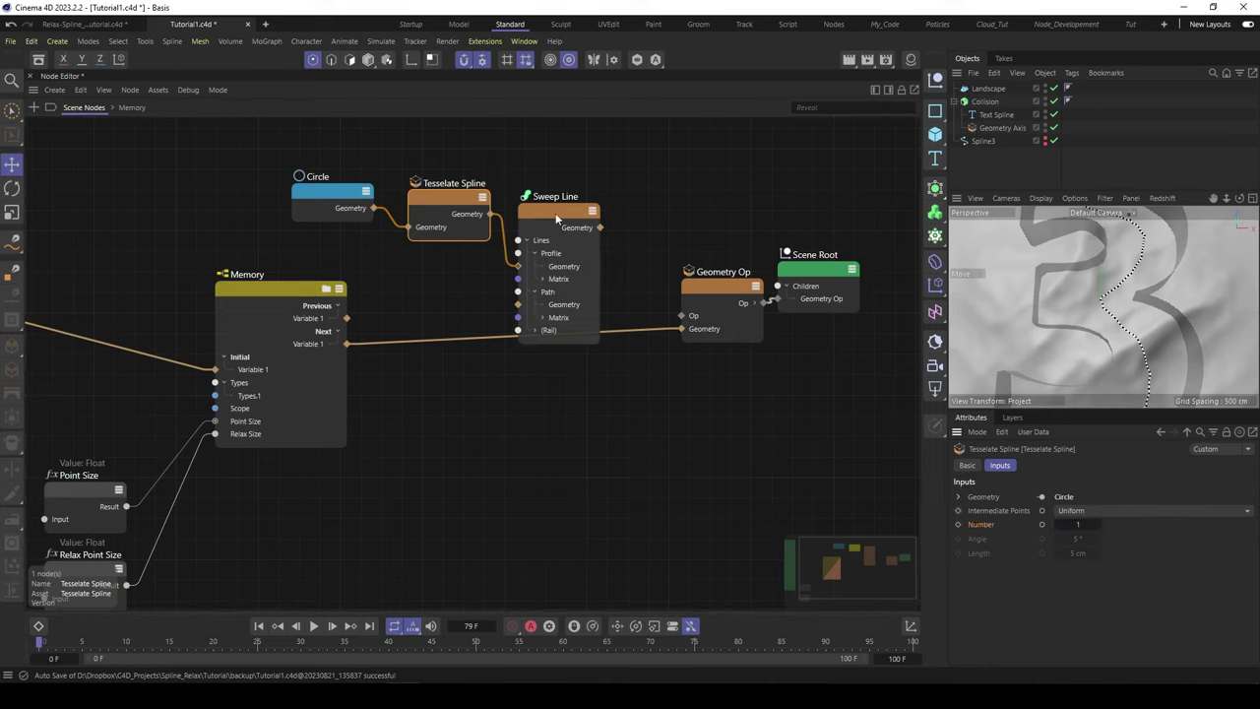
Wire Memory's Next Variable 1 into Sweep Line's Path geometry and place the inserted Tesselate Spline between the two nodes.
{"action": "left_click_drag", "start_coordinate": [551, 205], "coordinate": [561, 206]}
{"action": "left_click_drag", "start_coordinate": [347, 345], "coordinate": [530, 308]}
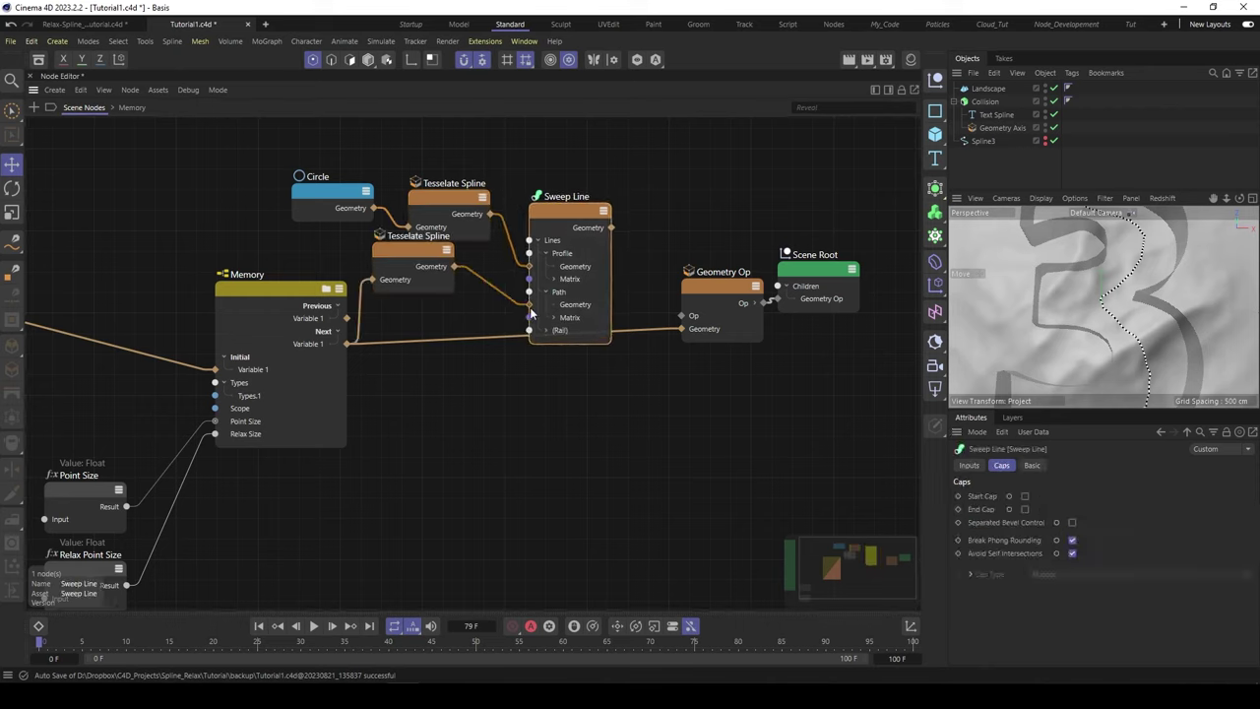
{"action": "left_click_drag", "start_coordinate": [396, 254], "coordinate": [440, 302]}
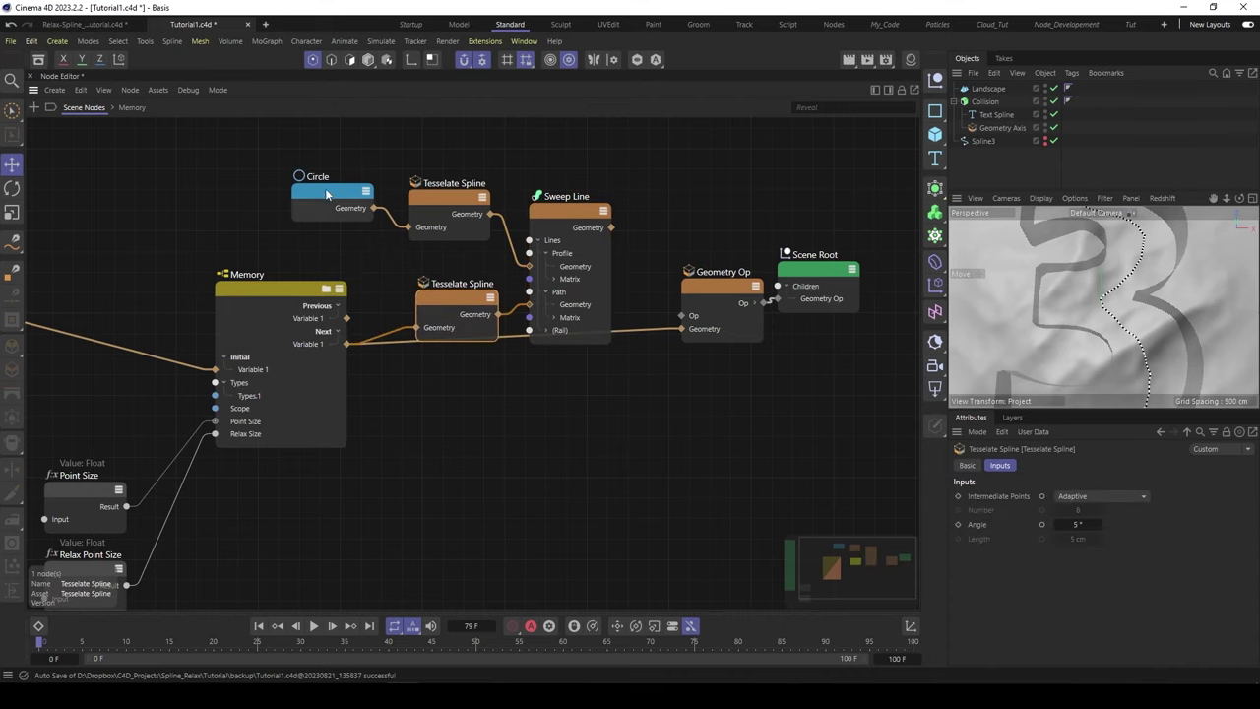
Check the Point Size value node and set the Circle's radius to 10 cm.
{"action": "left_click", "coordinate": [327, 194]}
{"action": "left_click", "coordinate": [1055, 523]}
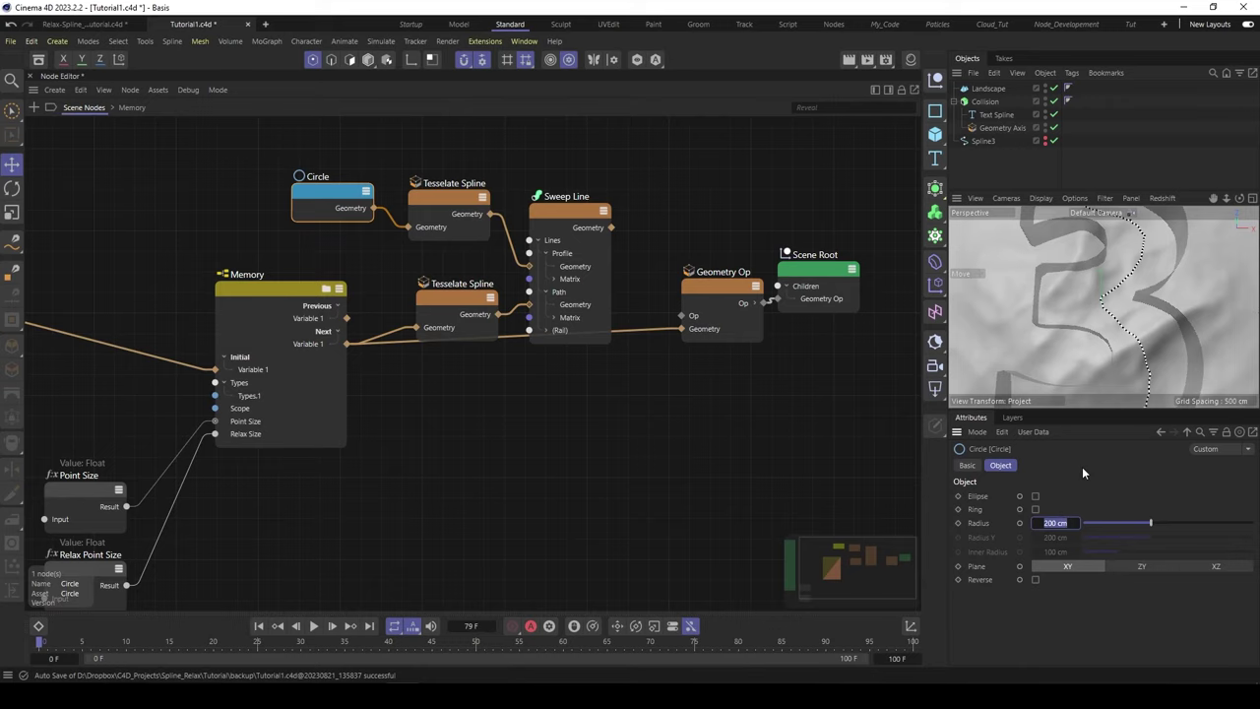
{"action": "key", "text": "Return"}
{"action": "left_click", "coordinate": [297, 509]}
{"action": "middle_click_drag", "start_coordinate": [296, 509], "coordinate": [656, 310], "text": "alt"}
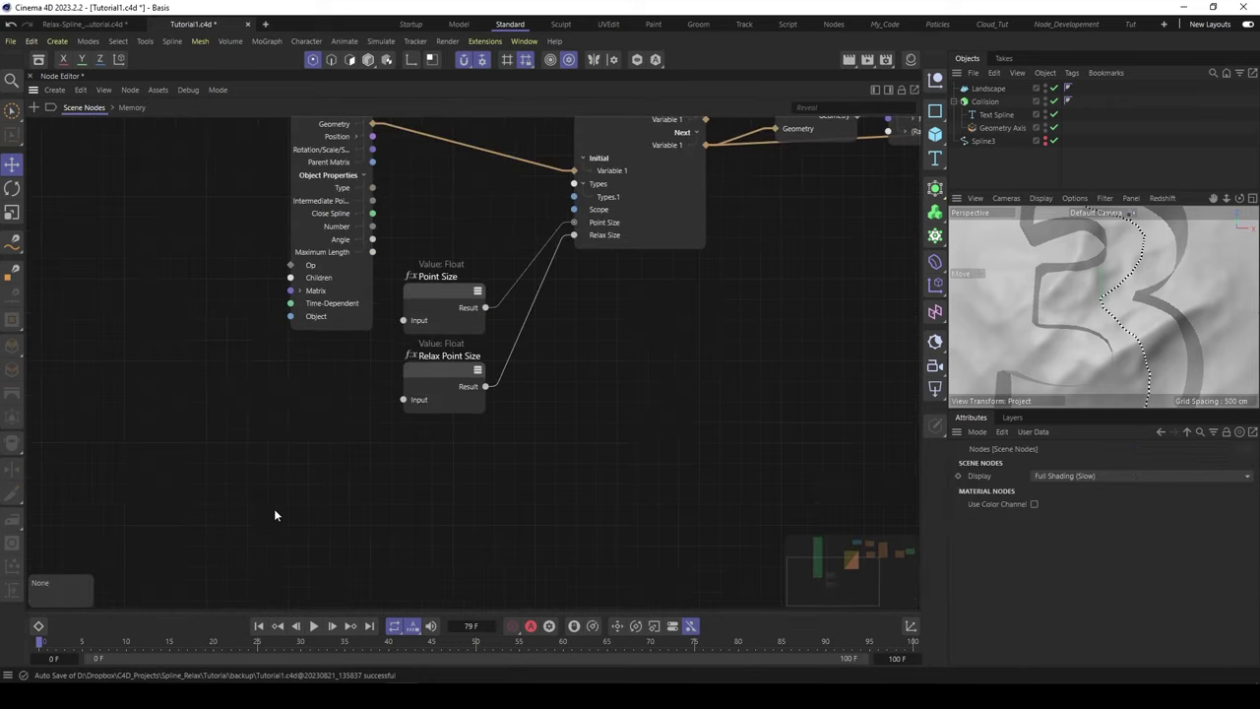
{"action": "left_click", "coordinate": [448, 295]}
{"action": "middle_click_drag", "start_coordinate": [766, 262], "coordinate": [479, 469]}
{"action": "left_click", "coordinate": [398, 197]}
{"action": "left_click", "coordinate": [1061, 521]}
{"action": "type", "text": "10"}
{"action": "key", "text": "Return"}
Move Geometry Op and Scene Root aside and wire Sweep Line's Geometry output into Geometry Op's Geometry input.
{"action": "left_click", "coordinate": [725, 186]}
{"action": "middle_click_drag", "start_coordinate": [726, 186], "coordinate": [622, 191]}
{"action": "left_click_drag", "start_coordinate": [682, 237], "coordinate": [800, 332]}
{"action": "left_click_drag", "start_coordinate": [684, 308], "coordinate": [742, 300]}
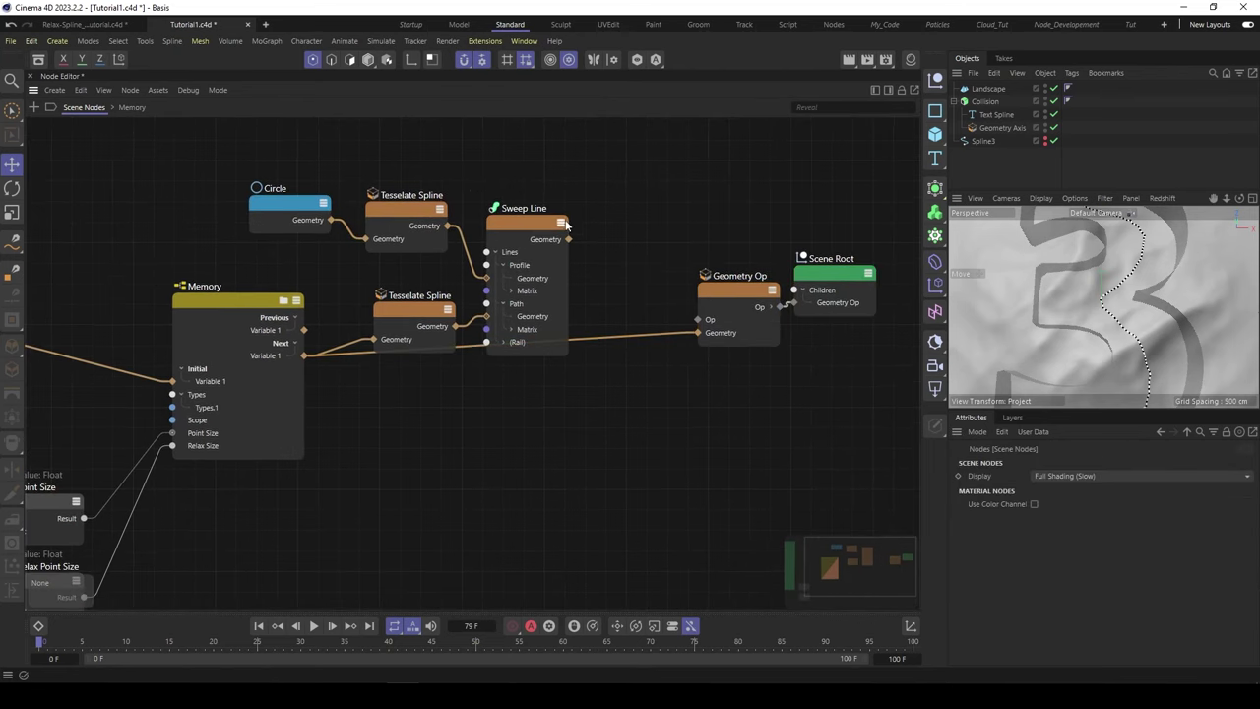
{"action": "left_click_drag", "start_coordinate": [568, 239], "coordinate": [703, 338]}
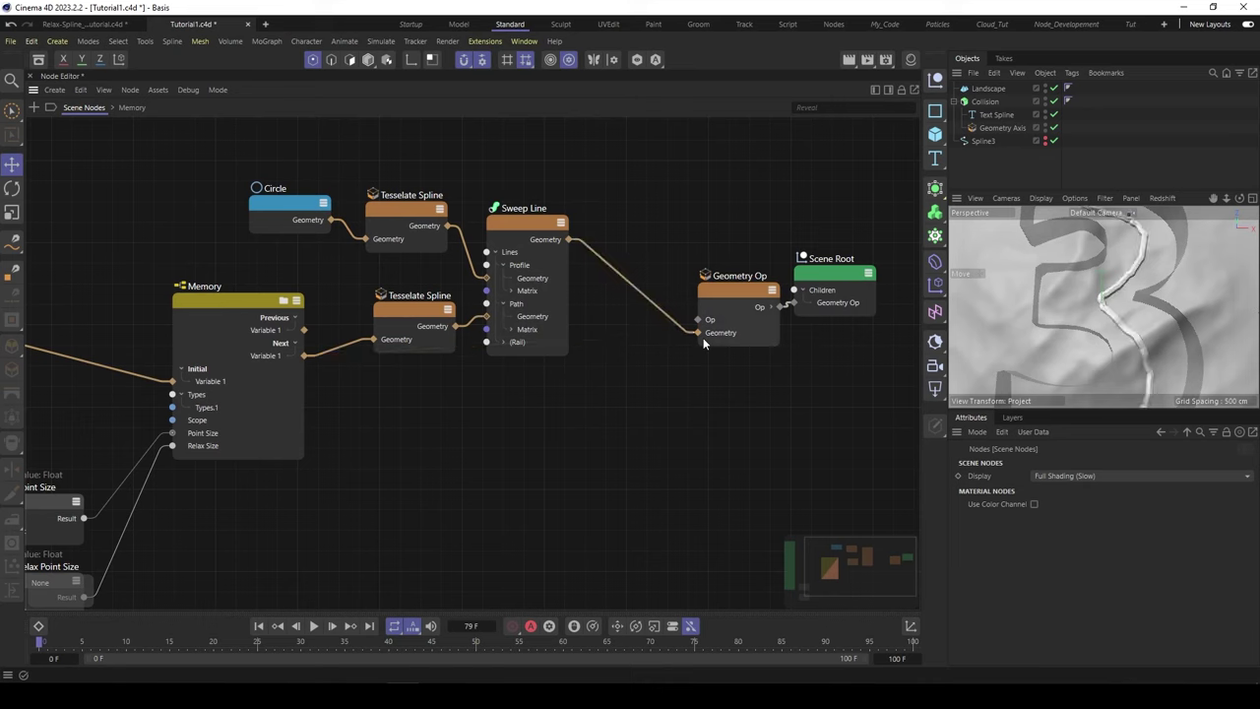
Inspect the swept tube up close and move Geometry Op and Scene Root farther from Sweep Line to make room.
{"action": "left_click", "coordinate": [1148, 327]}
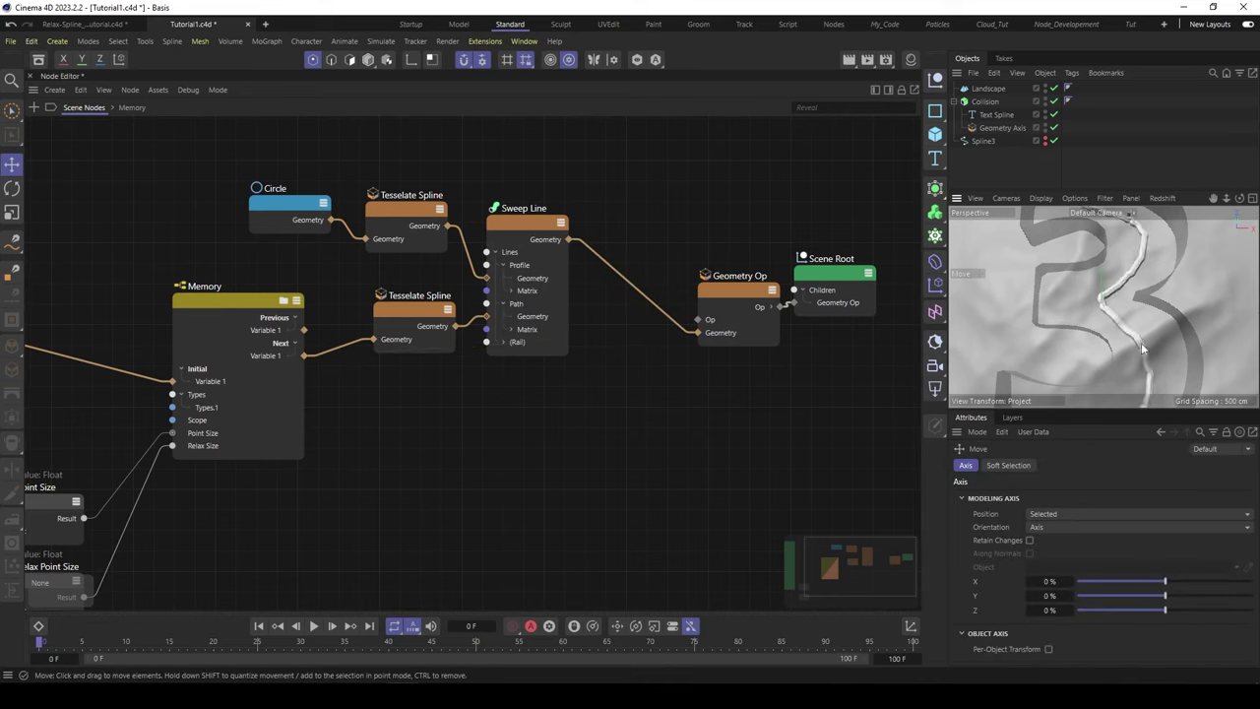
{"action": "left_click_drag", "start_coordinate": [1143, 348], "coordinate": [1132, 257], "text": "alt"}
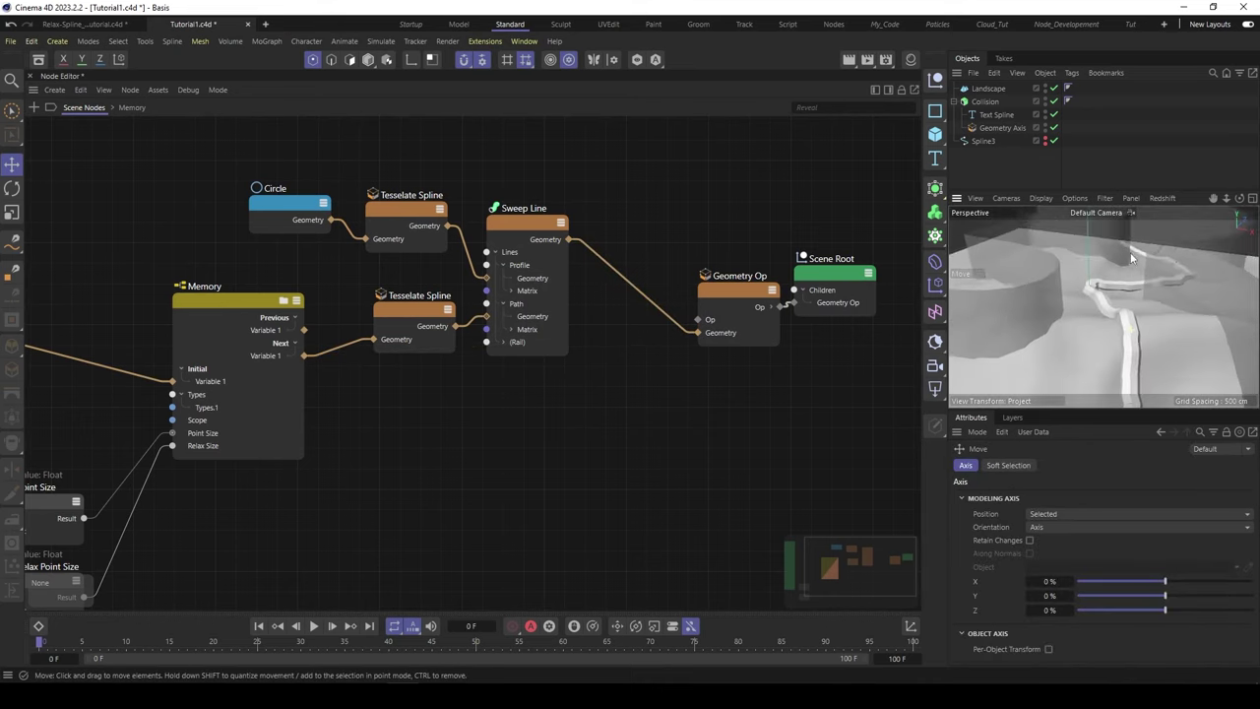
{"action": "scroll", "coordinate": [1132, 258], "scroll_direction": "up", "scroll_amount": 5}
{"action": "left_click_drag", "start_coordinate": [732, 291], "coordinate": [727, 273]}
{"action": "left_click_drag", "start_coordinate": [705, 225], "coordinate": [863, 315]}
{"action": "left_click_drag", "start_coordinate": [726, 273], "coordinate": [790, 267]}
{"action": "scroll", "coordinate": [623, 218], "scroll_direction": "down", "scroll_amount": 2}
{"action": "middle_click_drag", "start_coordinate": [684, 174], "coordinate": [640, 198]}
{"action": "left_click_drag", "start_coordinate": [295, 165], "coordinate": [518, 349]}
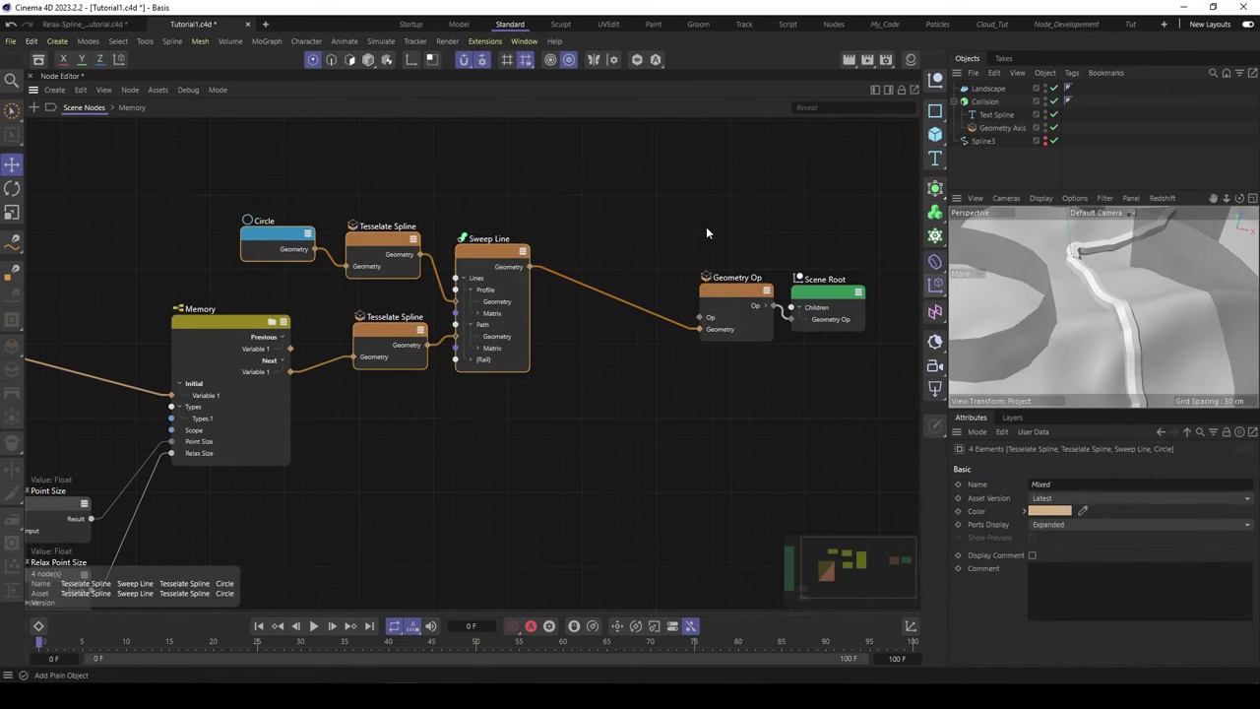
Add a Smooth Edges node and a Subdivide node between Sweep Line and Geometry Op.
{"action": "double_click", "coordinate": [620, 223]}
{"action": "type", "text": "sm"}
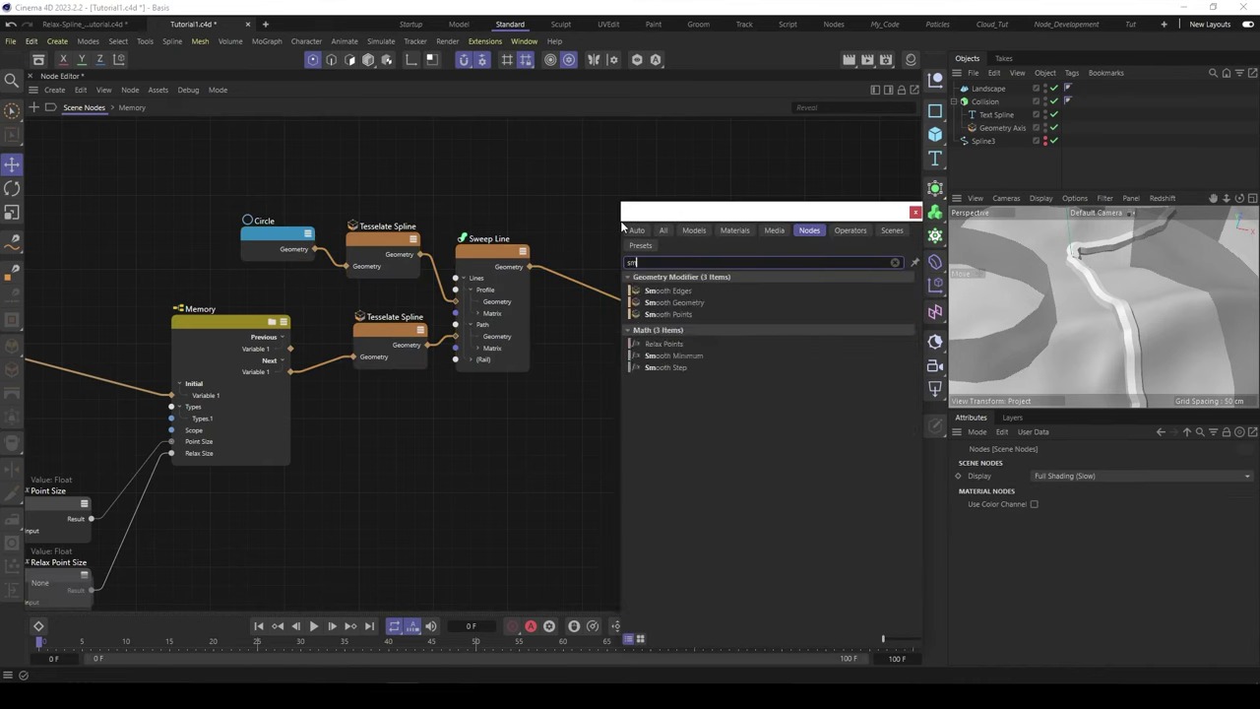
{"action": "double_click", "coordinate": [673, 291]}
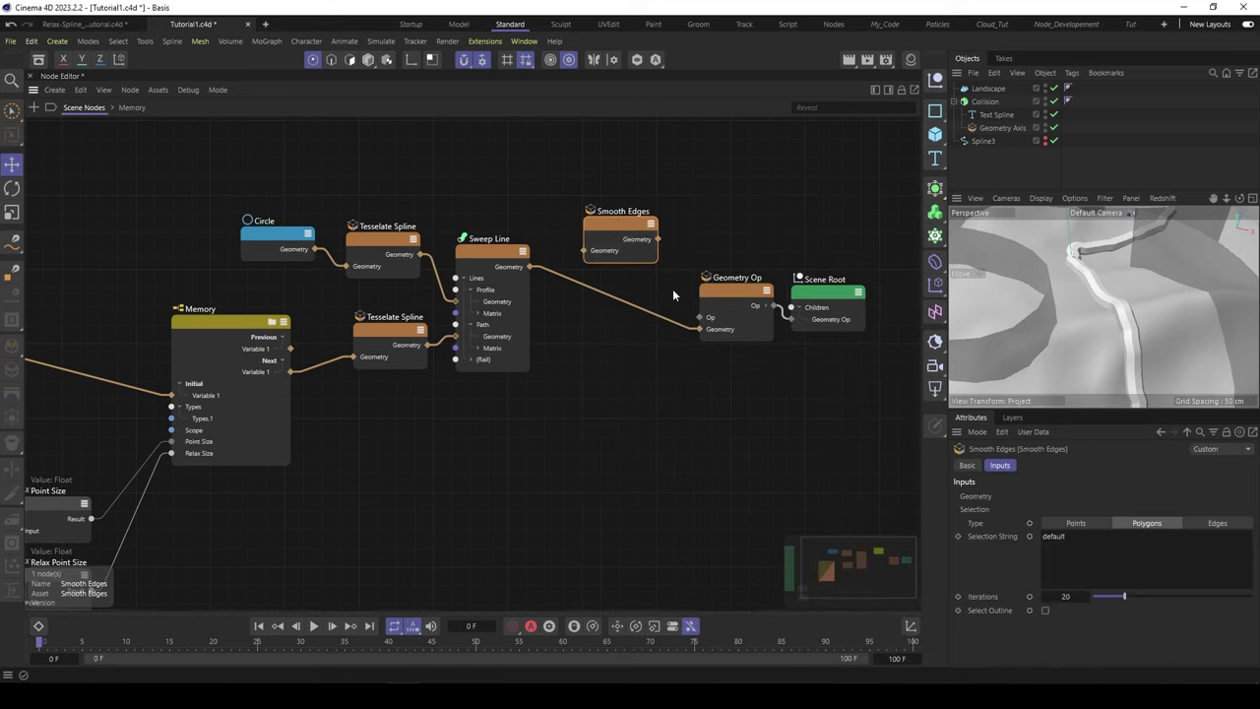
{"action": "double_click", "coordinate": [584, 197]}
{"action": "type", "text": "sub"}
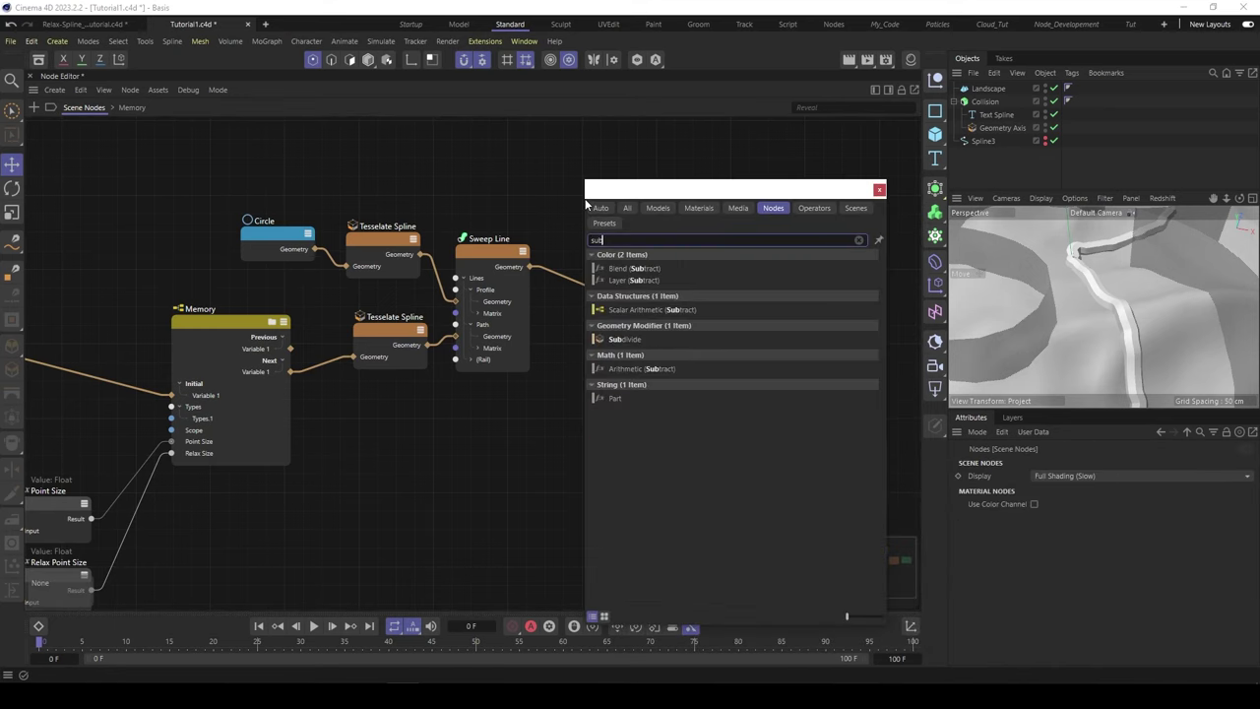
{"action": "left_click", "coordinate": [627, 339]}
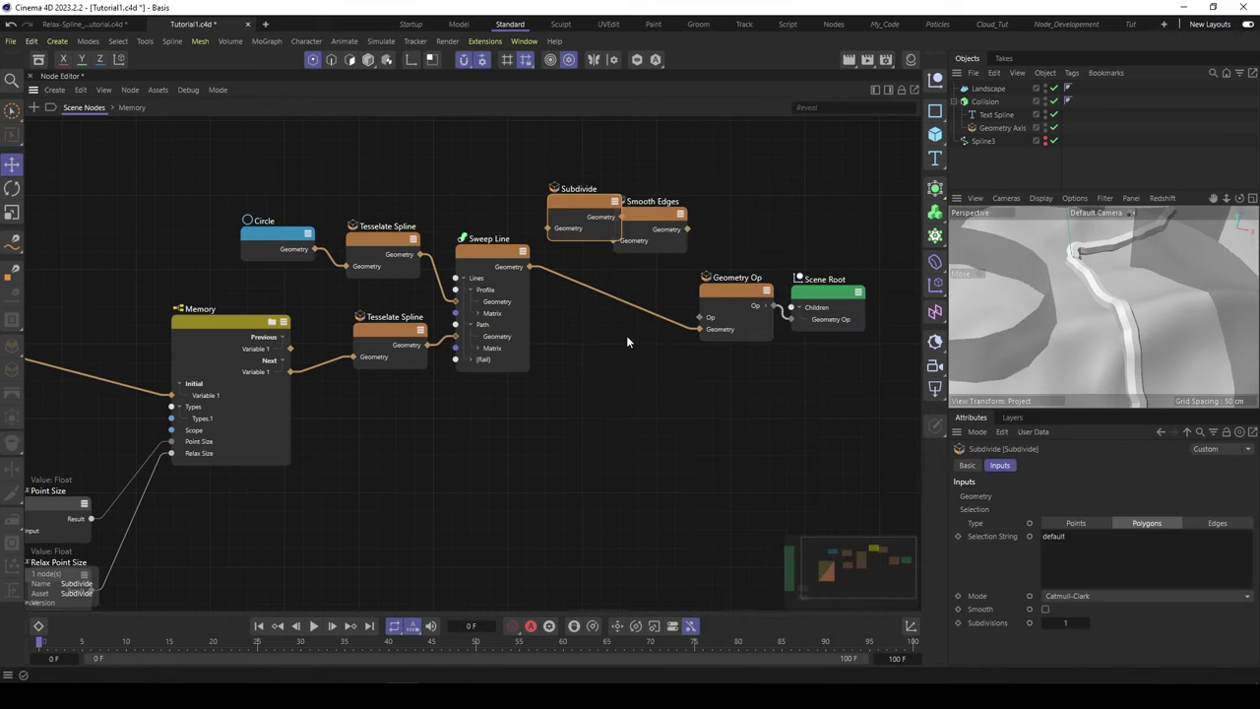
Enable Smooth on Subdivide and route Sweep Line's geometry through Subdivide and Smooth Edges into Geometry Op.
{"action": "left_click", "coordinate": [701, 203]}
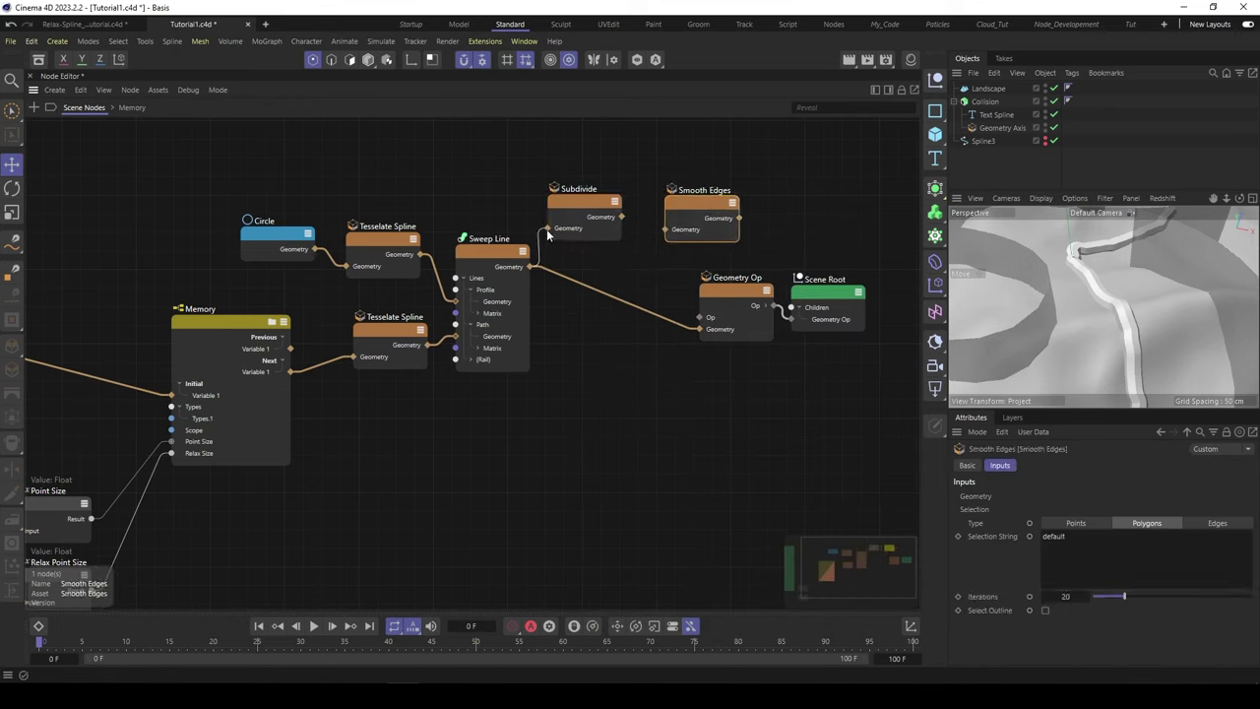
{"action": "left_click_drag", "start_coordinate": [587, 206], "coordinate": [582, 201]}
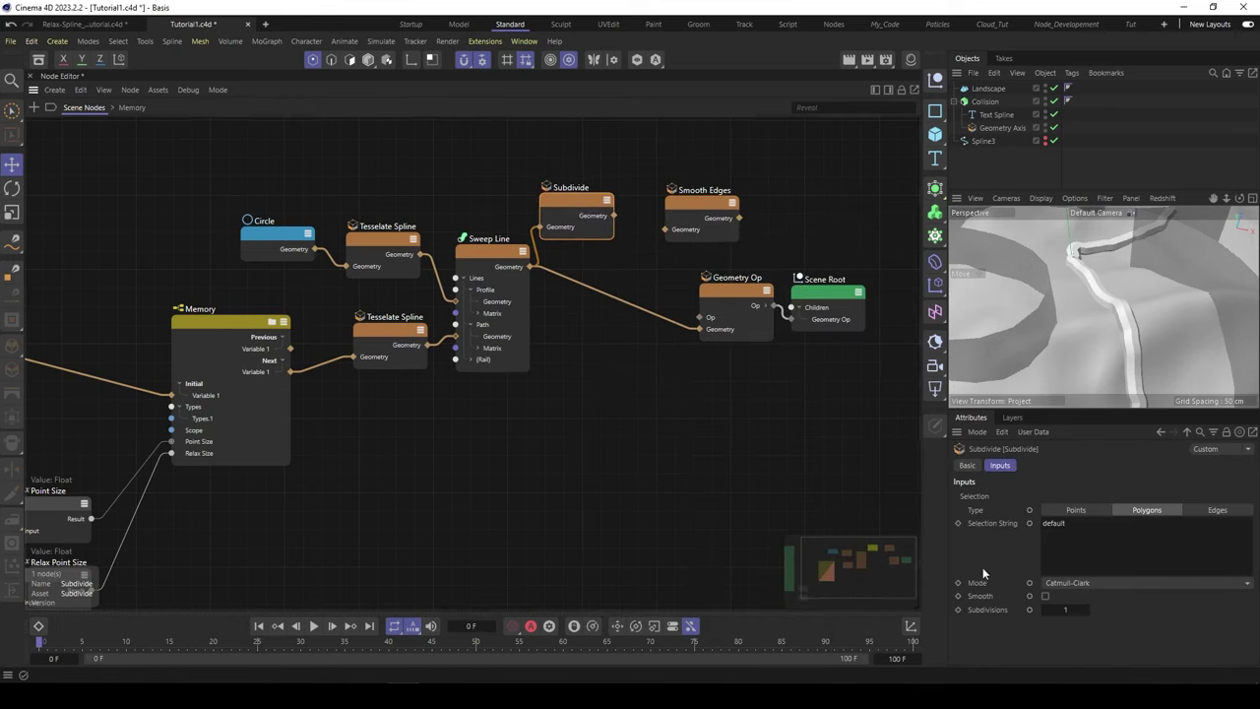
{"action": "left_click", "coordinate": [1046, 595]}
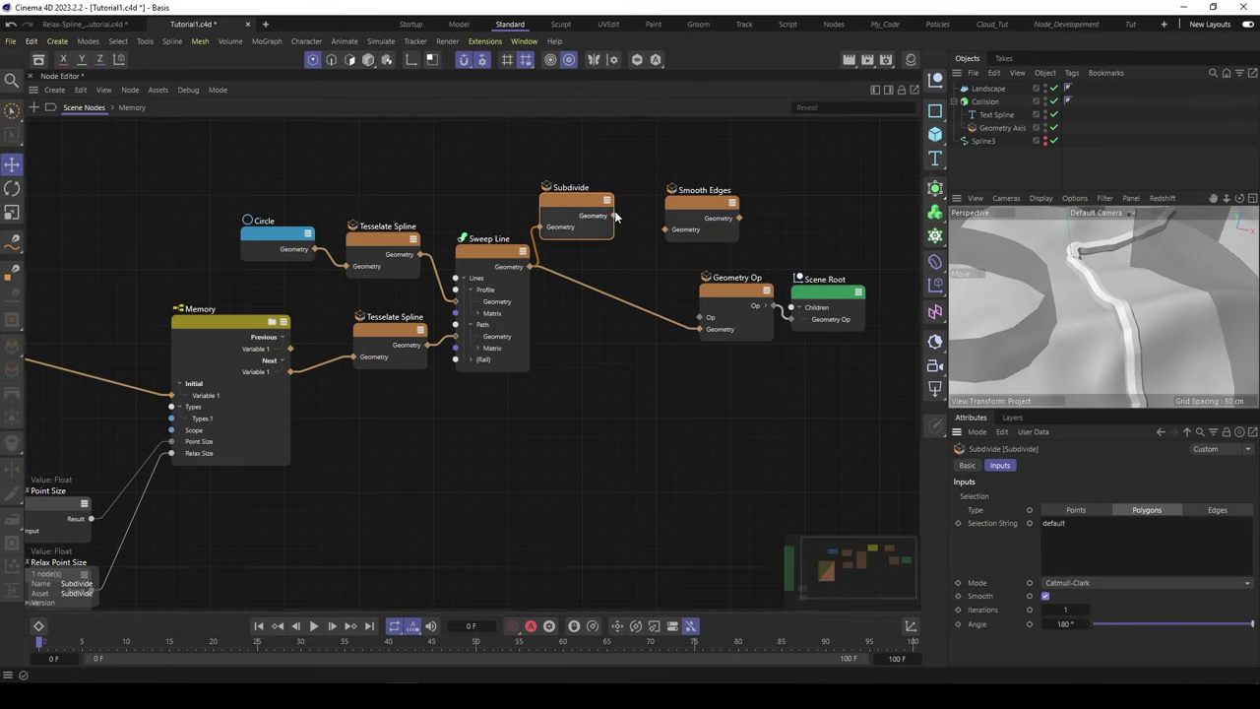
{"action": "left_click_drag", "start_coordinate": [614, 215], "coordinate": [704, 331]}
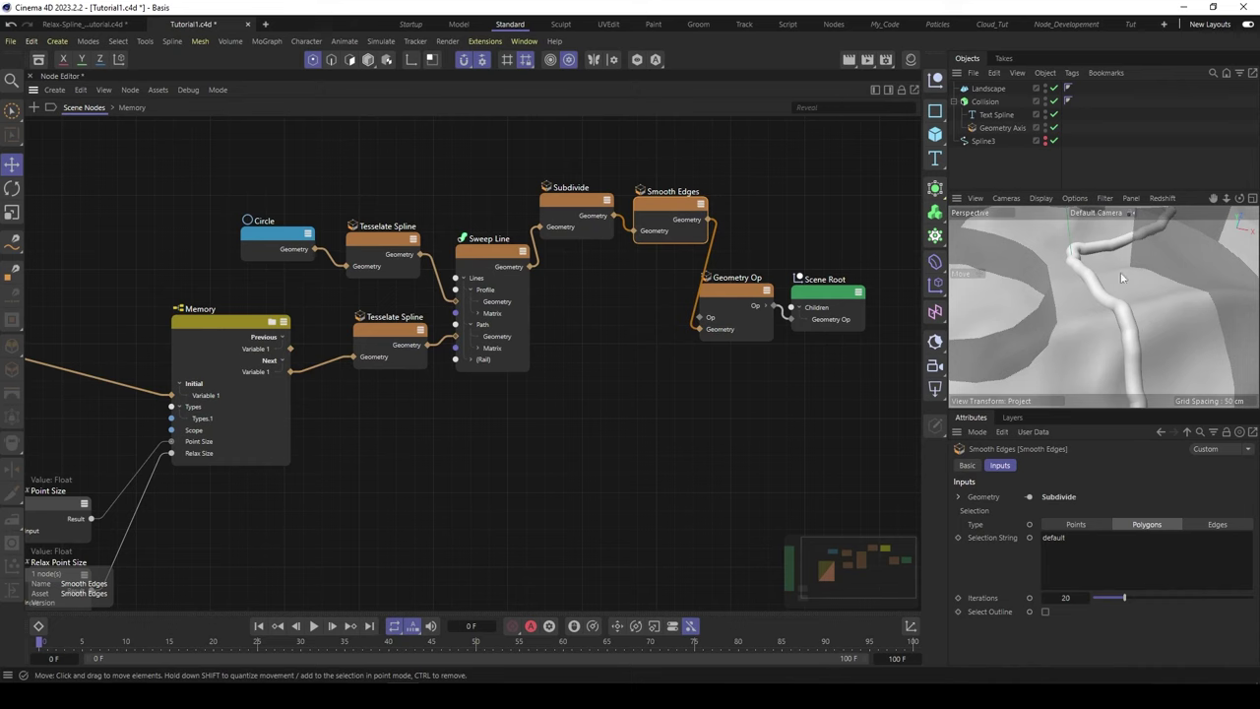
Dock the perspective viewport as a large pane beside the Node Editor.
{"action": "left_click", "coordinate": [26, 266]}
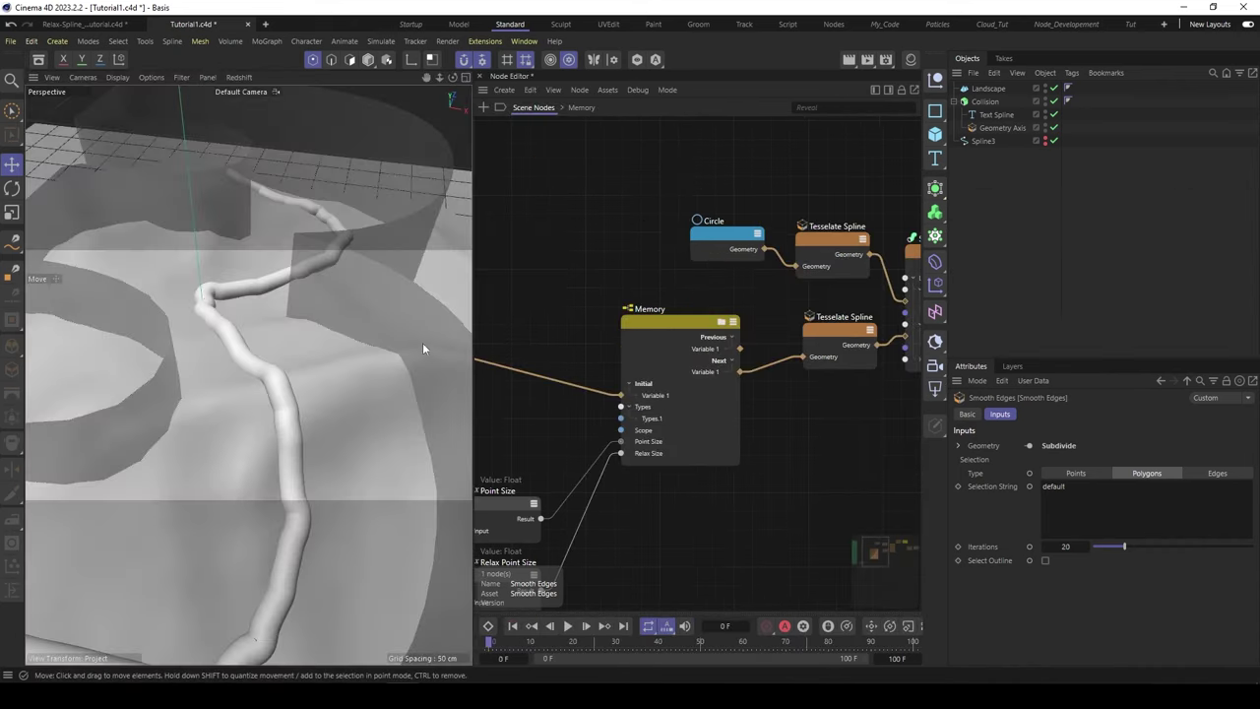
Play the growth animation over the whole landscape to preview the smoothed tube, stopping around frame 21.
{"action": "scroll", "coordinate": [368, 343], "scroll_direction": "down", "scroll_amount": 4}
{"action": "left_click_drag", "start_coordinate": [368, 343], "coordinate": [325, 374], "text": "alt"}
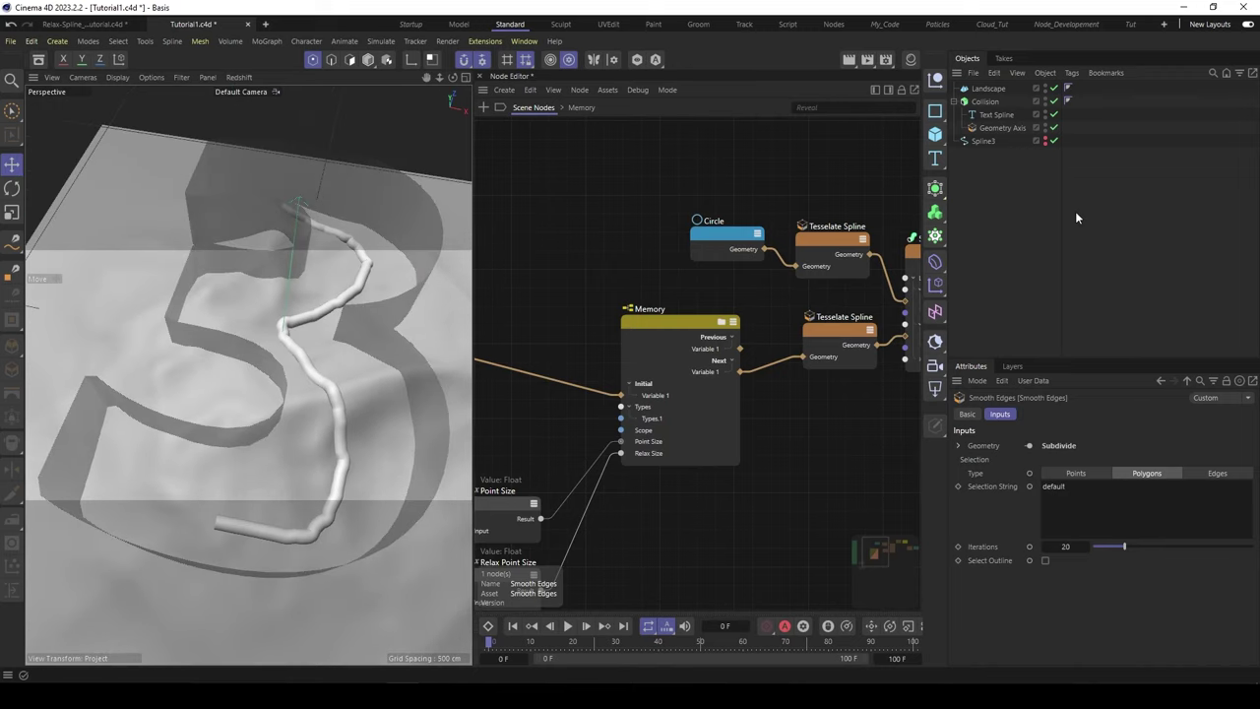
{"action": "left_click", "coordinate": [665, 180]}
{"action": "middle_click_drag", "start_coordinate": [666, 180], "coordinate": [586, 188]}
{"action": "scroll", "coordinate": [718, 186], "scroll_direction": "down", "scroll_amount": 2}
{"action": "middle_click_drag", "start_coordinate": [718, 185], "coordinate": [601, 181]}
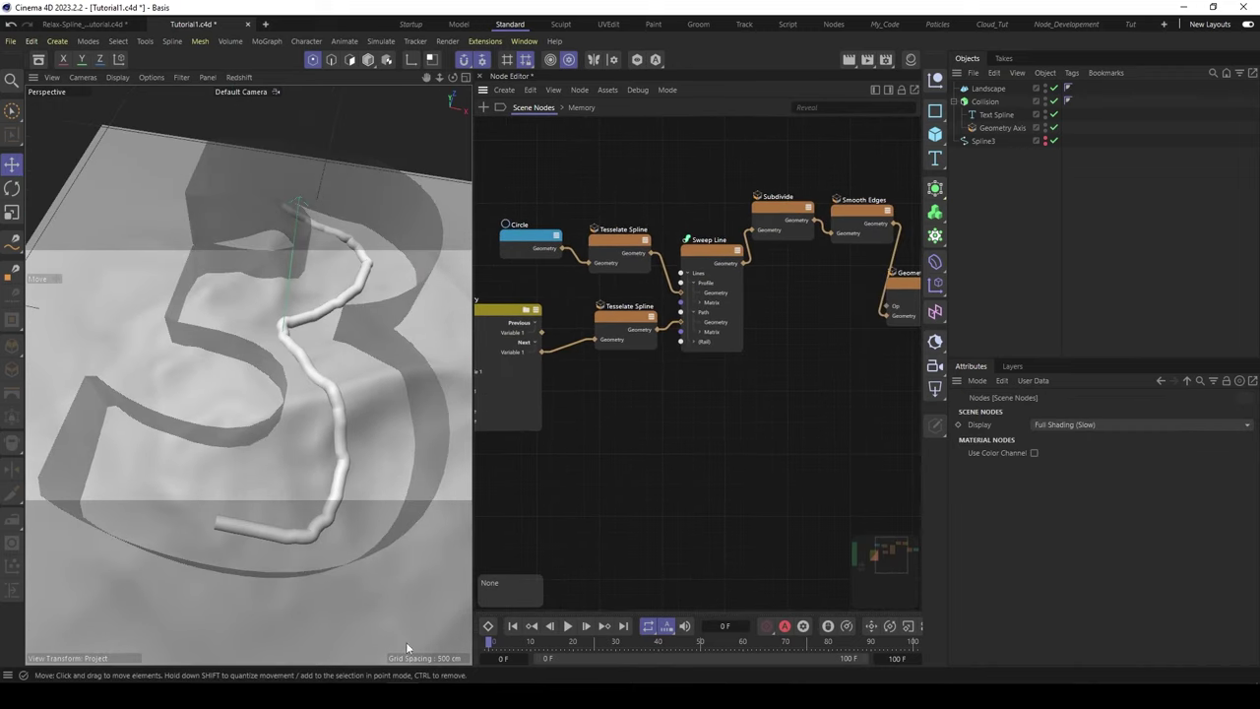
{"action": "left_click", "coordinate": [568, 626]}
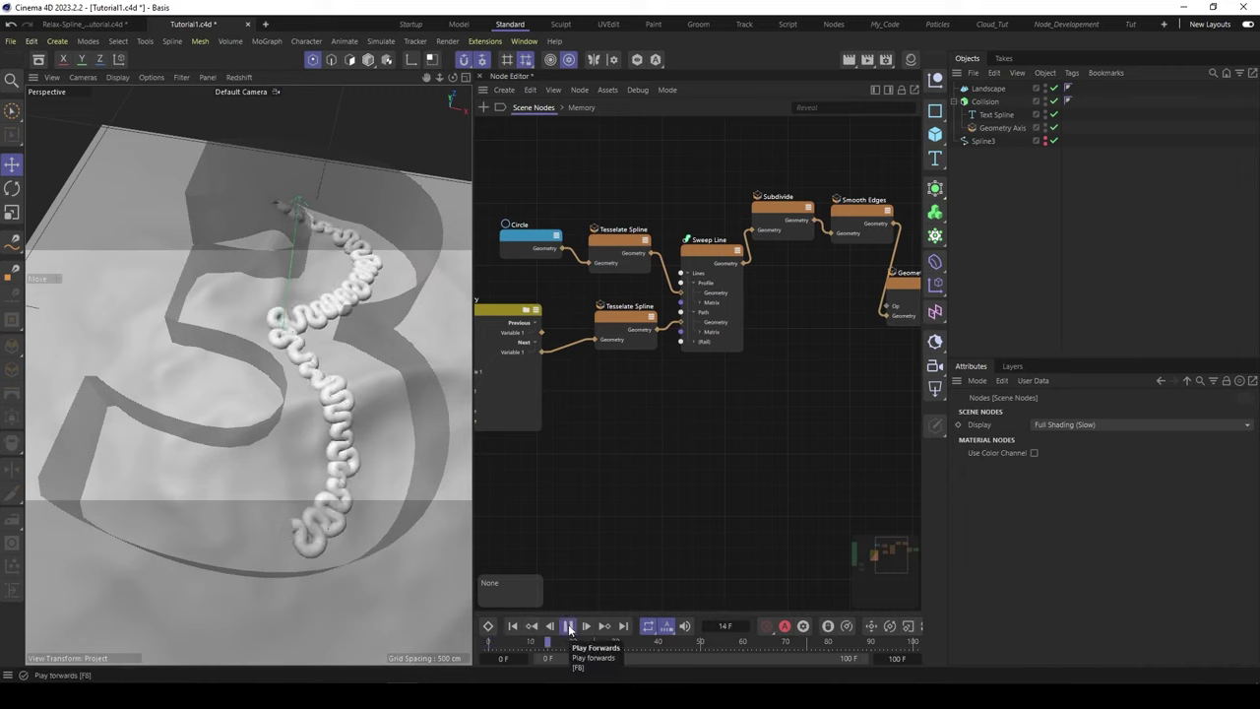
{"action": "left_click", "coordinate": [569, 628]}
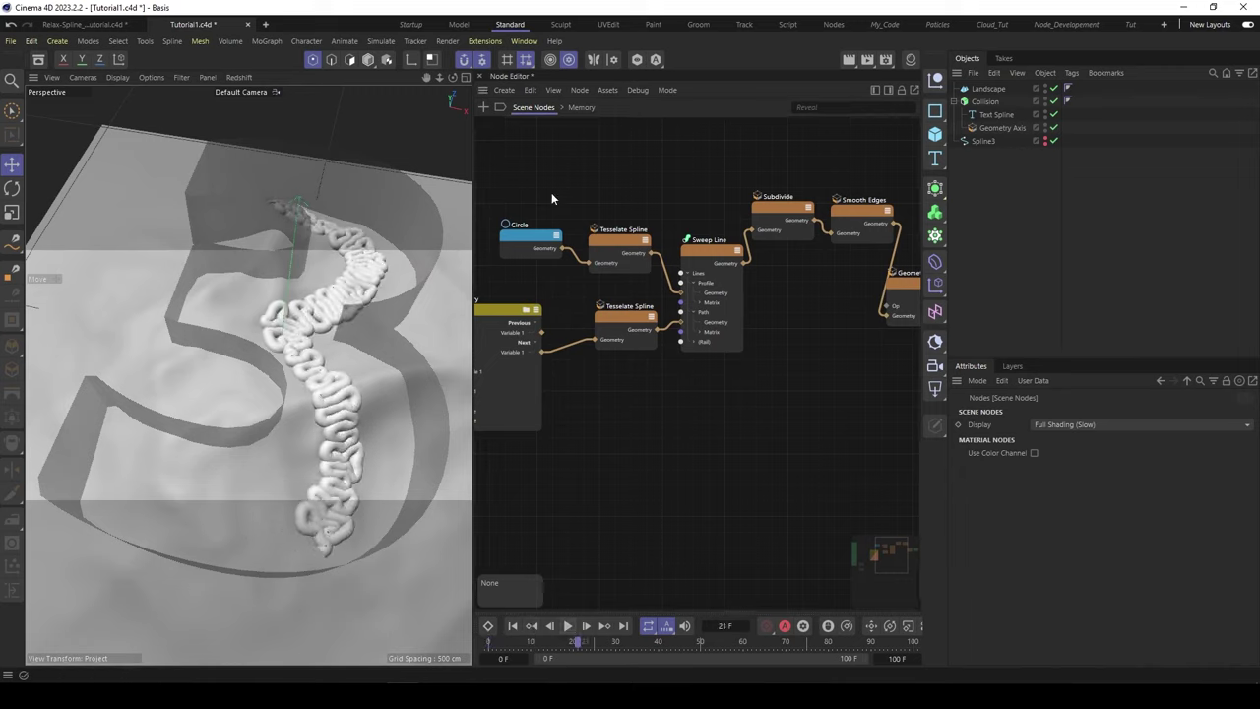
Rewind to the first frame, set the Circle profile's radius to 5 cm, and replay the growth to about frame 28.
{"action": "left_click", "coordinate": [537, 252]}
{"action": "left_click", "coordinate": [512, 627]}
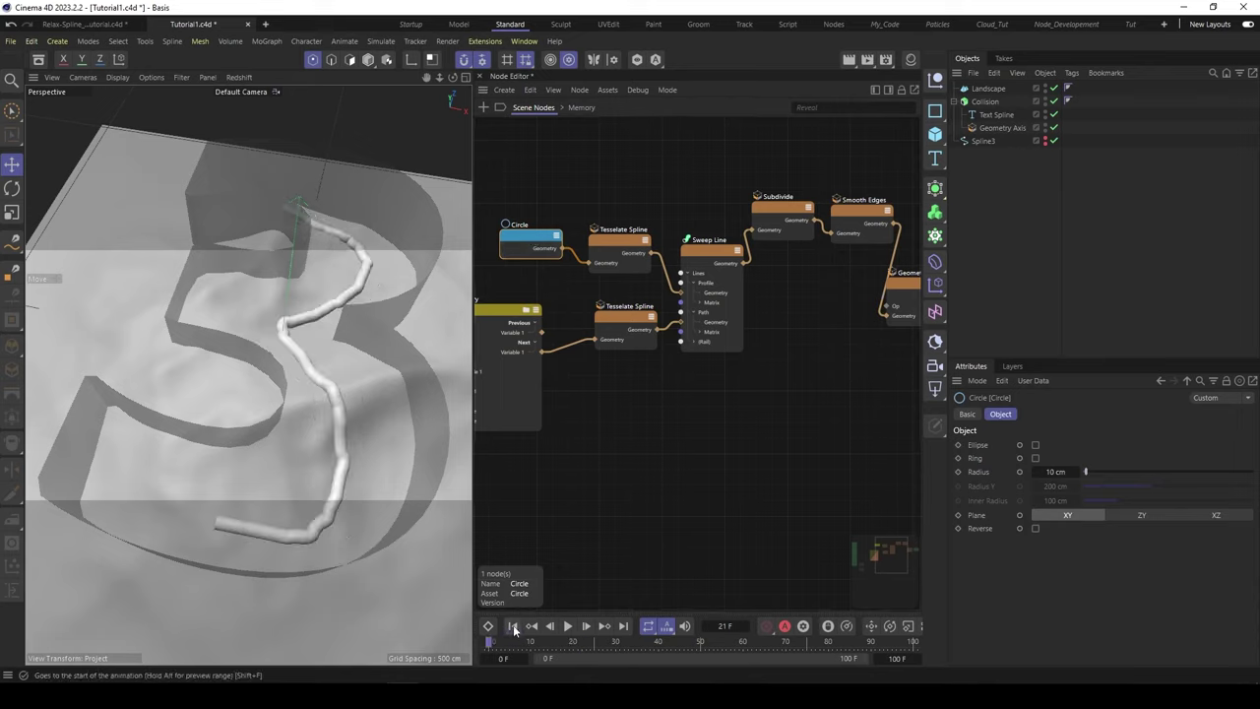
{"action": "left_click", "coordinate": [1055, 471]}
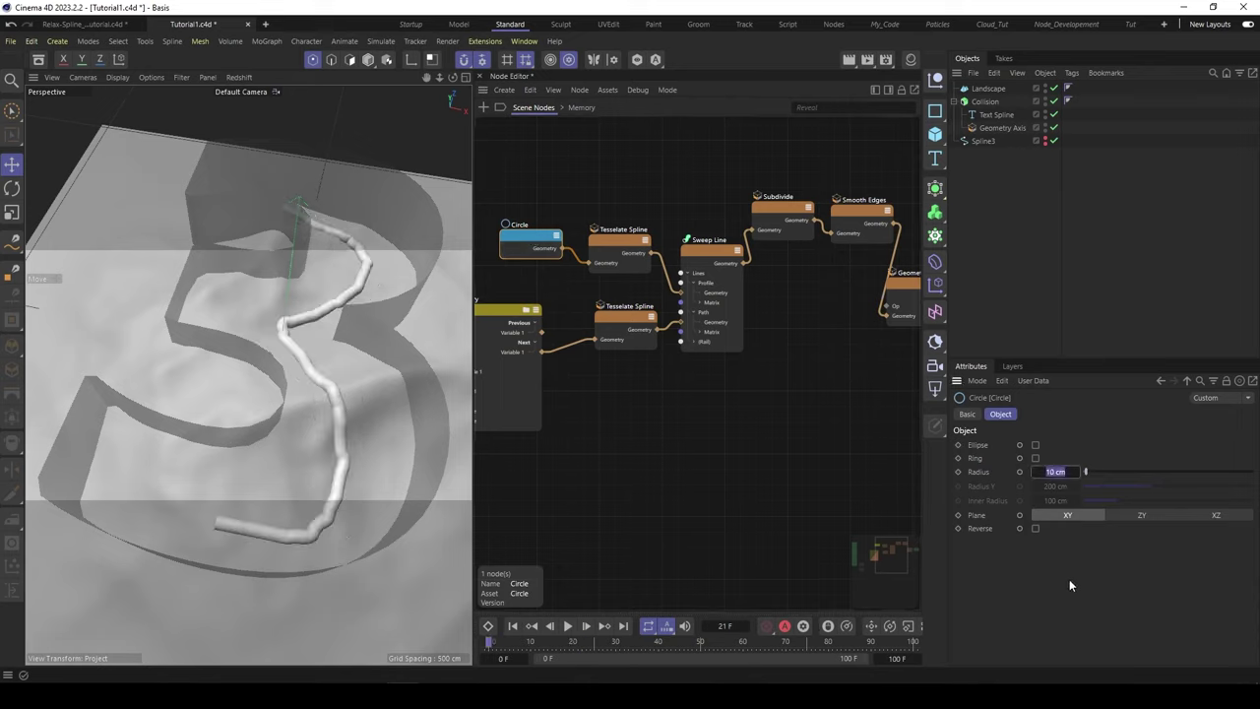
{"action": "type", "text": "5"}
{"action": "key", "text": "Return"}
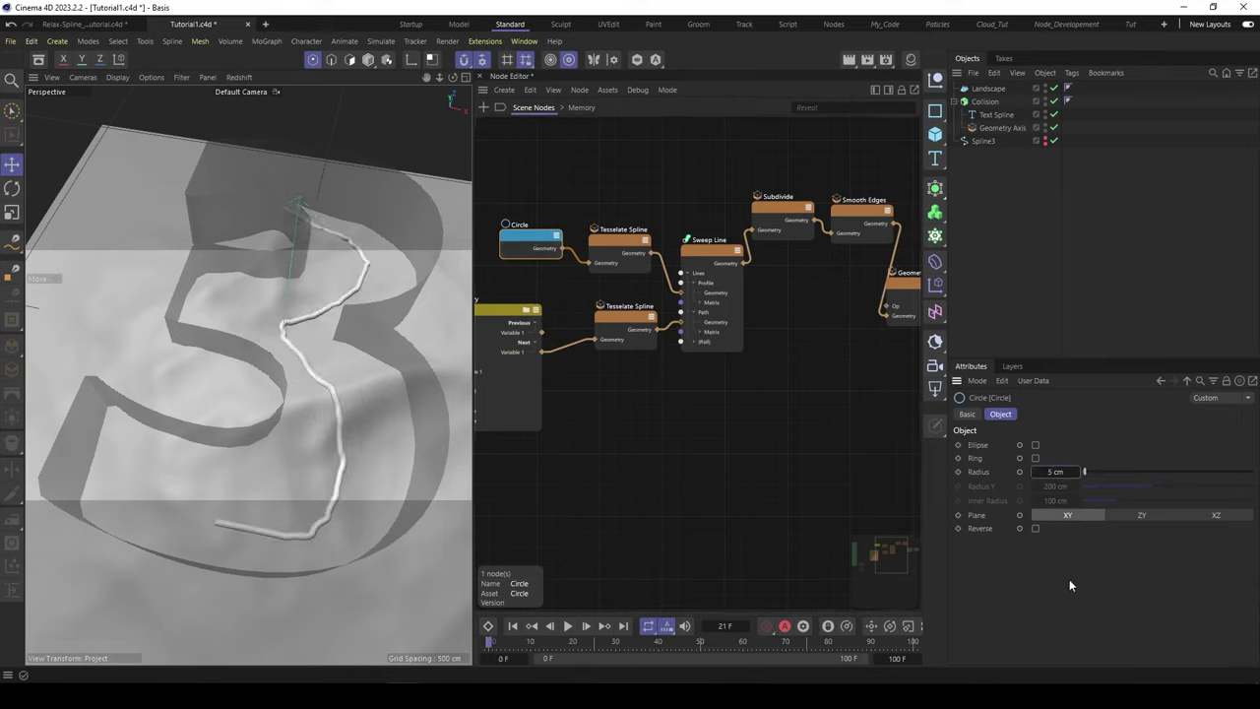
{"action": "left_click", "coordinate": [569, 628]}
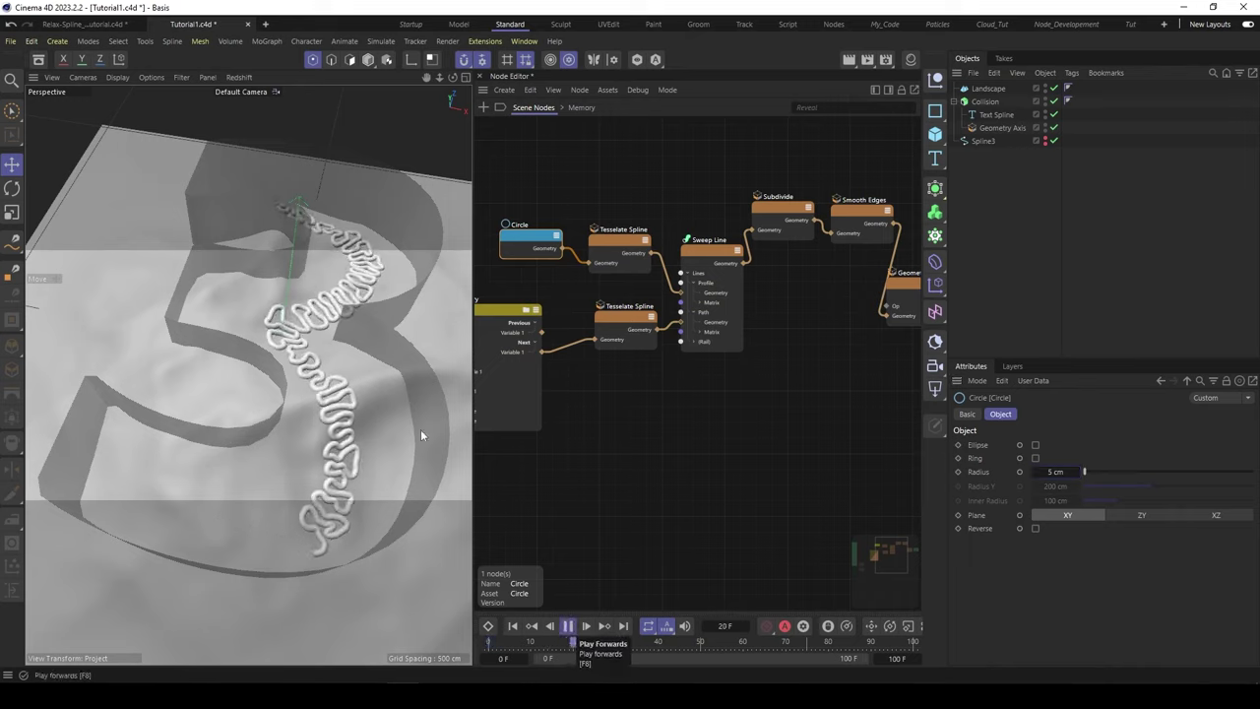
{"action": "left_click", "coordinate": [569, 627]}
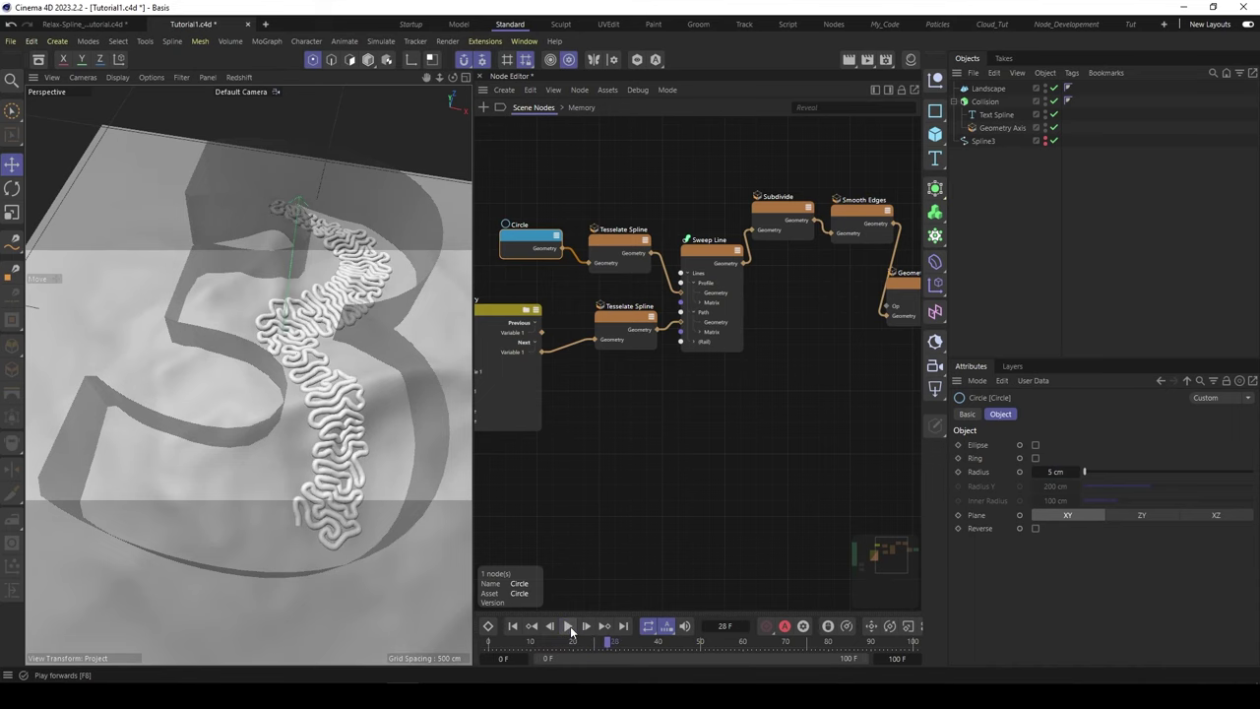
Move Scene Root farther from Geometry Op and add a Material Op node between them.
{"action": "left_click", "coordinate": [675, 169]}
{"action": "middle_click_drag", "start_coordinate": [703, 156], "coordinate": [549, 212]}
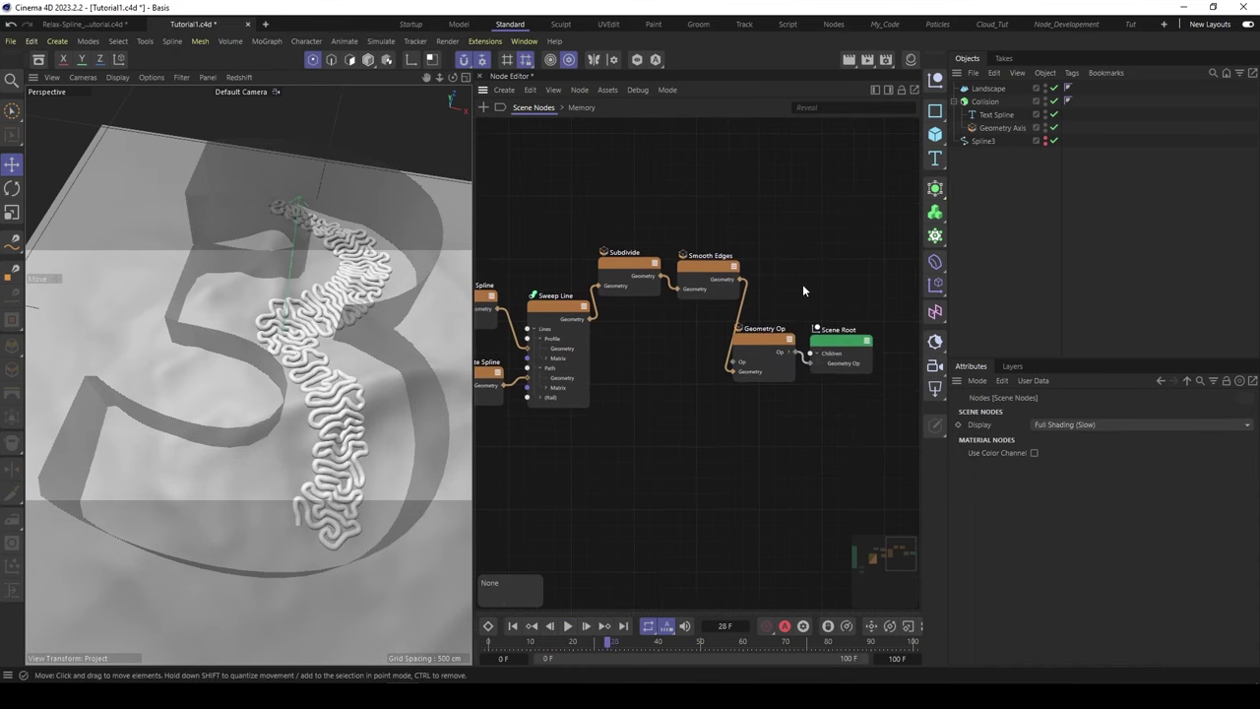
{"action": "left_click_drag", "start_coordinate": [733, 340], "coordinate": [863, 343]}
{"action": "double_click", "coordinate": [764, 248]}
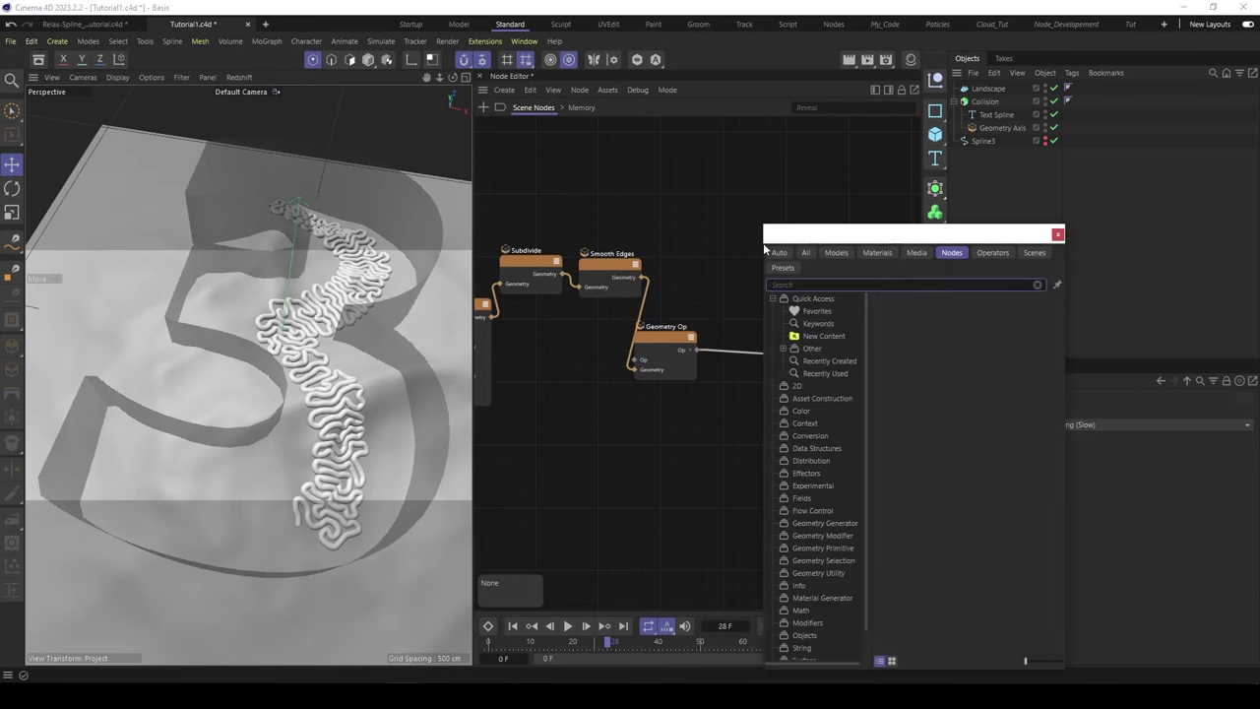
{"action": "type", "text": "mater"}
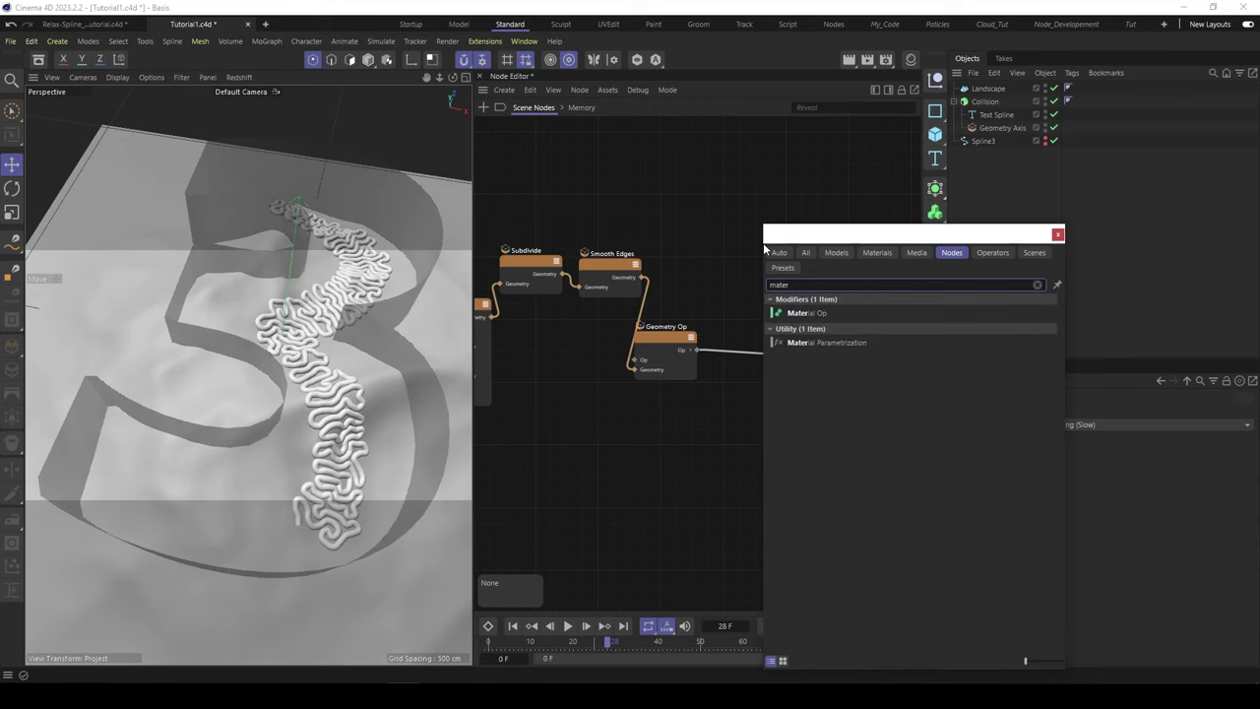
{"action": "double_click", "coordinate": [802, 313]}
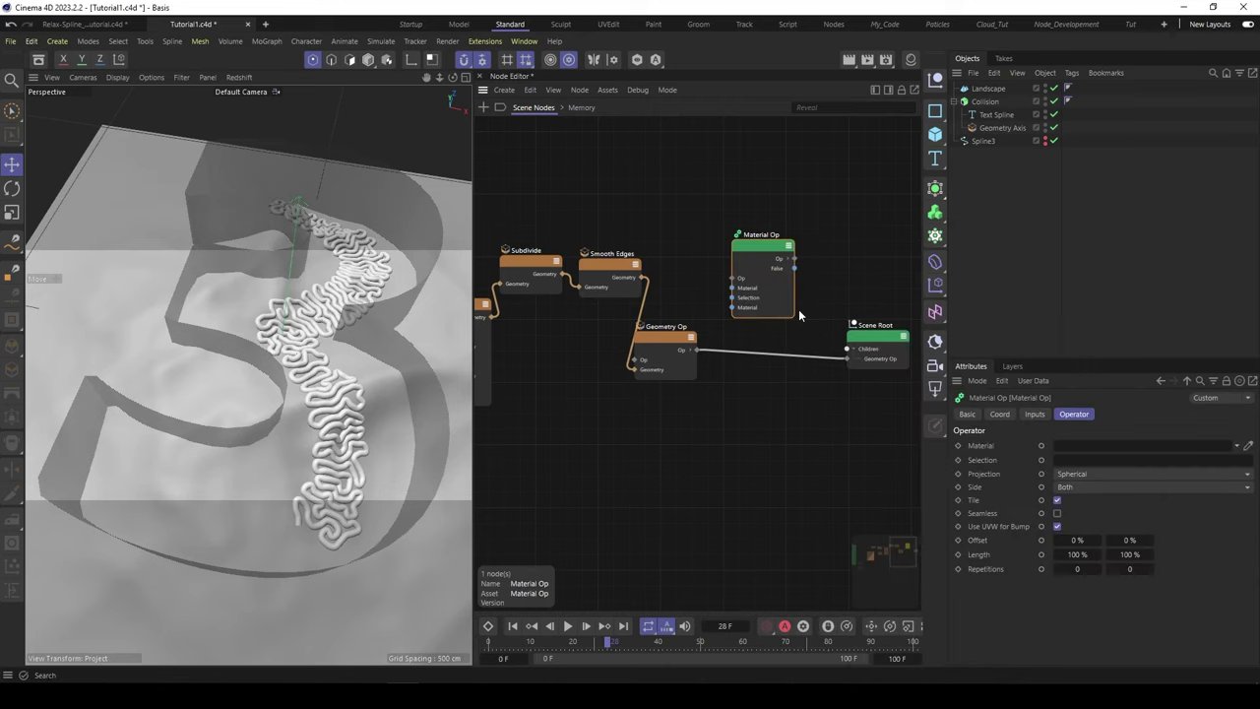
Rewind to the first frame and route Geometry Op through Material Op into Scene Root.
{"action": "left_click", "coordinate": [513, 627]}
{"action": "left_click", "coordinate": [666, 340]}
{"action": "left_click_drag", "start_coordinate": [696, 351], "coordinate": [848, 358]}
{"action": "left_click_drag", "start_coordinate": [778, 259], "coordinate": [783, 317]}
Create a new material and show its RS Standard node's properties in an enlarged Attribute Manager.
{"action": "left_click", "coordinate": [912, 61]}
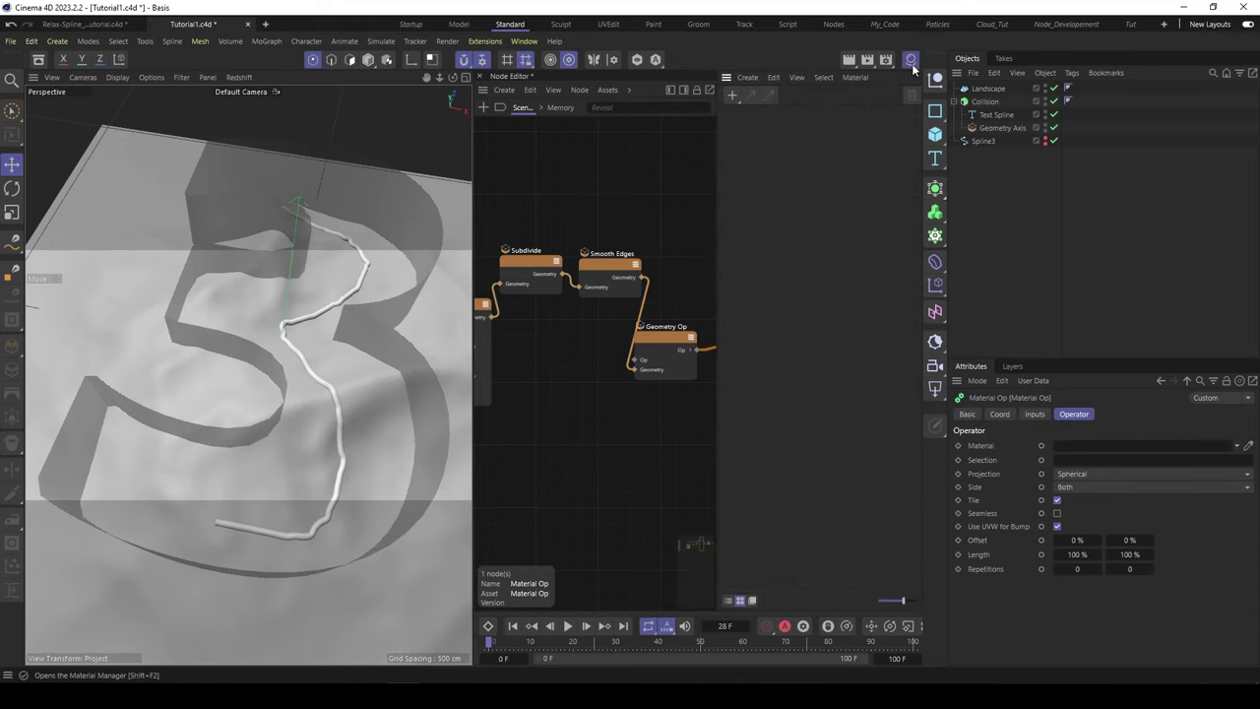
{"action": "left_click", "coordinate": [732, 95]}
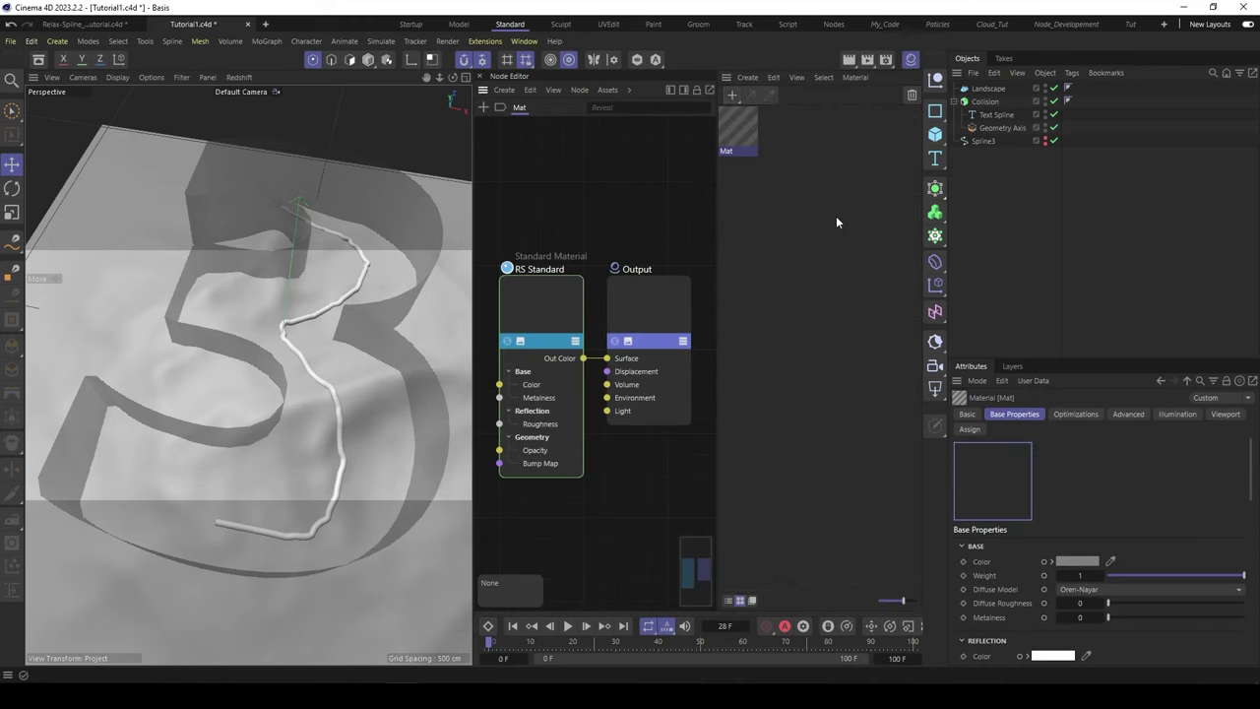
{"action": "left_click", "coordinate": [550, 302]}
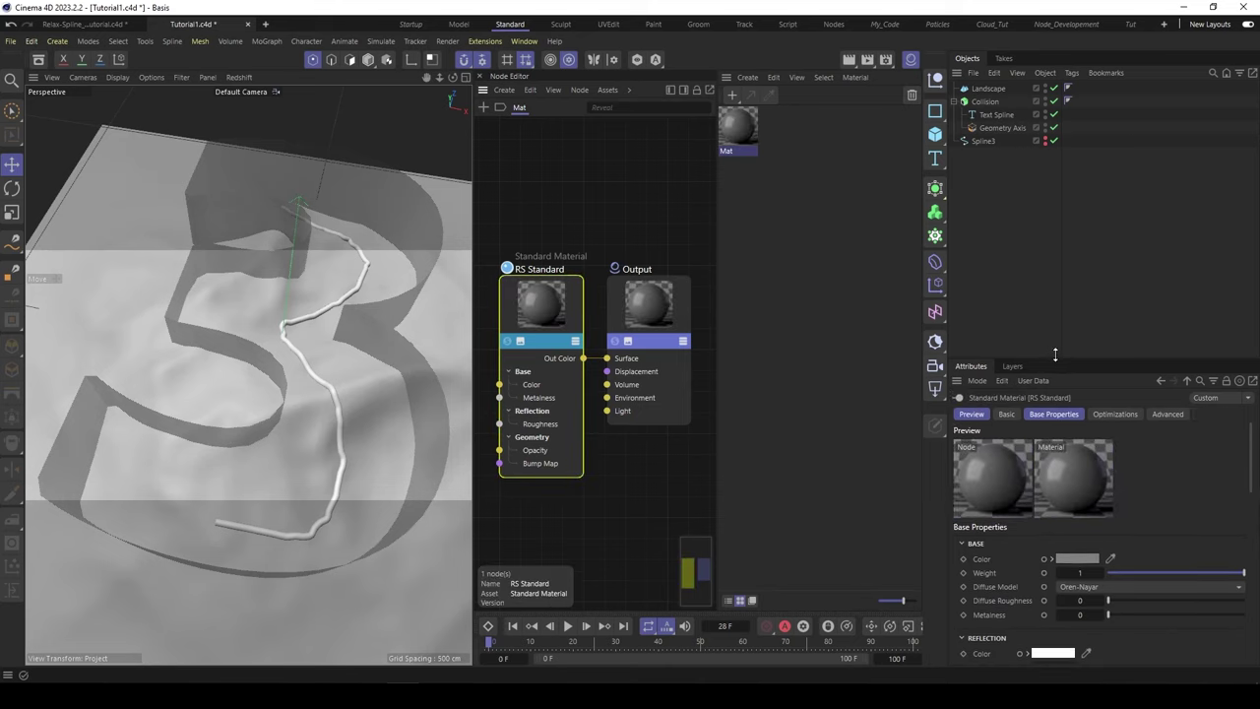
{"action": "left_click_drag", "start_coordinate": [1055, 354], "coordinate": [1055, 187]}
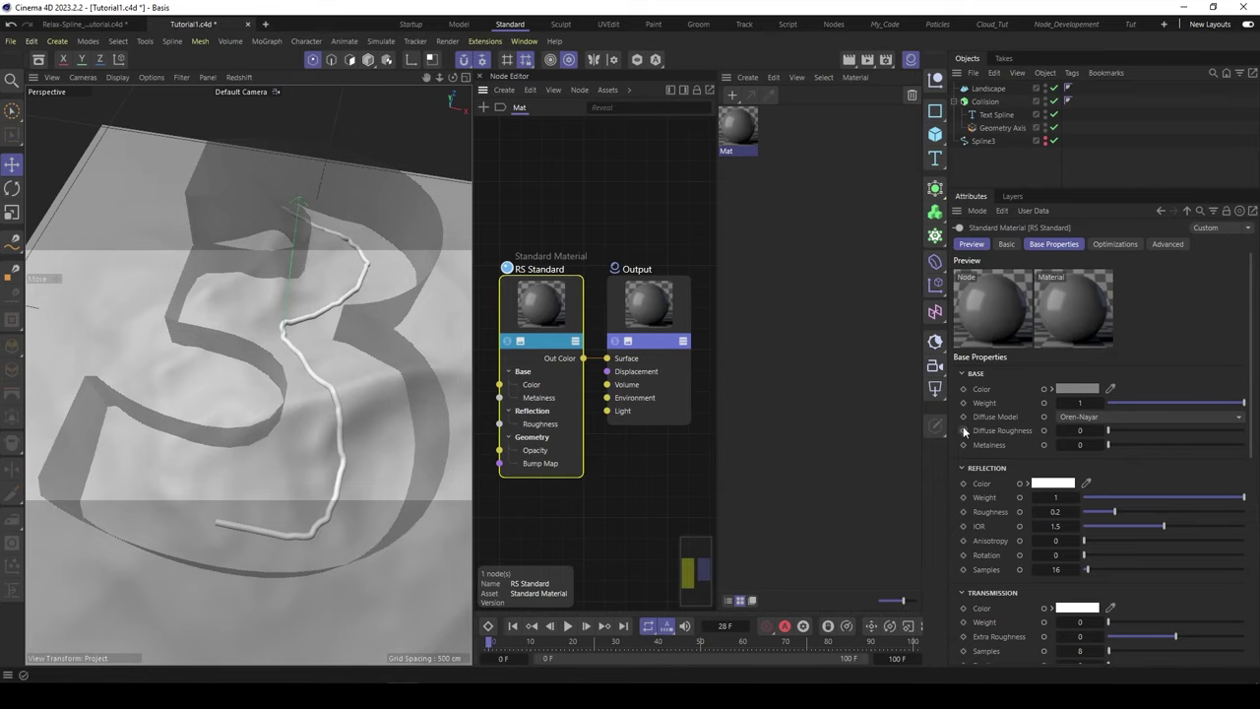
Add a Ramp node to the material and connect its Out Color to RS Standard's base Color.
{"action": "left_click", "coordinate": [548, 248]}
{"action": "middle_click_drag", "start_coordinate": [548, 249], "coordinate": [662, 248]}
{"action": "double_click", "coordinate": [523, 363]}
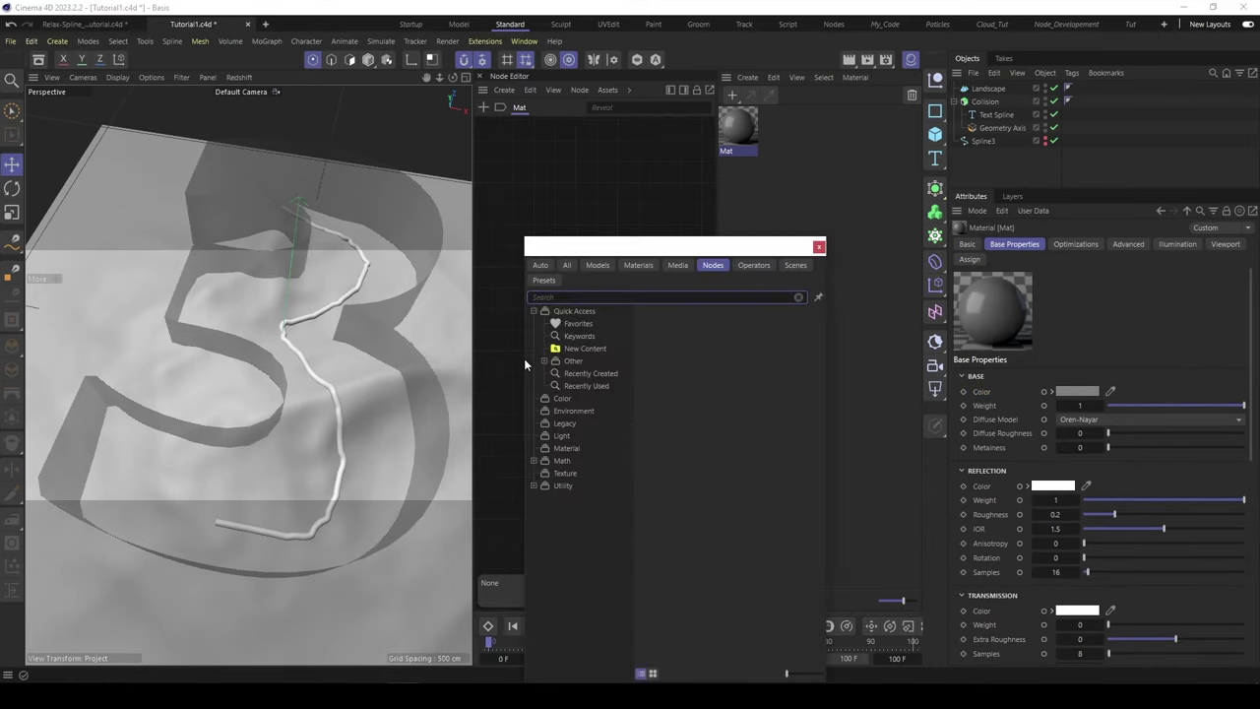
{"action": "type", "text": "ram"}
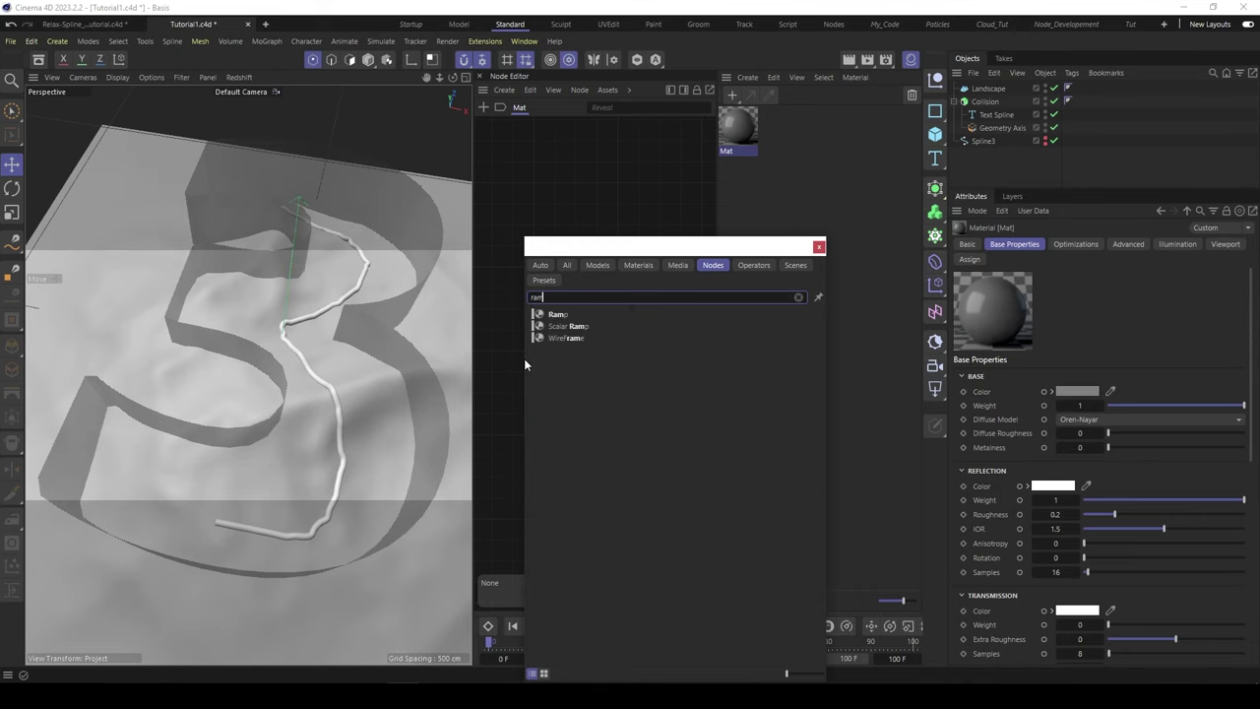
{"action": "left_click", "coordinate": [536, 315]}
{"action": "left_click_drag", "start_coordinate": [568, 380], "coordinate": [617, 385]}
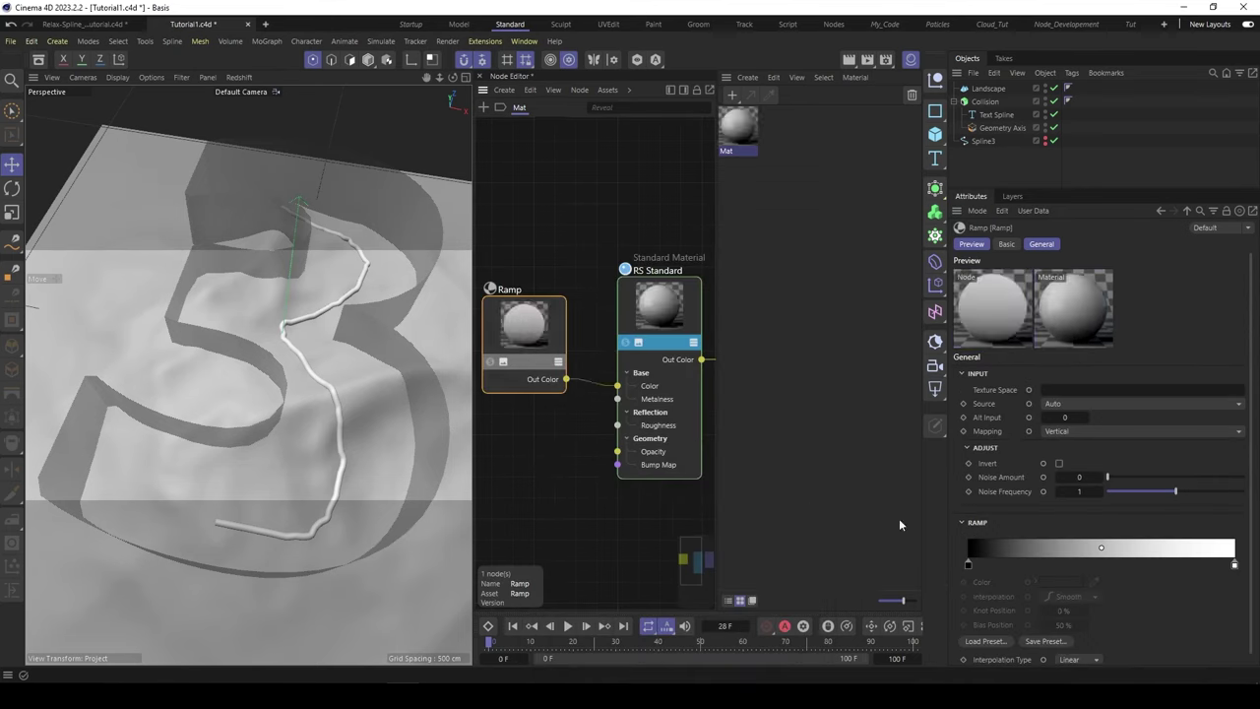
Load the Pattern 1 gradient preset into the Ramp node.
{"action": "left_click", "coordinate": [986, 641]}
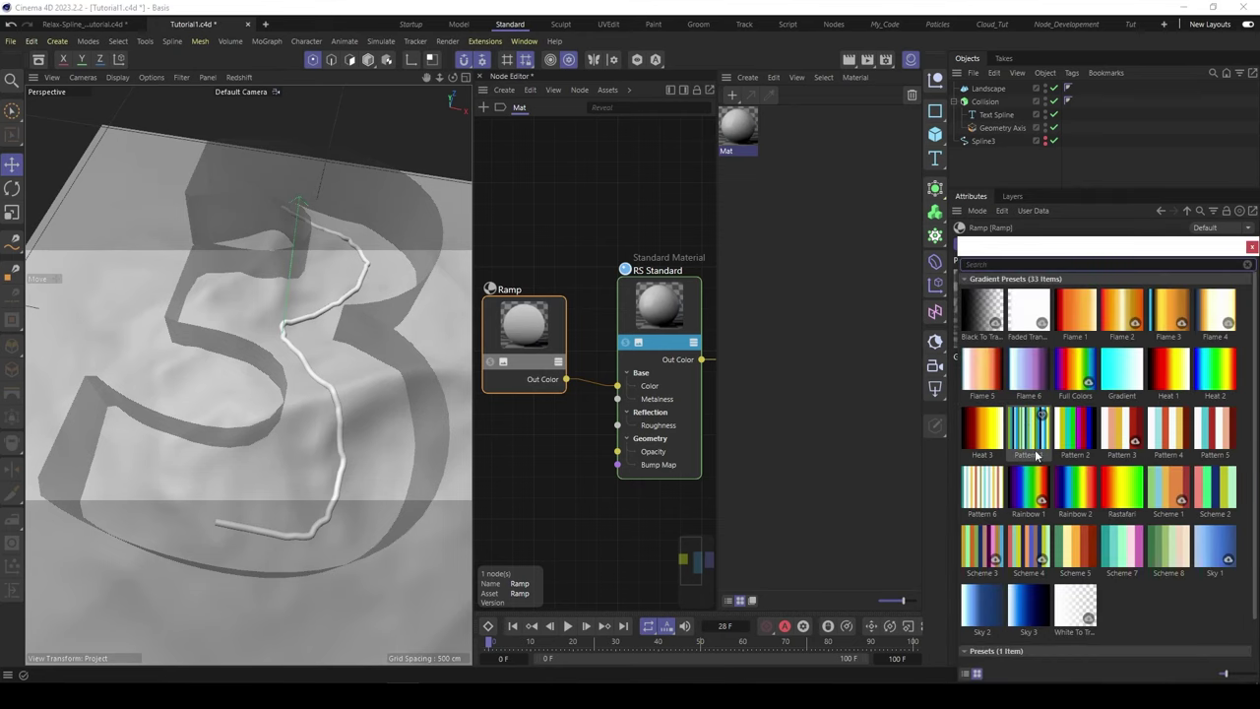
{"action": "double_click", "coordinate": [1030, 434]}
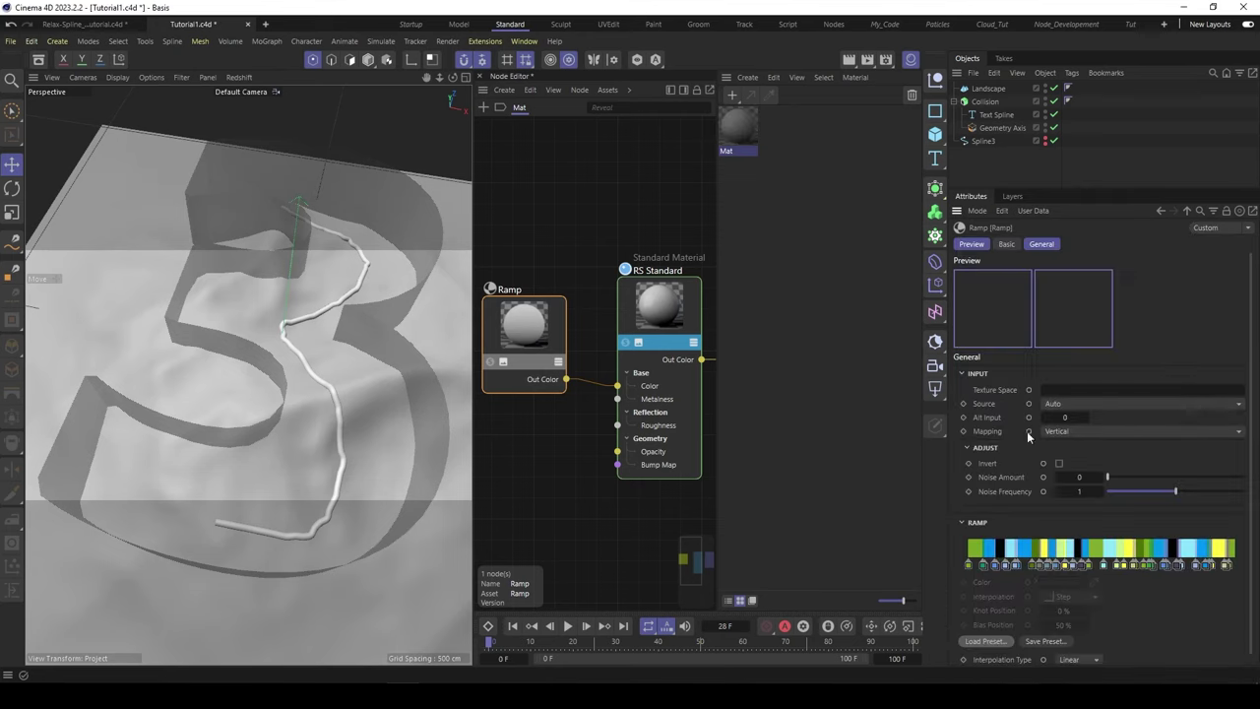
{"action": "left_click", "coordinate": [591, 246]}
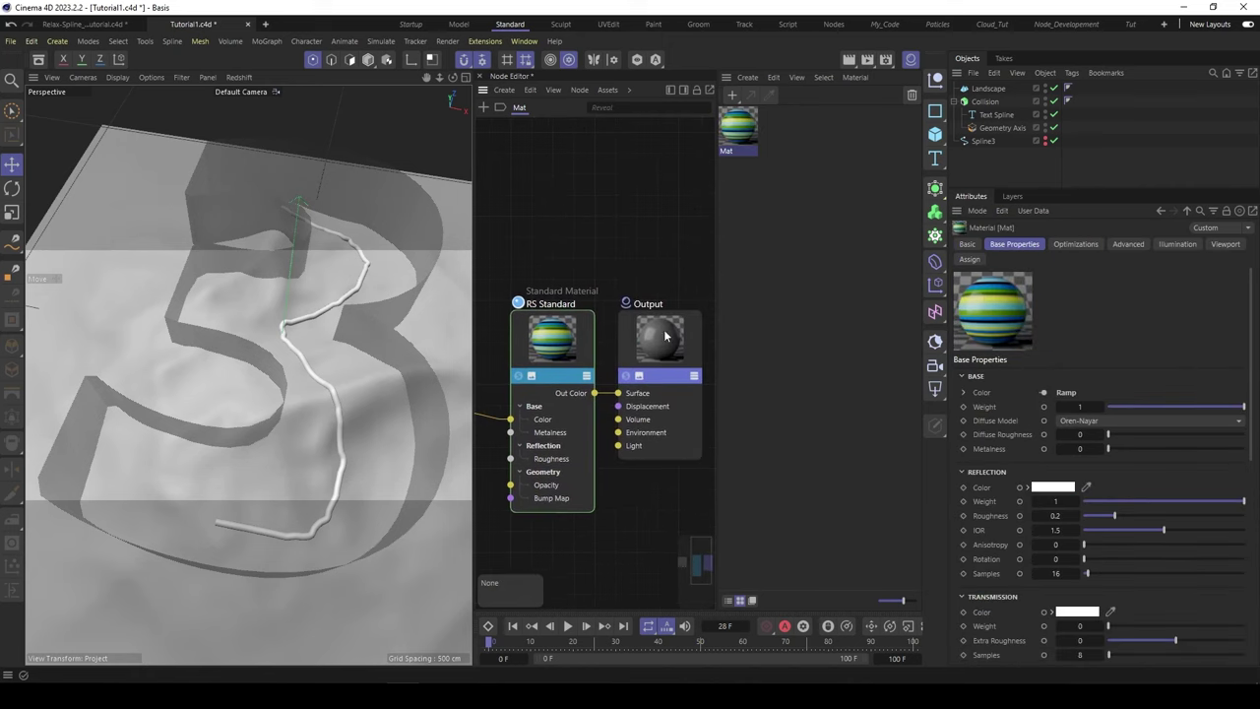
Switch the Node Editor back to Scene mode and assign Mat as the Material Op's material.
{"action": "left_click", "coordinate": [608, 90]}
{"action": "mouse_move", "coordinate": [632, 87]}
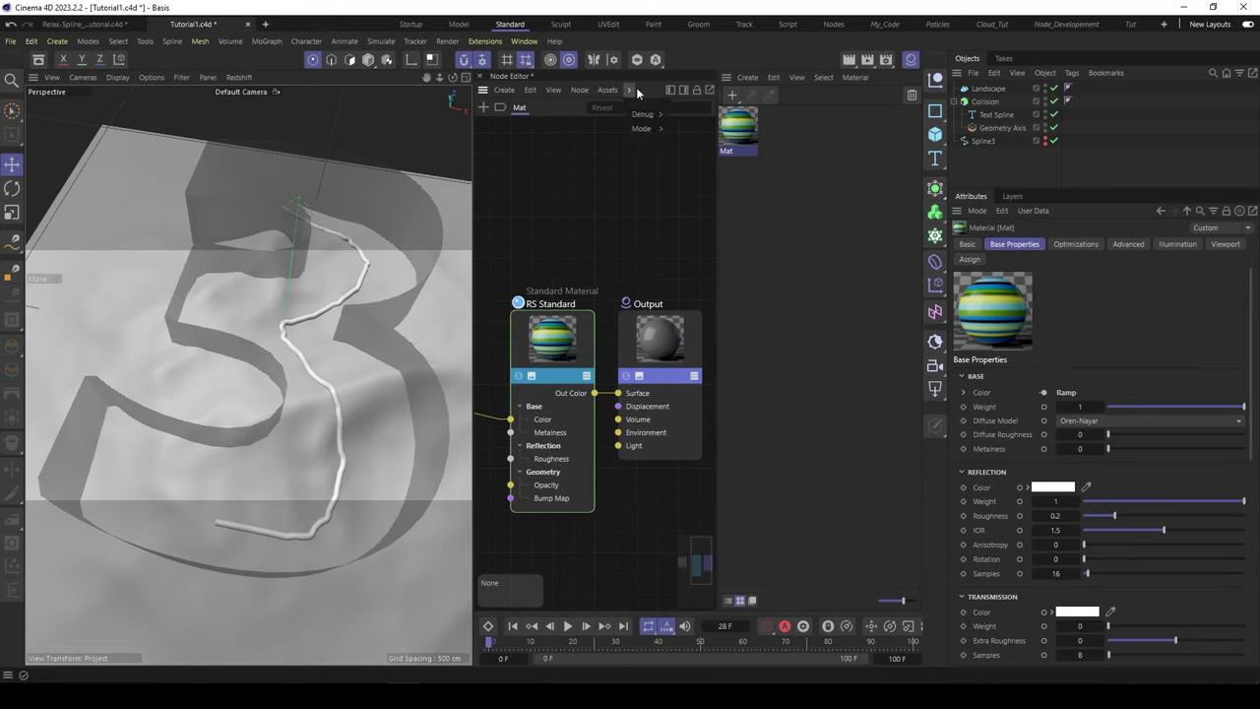
{"action": "mouse_move", "coordinate": [658, 129]}
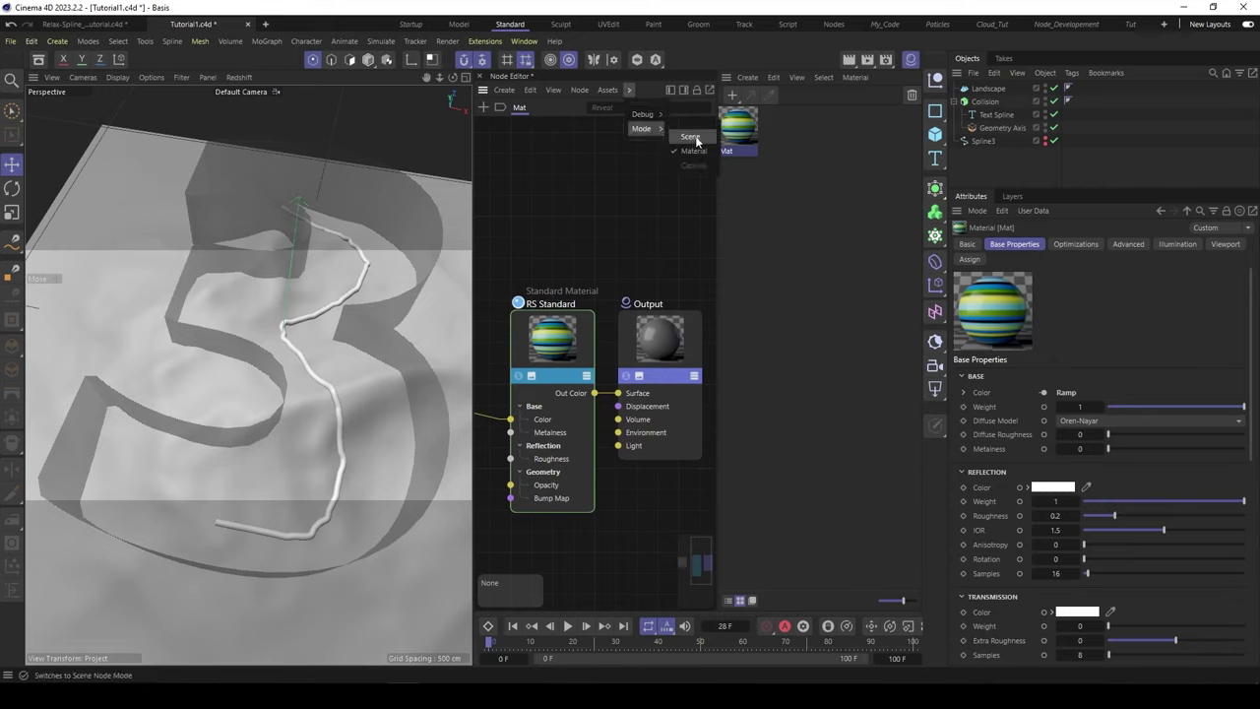
{"action": "left_click", "coordinate": [694, 138]}
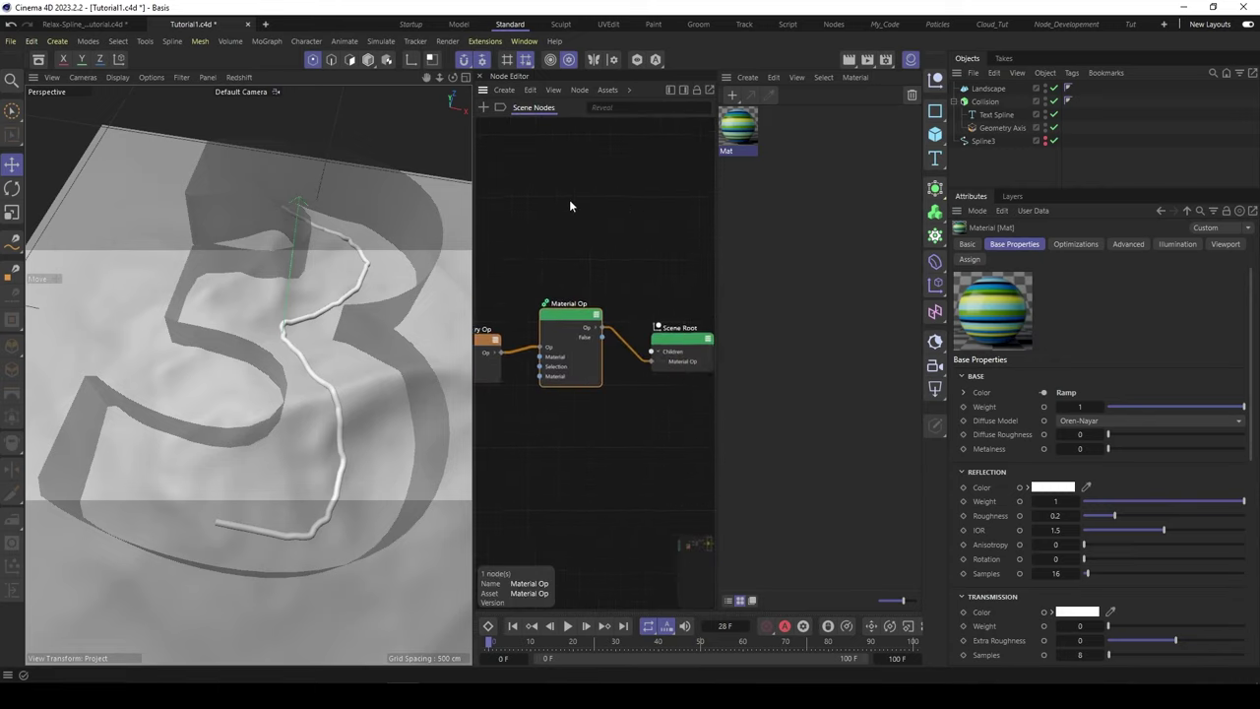
{"action": "left_click", "coordinate": [561, 320]}
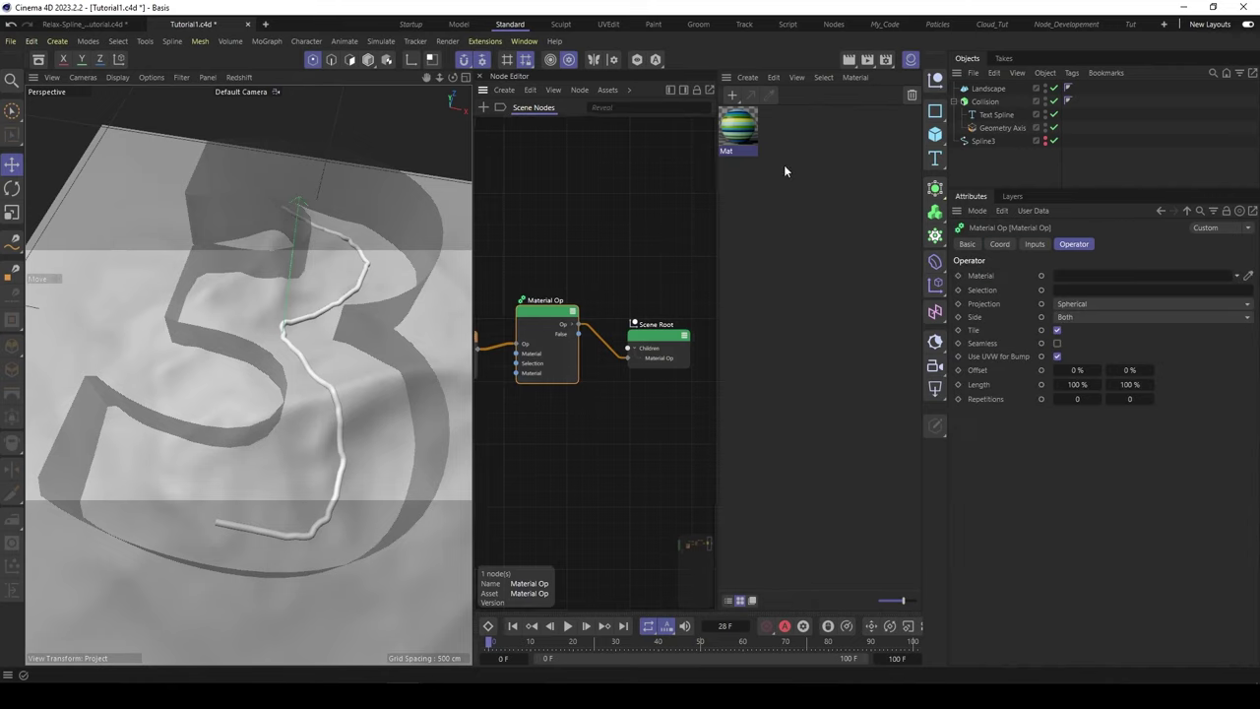
{"action": "left_click_drag", "start_coordinate": [738, 125], "coordinate": [1076, 278]}
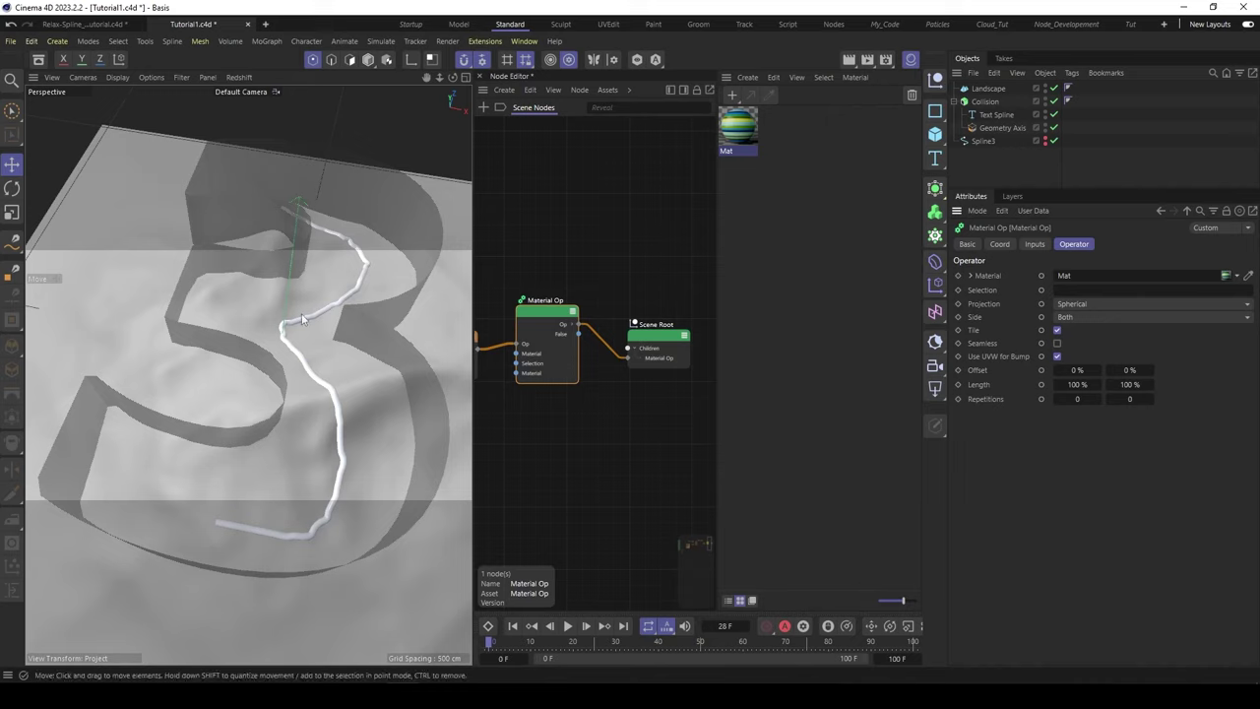
Dock the Redshift RenderView beneath a reduced perspective viewport and start its interactive rendering.
{"action": "left_click", "coordinate": [524, 41]}
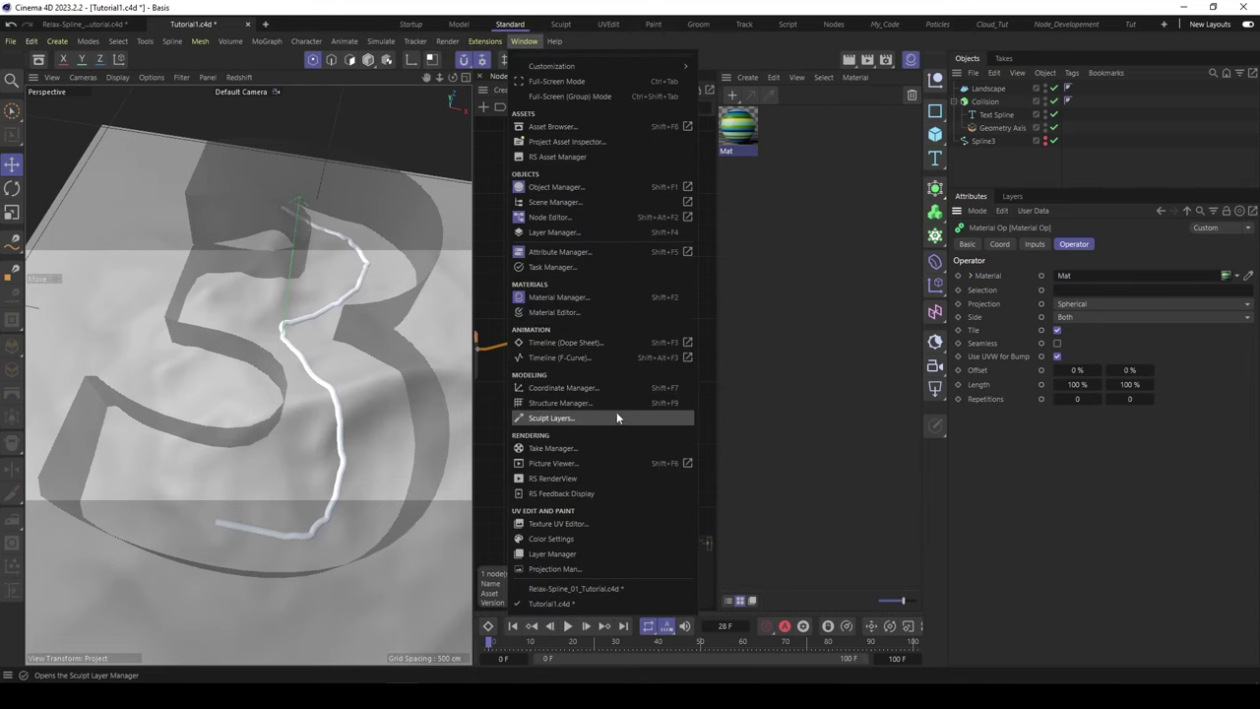
{"action": "left_click", "coordinate": [566, 478]}
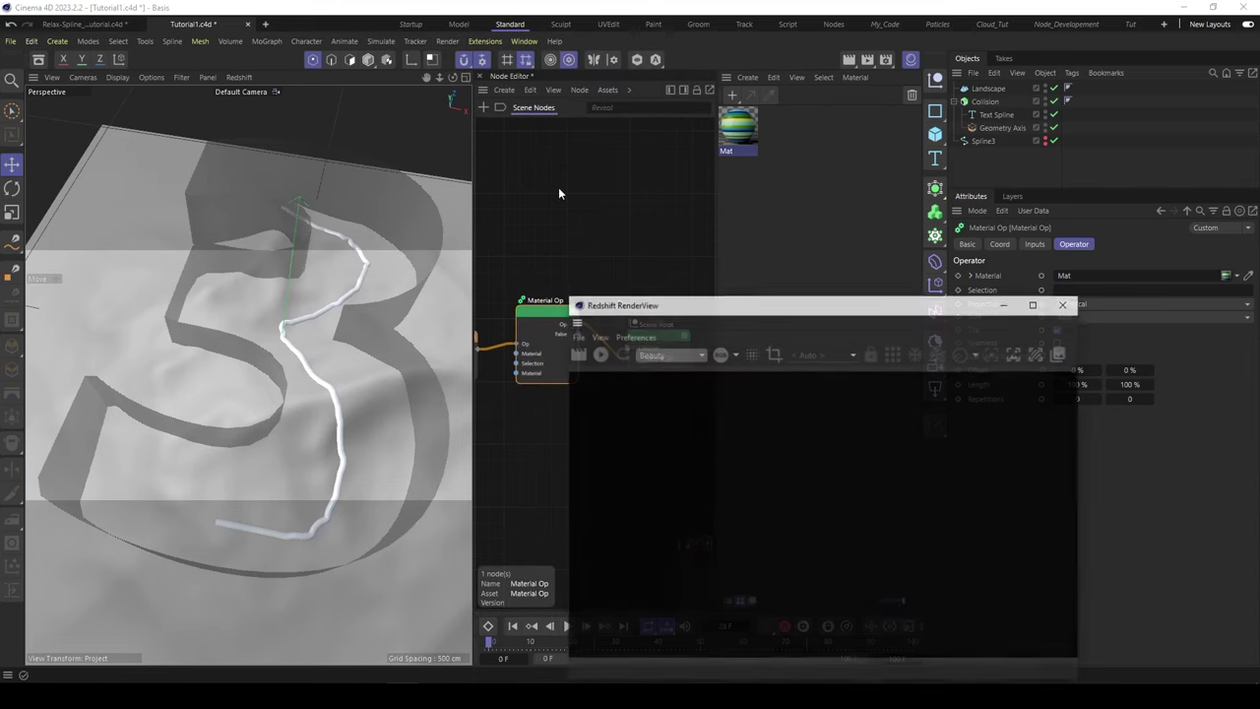
{"action": "left_click_drag", "start_coordinate": [575, 323], "coordinate": [225, 621]}
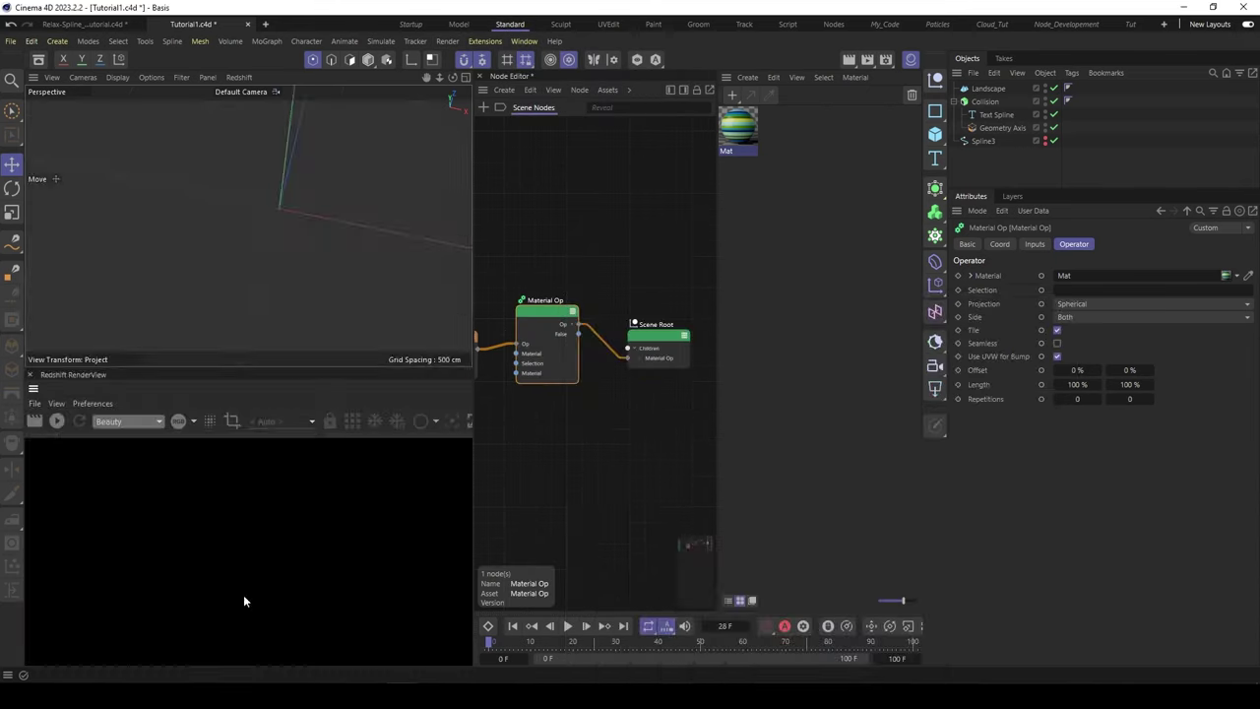
{"action": "left_click_drag", "start_coordinate": [258, 319], "coordinate": [260, 276]}
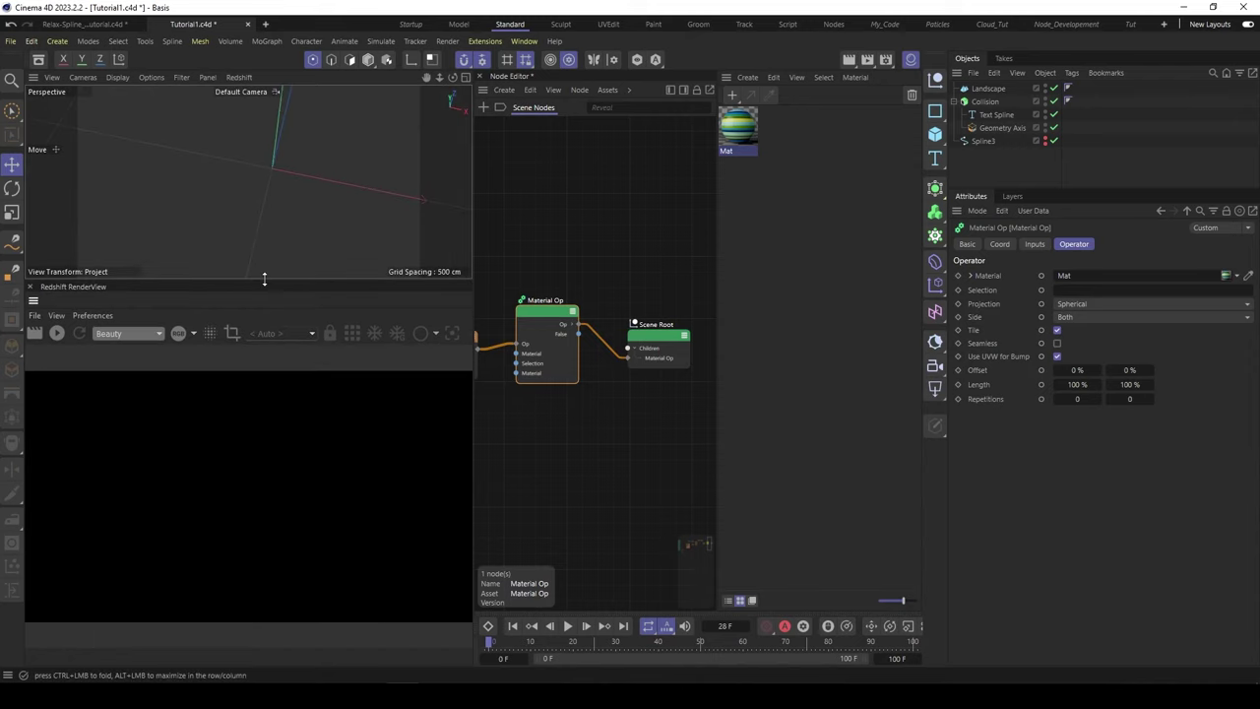
{"action": "left_click", "coordinate": [57, 335]}
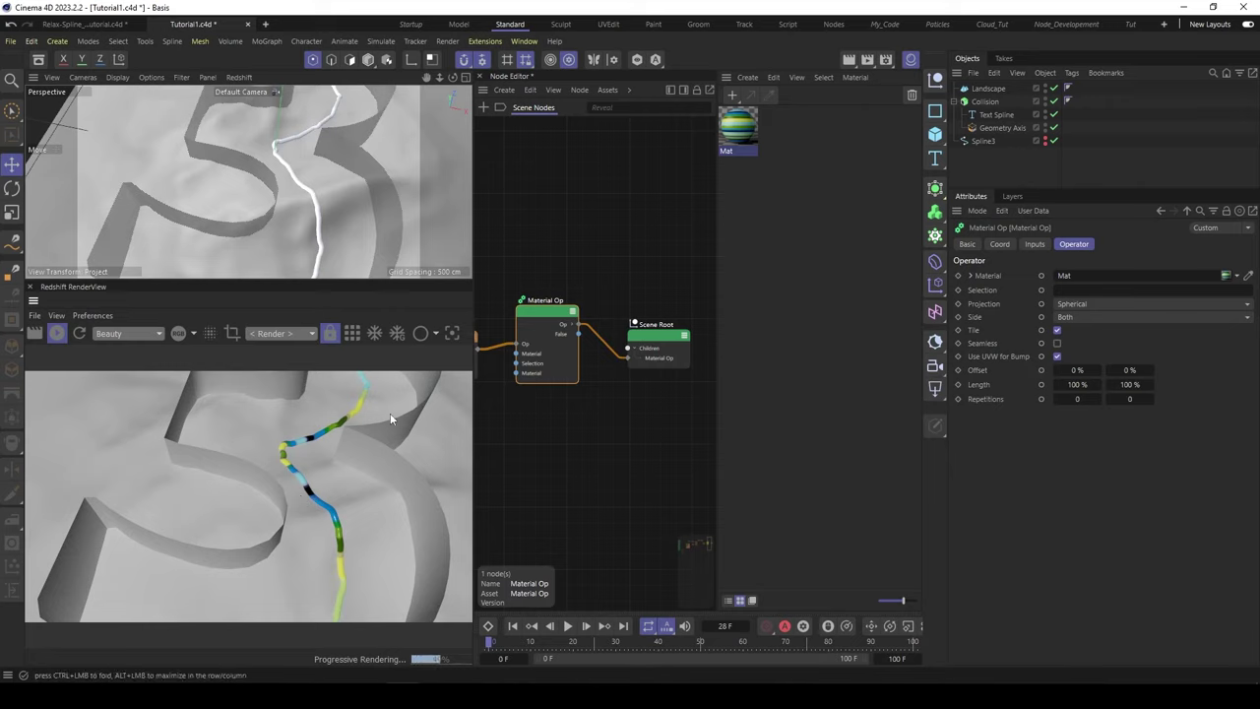
Play the growth animation to about frame 18 and examine the rendered coloured tube from a wider, higher view.
{"action": "left_click", "coordinate": [569, 628]}
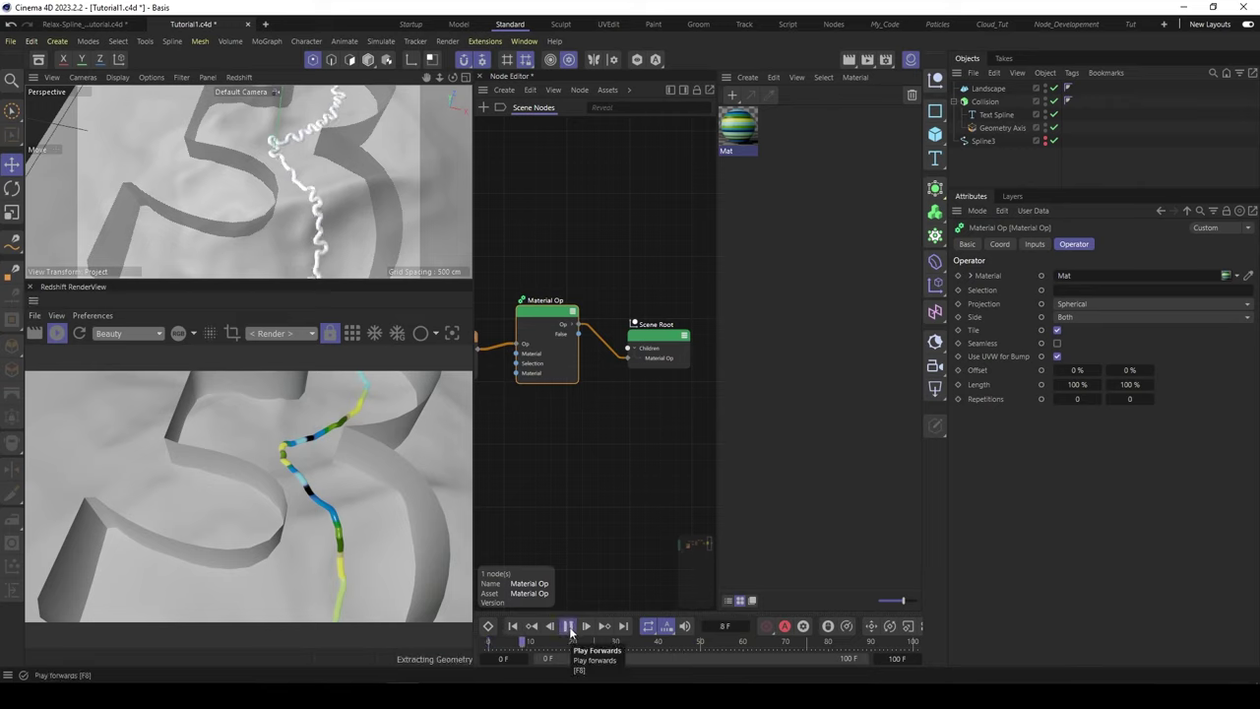
{"action": "left_click", "coordinate": [569, 627]}
{"action": "left_click", "coordinate": [862, 446]}
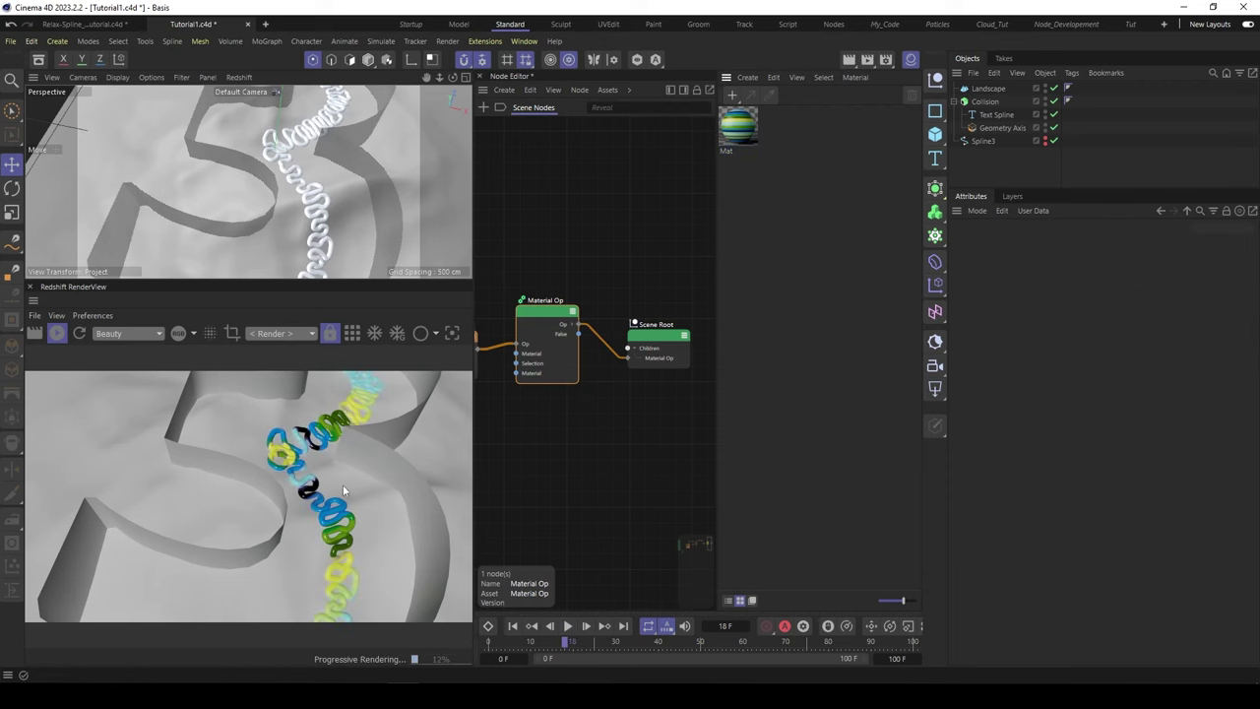
{"action": "left_click_drag", "start_coordinate": [325, 206], "coordinate": [325, 177], "text": "alt"}
{"action": "right_click_drag", "start_coordinate": [295, 187], "coordinate": [330, 187], "text": "alt"}
{"action": "scroll", "coordinate": [332, 187], "scroll_direction": "down", "scroll_amount": 10}
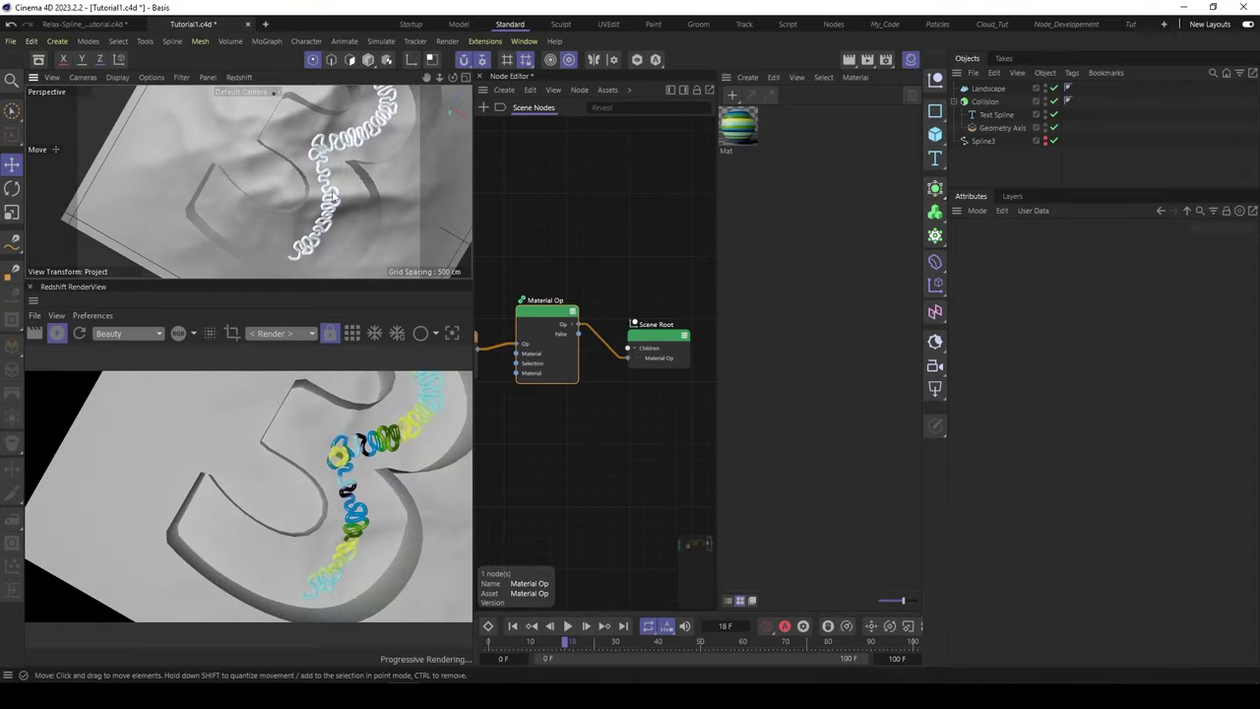